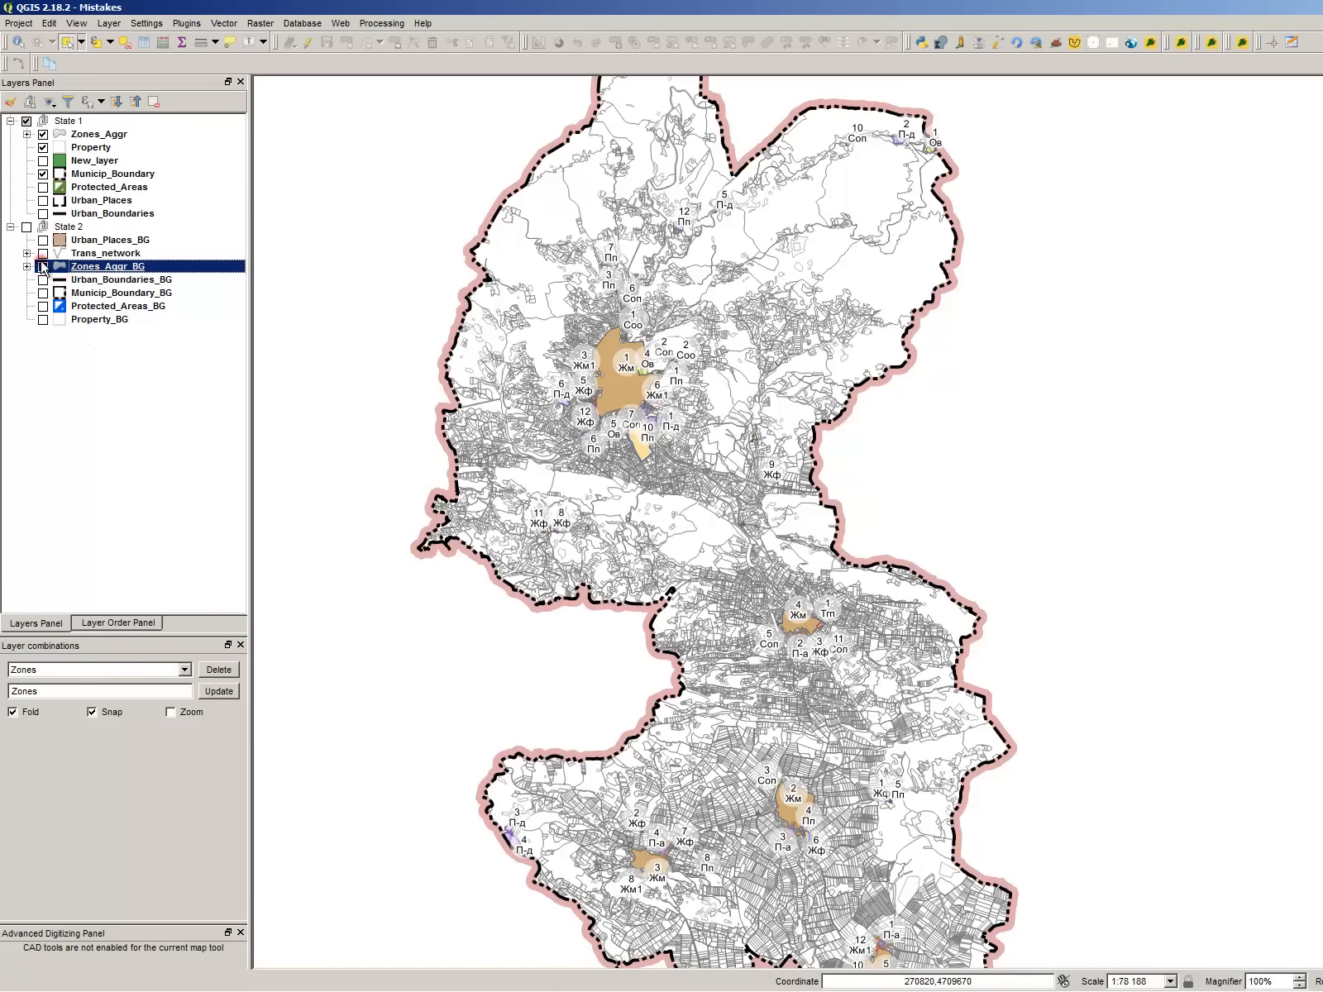
- Add the State 1 Urban_Boundaries layer to the Zones layer combination, and refresh the map in the Mistakes_Layout composer
left_click(43, 214)
left_click(223, 687)
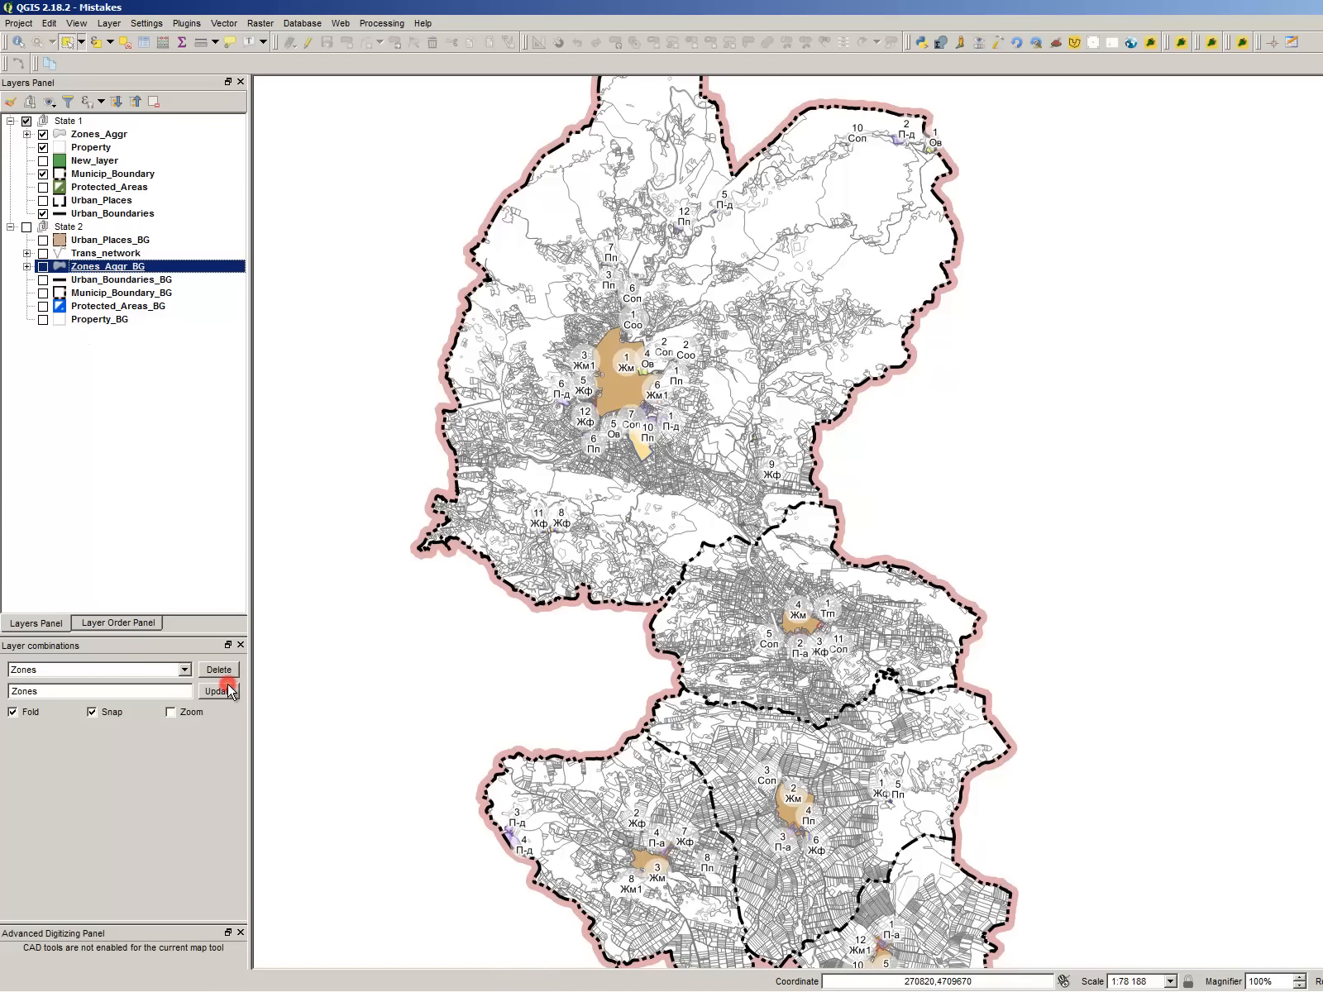
key("alt+Tab")
left_click(755, 573)
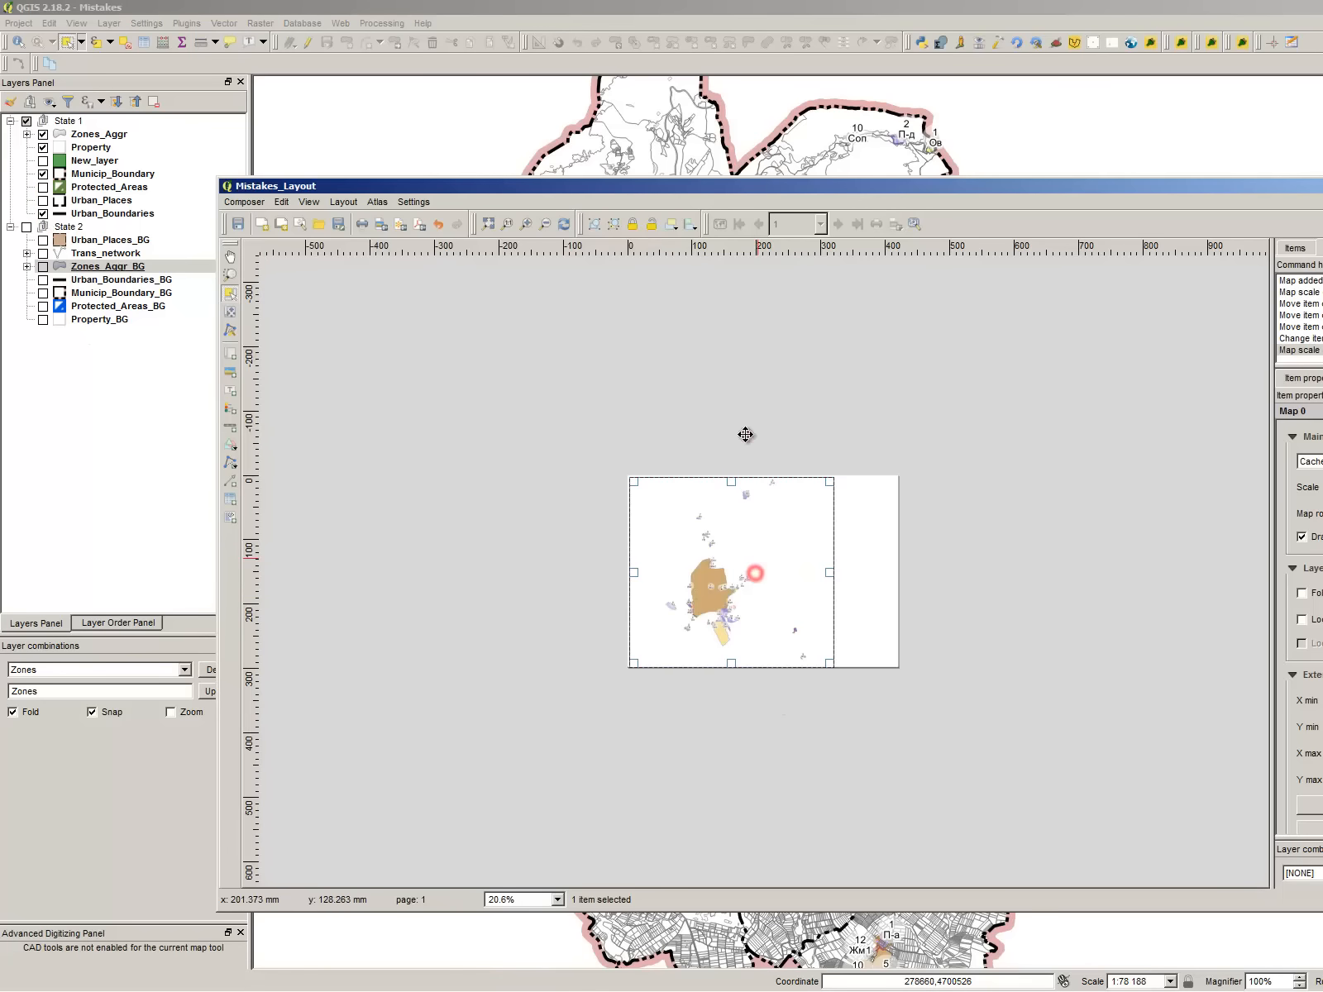
left_click(565, 224)
left_click(759, 600)
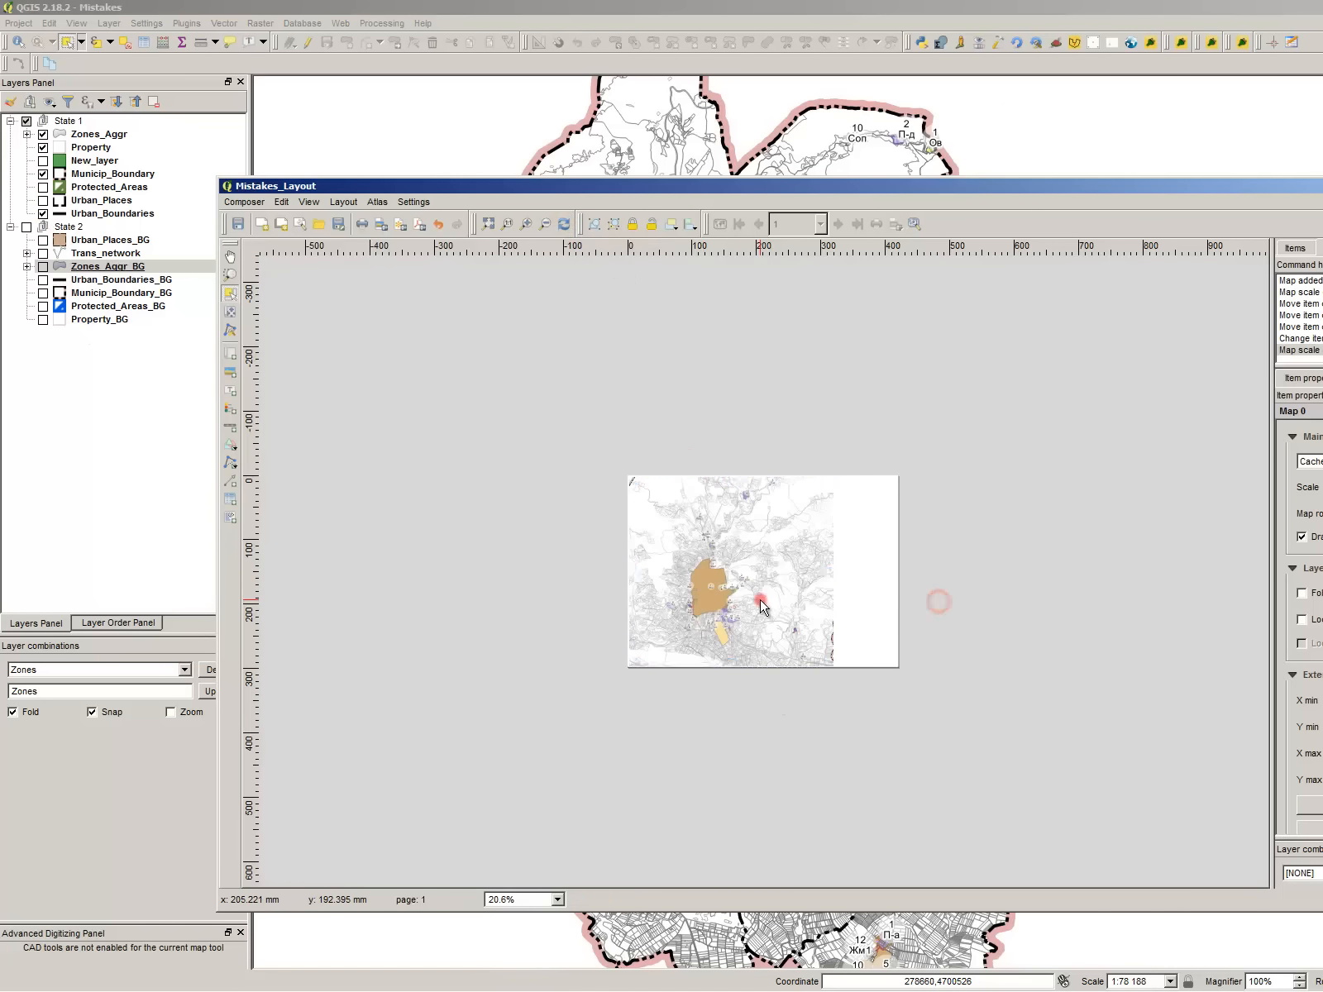
- Move the content inside the layout's map item to bring the large brown zone nearer the middle of the map
scroll(707, 599, "up", 1)
left_click(157, 320)
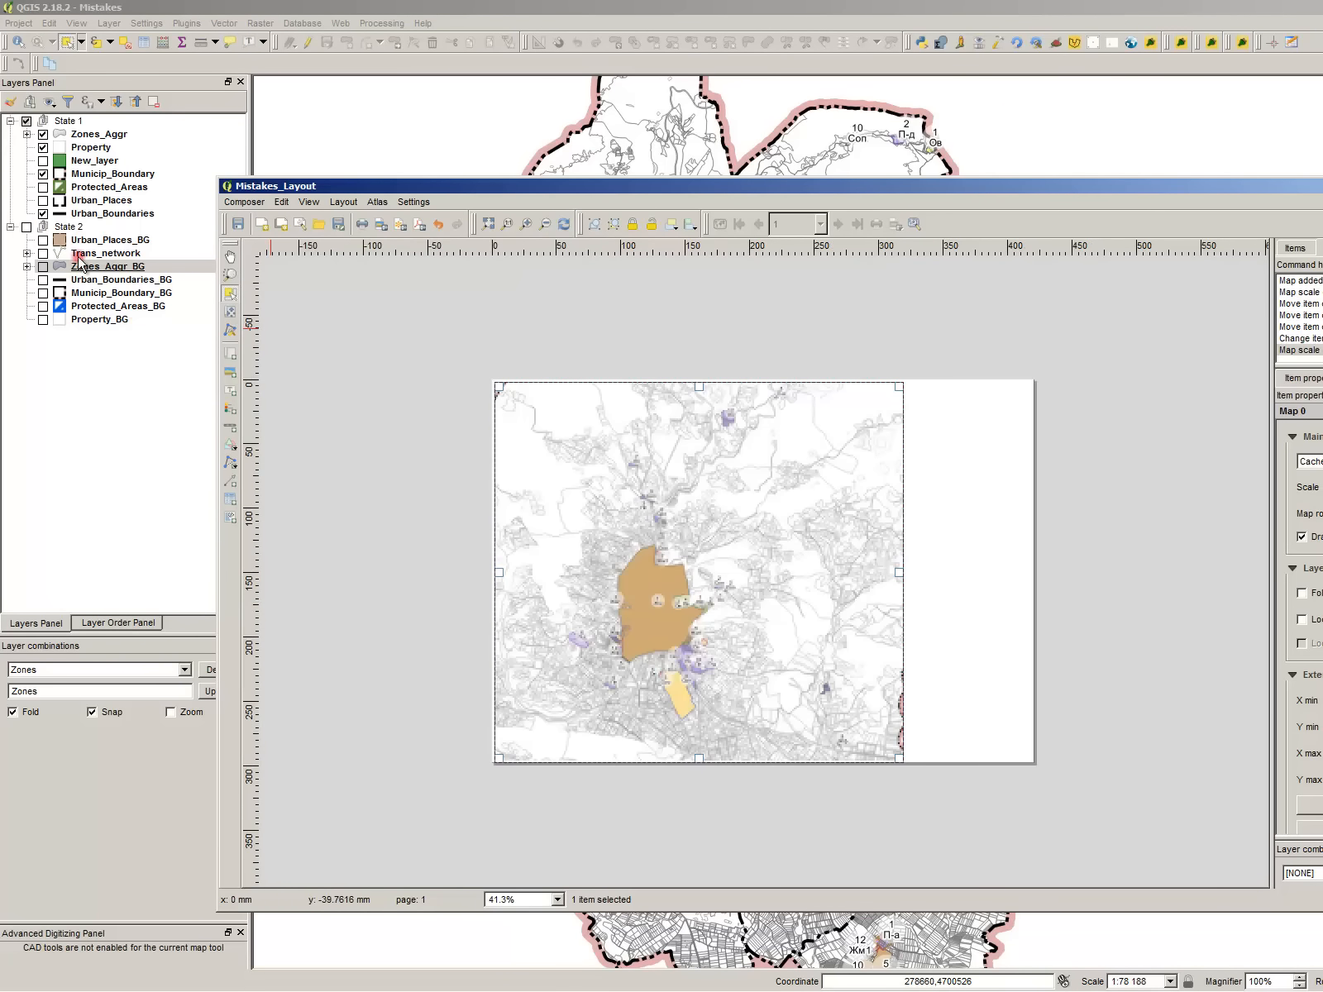
left_click(230, 311)
left_click(632, 506)
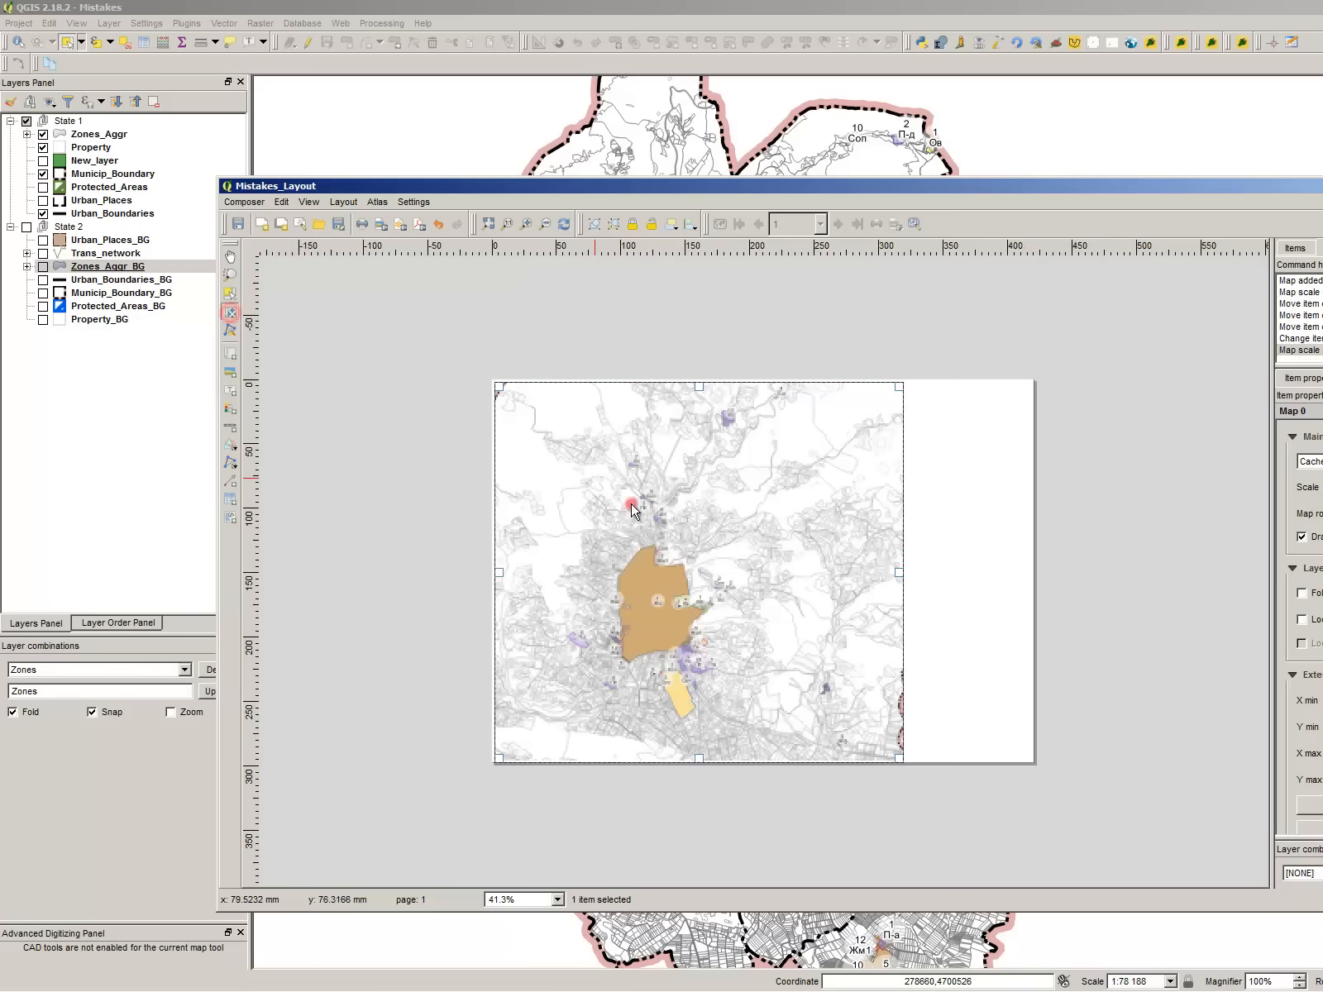
left_click_drag(632, 506, 674, 509)
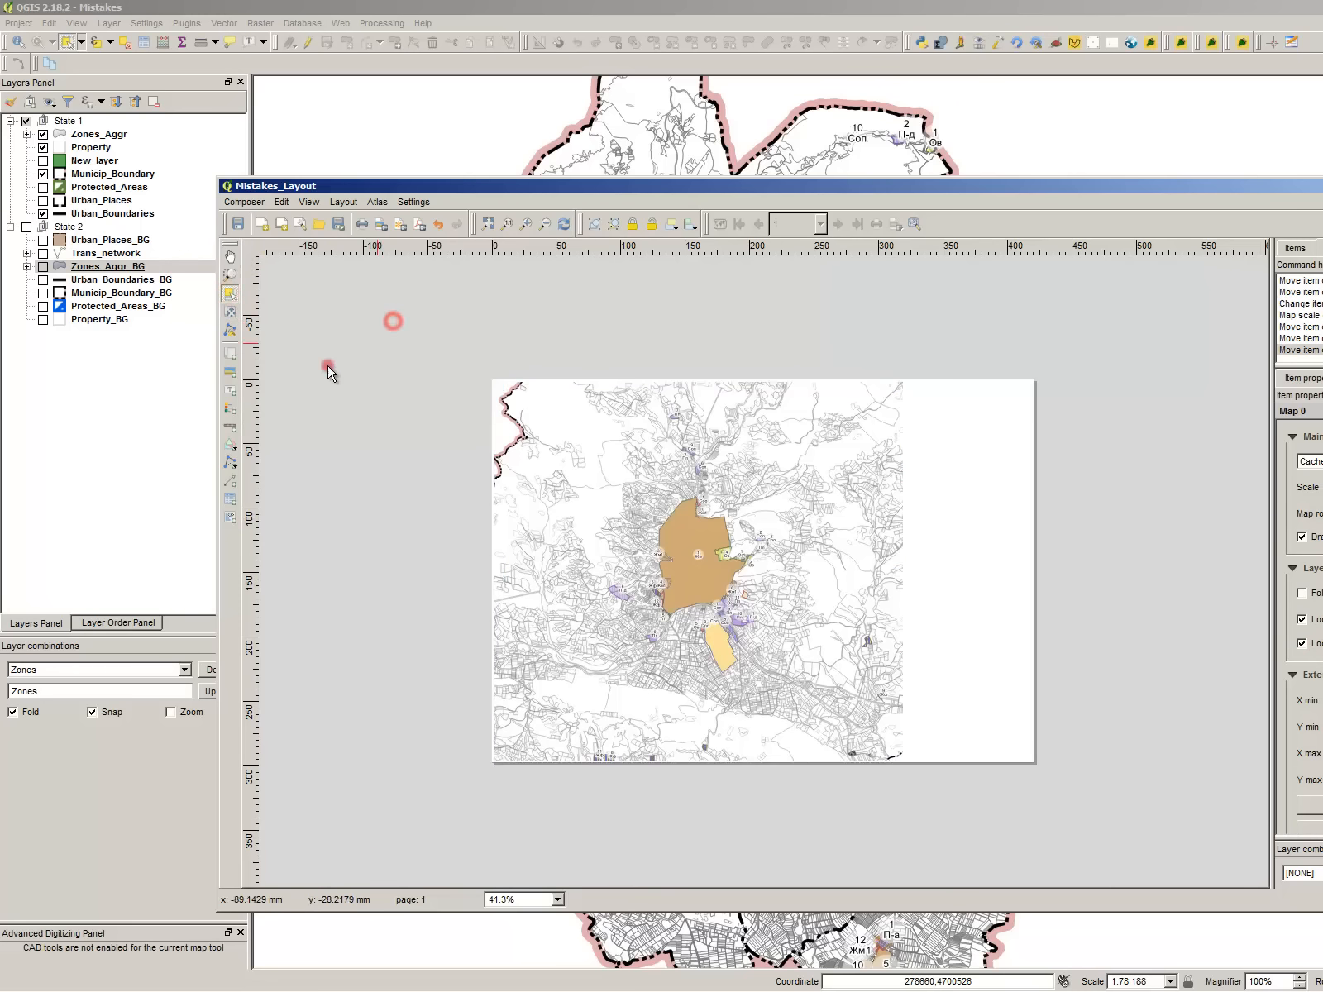
- Show the State 1 Protected_Areas layer in the main QGIS window and set its fill symbol colour to blue #0055ff
left_click(109, 405)
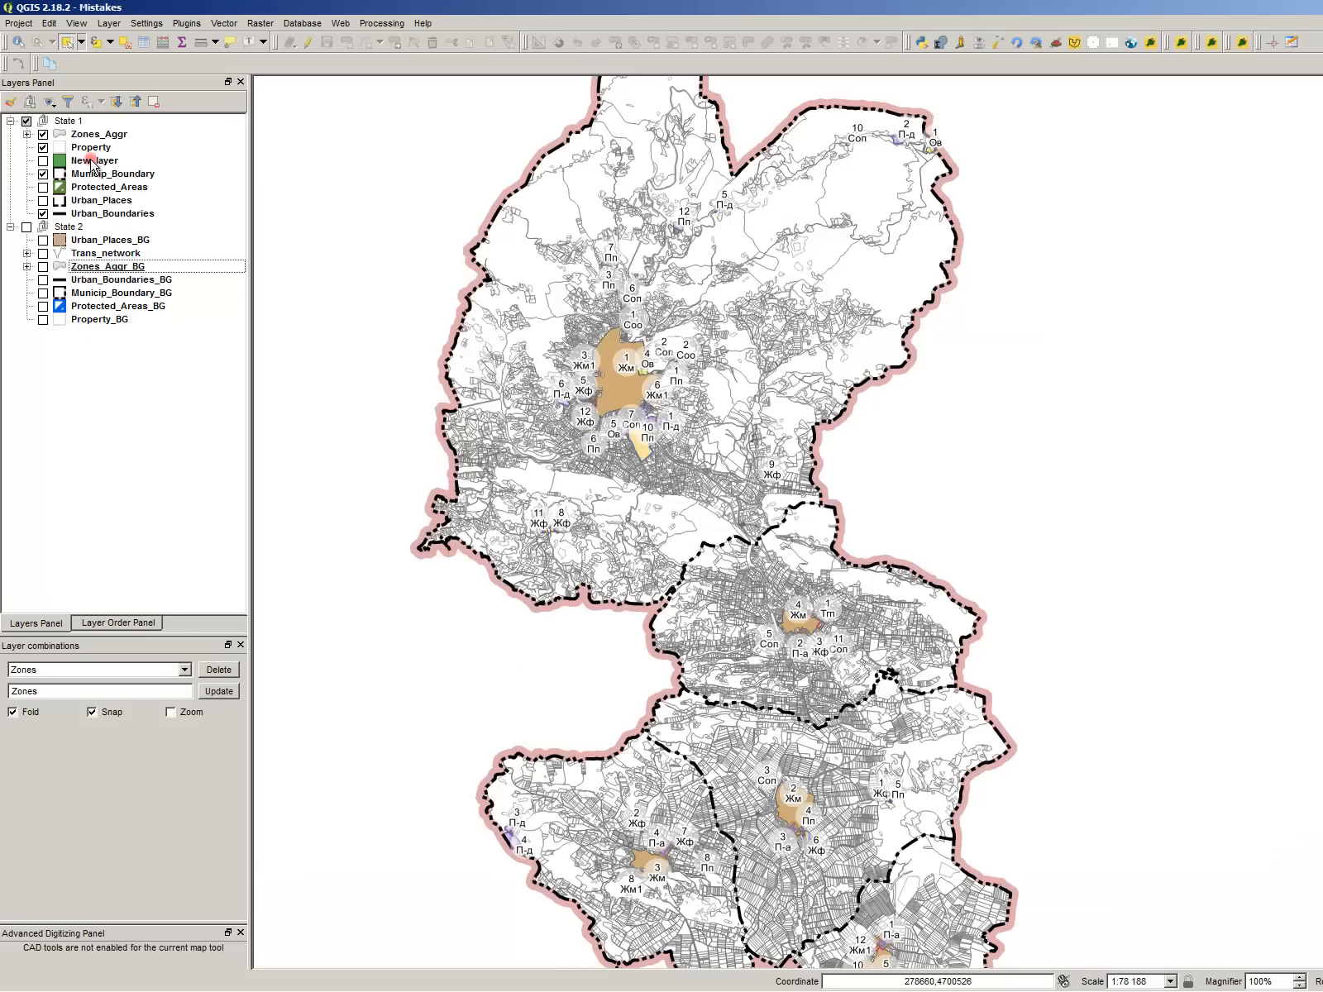
left_click(42, 187)
double_click(70, 187)
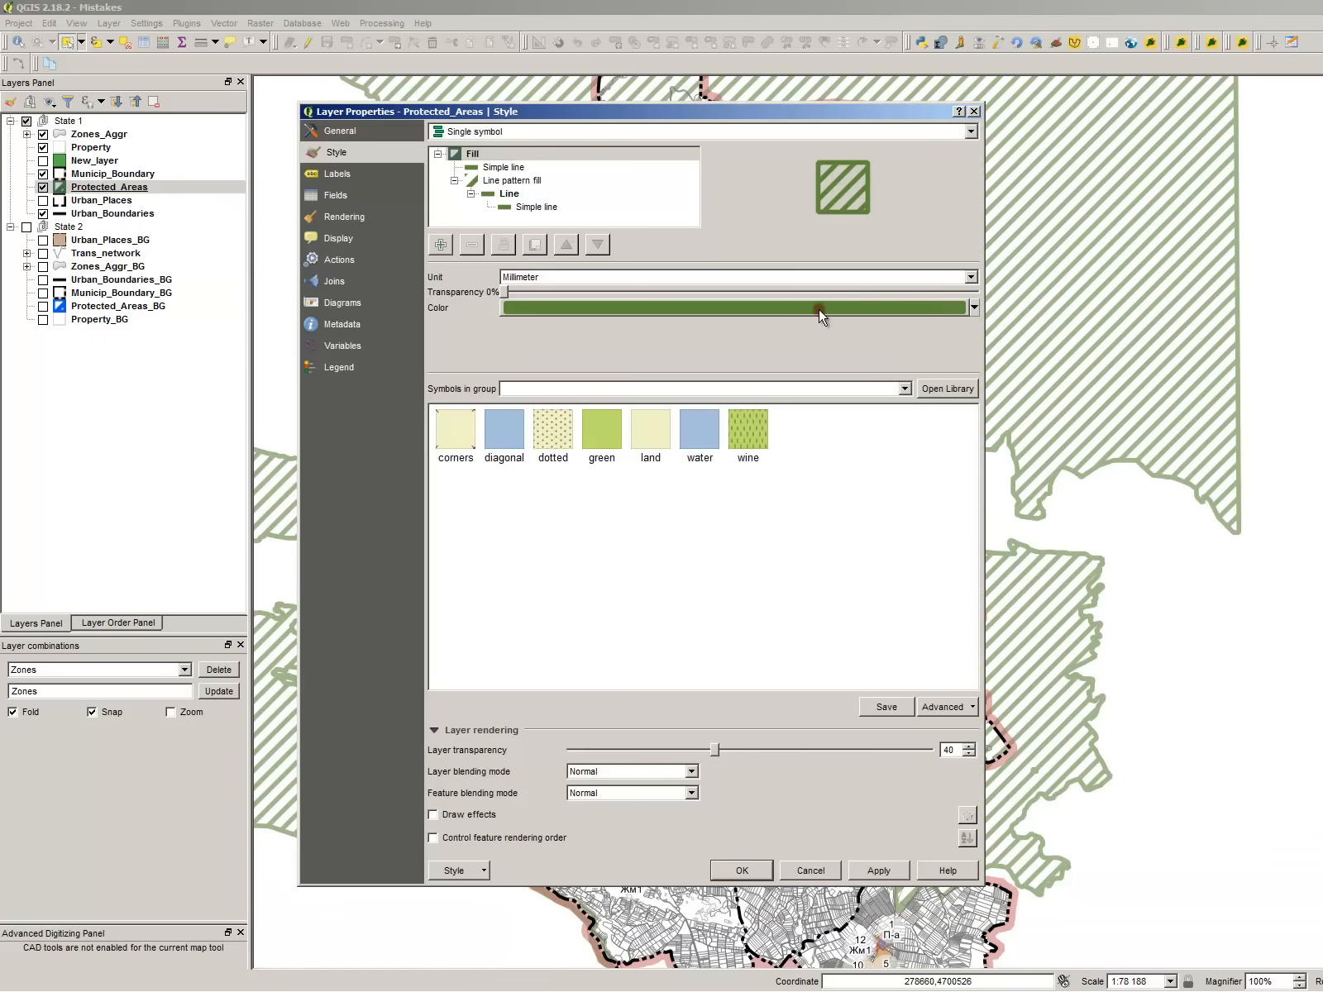
left_click(819, 307)
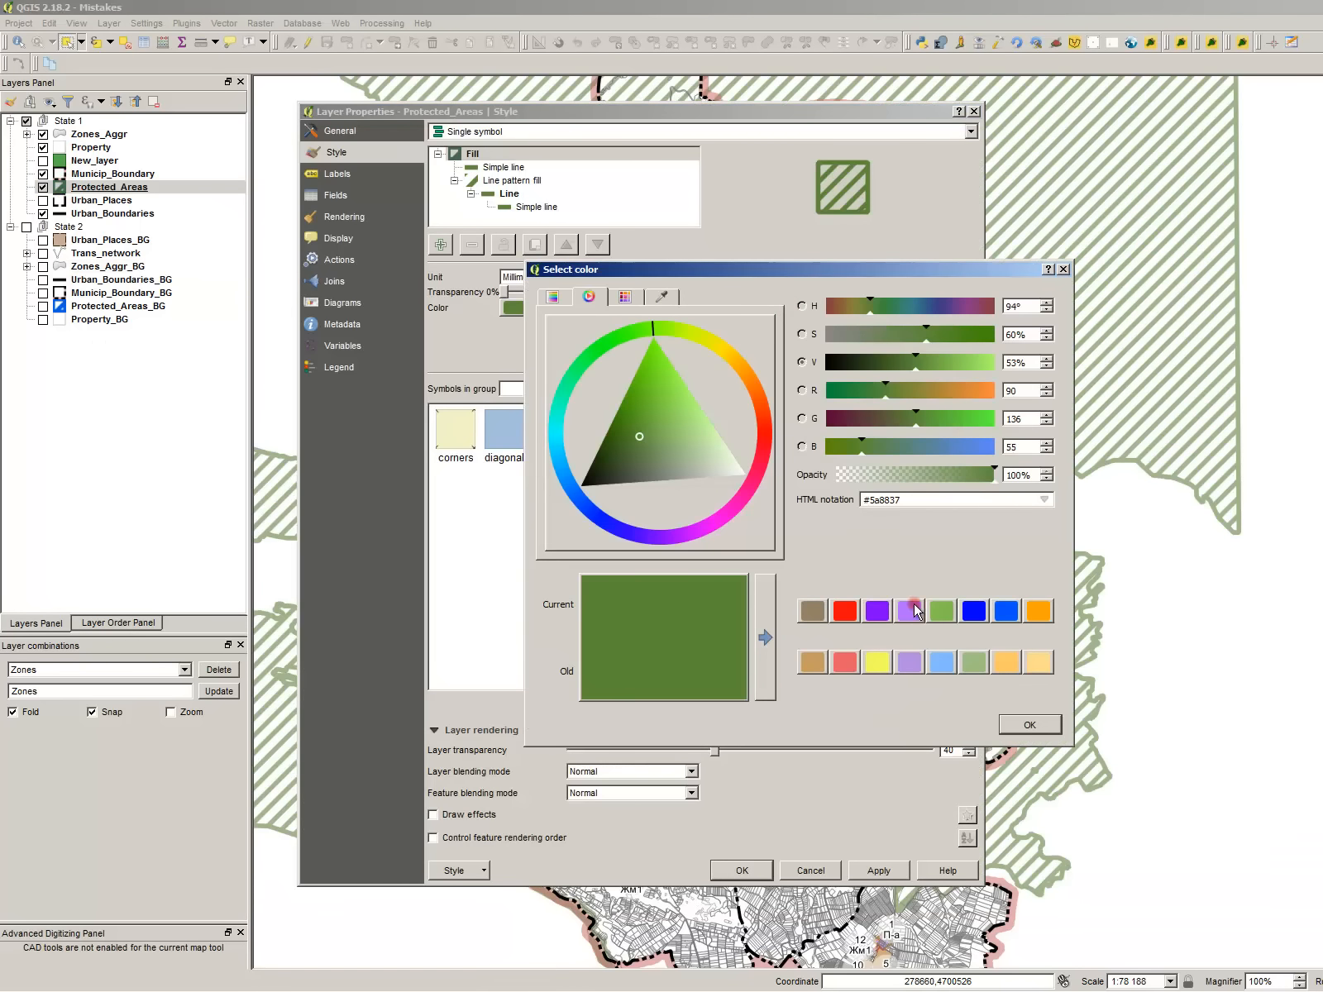
left_click(1001, 612)
left_click(1029, 725)
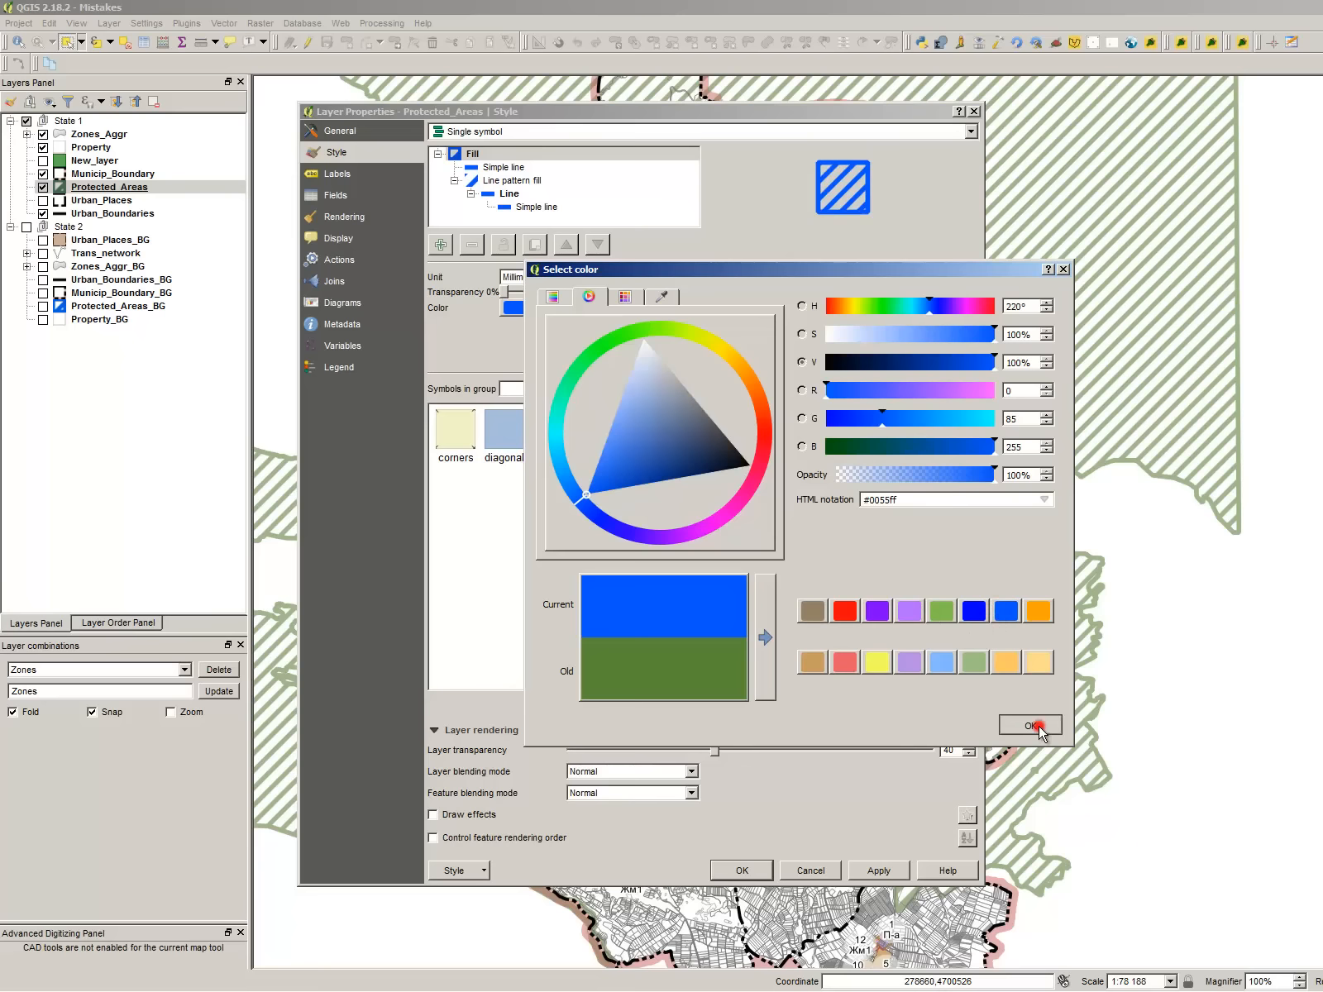
left_click(878, 871)
left_click(742, 871)
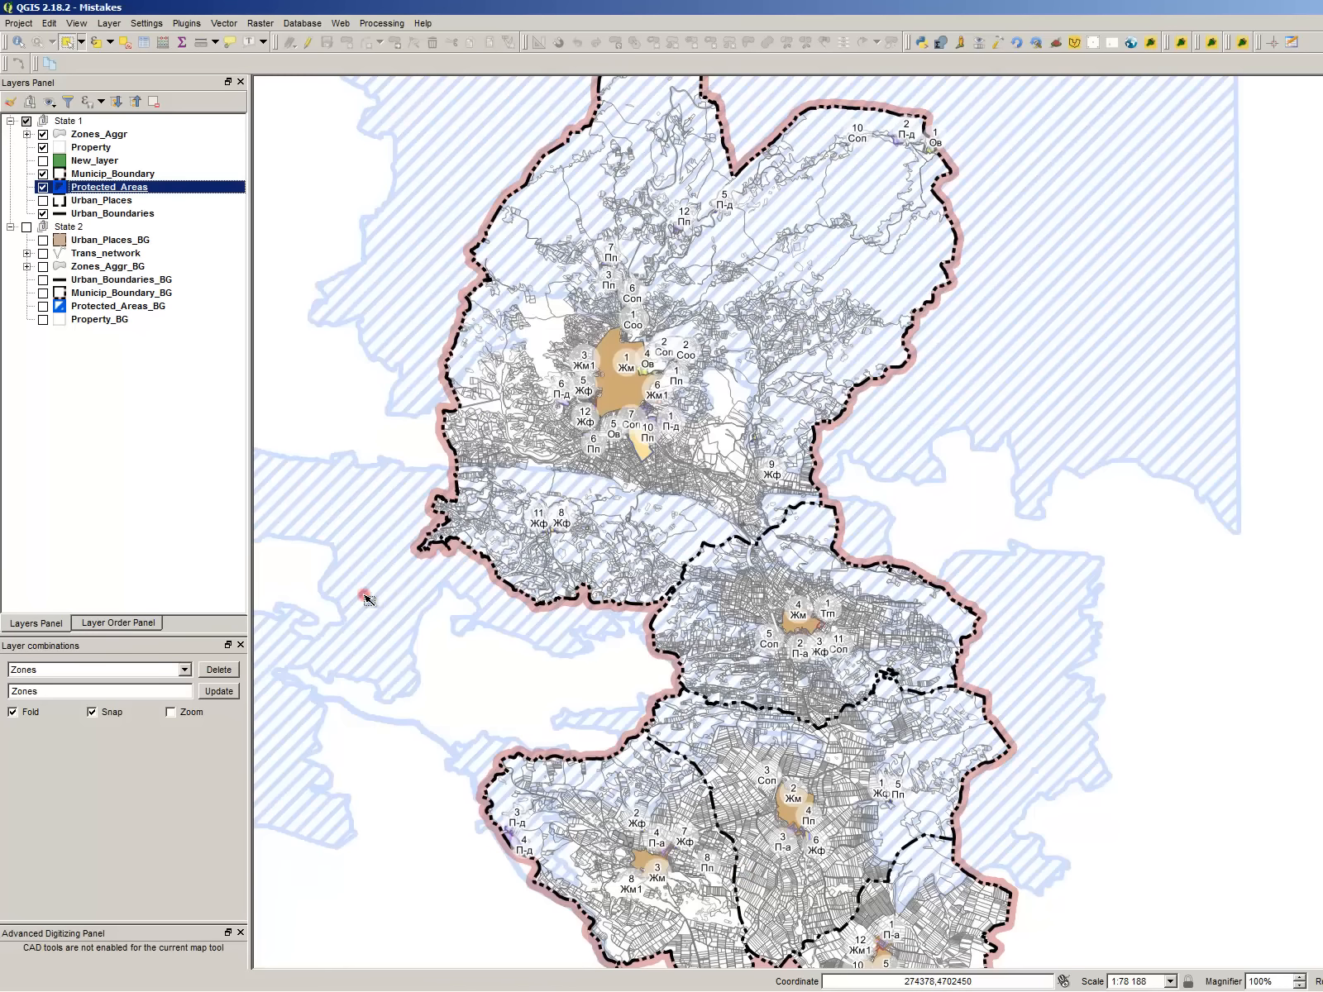
- Unlock and relock the layers of the map in Mistakes_Layout to take in Protected_Areas, and lock the layer styles as well
key("alt+Tab")
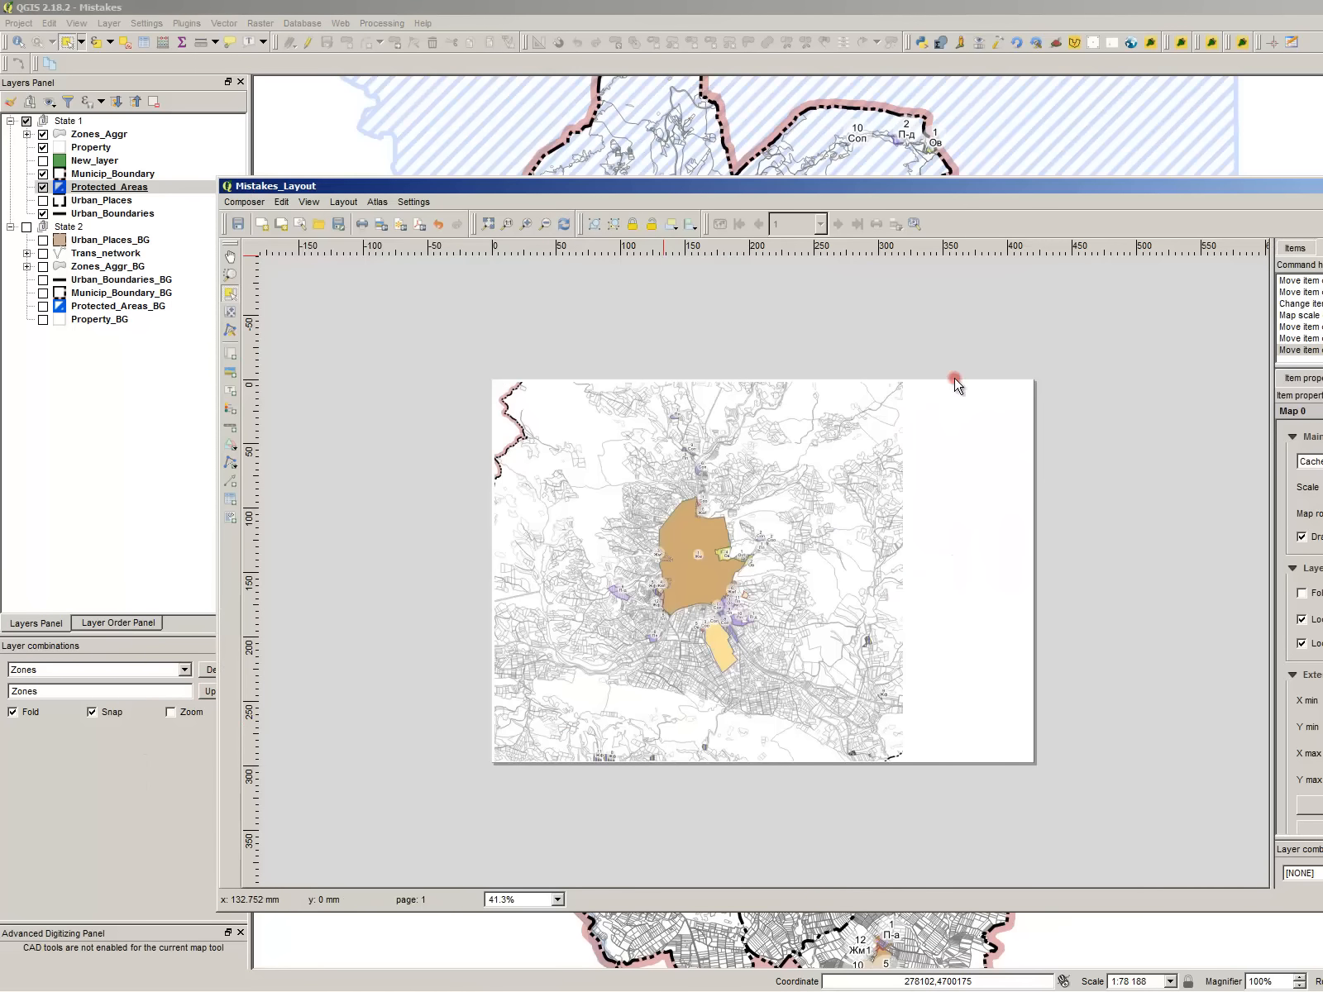
left_click(1300, 620)
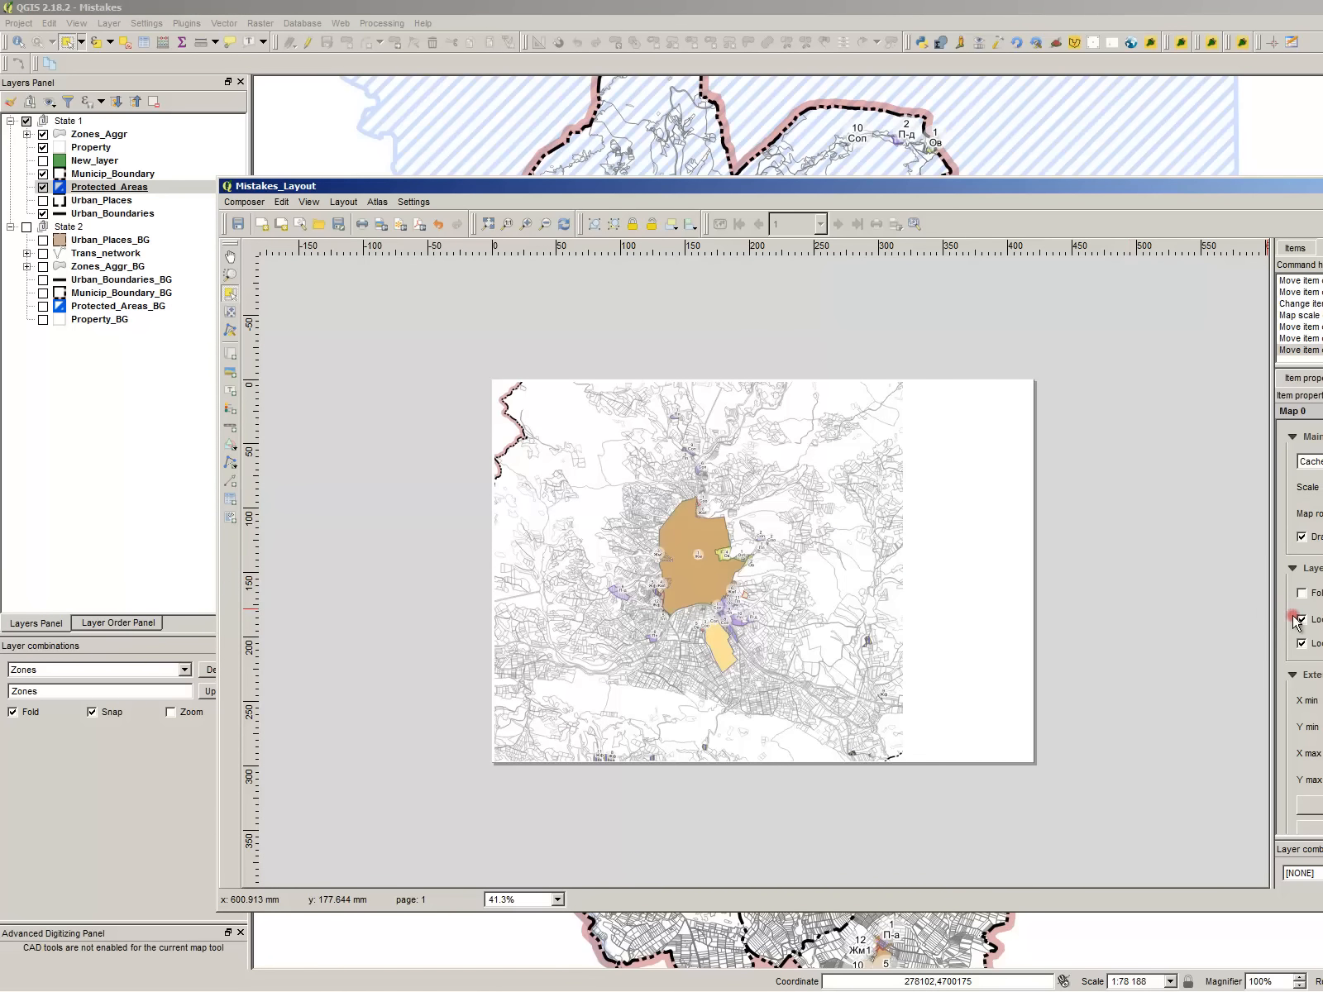
left_click(560, 225)
left_click(888, 413)
left_click(545, 224)
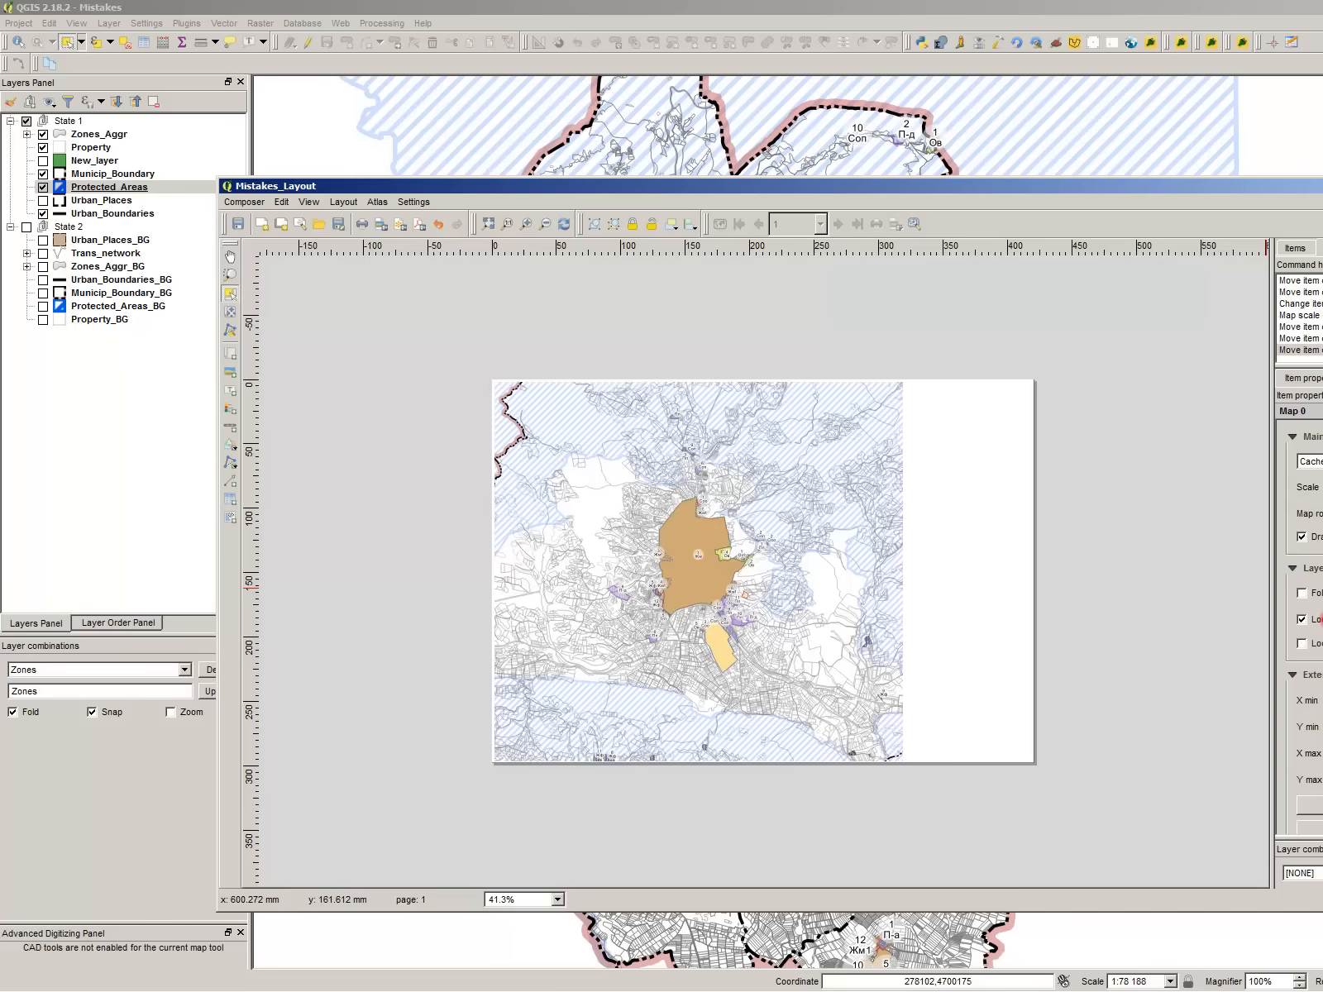
left_click(1302, 644)
- Apply the Urban_Places layer combination in the main QGIS window and return to the Mistakes_Layout composer
left_click(108, 667)
left_click(97, 696)
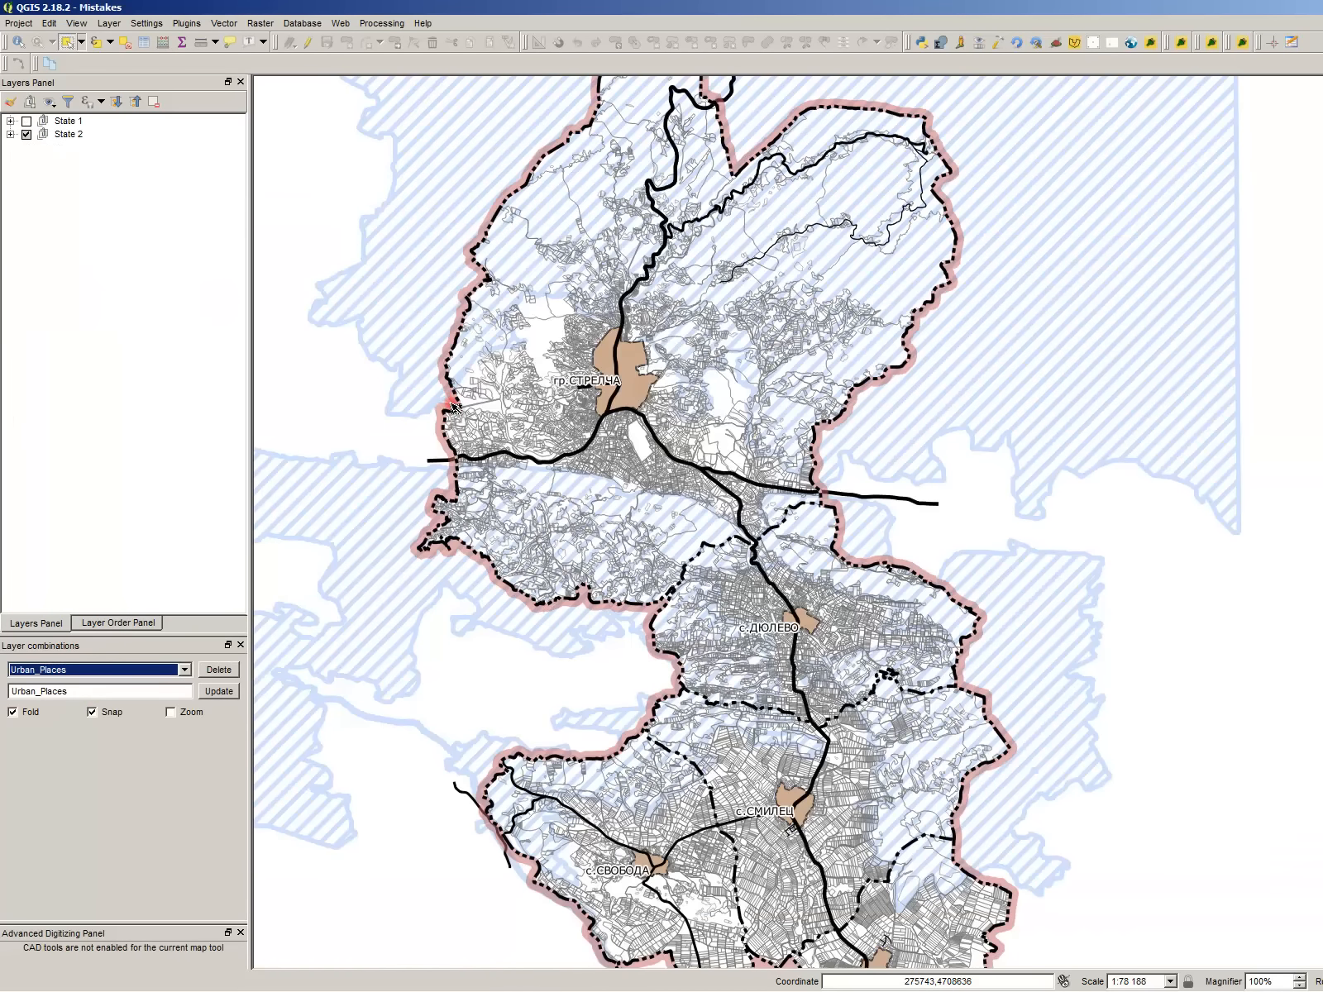
key("alt+Tab")
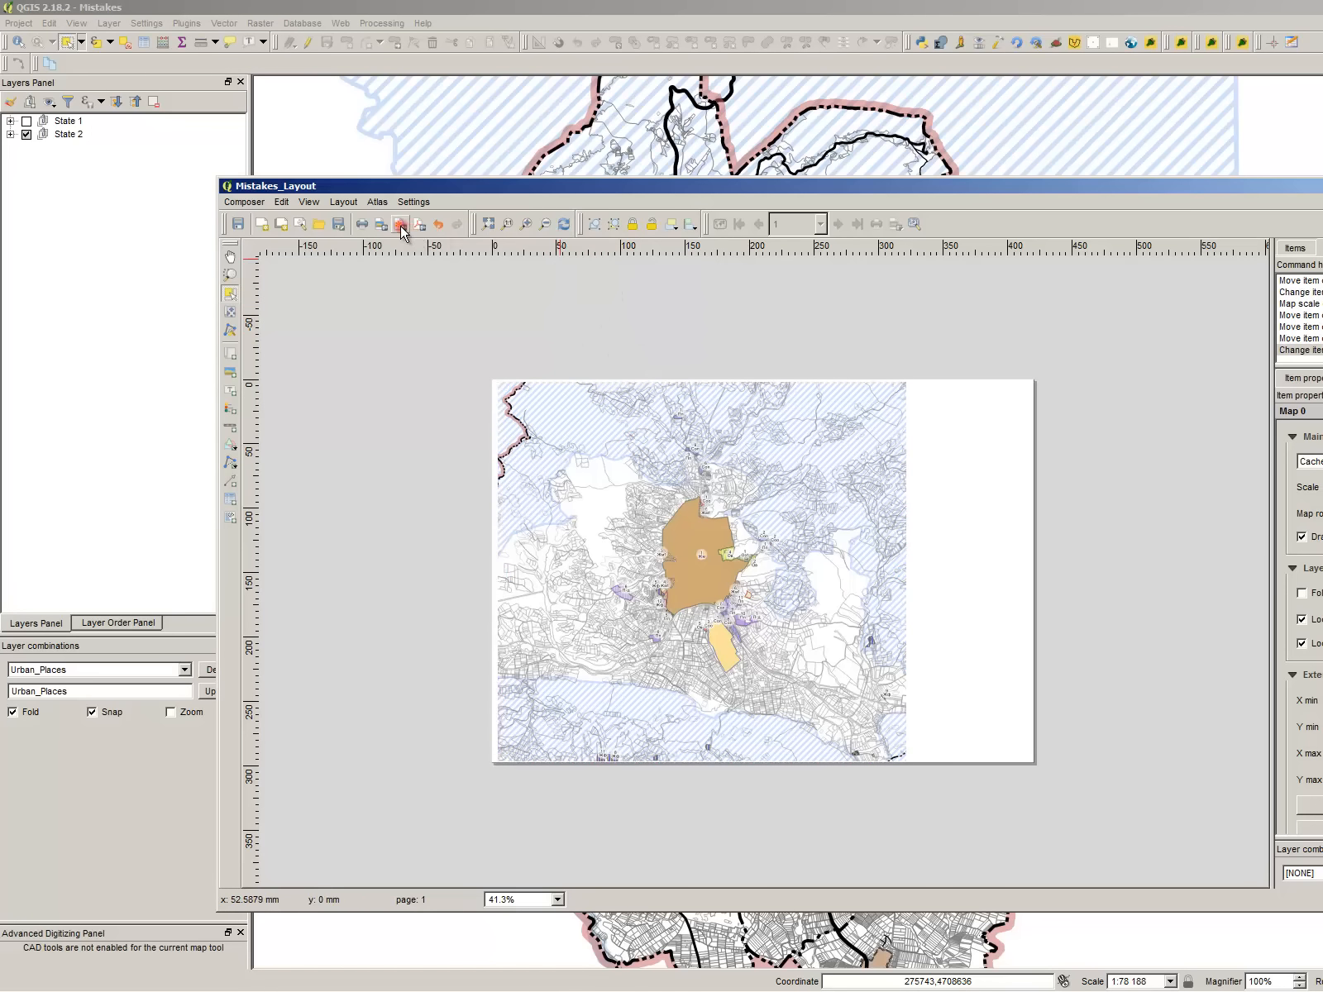
- Add a legend to the layout and move it off the page, beyond the page's right edge
left_click(230, 408)
left_click(924, 400)
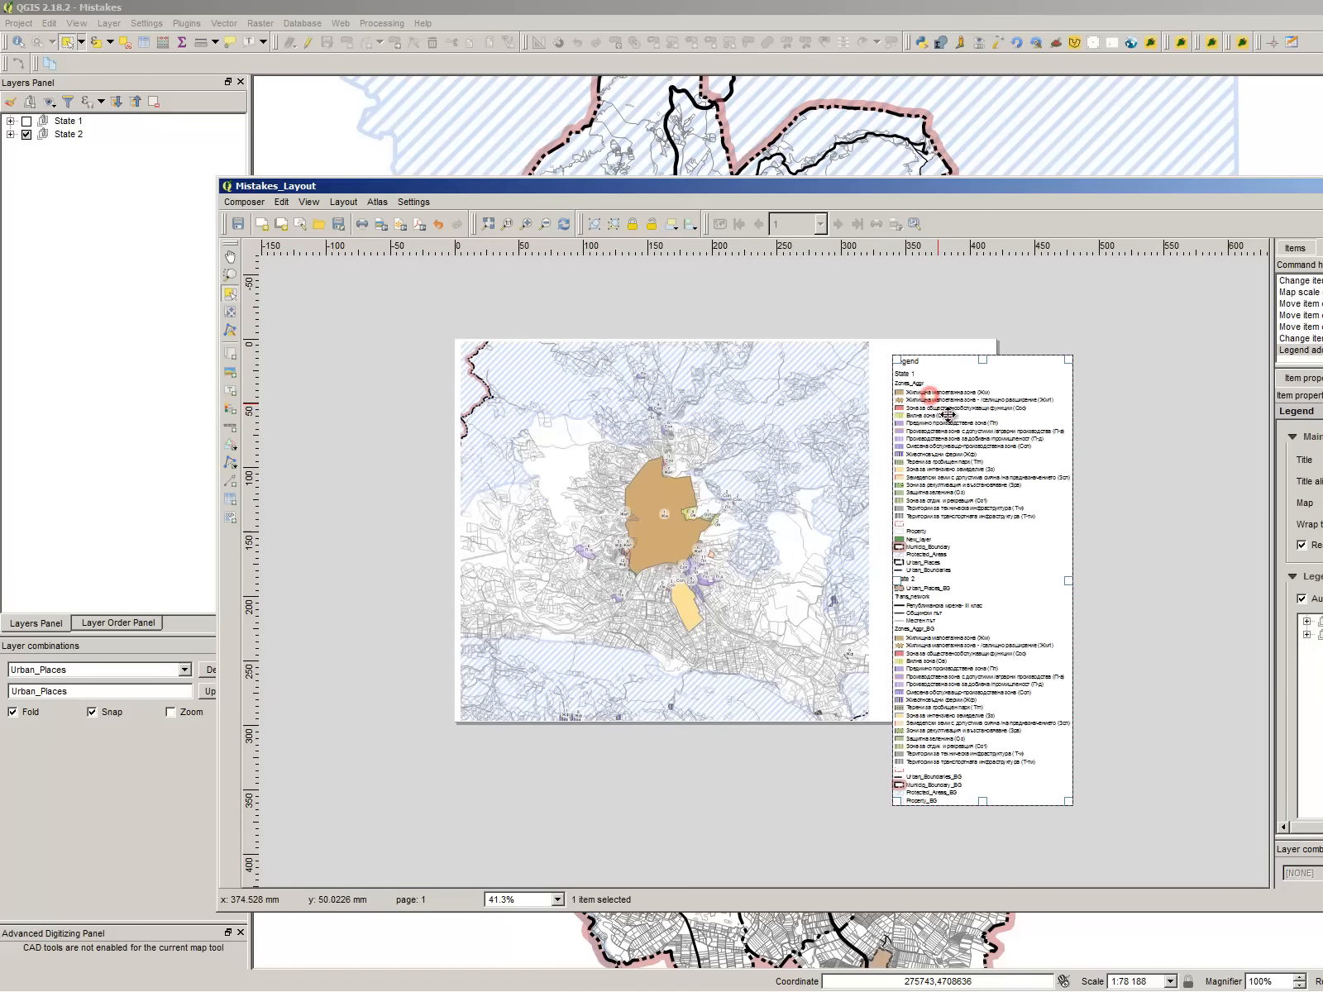
left_click_drag(949, 416, 1106, 446)
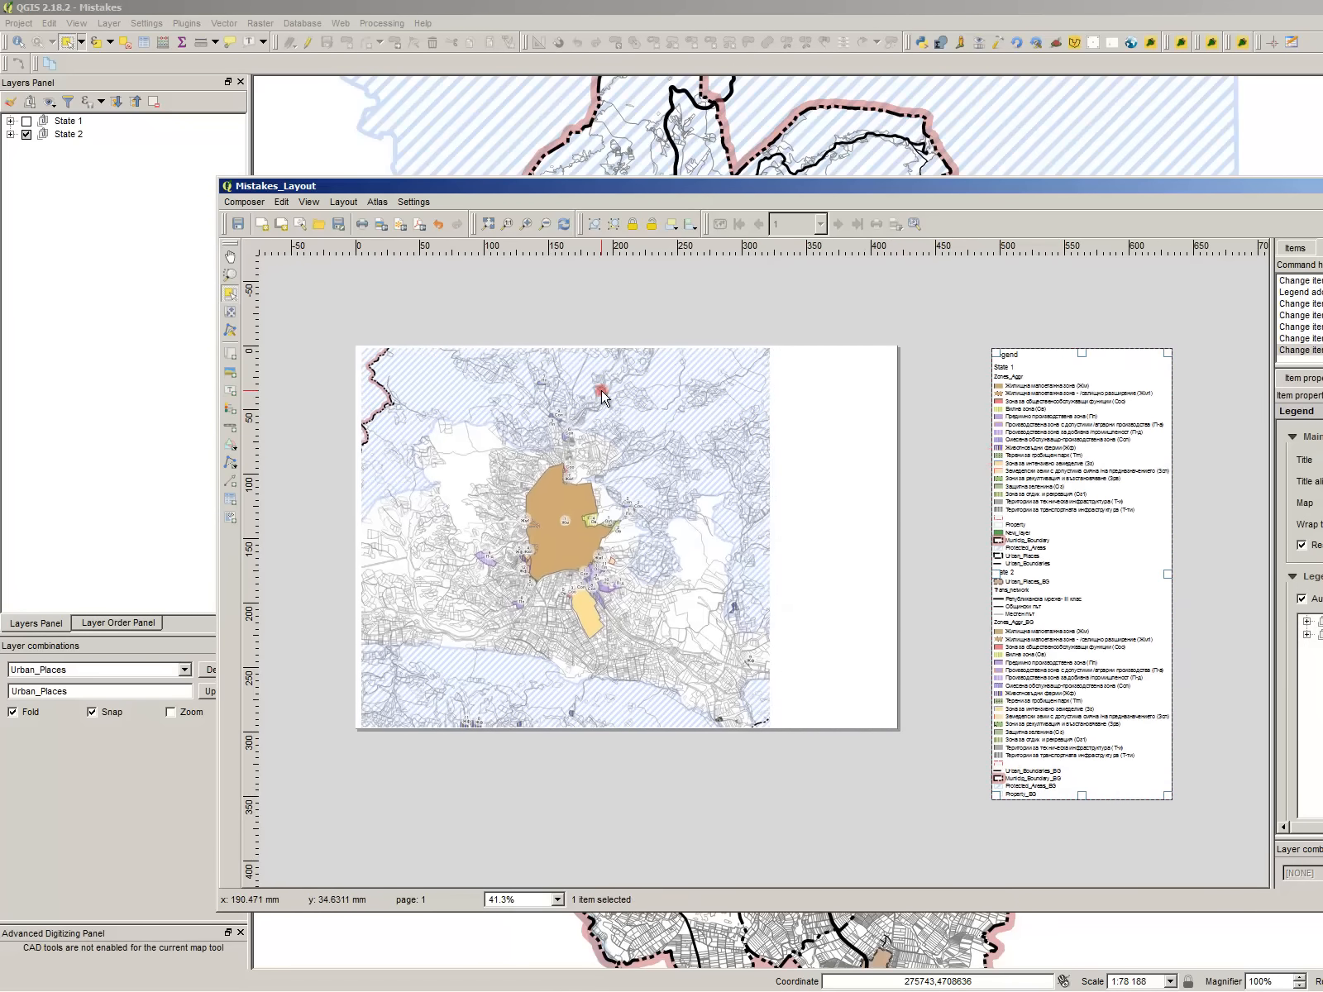
- Export the layout as a 300 dpi PNG image, overwriting Result_2.png in the Mistakes folder
left_click(602, 389)
left_click(382, 223)
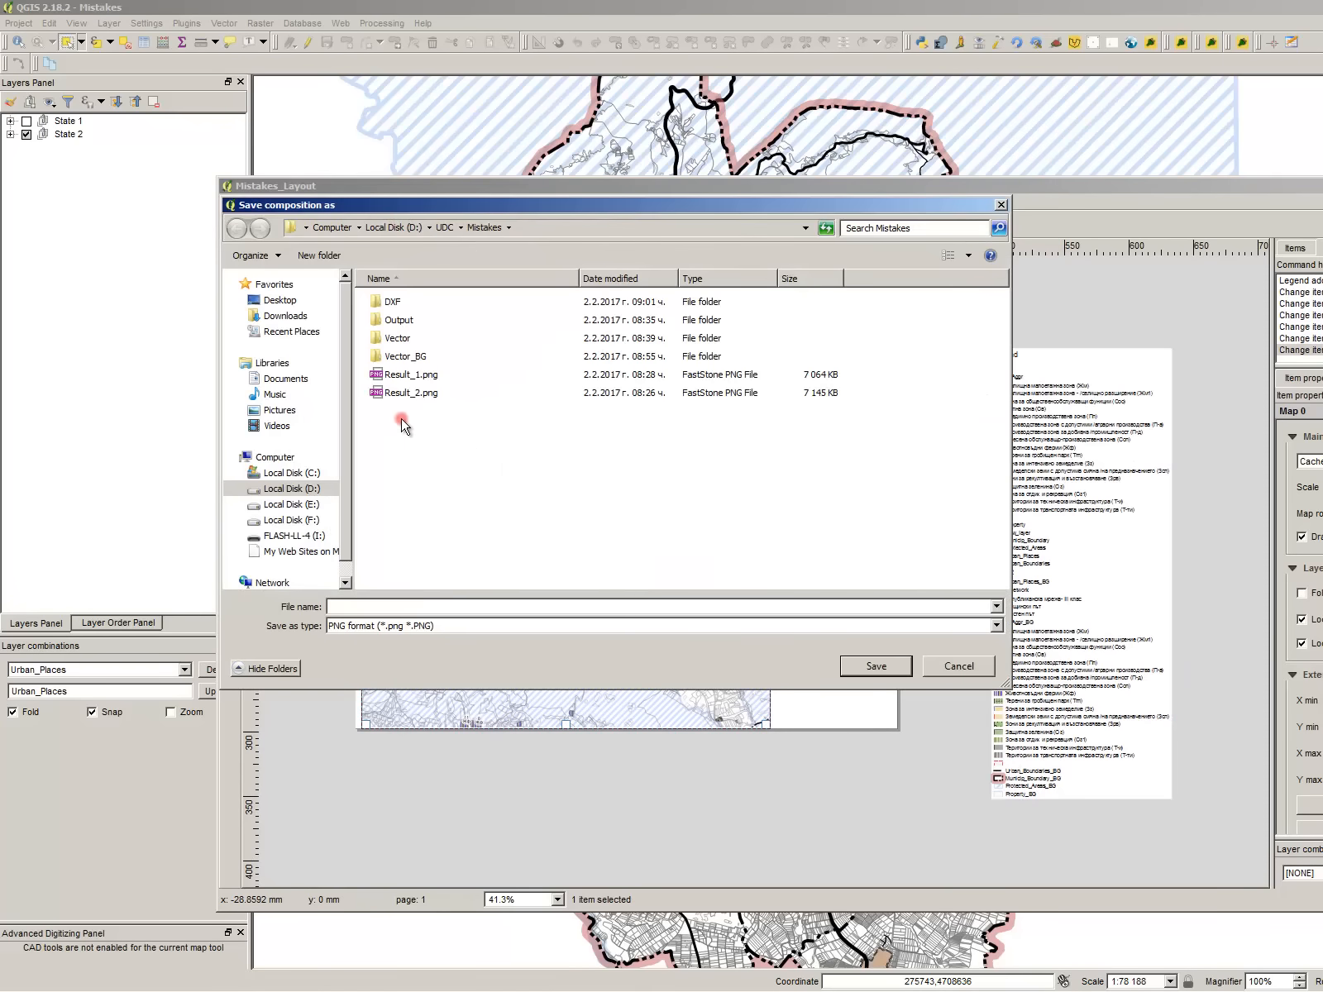
double_click(424, 393)
left_click(843, 507)
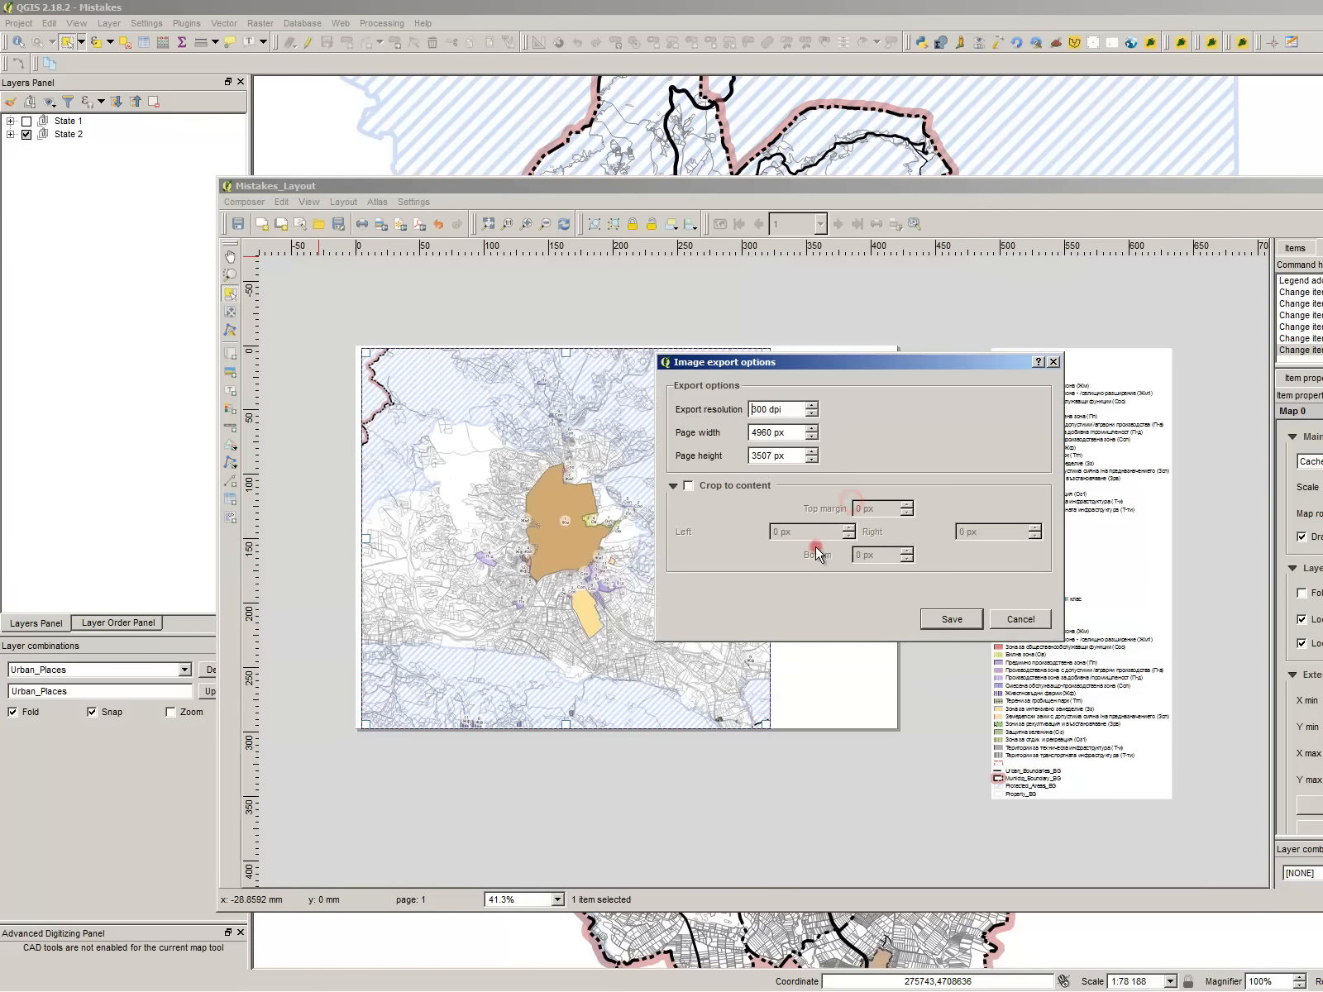
left_click(925, 619)
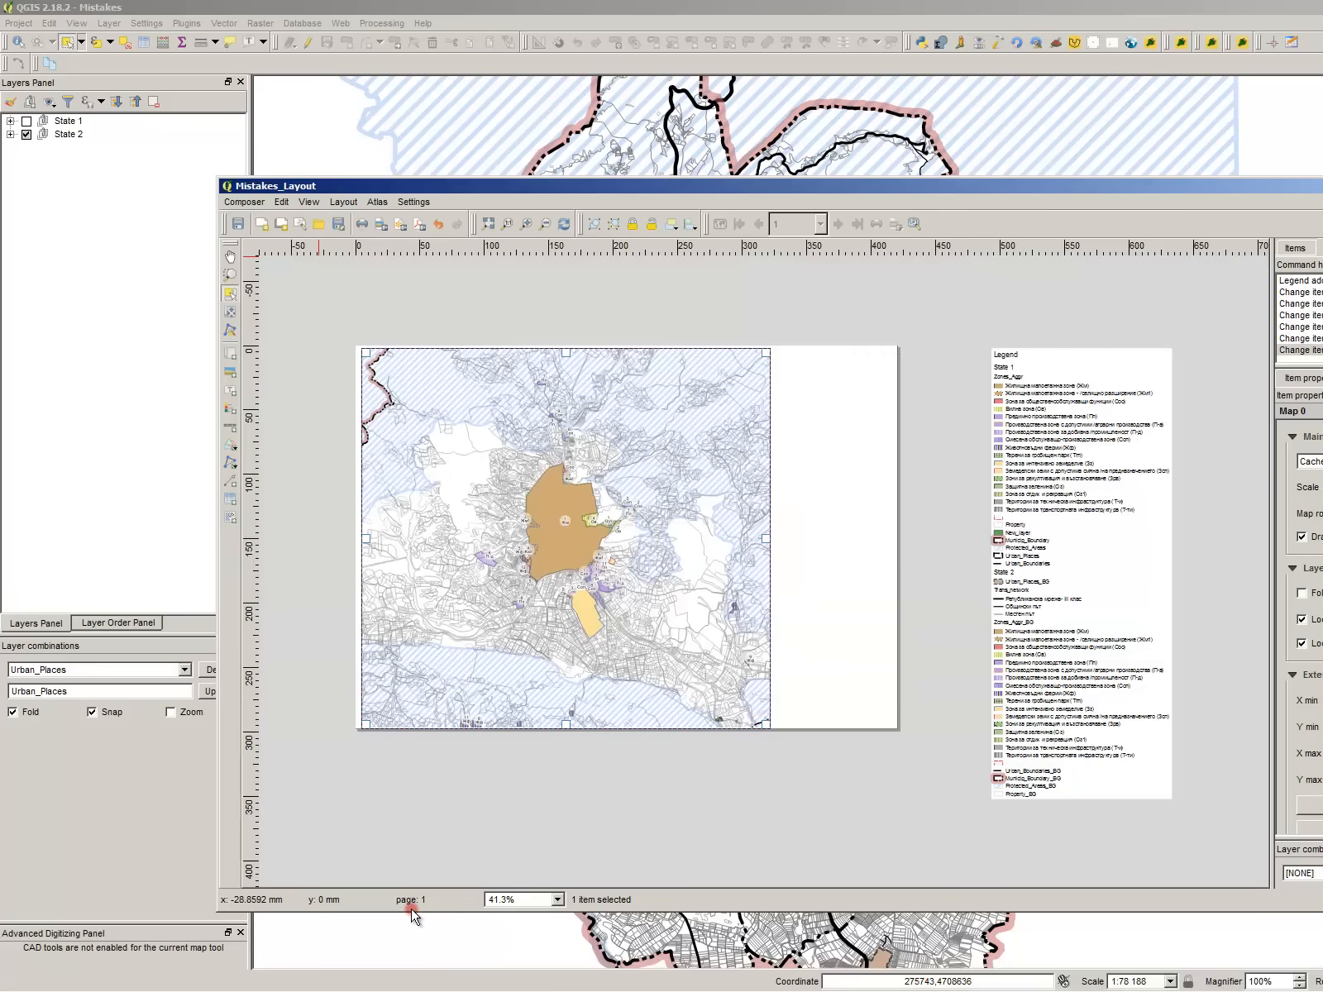
- Switch to FreeCommander, go up to the D:\UDC\Mistakes folder and open Result_2.png
left_click(374, 980)
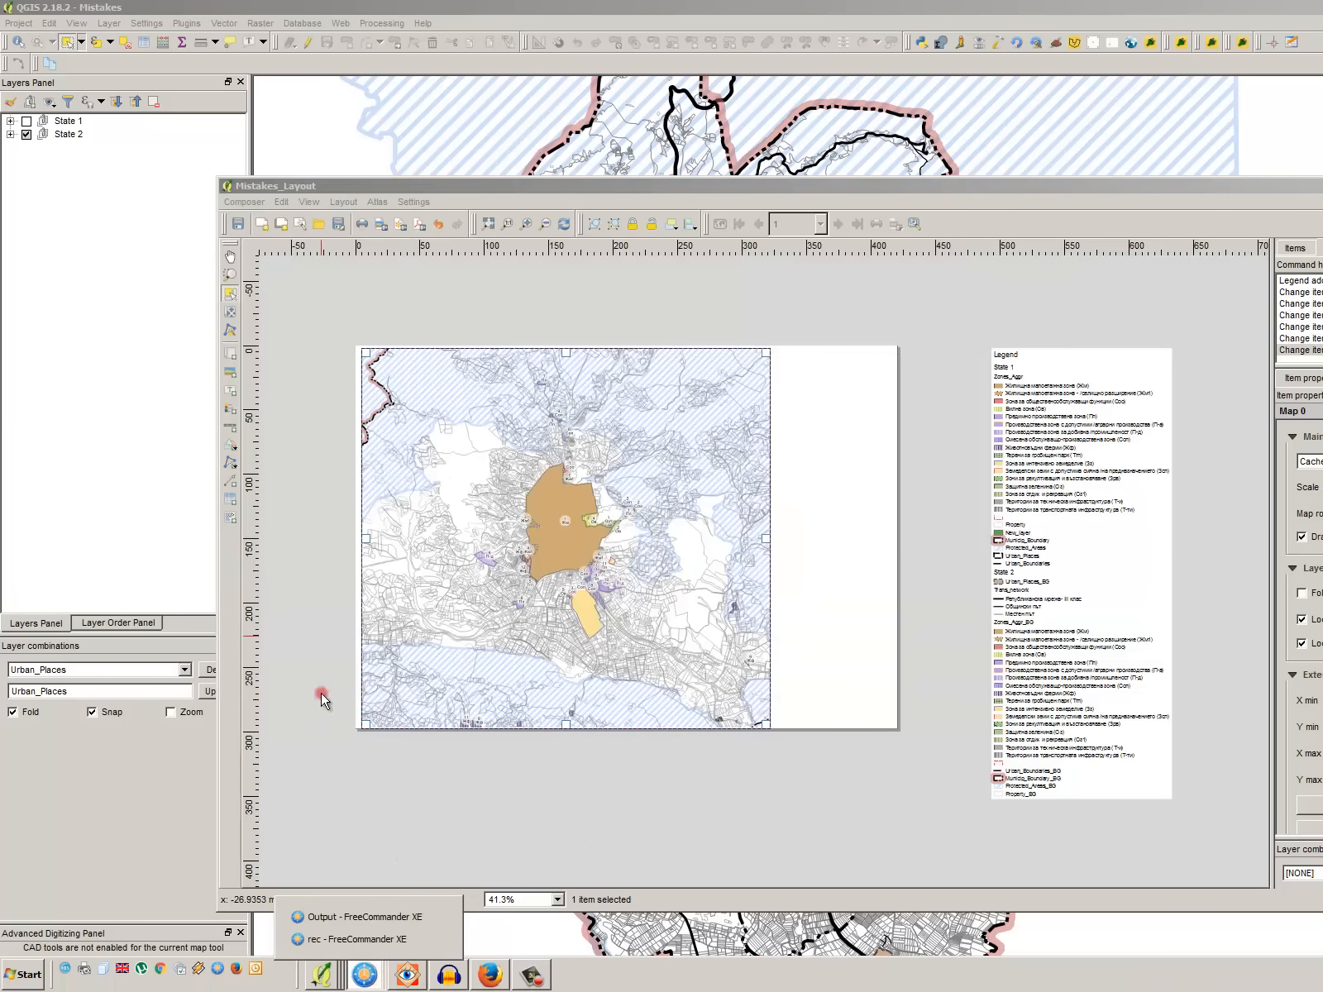
left_click(349, 916)
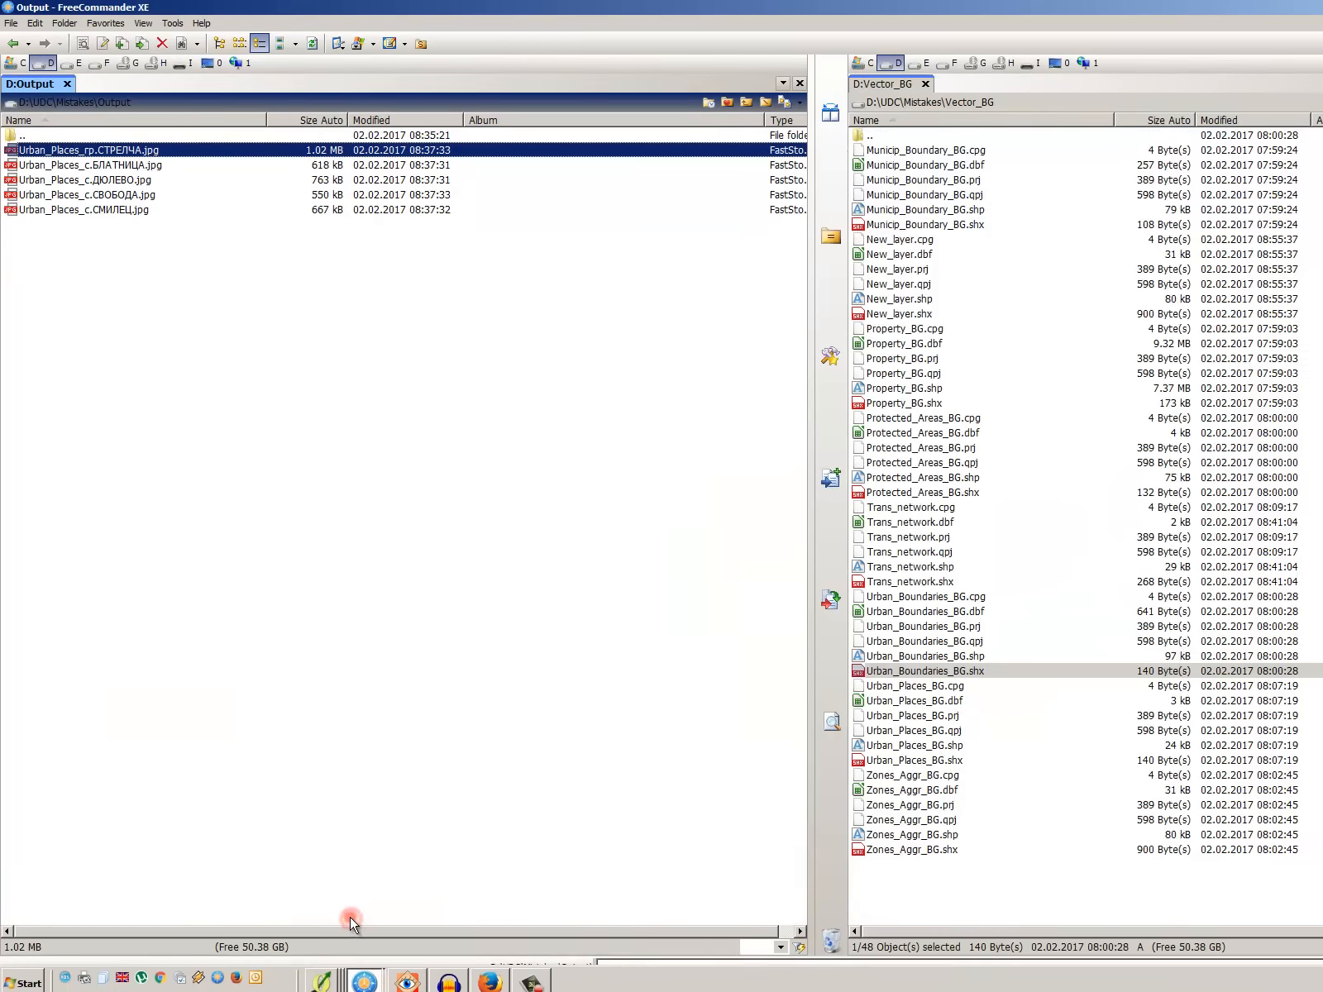
left_click(919, 271)
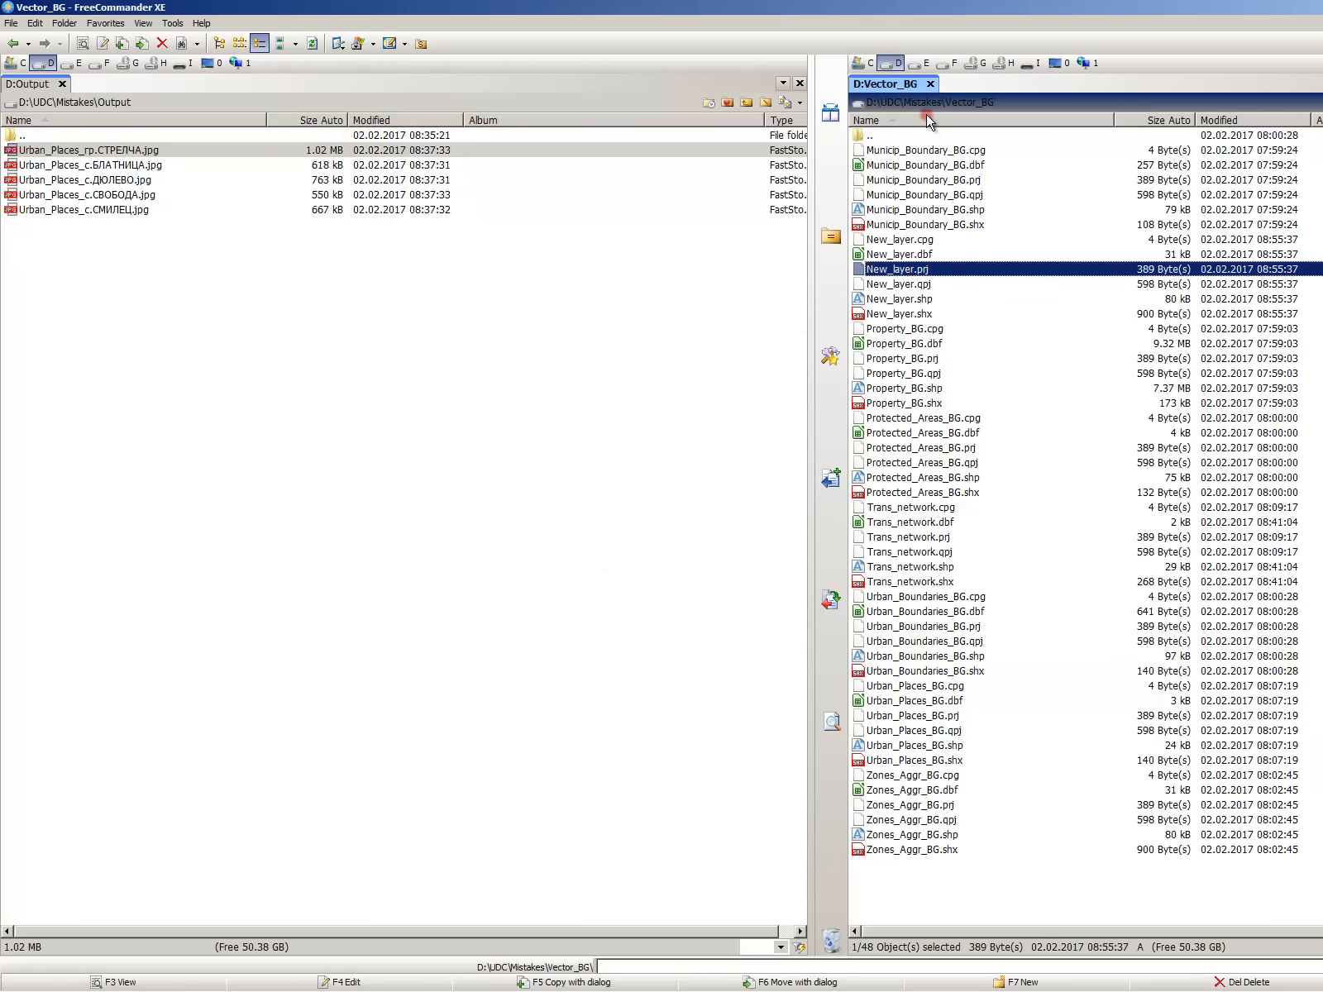
left_click(926, 104)
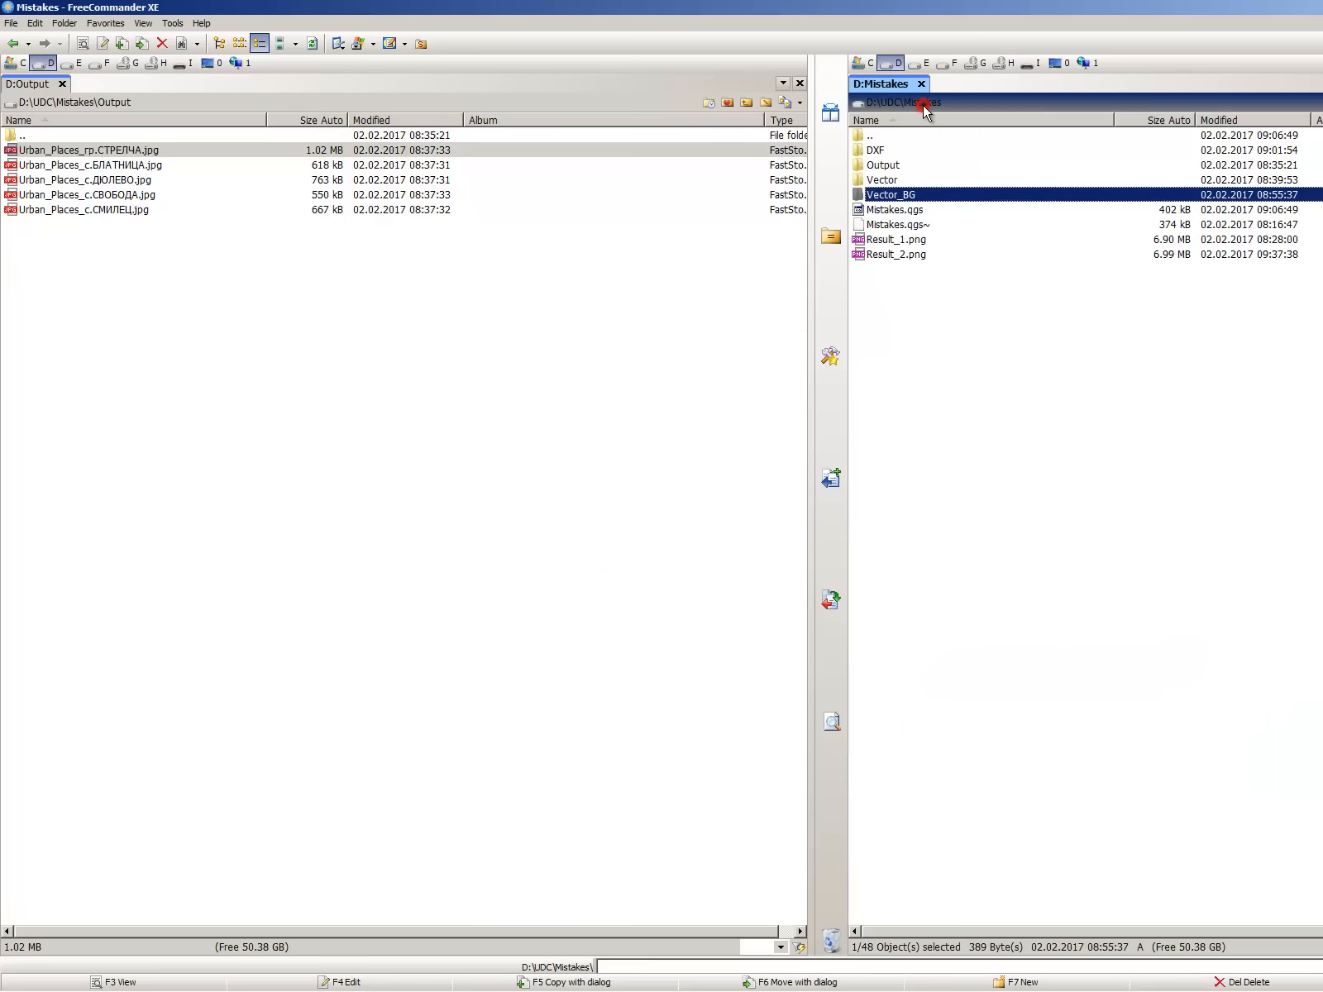
double_click(914, 253)
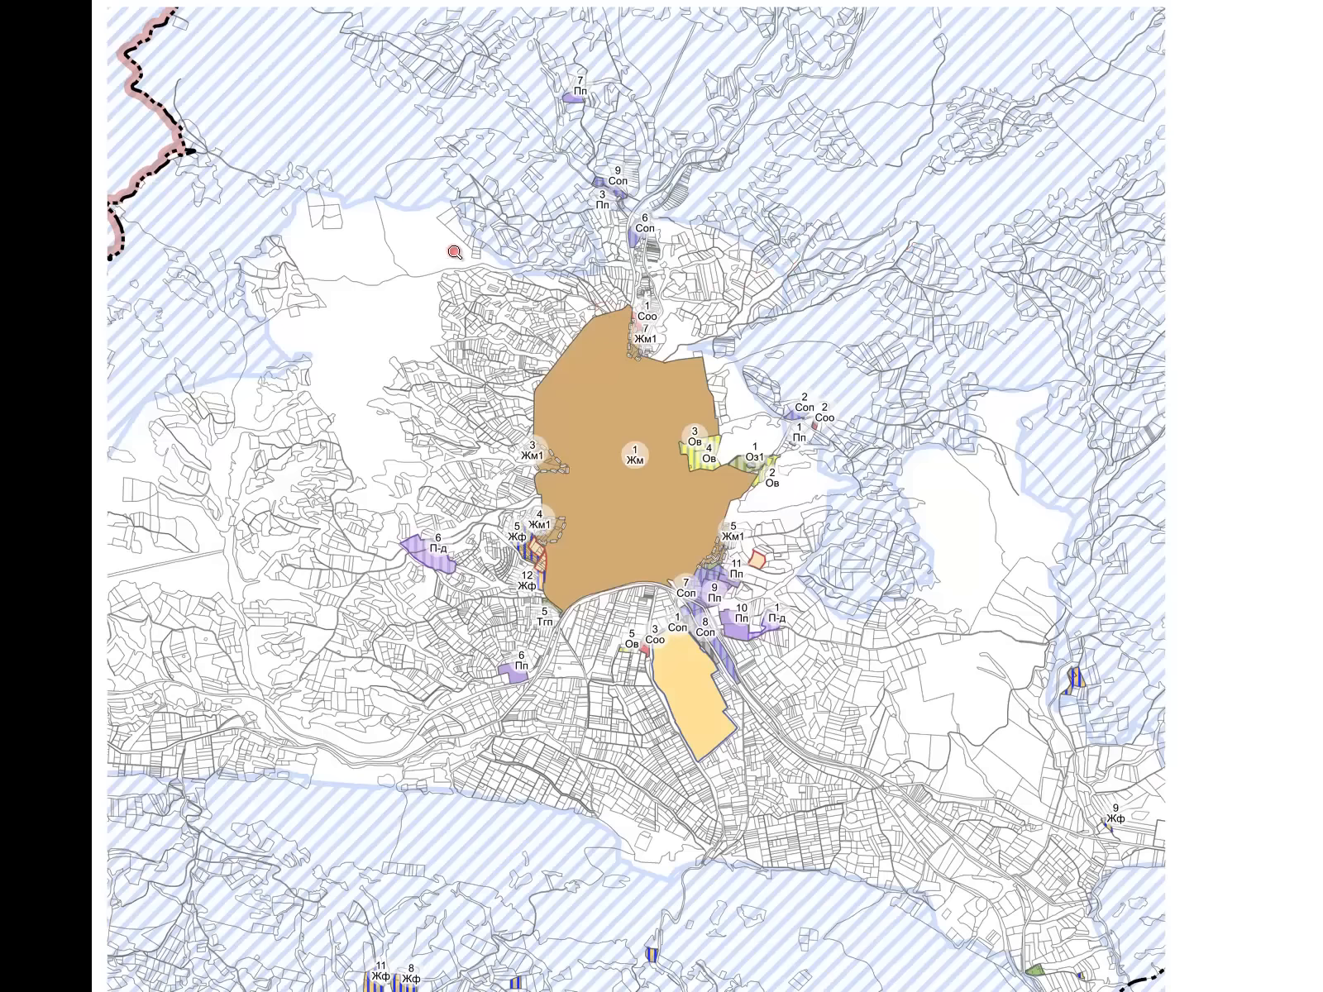
- Compare the exported Result_2.png image with the Mistakes_Layout composition and the main QGIS map
key("alt+Tab")
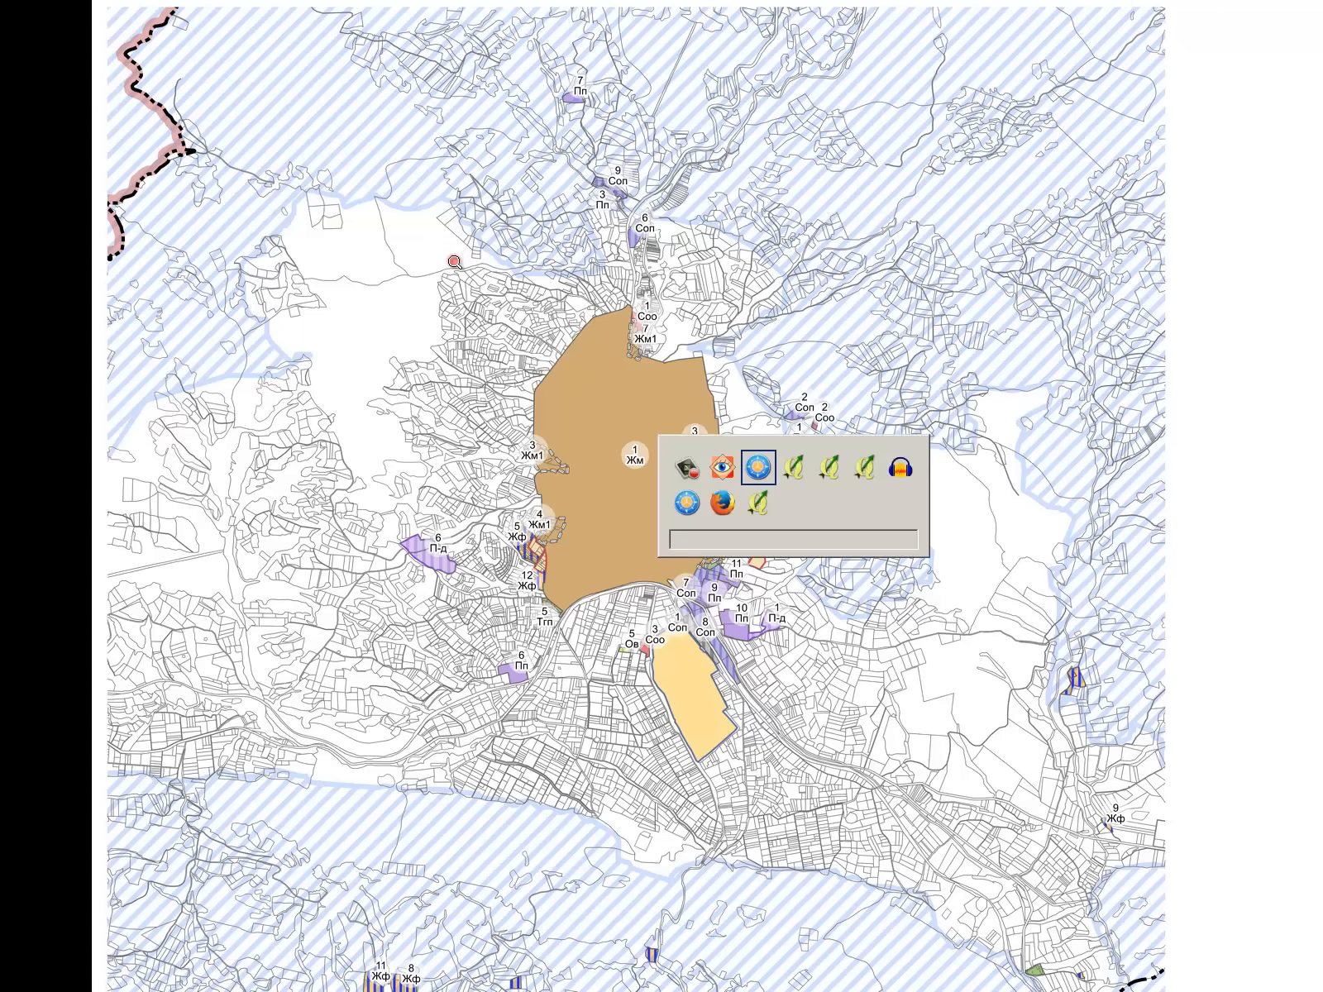
key("alt+Tab")
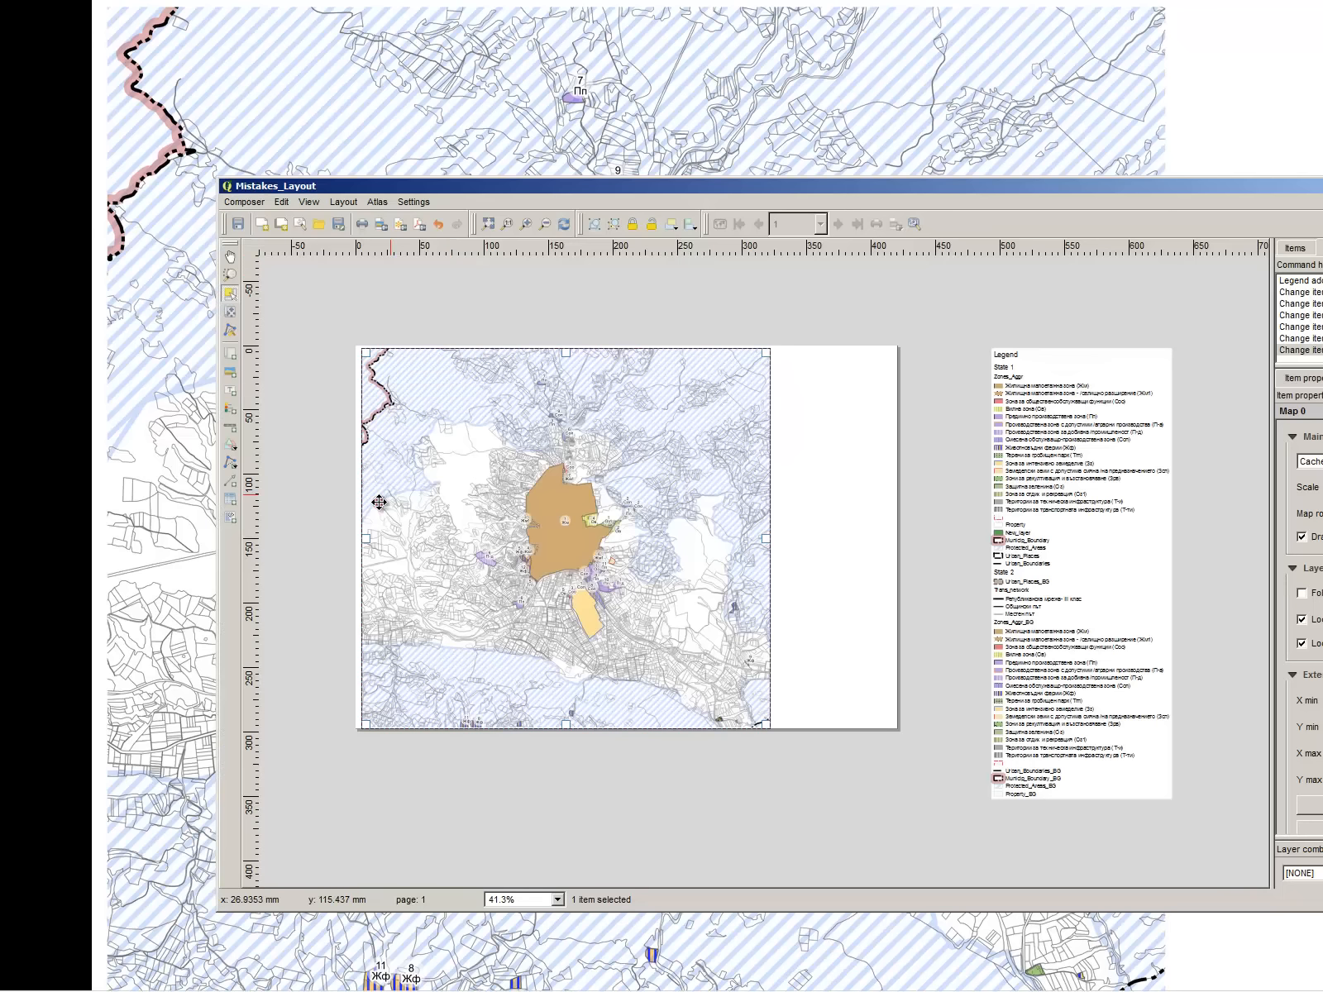
key("alt+Tab")
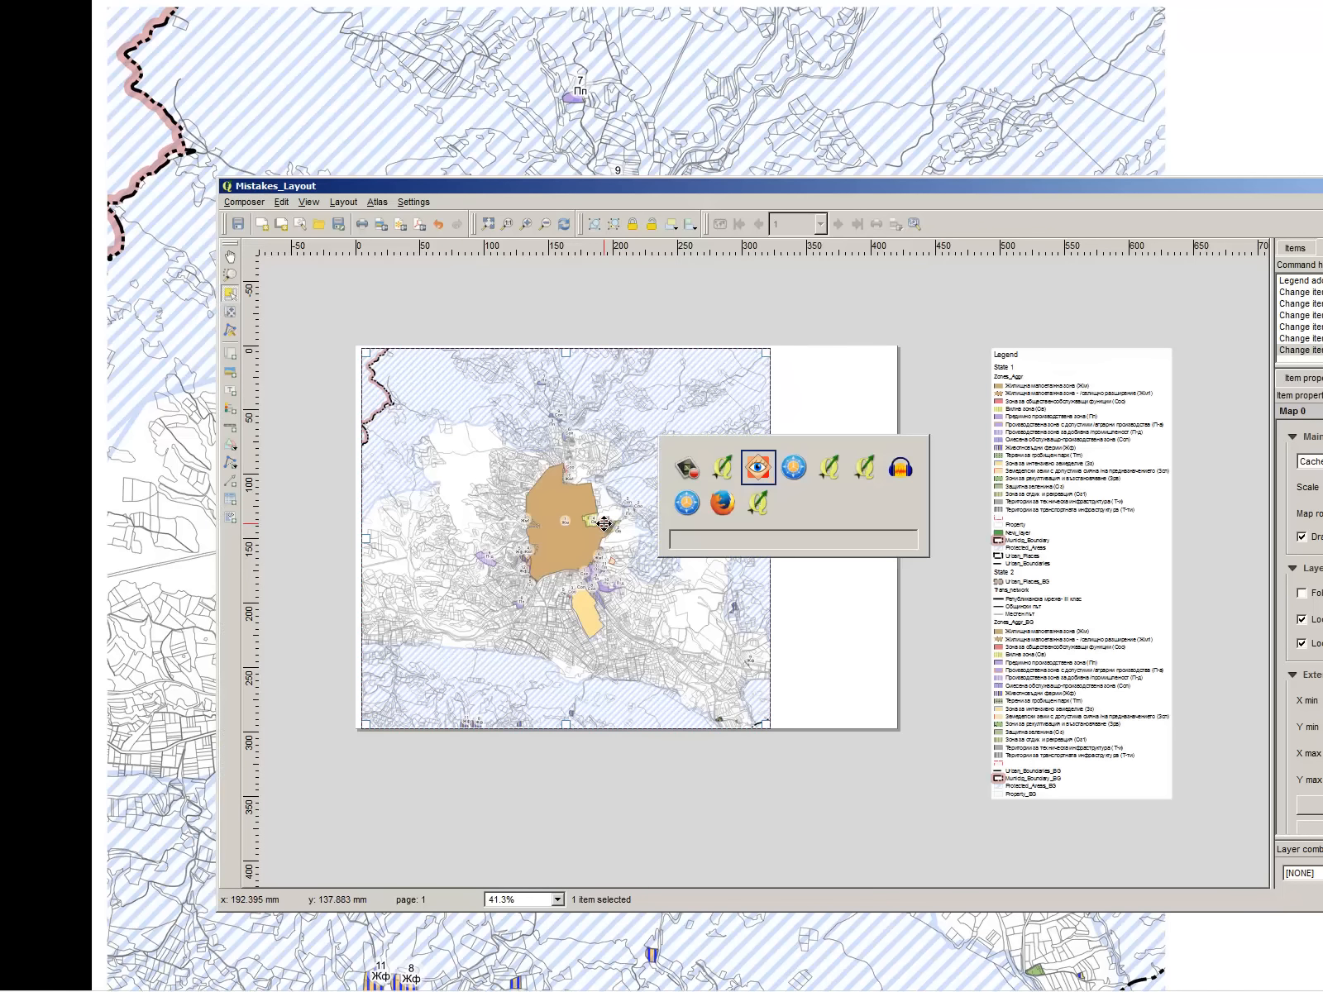
key("alt+Tab")
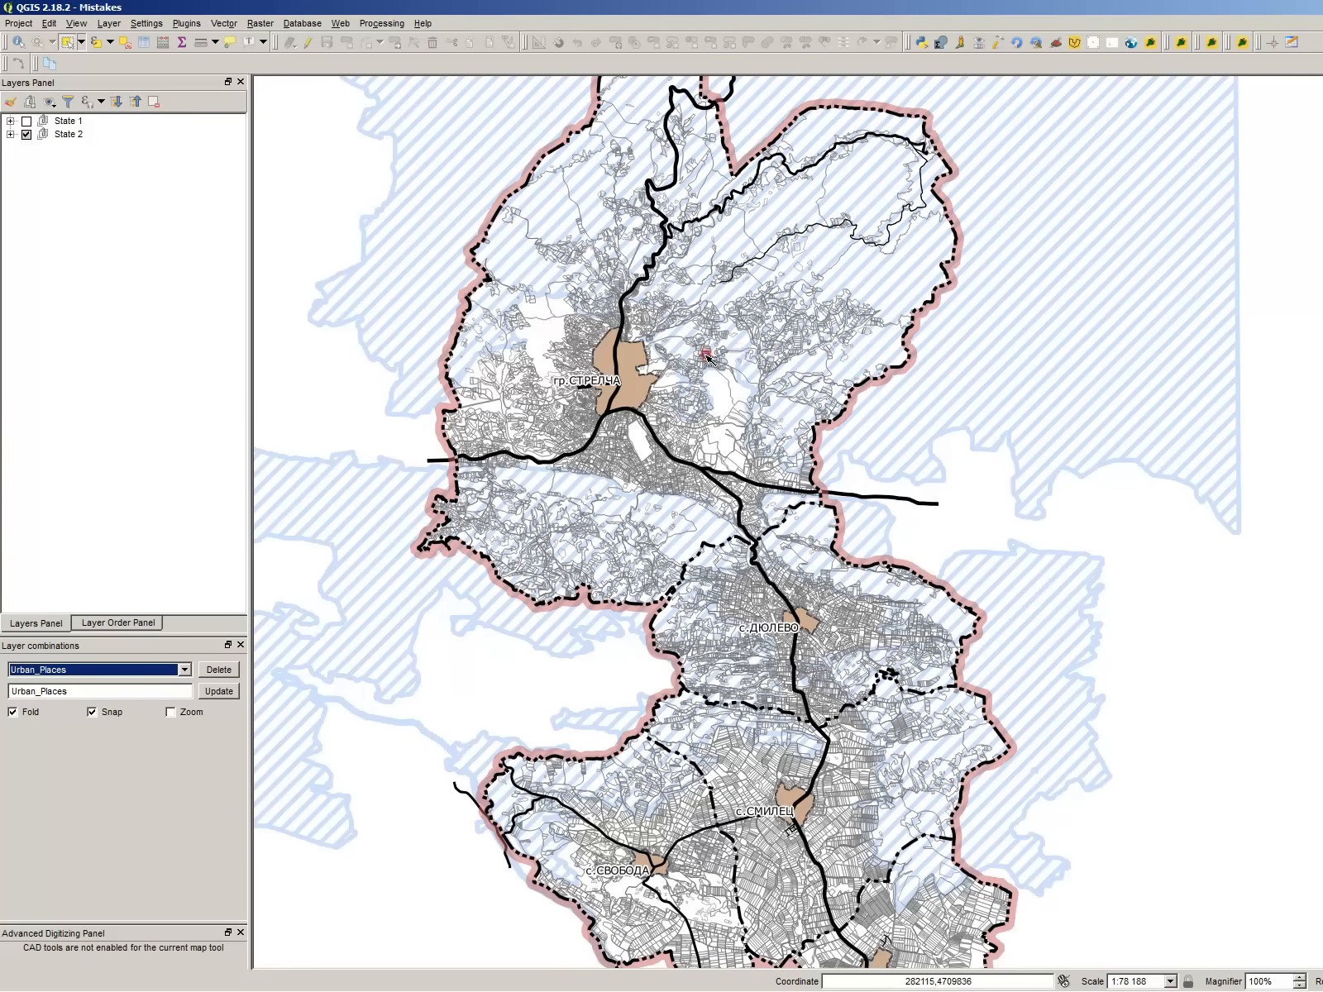
key("alt+Tab")
key("alt+Tab")
key("alt+Tab")
key("alt+Tab")
key("alt+Tab")
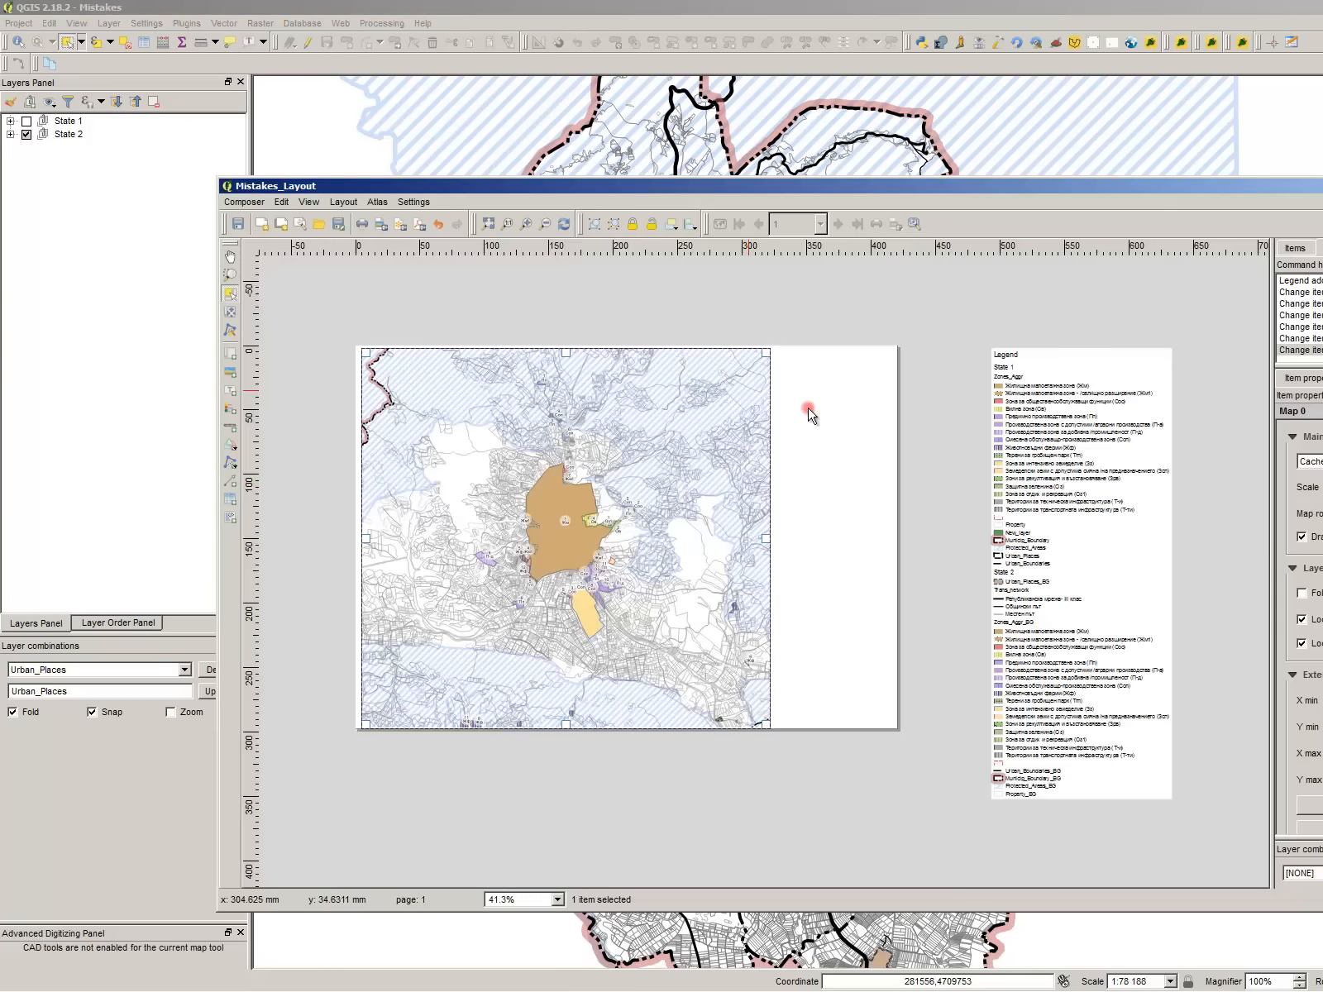
- Unlock the layers of the layout's map item and refresh it to display the Urban_Places combination
left_click(922, 346)
left_click(642, 516)
left_click(564, 223)
left_click(565, 223)
left_click(829, 403)
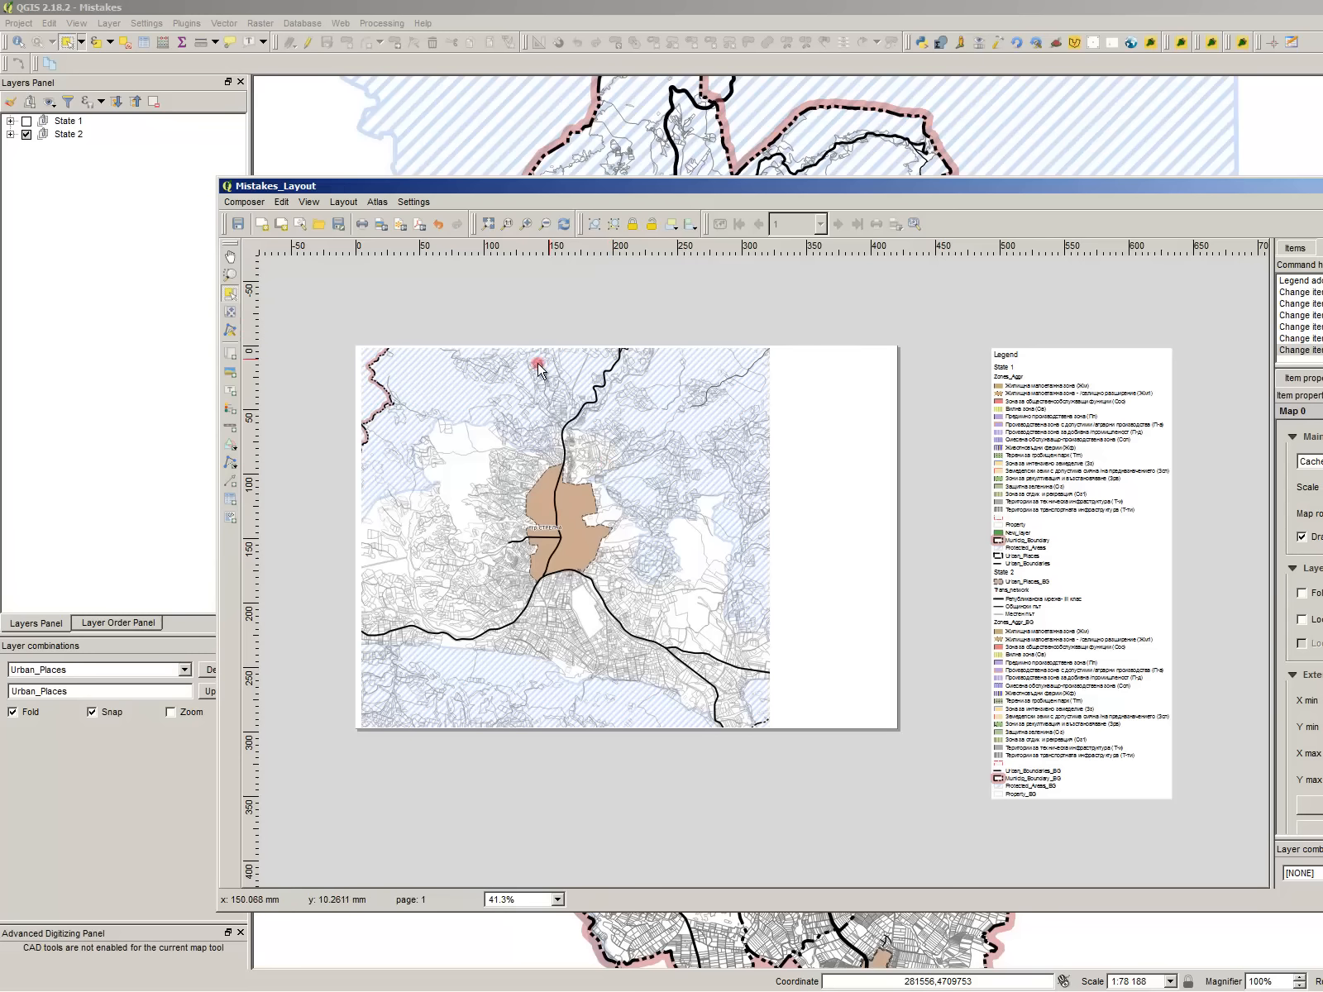
- Apply the Zones layer combination in the main QGIS window, refresh the Mistakes_Layout map, and return to the main window
left_click(145, 401)
left_click(62, 670)
left_click(50, 710)
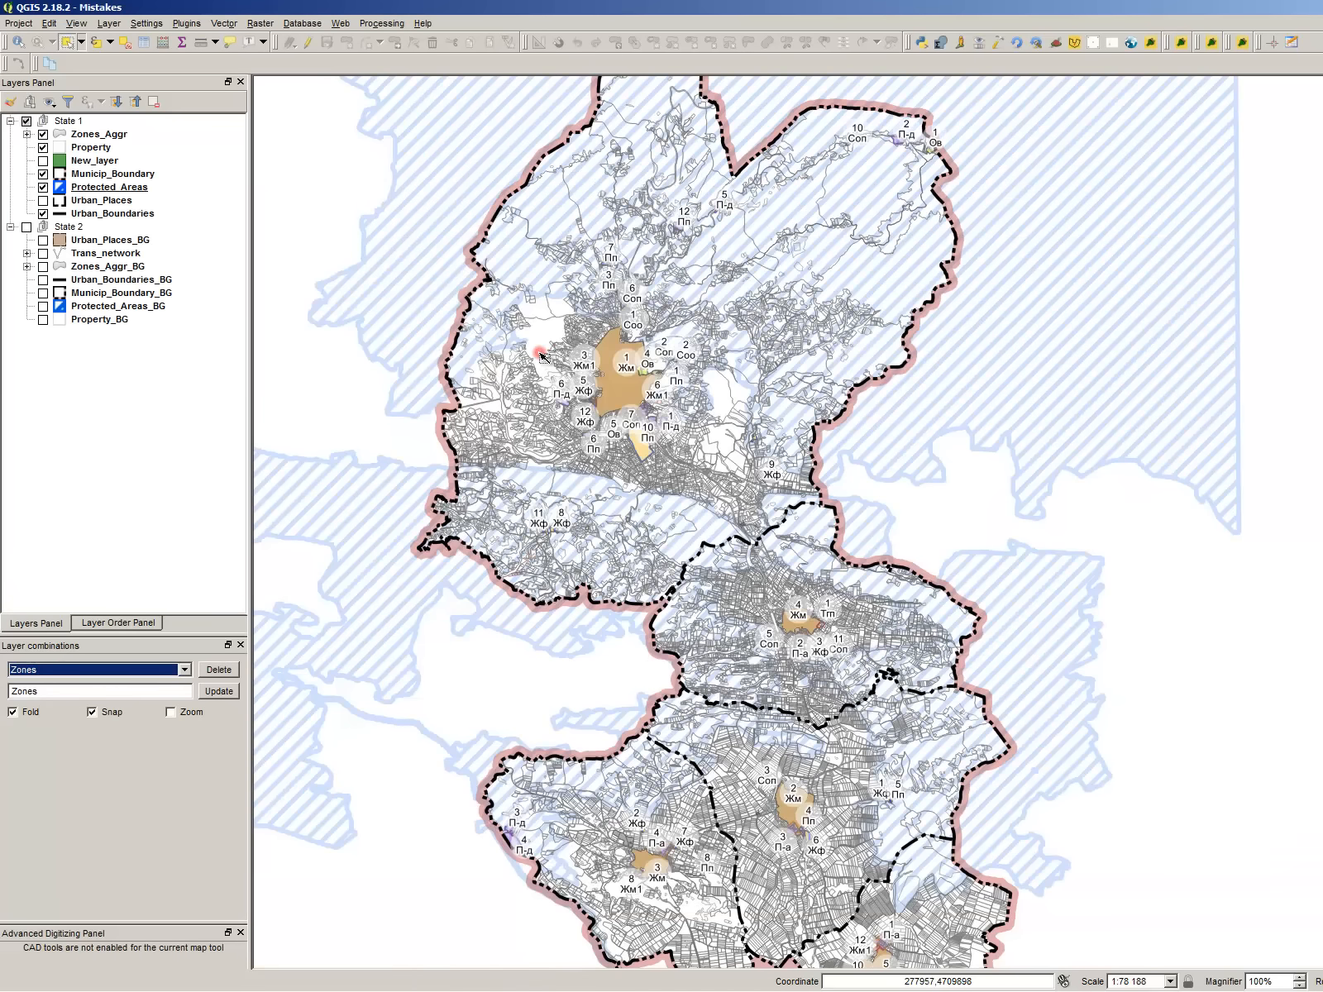
key("alt+Tab")
left_click(564, 224)
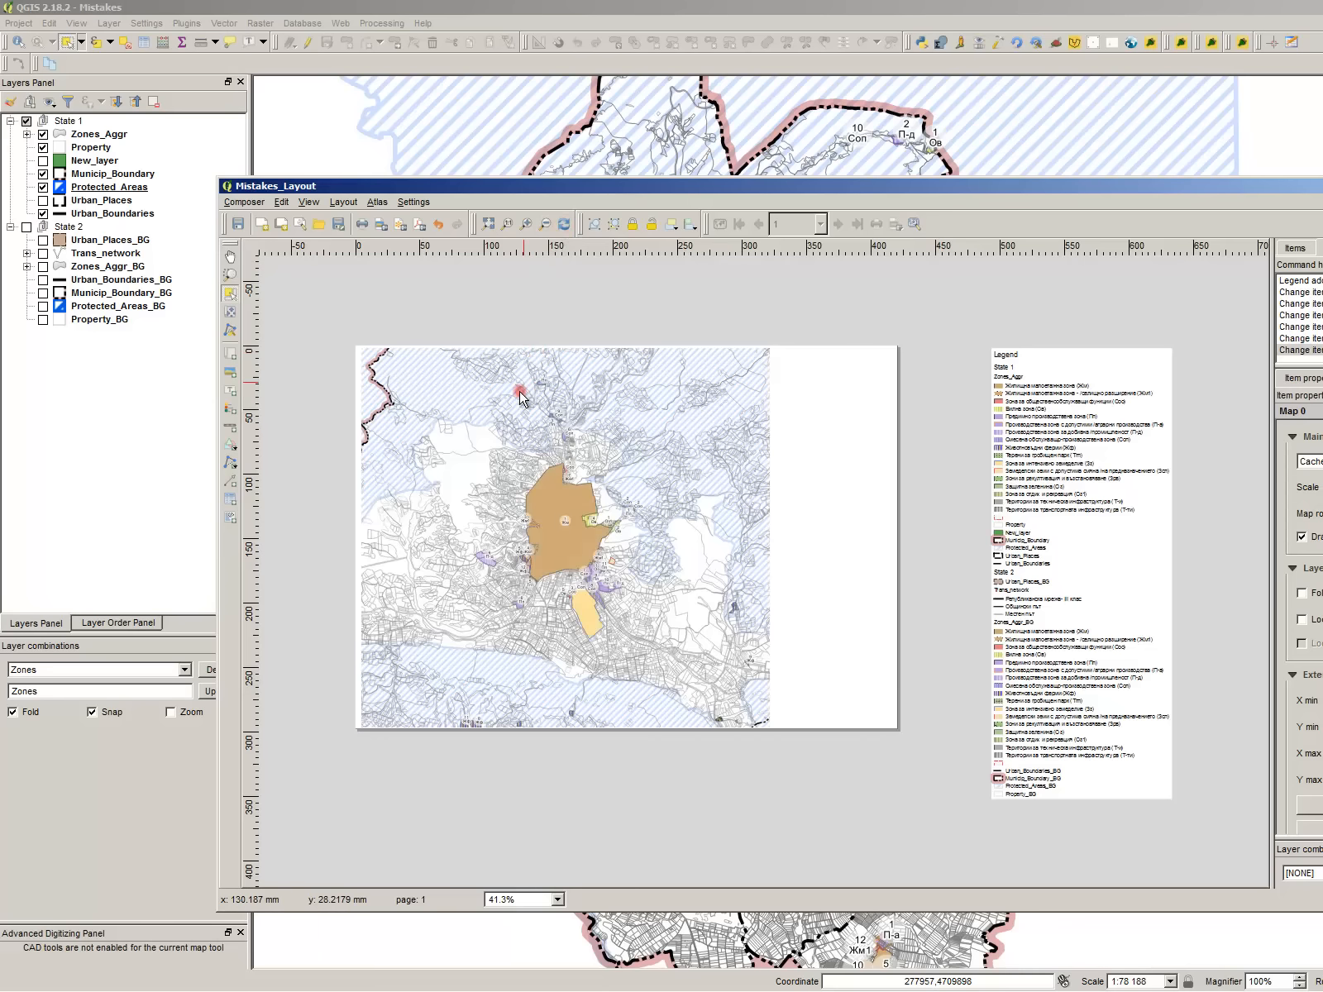
key("alt+Tab")
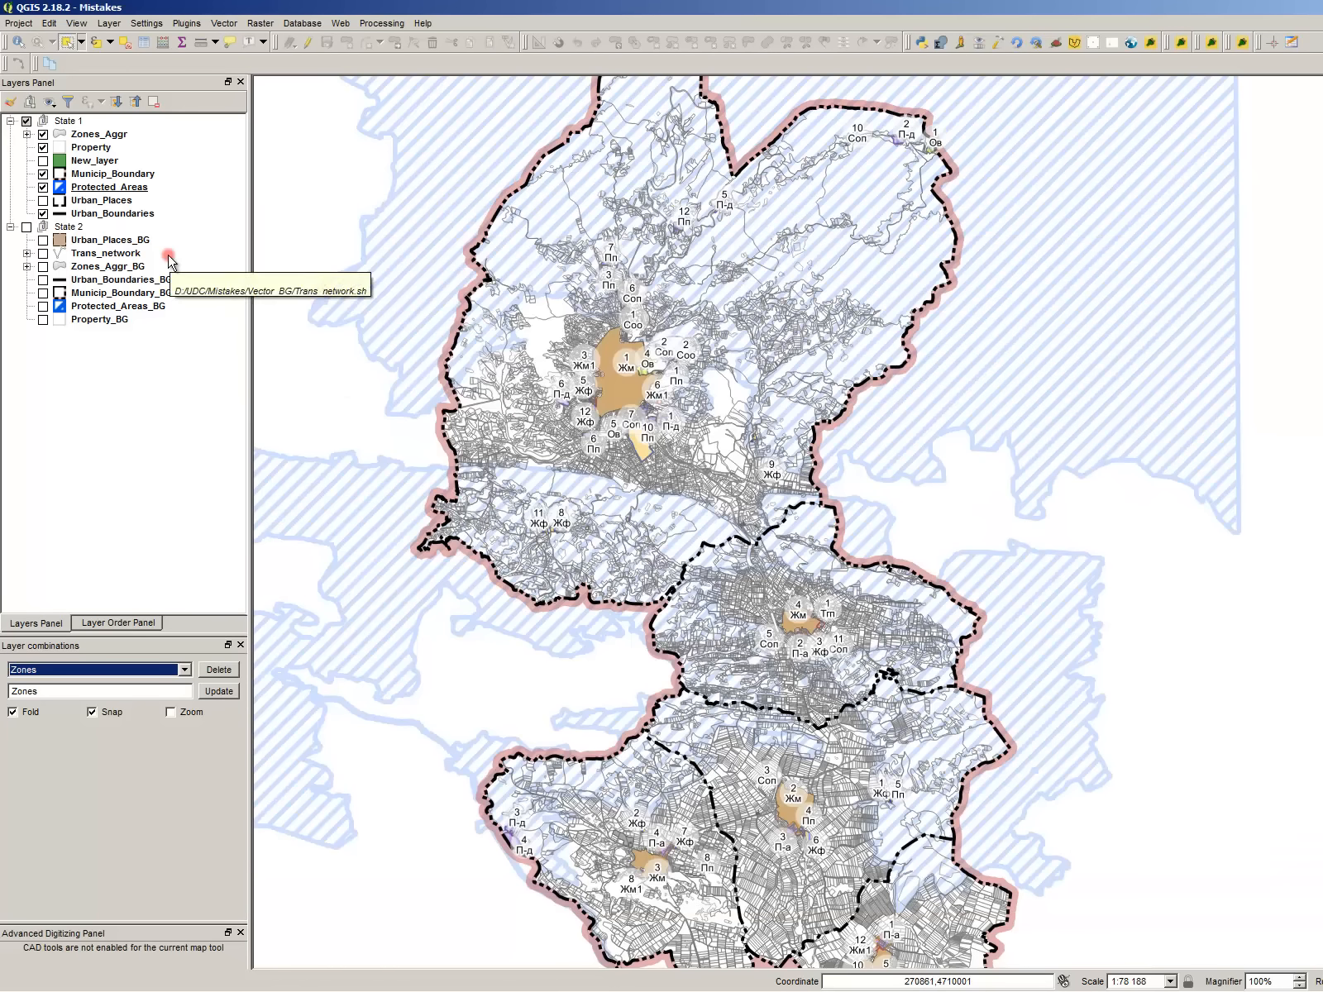
- Set the Protected_Areas layer's fill color to #5a8837 and its layer transparency to 40
left_click(10, 227)
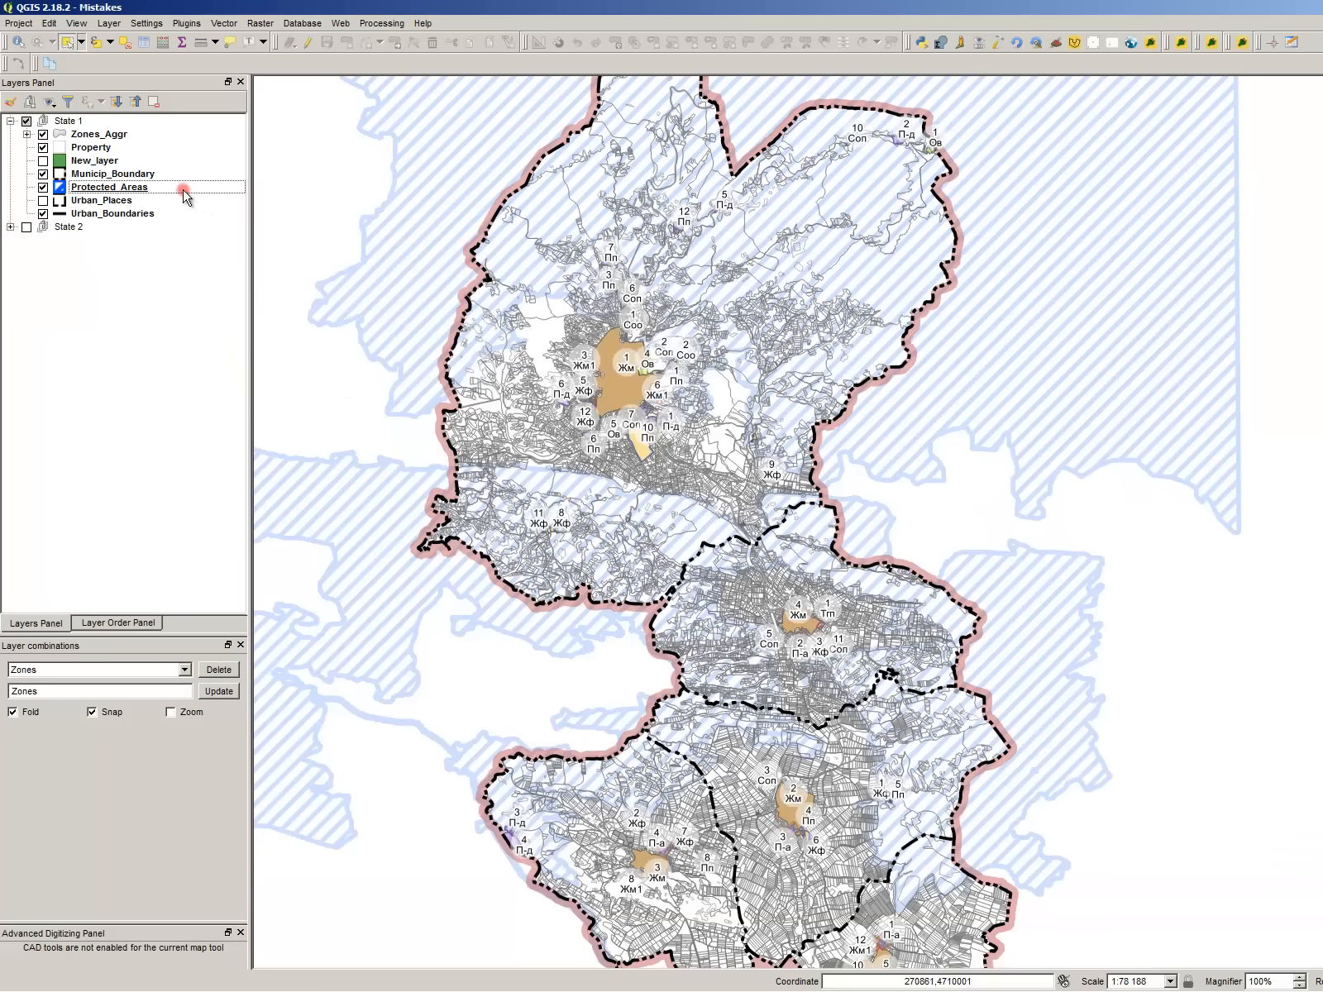
left_click(60, 189)
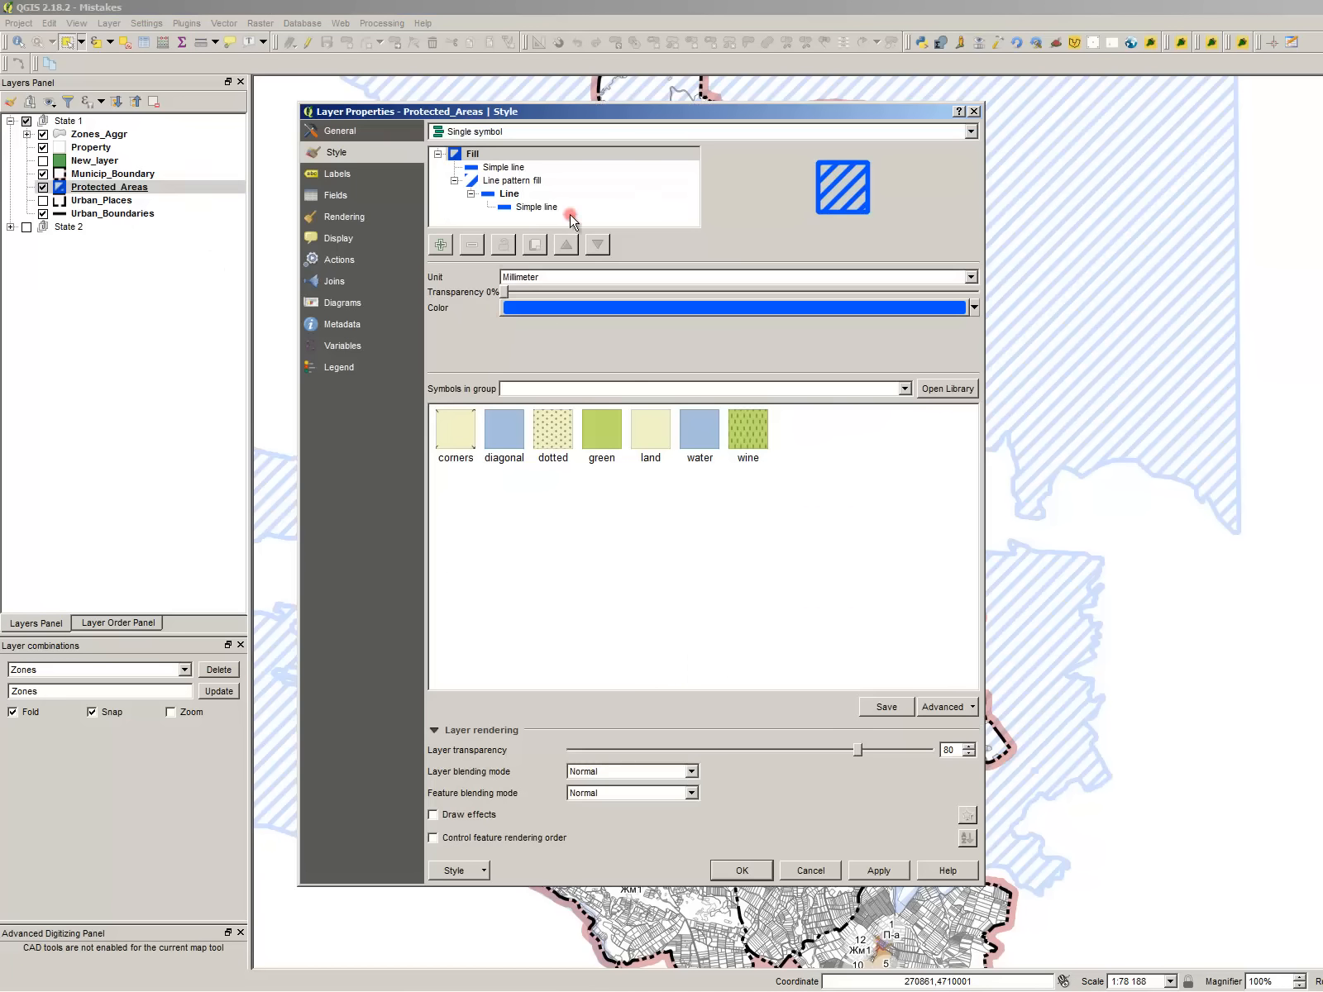
left_click(594, 309)
left_click(625, 296)
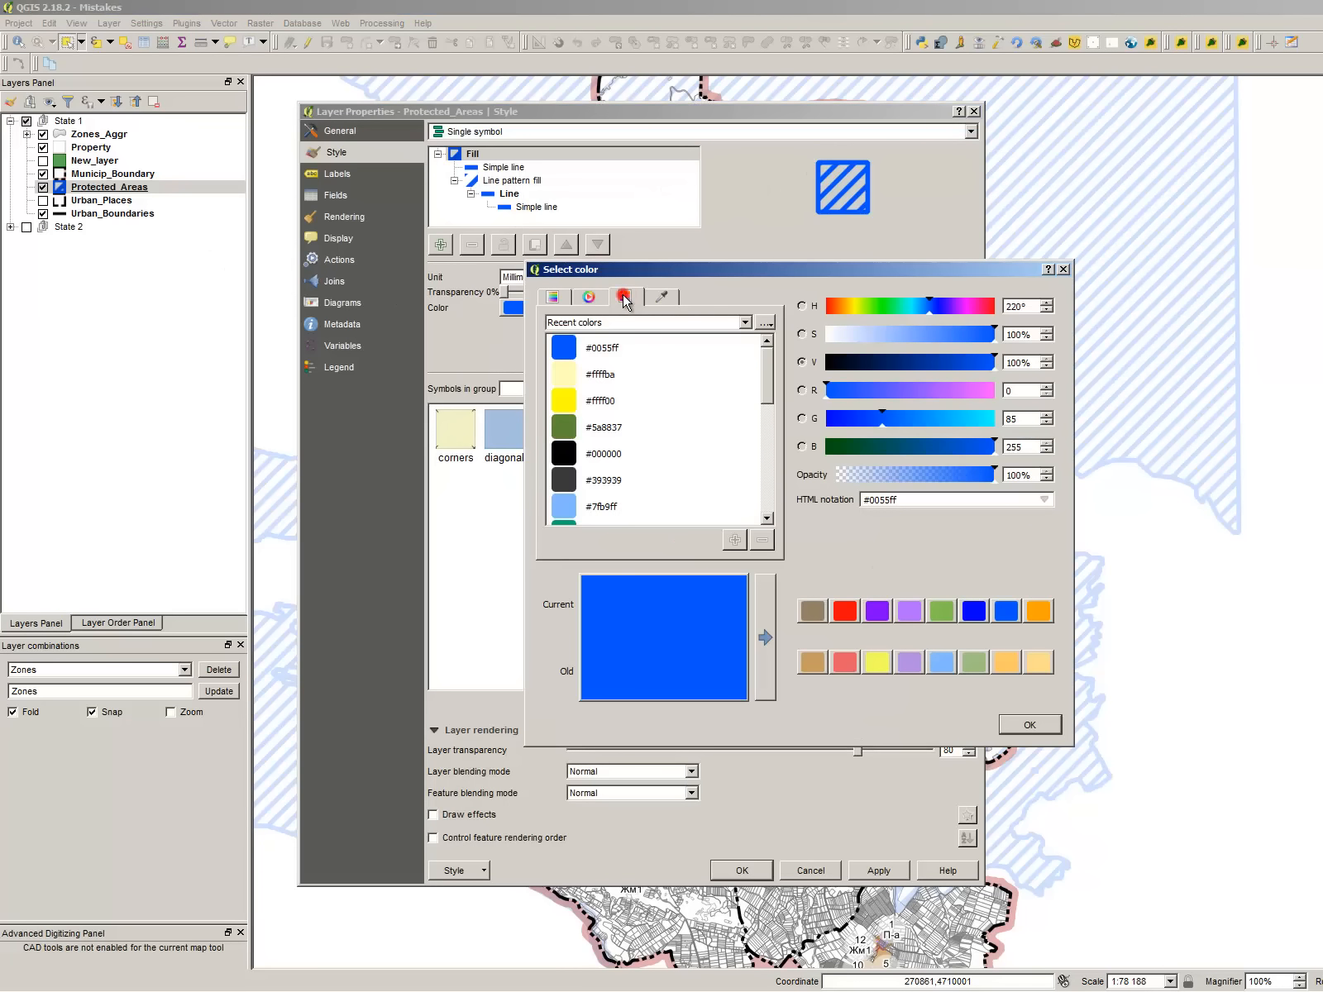
left_click(603, 426)
left_click(1019, 723)
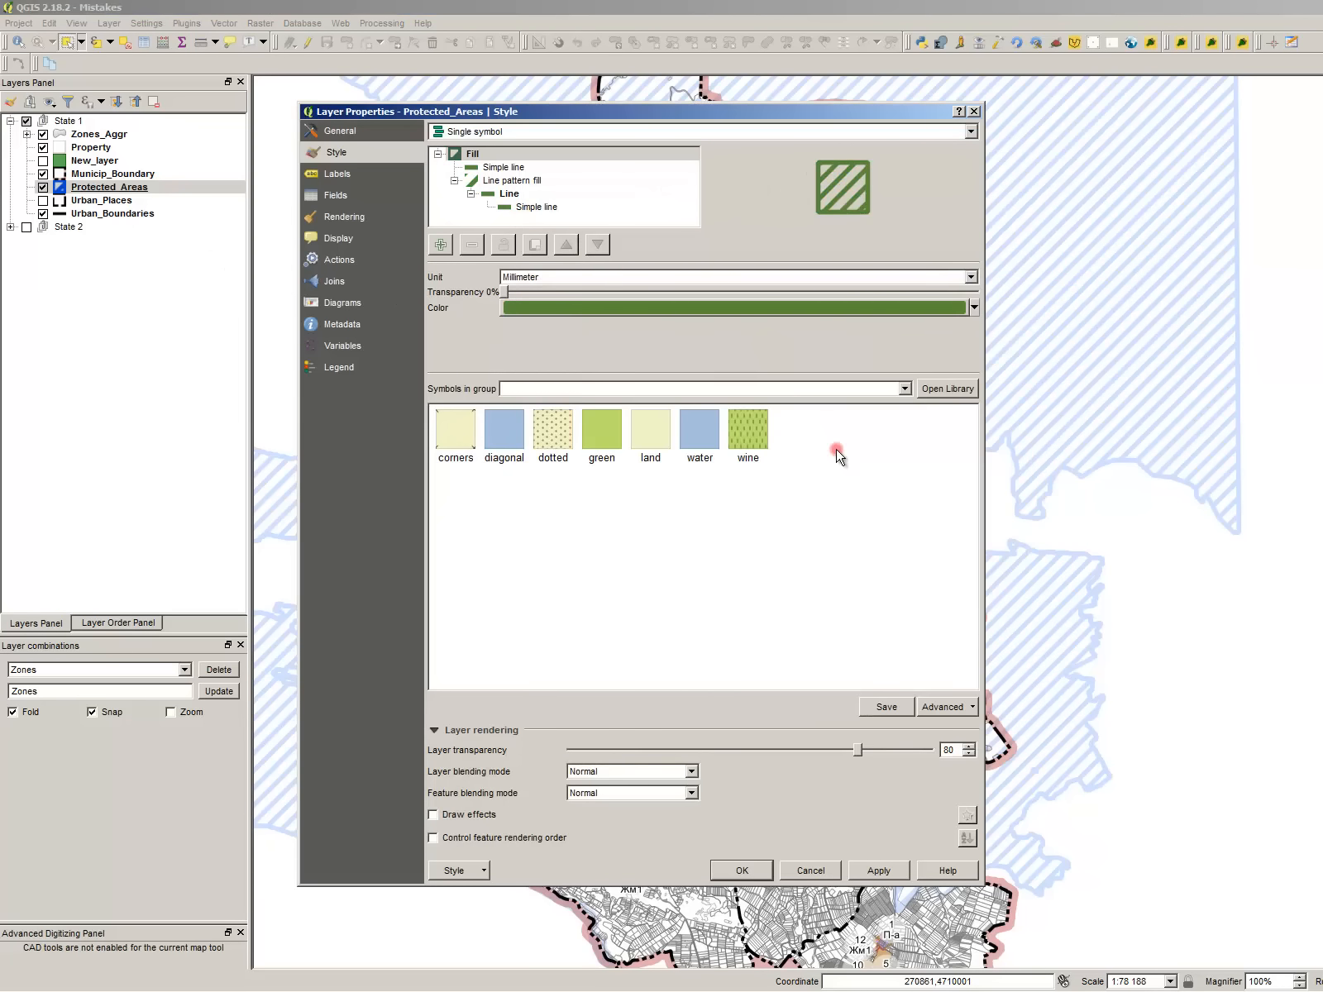
left_click_drag(961, 748, 792, 731)
type("40")
left_click(870, 867)
left_click(742, 872)
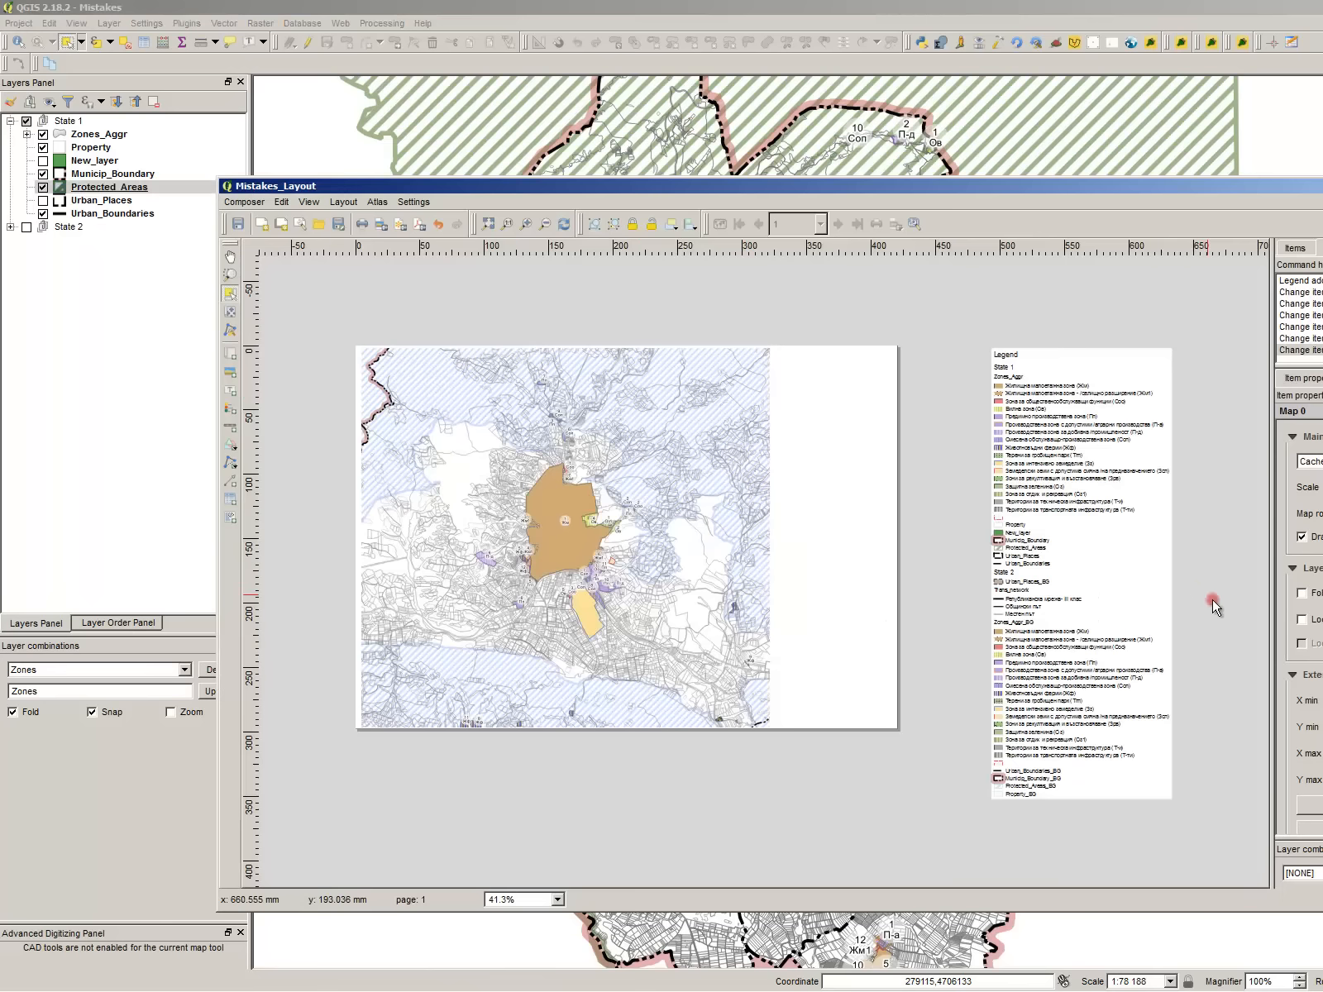
- Lock the layers and layer styles of the Mistakes_Layout map item and return to the main QGIS window
left_click(1315, 643)
left_click(210, 291)
key("alt+Tab")
- Review the Protected_Areas style settings and the open windows, and go back to the Mistakes_Layout composition
left_click(141, 188)
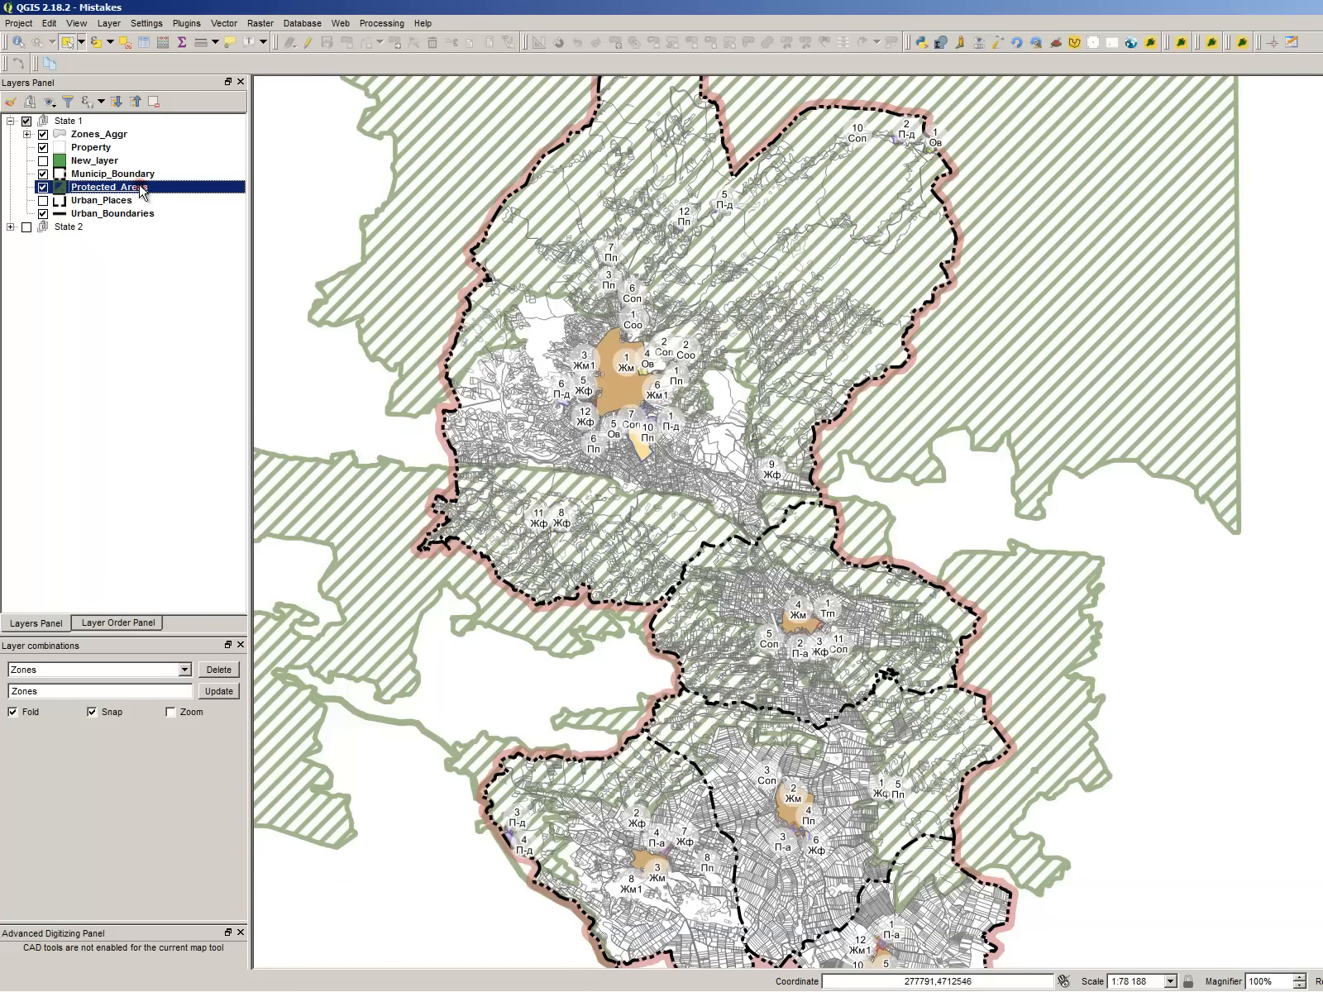
double_click(141, 188)
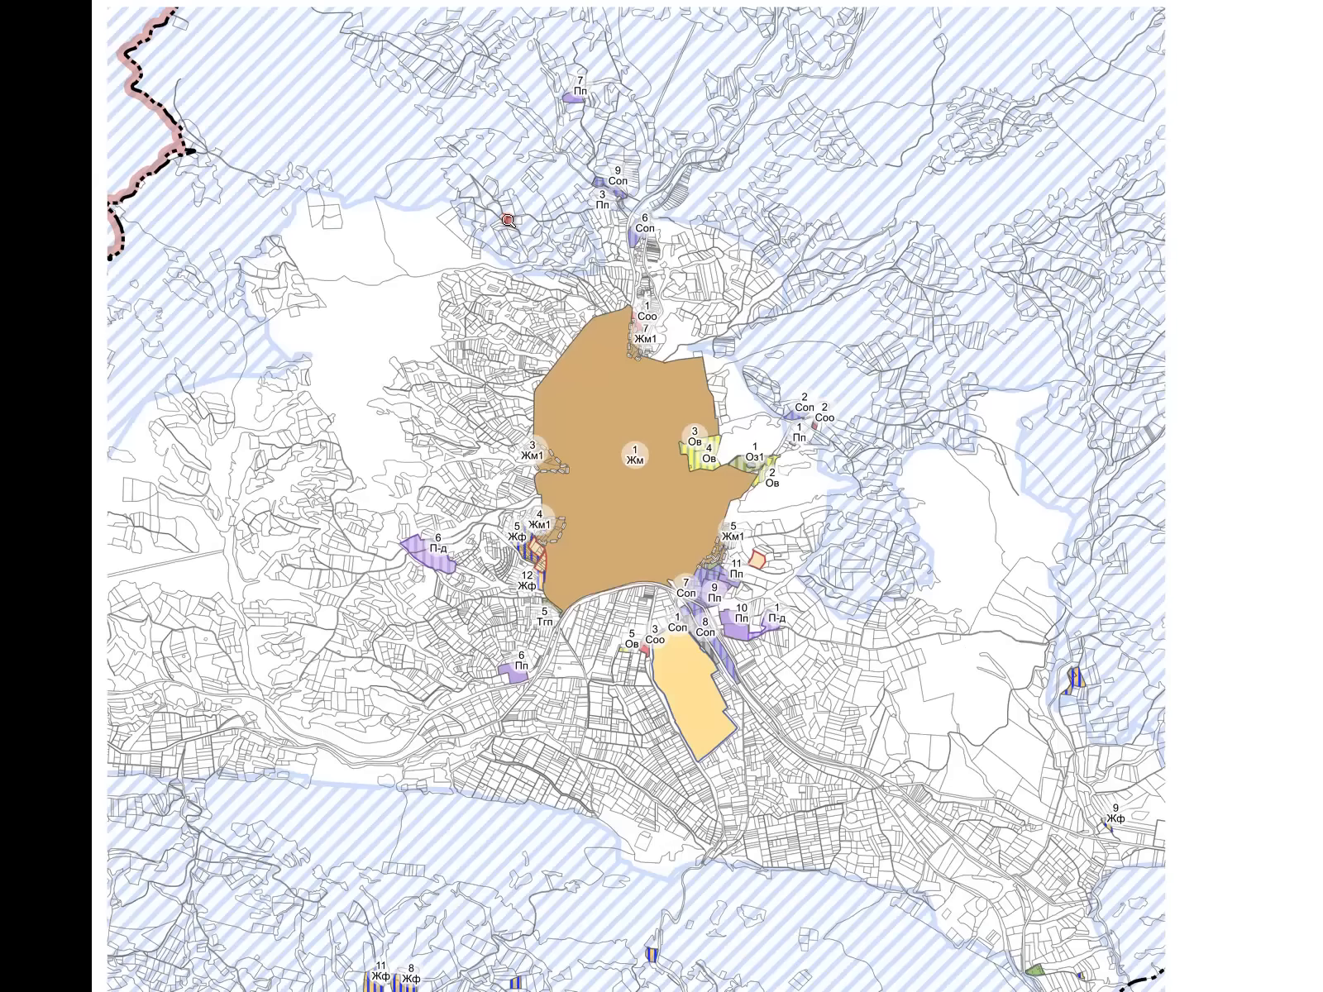
key("alt+Tab")
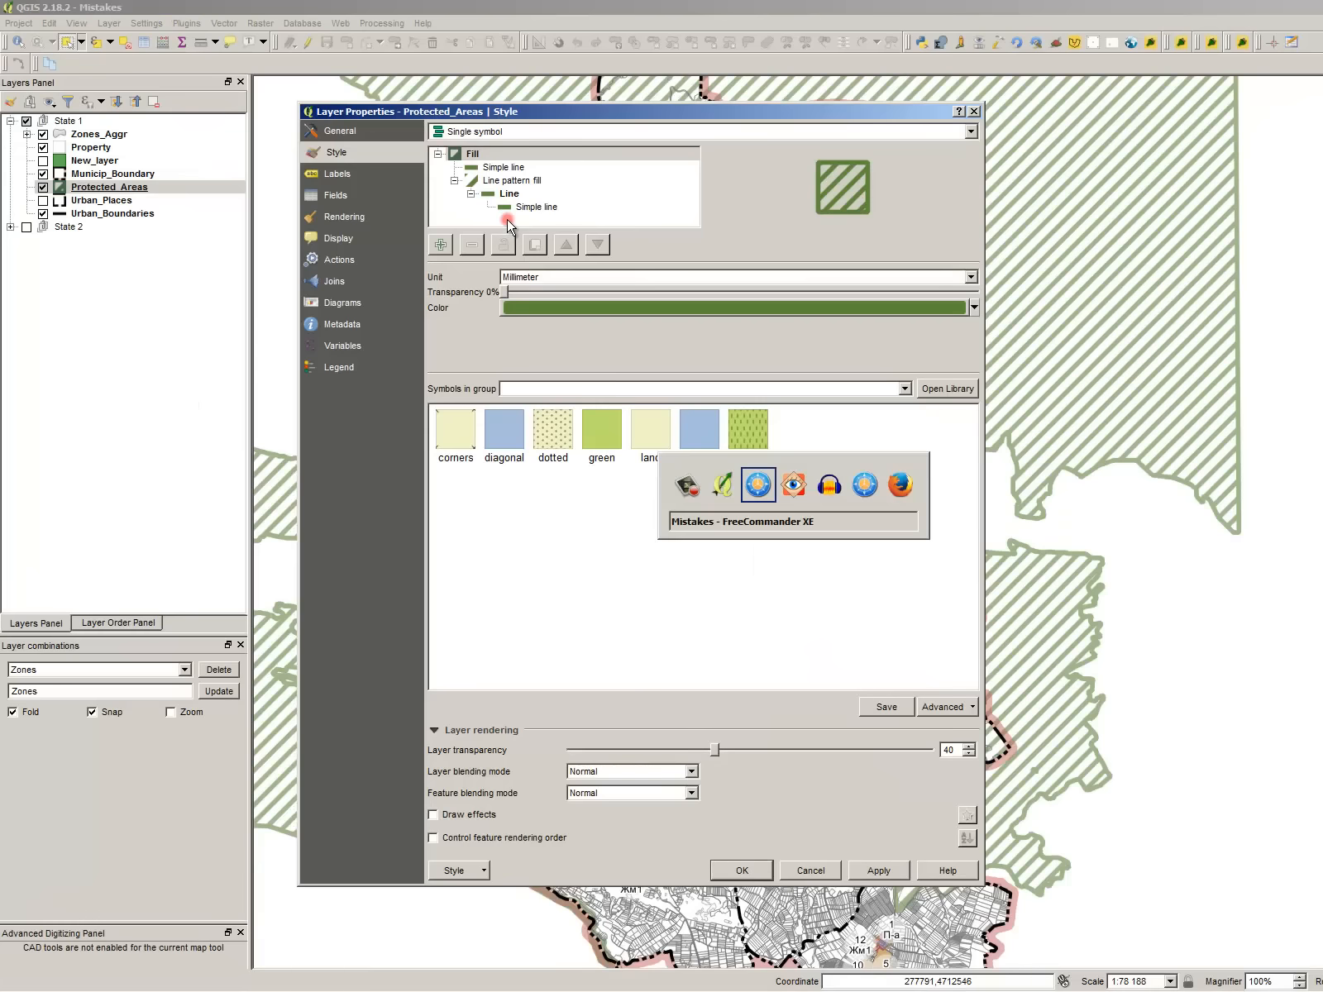
key("alt+Tab")
key("alt+Tab")
key("alt+Tab")
key("alt+Tab")
key("alt+Tab")
key("alt+Tab")
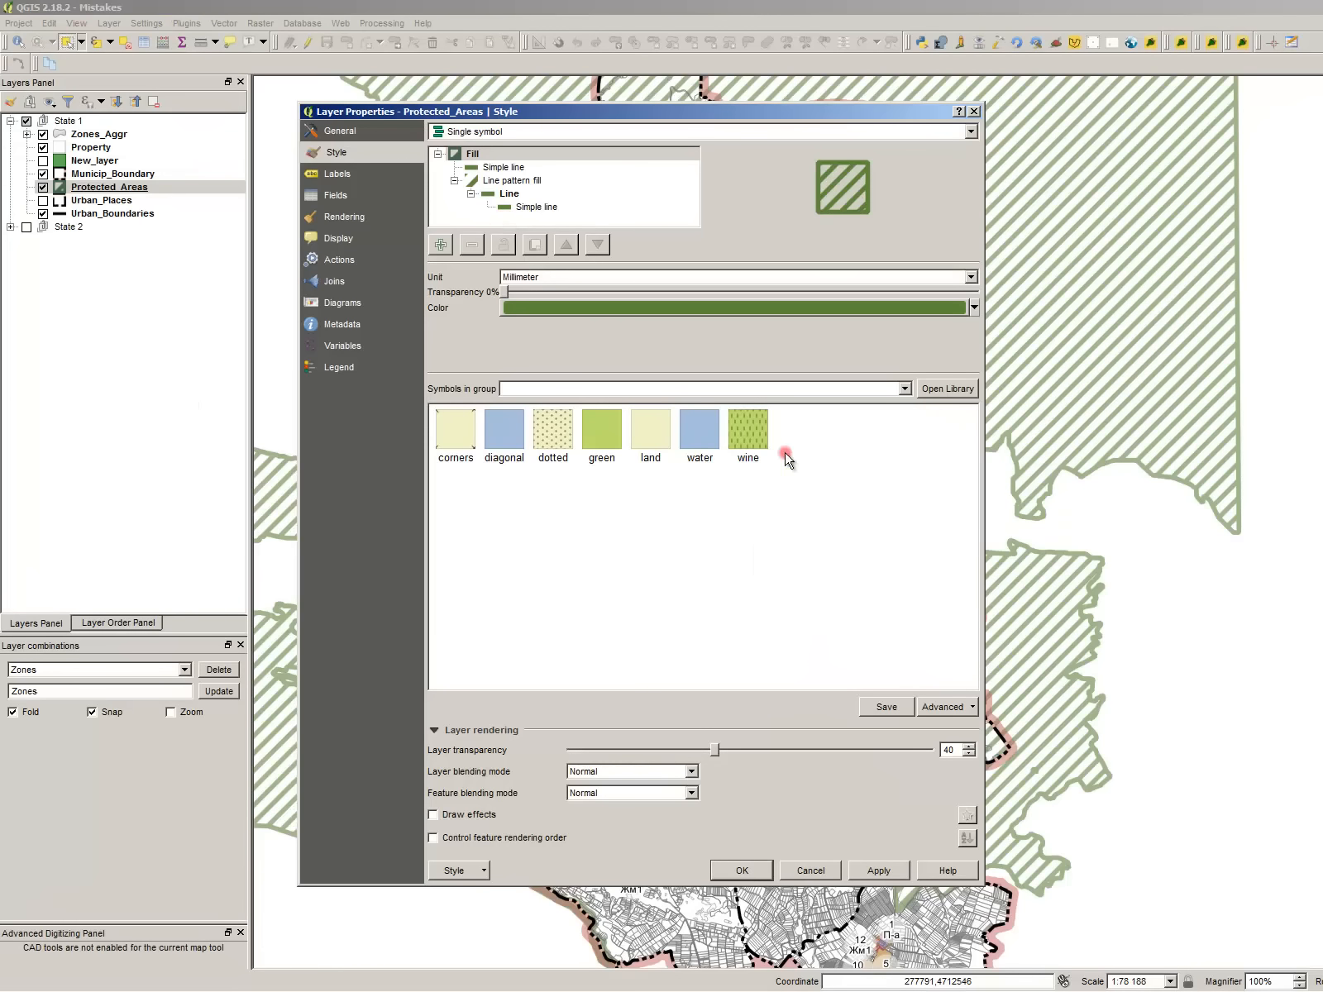
key("alt+Tab")
key("alt+Tab")
key("alt+Tab")
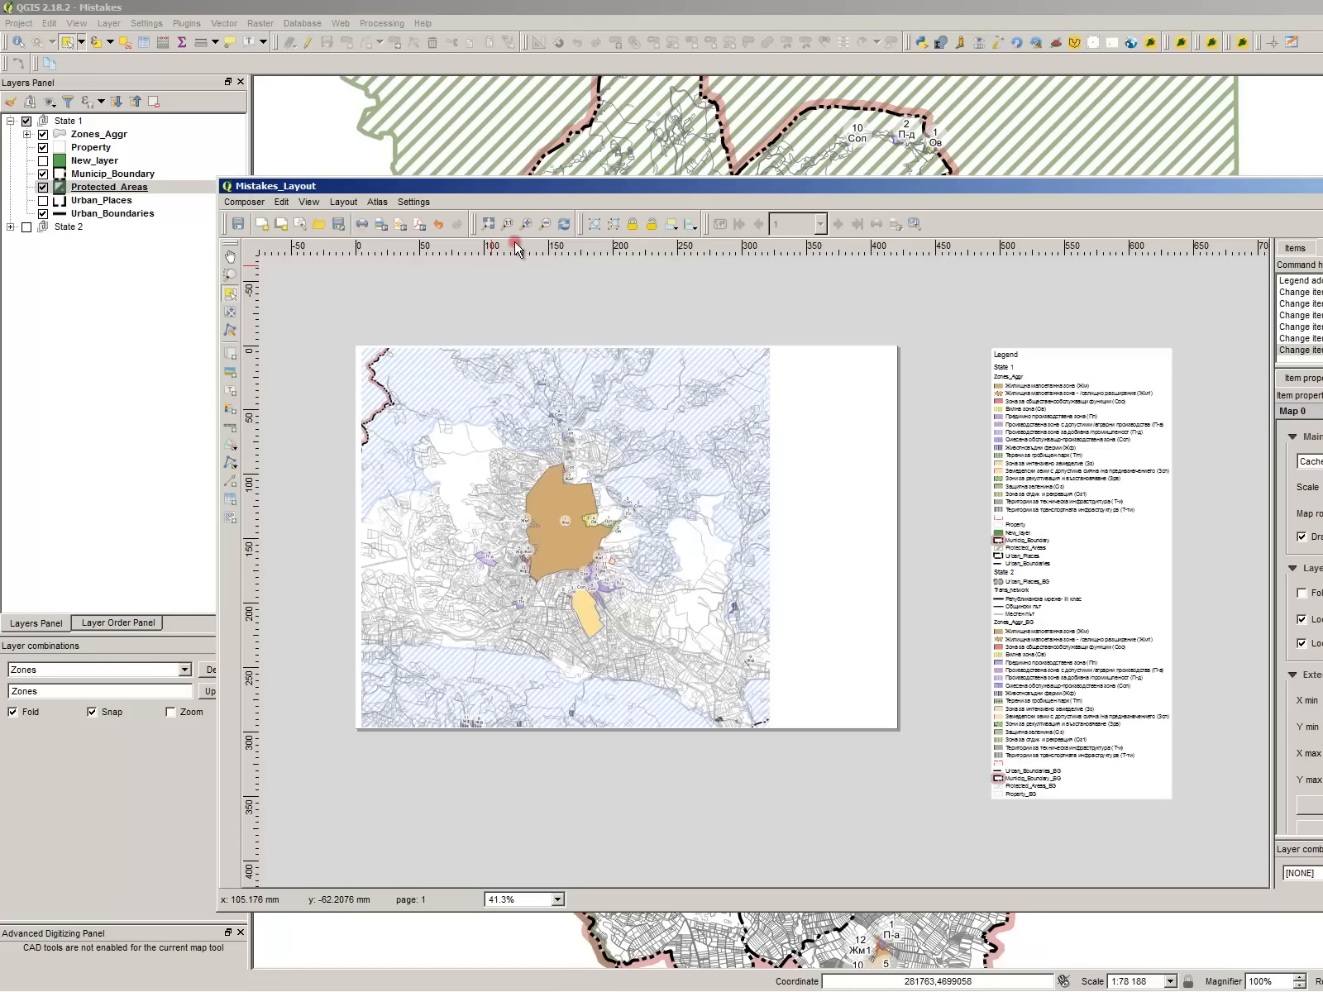
- Unlock the layers of the layout's map item and refresh it with the current Protected_Areas style
left_click(566, 224)
left_click(849, 389)
left_click(702, 473)
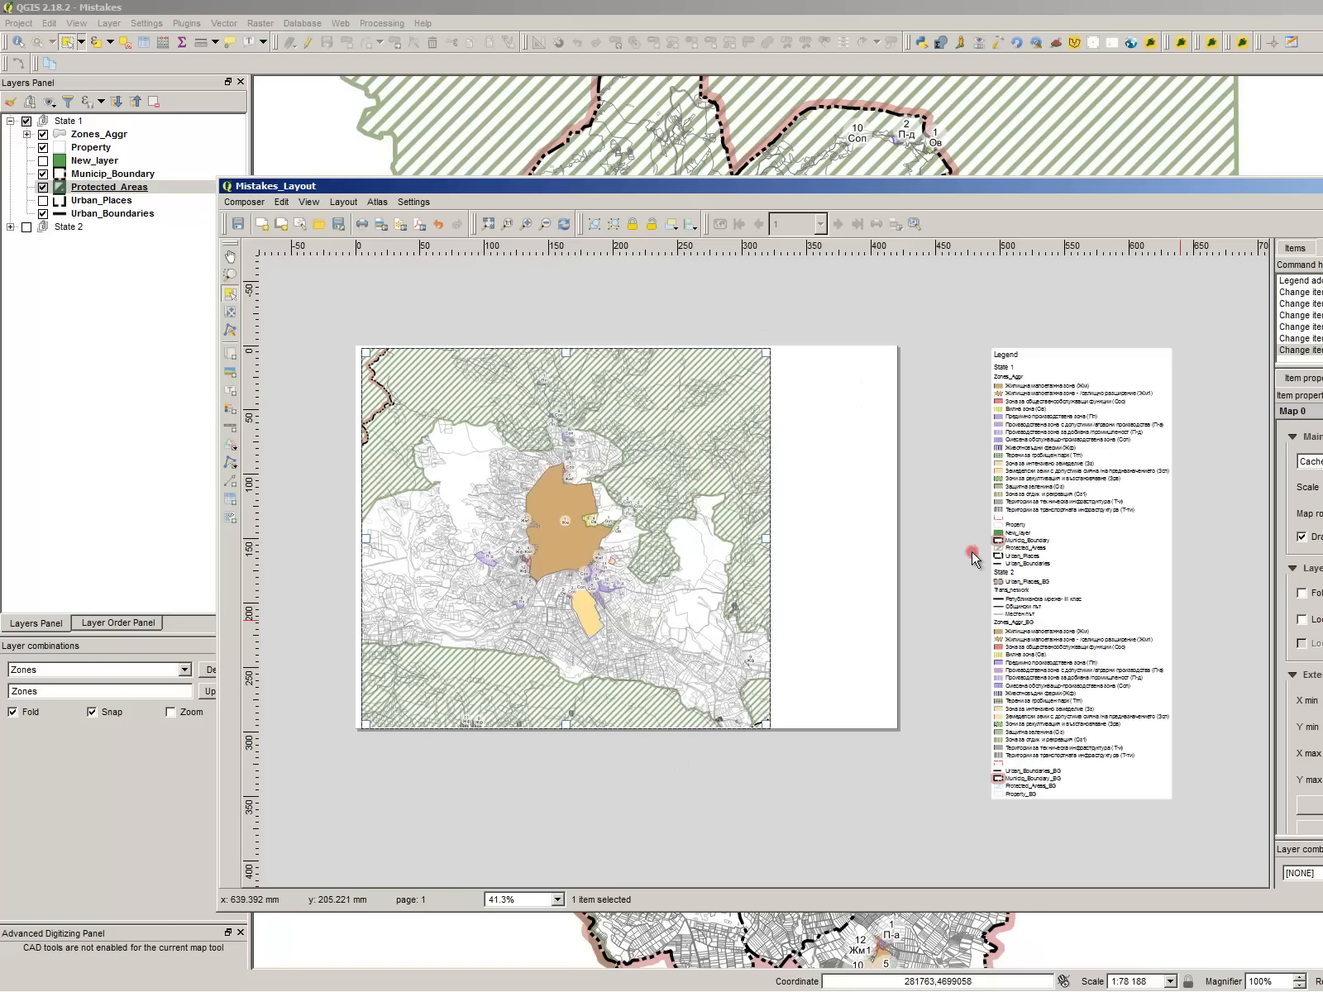
- Set the Protected_Areas fill color to #0055ff, and refresh the Mistakes_Layout map and lock its layers and styles
left_click(131, 187)
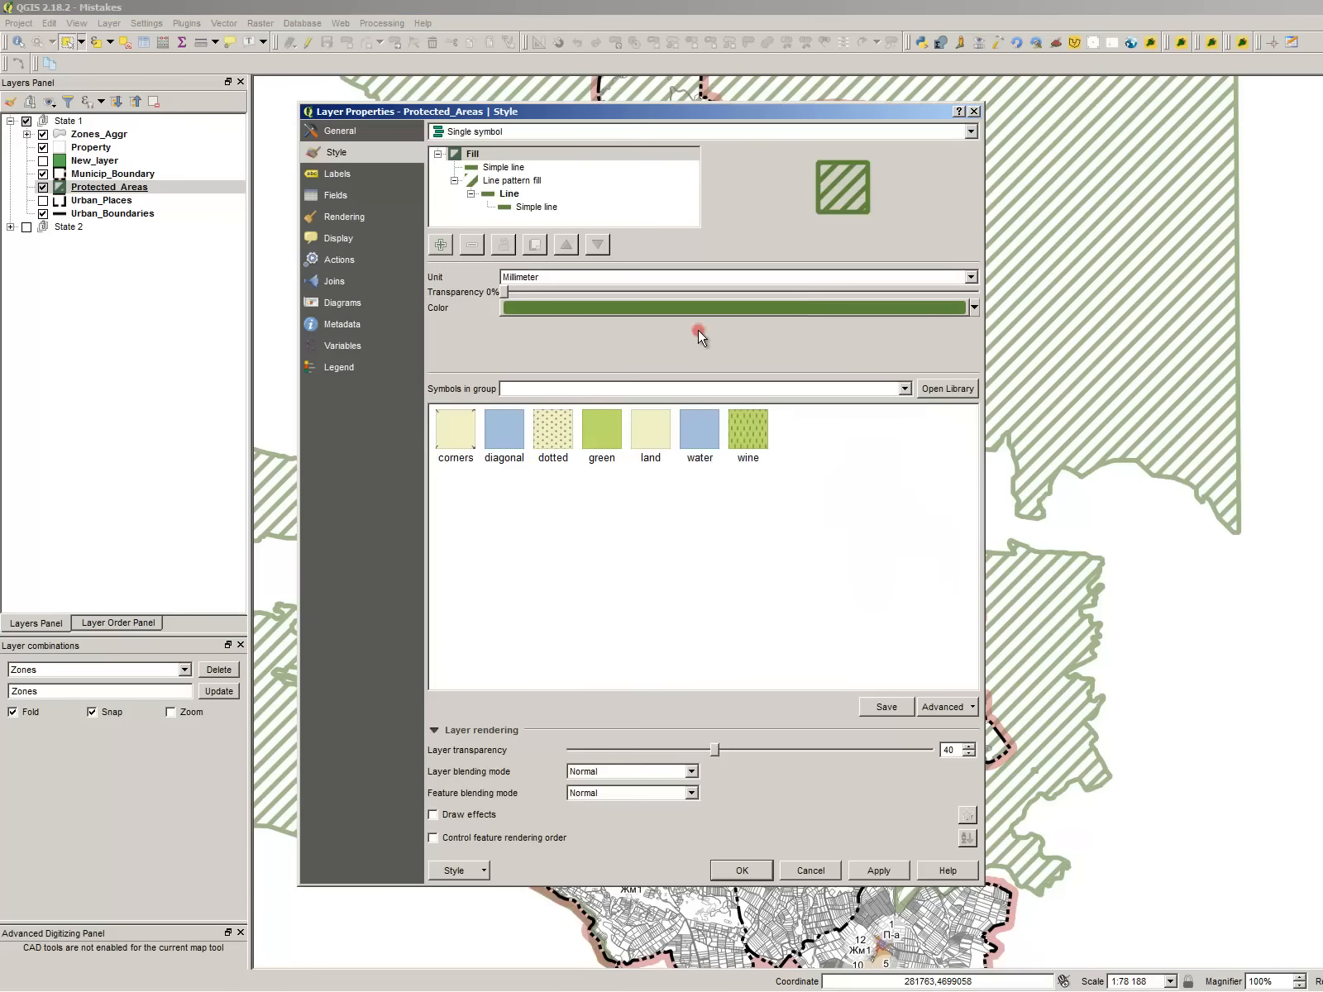
left_click(697, 307)
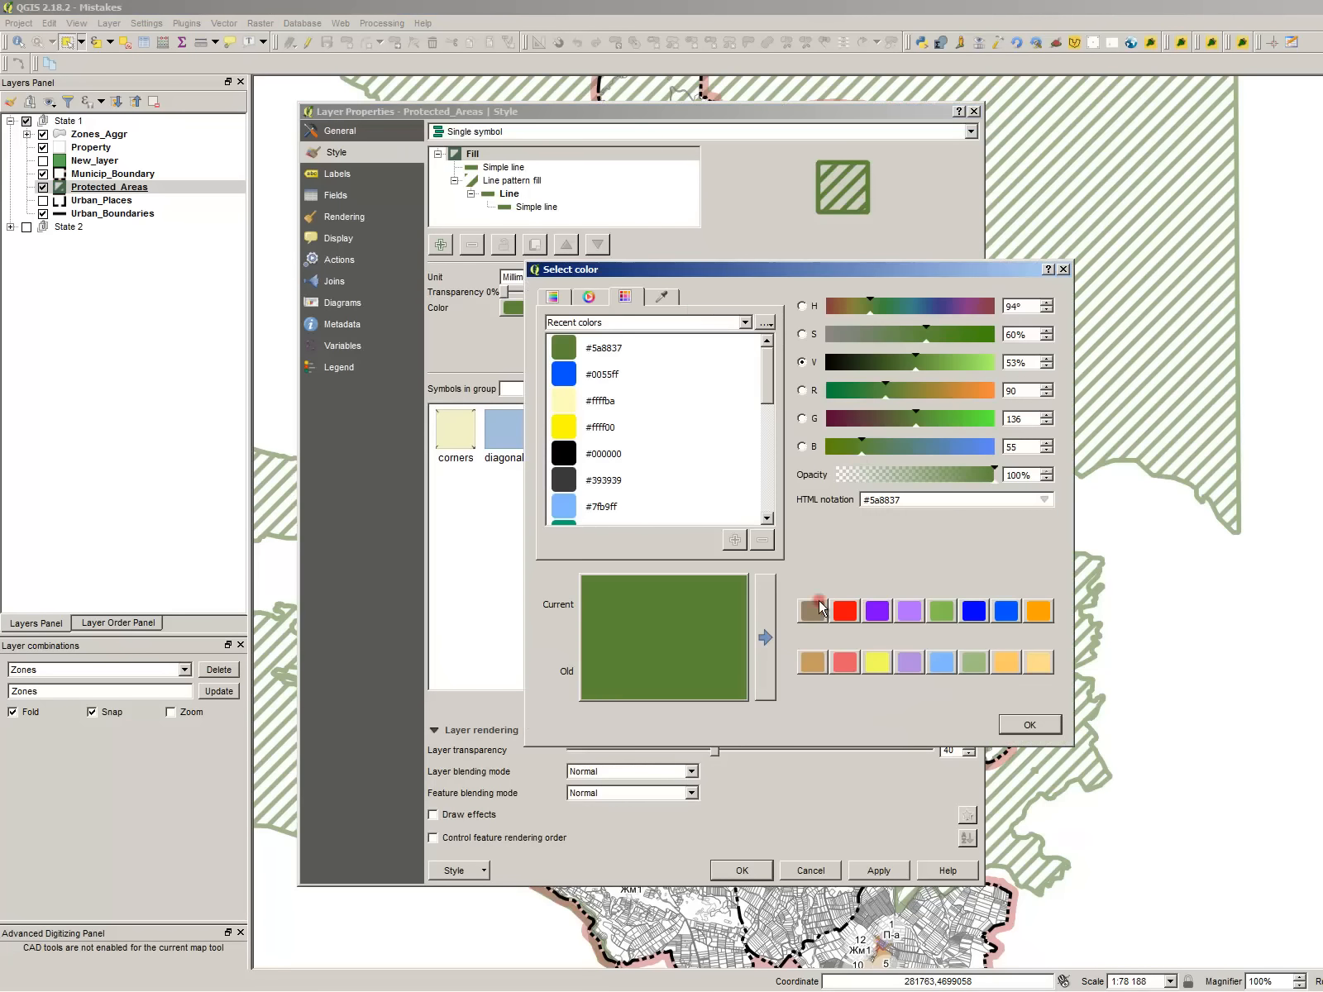
double_click(631, 385)
left_click(877, 869)
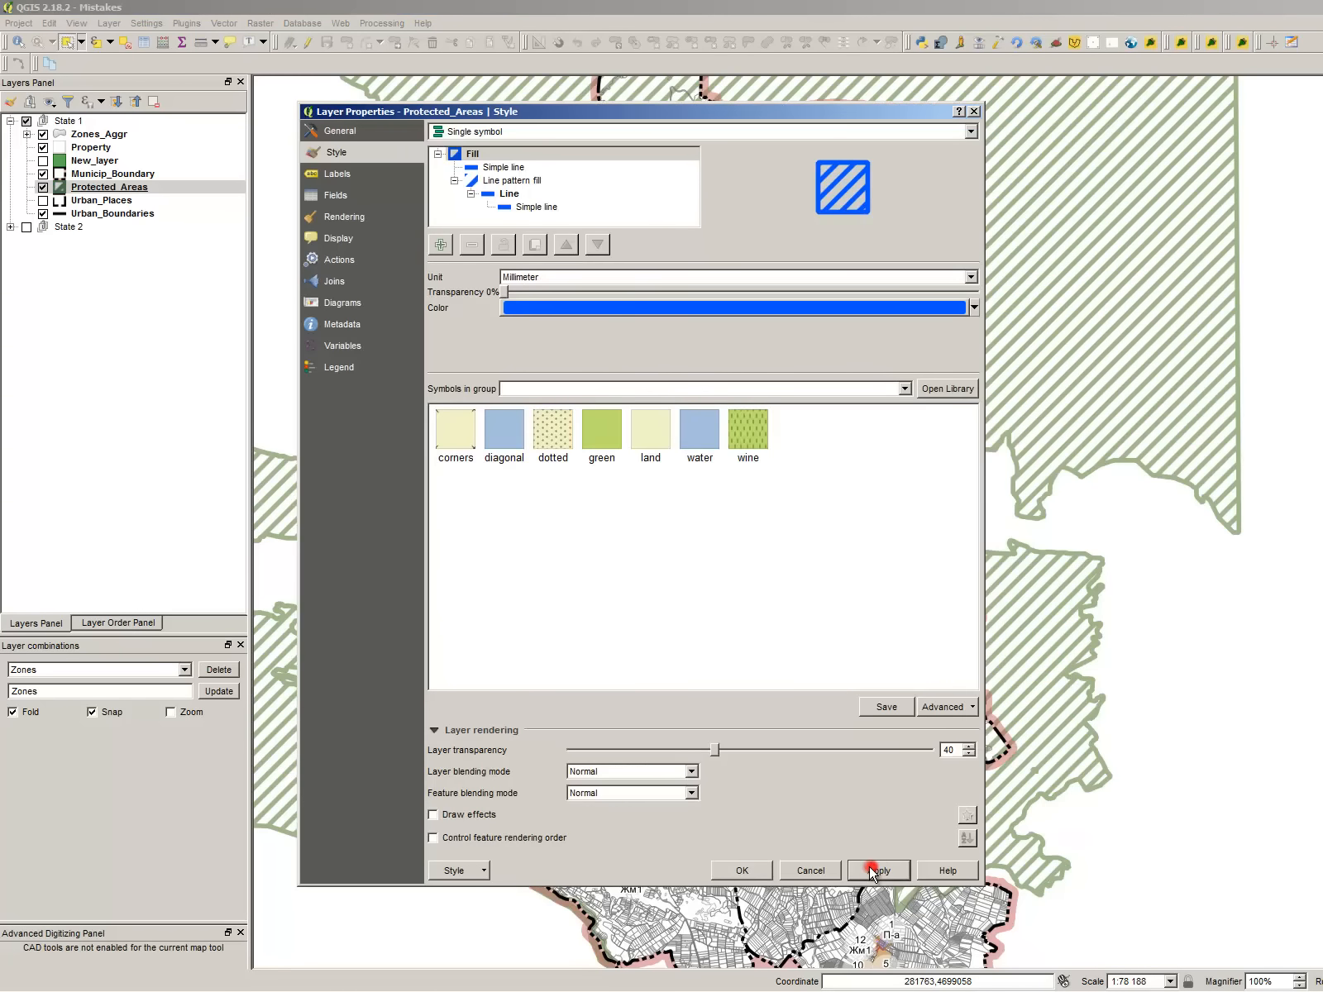
left_click(739, 868)
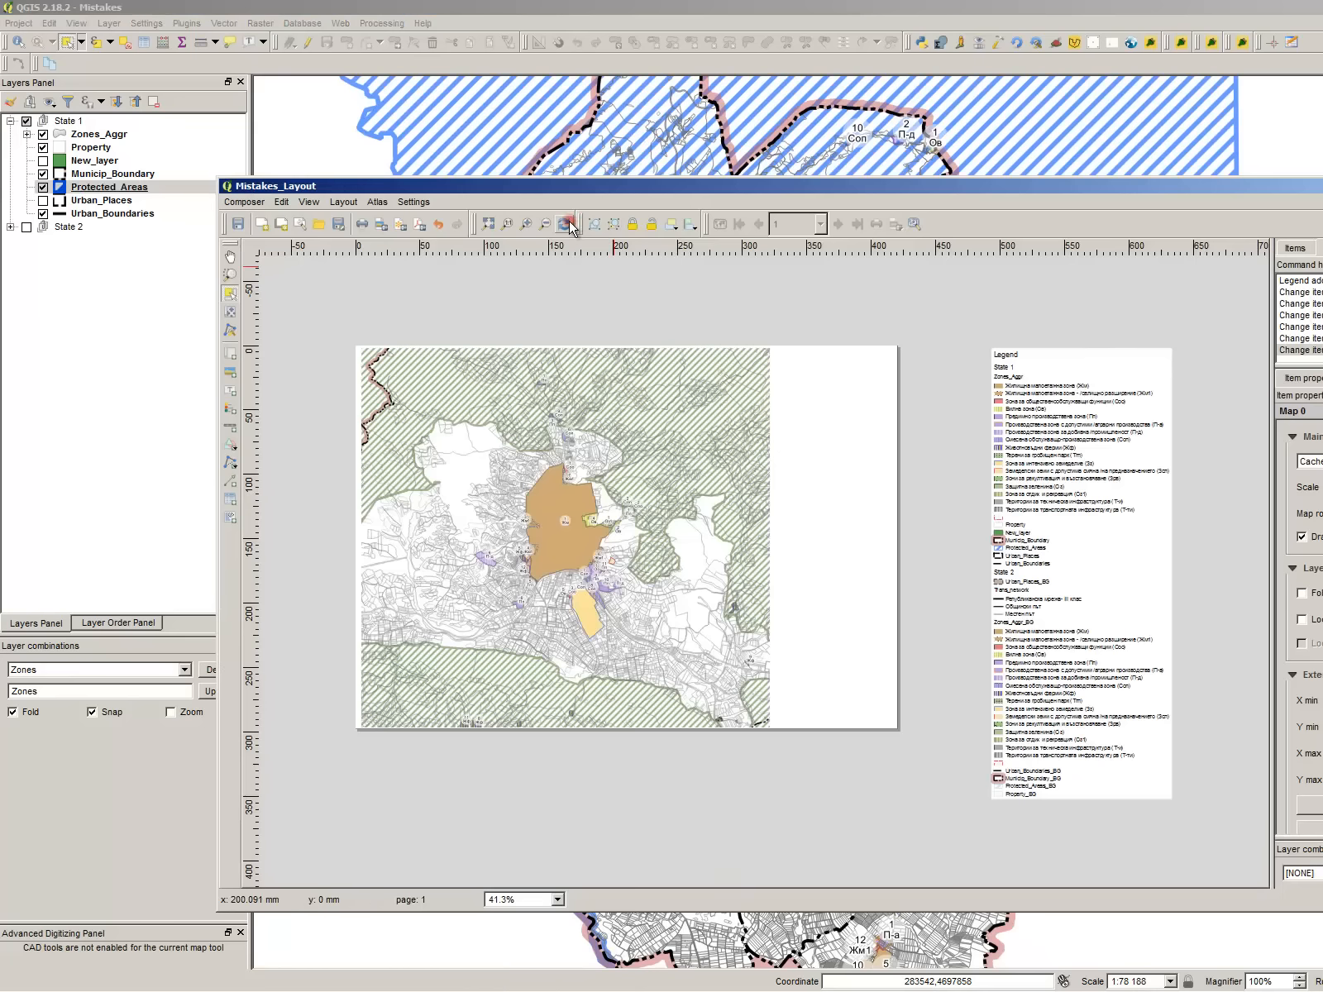
left_click(567, 224)
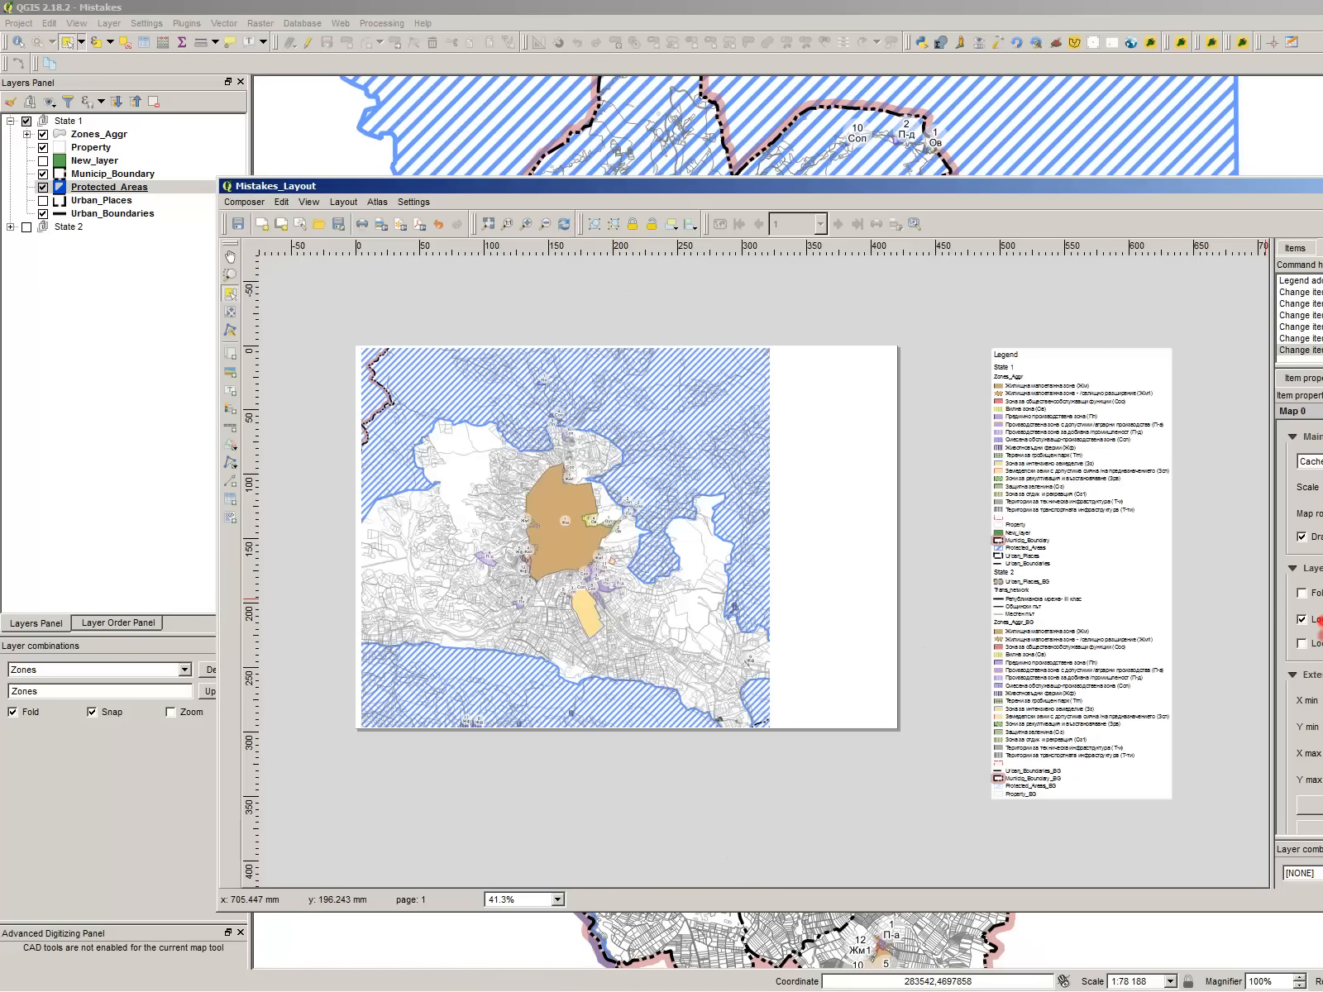
- Change the Protected_Areas fill color to #5a8837 in the main project and return to Mistakes_Layout
left_click(157, 189)
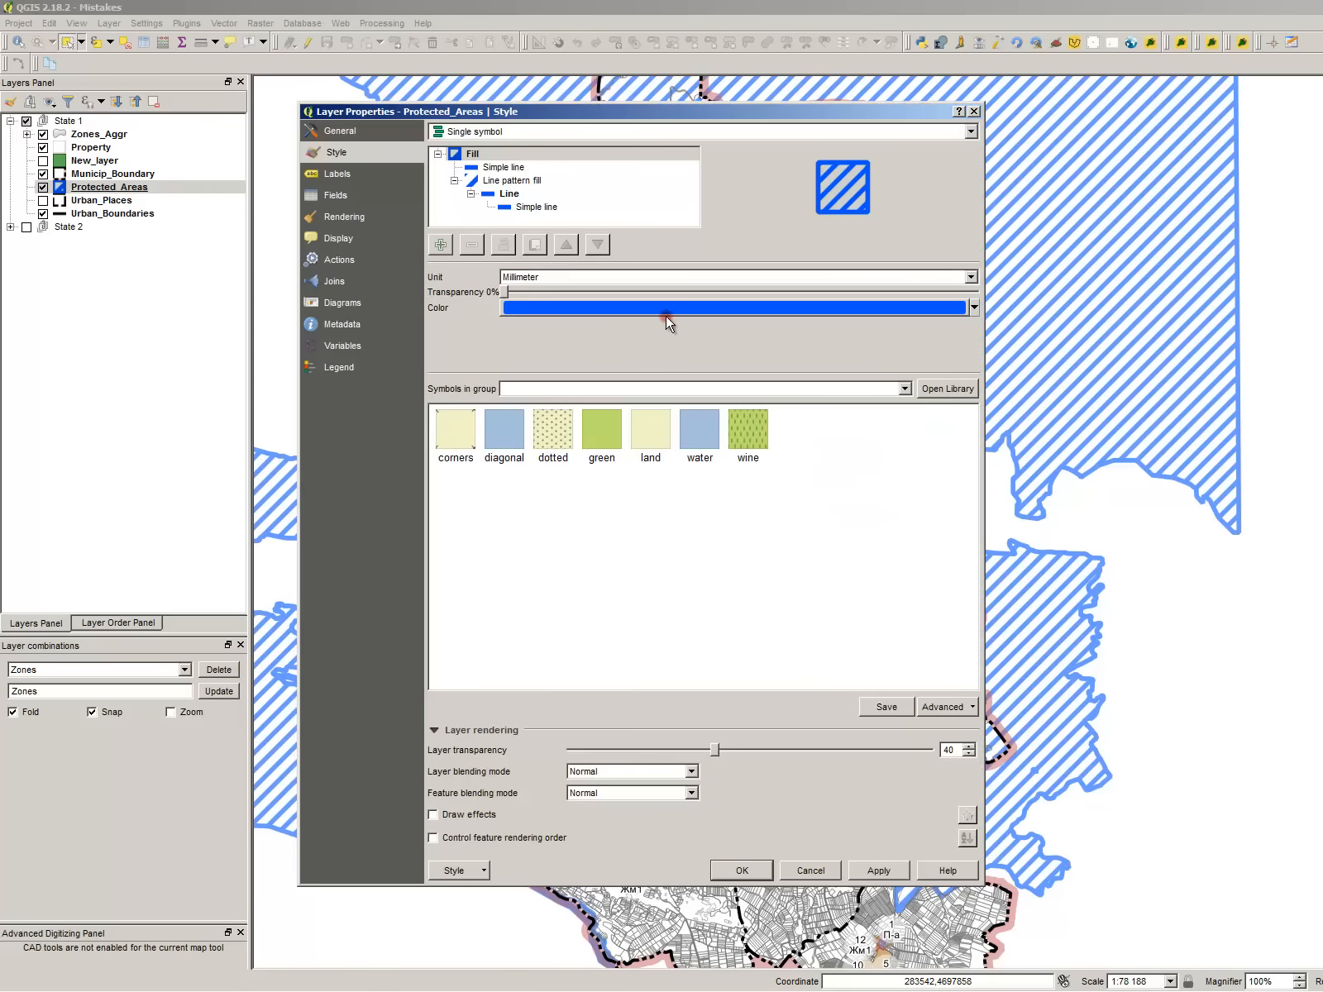
left_click(667, 318)
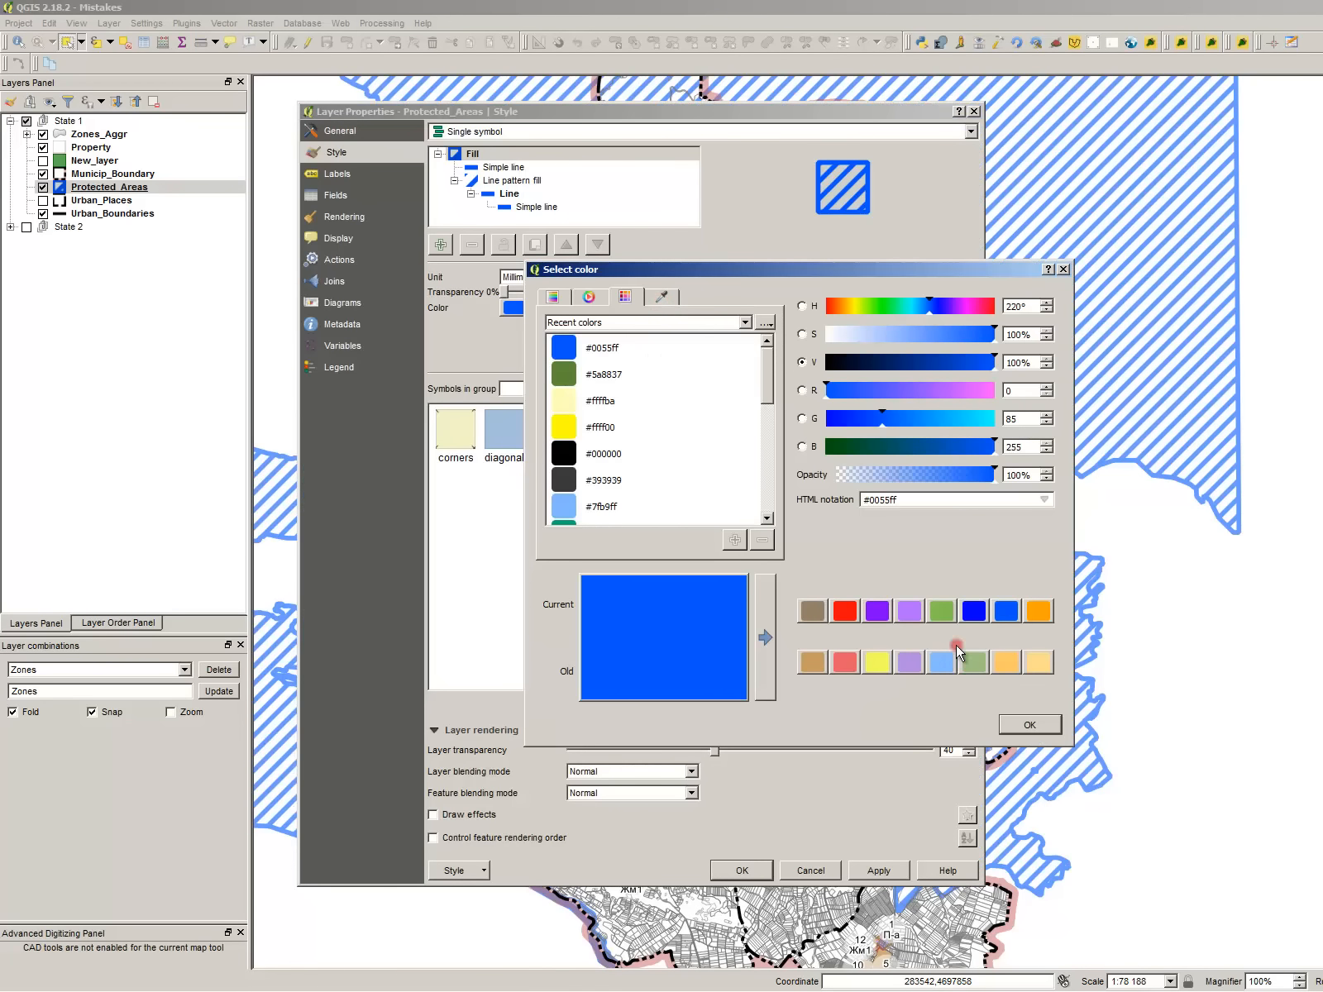
left_click(630, 374)
left_click(1029, 725)
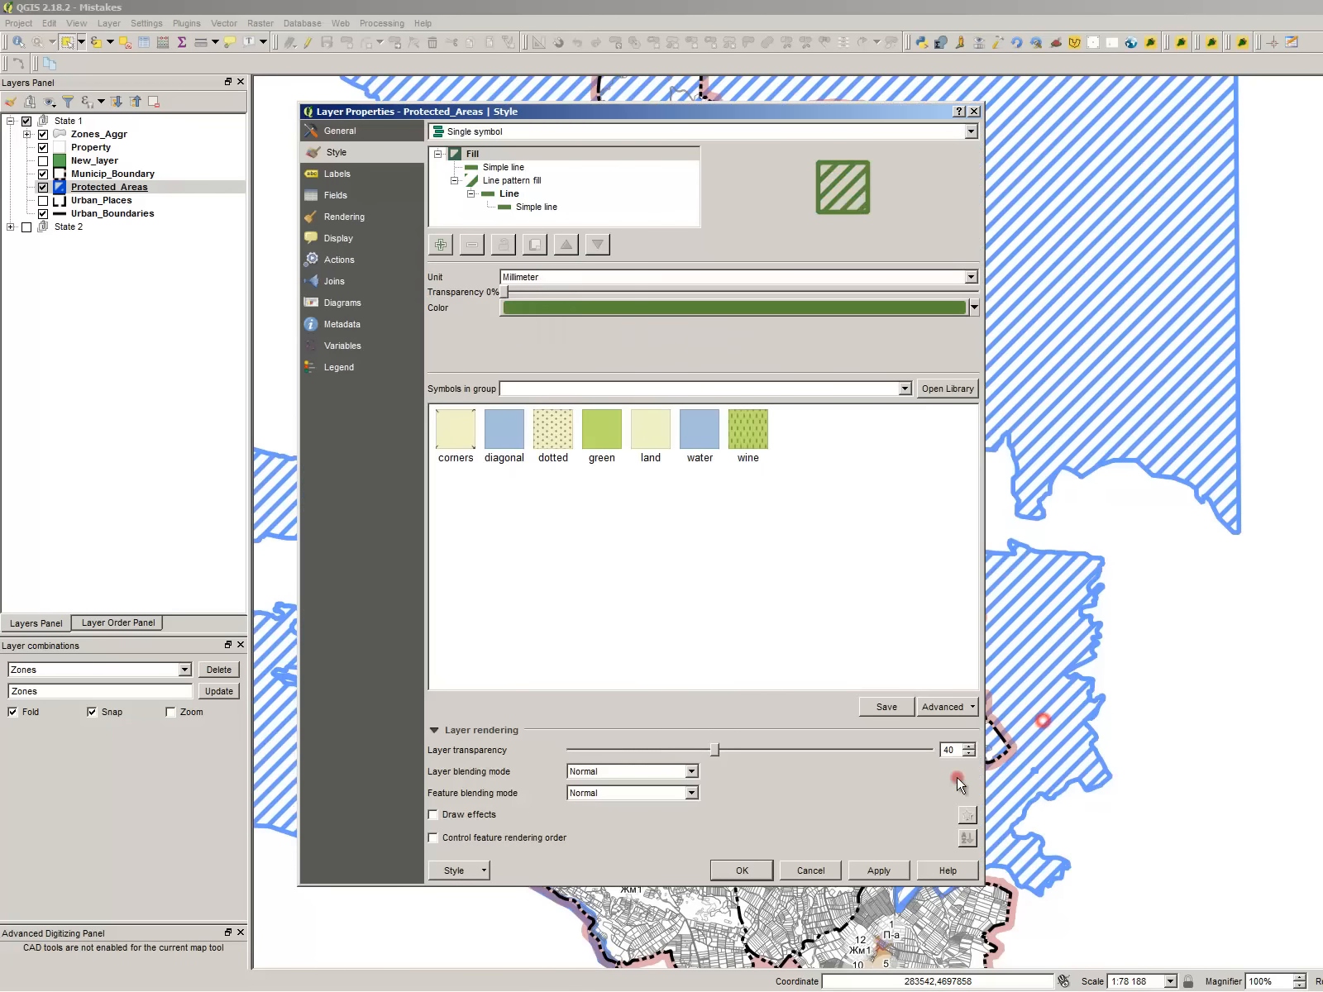
left_click(878, 871)
left_click(741, 871)
key("alt+Tab")
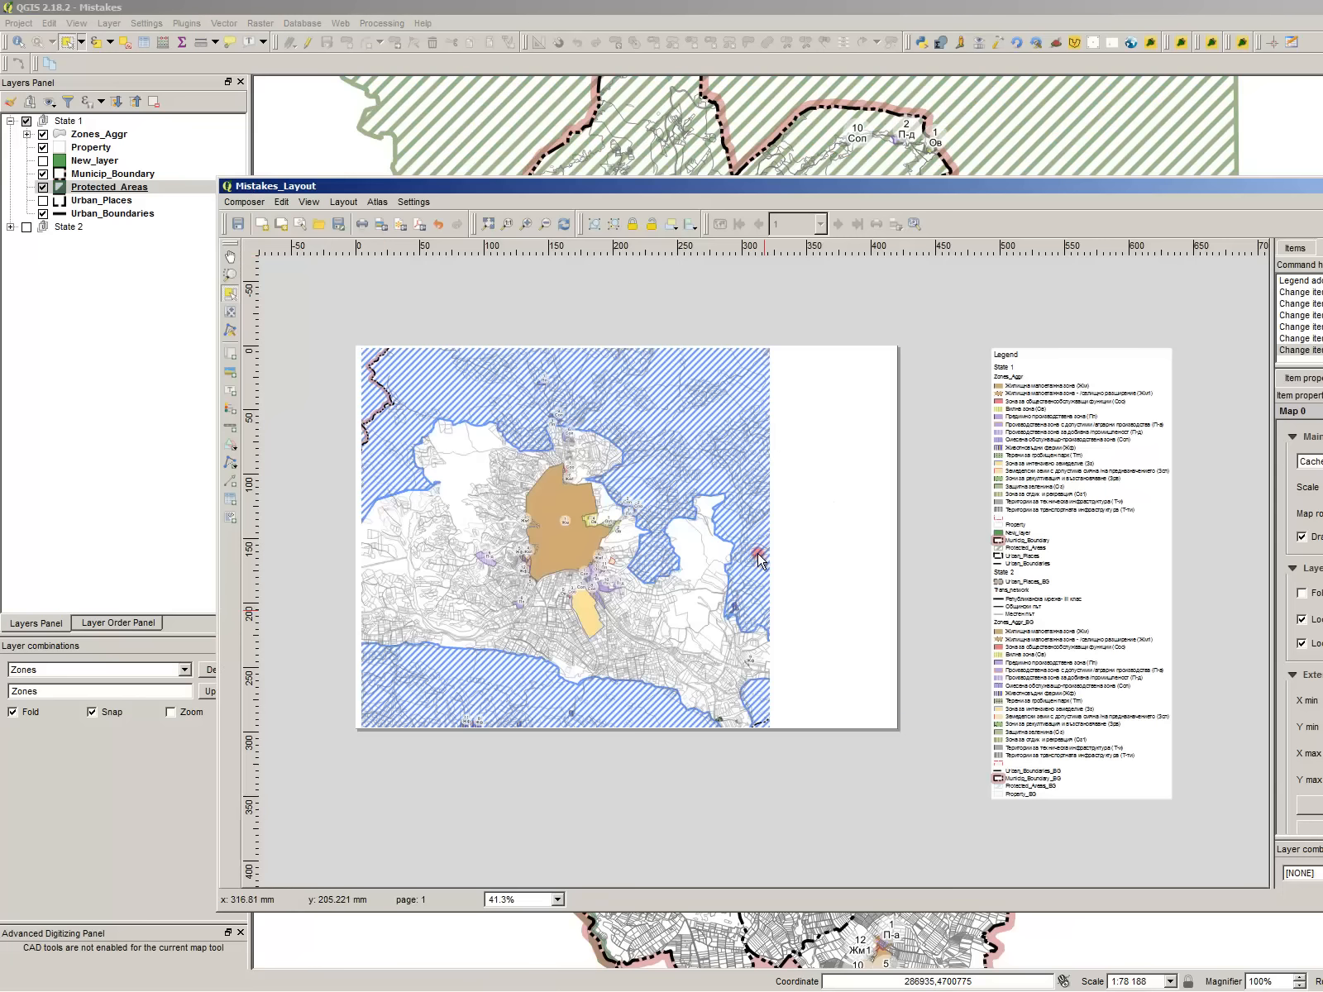
- Export the composition as the PNG image Result_1.png at 300 dpi, replacing the existing file
left_click(382, 224)
double_click(447, 393)
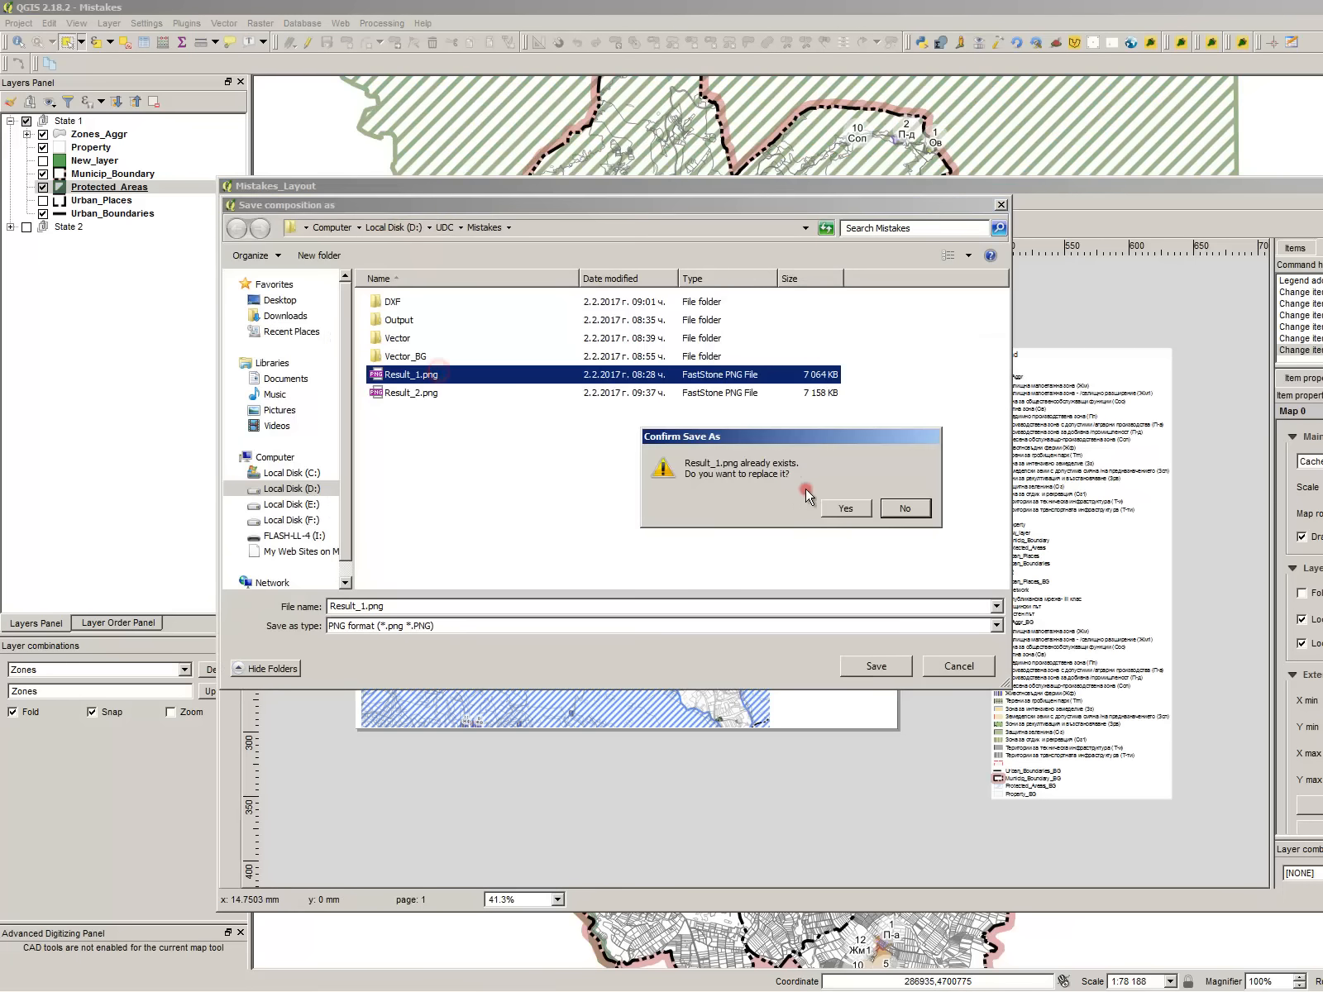
left_click(850, 517)
left_click(951, 621)
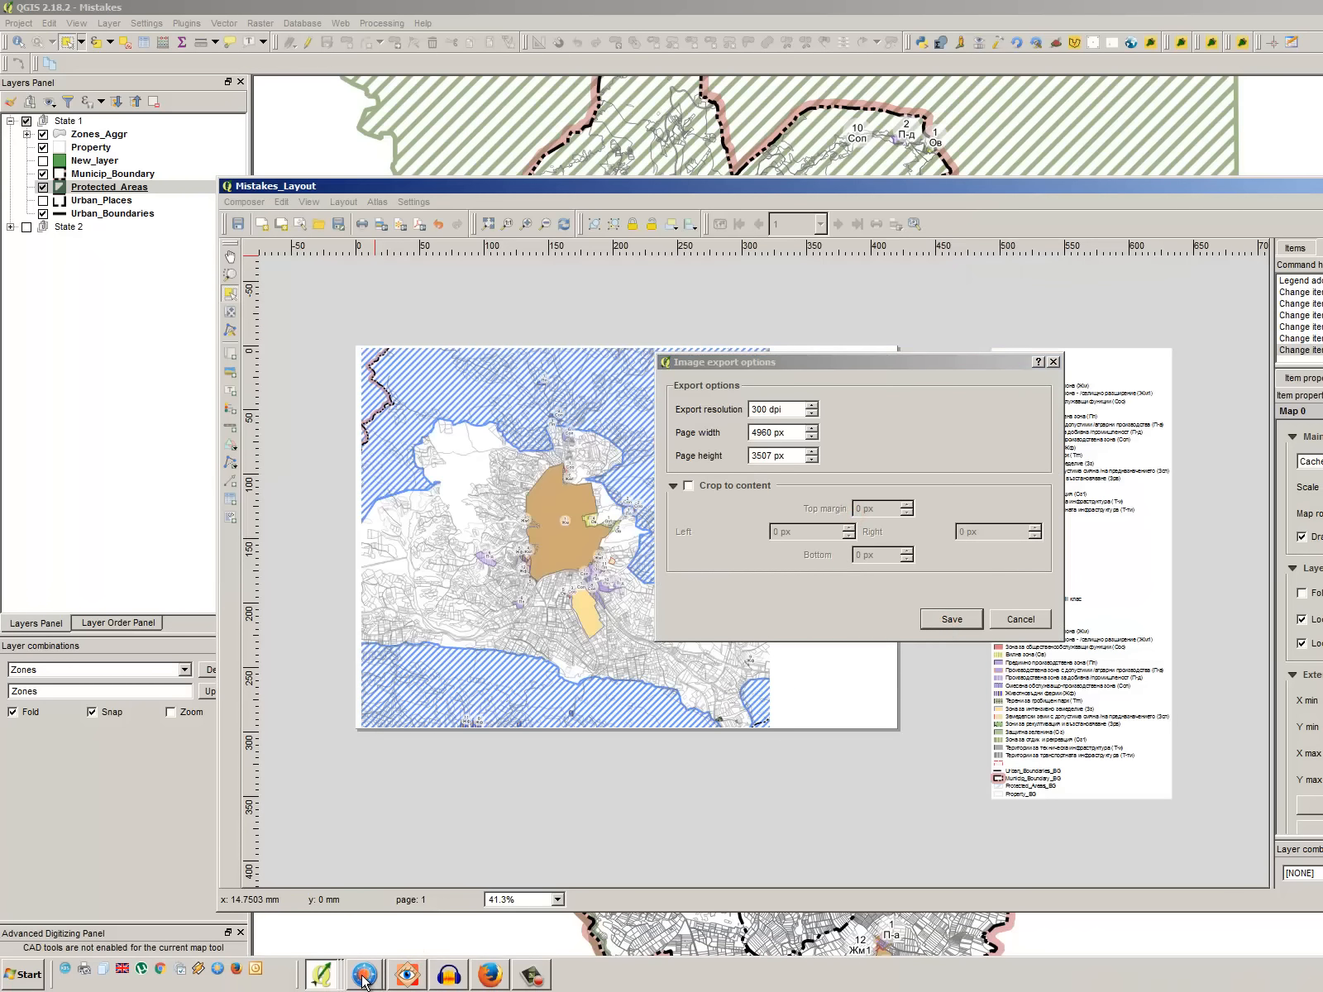
- Switch to FreeCommander, open Result_1.png from D:\UDC\Mistakes to inspect the exported map, and return to the main QGIS window
mouse_move(364, 980)
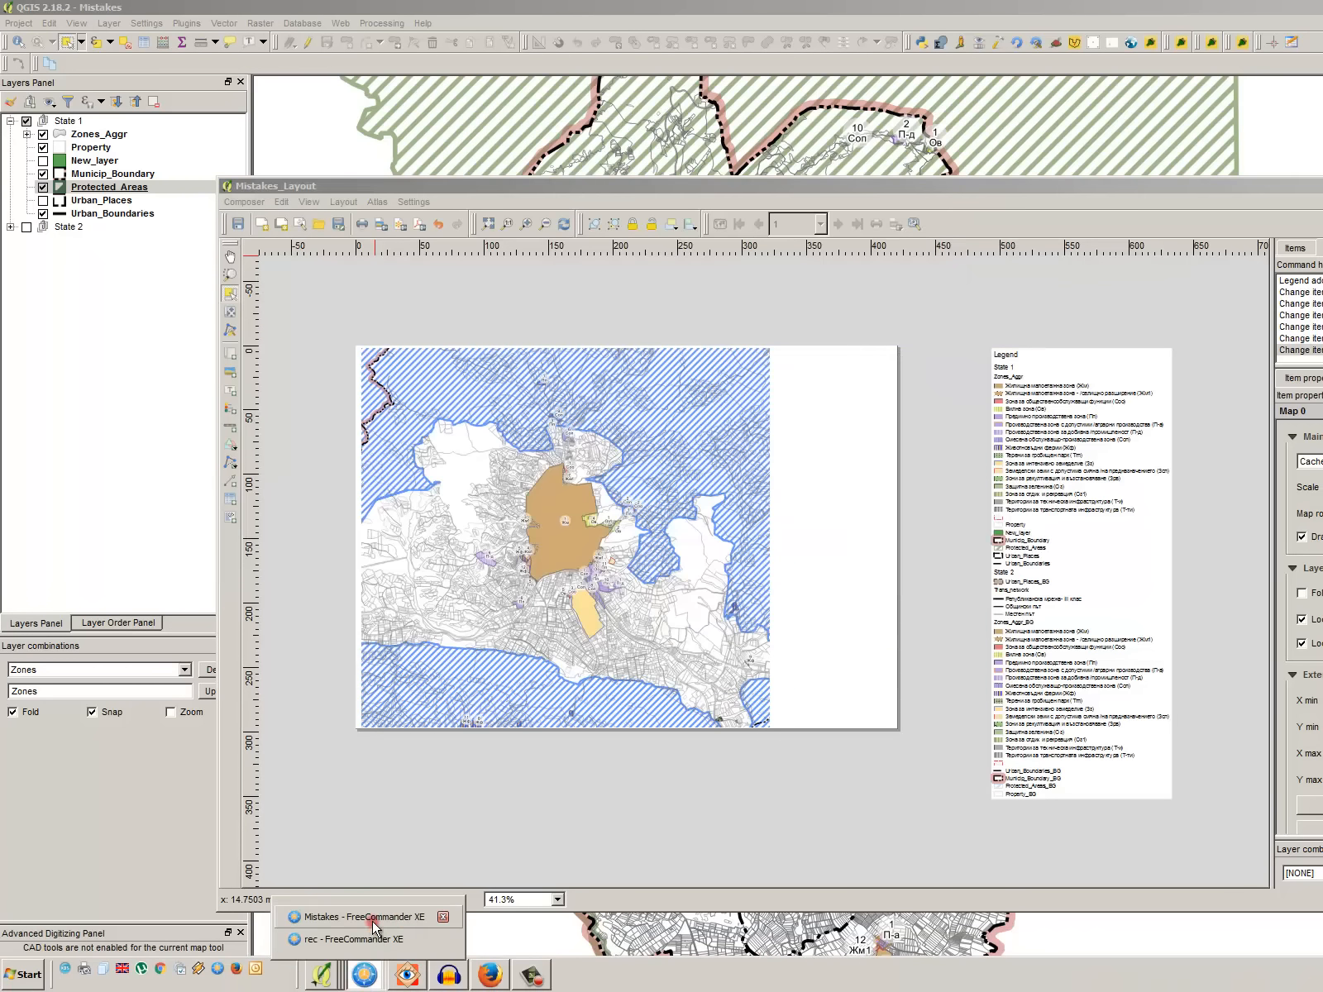
left_click(372, 919)
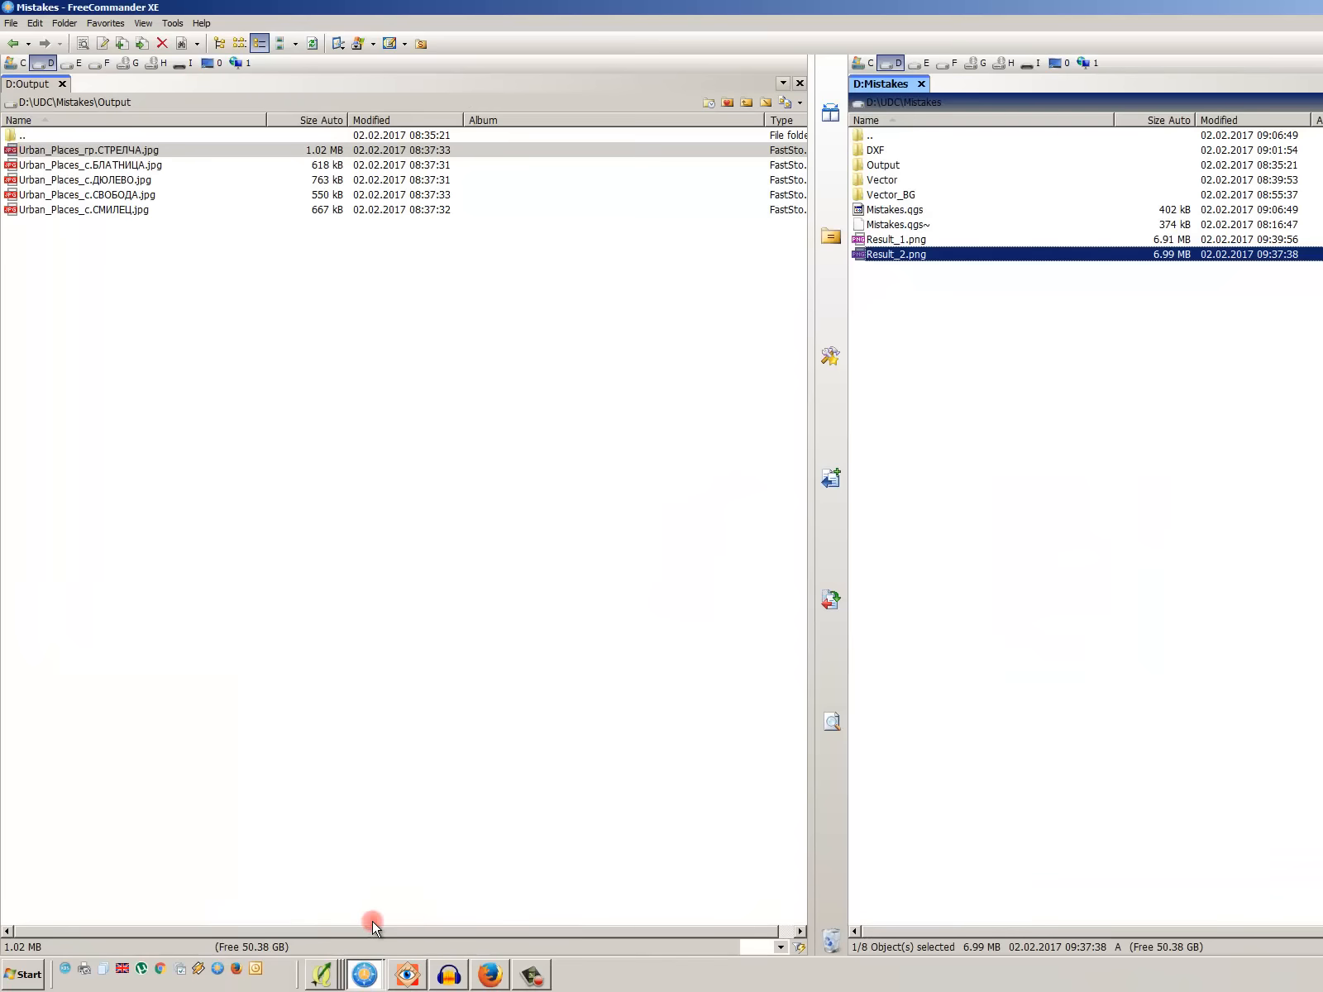
double_click(875, 242)
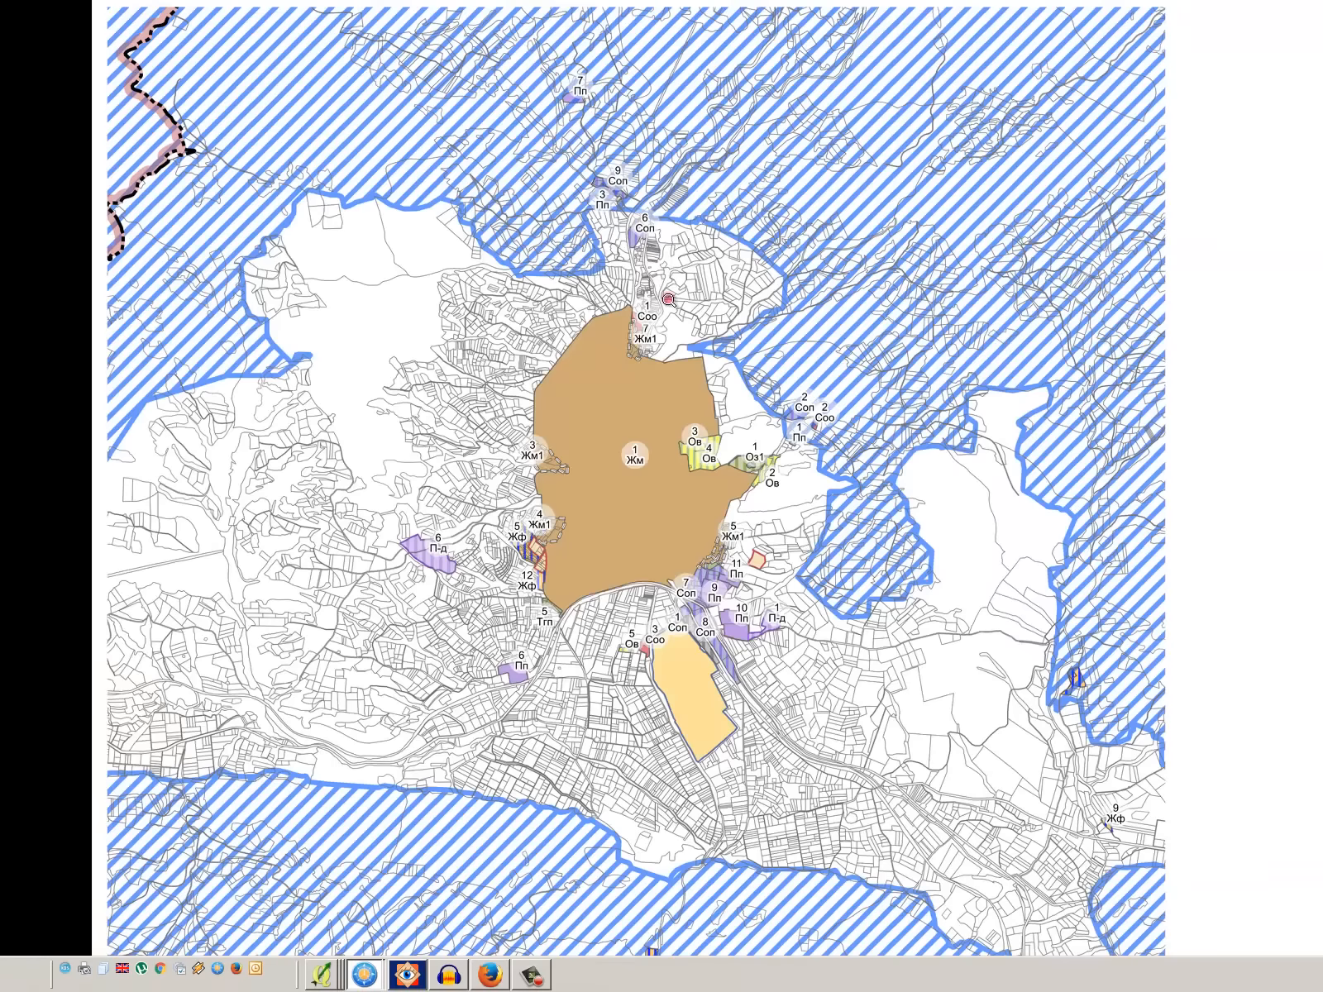
key("alt+Tab")
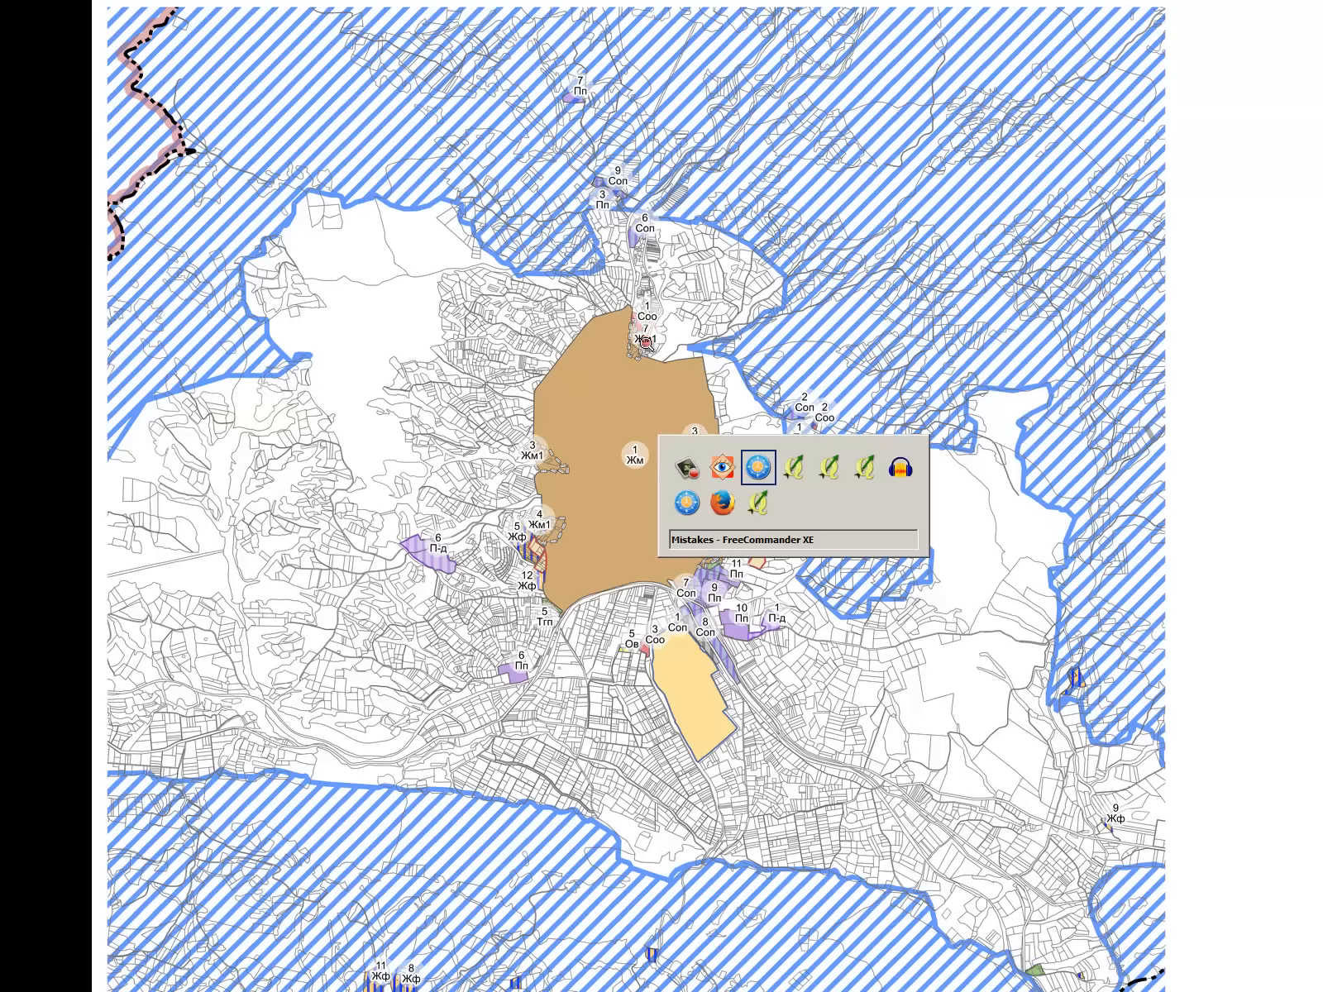
key("alt+Tab")
key("alt+Tab")
key("alt+Tab")
key("alt+Tab")
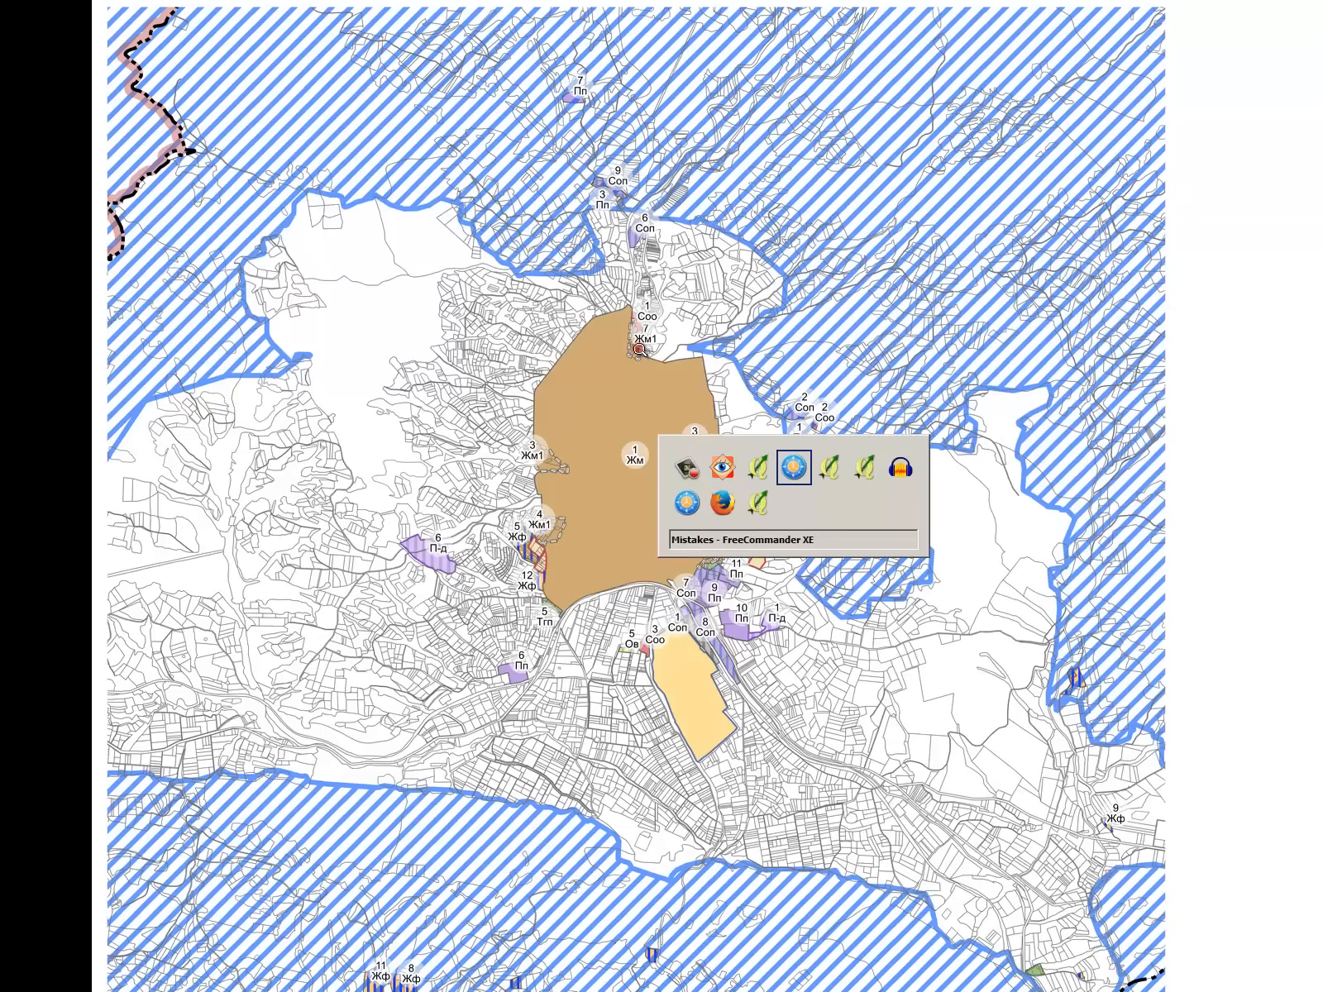
key("alt+Tab")
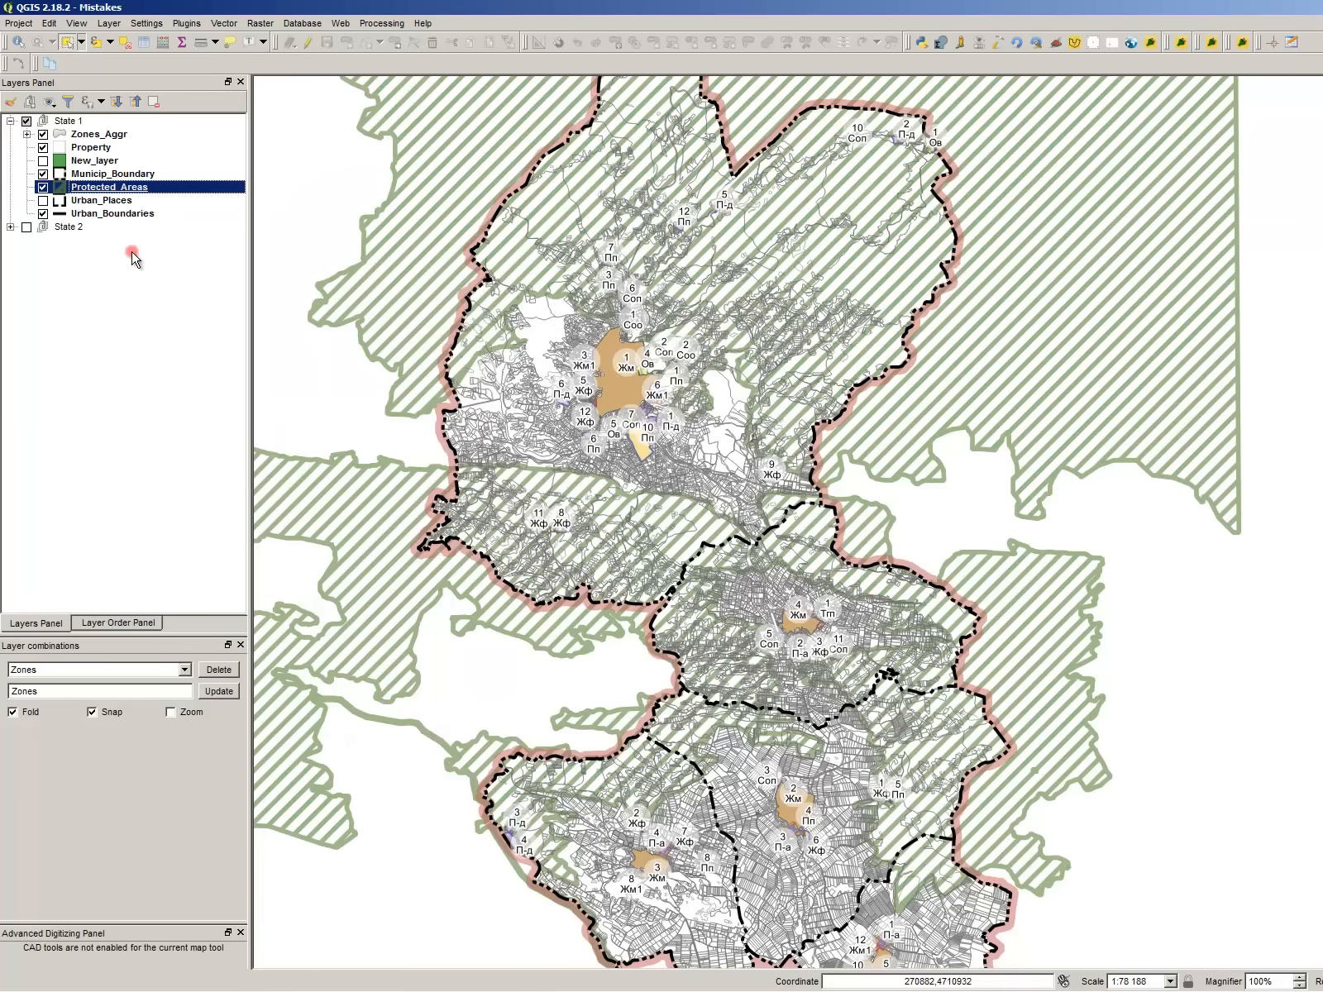
- Open the Mistakes_Layout print composer, unlock the layers of its map item, and compare it with the main QGIS map
left_click(18, 23)
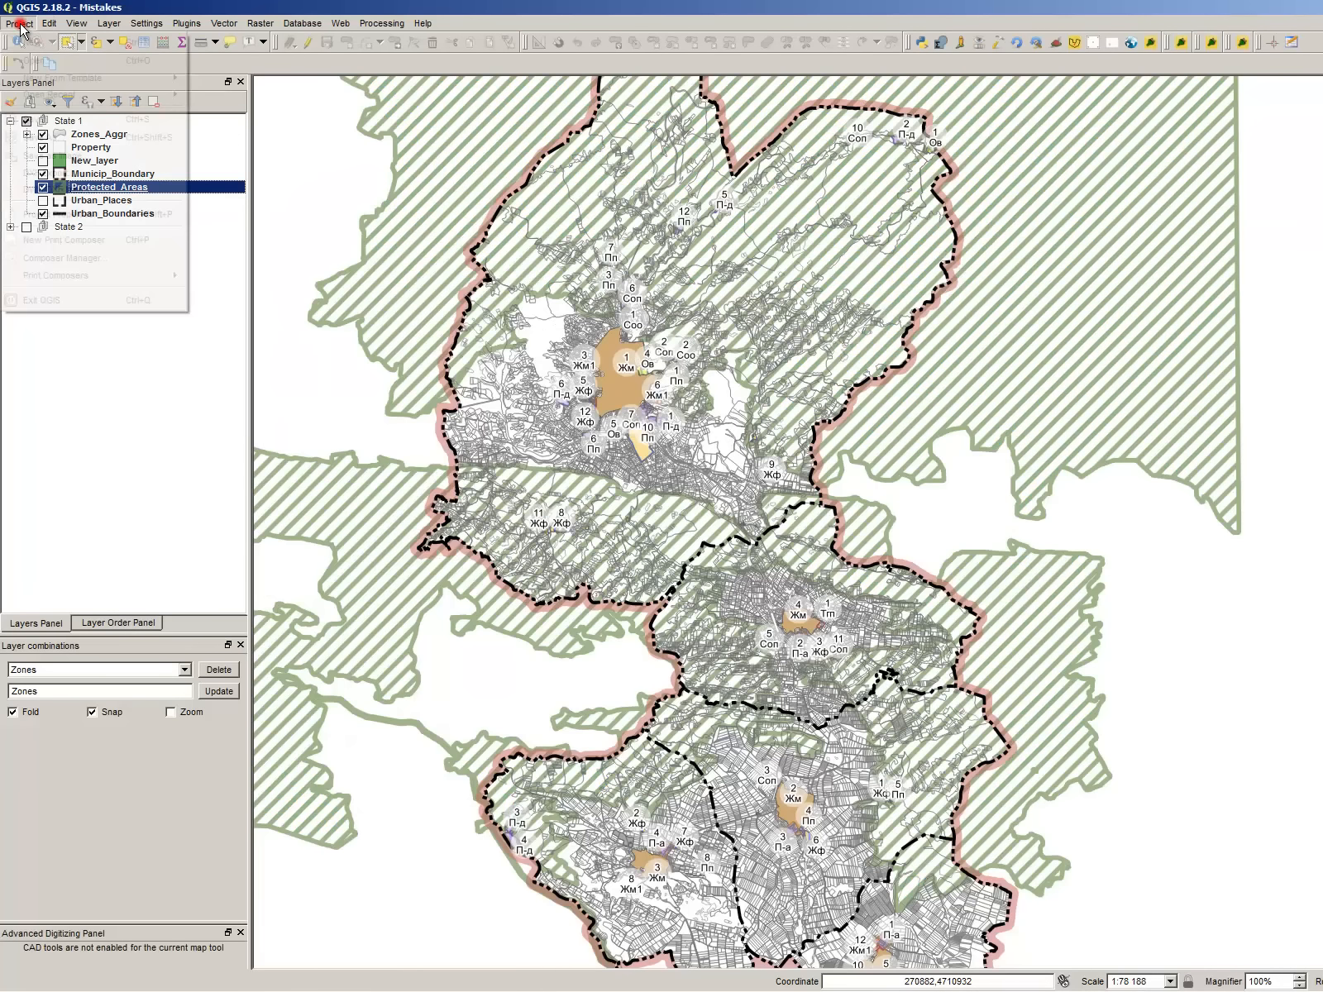
mouse_move(89, 277)
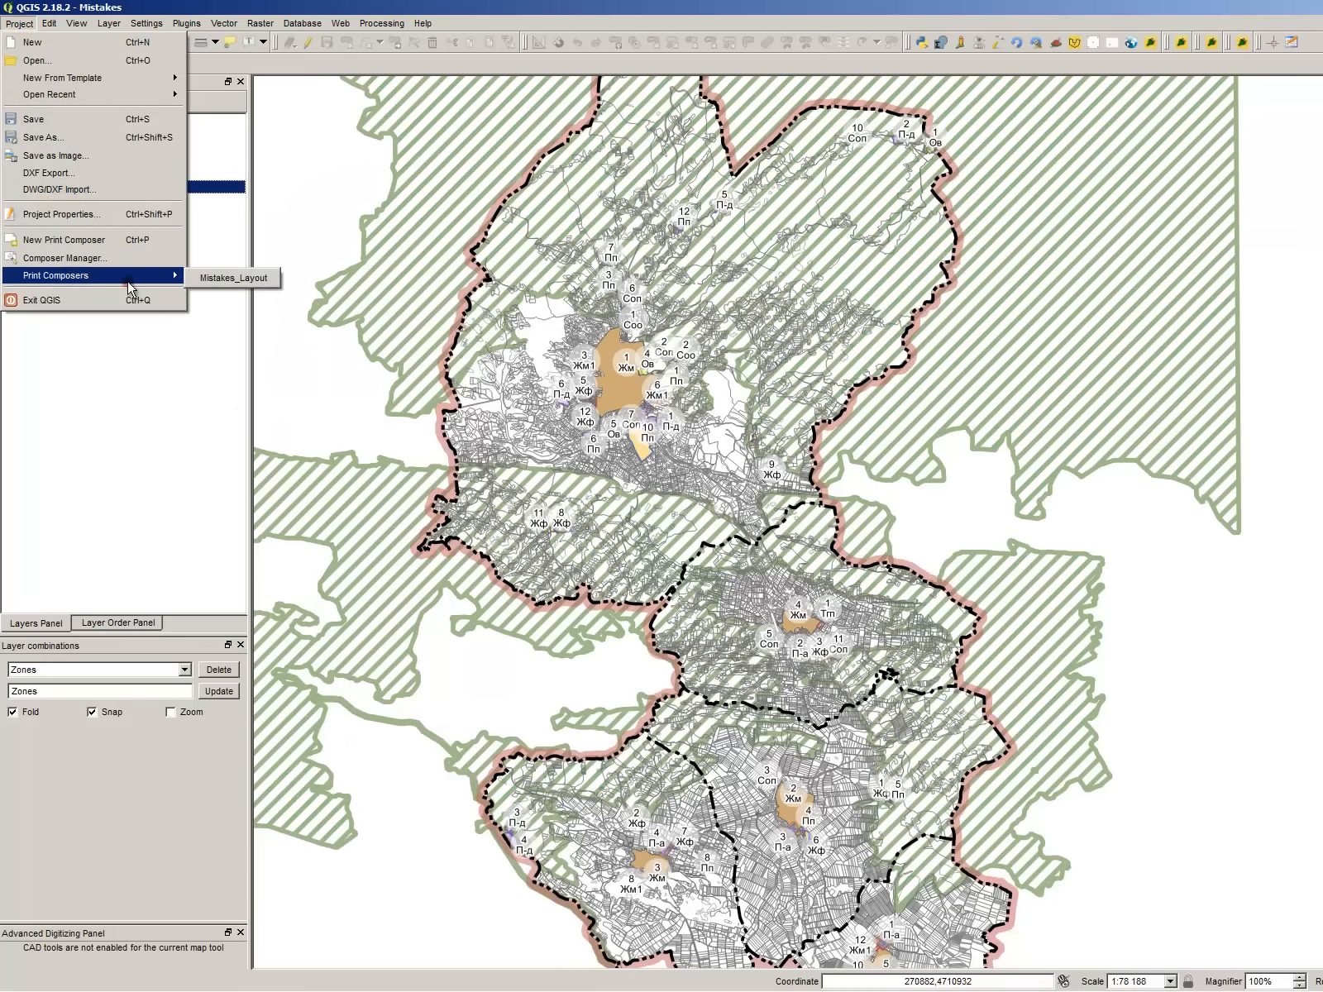
left_click(213, 284)
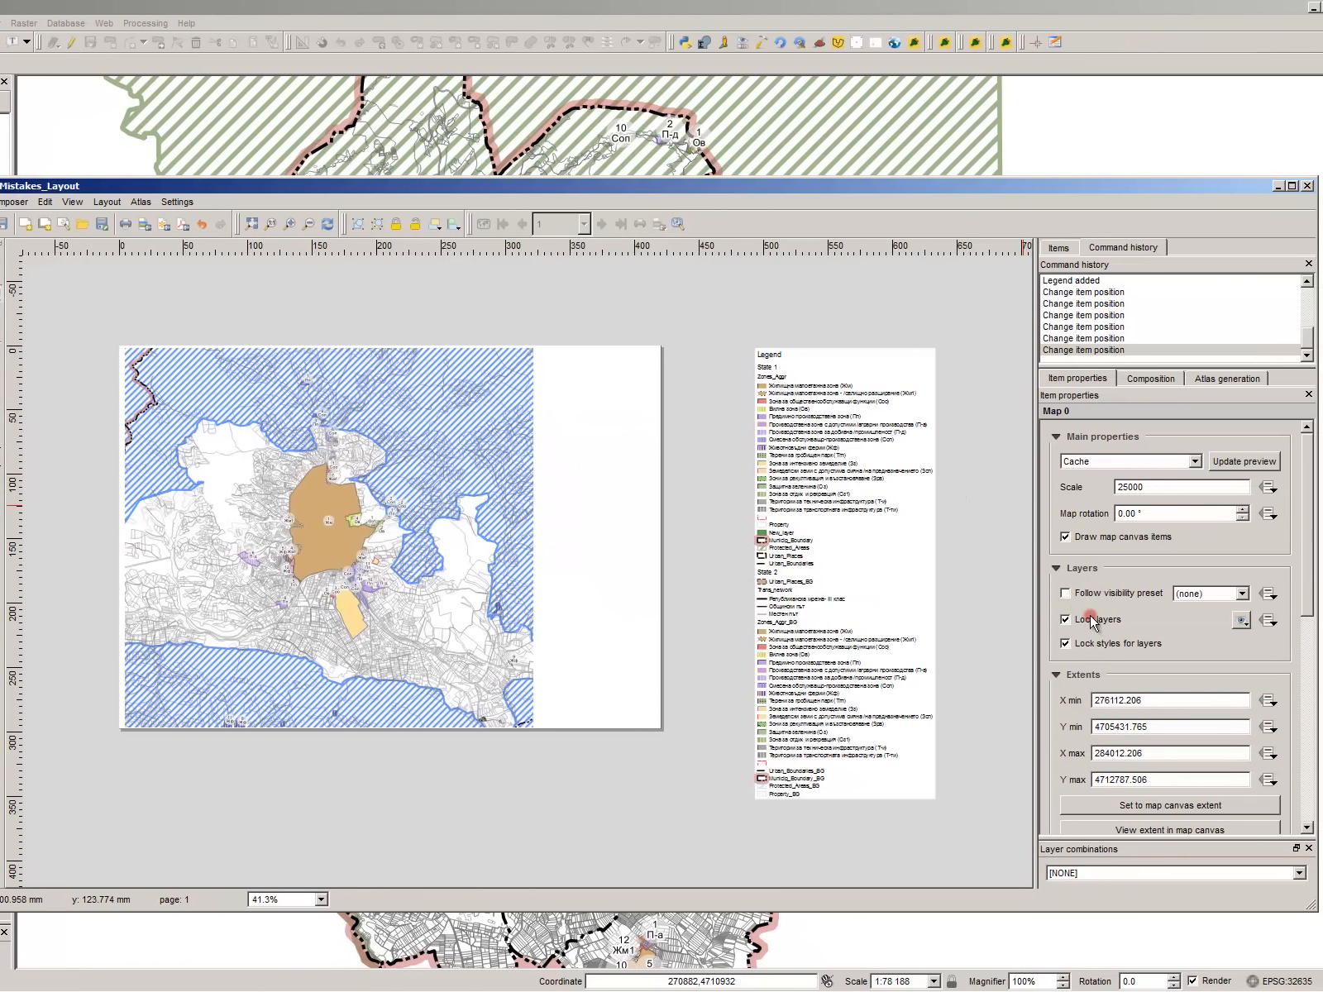
left_click(1091, 619)
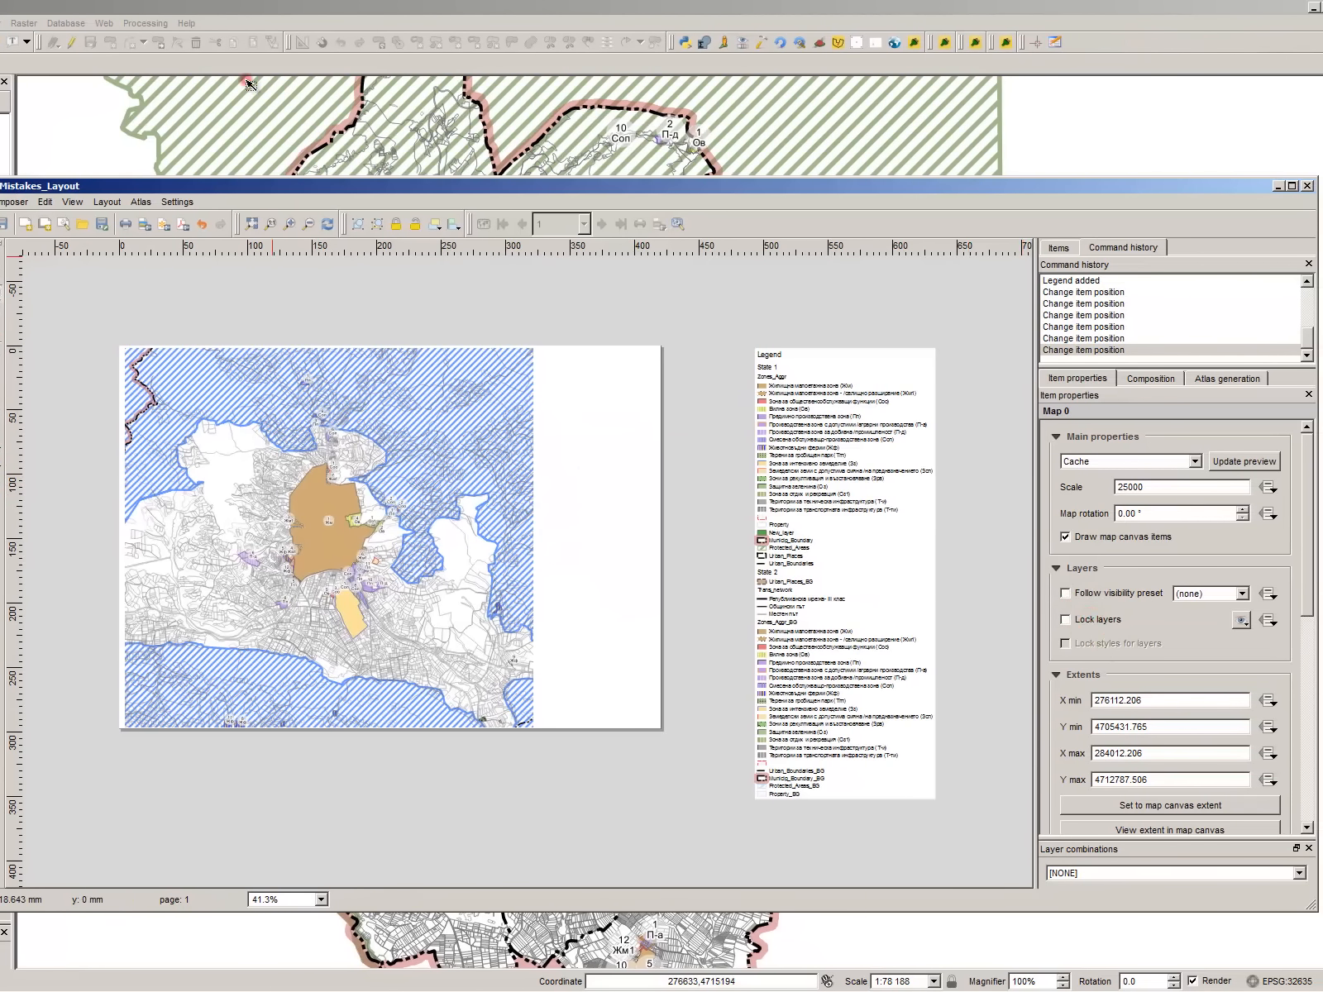
left_click(328, 6)
key("alt+Tab")
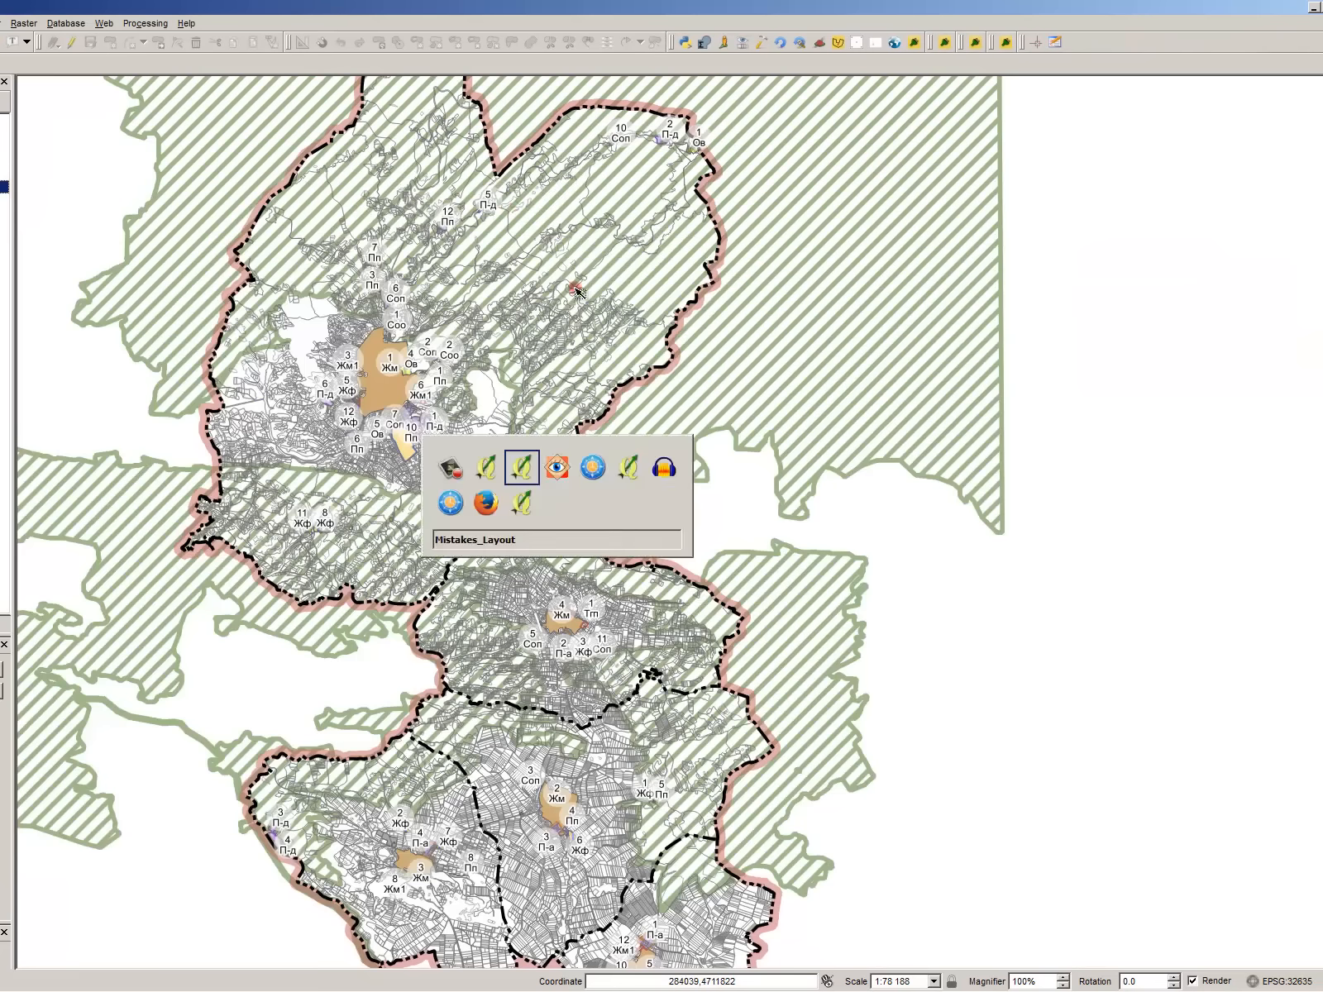
- Delete the legend from the Mistakes_Layout composition
left_click(833, 458)
key("Delete")
left_click(820, 489)
- Reduce the map item's height slightly by moving its lower edge up
left_click(618, 494)
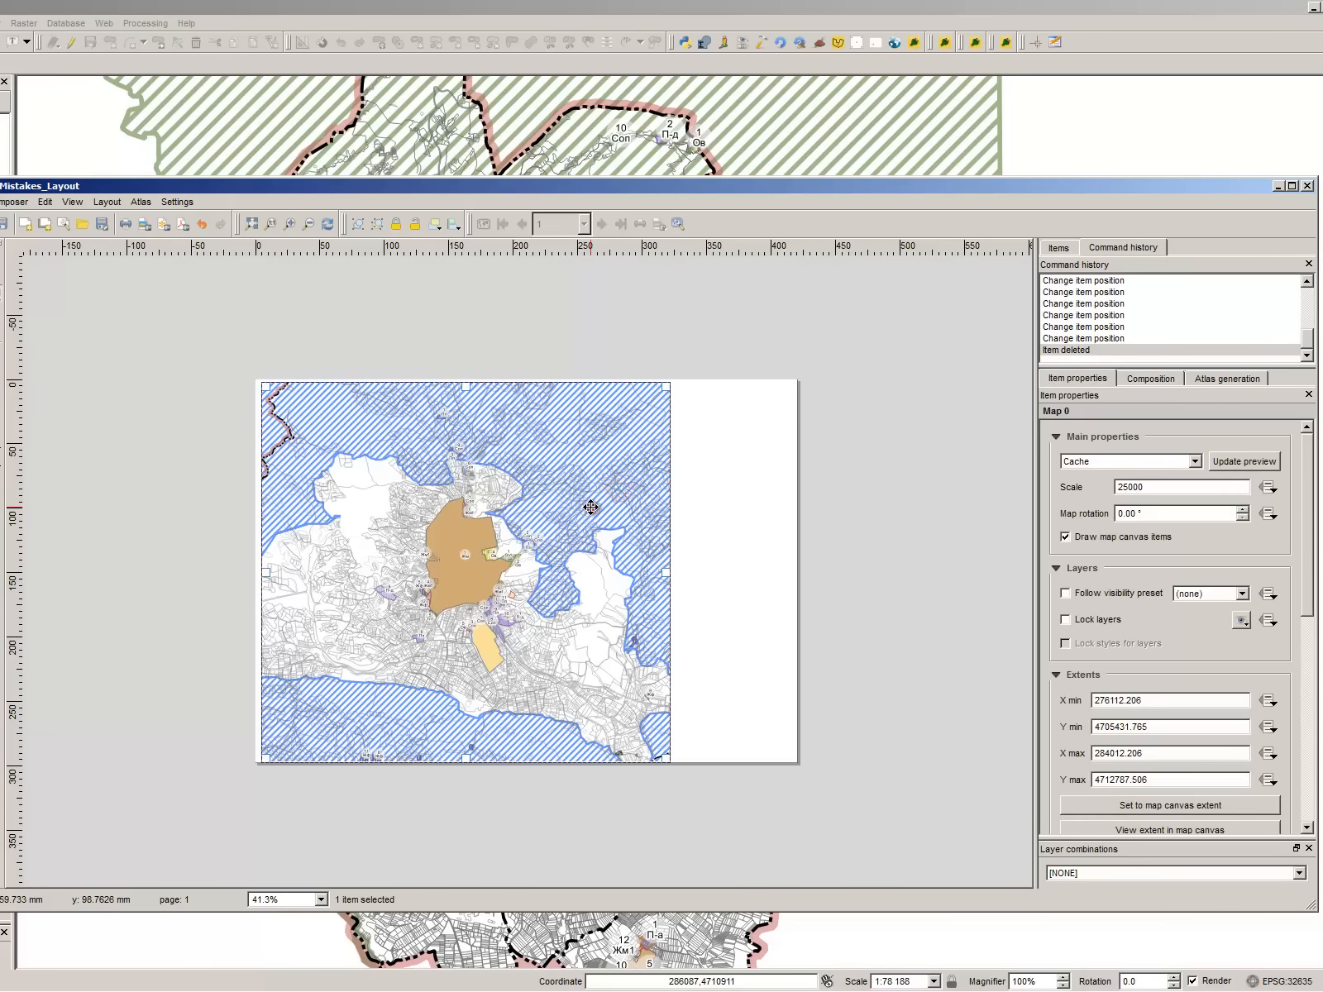
left_click(420, 287)
left_click(468, 496)
left_click_drag(474, 762, 472, 755)
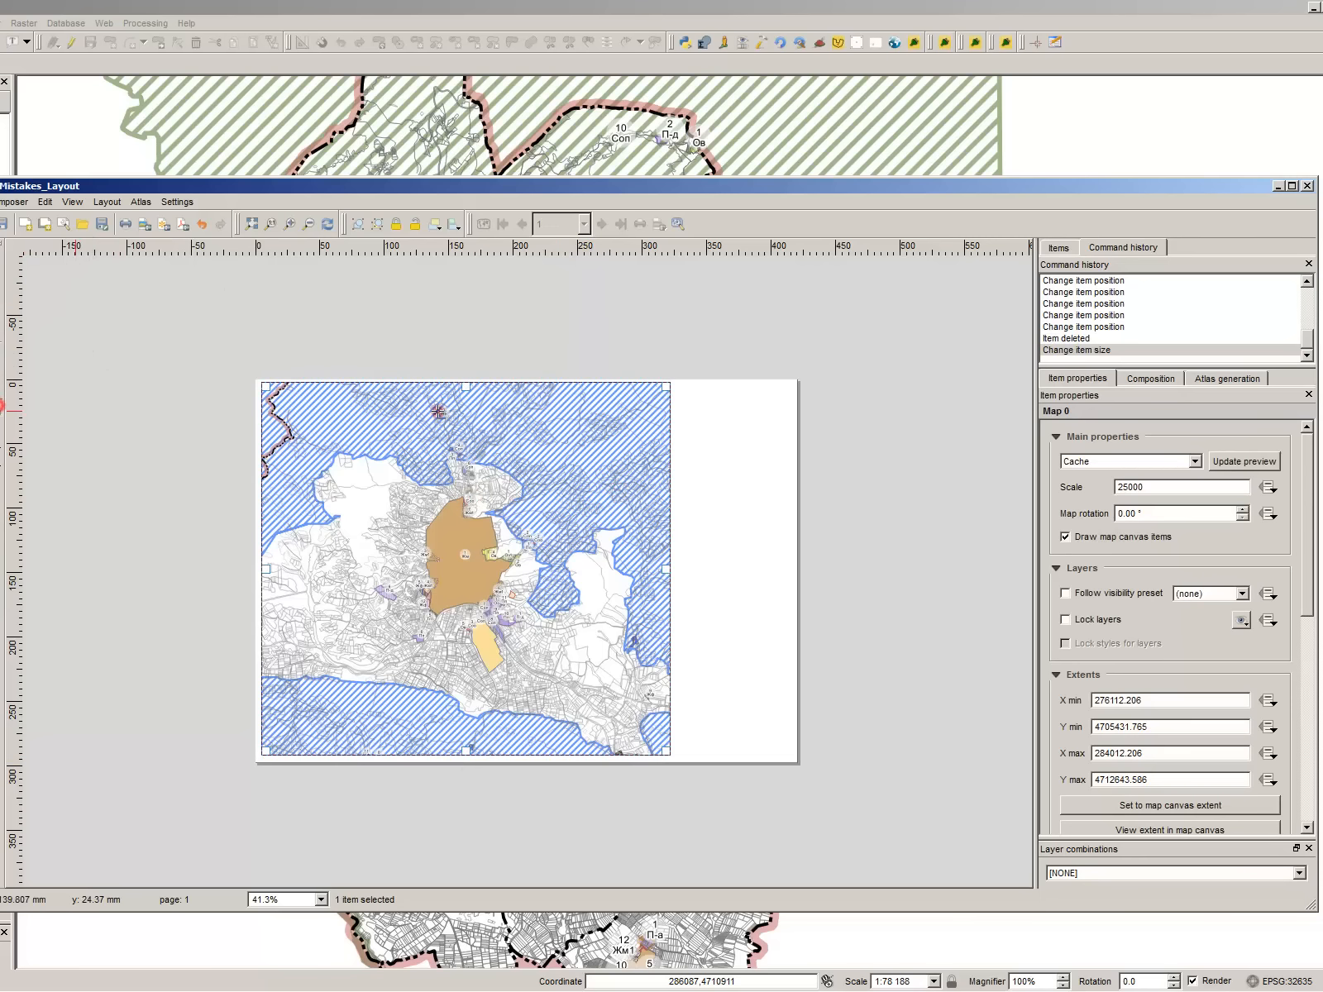
- Add a legend to the composition and place it in the upper area beside the map's right edge
left_click(723, 404)
left_click_drag(755, 431, 680, 408)
left_click_drag(776, 441, 772, 442)
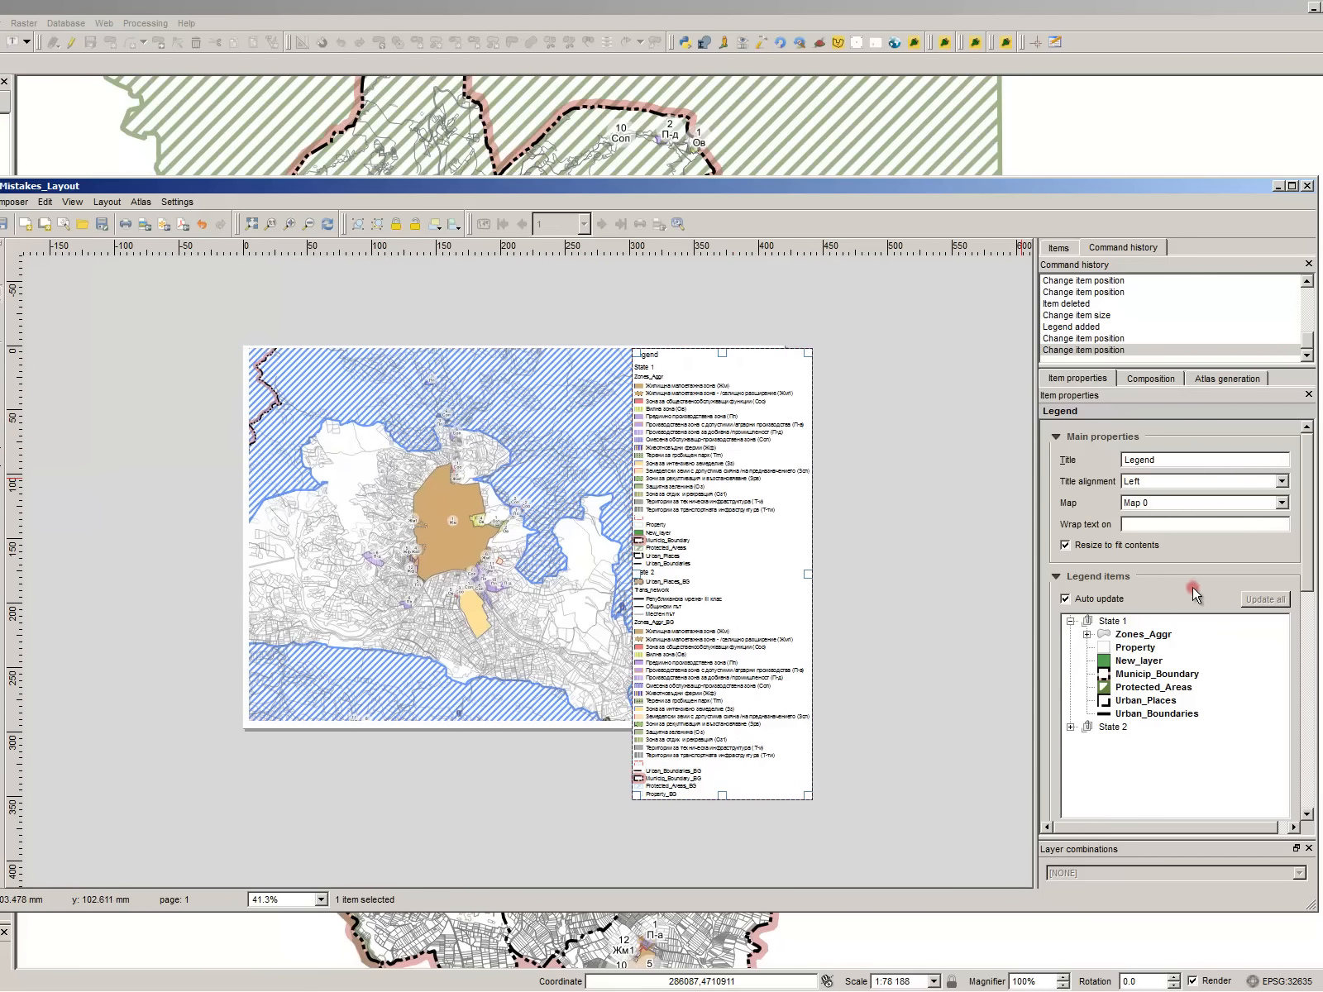
- Turn off automatic updating of the legend and remove the State 2 group from its items
left_click(1105, 599)
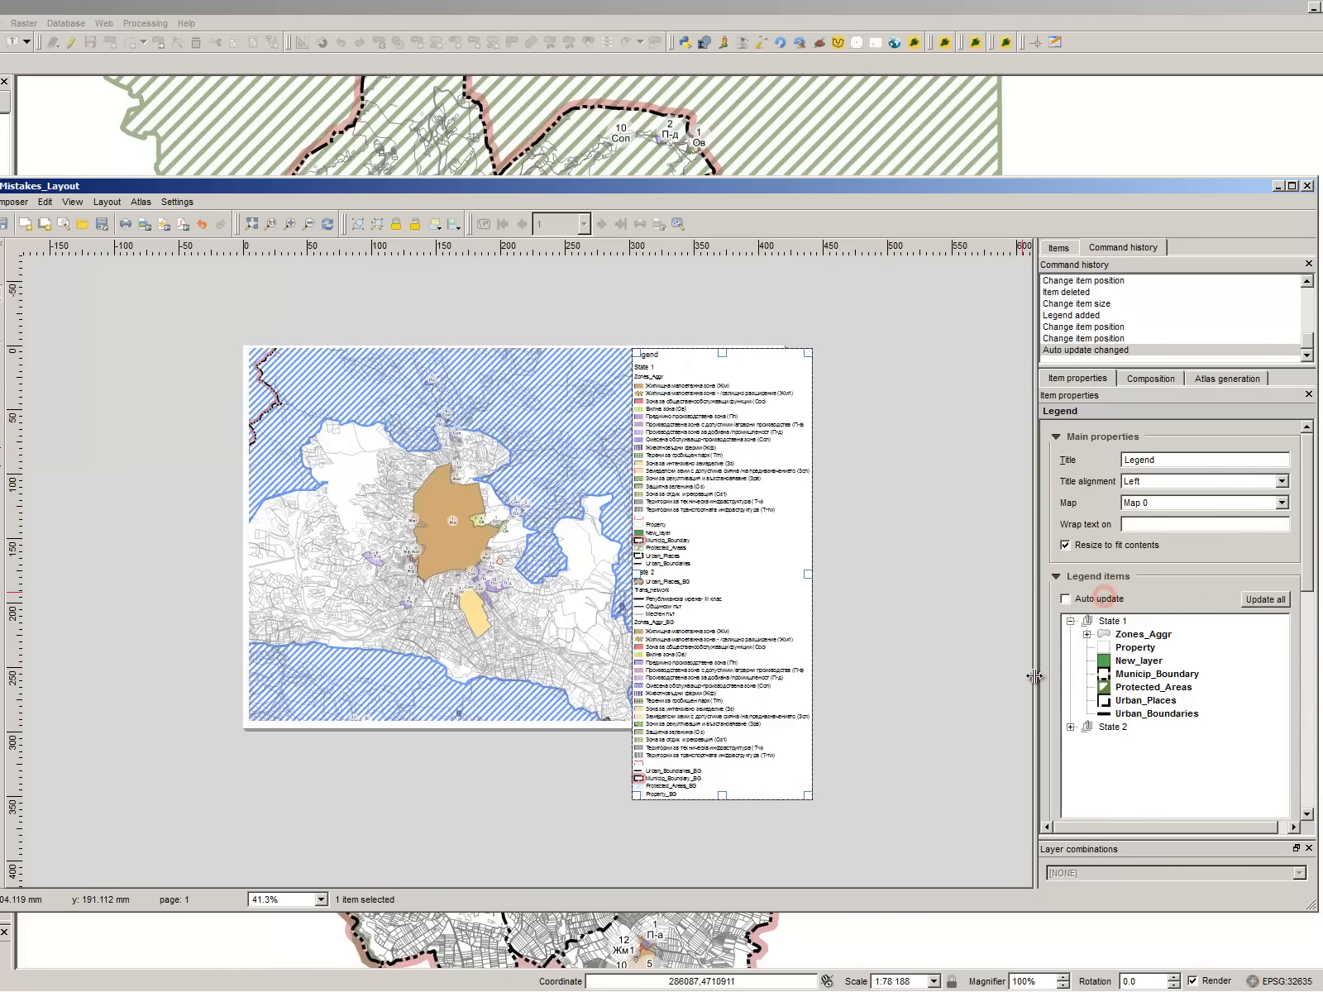
left_click(1112, 728)
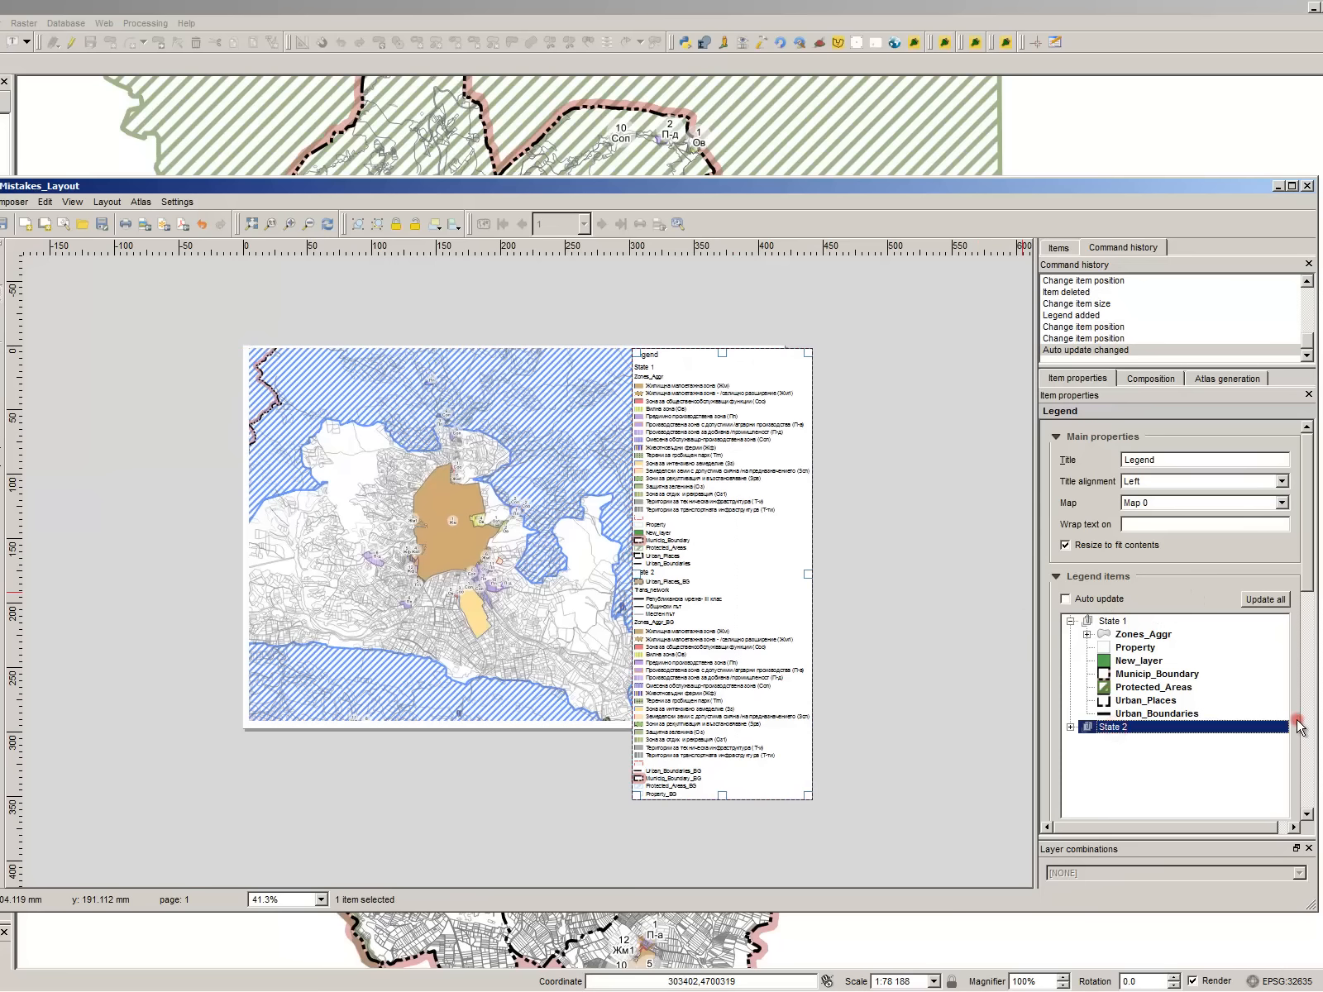
scroll(1296, 726, "down", 3)
left_click(1170, 683)
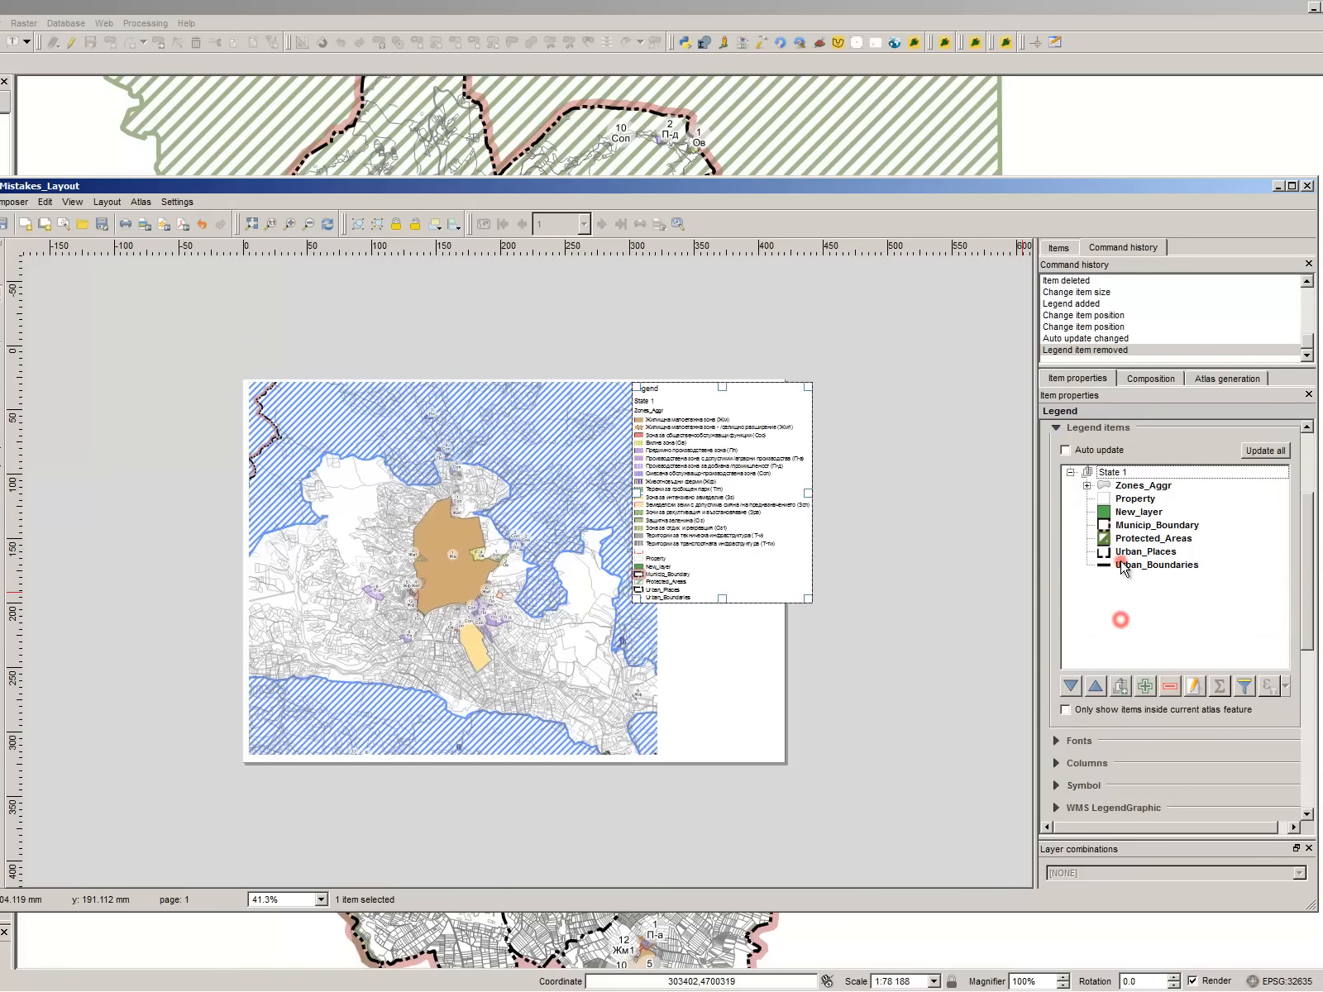
- Move all layers from Zones_Aggr to Urban_Boundaries out of the legend's State 1 group and remove the empty group
left_click(1138, 487)
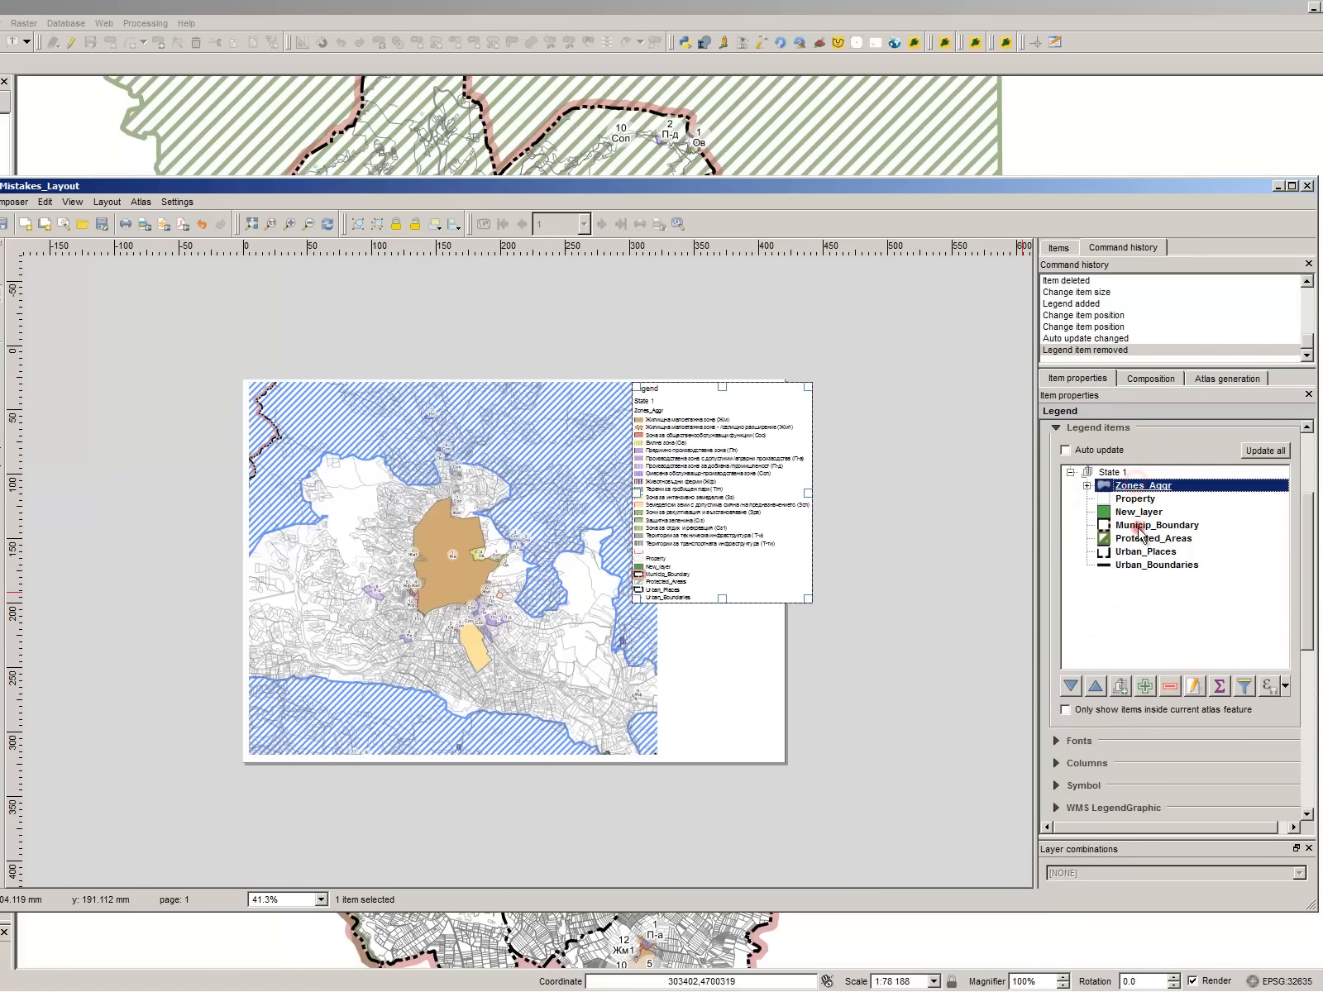
left_click(1140, 571, "shift")
left_click_drag(1139, 570, 1149, 510)
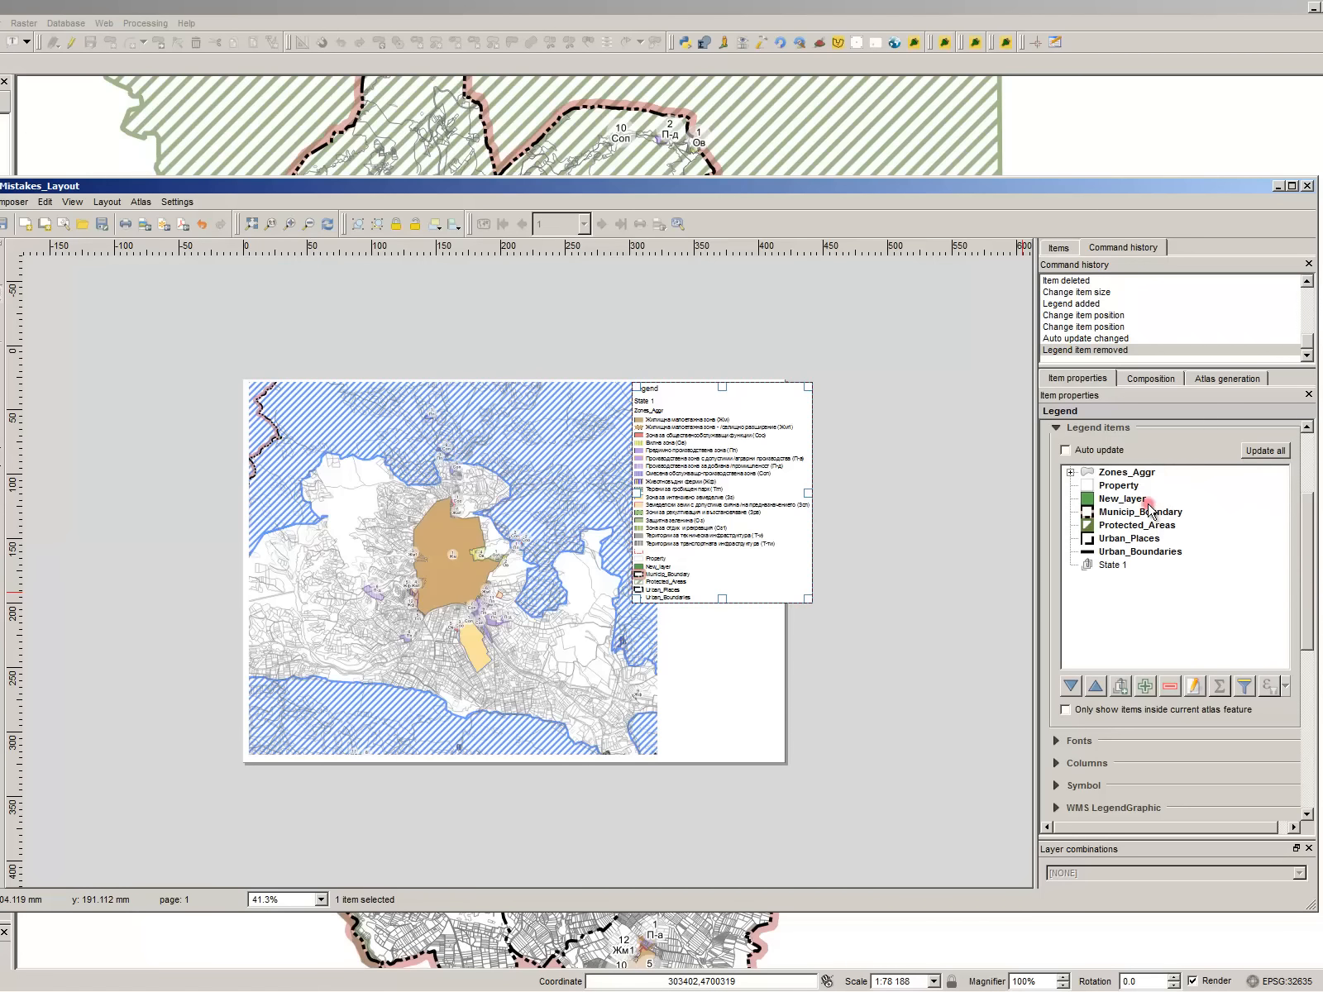
left_click(1111, 566)
left_click(1170, 685)
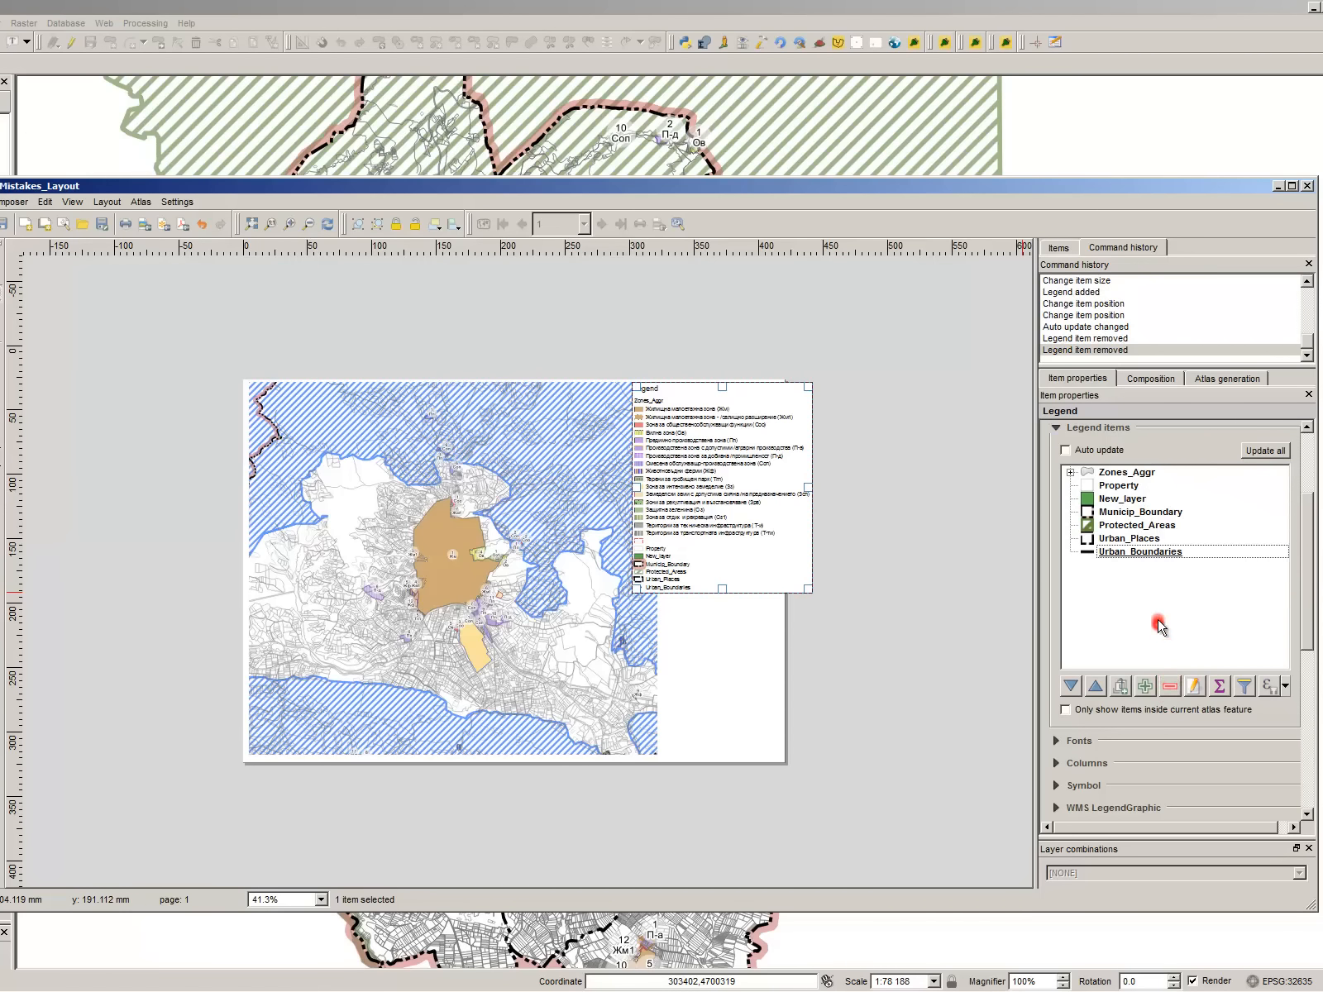
- Wrap the legend text on the "/" character and shift the legend to the right, clear of the map
left_click(1154, 513)
left_click(1146, 475)
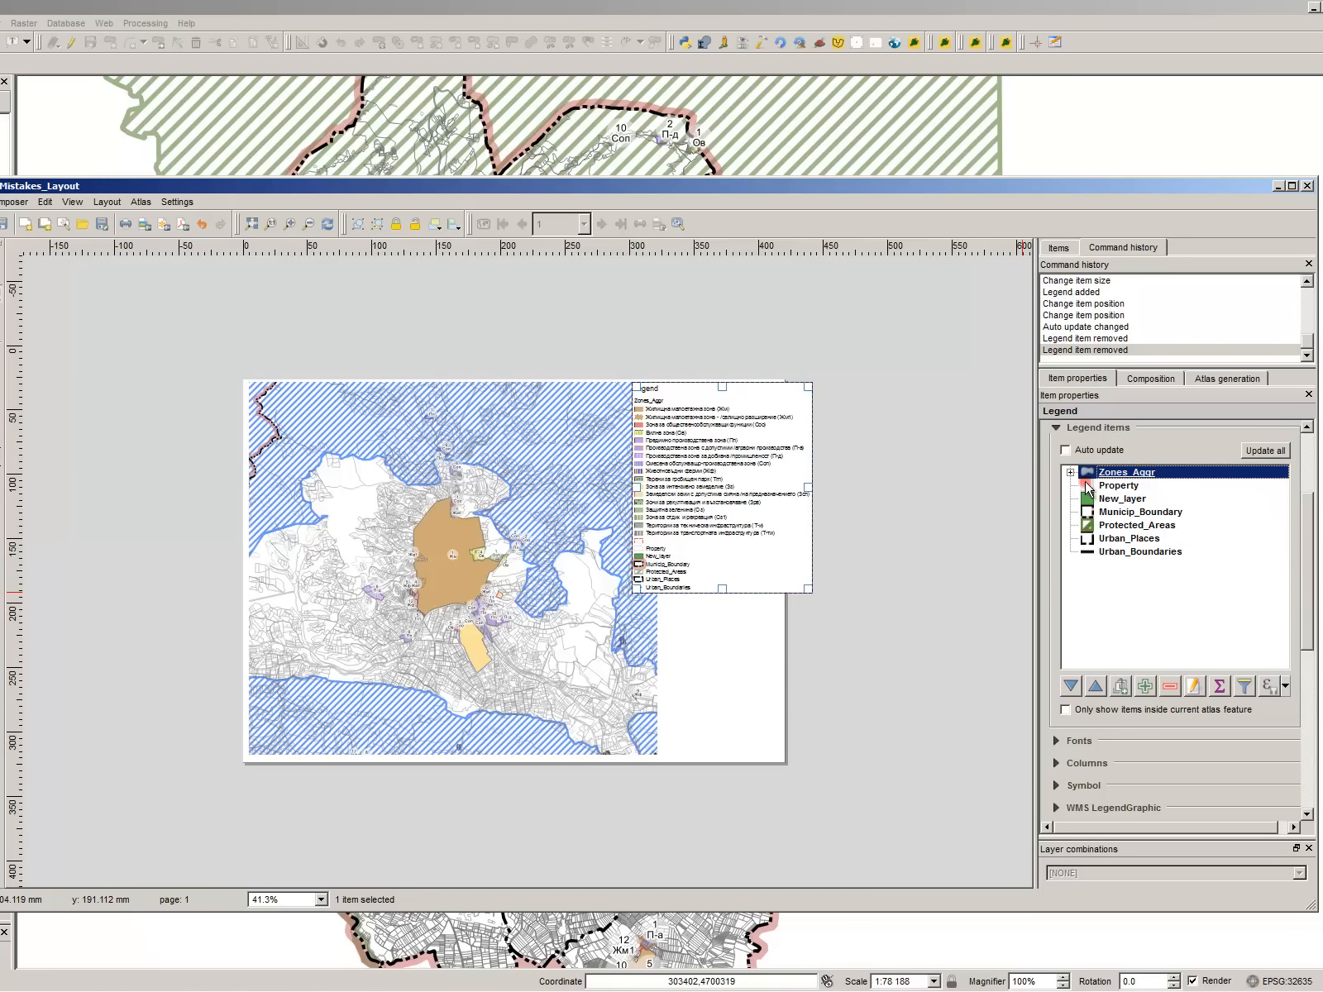
scroll(1298, 600, "up", 3)
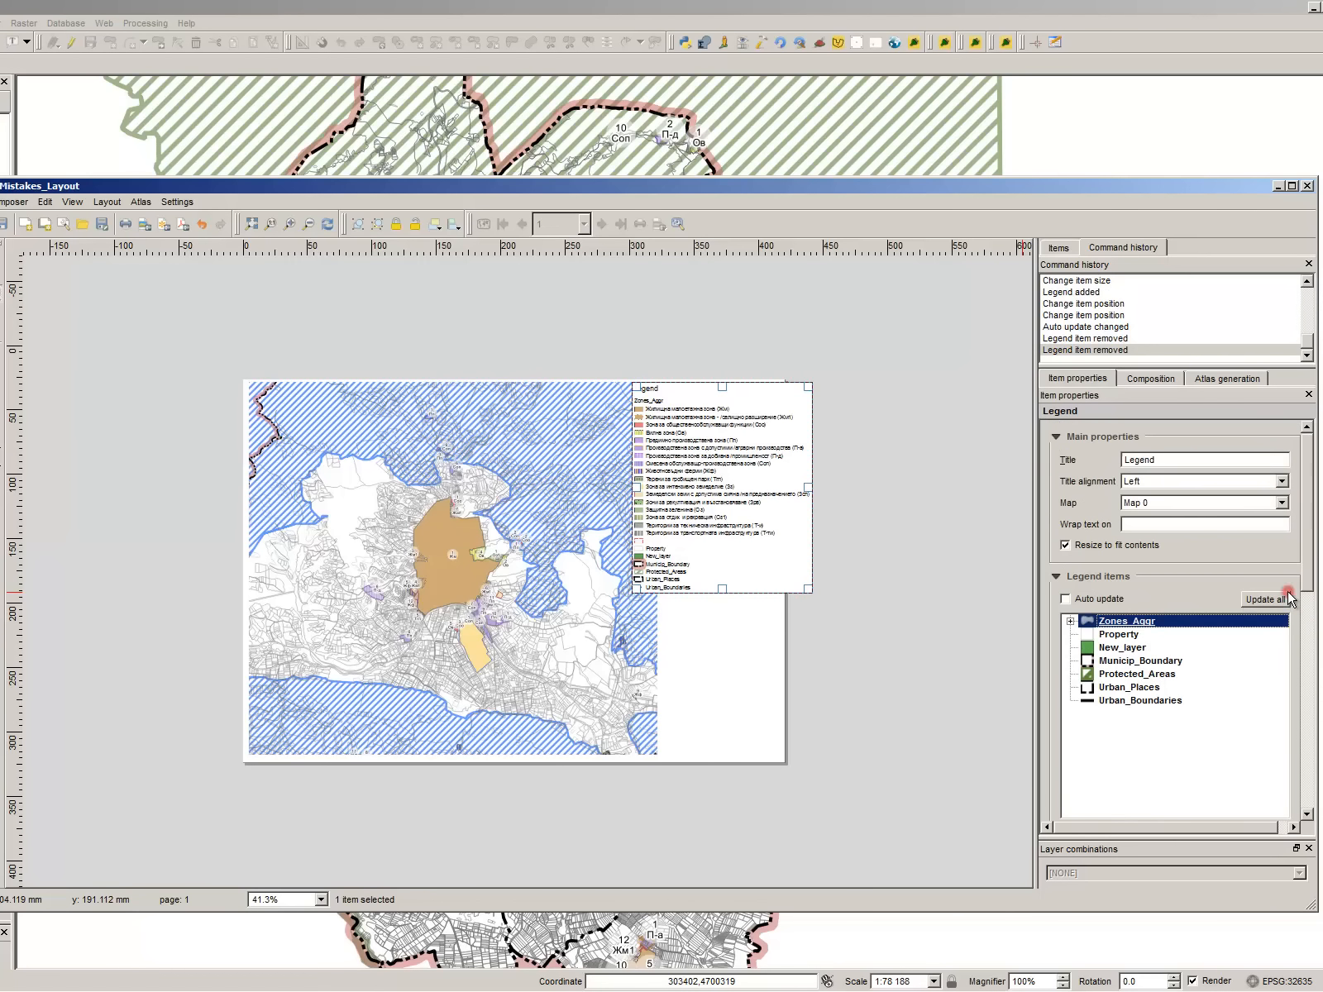
left_click(1178, 524)
type("/")
left_click_drag(708, 483, 734, 490)
- Clear the legend's title and move the legend up inside the page, overlapping the map's right edge slightly
double_click(1186, 462)
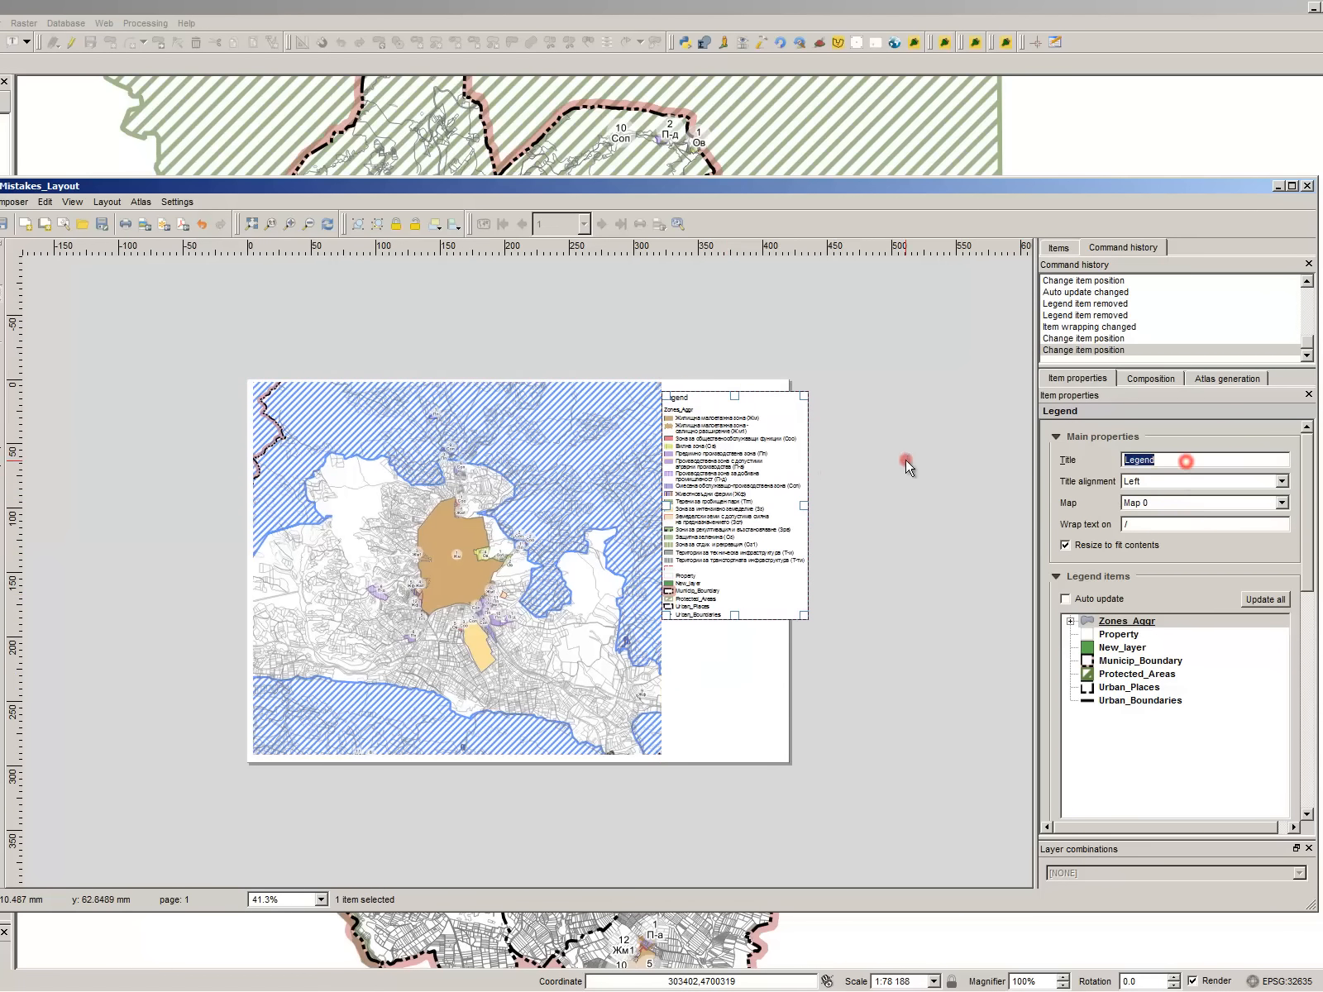
key("BackSpace")
left_click_drag(724, 493, 700, 485)
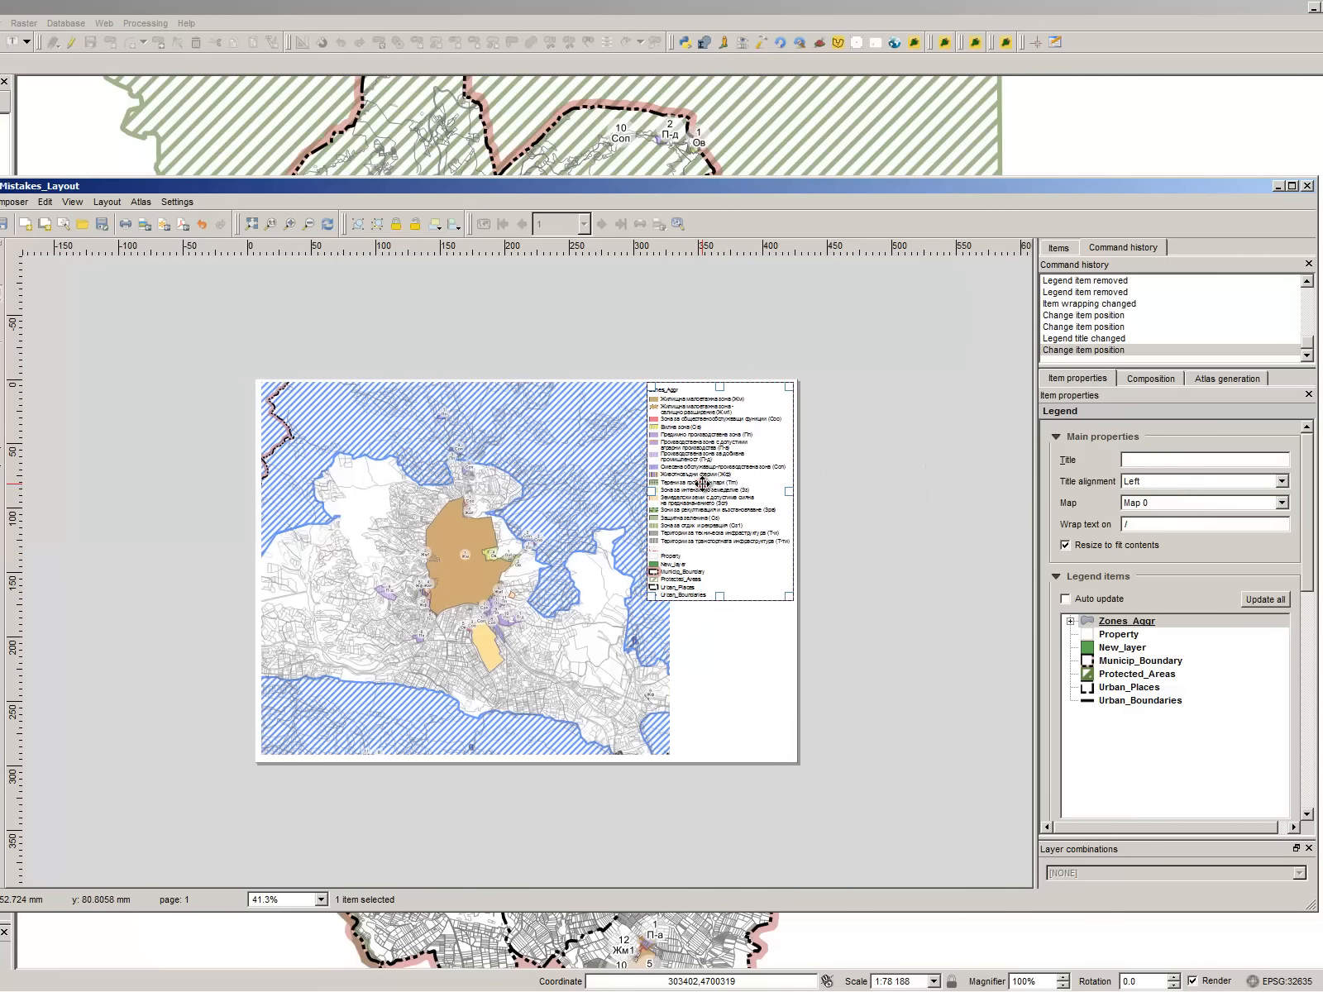
- Set the legend's symbol width to 10 mm and symbol height to 5 mm
left_click(1132, 635)
scroll(1068, 762, "down", 4)
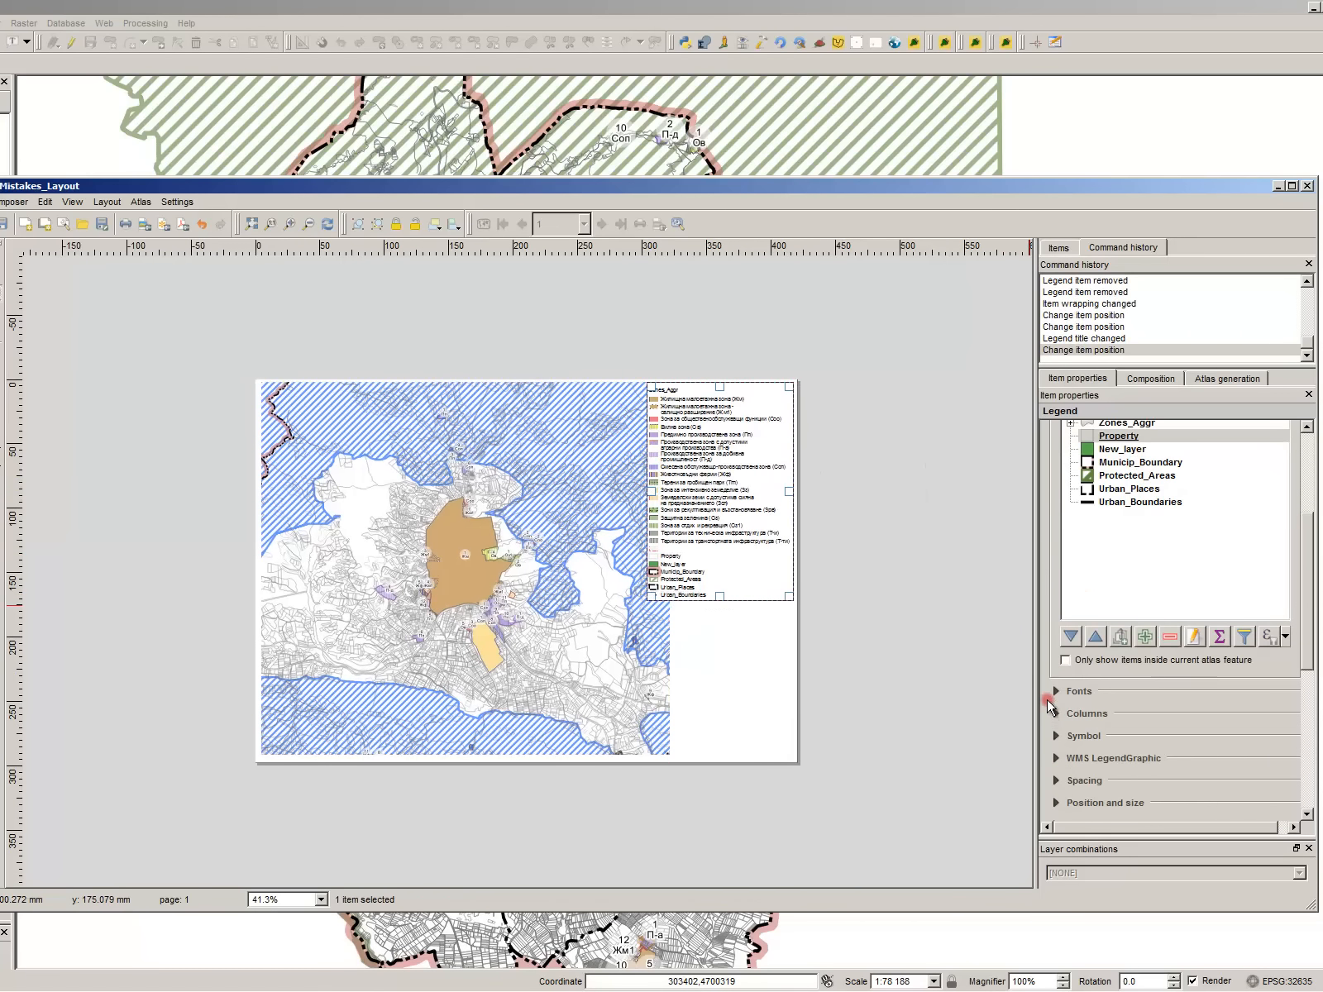
left_click(1056, 736)
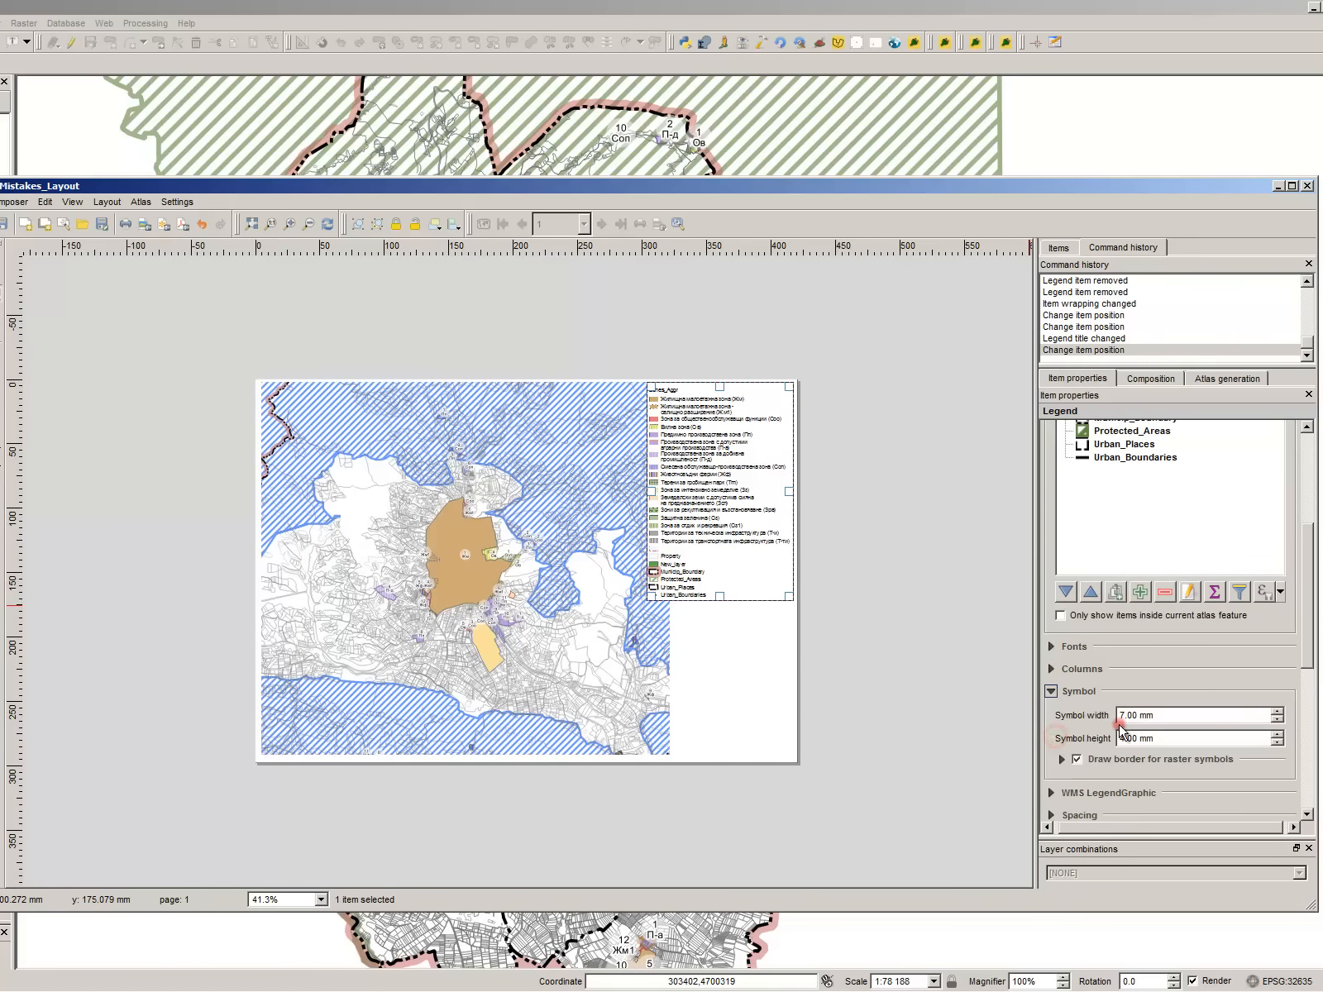
left_click_drag(1170, 713, 1113, 709)
type("10")
left_click_drag(1204, 735, 937, 734)
type("5")
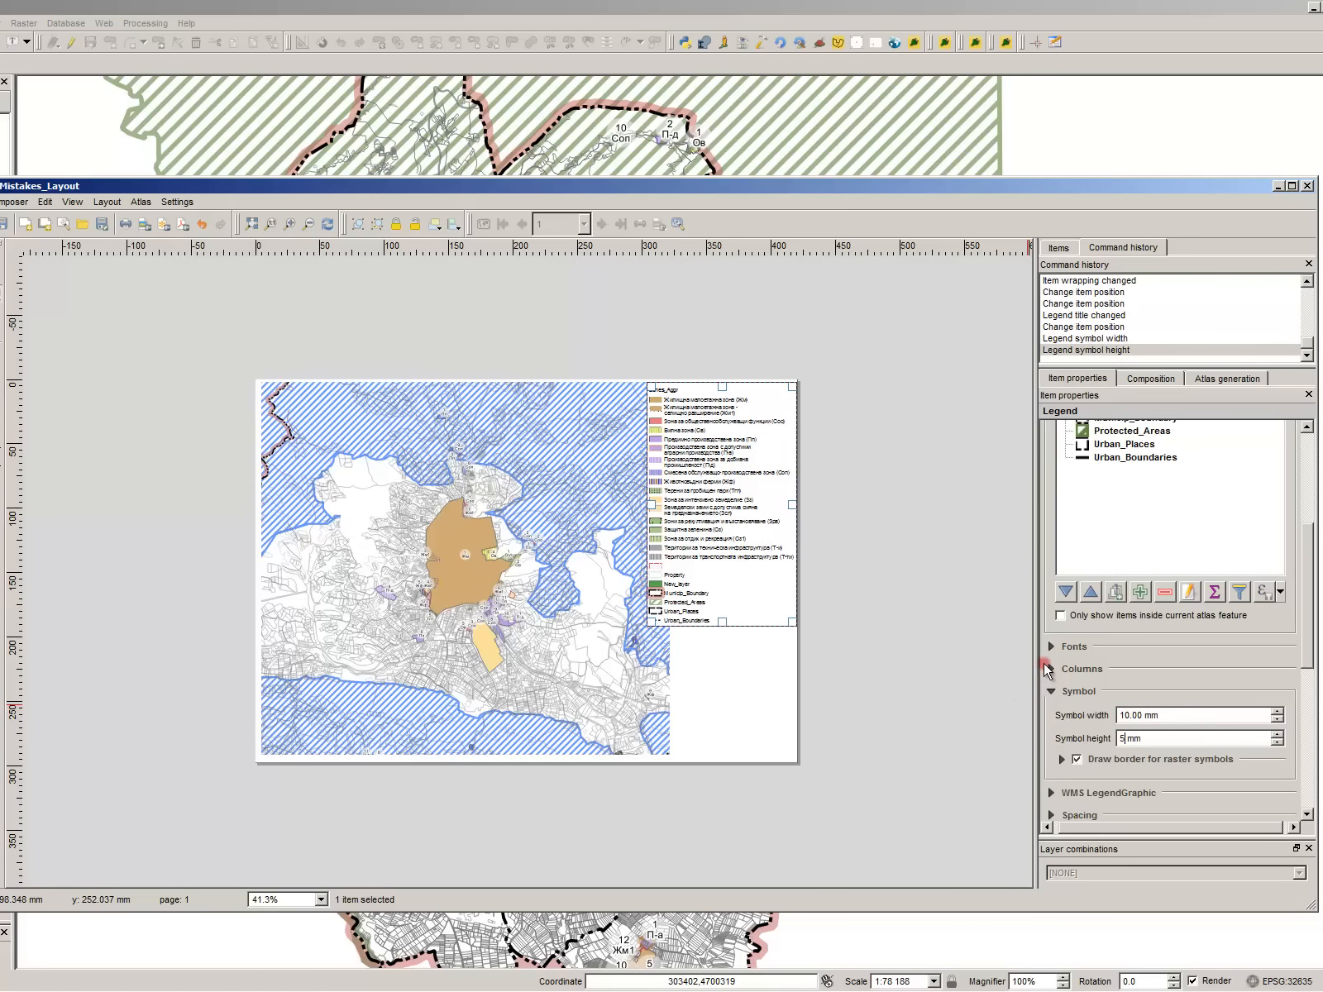
- Set the legend's item font size to 14 and make its group font bold
left_click(1051, 647)
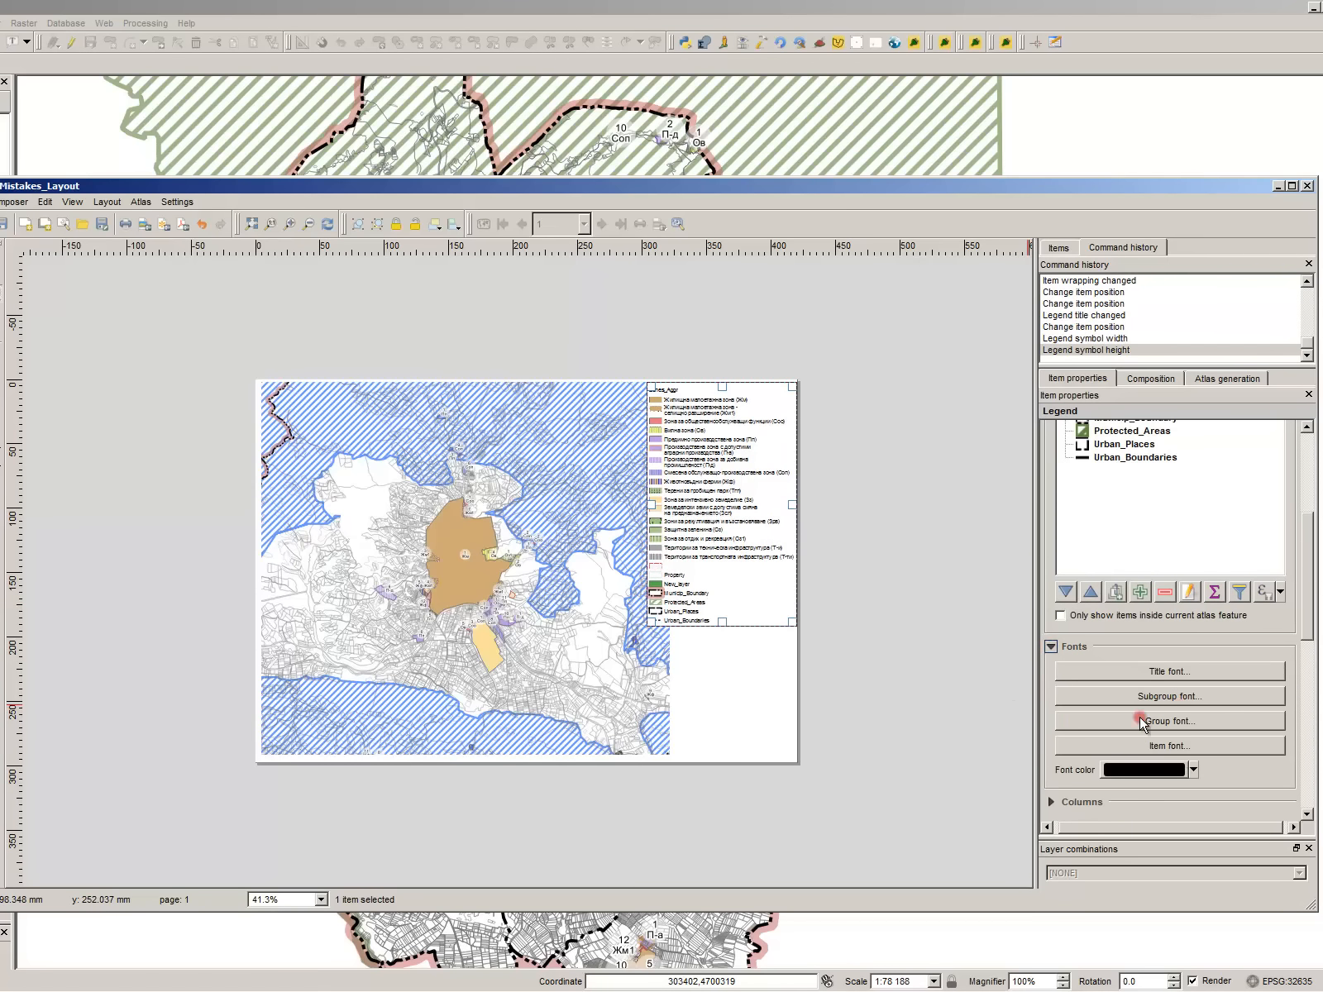
left_click(1126, 748)
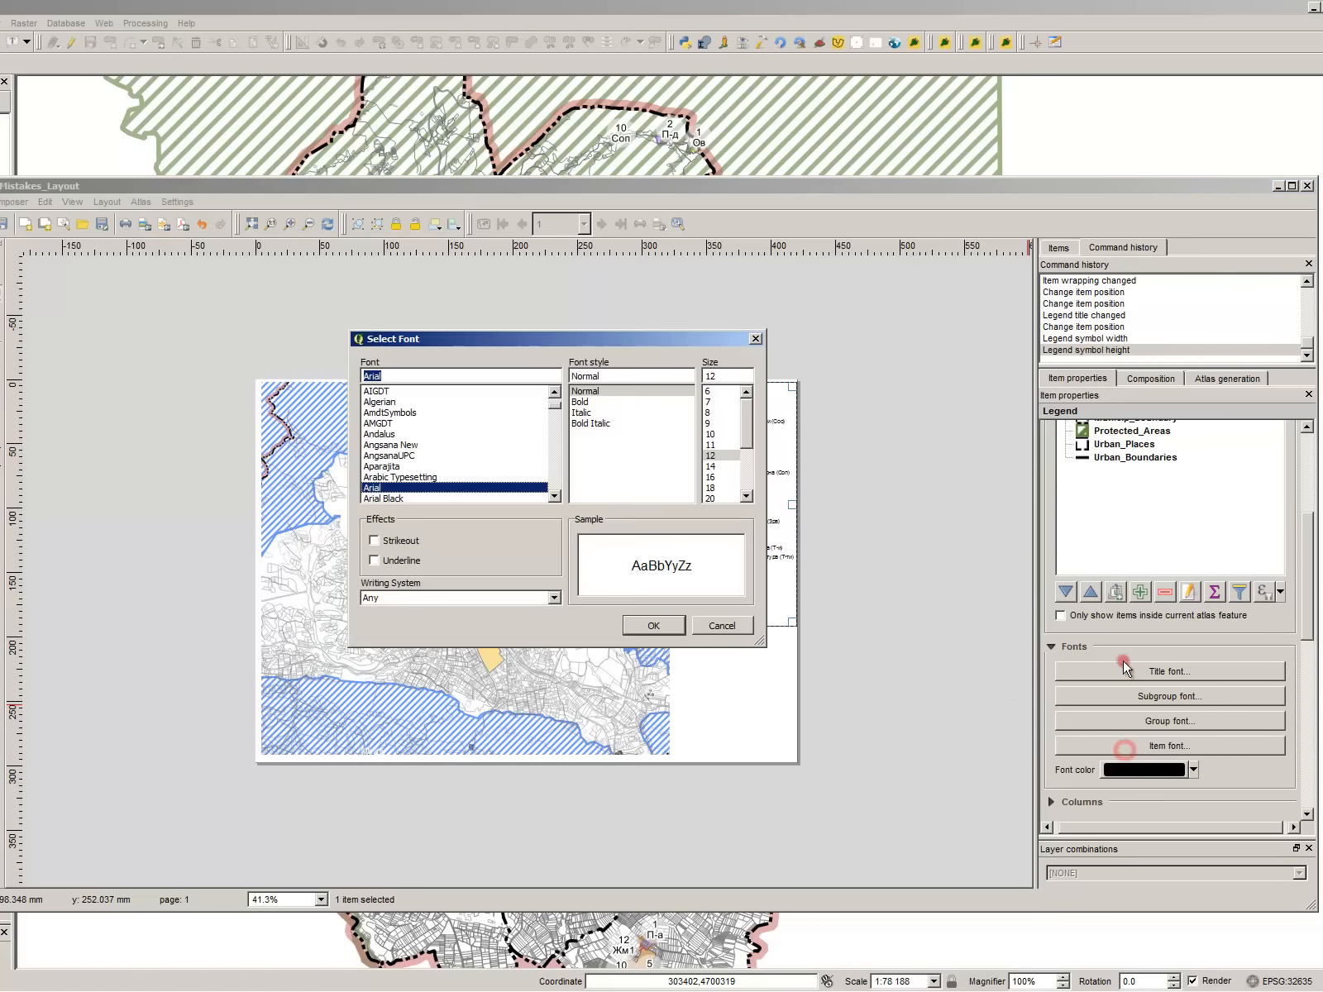
left_click(716, 467)
left_click(653, 626)
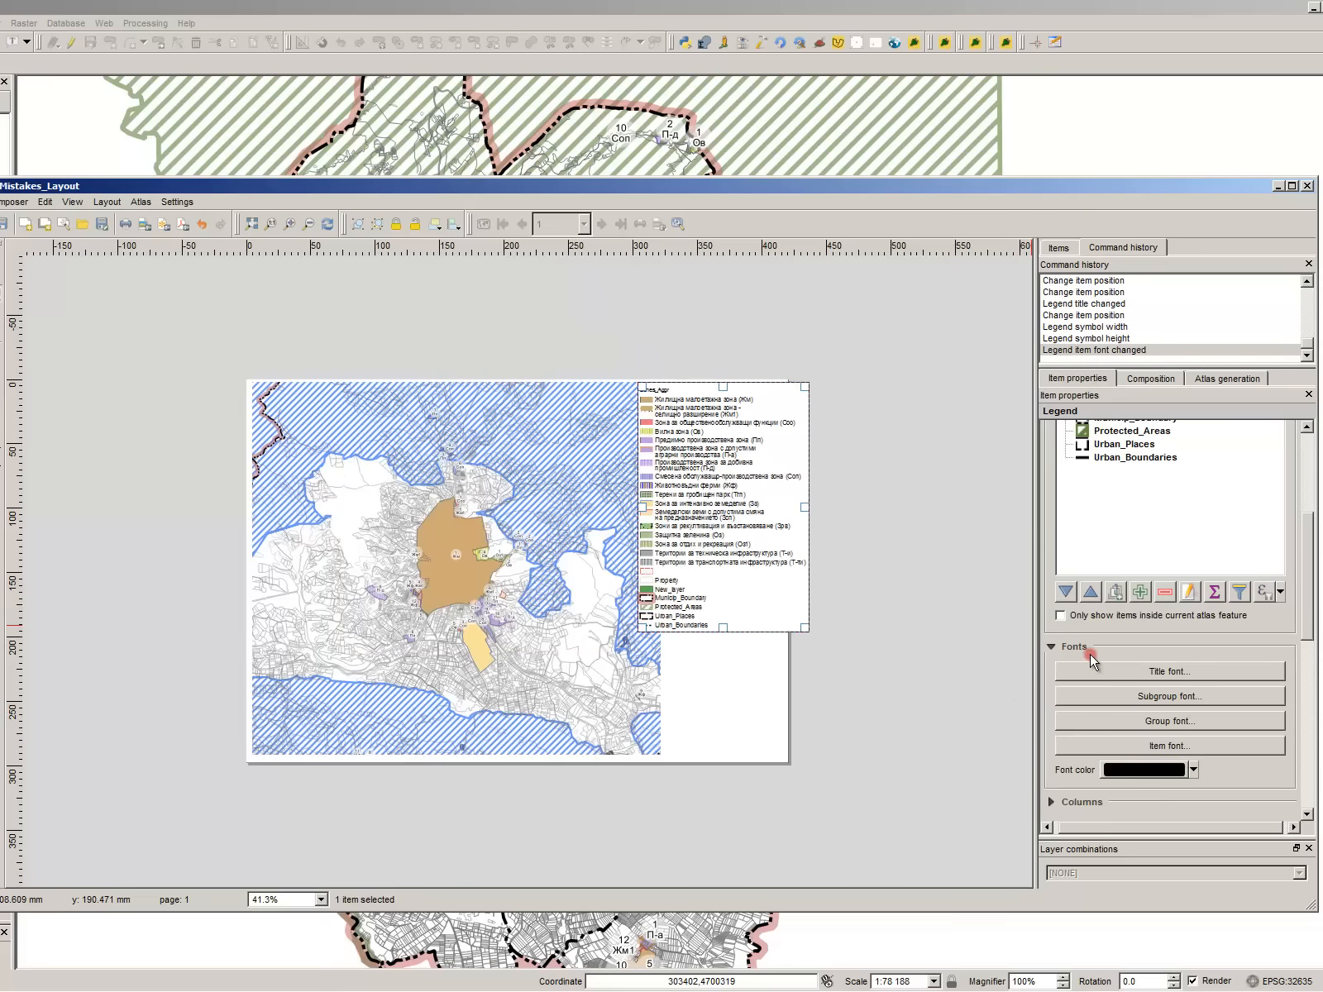
left_click(1138, 721)
left_click(711, 477)
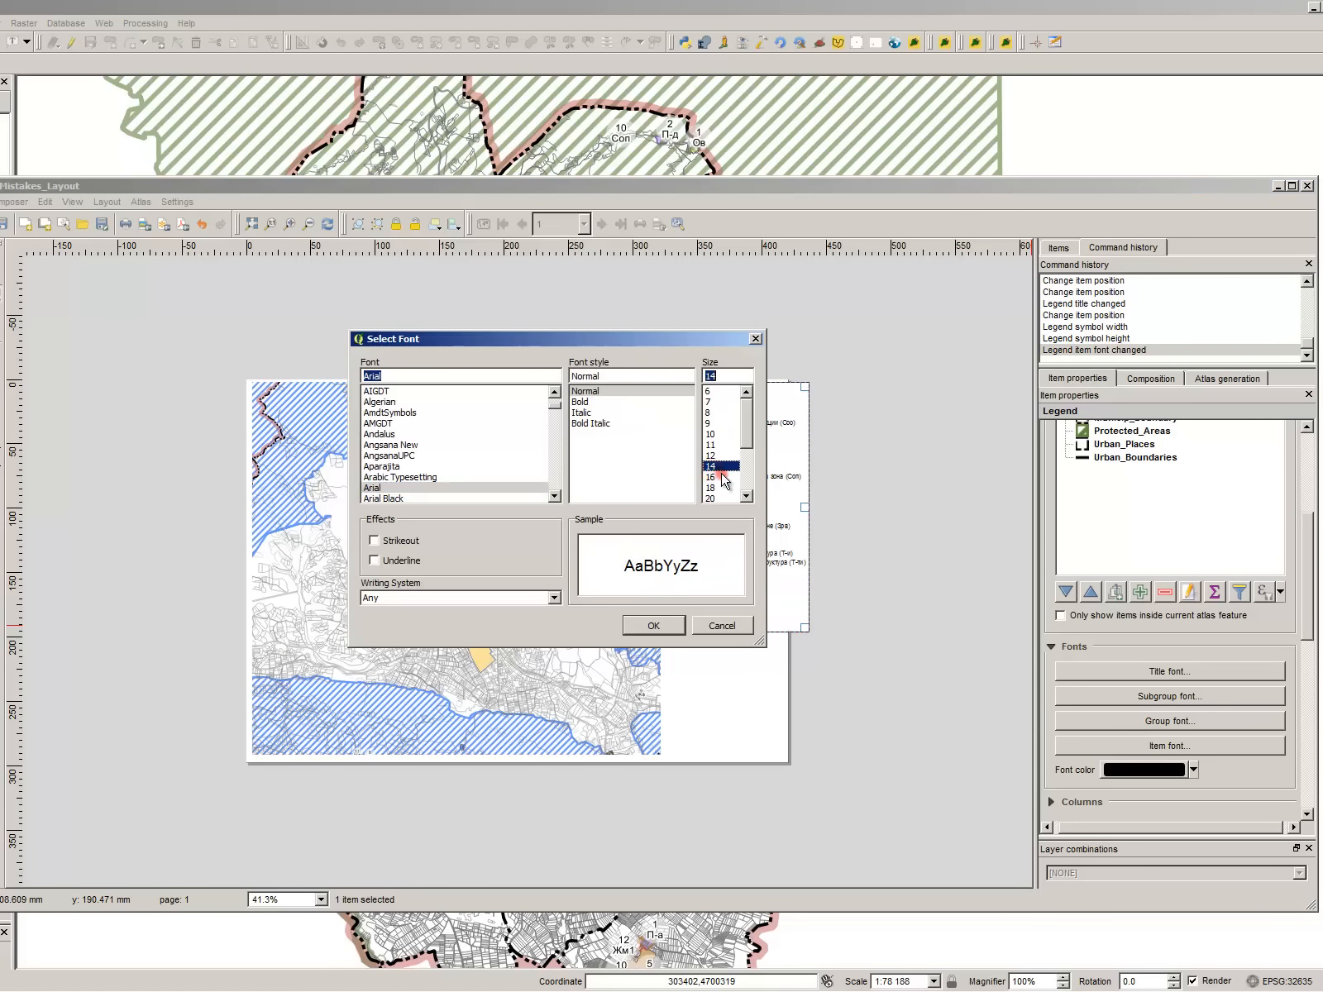
left_click(622, 402)
left_click(678, 624)
- Set the legend's subgroup and title fonts to bold, size 16
left_click(1121, 697)
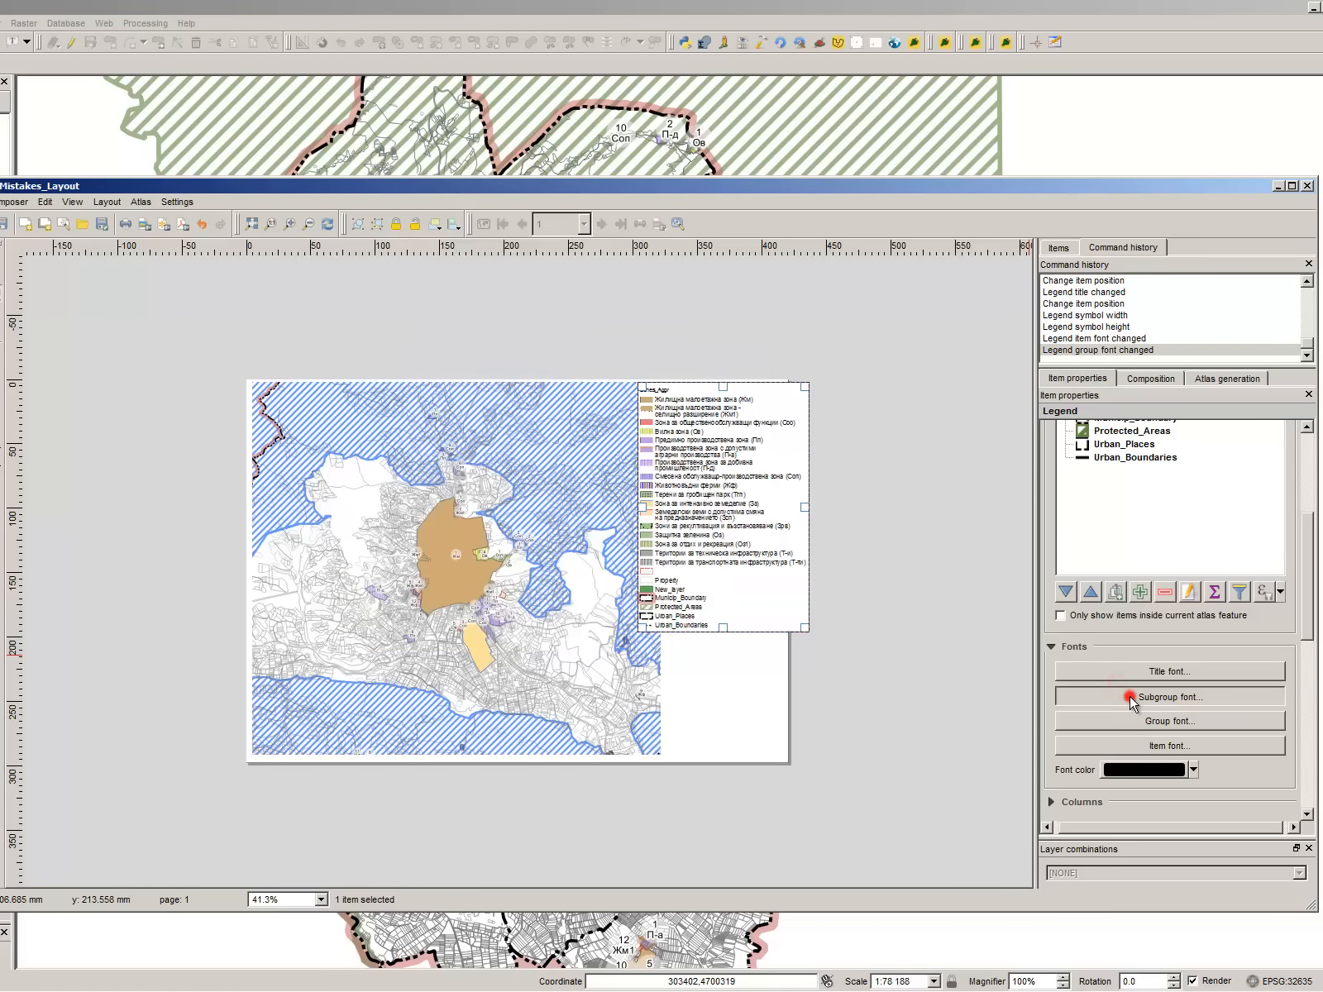
left_click(711, 477)
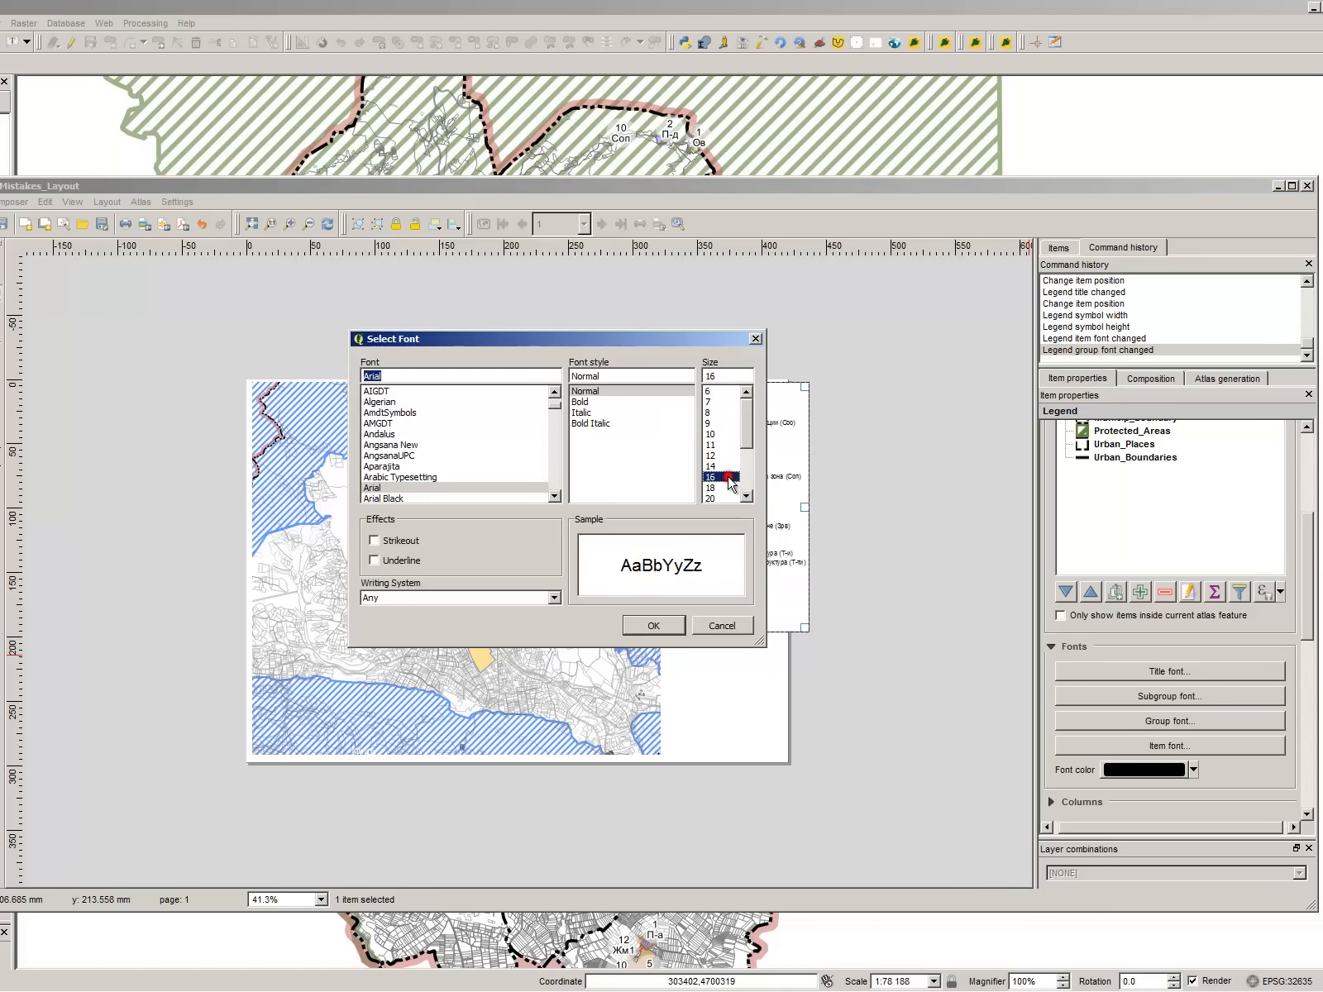
left_click(623, 402)
left_click(677, 626)
left_click(1196, 670)
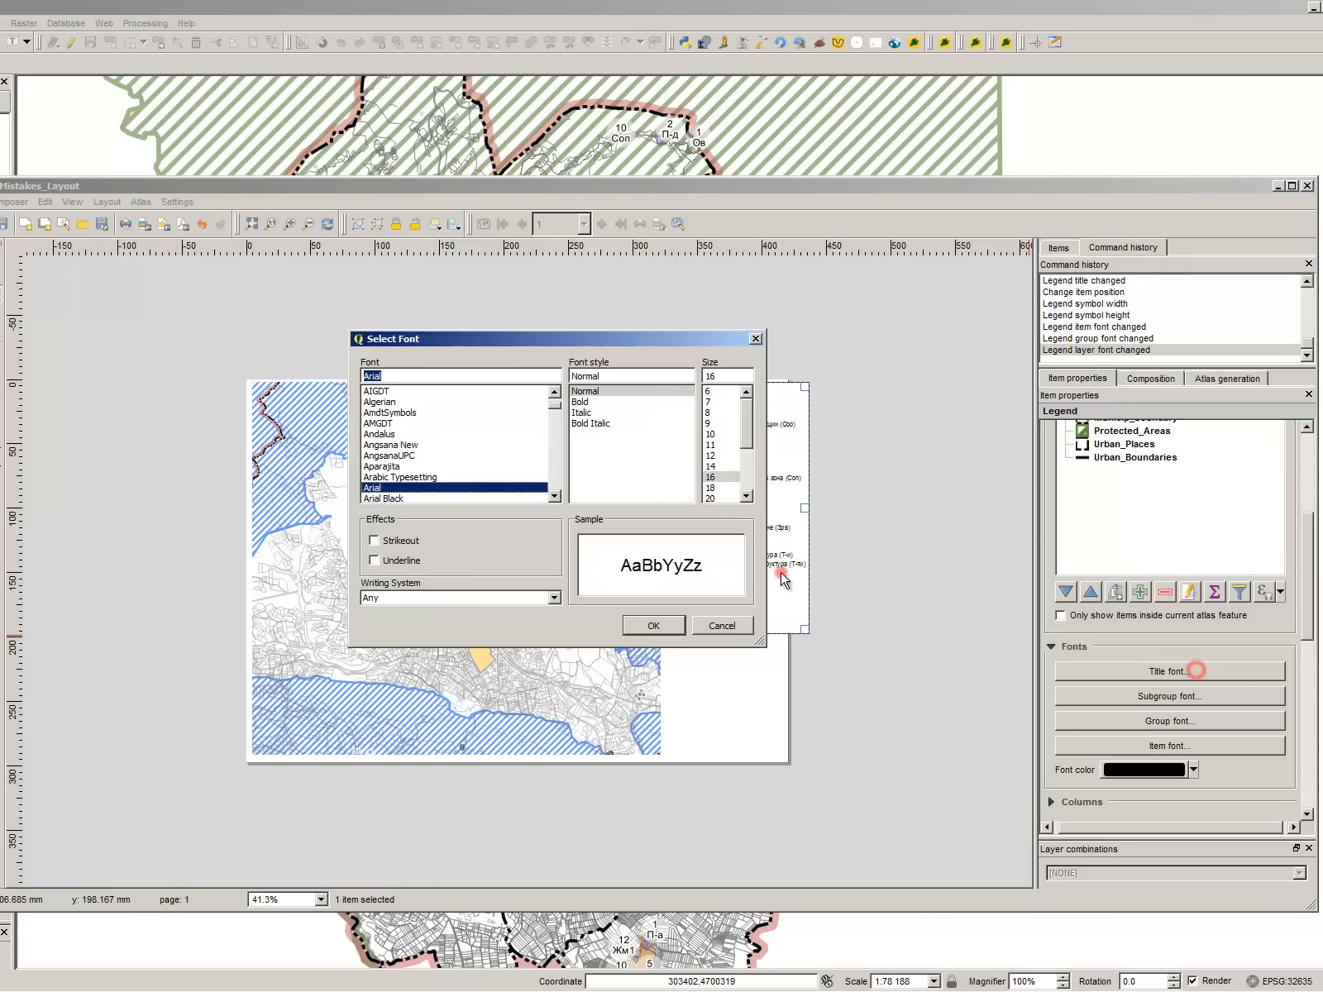
left_click(720, 478)
left_click(635, 403)
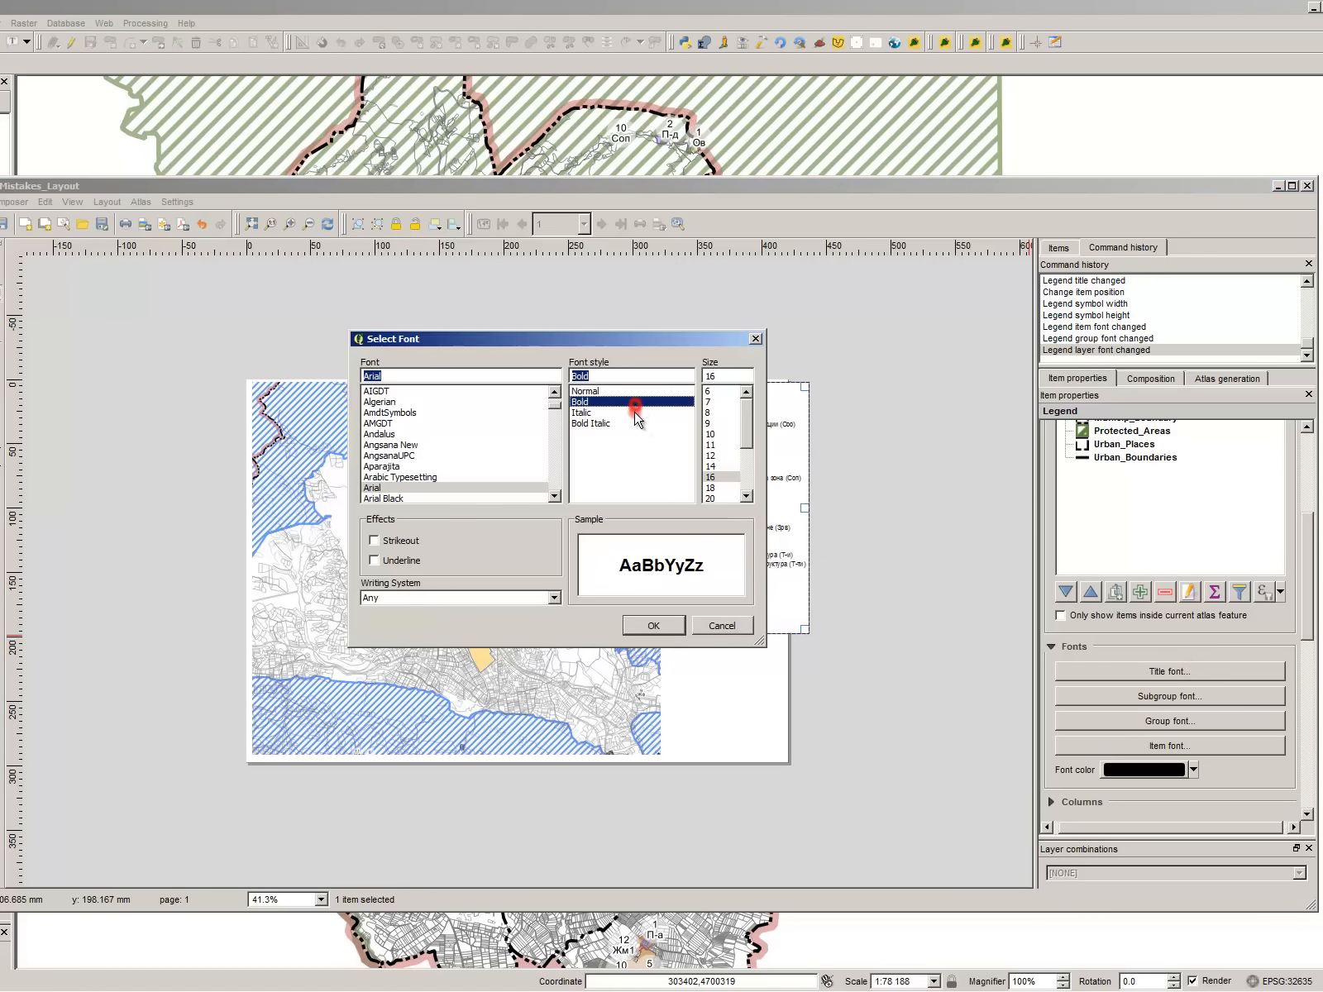
left_click(655, 626)
- Reposition the enlarged legend so that it fits in the page's upper-right corner, and keep it selected
left_click_drag(749, 516, 729, 516)
left_click_drag(754, 523, 758, 531)
left_click(849, 536)
scroll(759, 496, "up", 1)
left_click(756, 494)
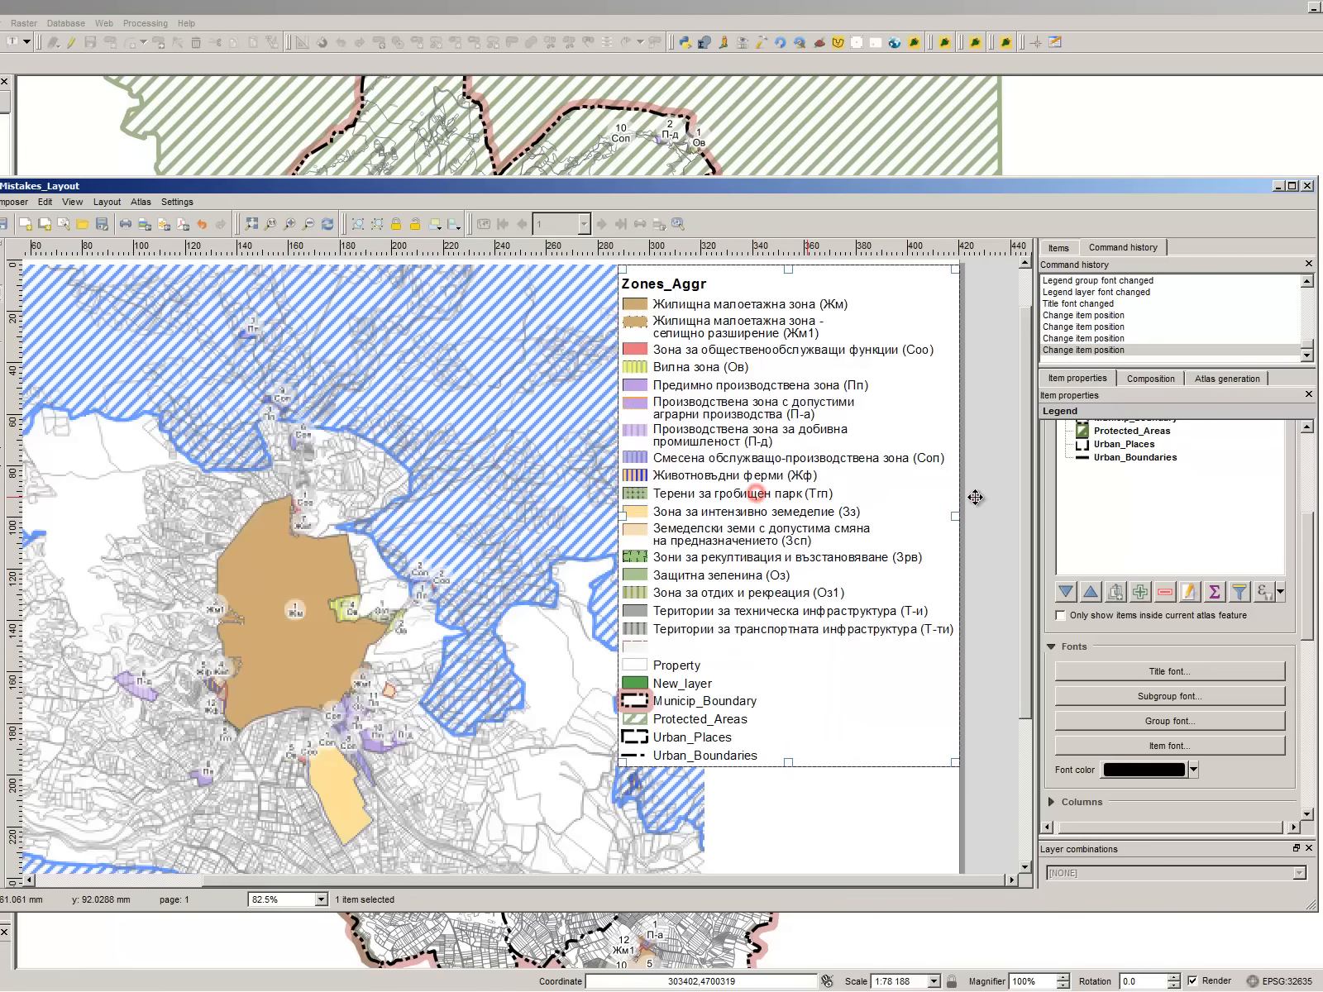
- Remove the New_layer entry from the legend
left_click(1235, 503)
left_click(1186, 459)
scroll(1198, 520, "up", 1)
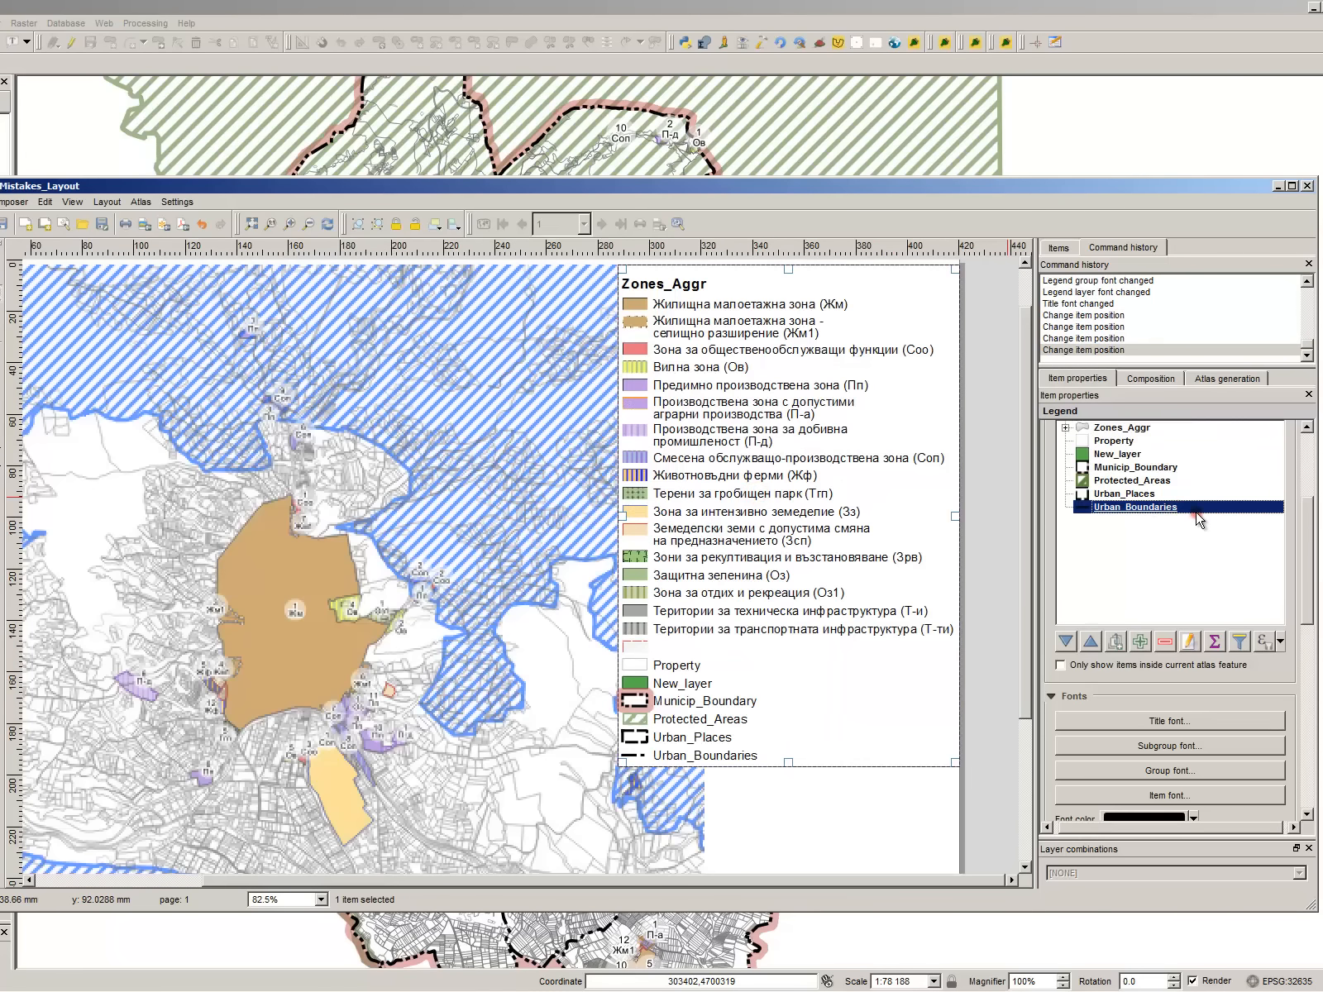
left_click(1139, 455)
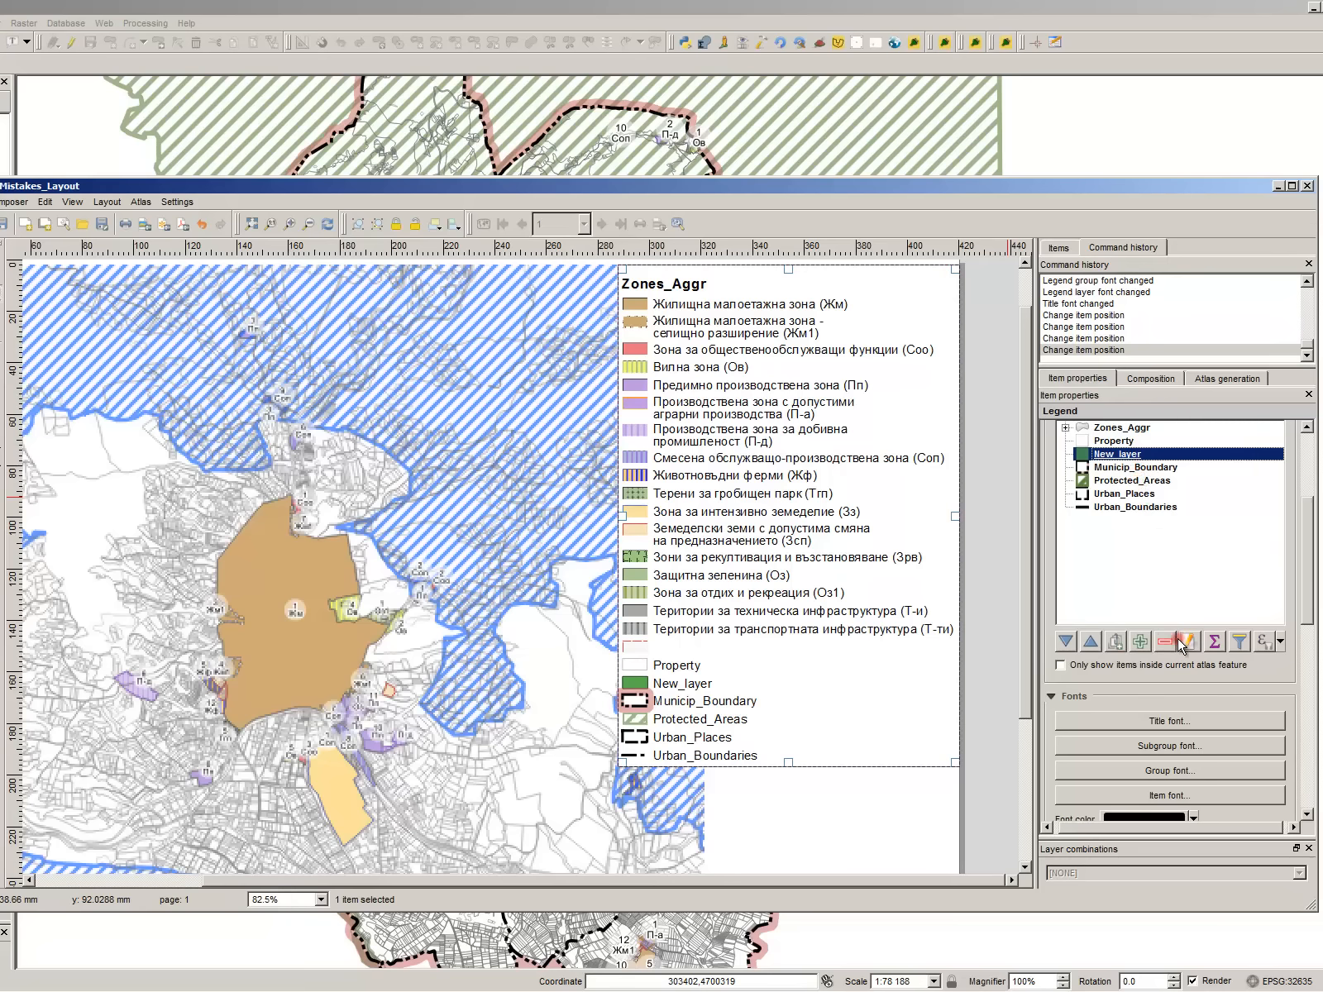
left_click(1167, 642)
- Remove the unlabeled last category of Zones_Aggr from the legend
left_click(1153, 453)
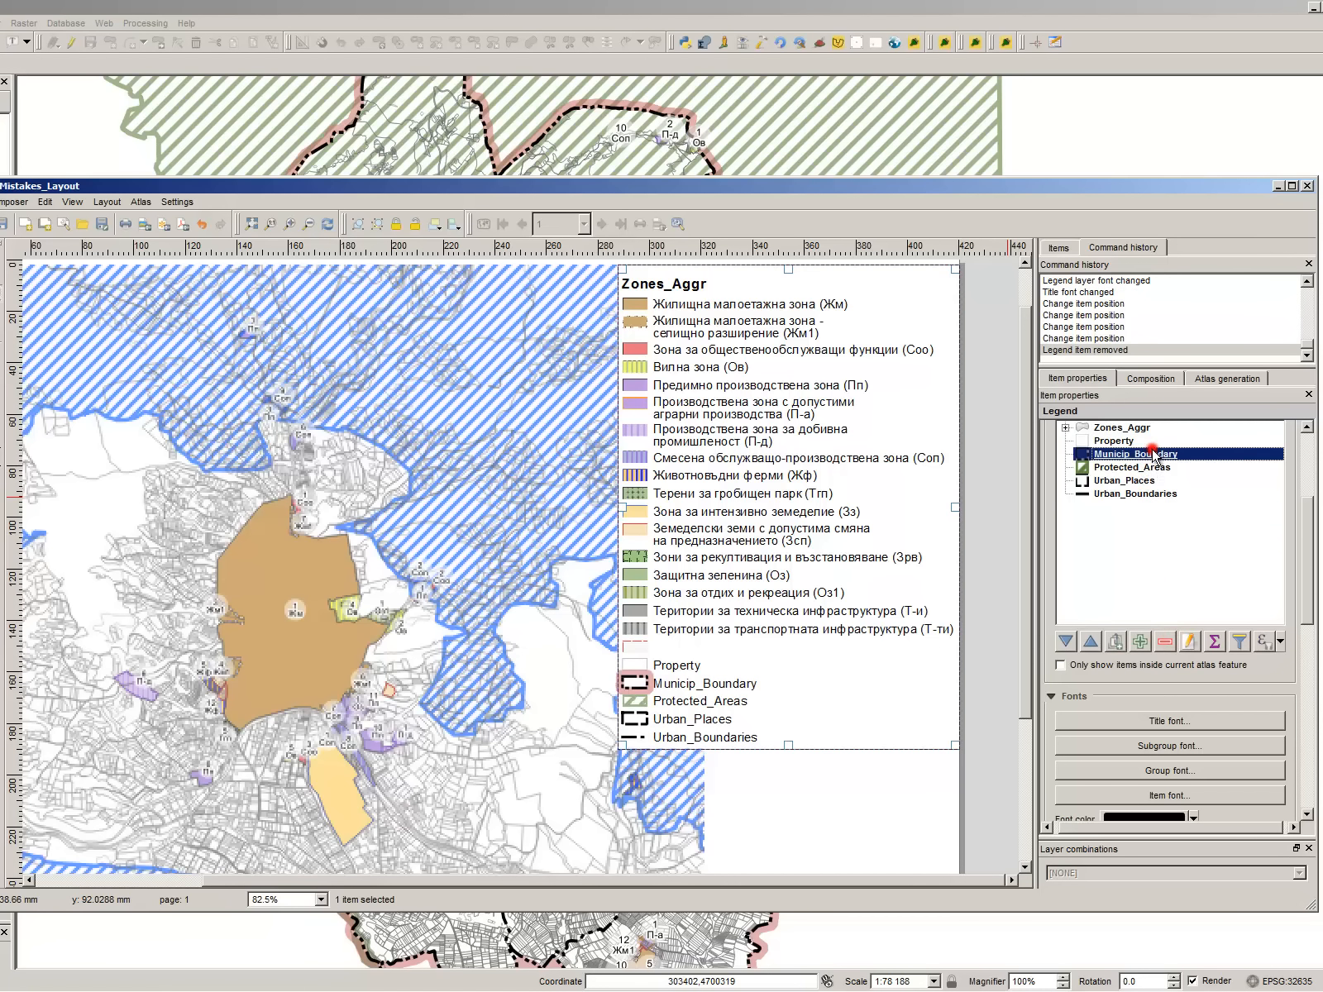
left_click(1149, 494)
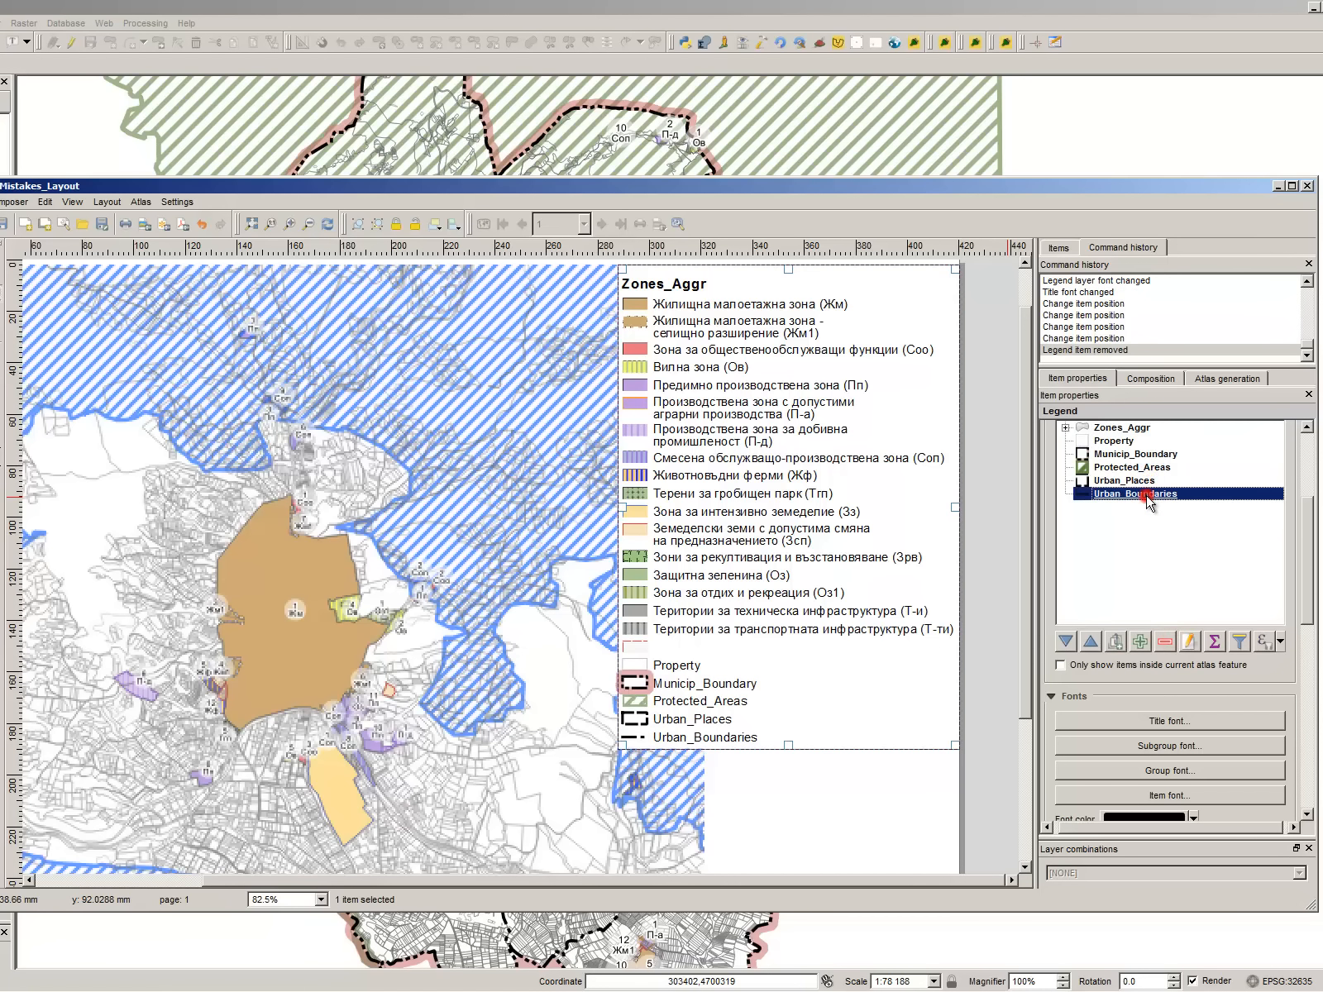
left_click(1157, 443)
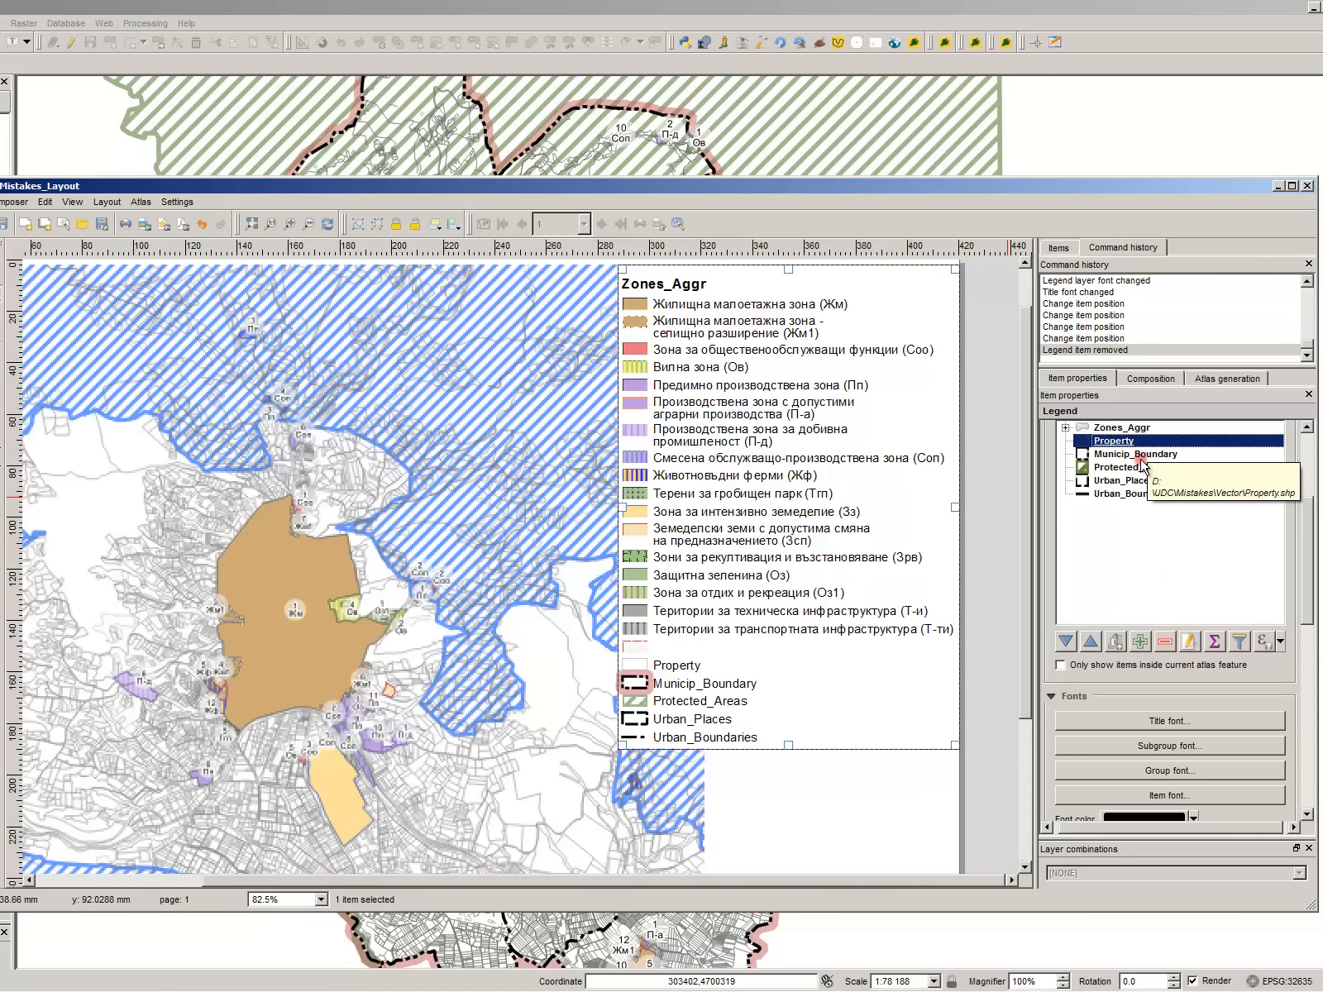
scroll(1044, 488, "up", 2)
left_click(1068, 526)
scroll(1175, 633, "down", 3)
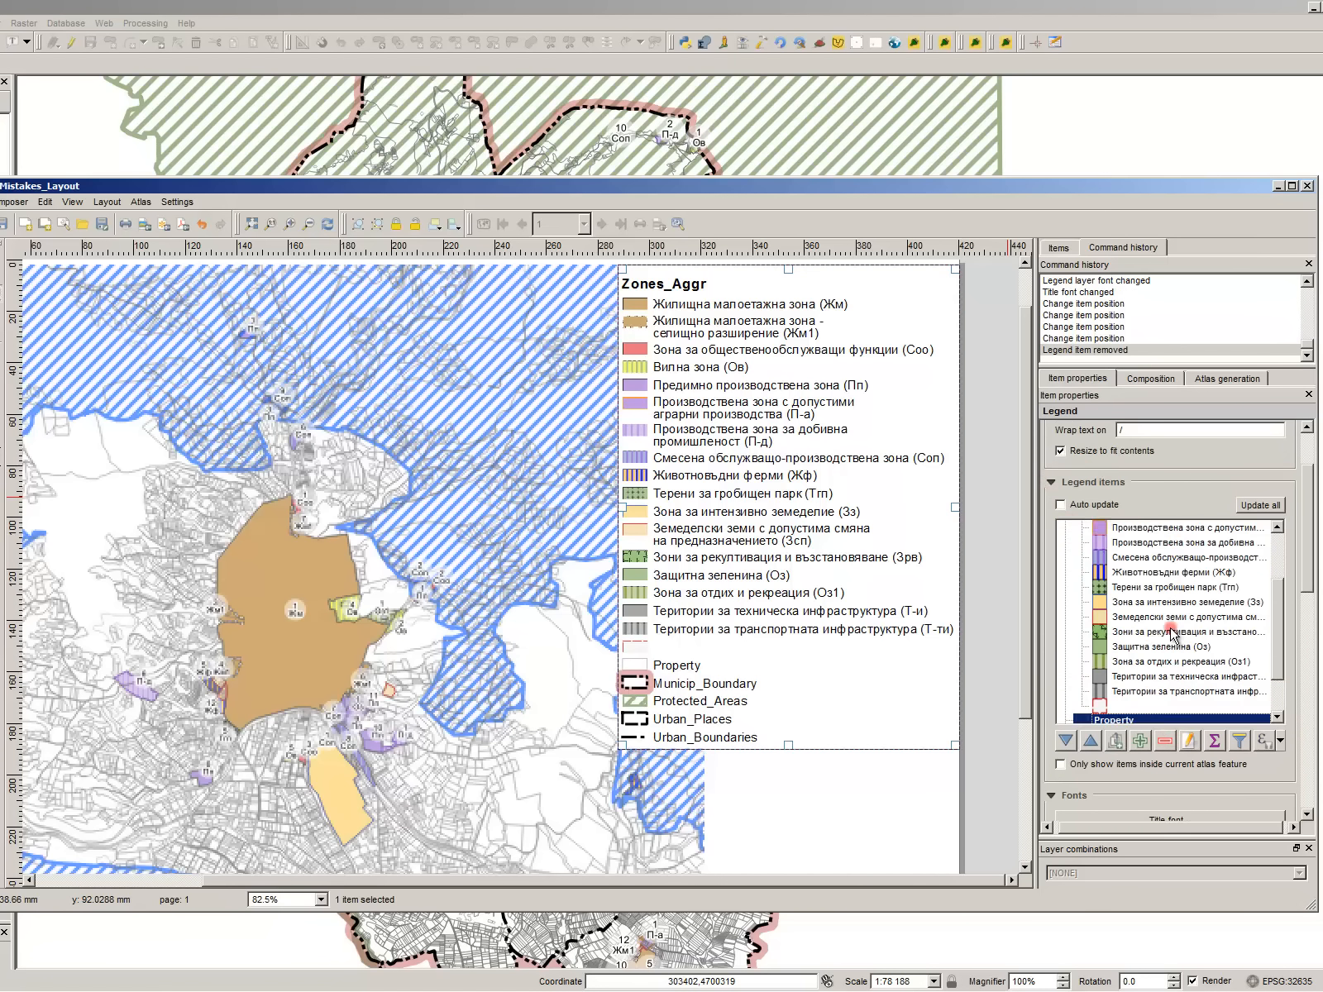
left_click(1158, 659)
left_click(1166, 741)
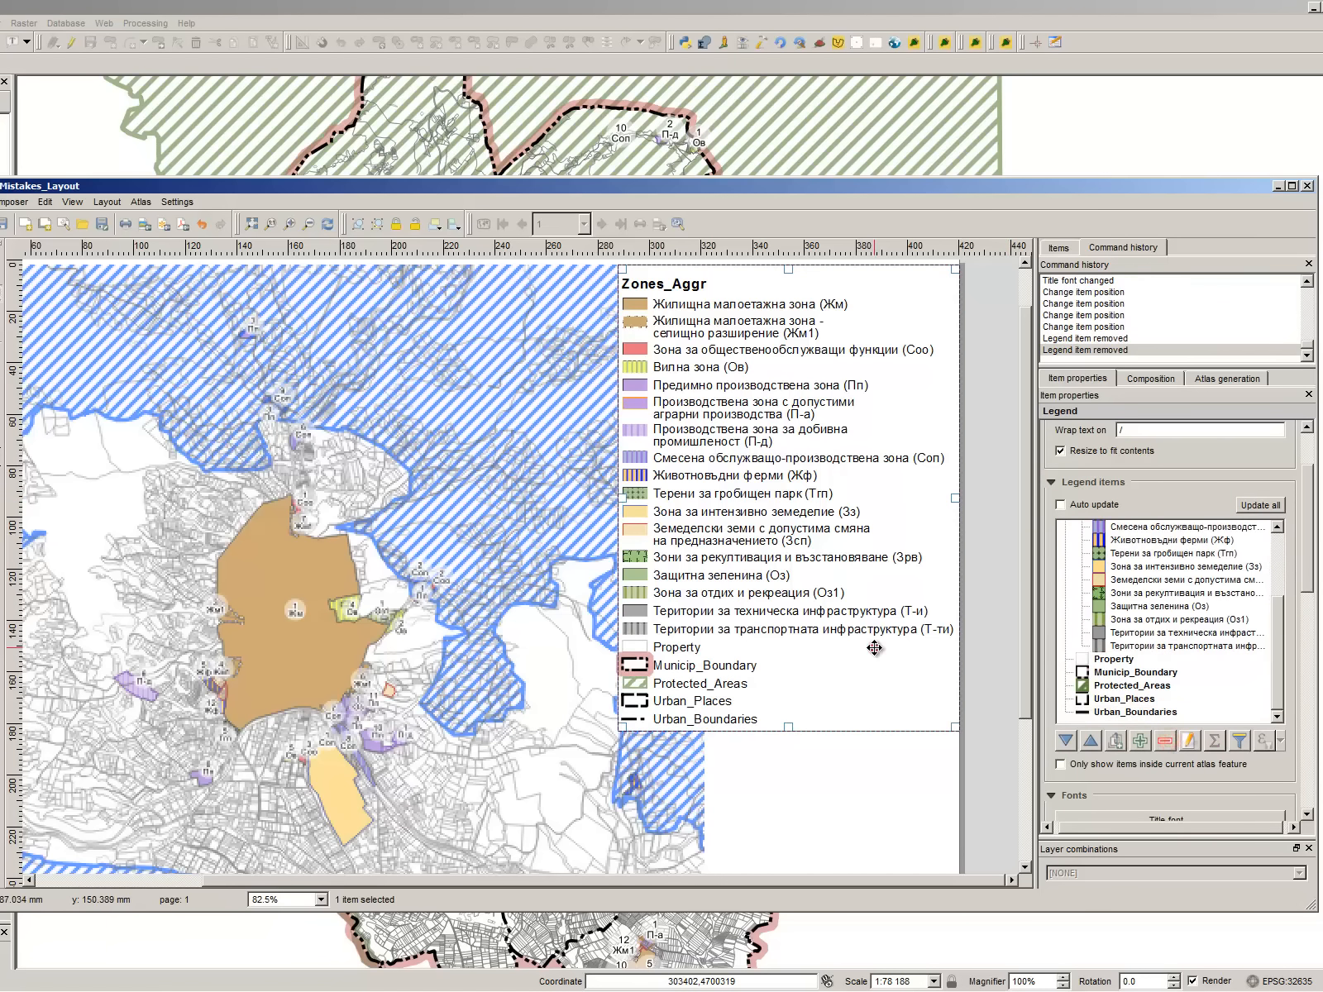
- Move the legend off the map, just beyond its right edge and aligned with the map's top
scroll(639, 502, "down", 1)
left_click_drag(721, 478, 717, 478)
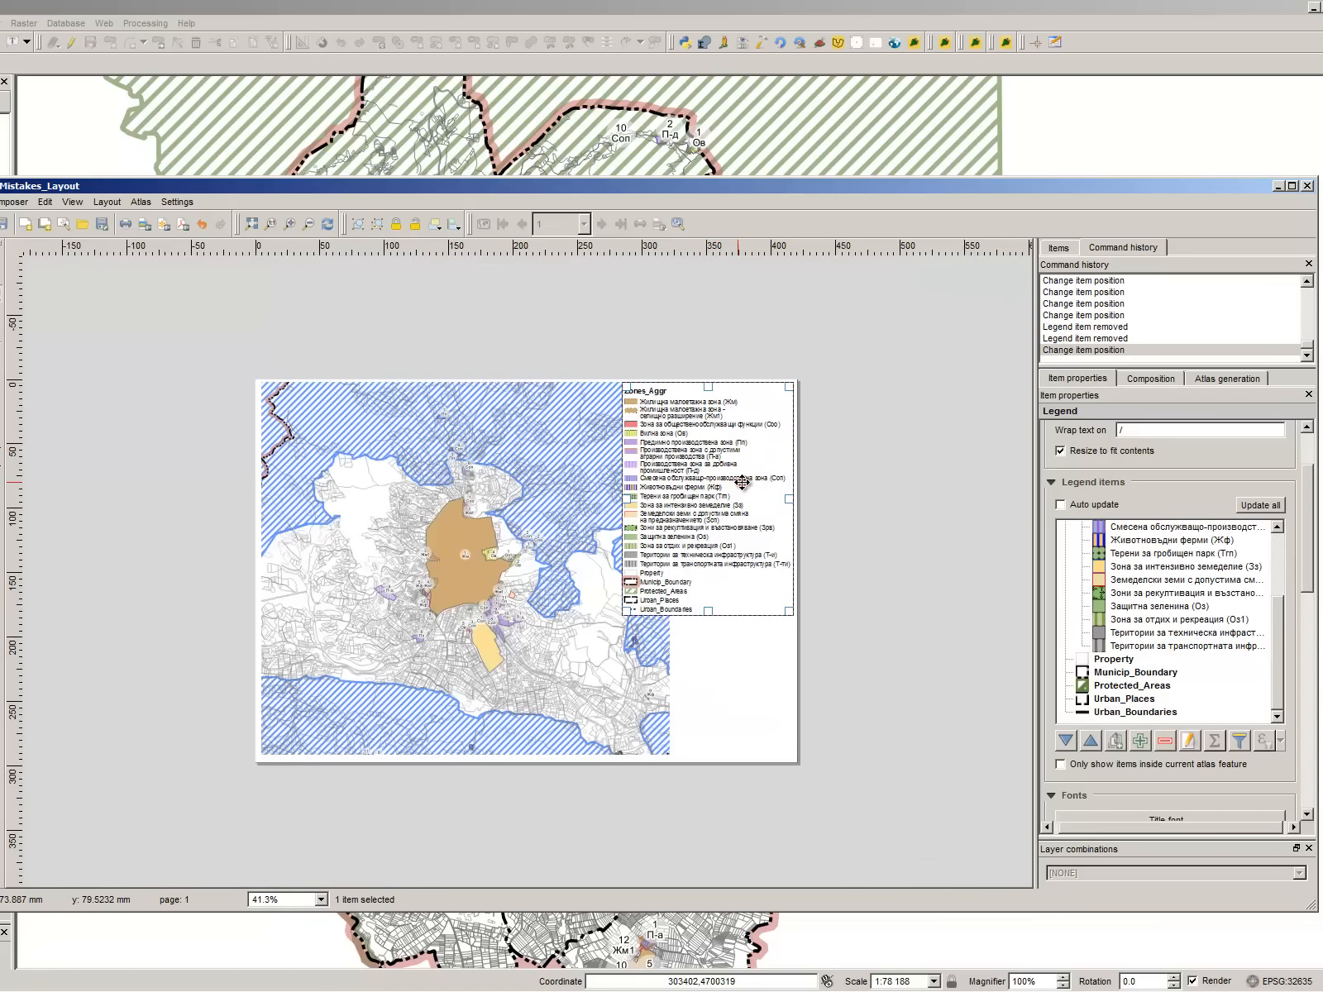
left_click(509, 595)
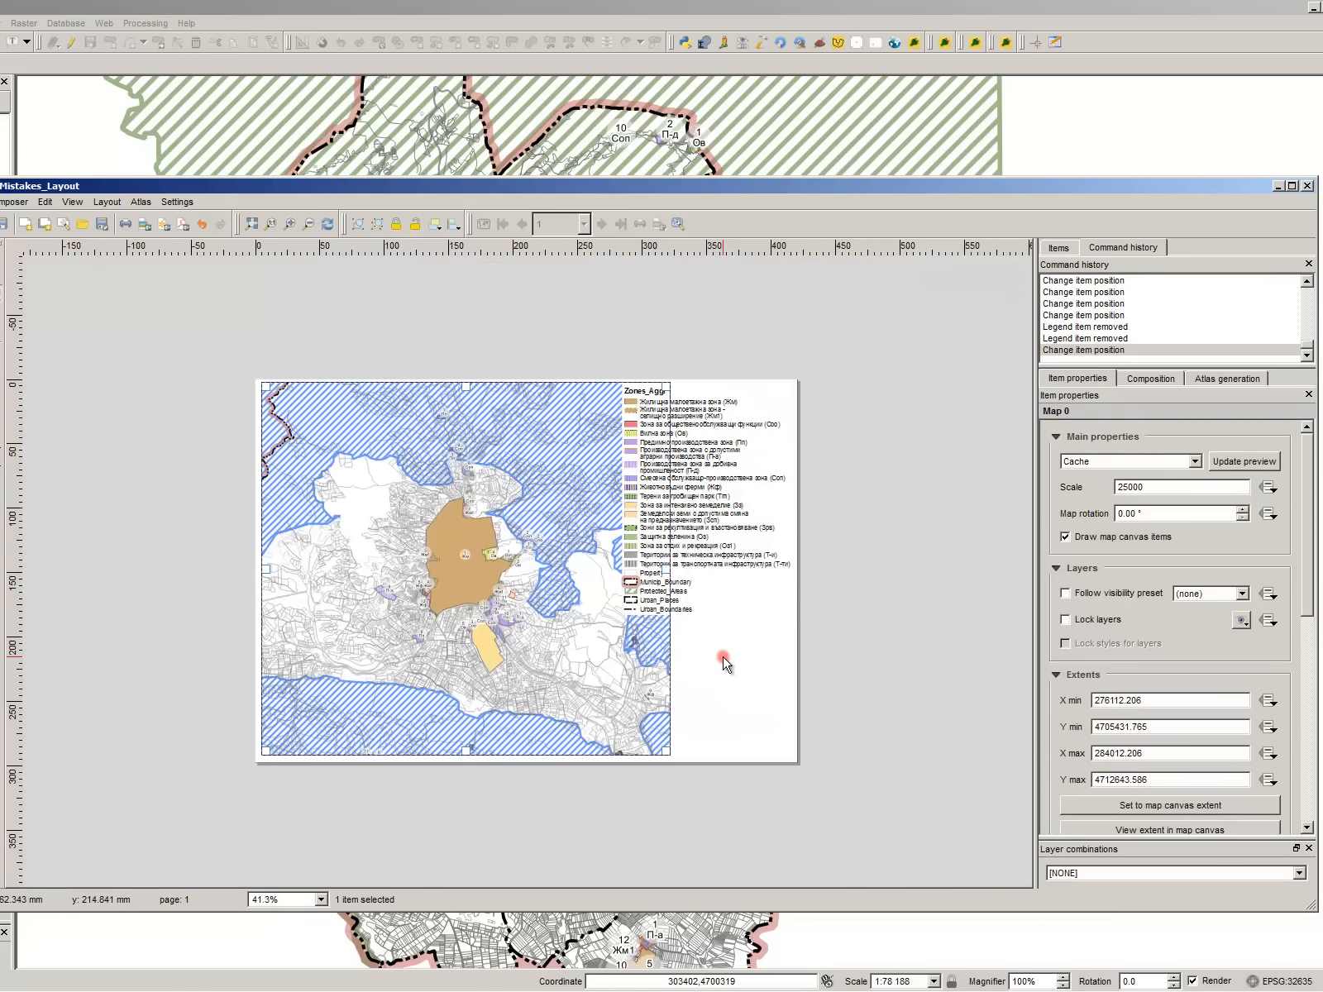
left_click_drag(728, 529, 776, 528)
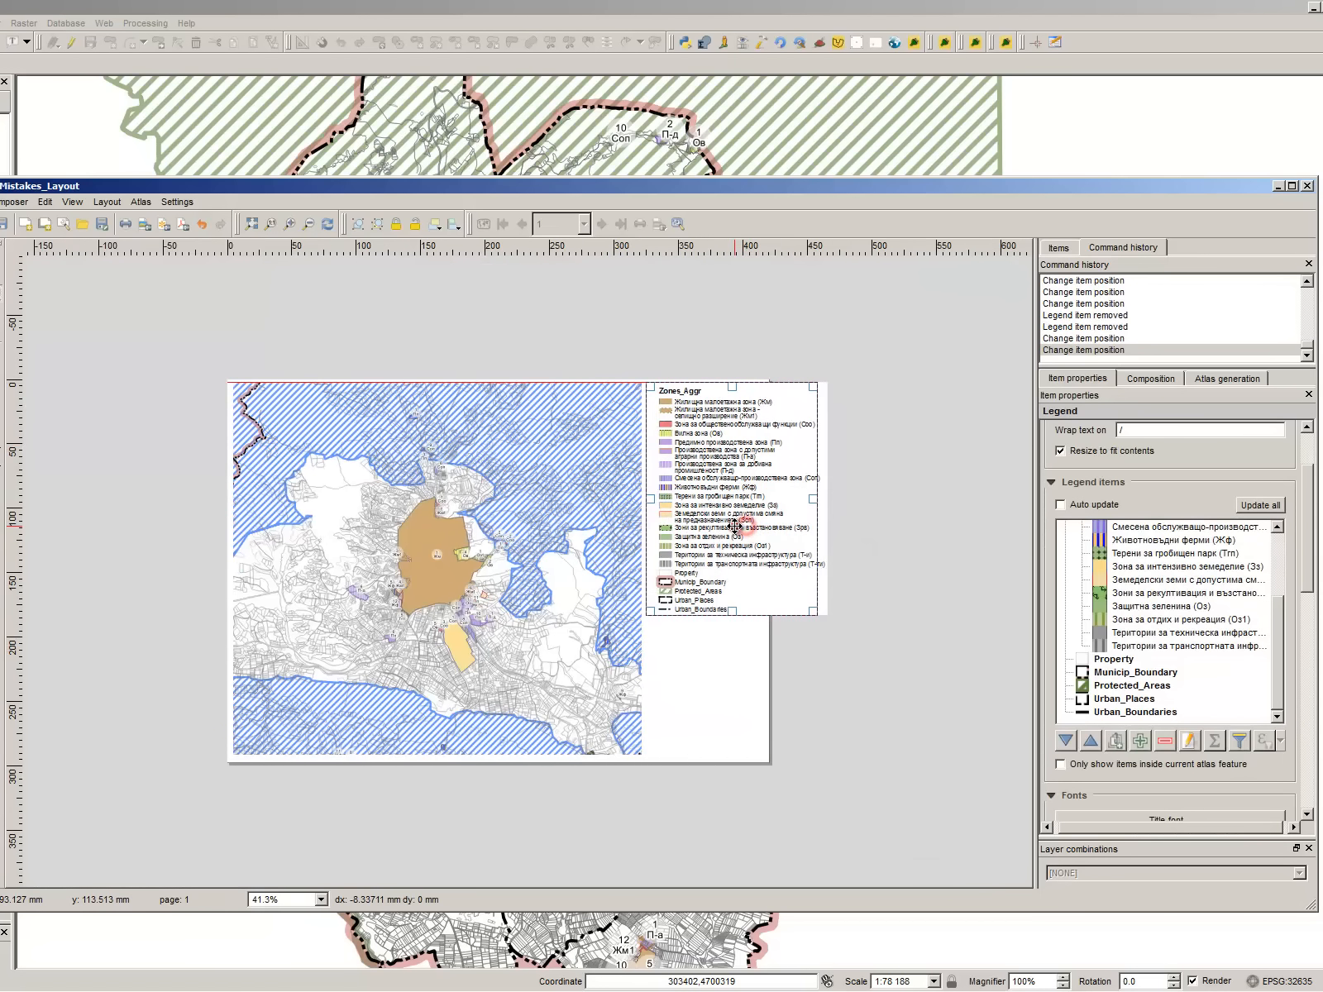
- Add a scale bar for Map 0 below the legend, near the page's lower-right corner
scroll(863, 731, "up", 1)
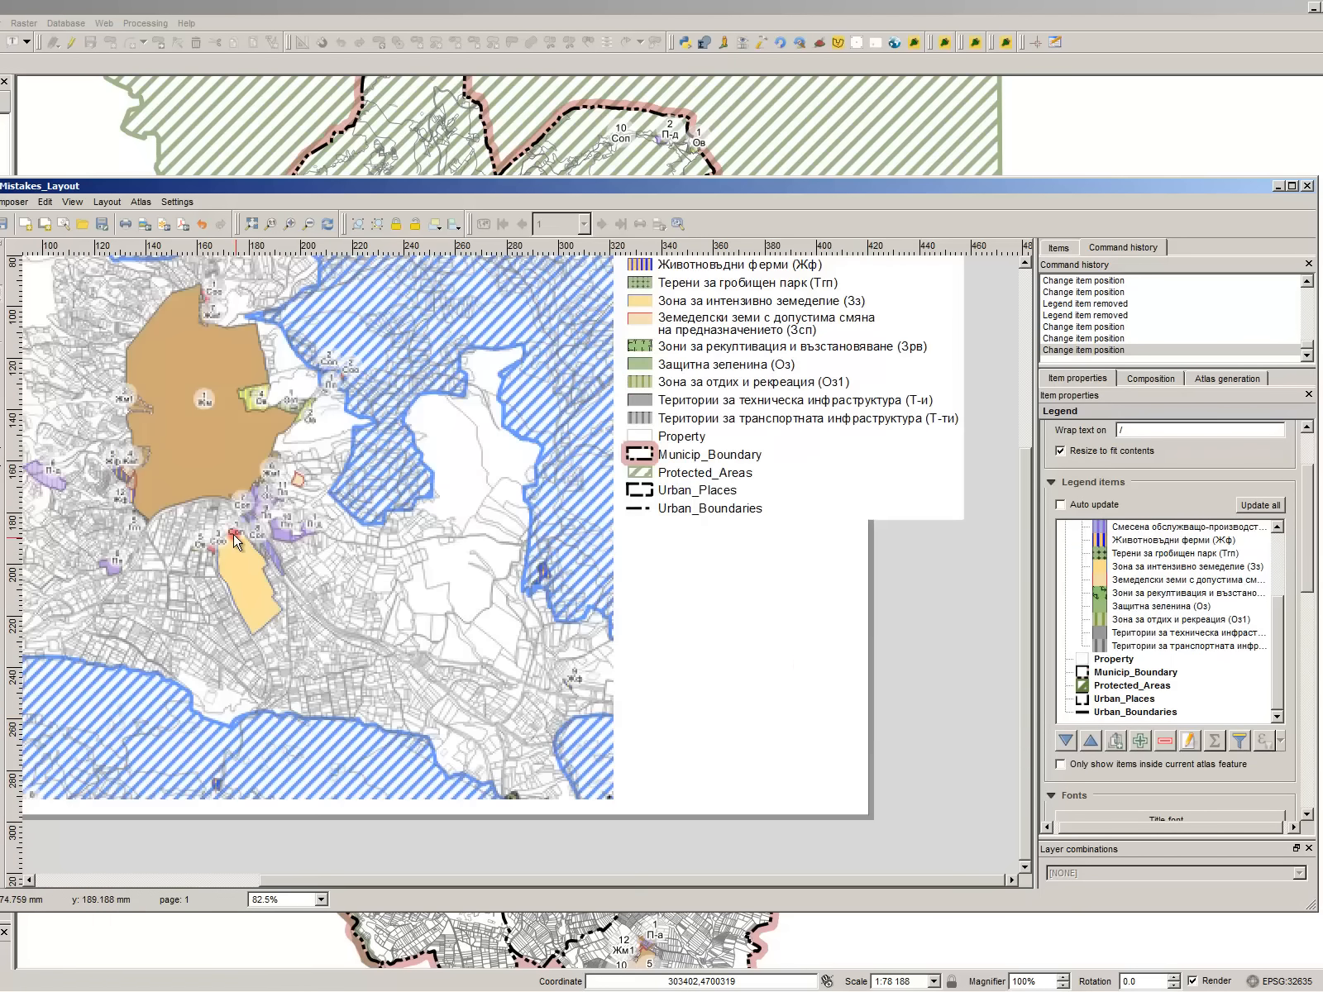
scroll(218, 476, "down", 1)
scroll(859, 744, "up", 1)
scroll(856, 744, "up", 1)
scroll(646, 493, "down", 1)
left_click(693, 763)
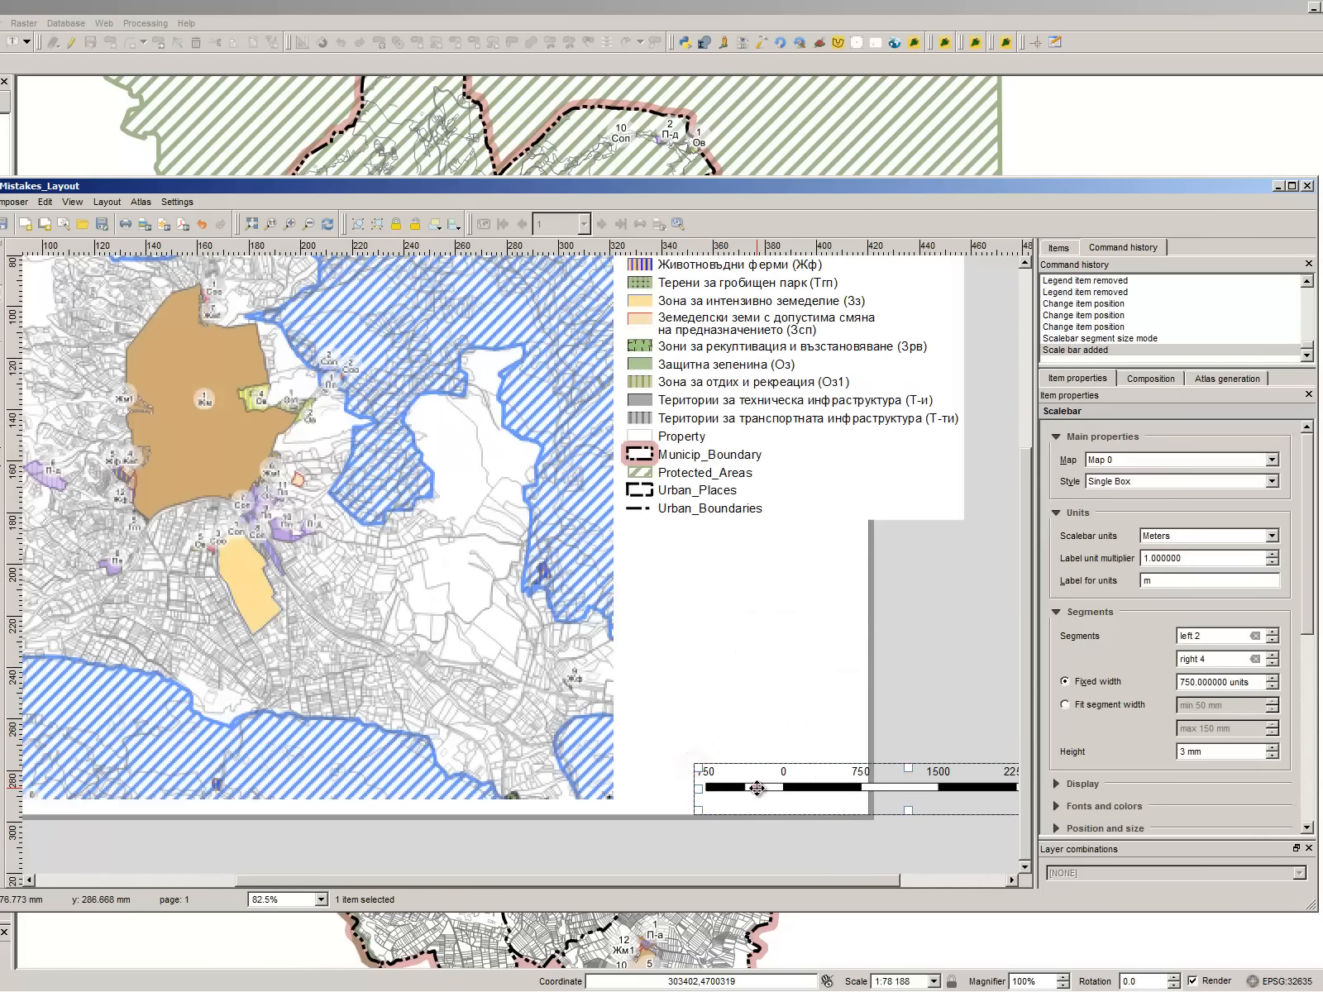
- Place the scale bar beside the map's lower-right corner and set 10 left segments, 2 right segments and a fixed width of 500 units
left_click_drag(757, 790, 705, 776)
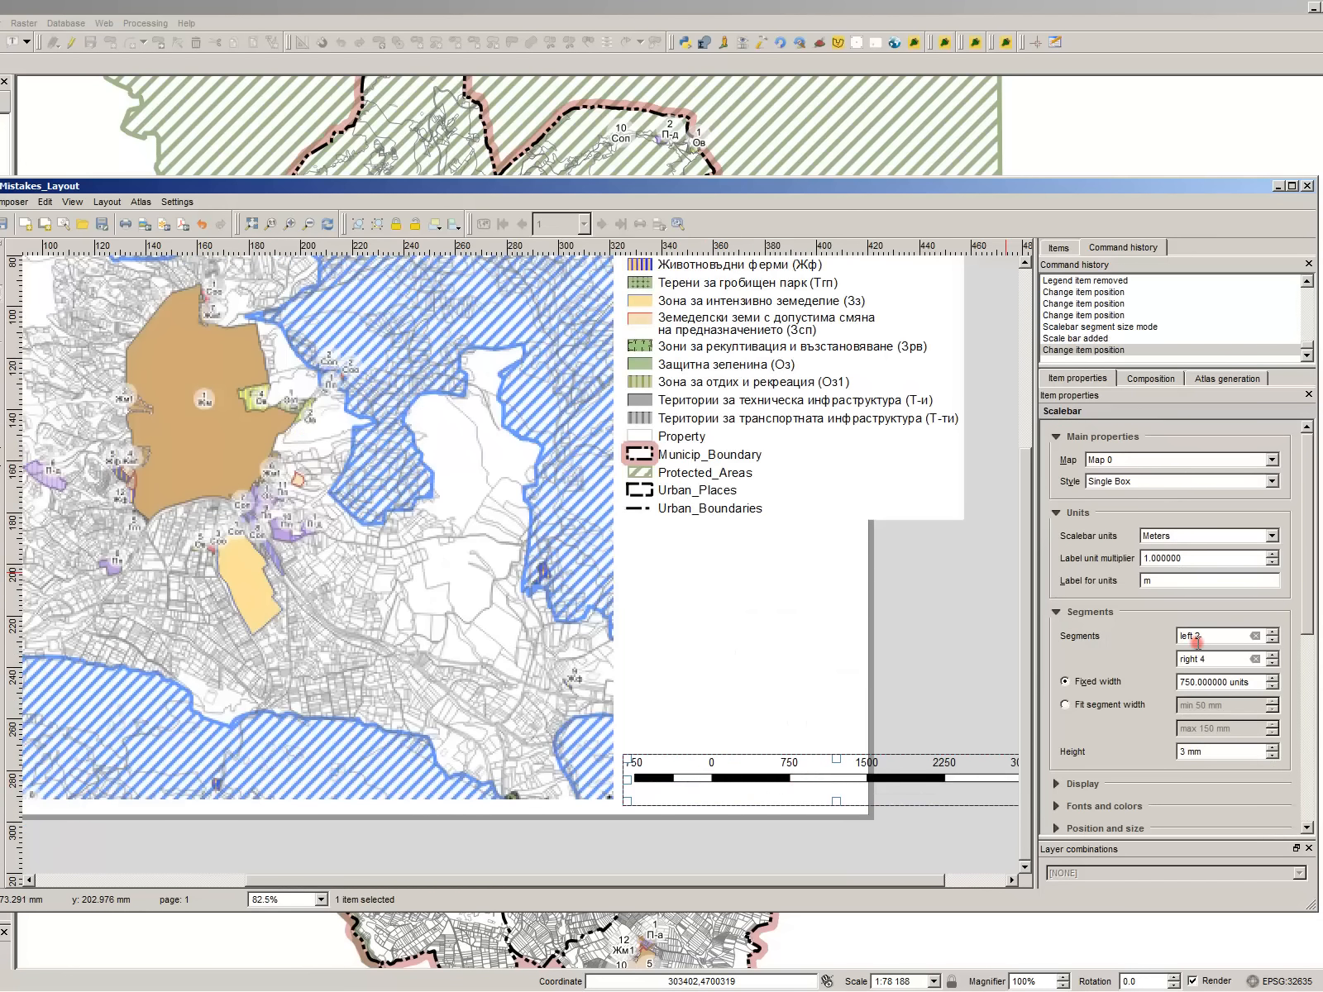
type("10")
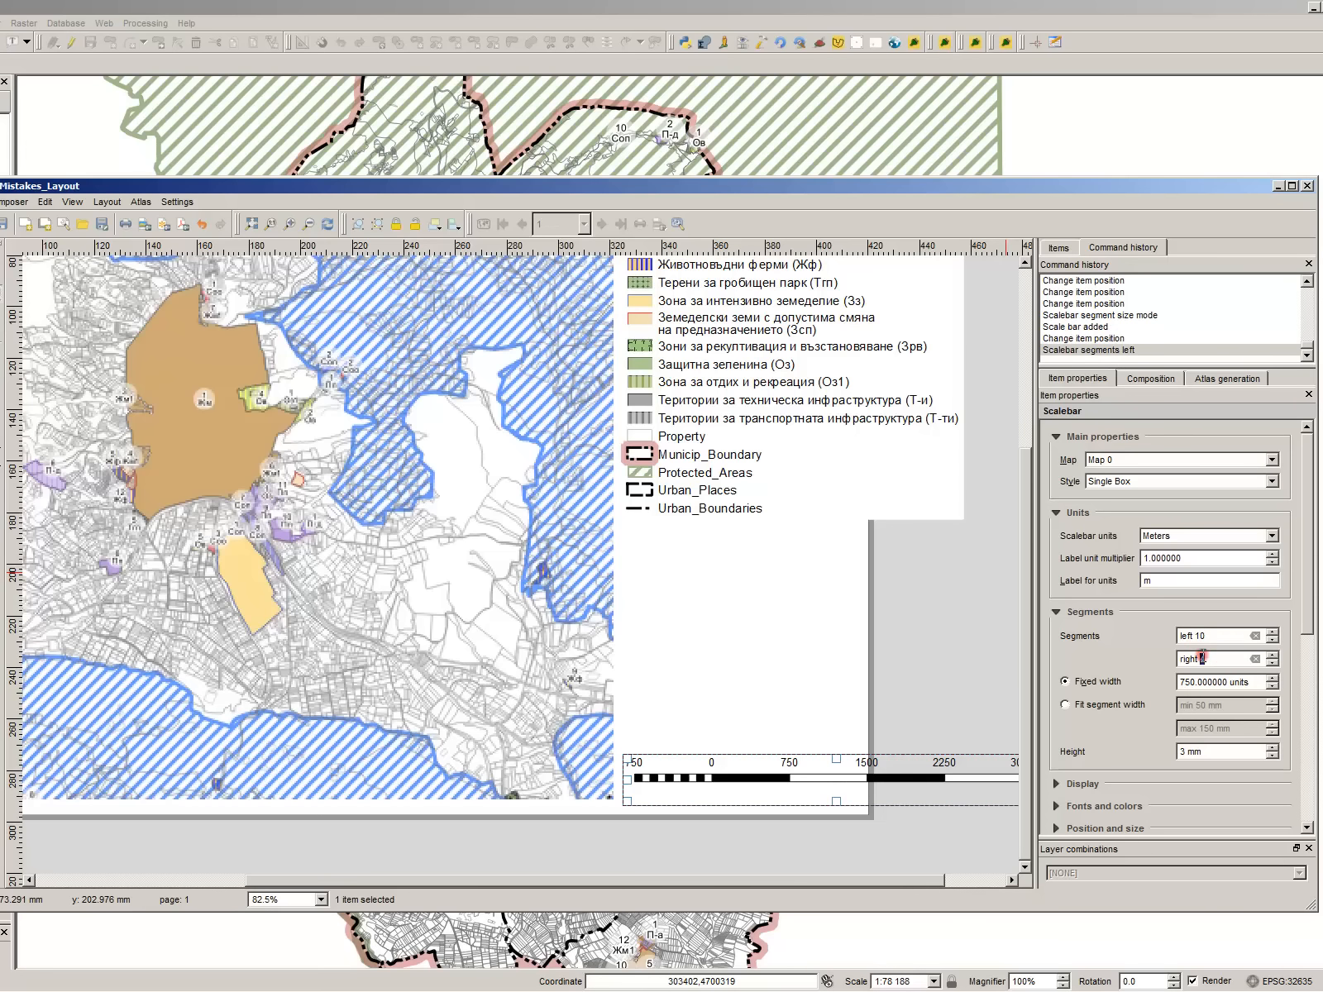
type("2")
double_click(1246, 680)
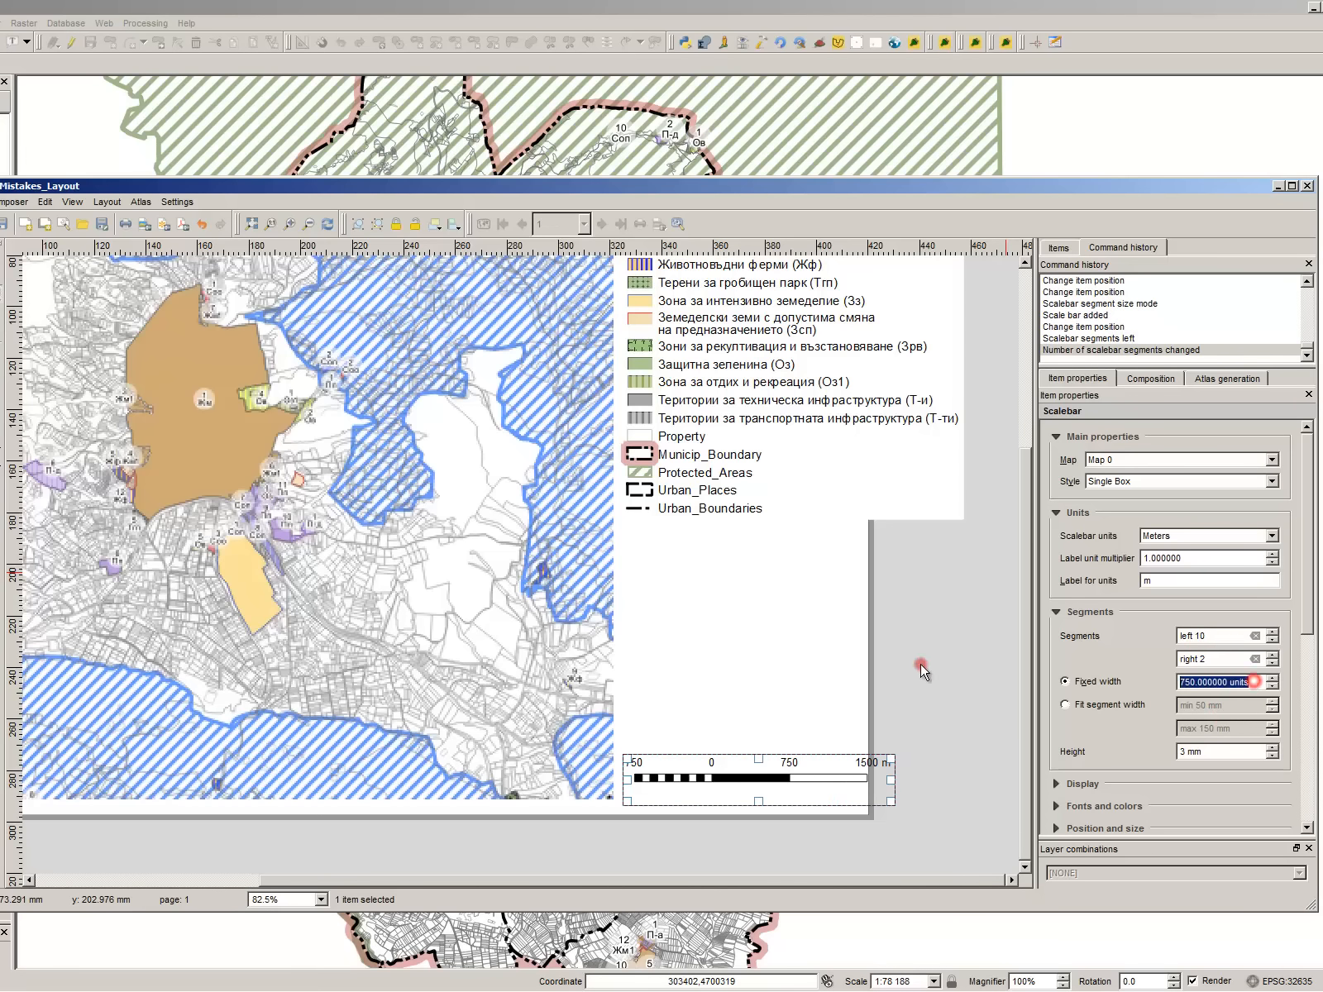
type("500")
left_click_drag(757, 782, 748, 782)
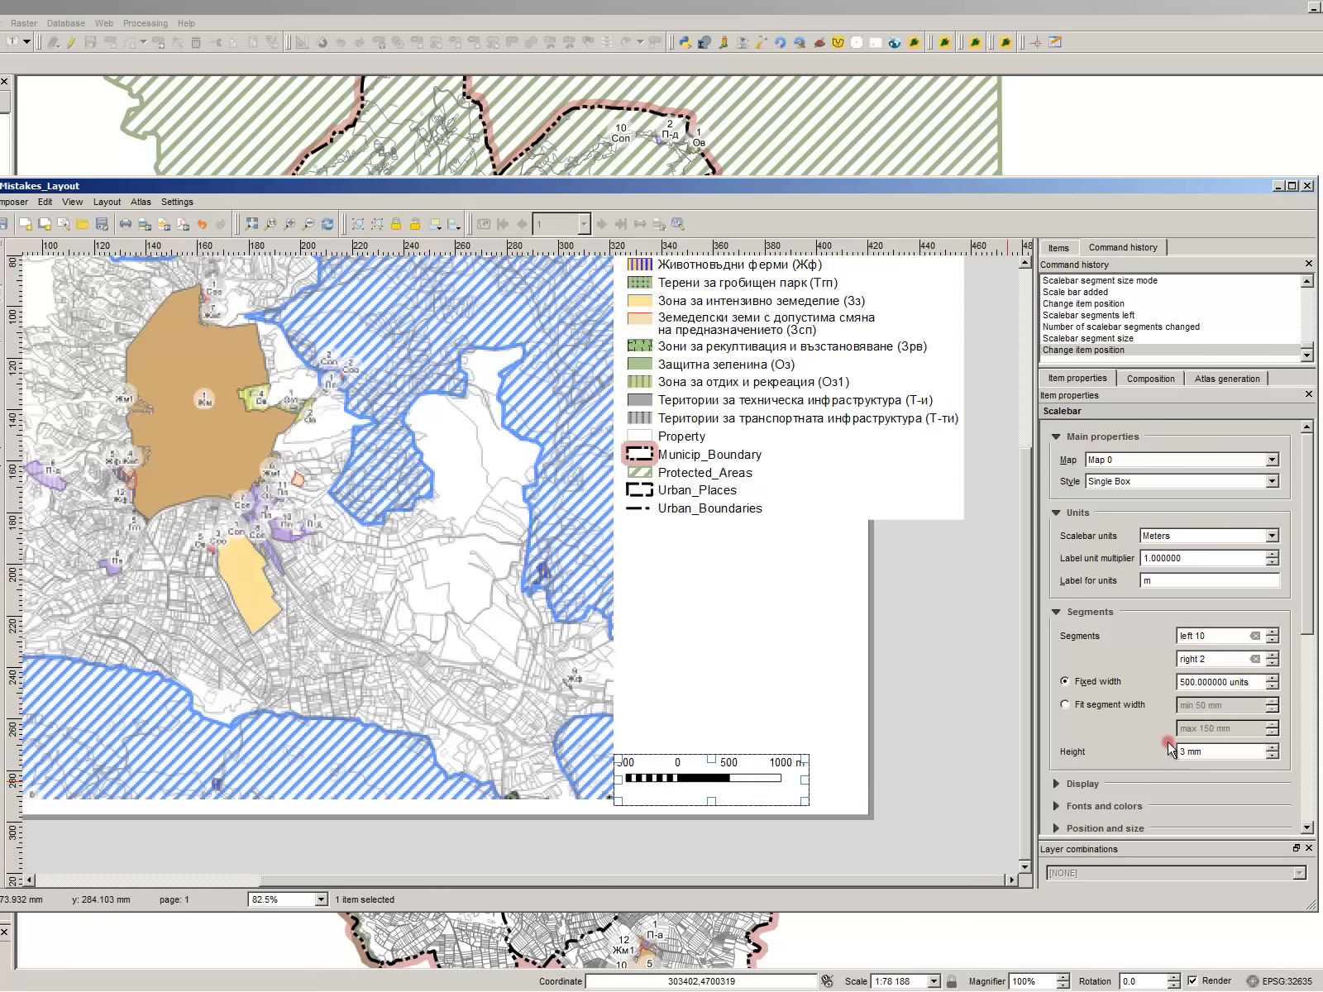
- Set the scale bar to 5 left segments and a fixed width of 300 units
double_click(1247, 681)
type("200")
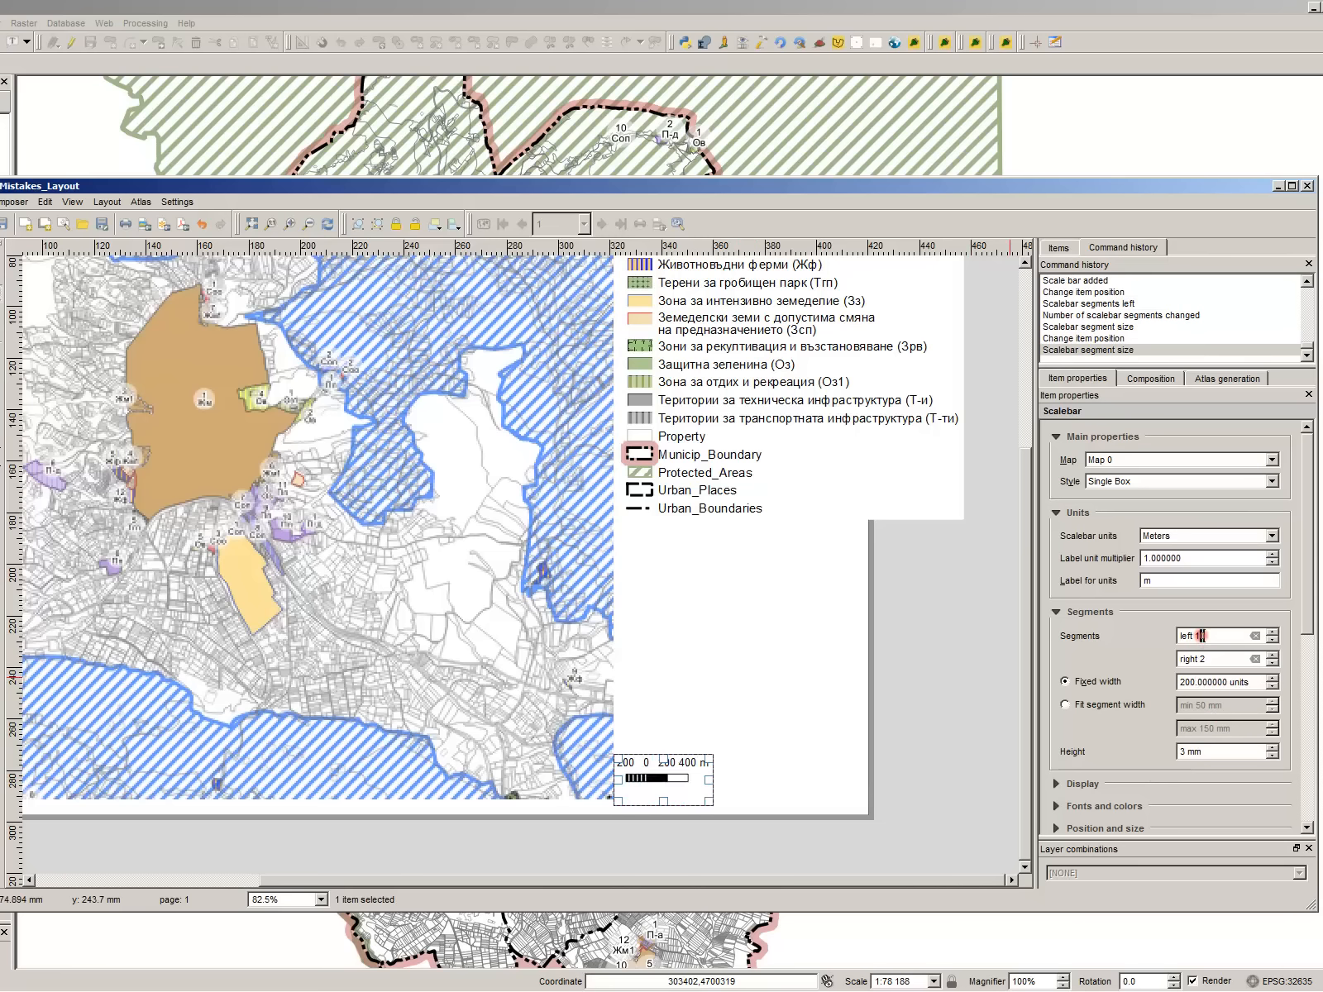
type("5")
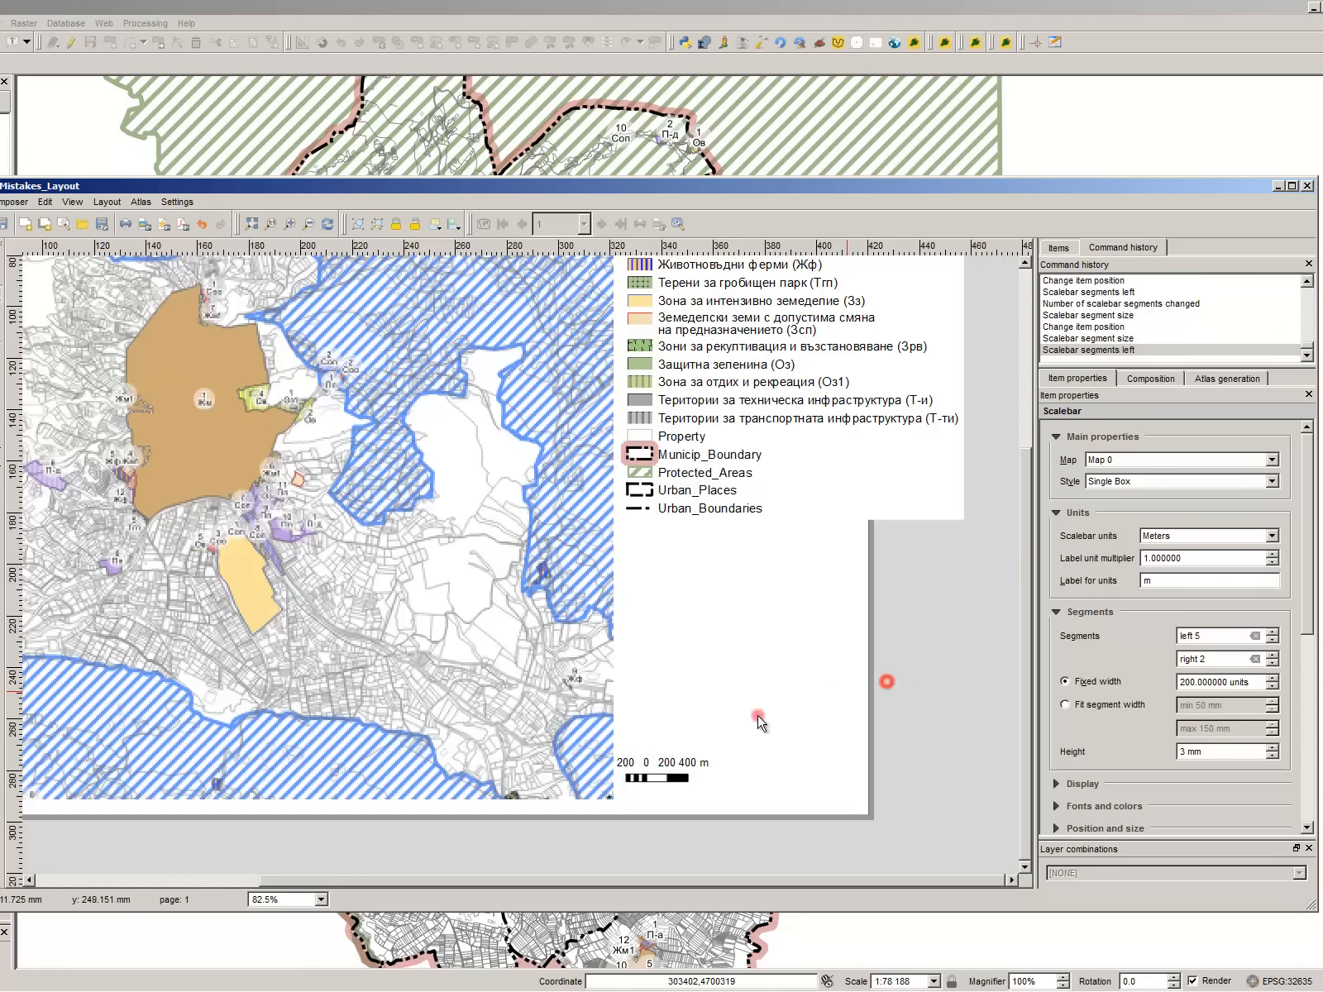
double_click(1246, 681)
type("300")
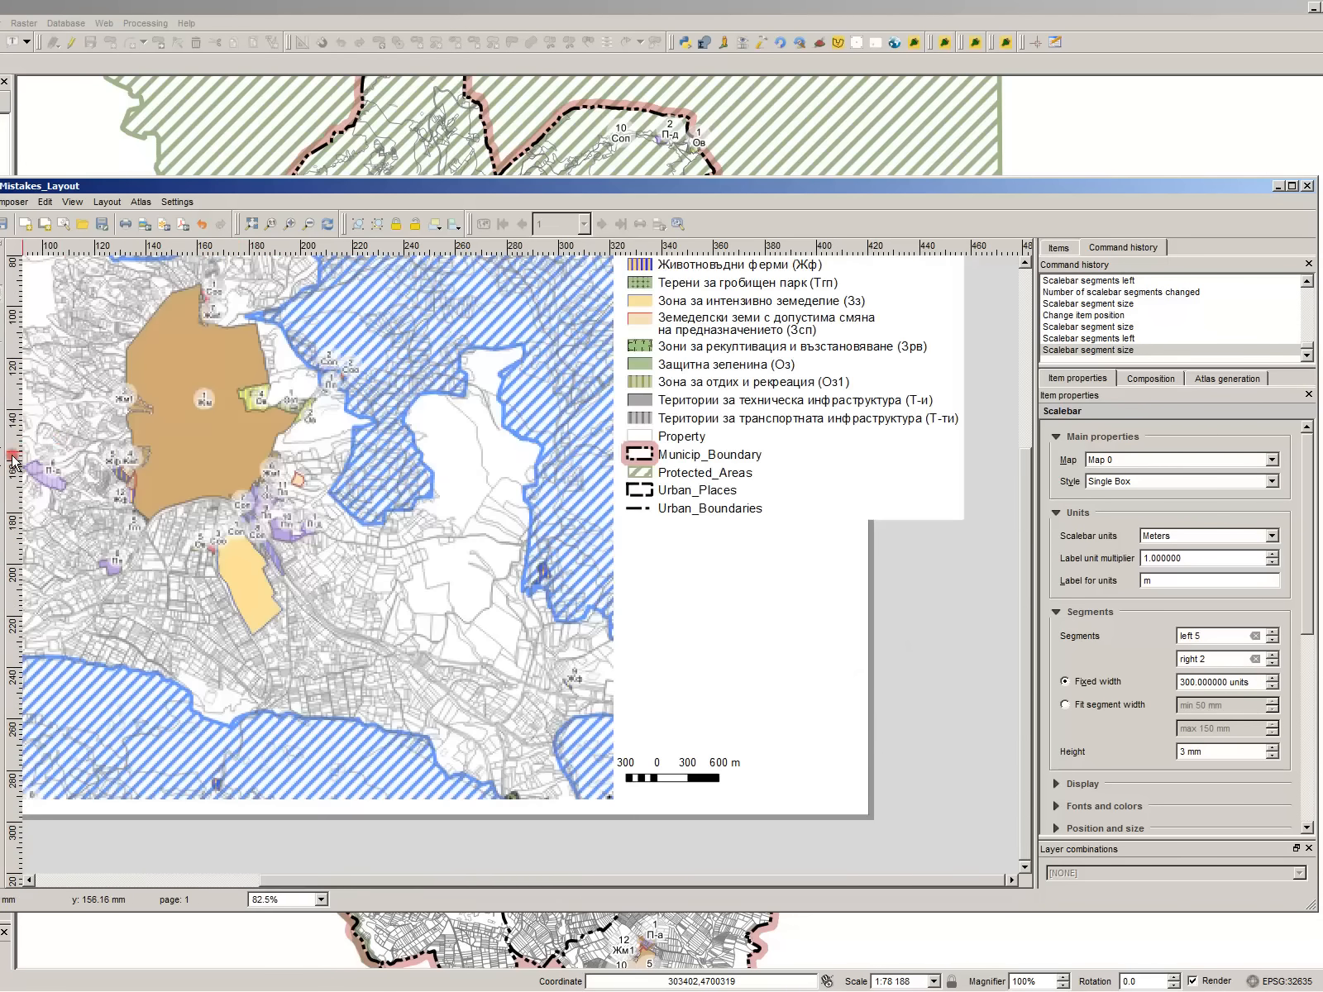
- Add a "1:25 000" label beyond the scale bar's right end and shrink its frame around the text
left_click_drag(784, 751, 885, 787)
left_click_drag(1115, 469, 939, 463)
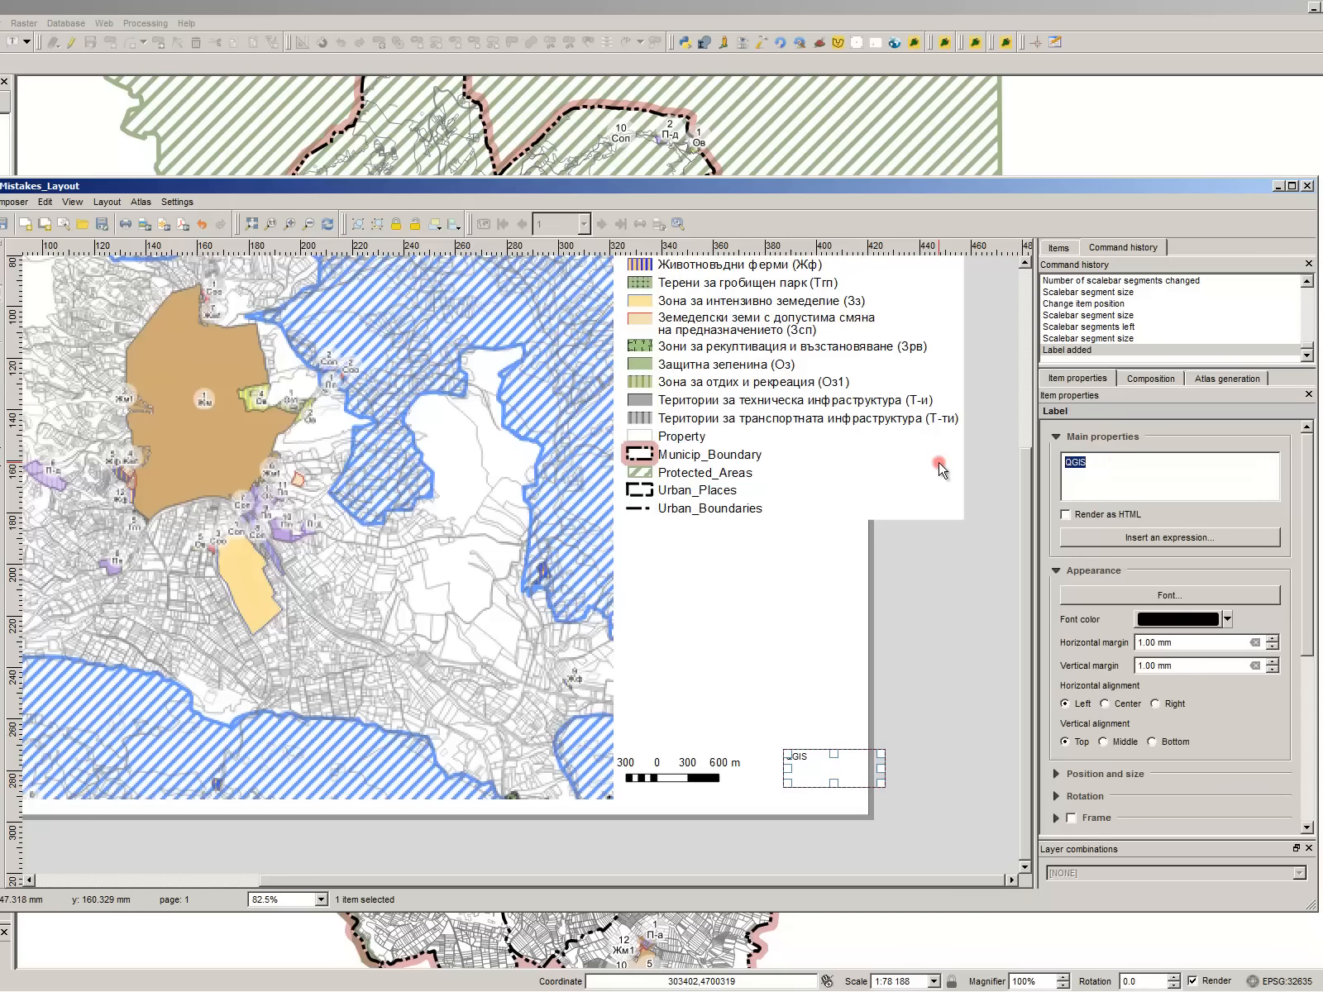
type("1:25 000")
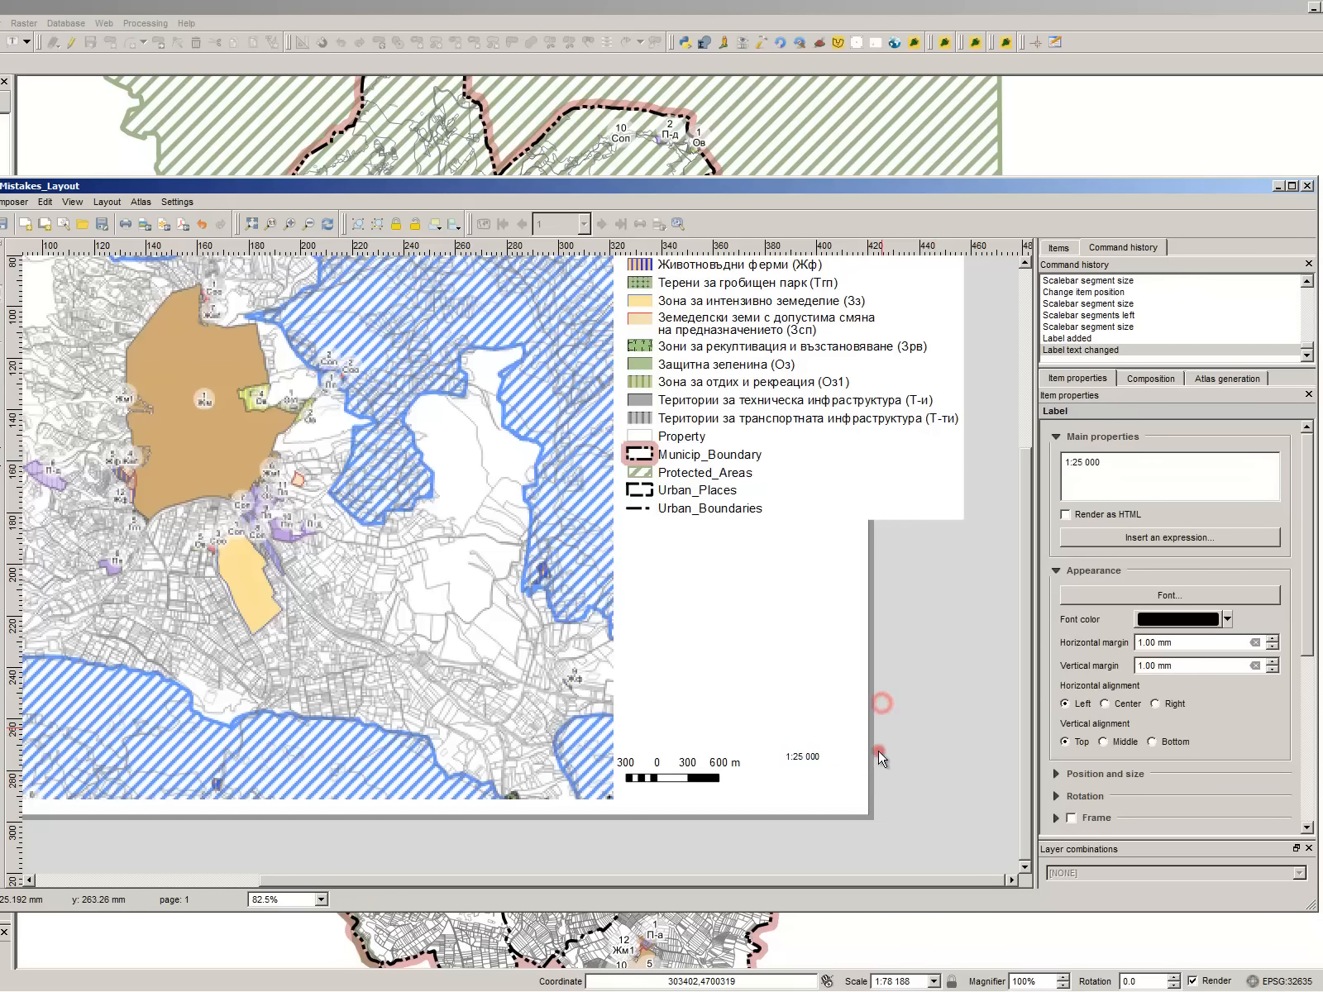
scroll(864, 787, "up", 1)
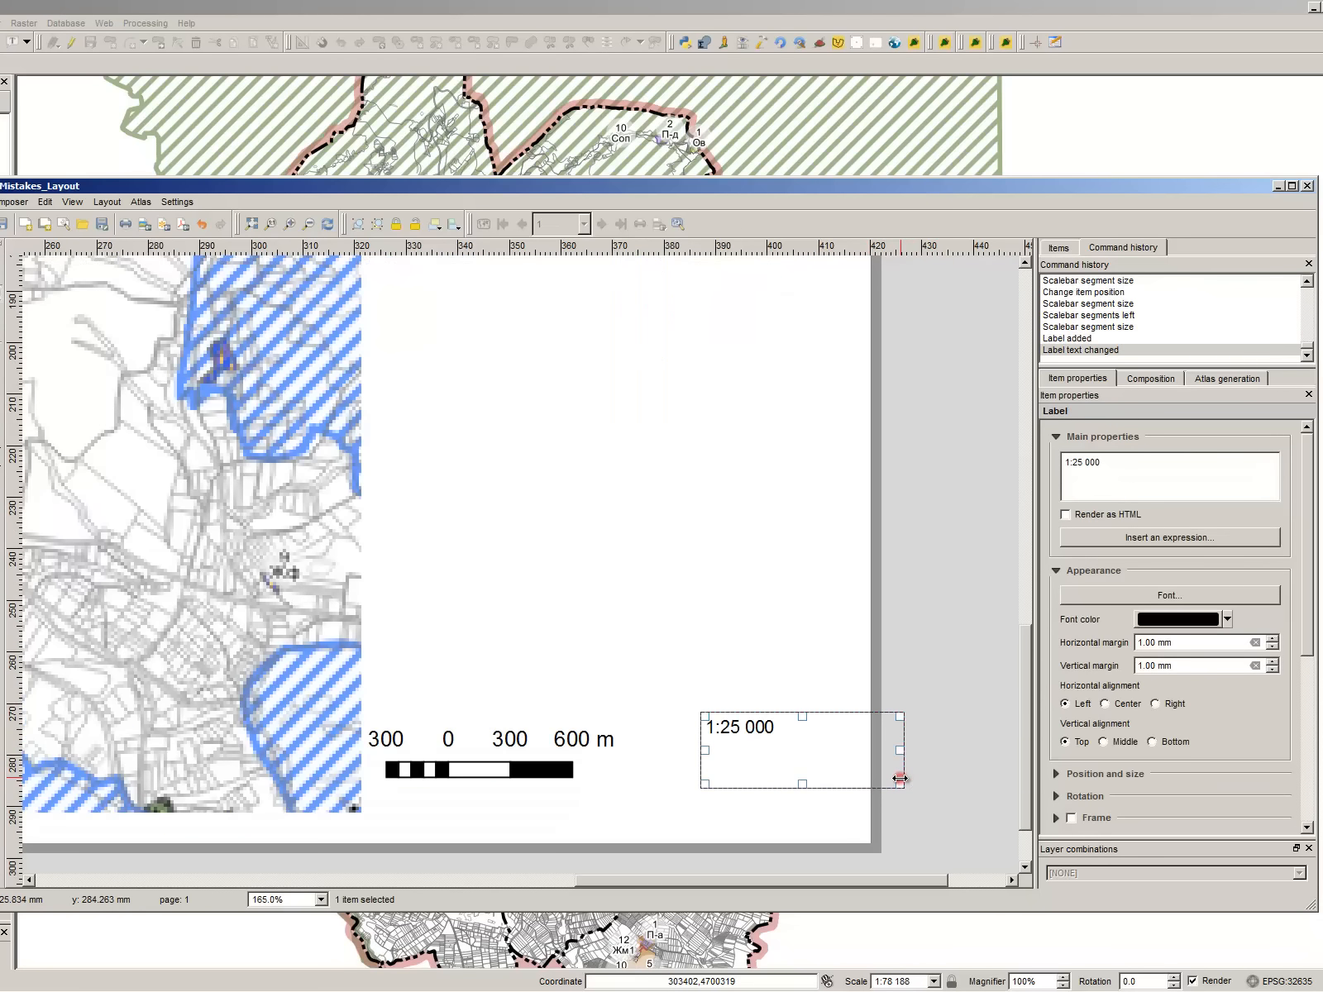
left_click_drag(900, 784, 832, 779)
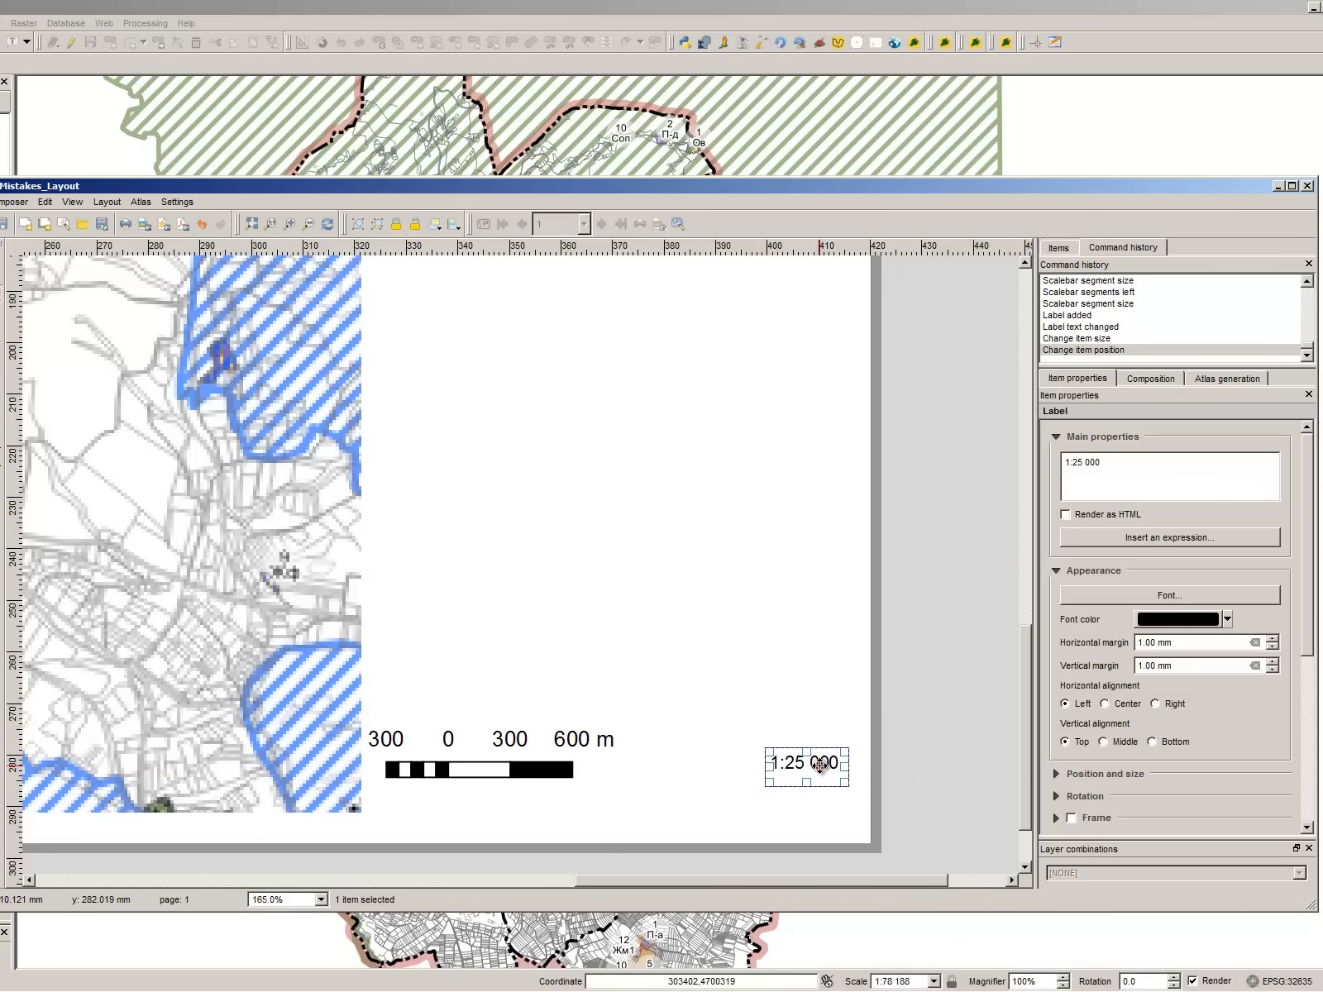
- Set the 1:25 000 label's font to Arial Bold, size 12
left_click(1166, 595)
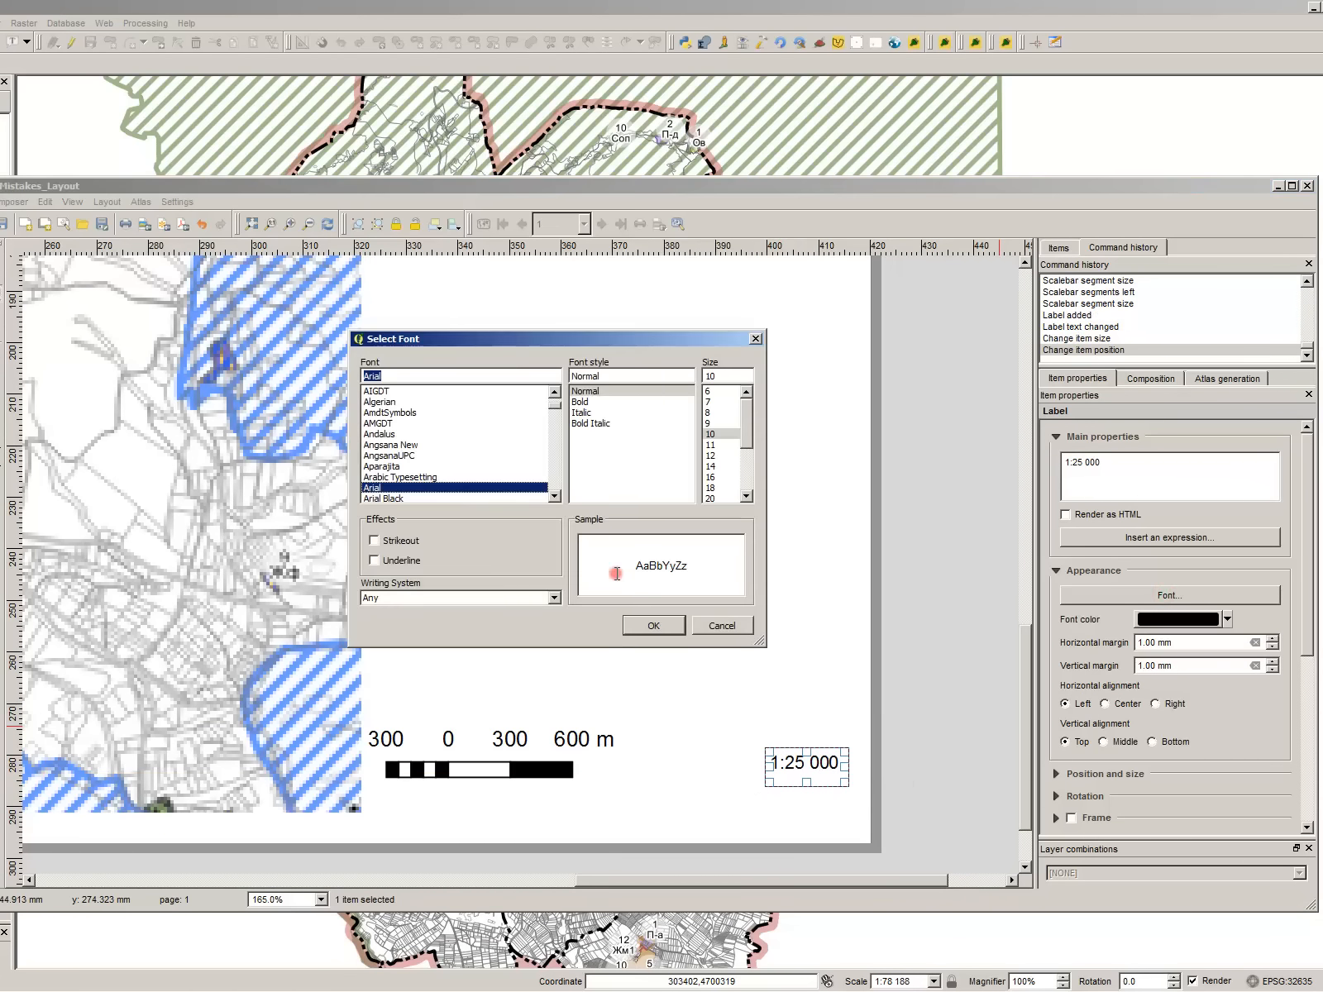
left_click(607, 403)
left_click(711, 456)
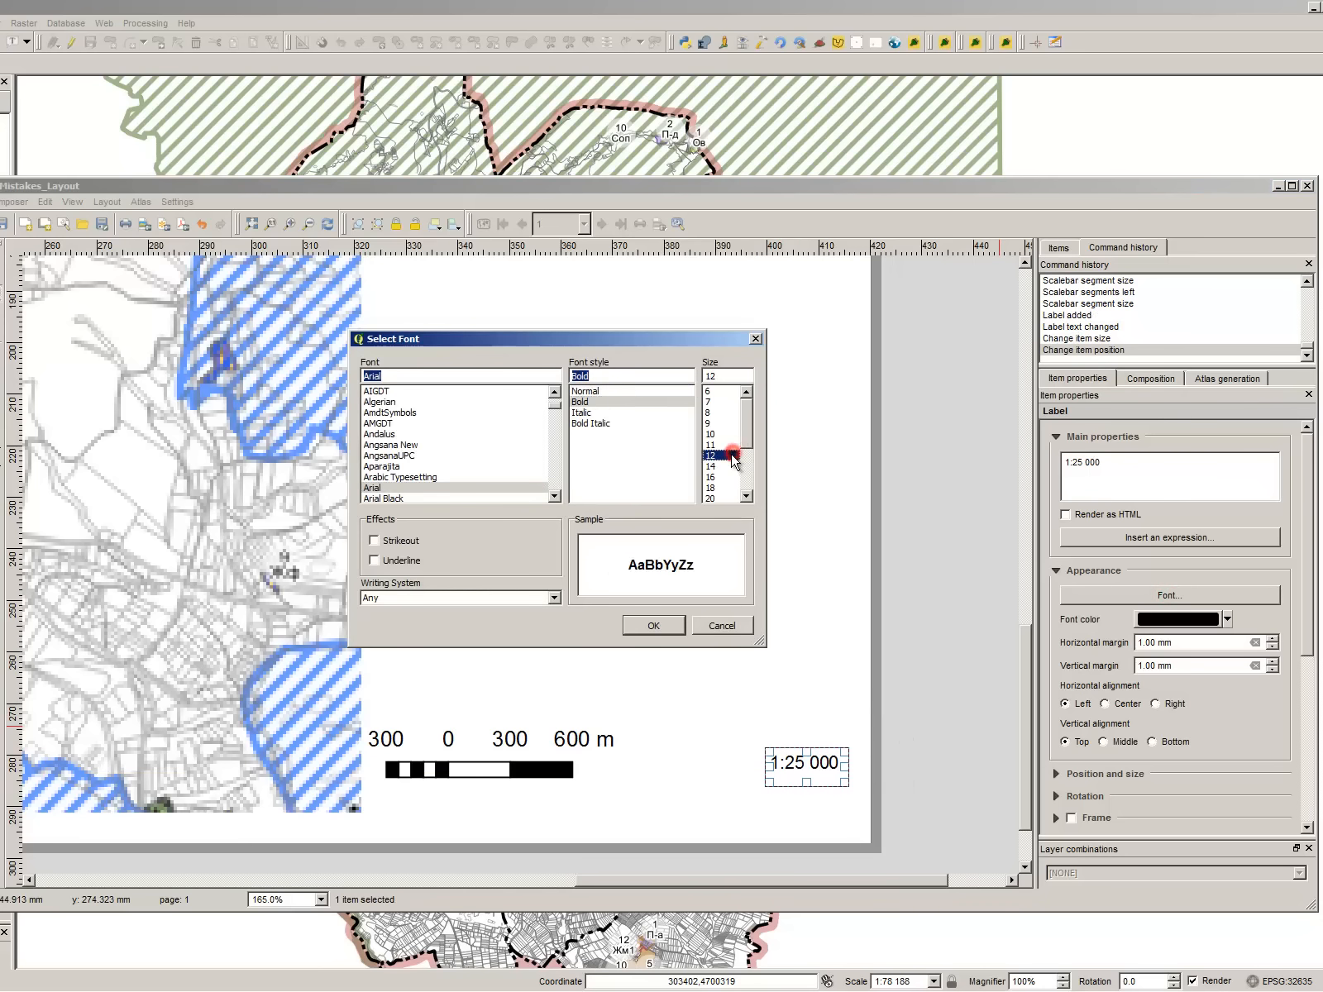
left_click(651, 626)
- Resize the 1:25 000 label's frame to fit the bold text and shift it slightly toward the scale bar
left_click_drag(845, 764, 910, 764)
left_click_drag(799, 765, 774, 772)
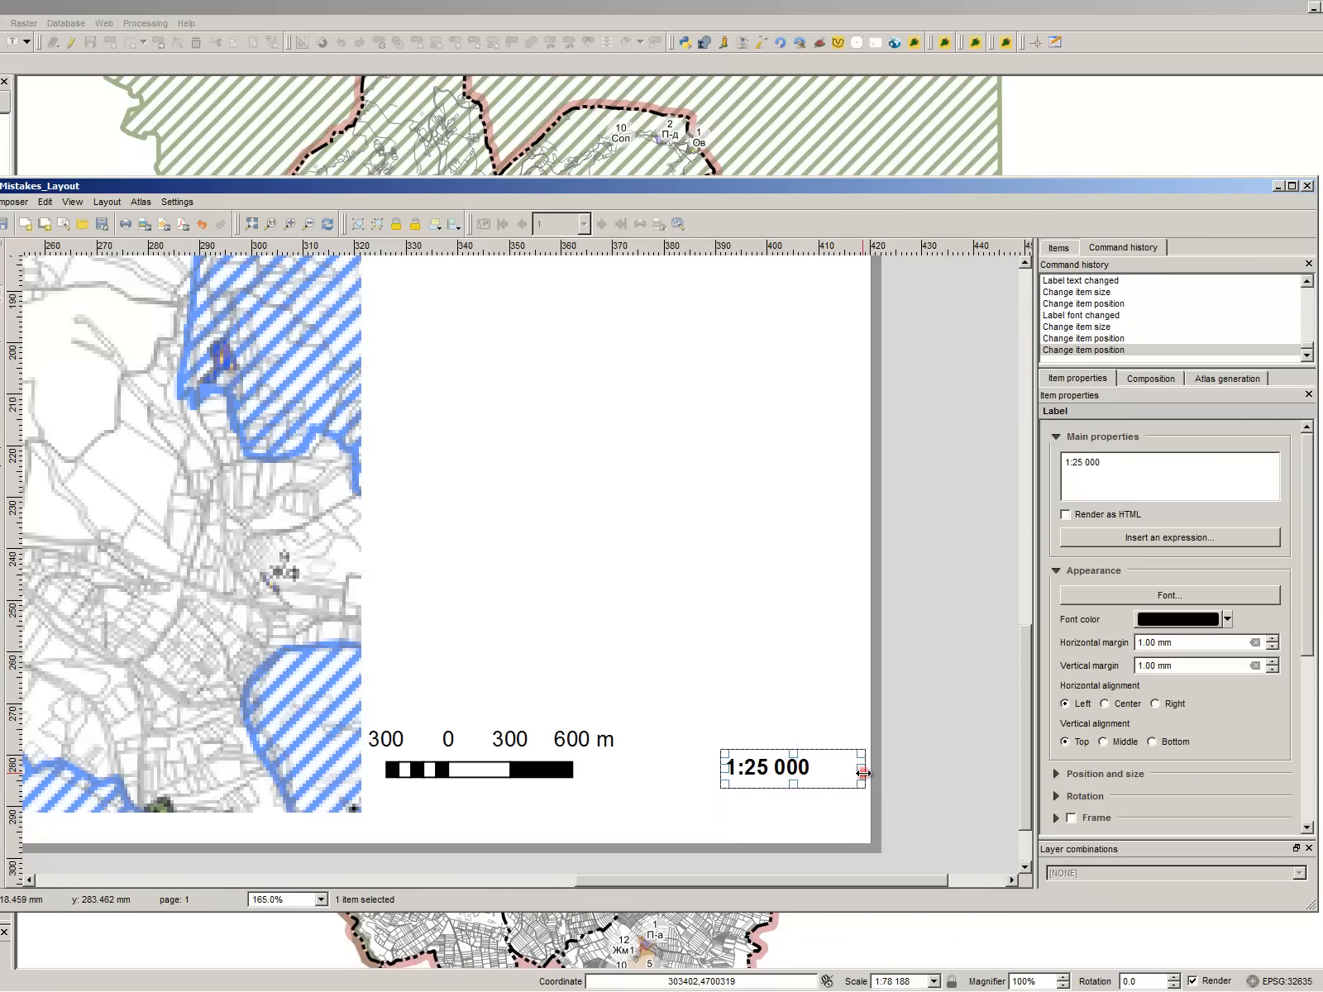
left_click_drag(863, 774, 821, 776)
left_click(901, 775)
- Set the scale bar's height to 2 mm
left_click(521, 744)
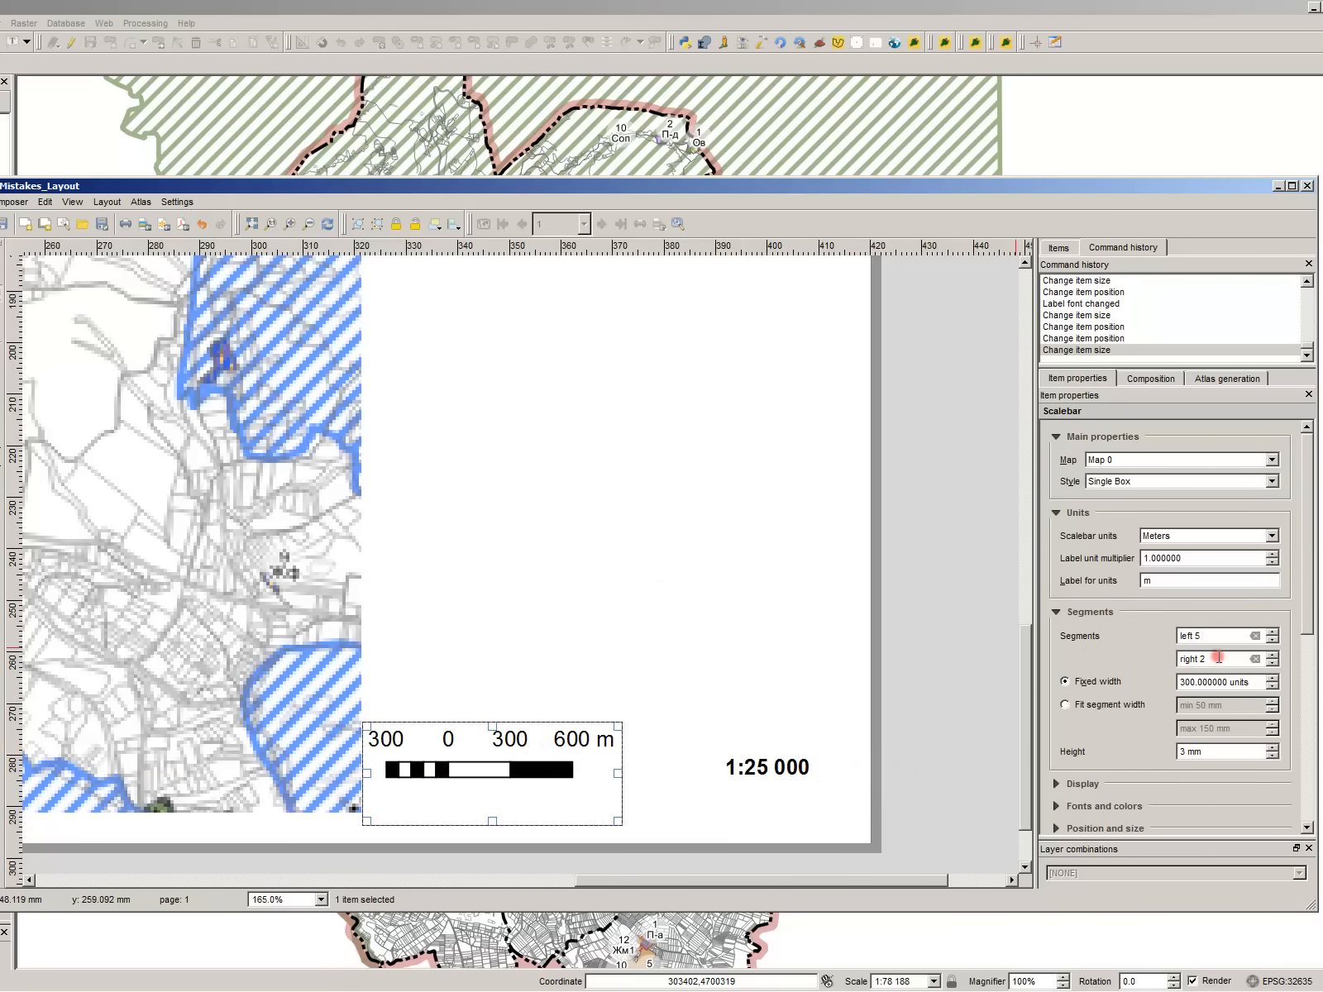
left_click_drag(1203, 751, 1034, 751)
type("2")
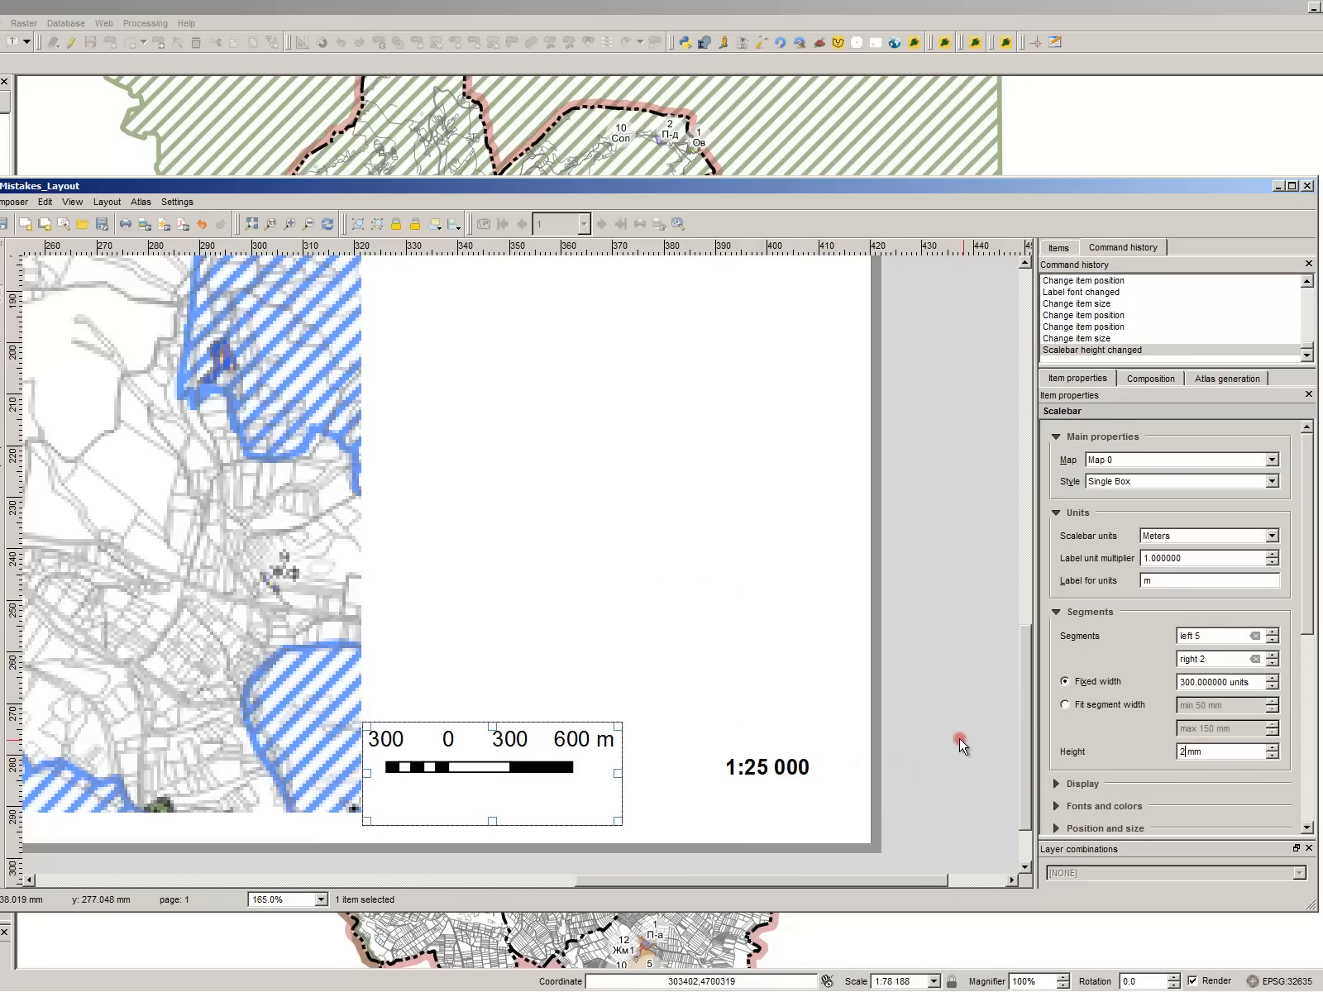
left_click(953, 730)
left_click(460, 753)
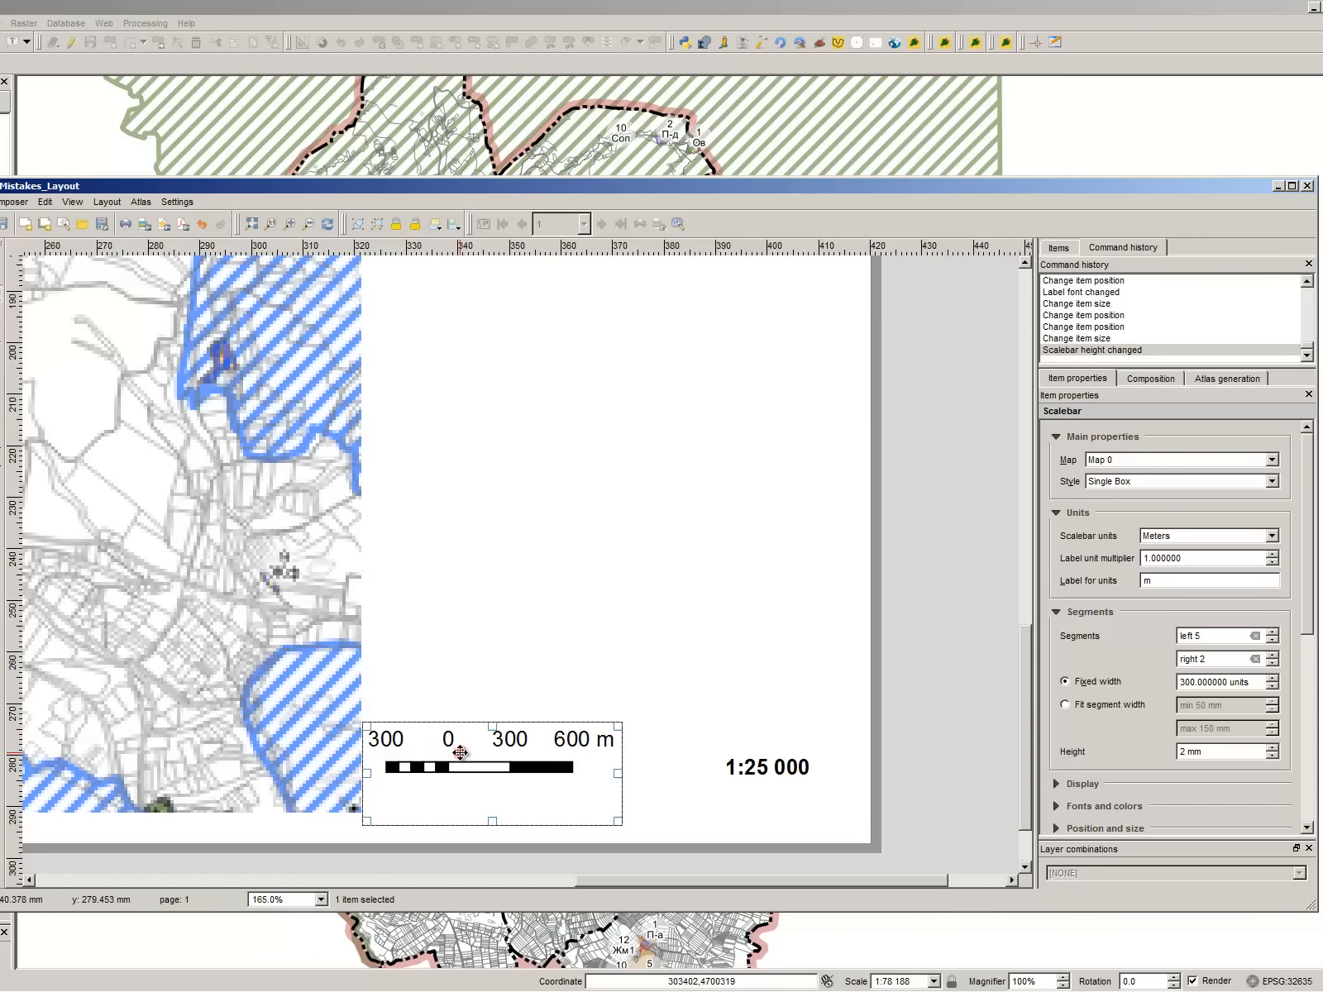
left_click(868, 738)
- Add a wide label above the scale bar, spanning from the map's right edge nearly to the page's edge
scroll(834, 723, "down", 2)
left_click(764, 566)
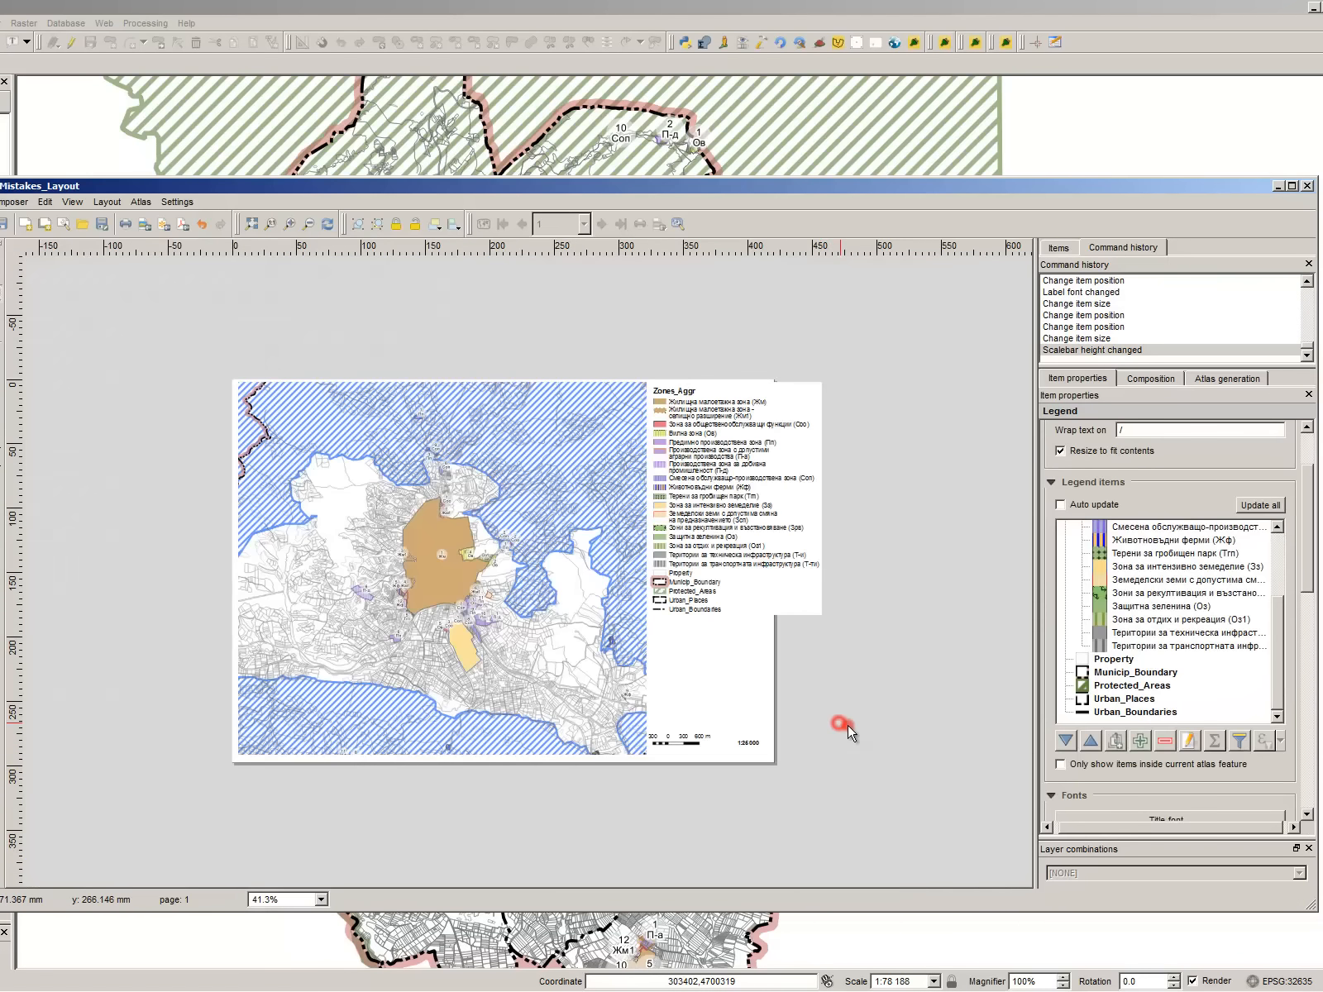
scroll(835, 725, "up", 1)
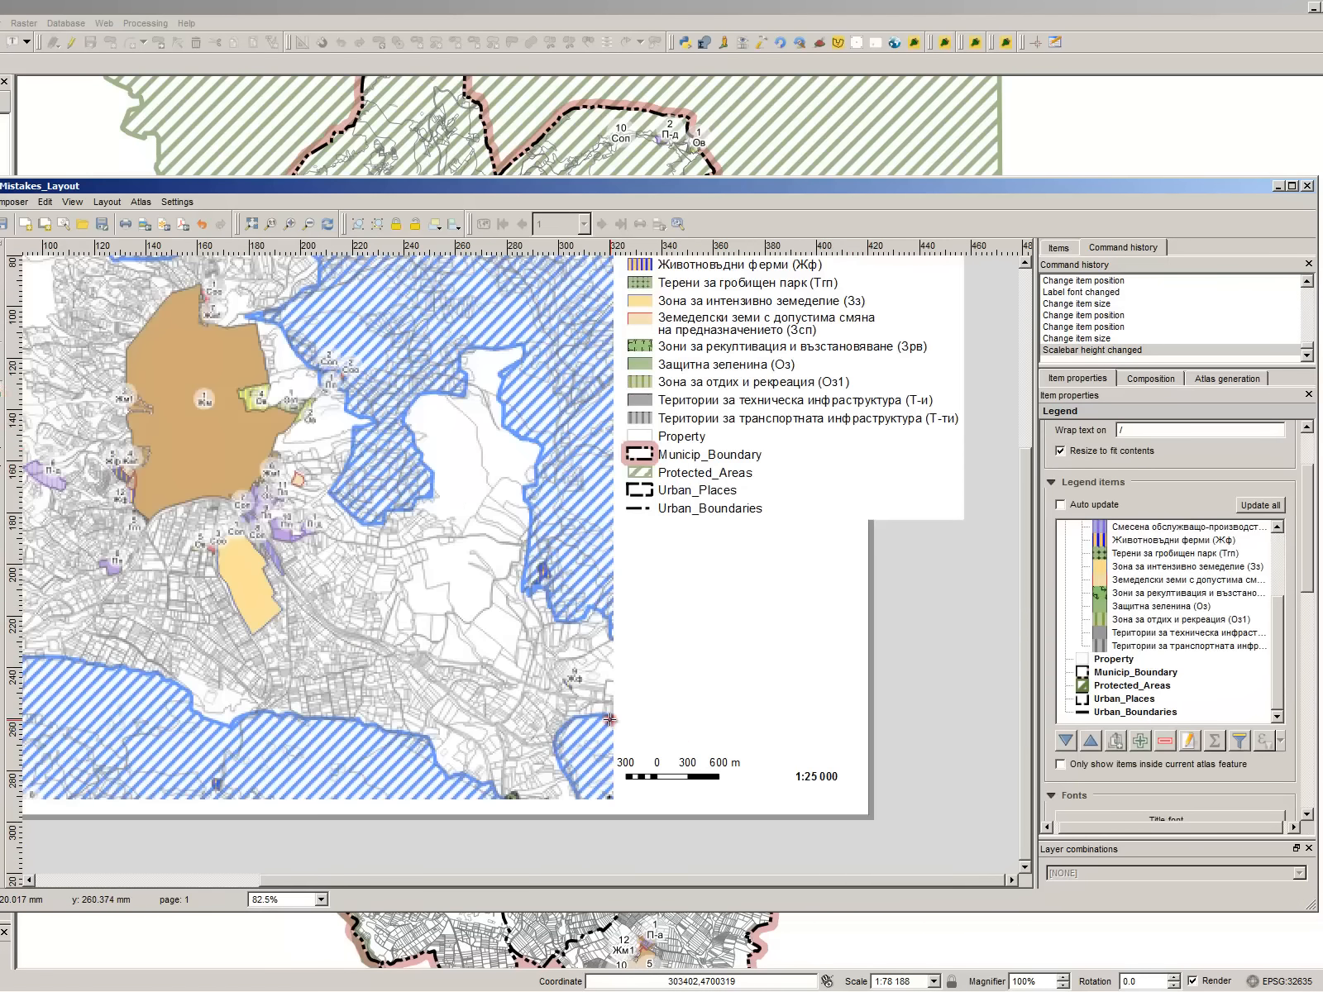
left_click_drag(612, 689, 859, 743)
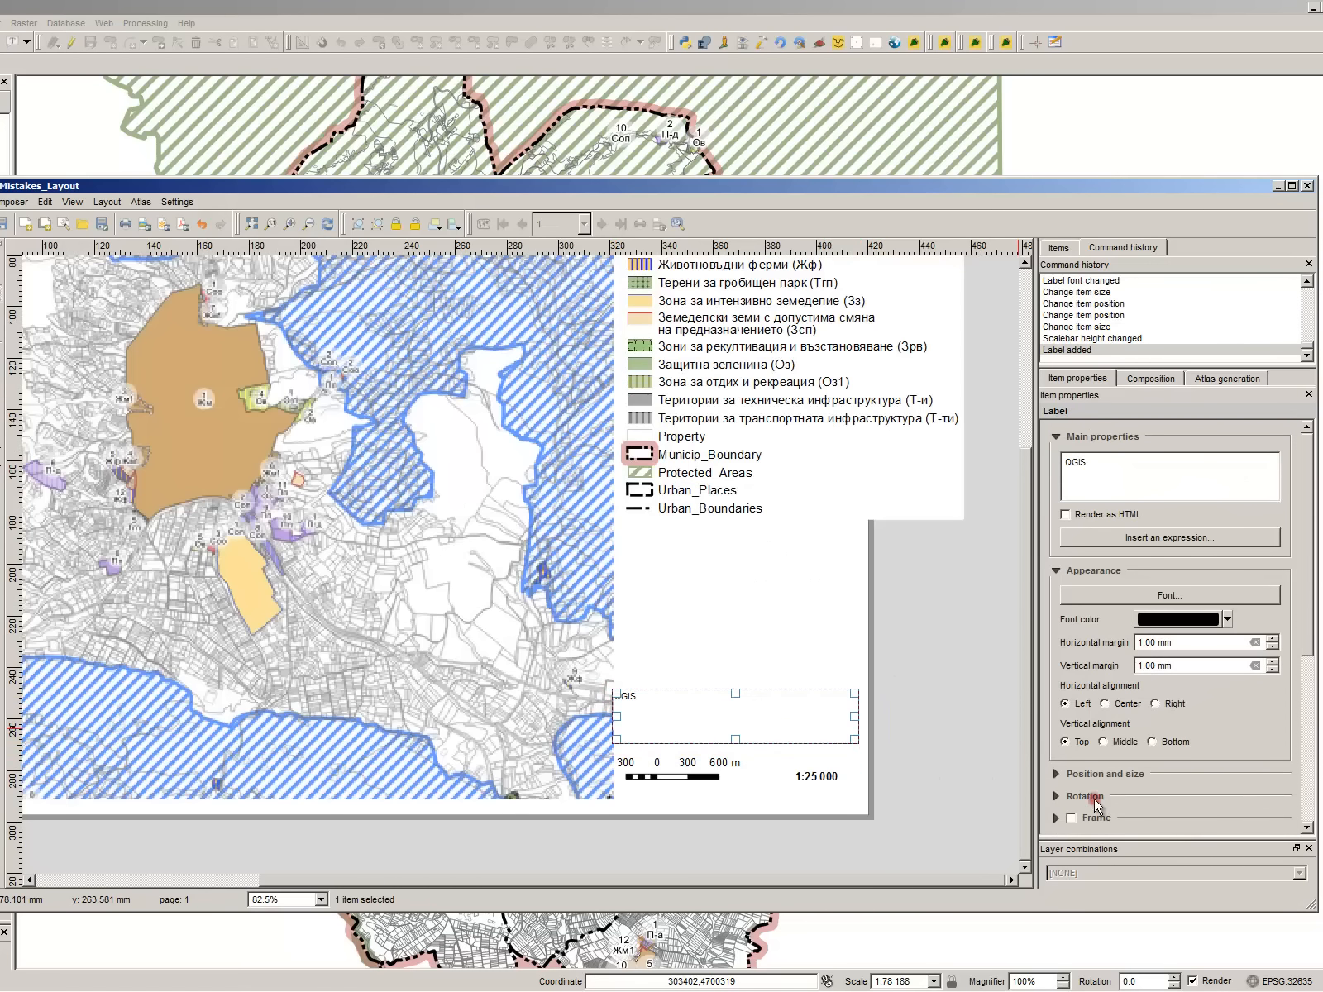
- Enable the wide label's background and set its color to pale yellow #ffffba
scroll(1095, 801, "down", 3)
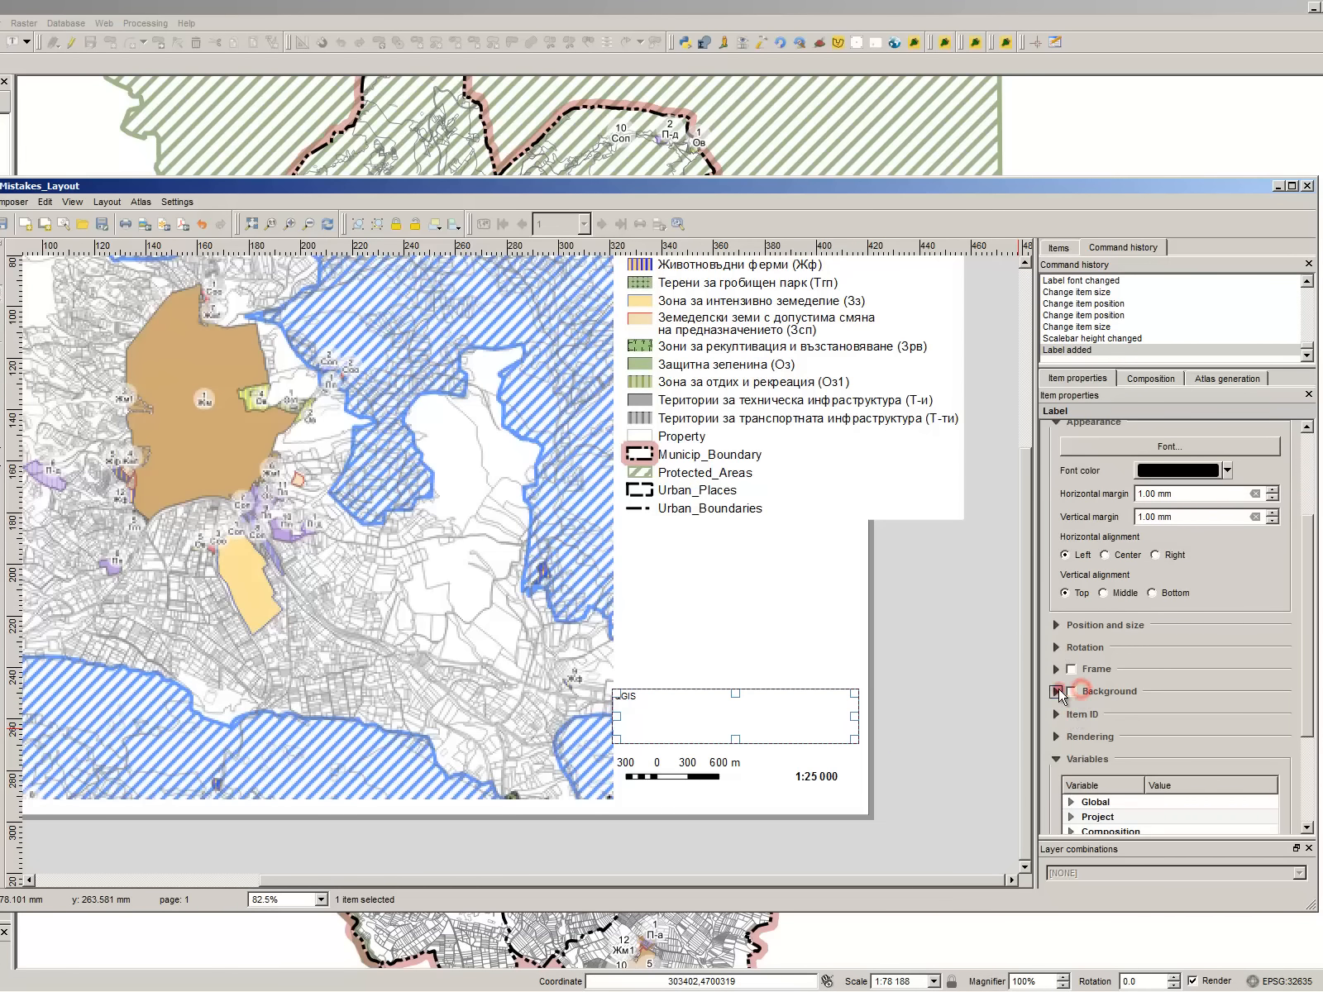
left_click(1072, 692)
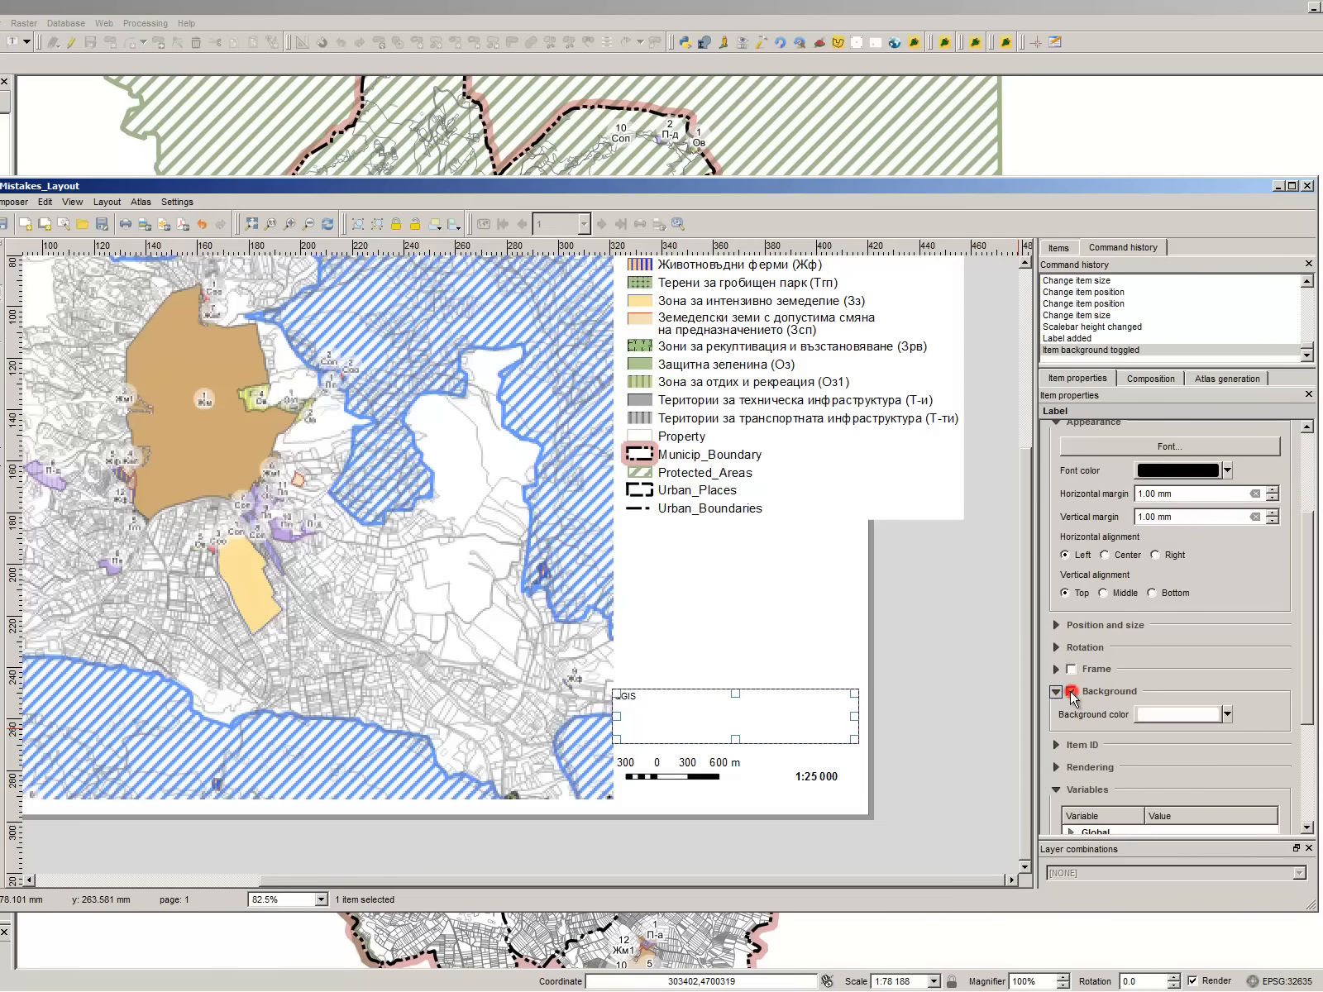
left_click(1158, 713)
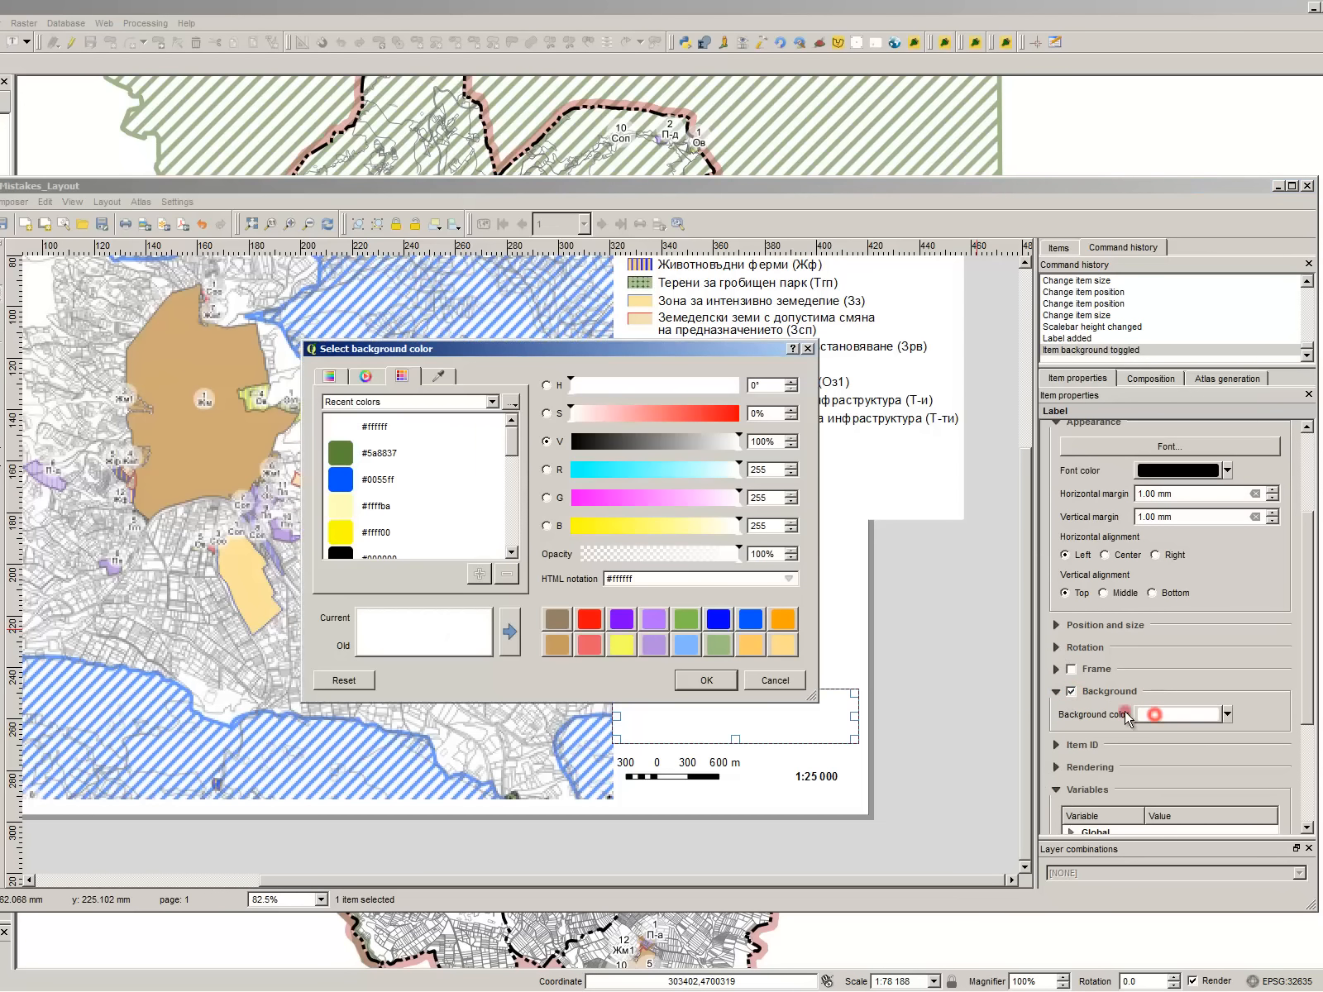
left_click(392, 510)
left_click(704, 679)
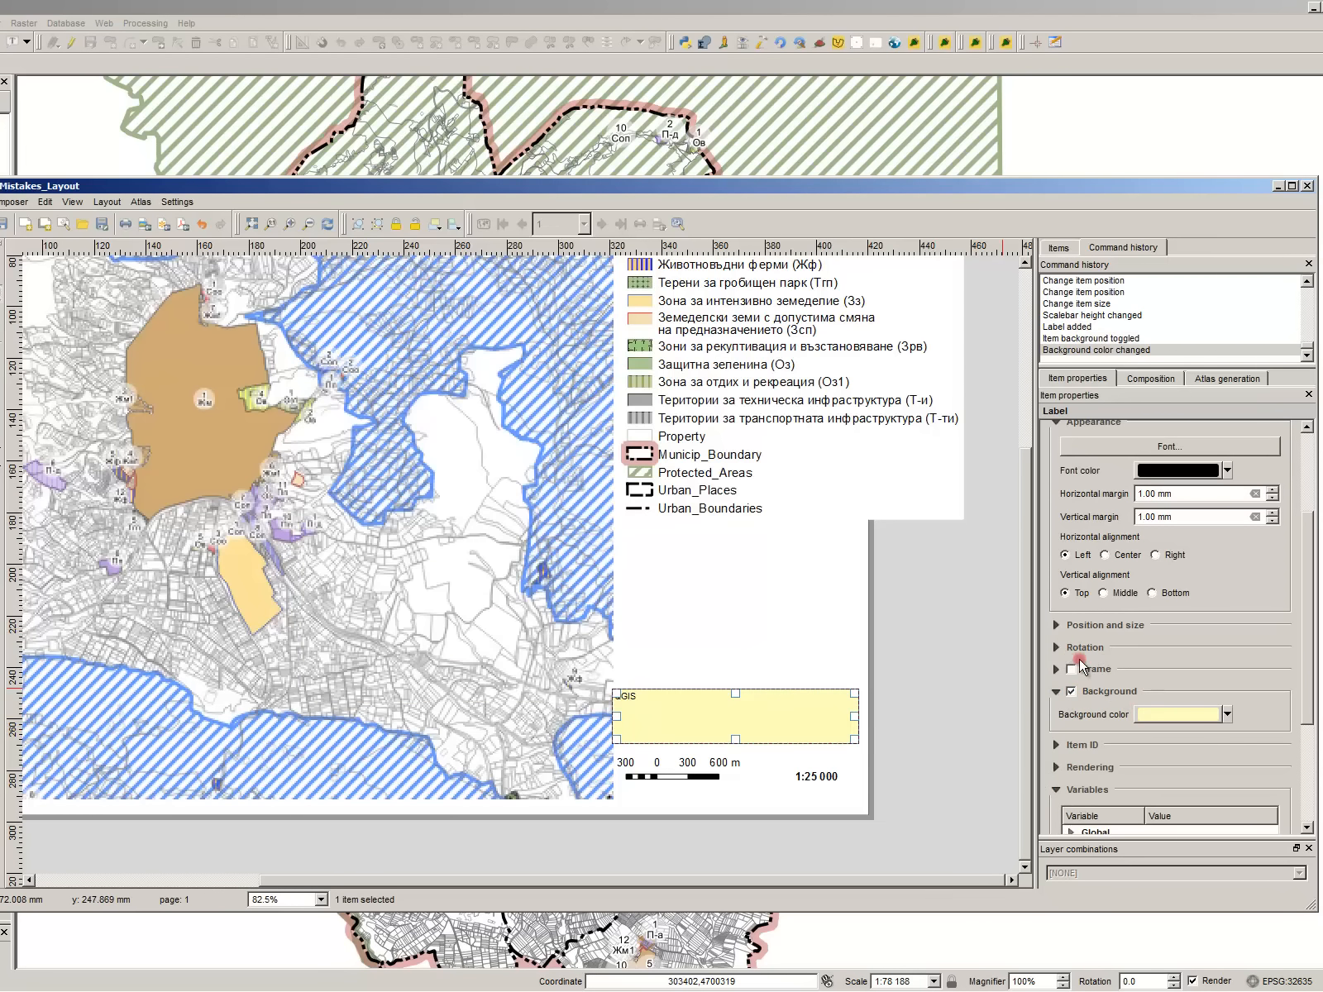
- Set the wide label's font to Arial Bold, size 24
scroll(1060, 662, "up", 2)
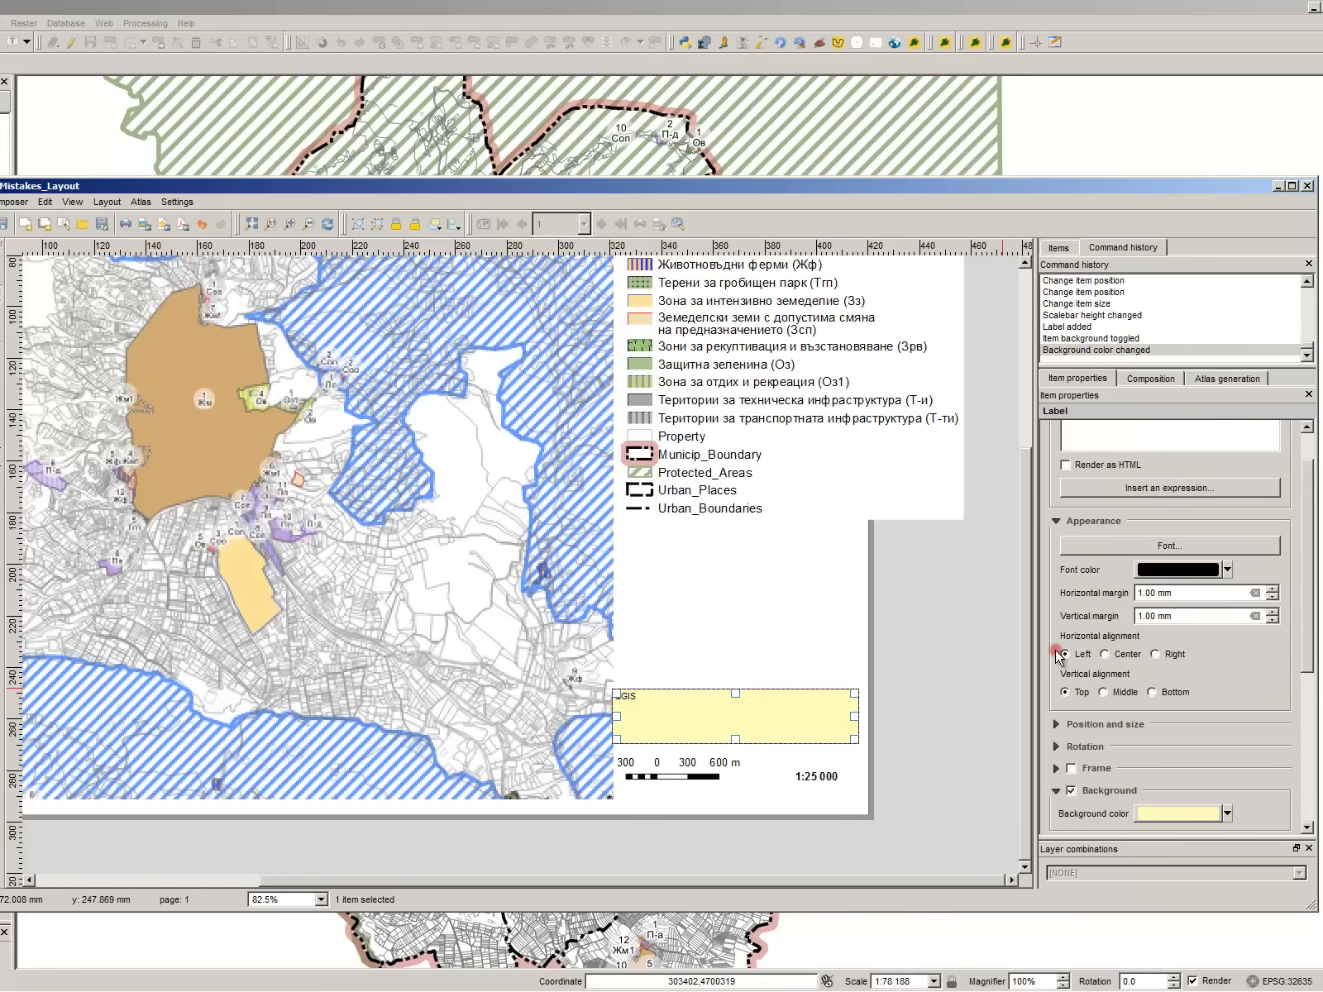
left_click(1087, 547)
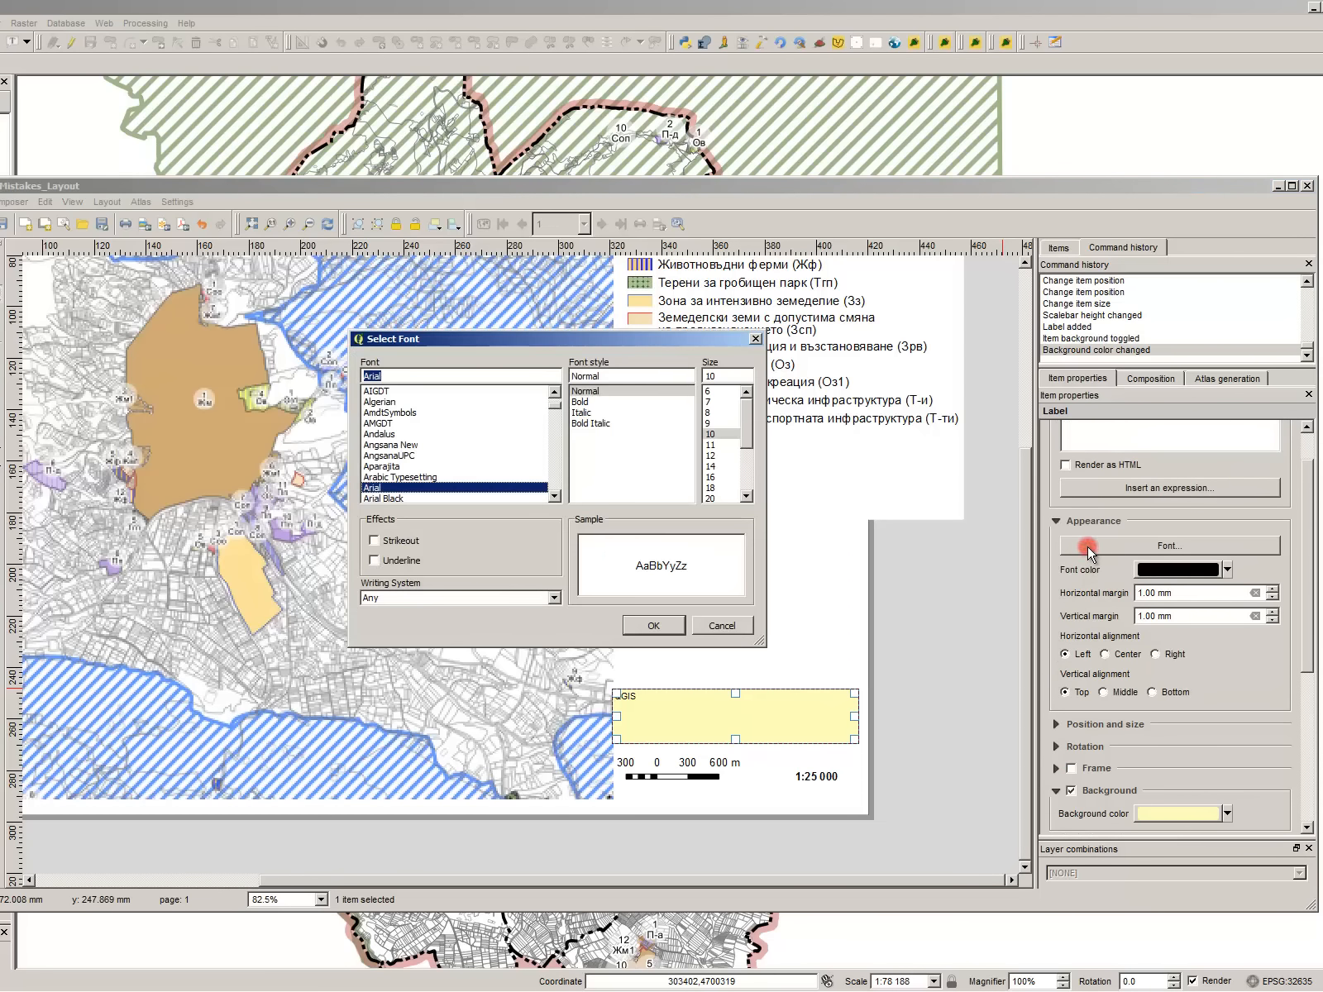
left_click(717, 502)
left_click(715, 500)
left_click(606, 401)
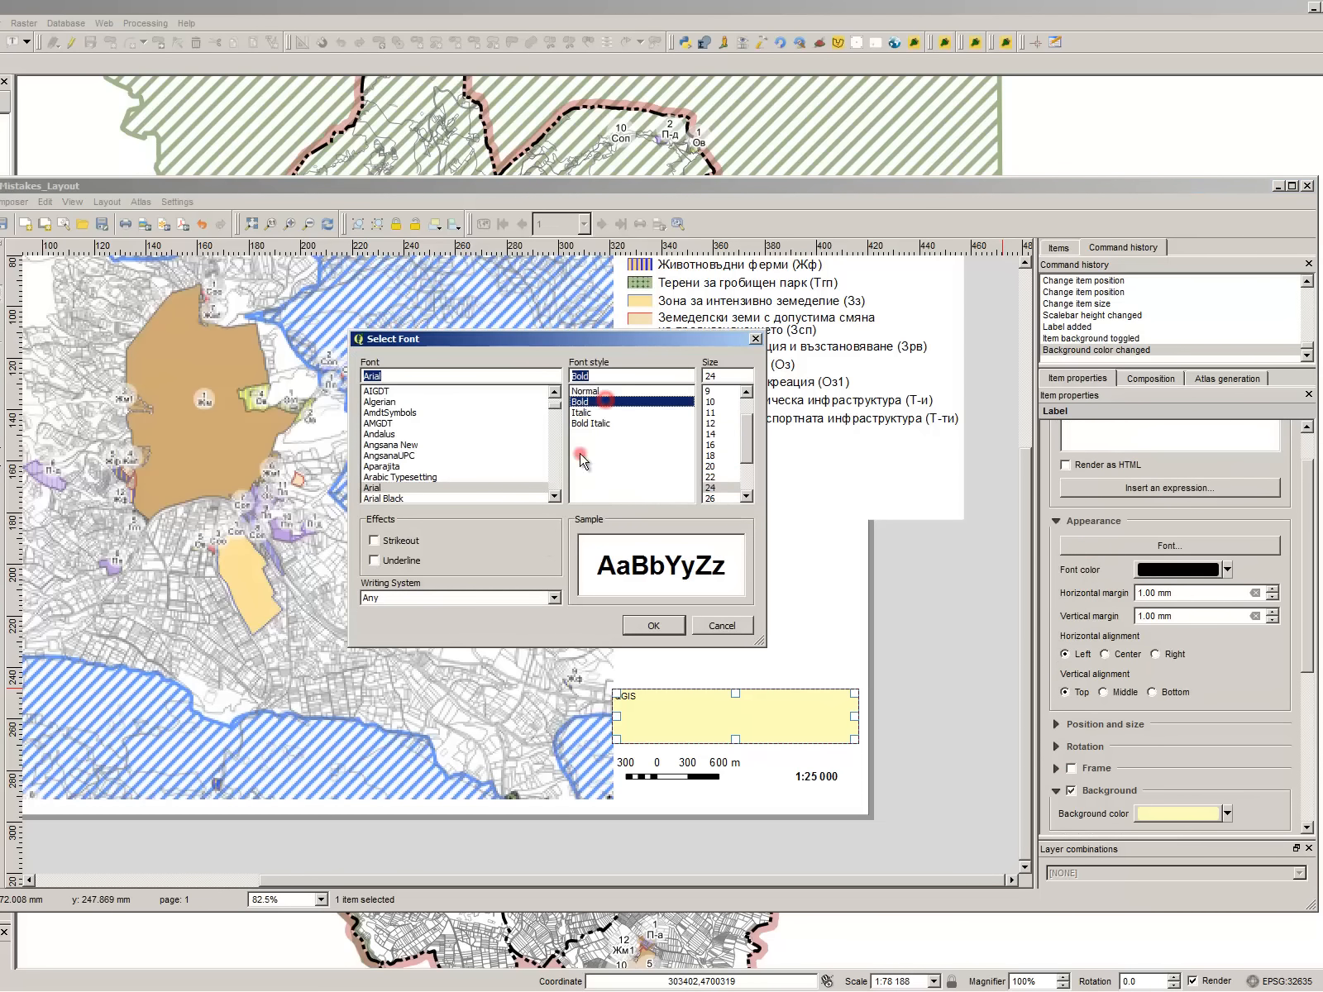
left_click(644, 627)
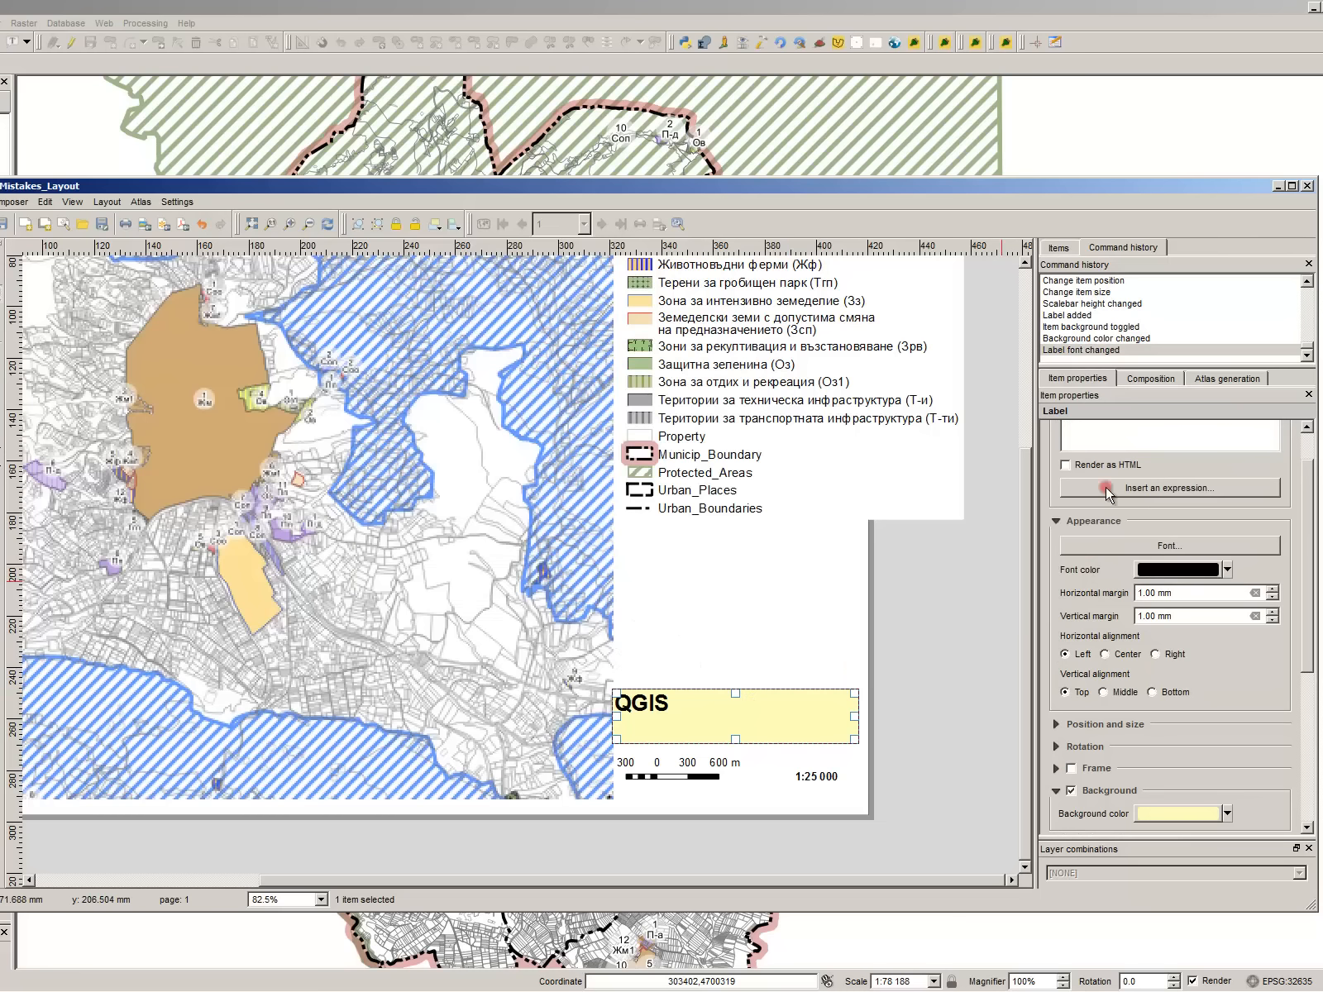
- Enable atlas generation with Urban_Places as the coverage layer
left_click(1210, 380)
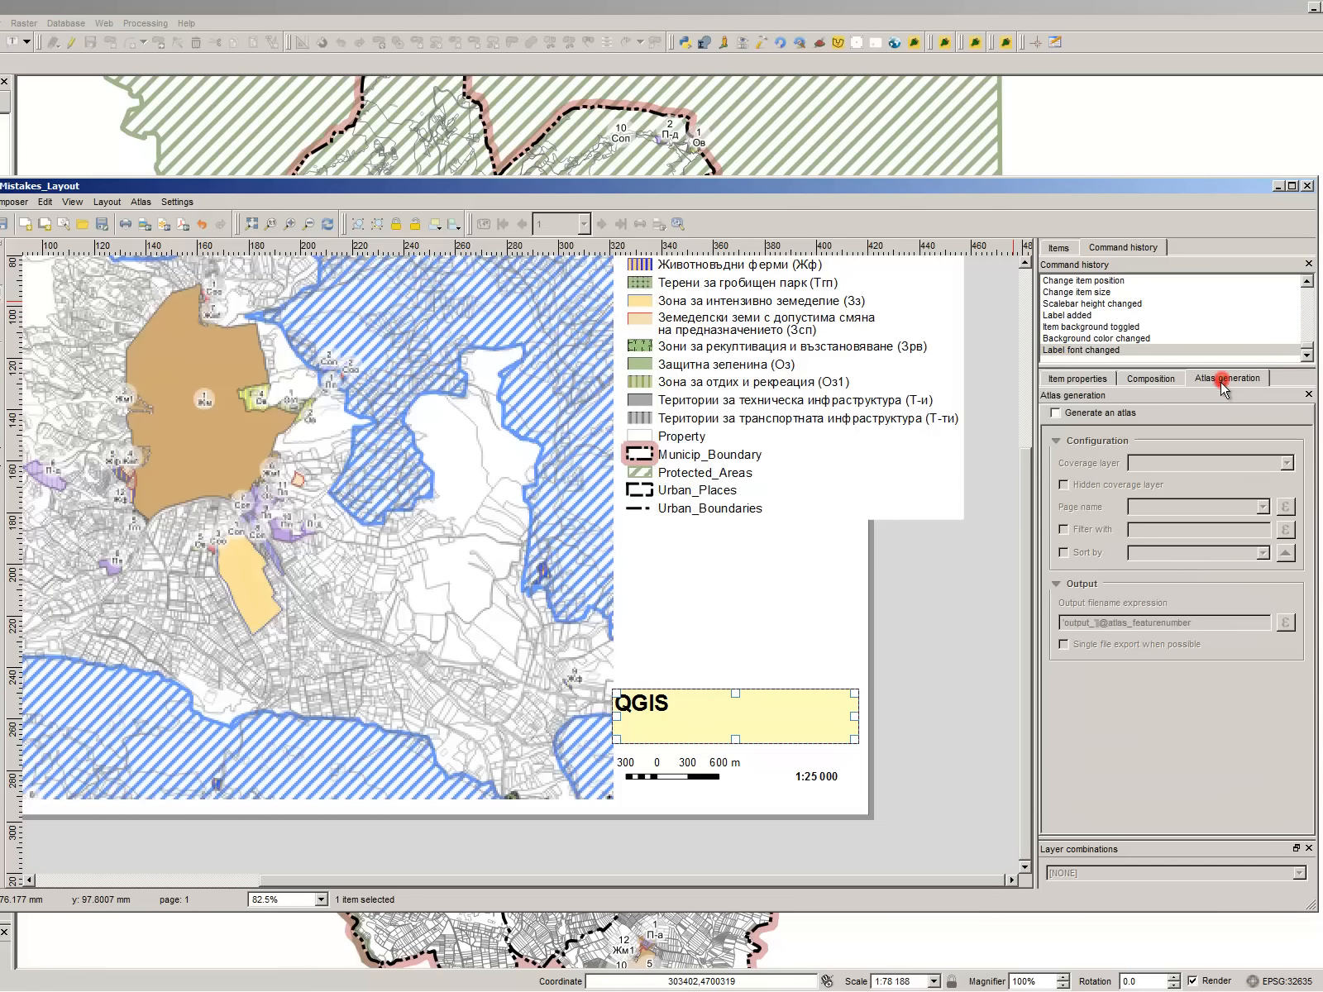
left_click(1059, 413)
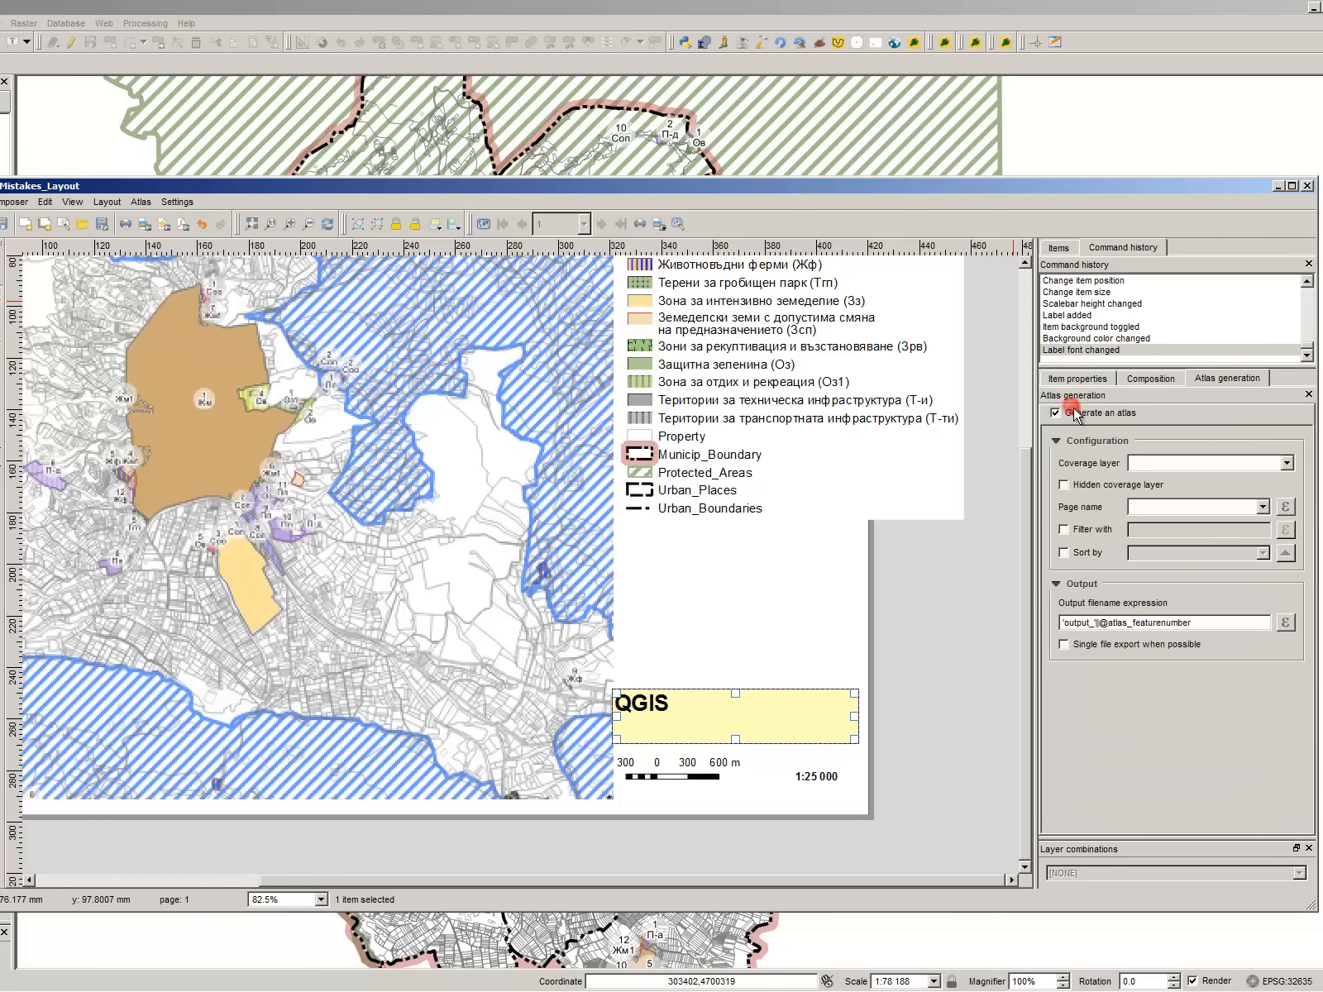
left_click(1240, 463)
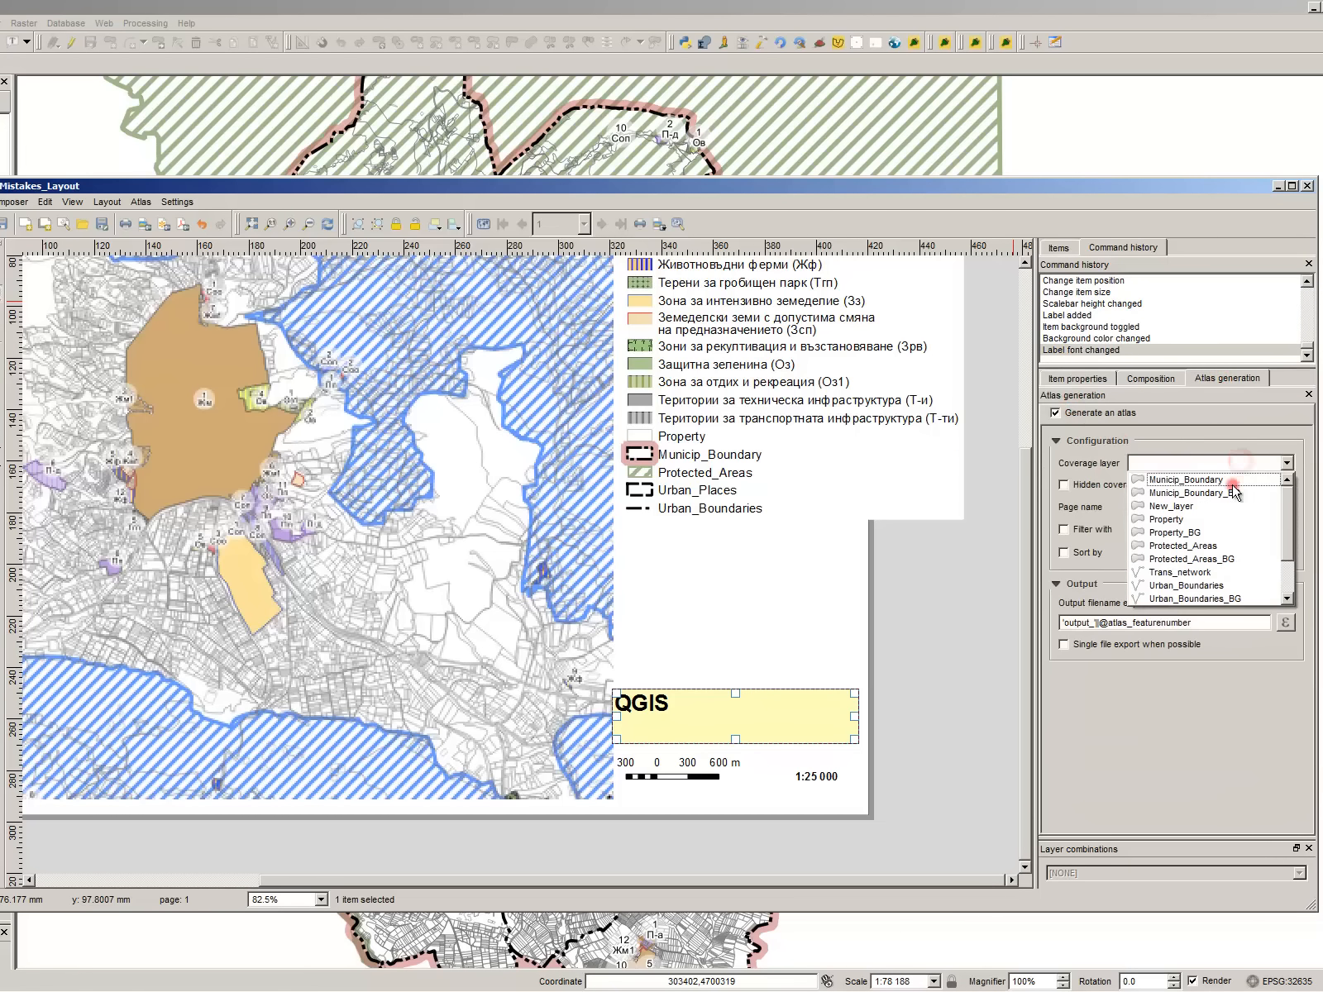
scroll(1224, 546, "down", 1)
left_click(1226, 572)
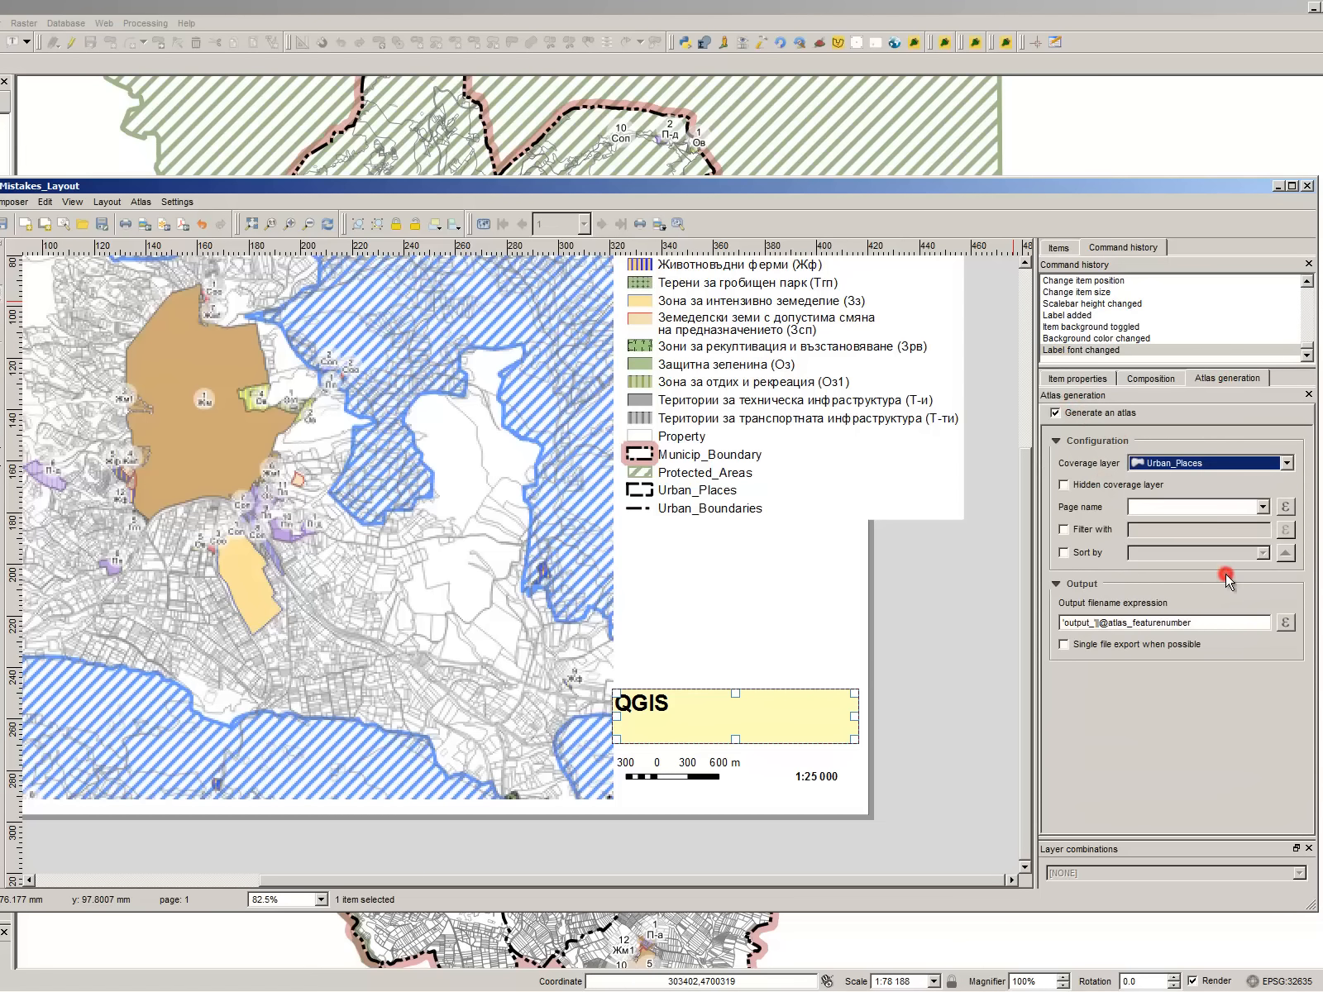
left_click(918, 656)
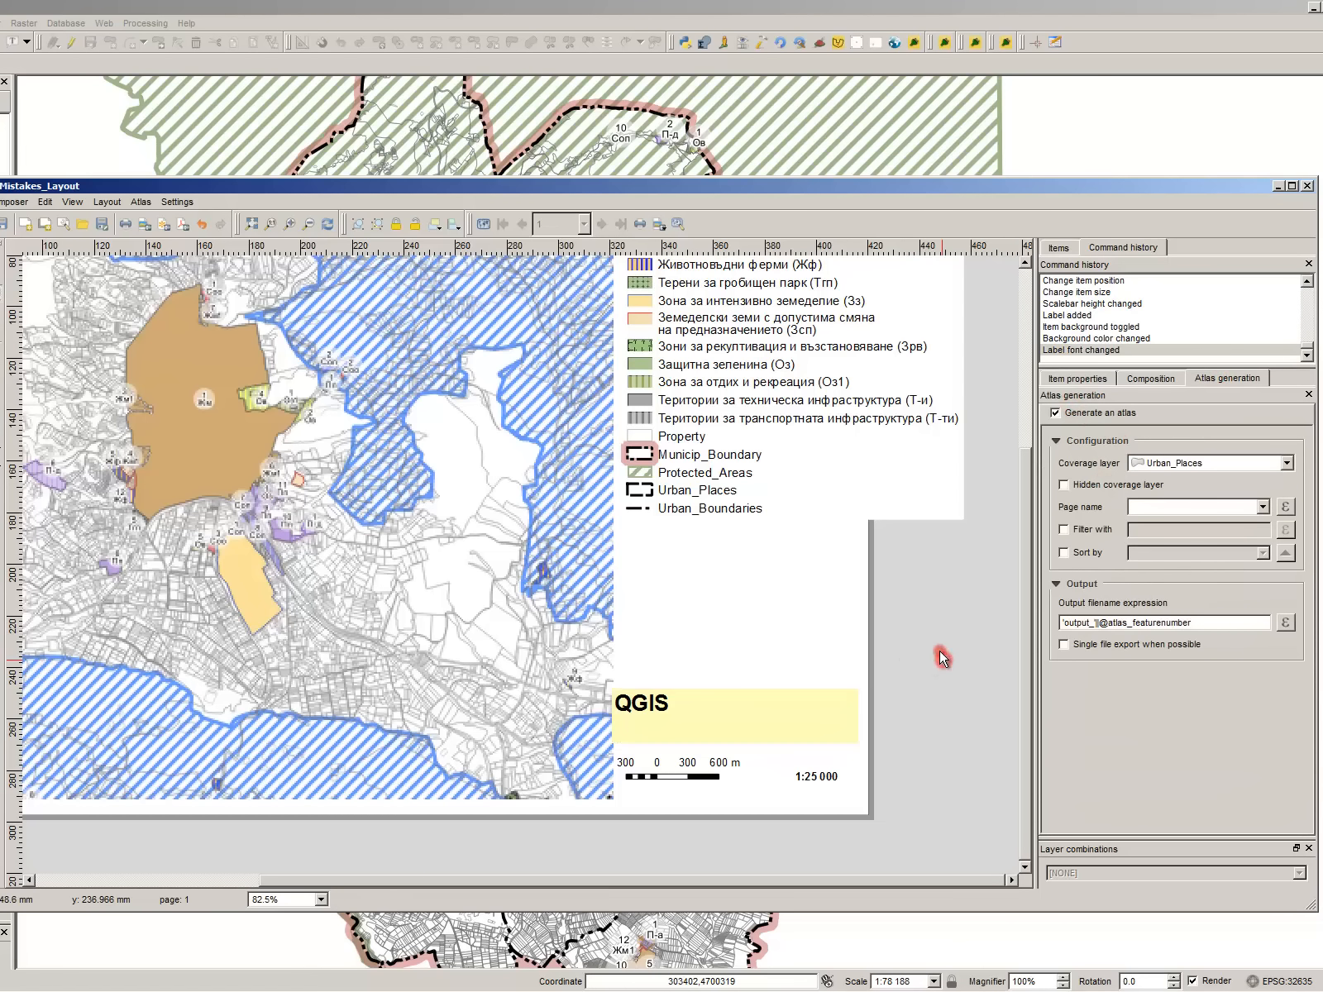
- Replace the default atlas output filename expression with the text 'Urban_places'
triple_click(1221, 622)
left_click(1287, 624)
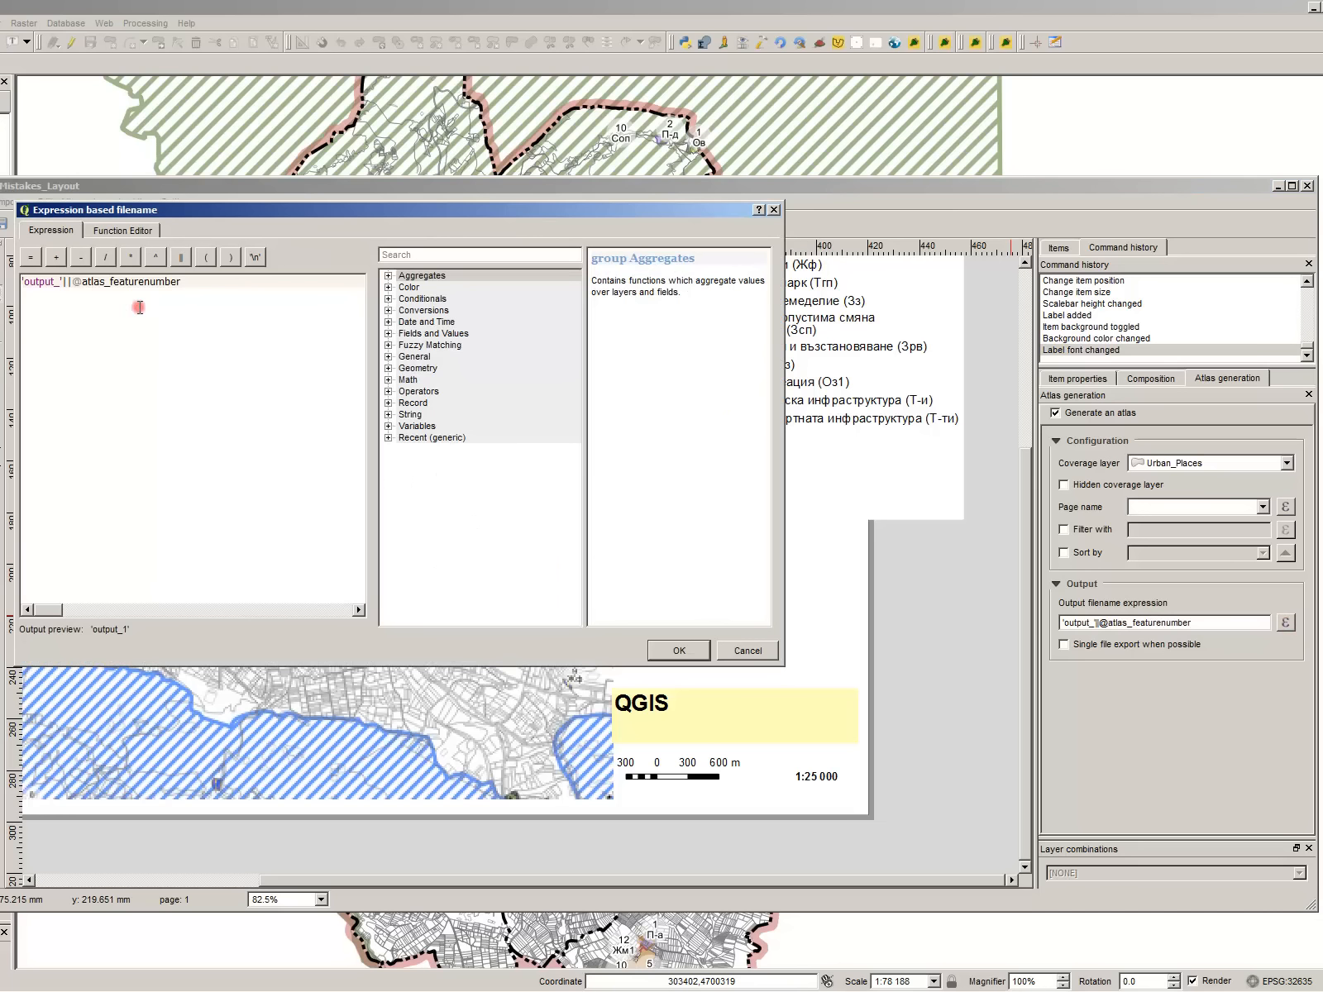
key("ctrl+a")
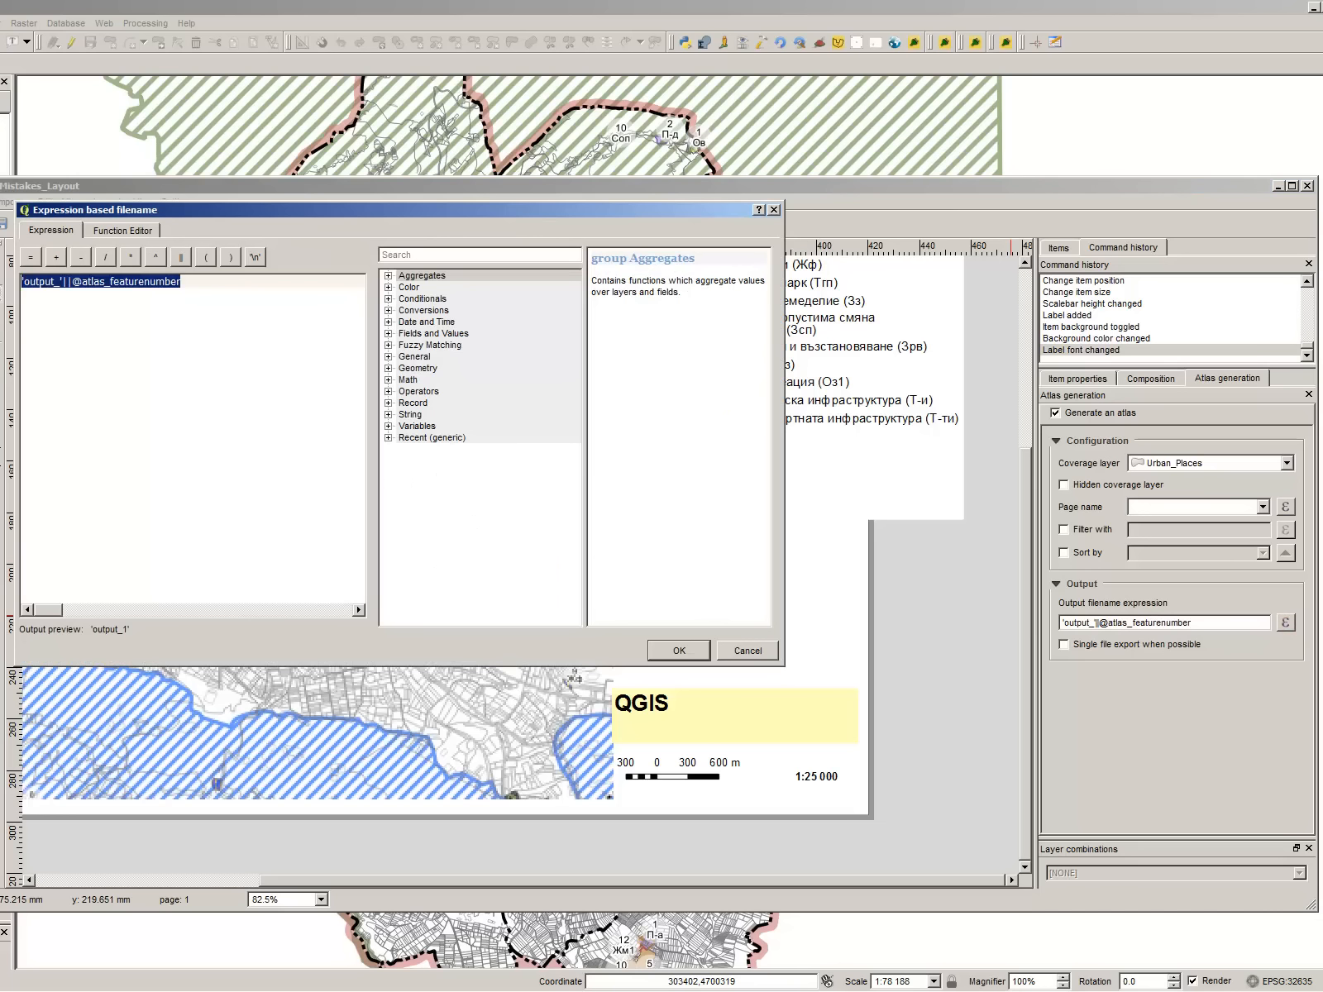
key("Delete")
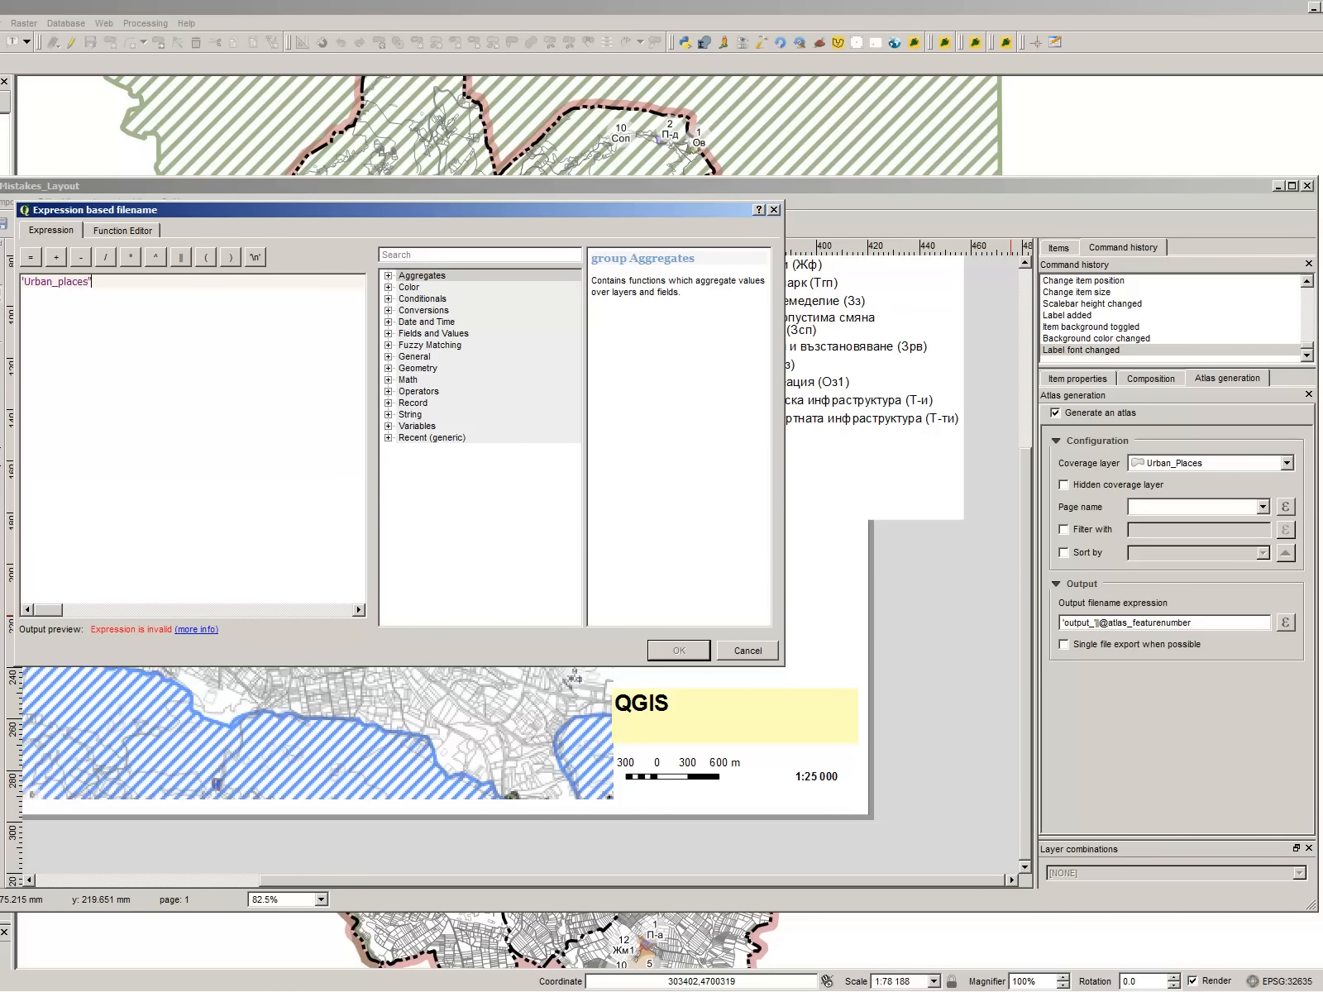
type("'")
key("BackSpace")
type("'")
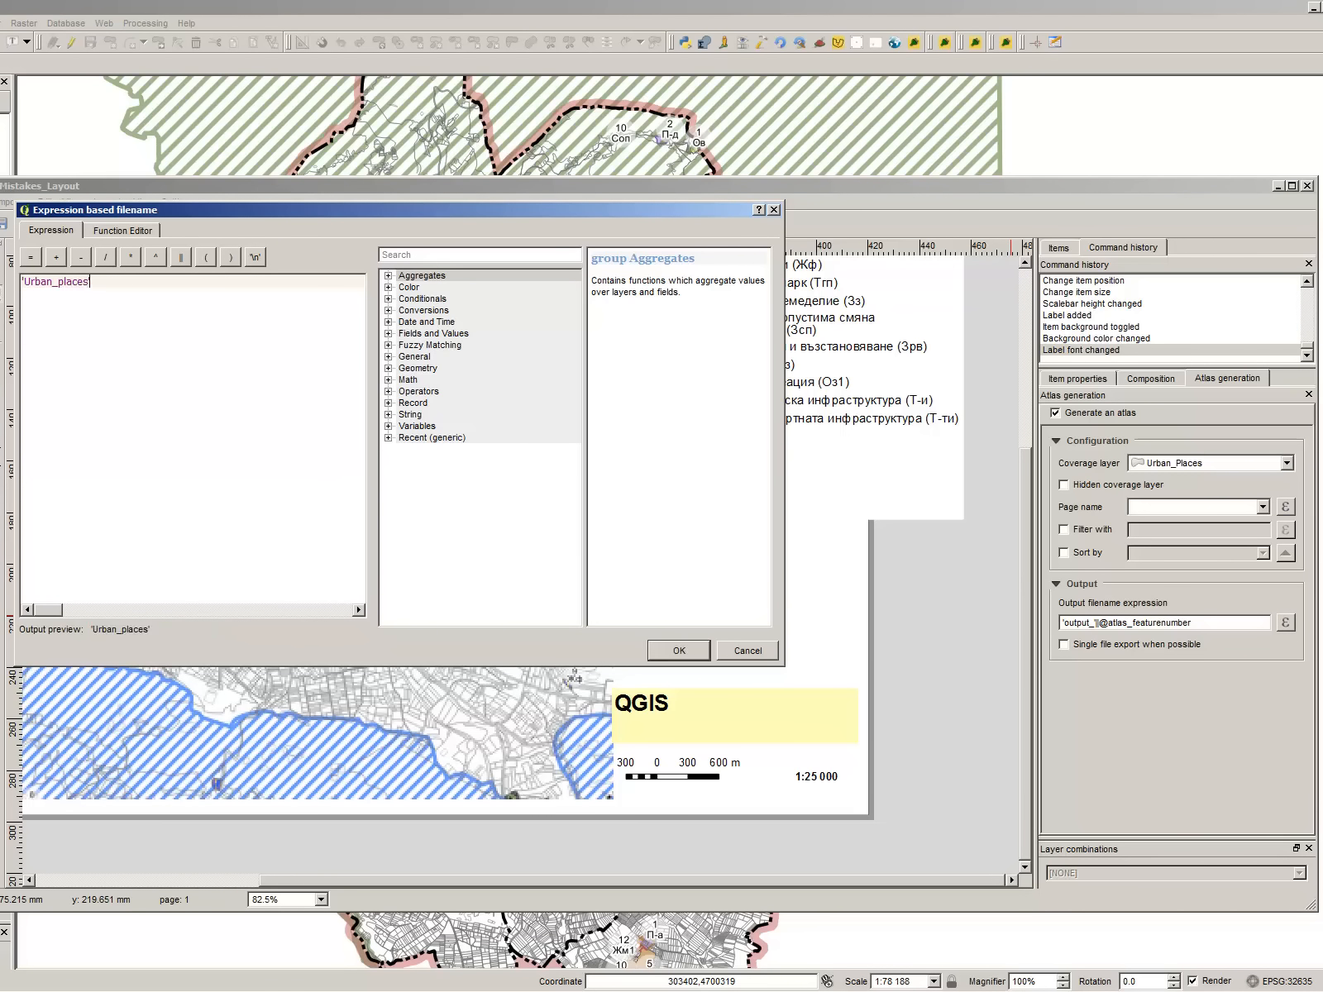
- Complete the output filename expression as 'Urban_places_' || "NMEST" and apply it
left_click(190, 257)
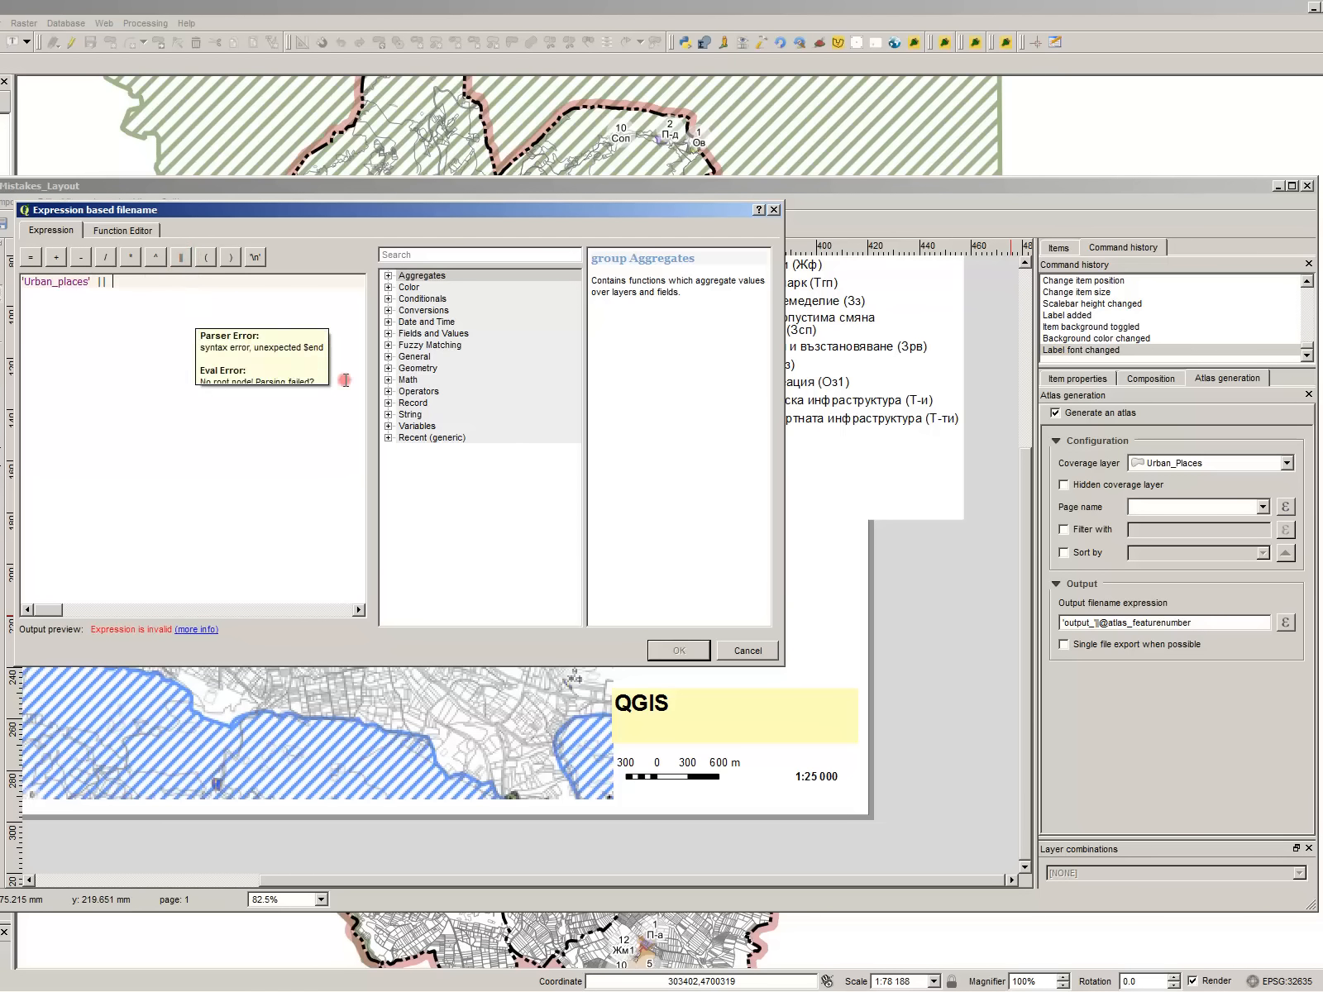
double_click(467, 333)
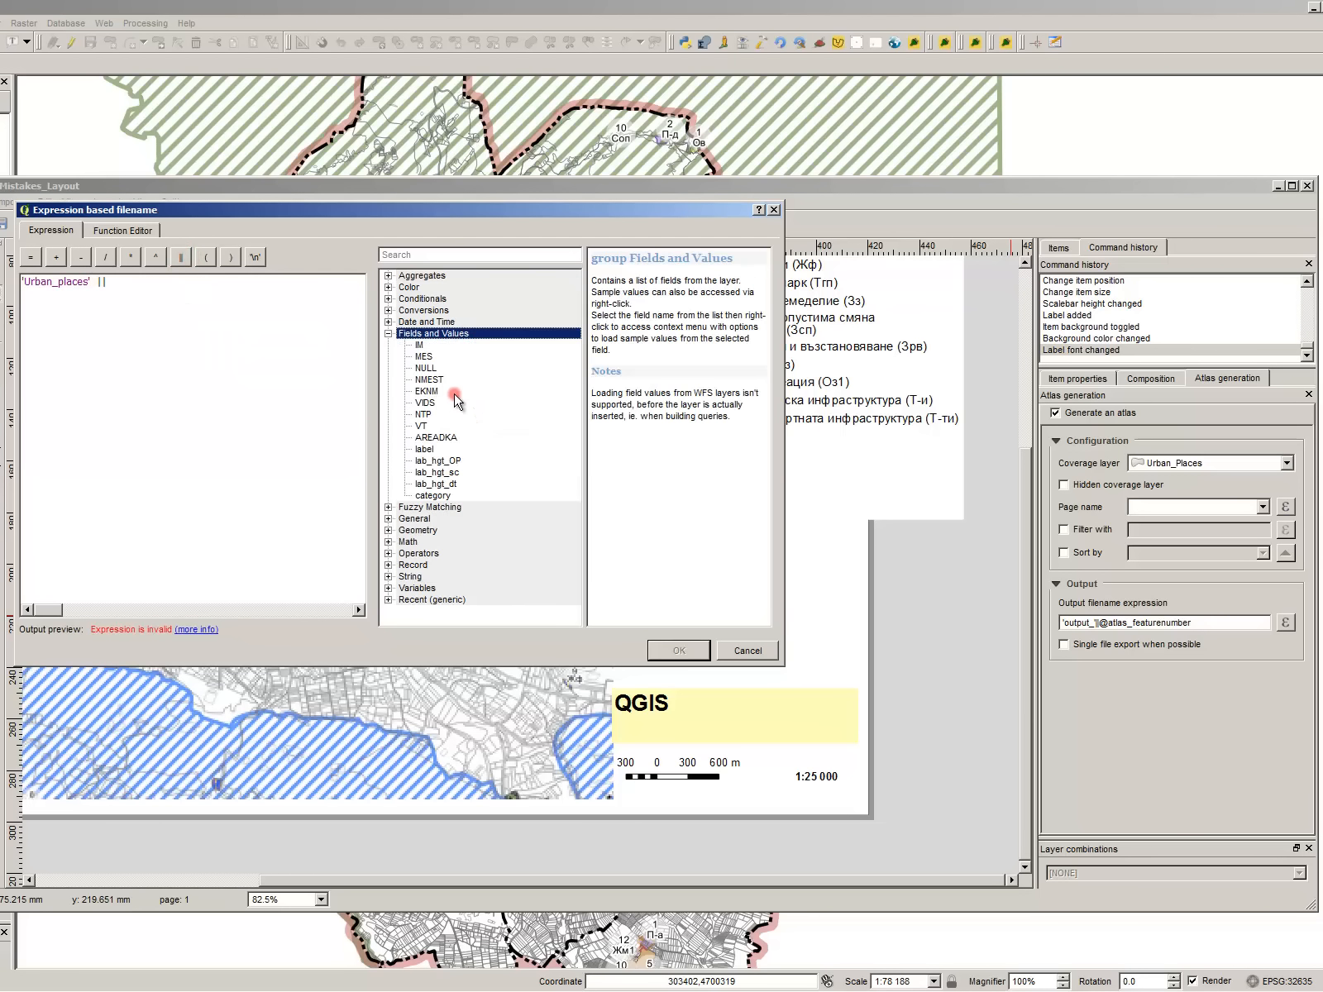
left_click(100, 285)
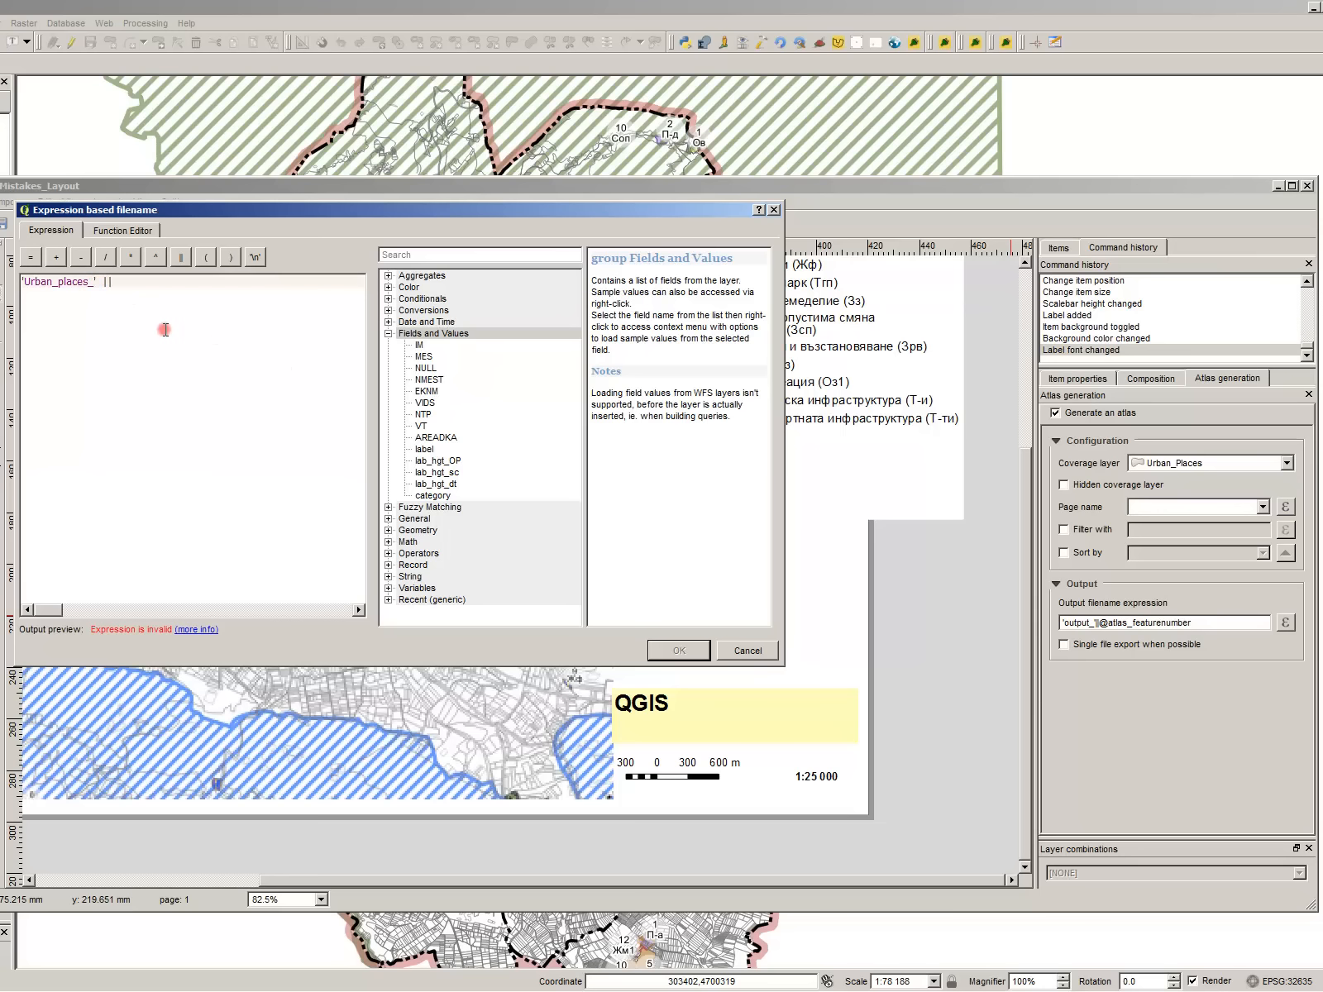
left_click(469, 449)
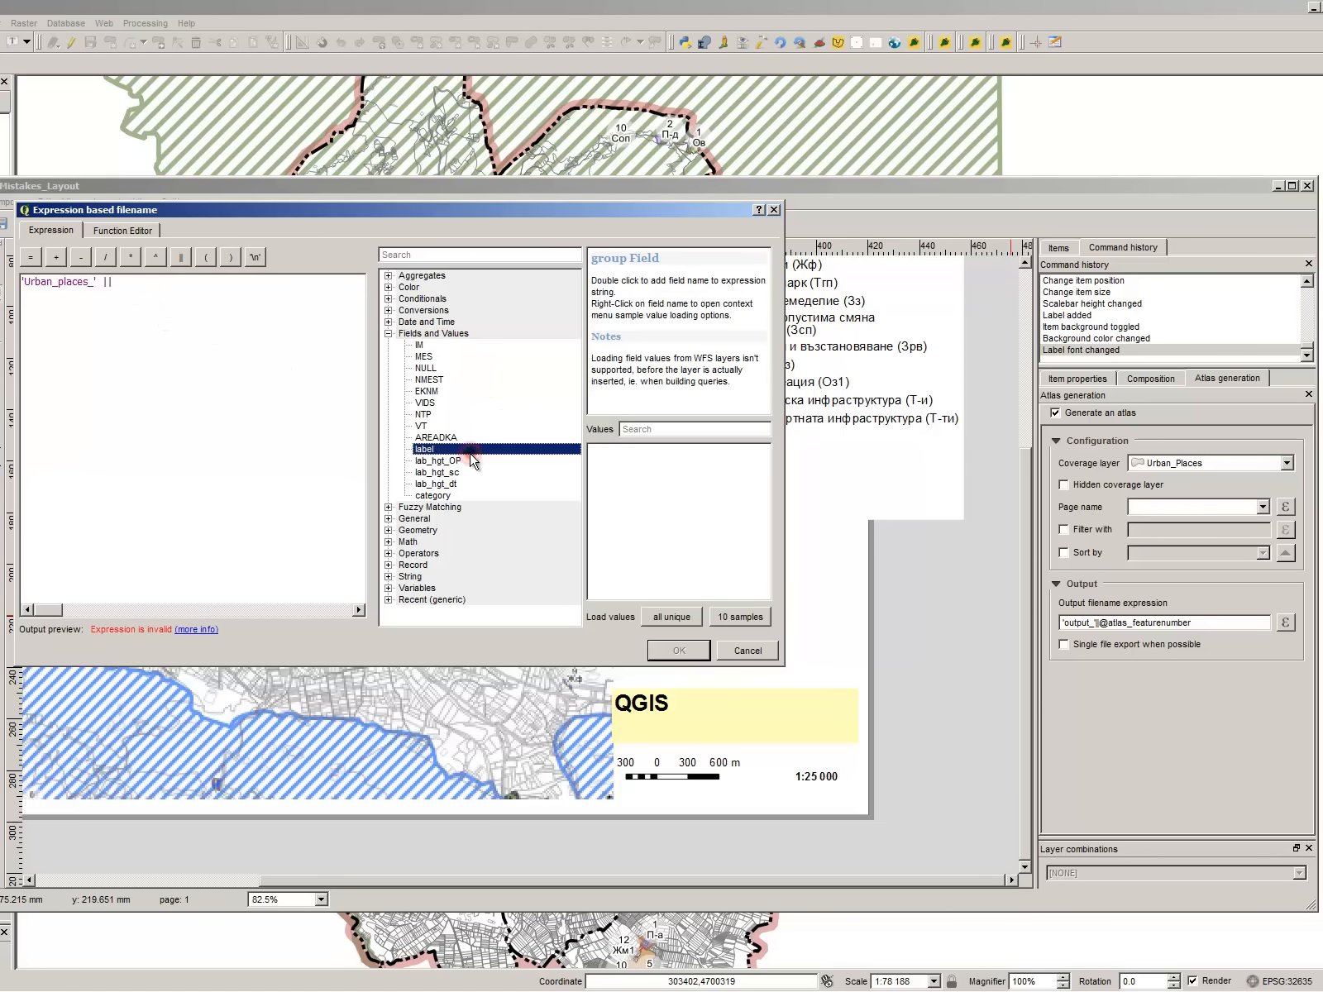
double_click(429, 380)
left_click(678, 650)
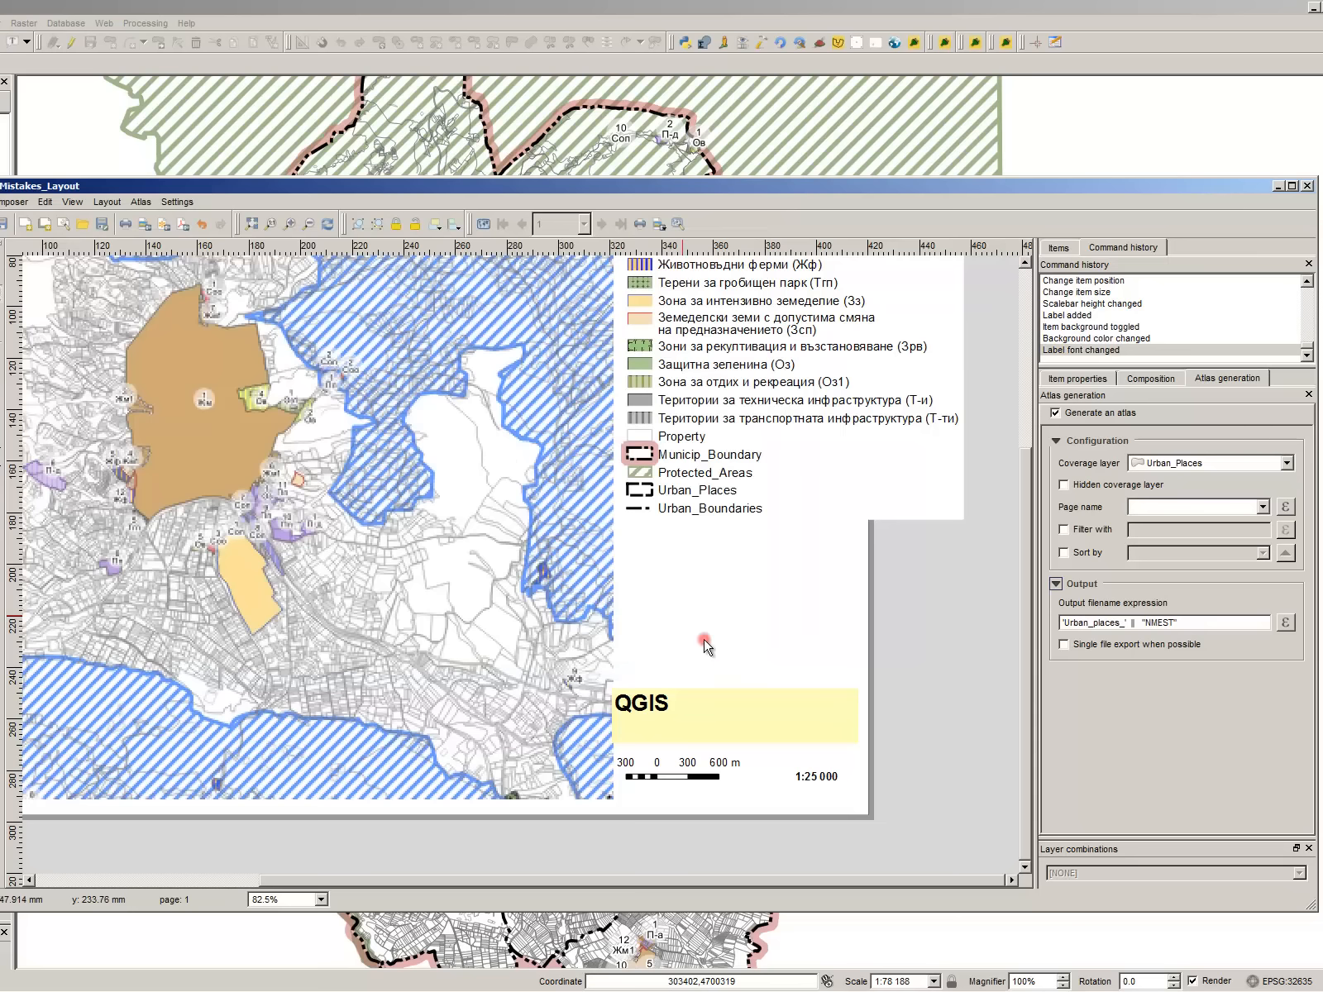
- Start a new expression for the wide yellow label, beginning with the unquoted word Zoning
left_click(728, 693)
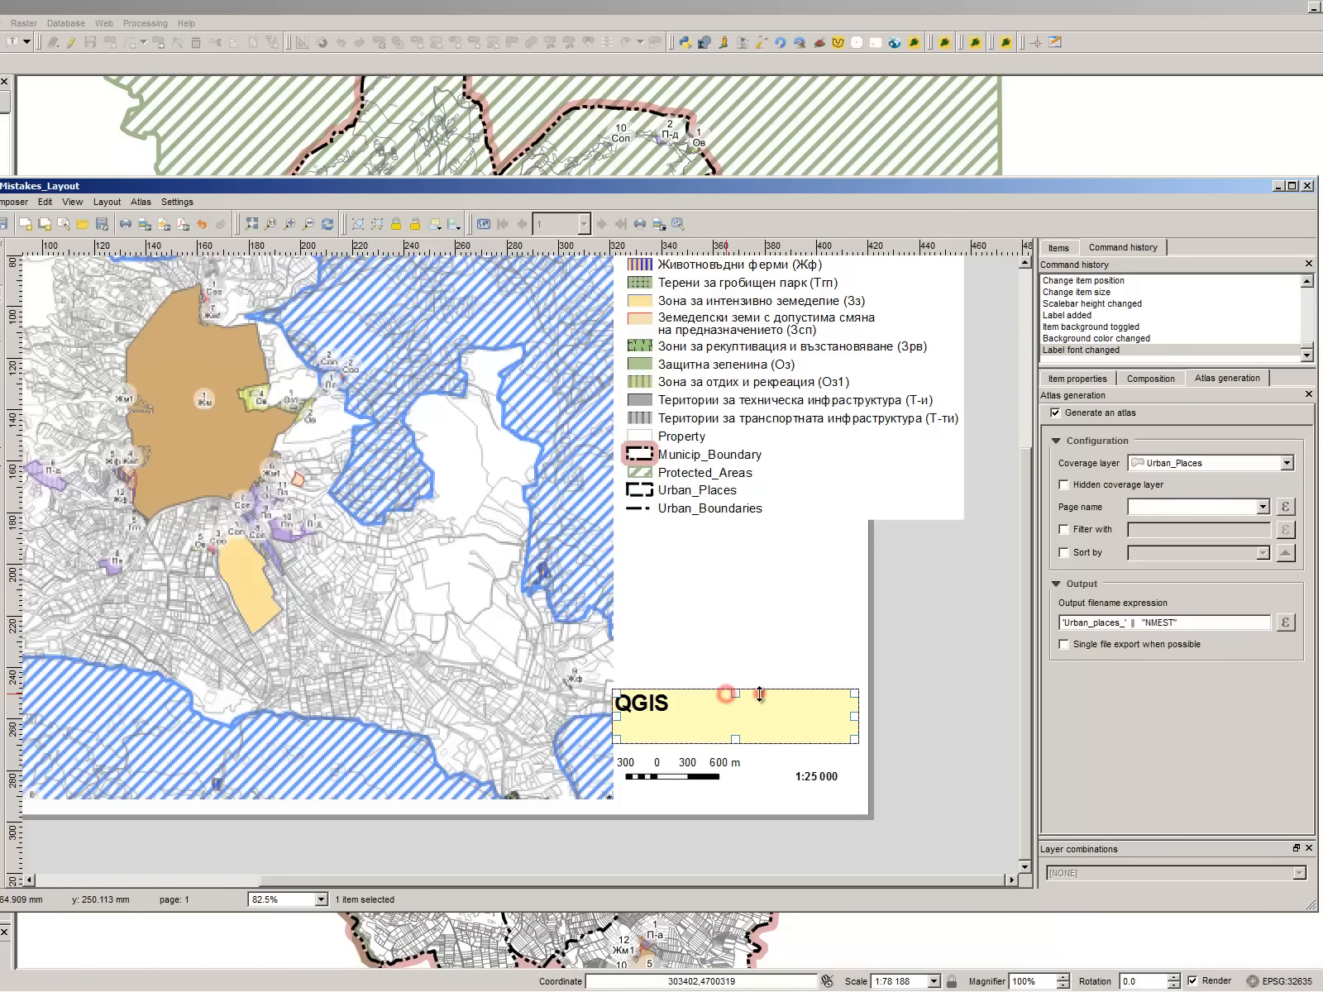
left_click(1110, 382)
left_click(1210, 487)
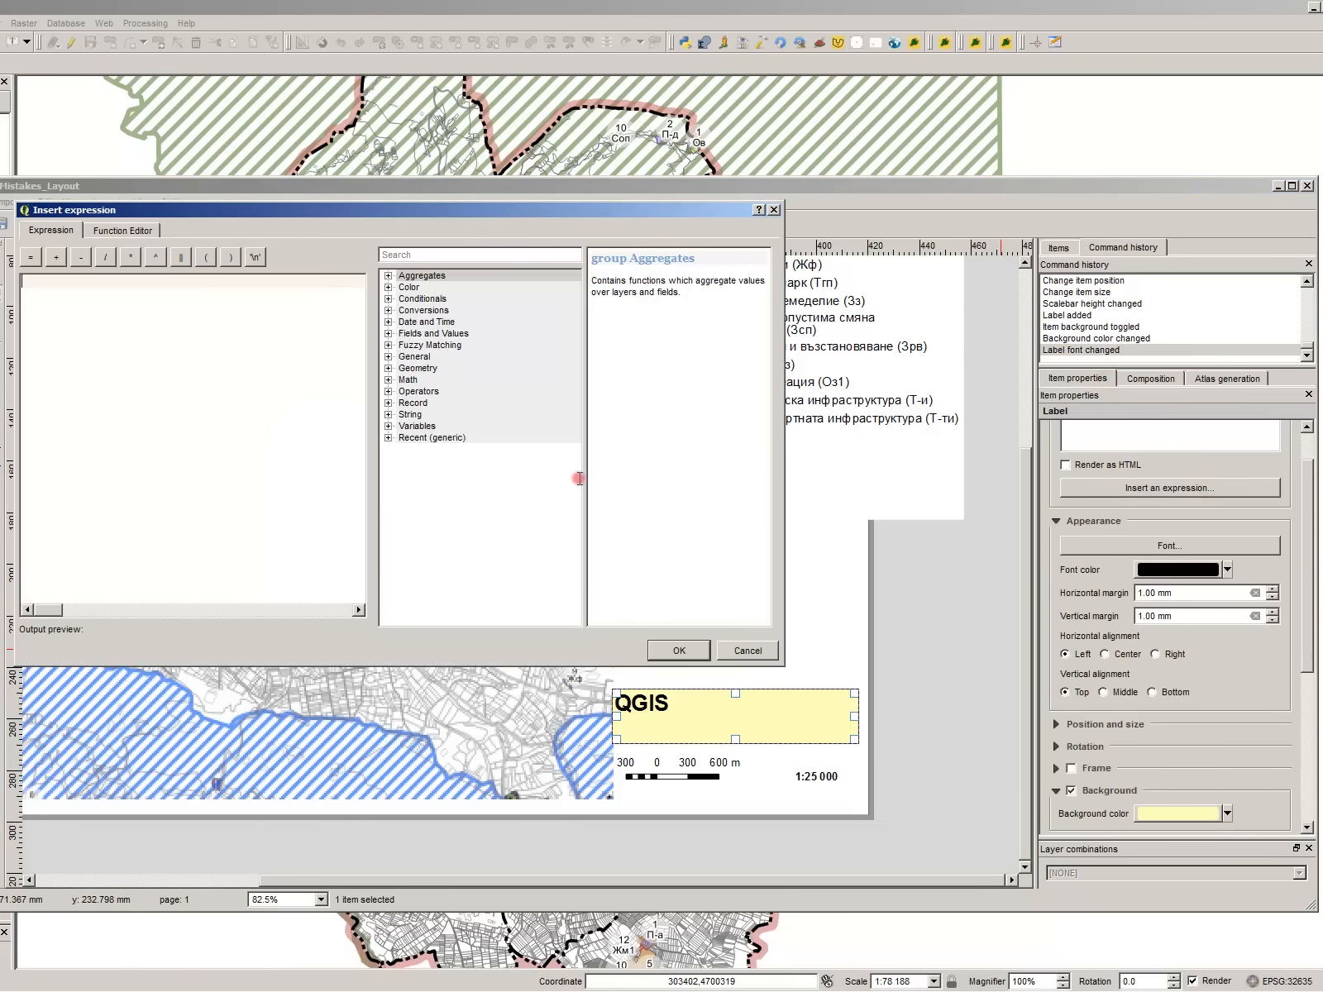
double_click(448, 335)
left_click(427, 403)
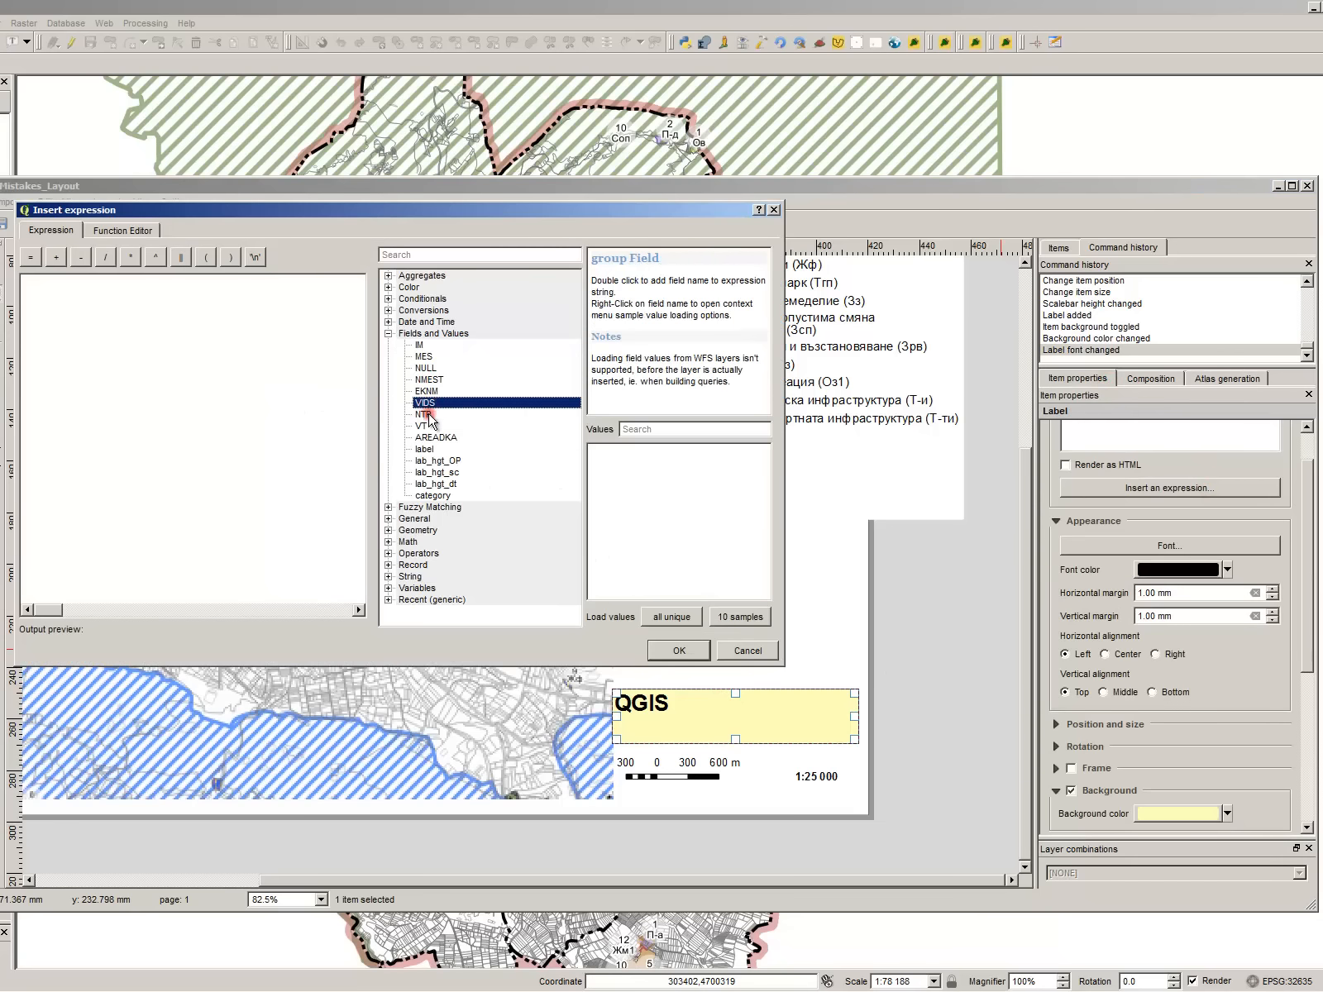
left_click(203, 312)
type("Z")
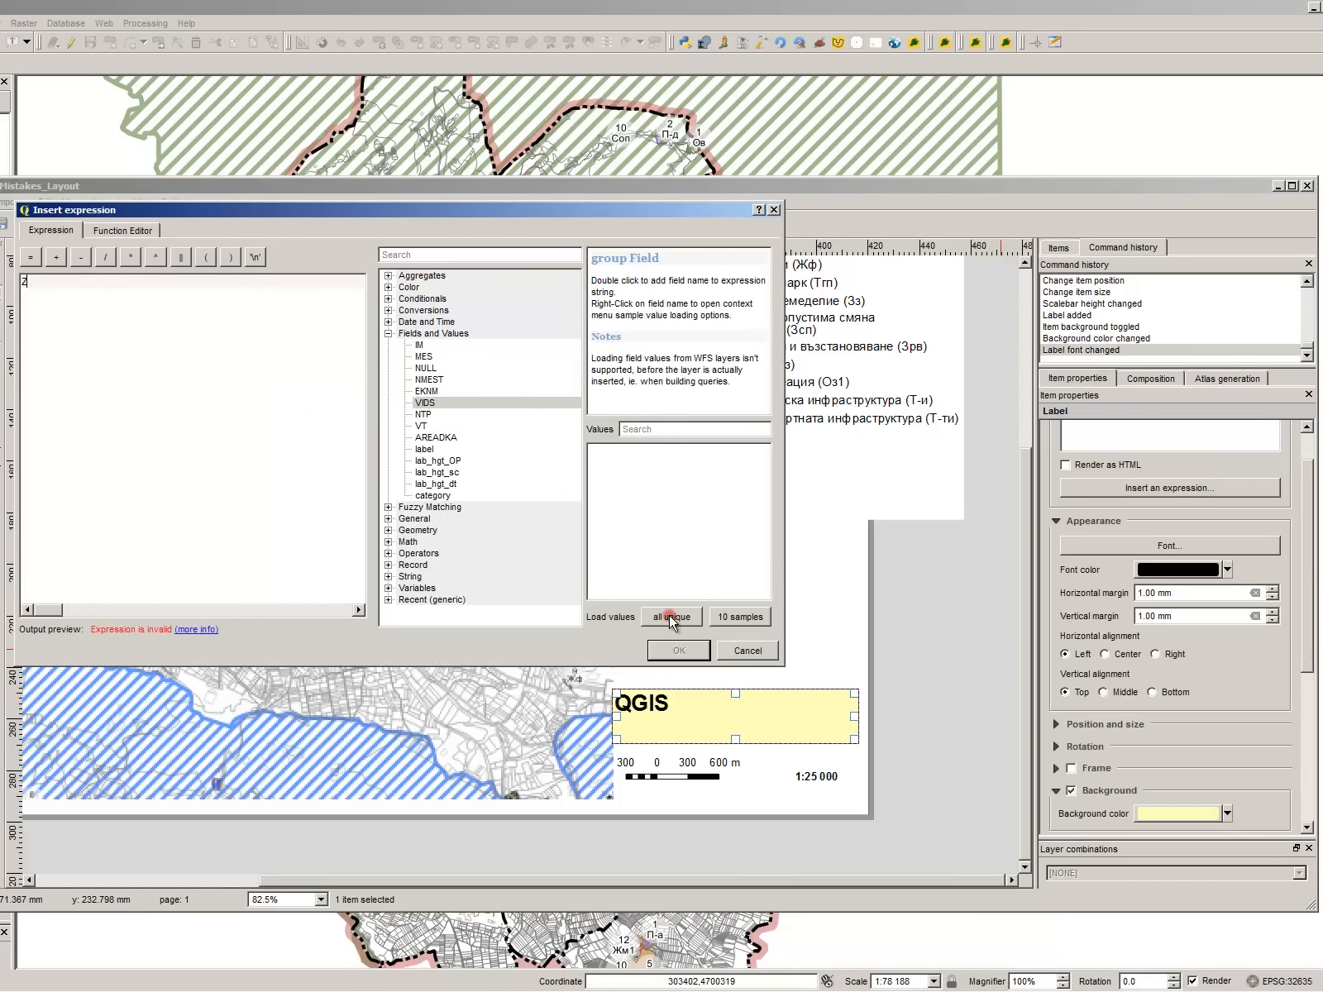
type("oning fop")
key("BackSpace")
key("BackSpace")
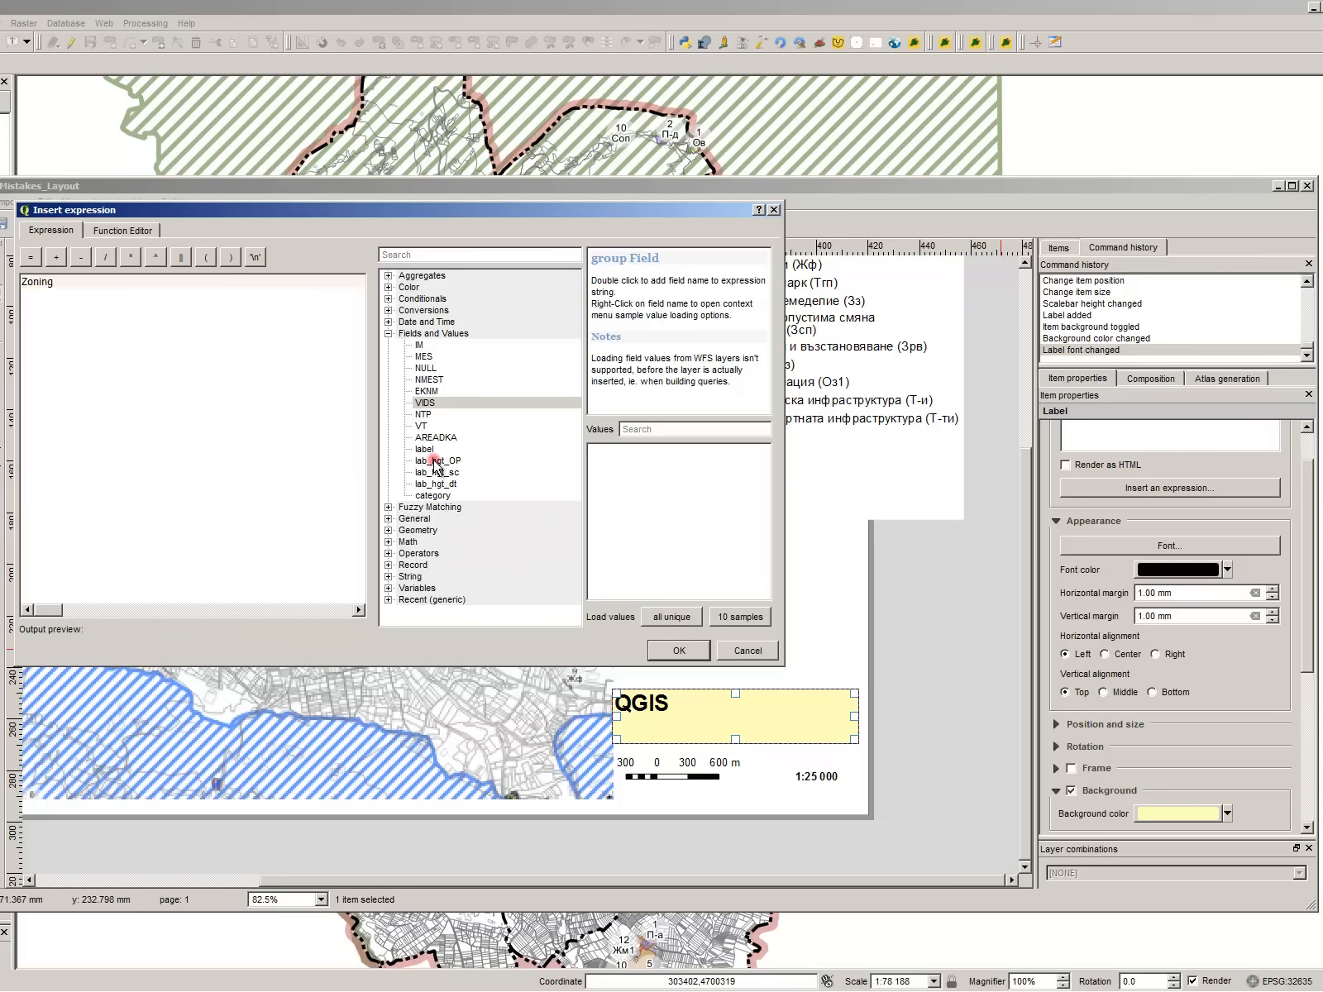
- Concatenate the NMEST field to Zoning with || and insert the expression into the label
double_click(447, 380)
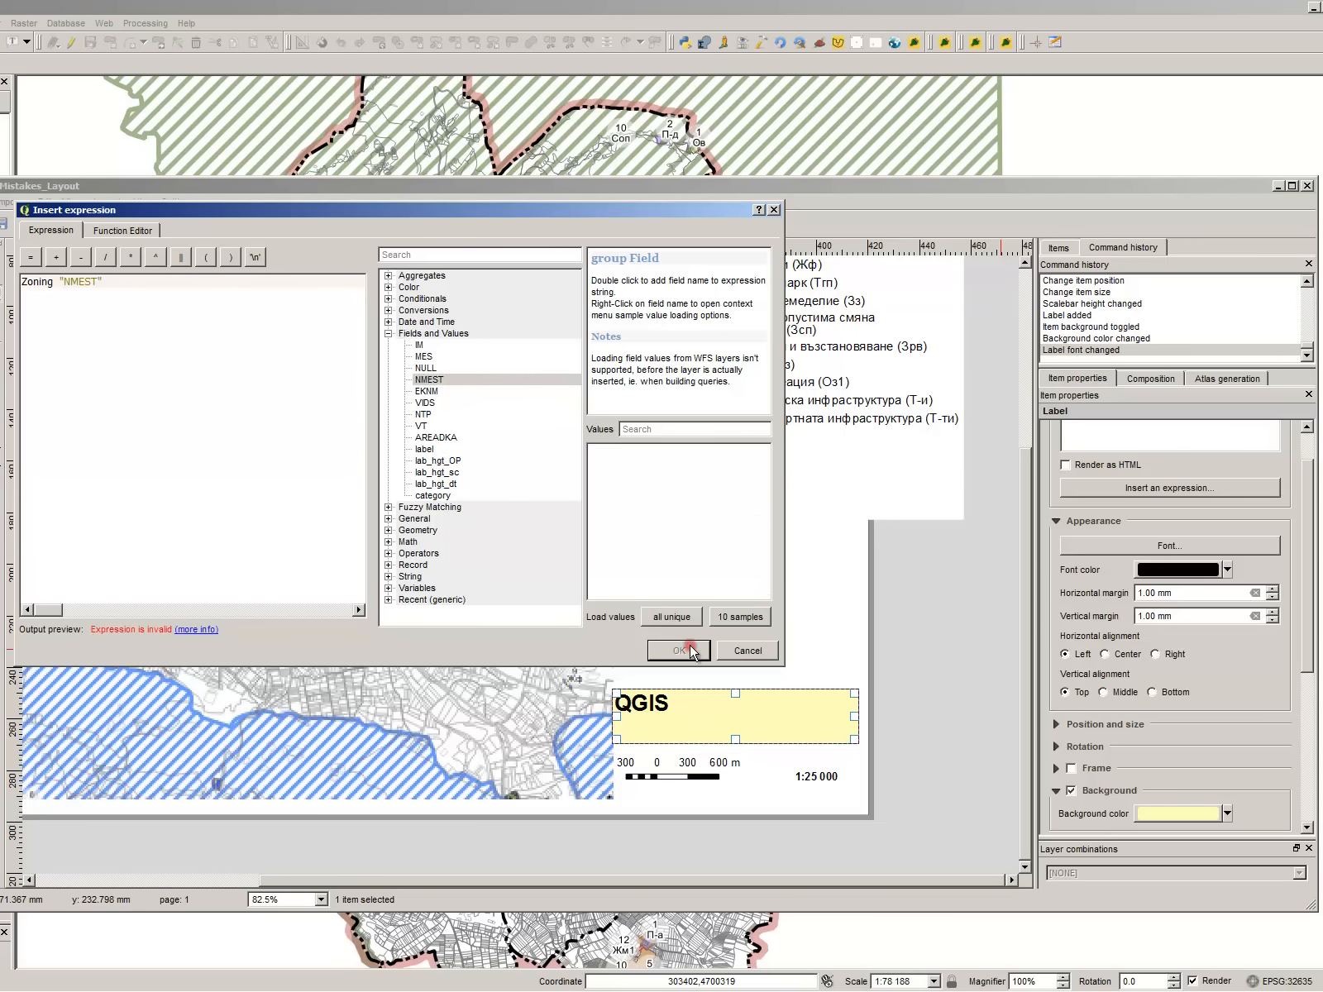
triple_click(180, 283)
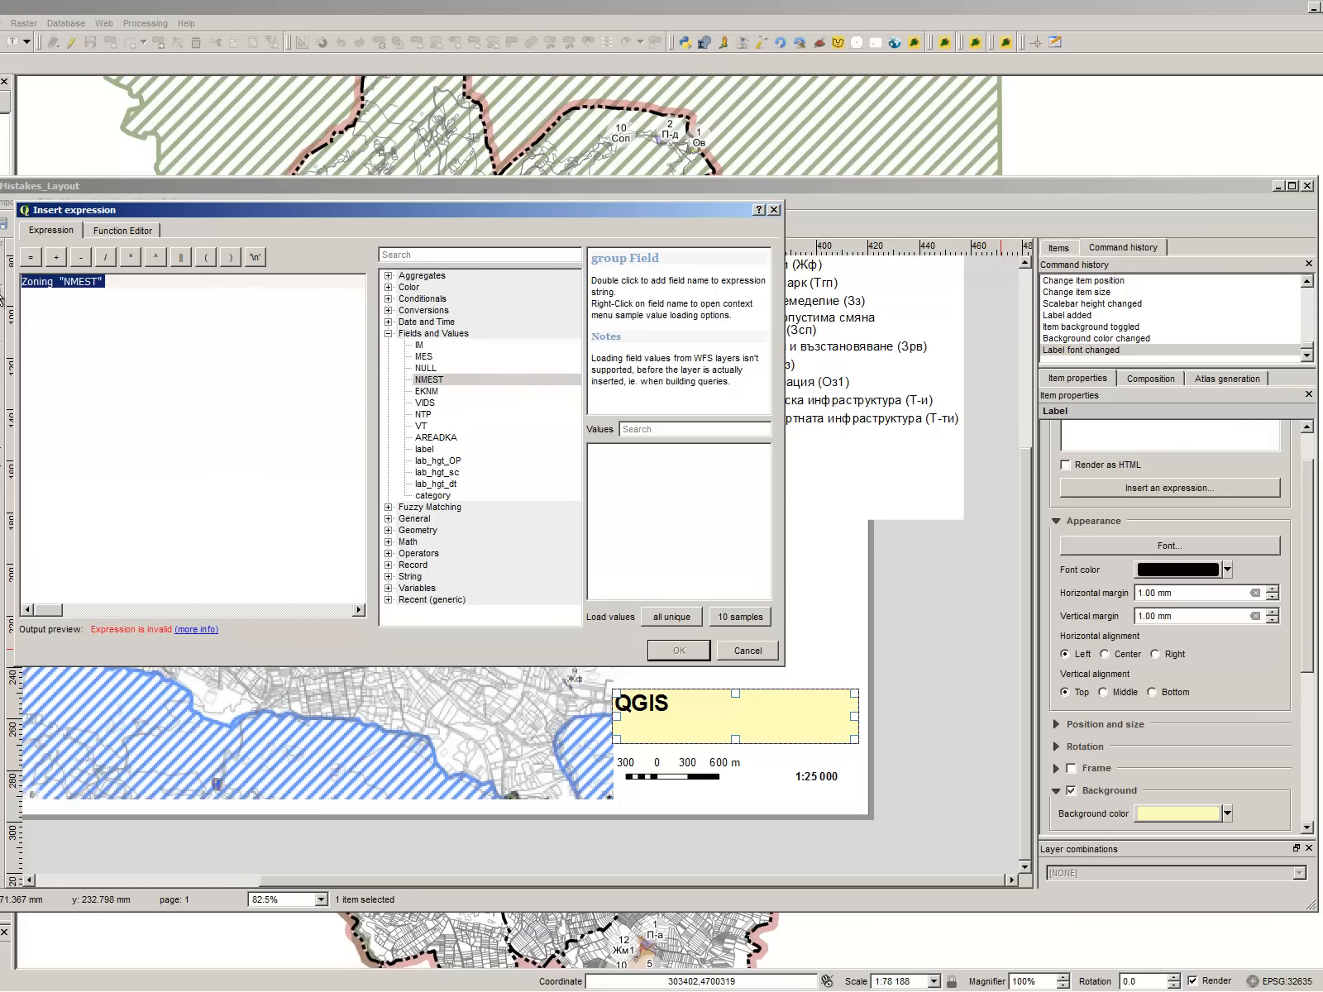
left_click(58, 283)
left_click(181, 256)
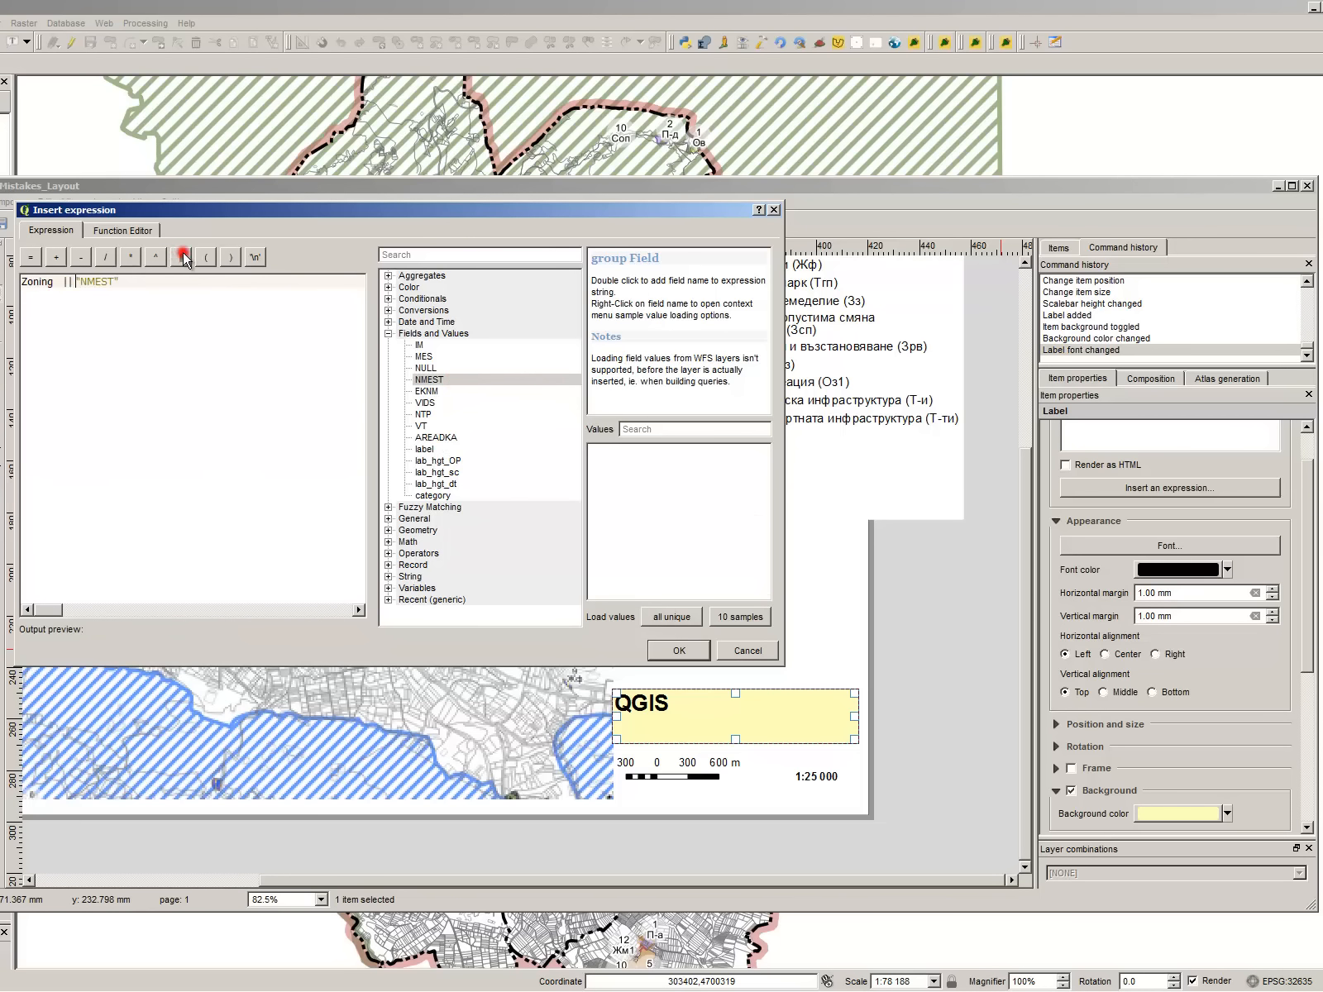
left_click(699, 650)
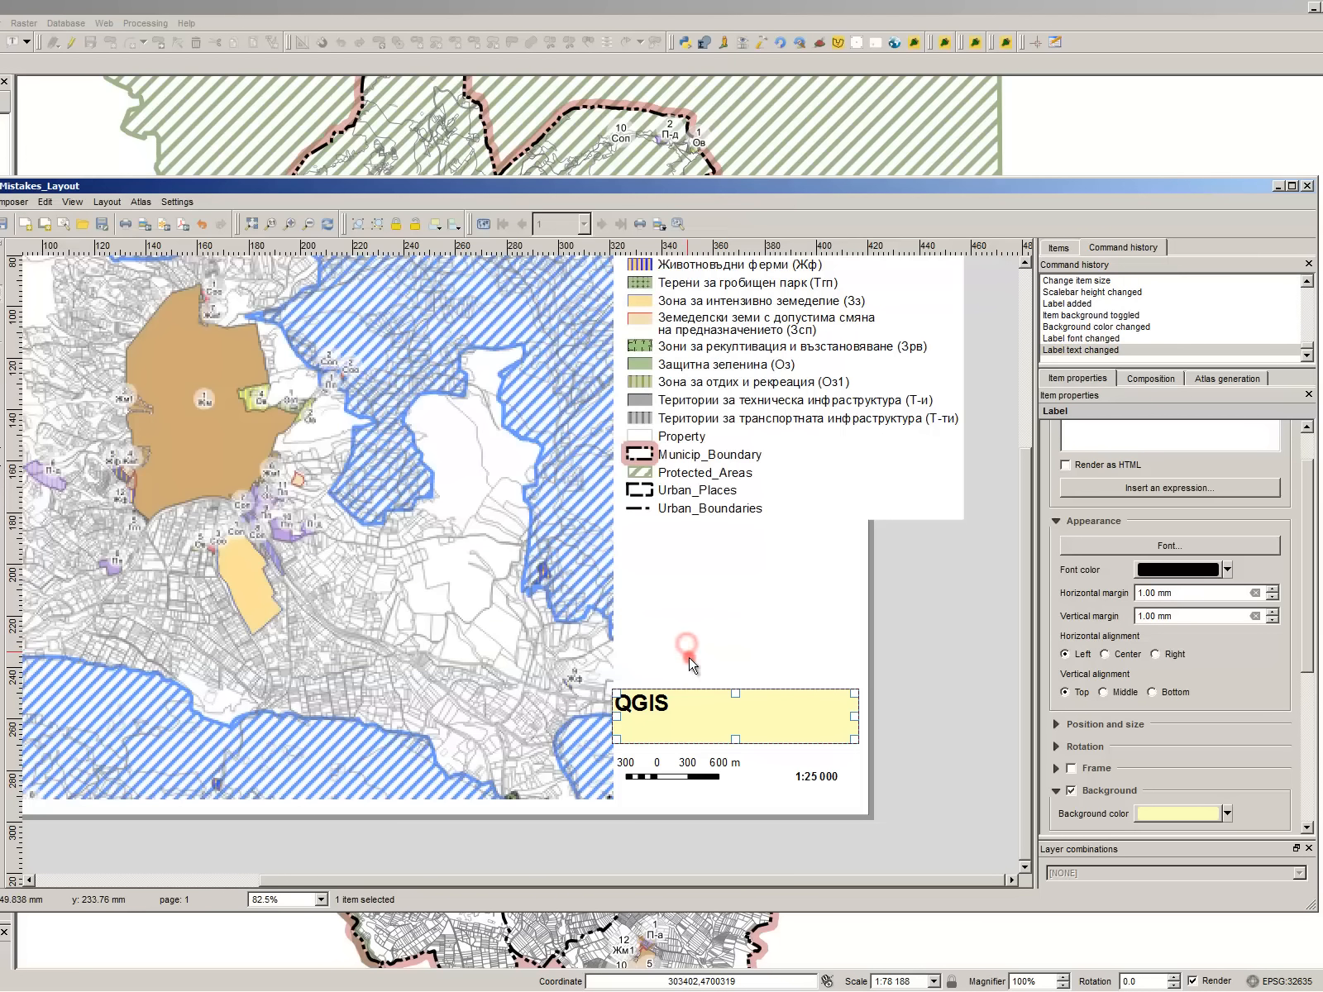
- Remove the default QGIS text in front of the expression in the wide label
scroll(1305, 546, "up", 1)
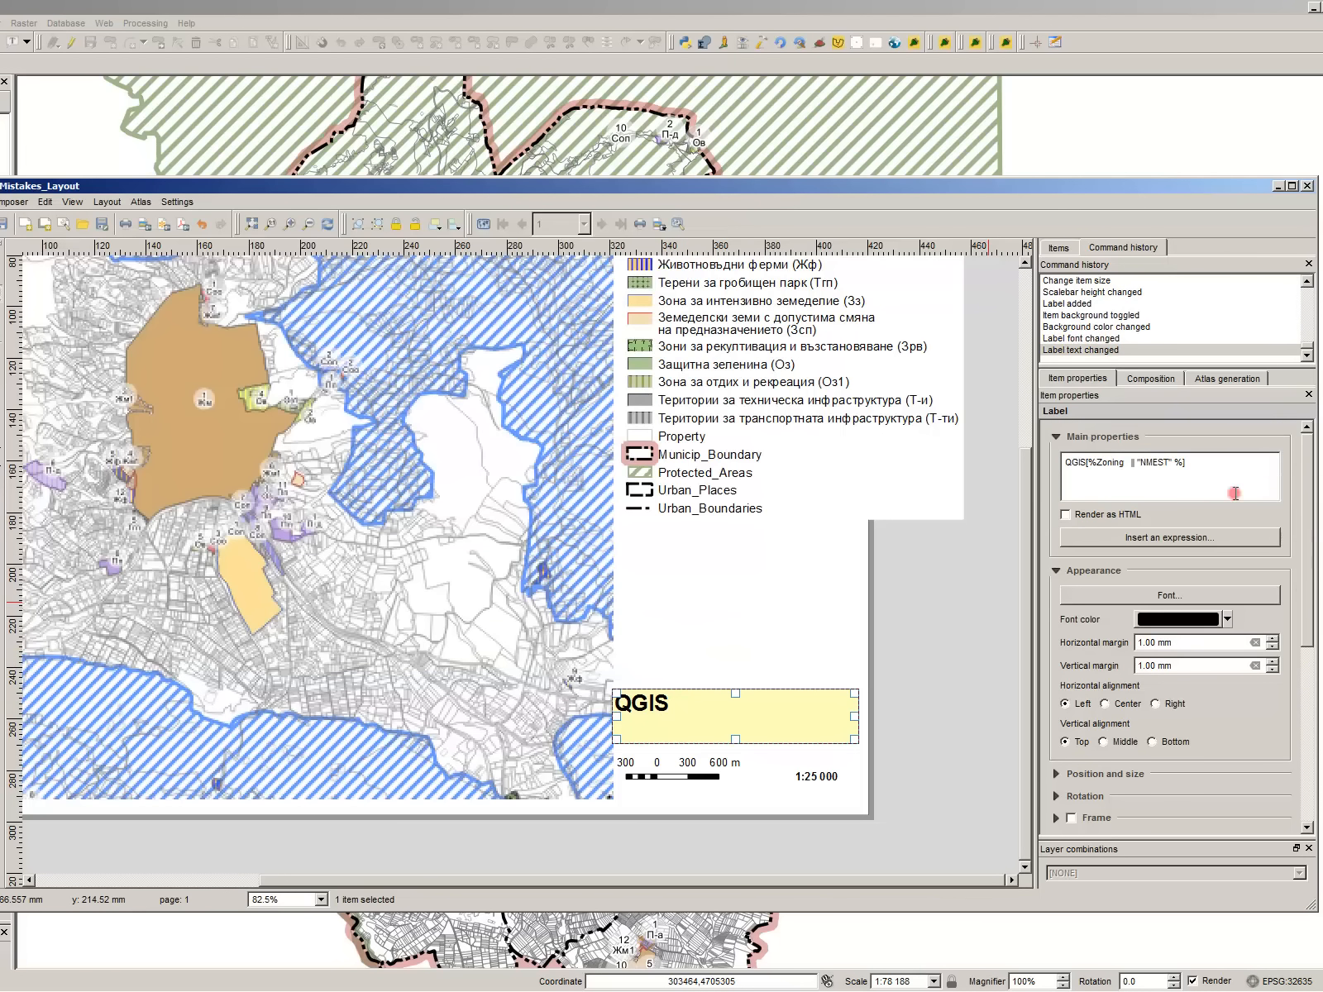
left_click_drag(1087, 464, 895, 472)
left_click(1086, 459)
key("BackSpace")
key("BackSpace")
key("BackSpace")
key("BackSpace")
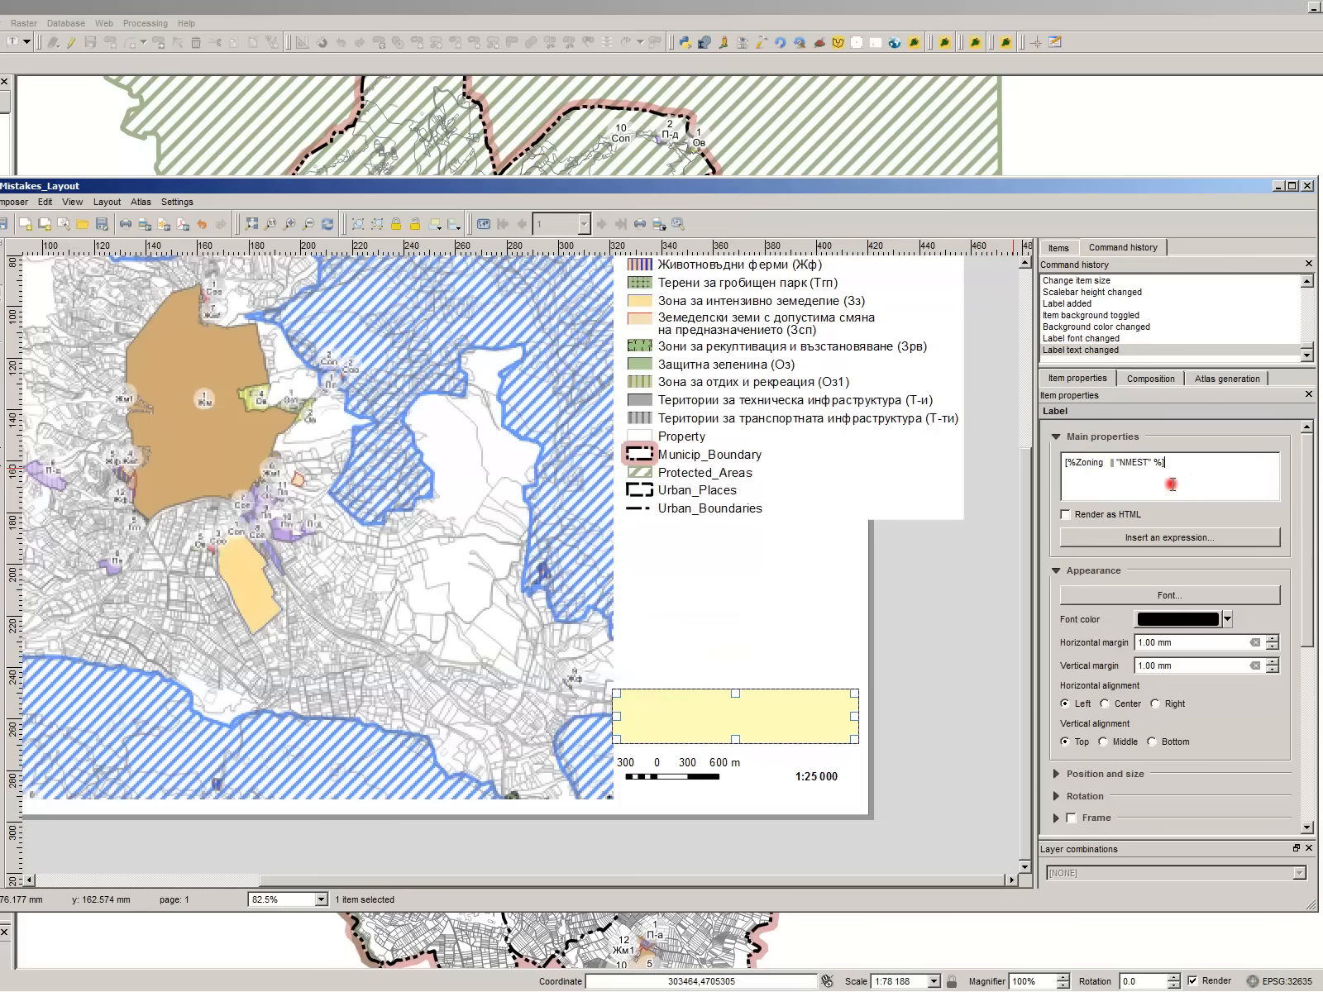
- Narrow the wide label slightly from its left side so that it clears the map's edge
left_click(786, 689)
left_click(799, 651)
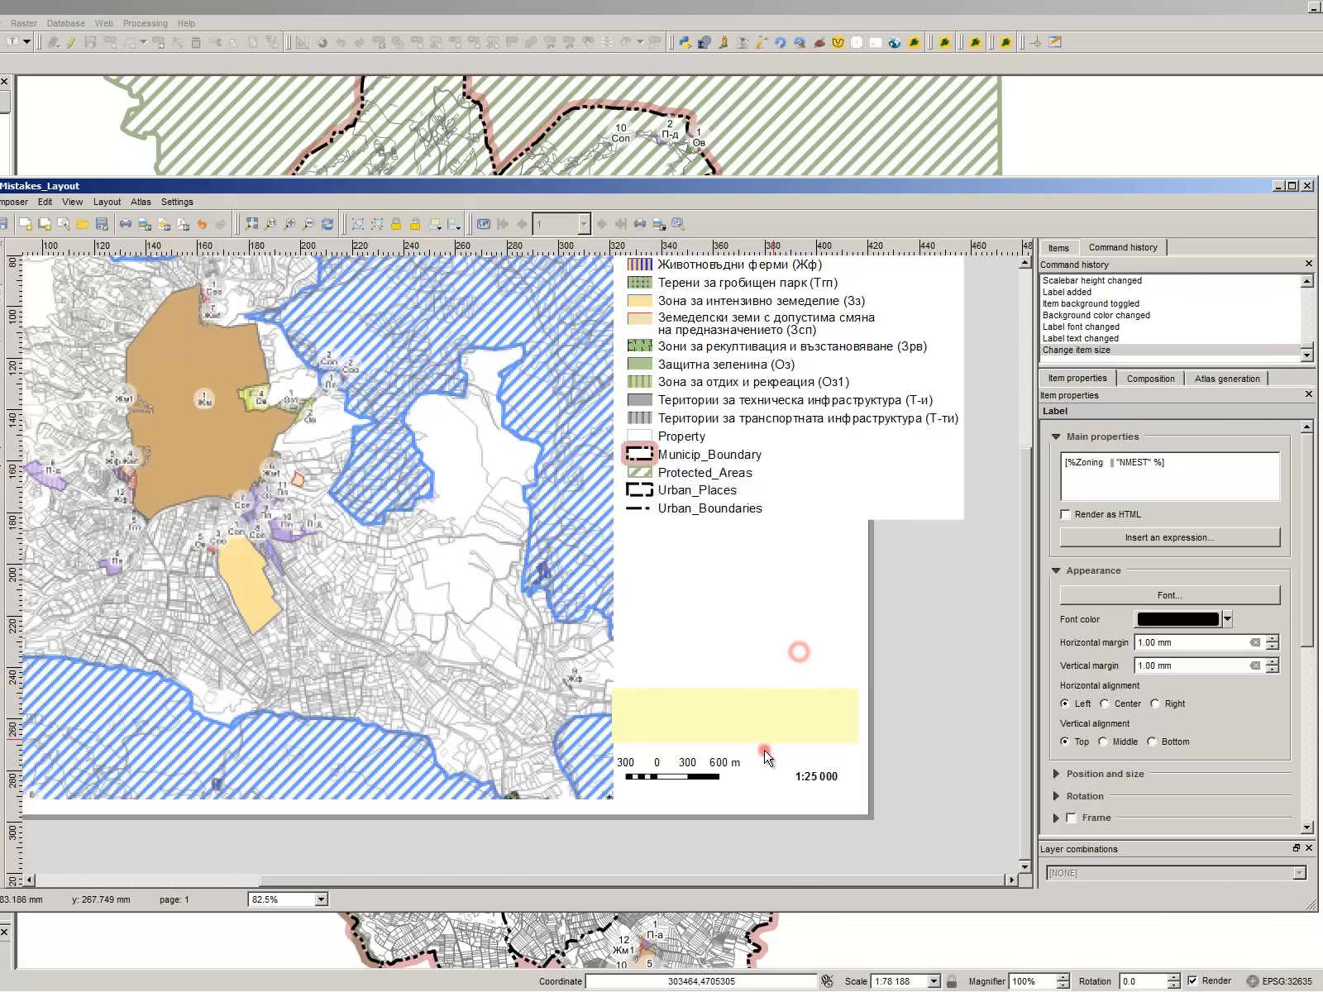
scroll(765, 755, "up", 2)
left_click(732, 740)
scroll(667, 722, "down", 1)
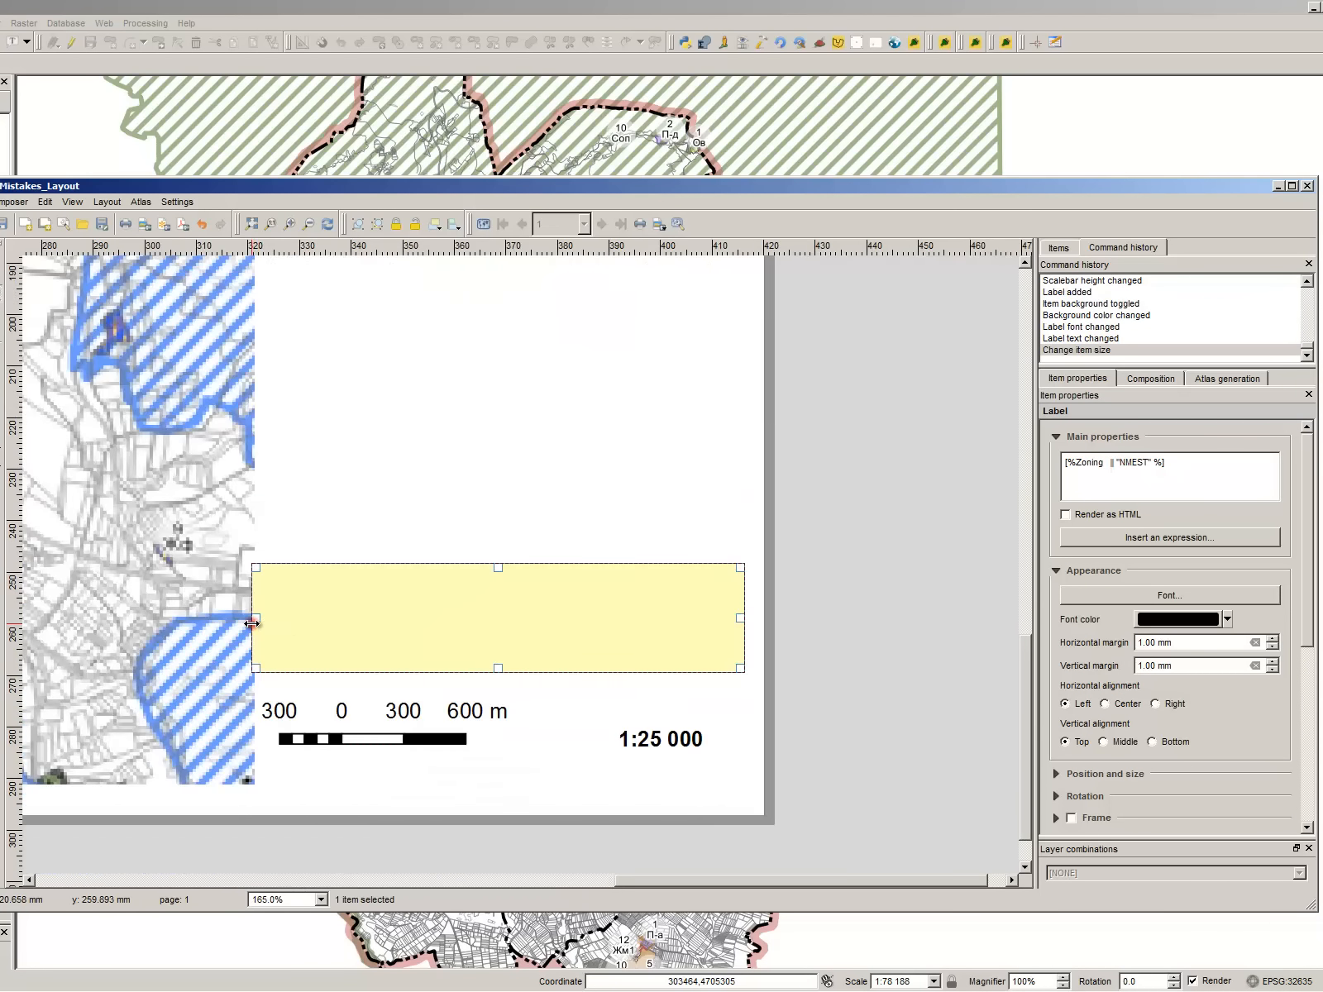
left_click_drag(253, 624, 267, 620)
- Clear the expression from the wide label's text
left_click(1164, 464)
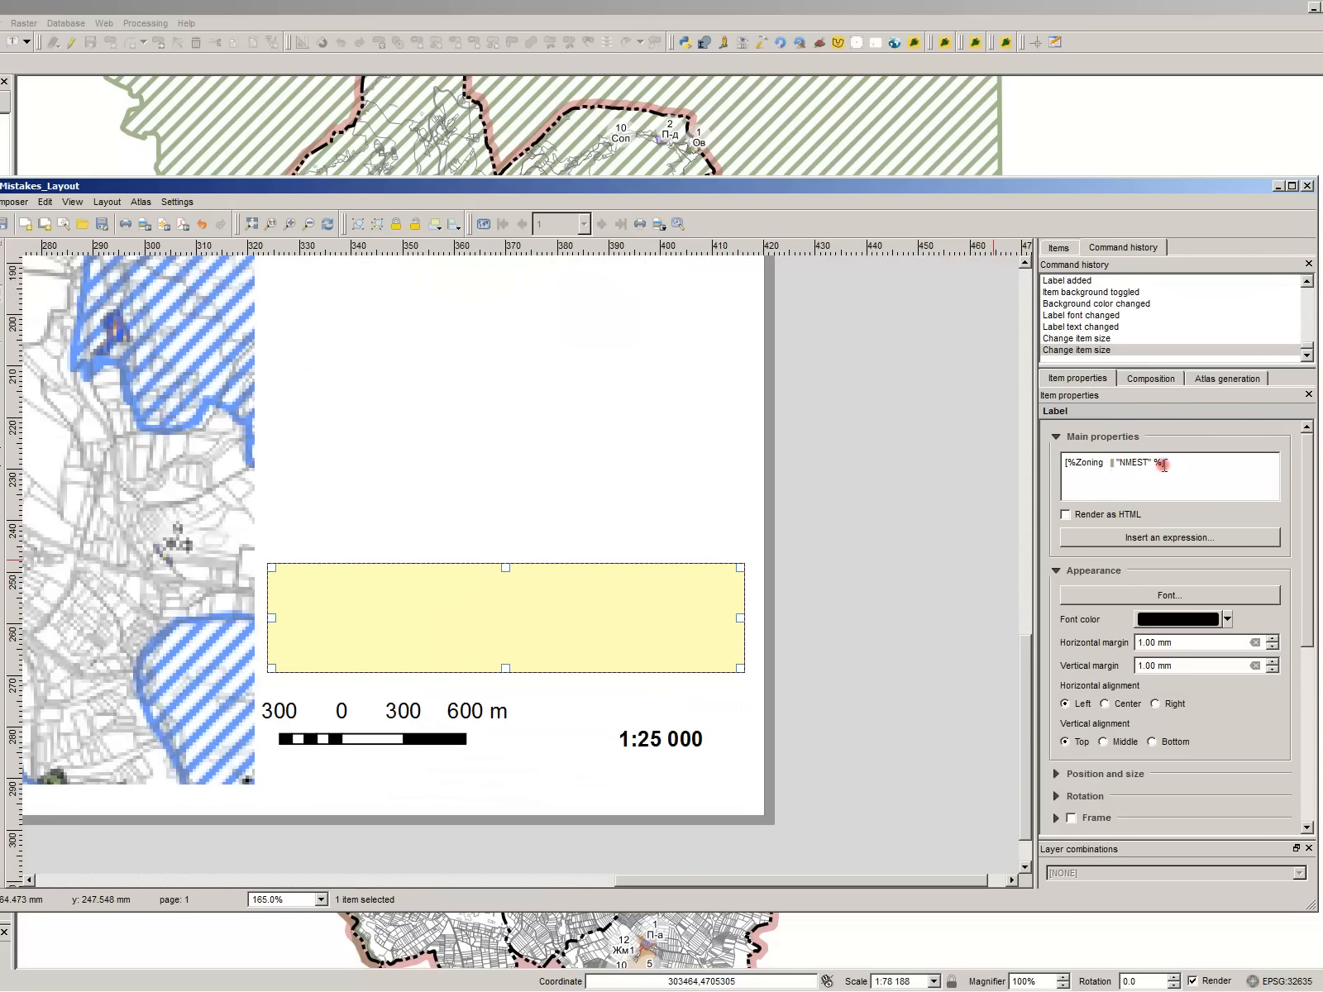
left_click_drag(1164, 464, 1065, 464)
key("Delete")
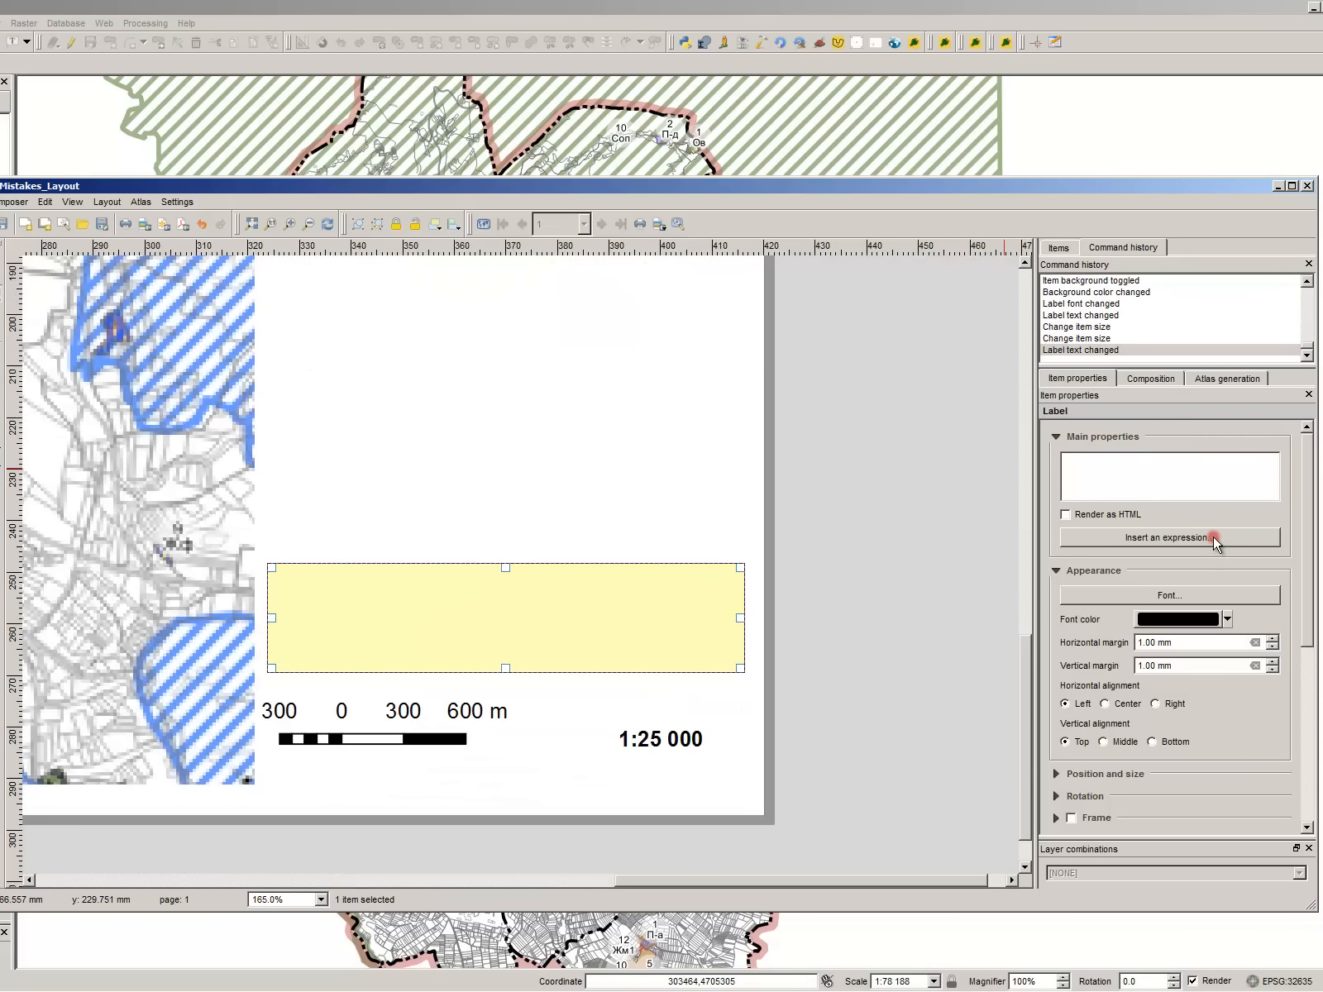
left_click(1213, 539)
double_click(508, 335)
left_click(461, 379)
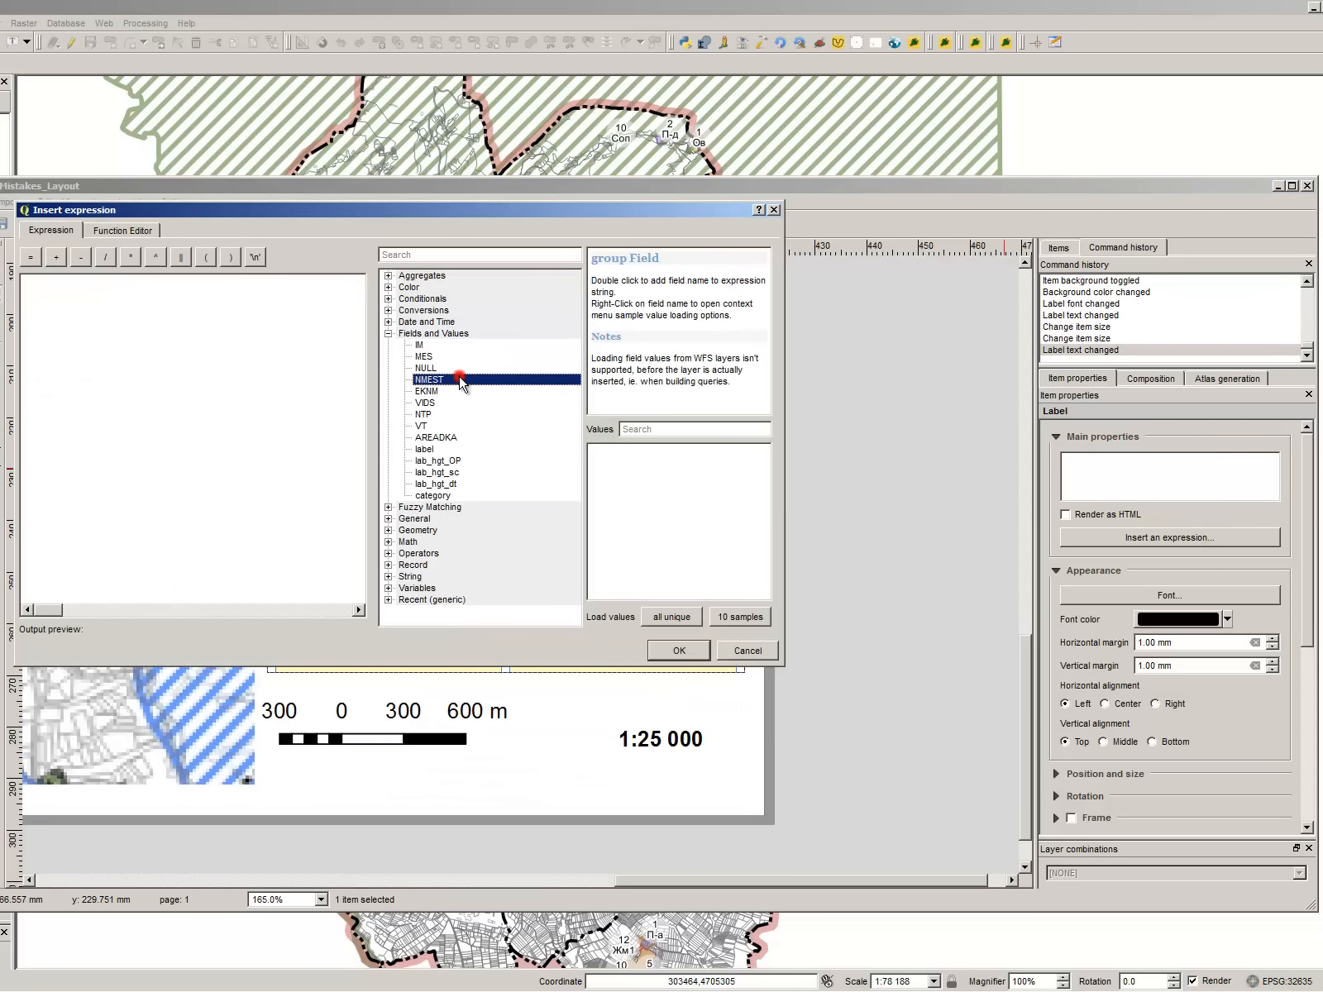
left_click(235, 385)
type("Z")
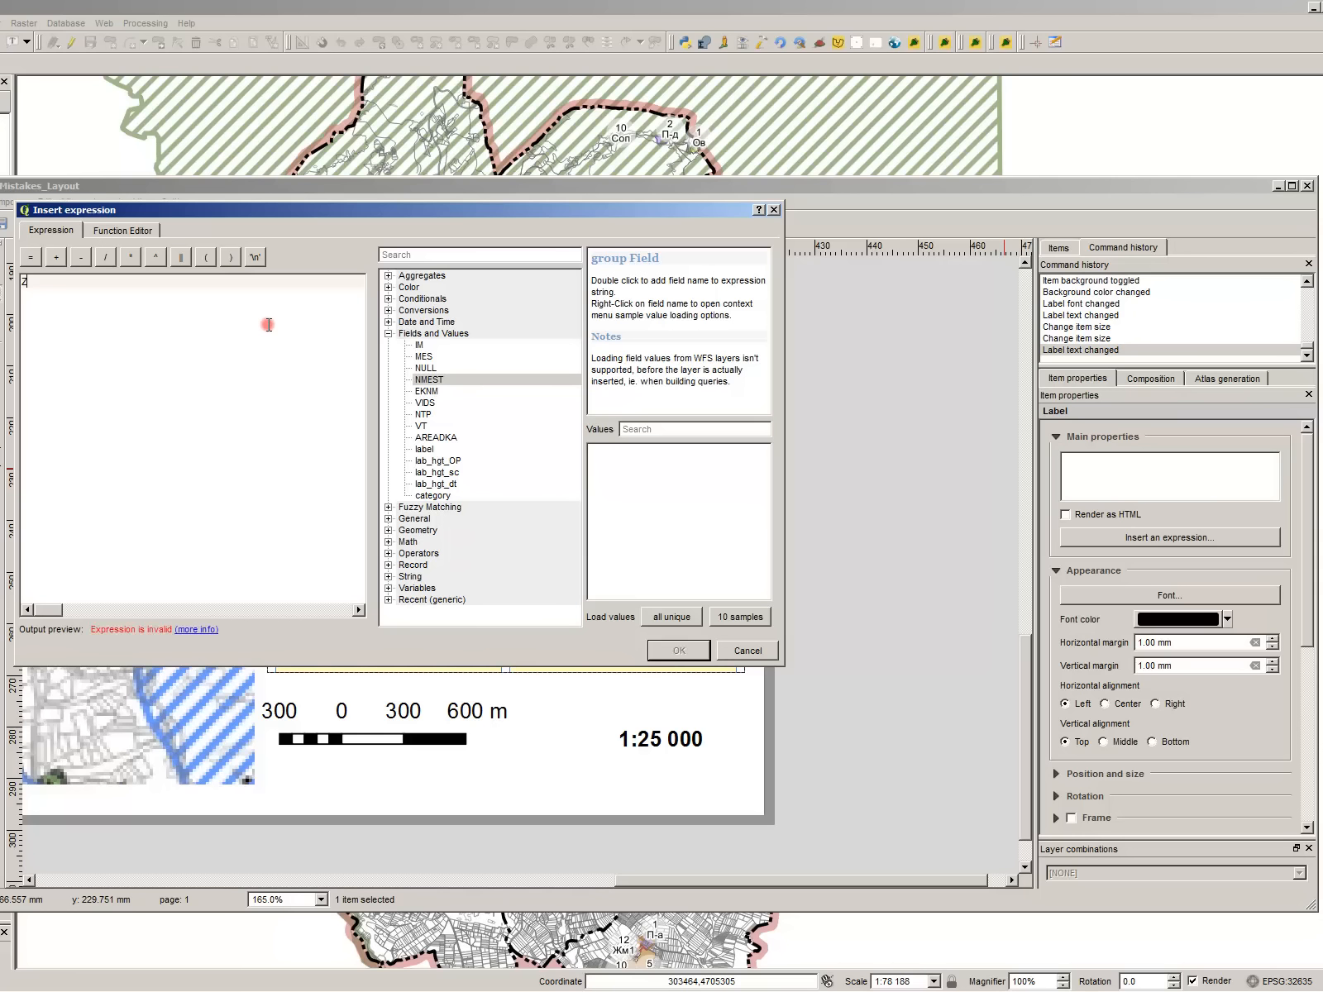
type("oning fo")
key("BackSpace")
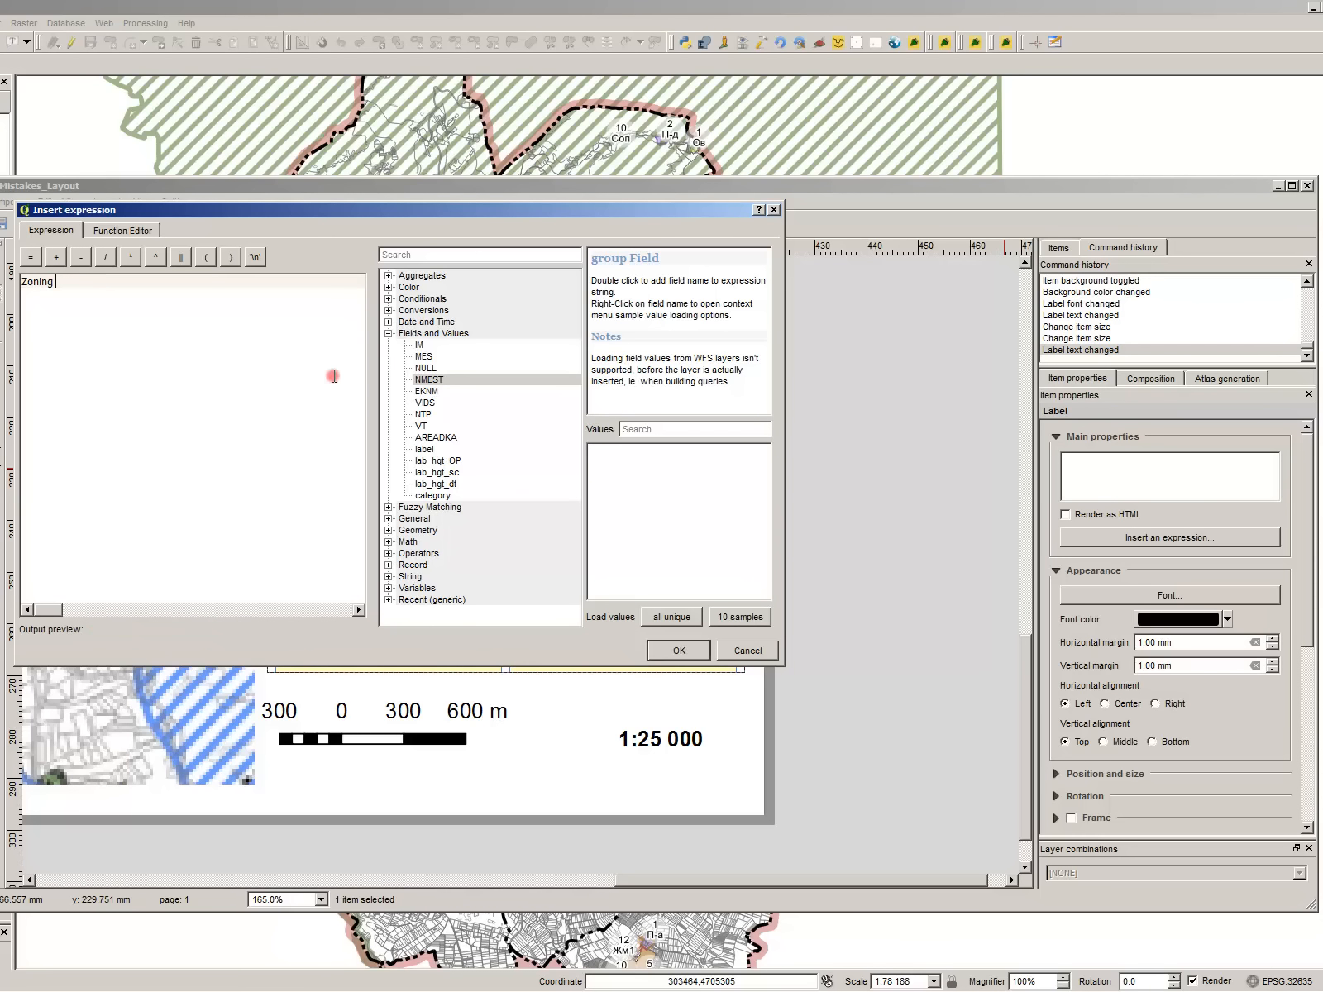
left_click(437, 381)
double_click(65, 295)
left_click(749, 651)
- Enter Zoning as the wide label's plain text, followed by an inserted expression for the NMEST field
left_click(1113, 464)
type("Z")
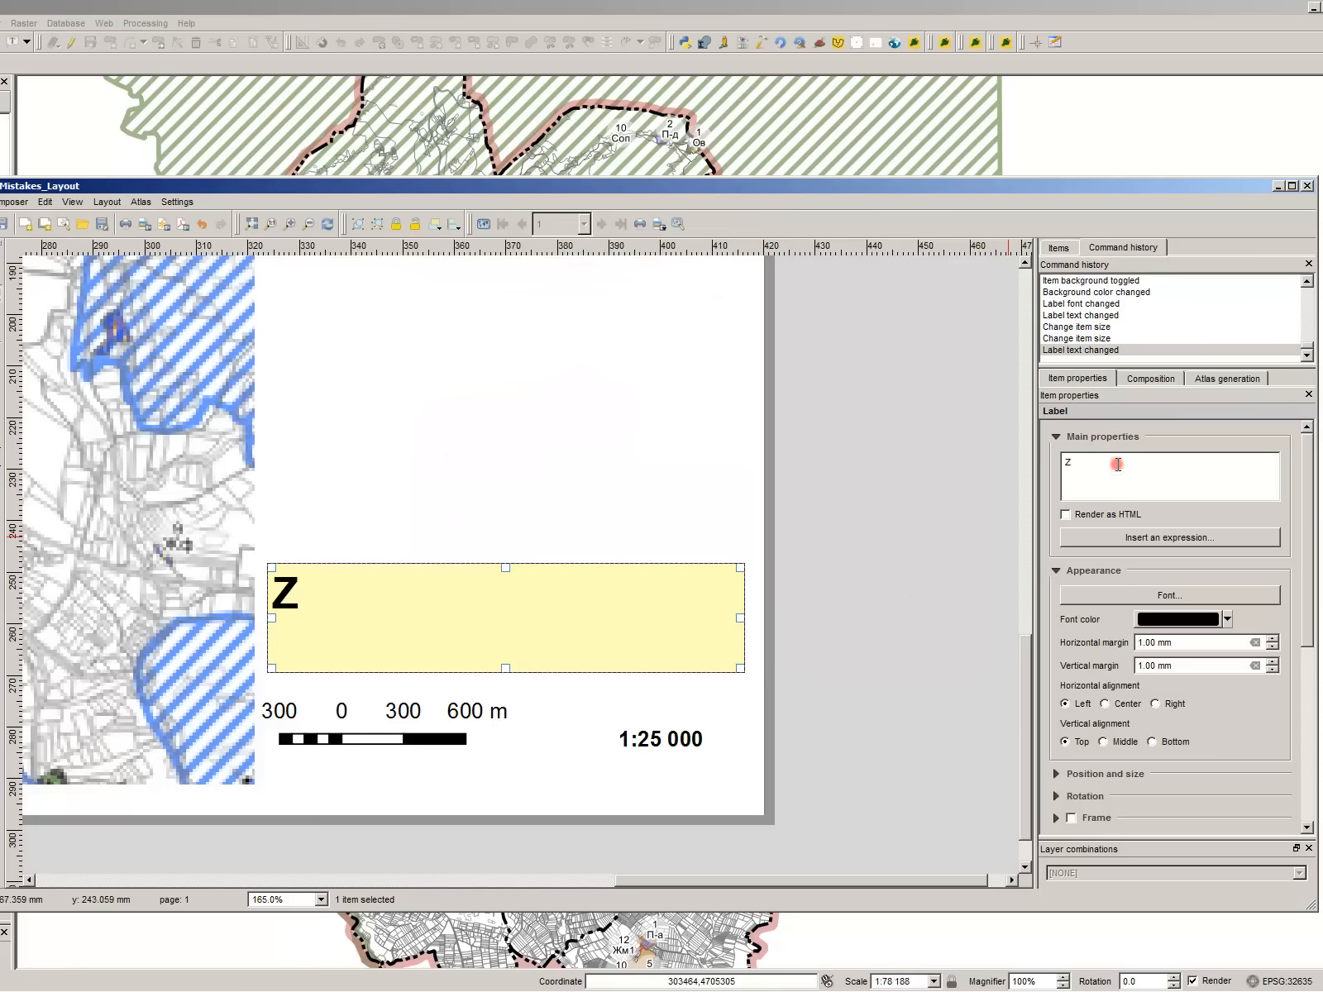
type("oning")
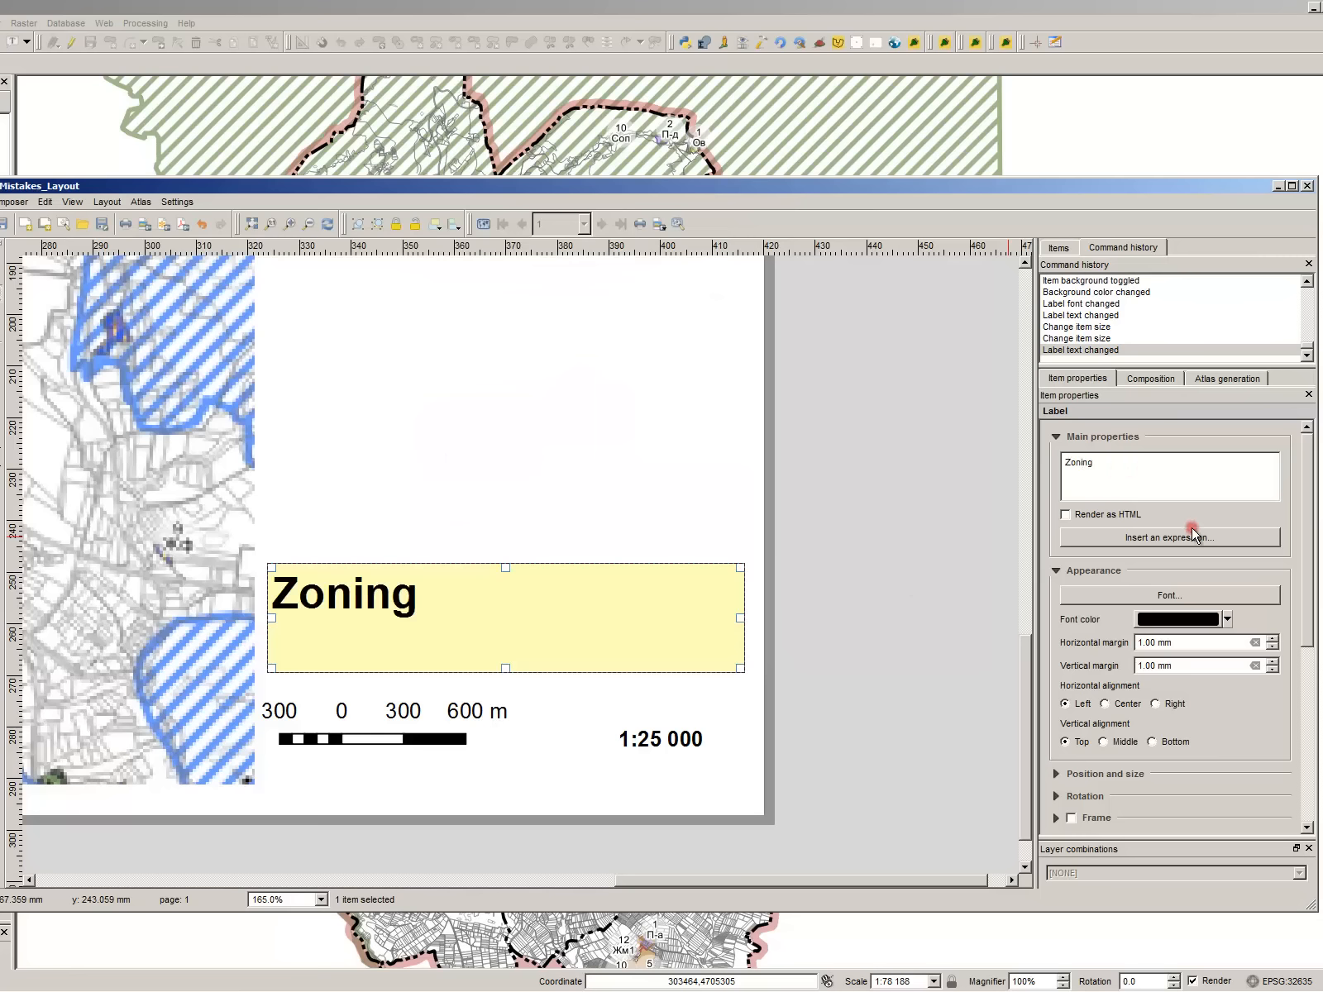
left_click(1193, 536)
double_click(454, 335)
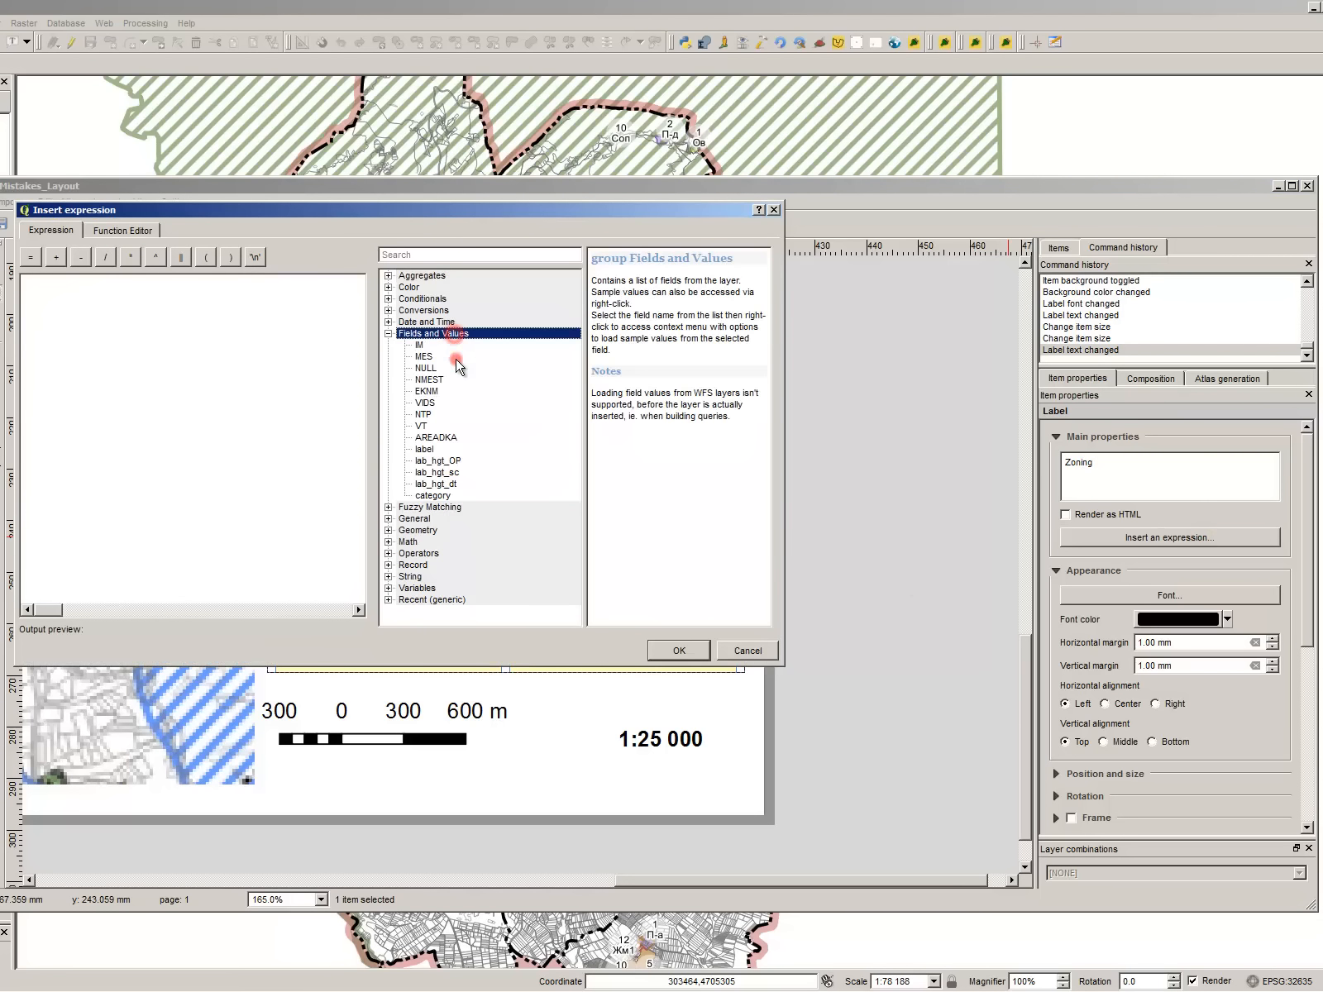
double_click(430, 379)
left_click(679, 651)
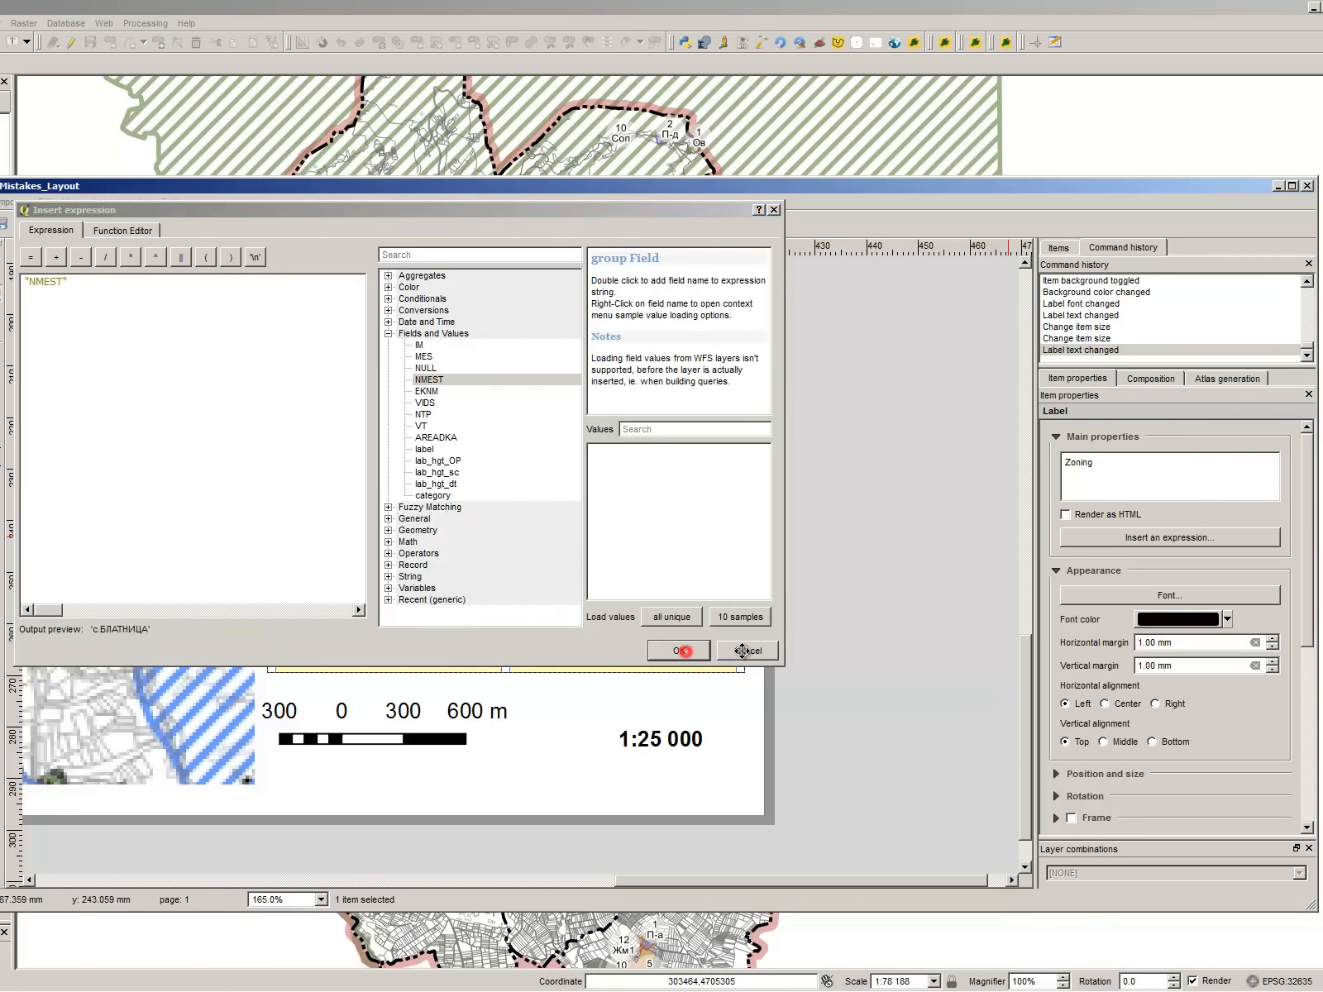
left_click(842, 651)
- Turn on the atlas preview for the whole layout page
scroll(842, 769, "down", 3)
scroll(626, 561, "up", 1)
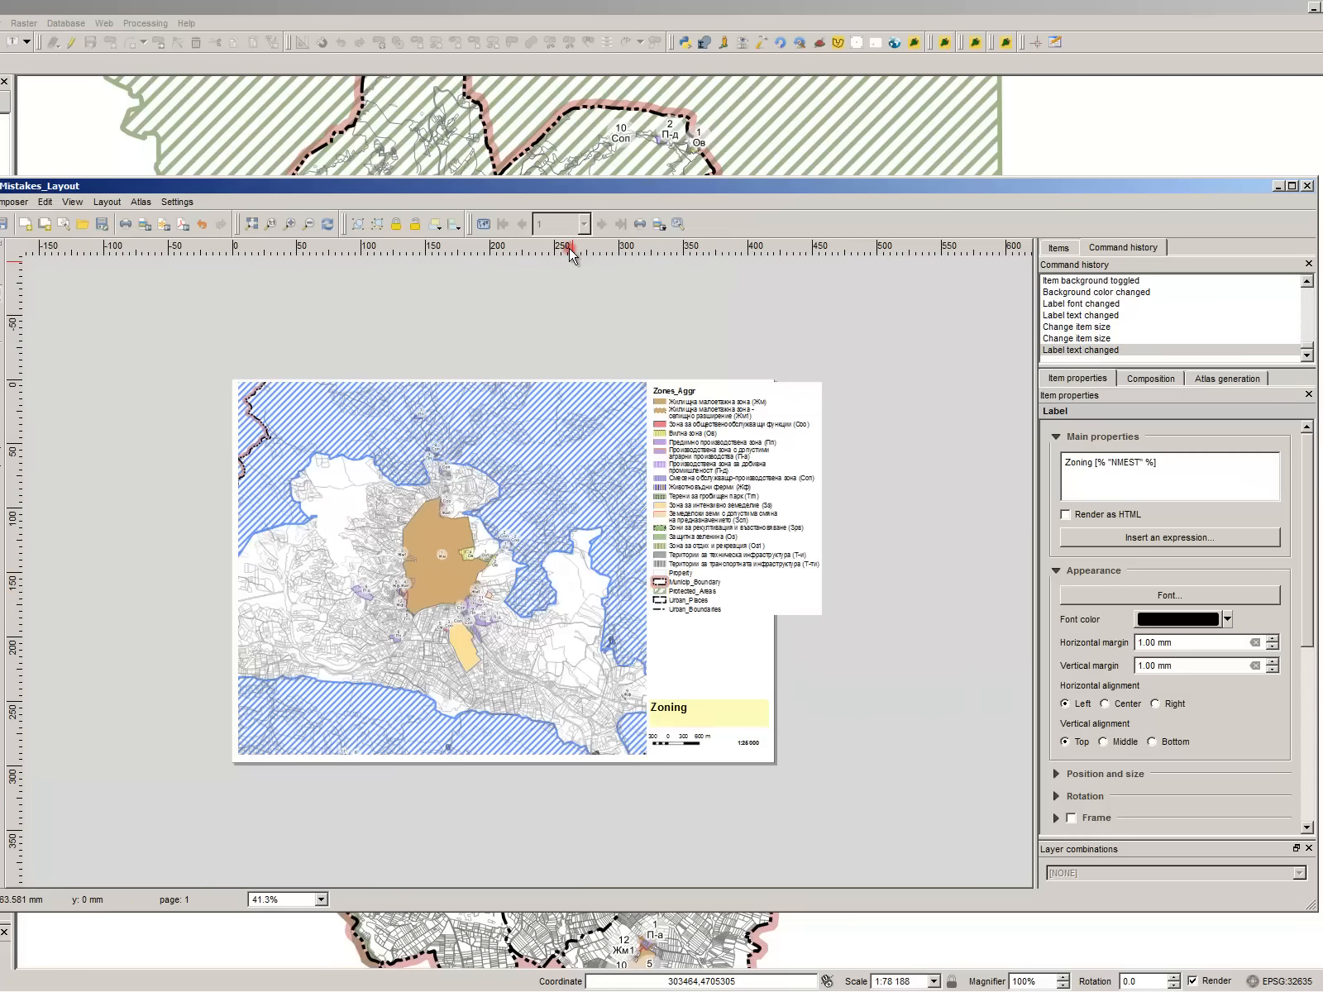
left_click(491, 224)
- Put the layout's map under atlas control so that its extent follows each feature
left_click(487, 659)
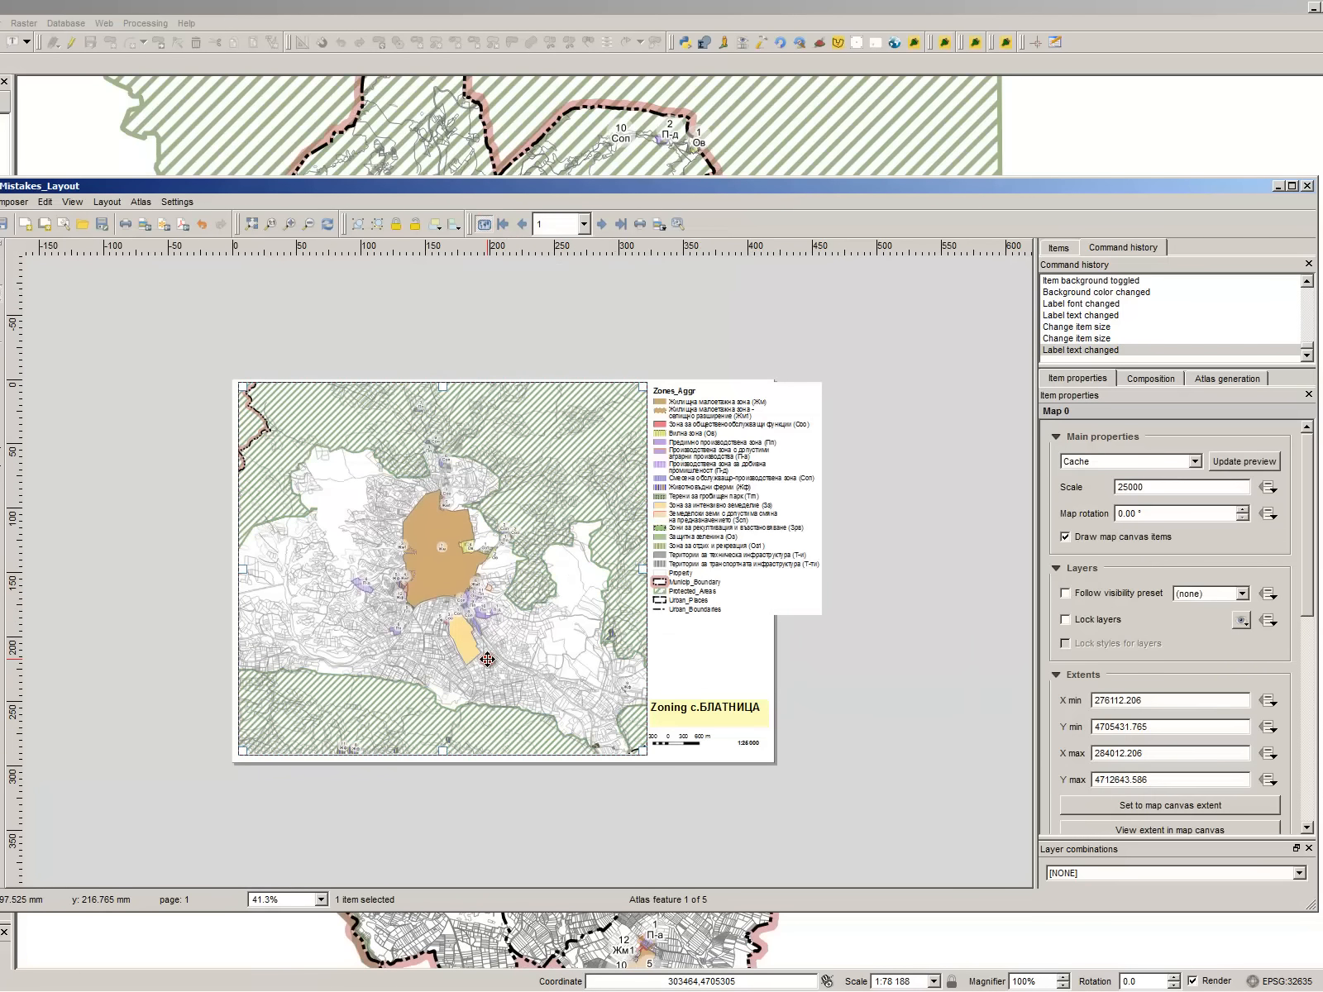
left_click(726, 411)
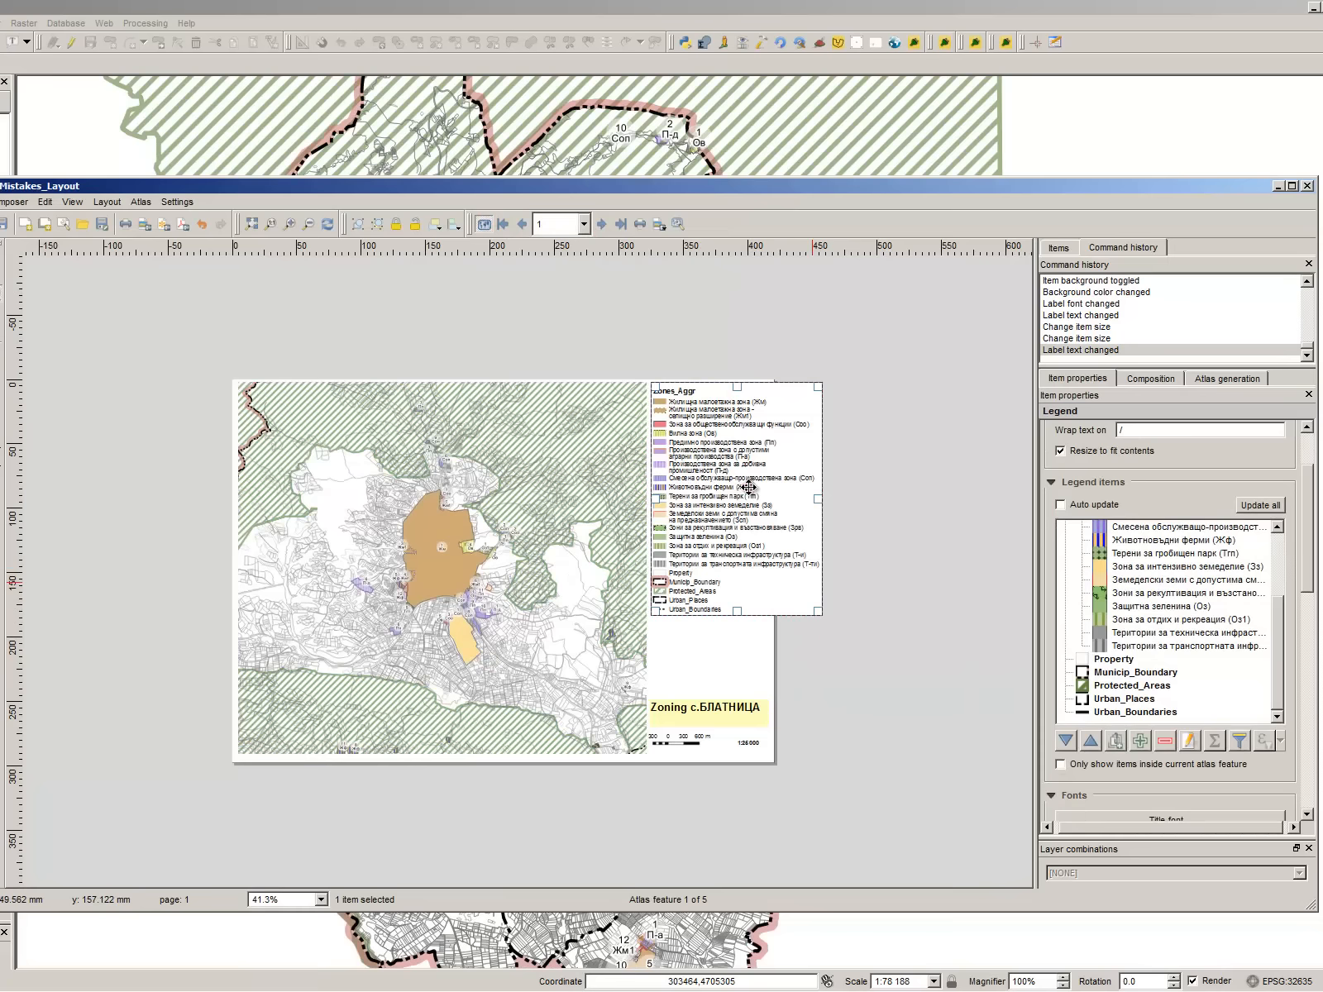
left_click(447, 436)
scroll(1064, 660, "down", 3)
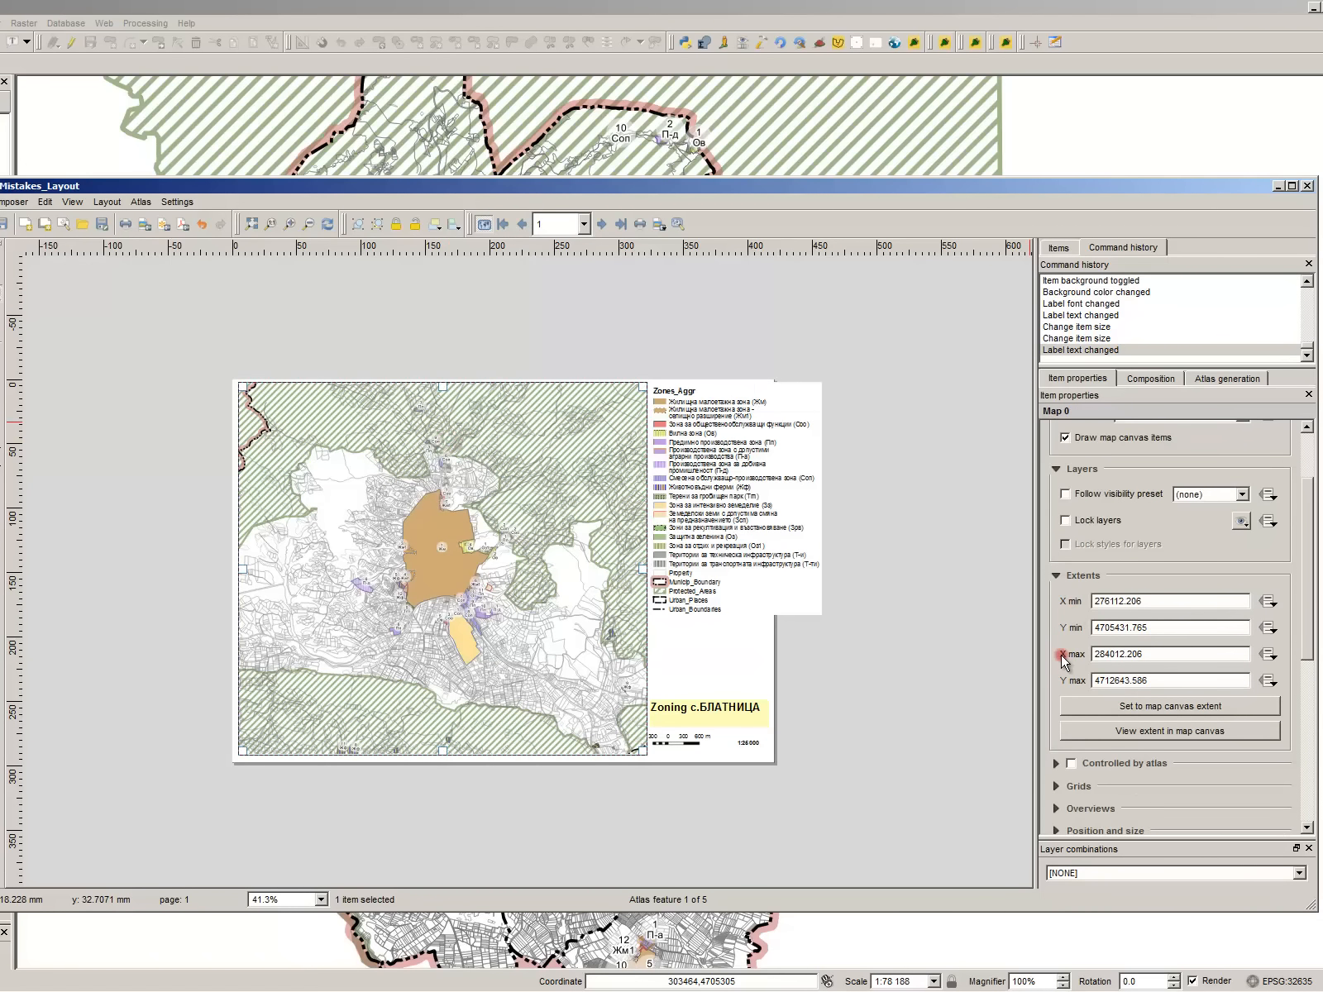
scroll(1065, 660, "down", 1)
left_click(1100, 713)
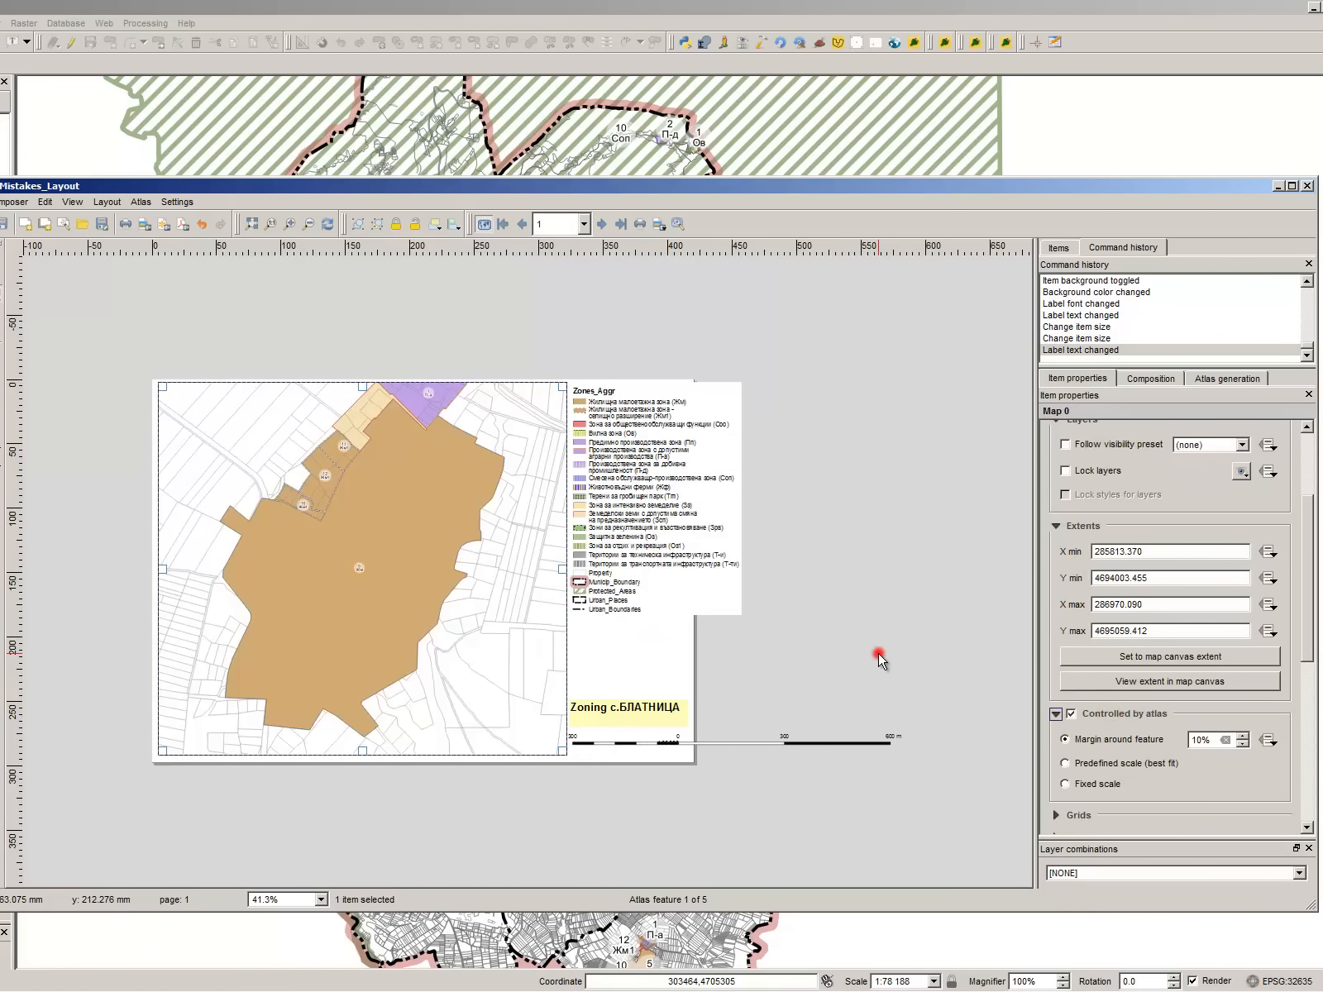
- Set the scale bar's fixed segment width to 100 units
left_click(661, 579)
left_click(642, 740)
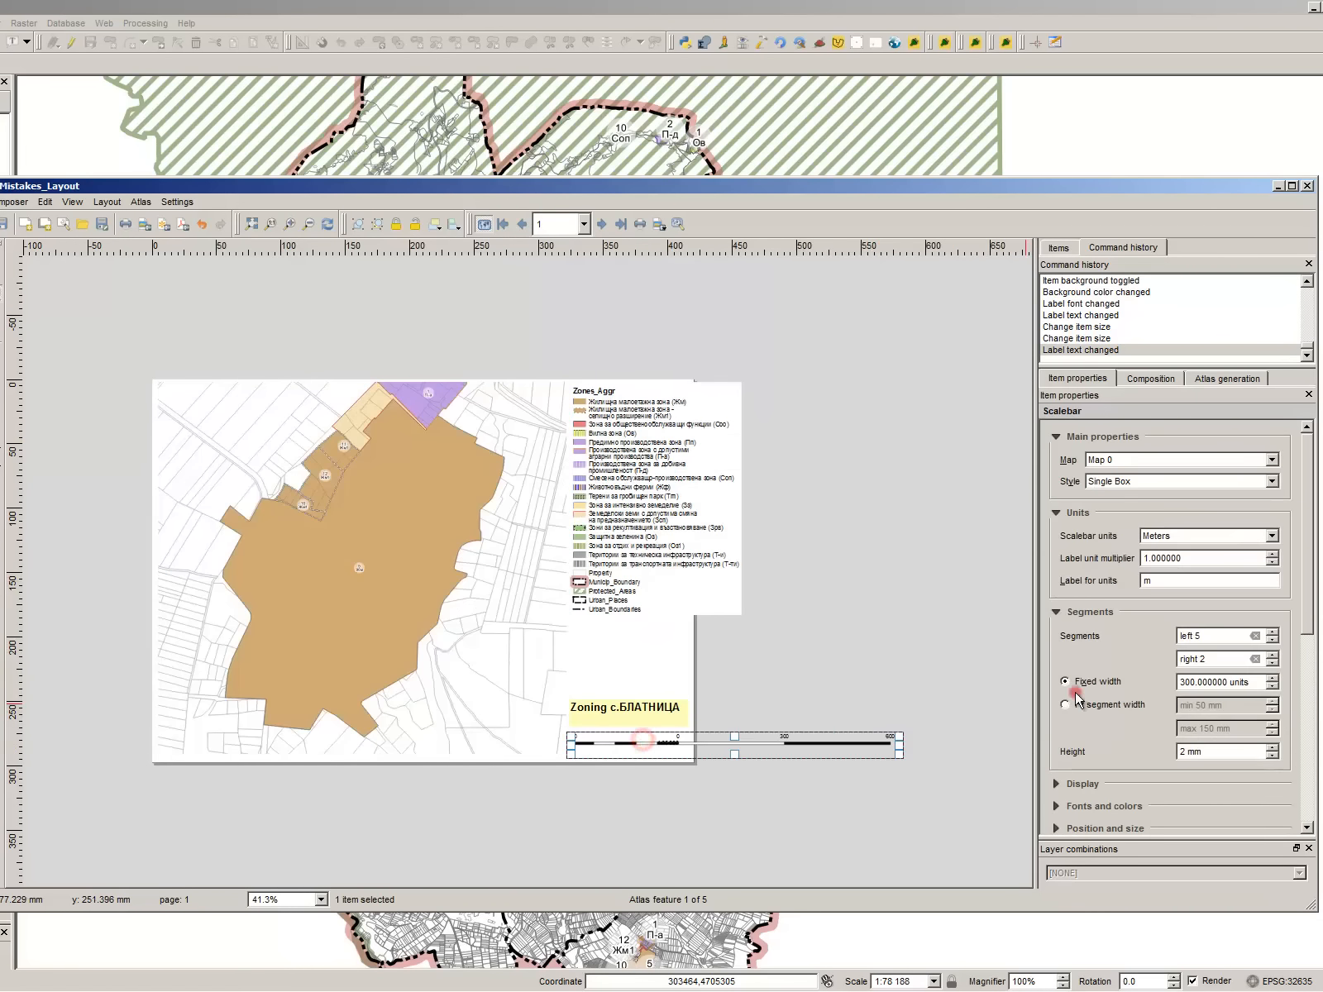
left_click(1238, 682)
left_click_drag(1251, 683, 792, 643)
type("100")
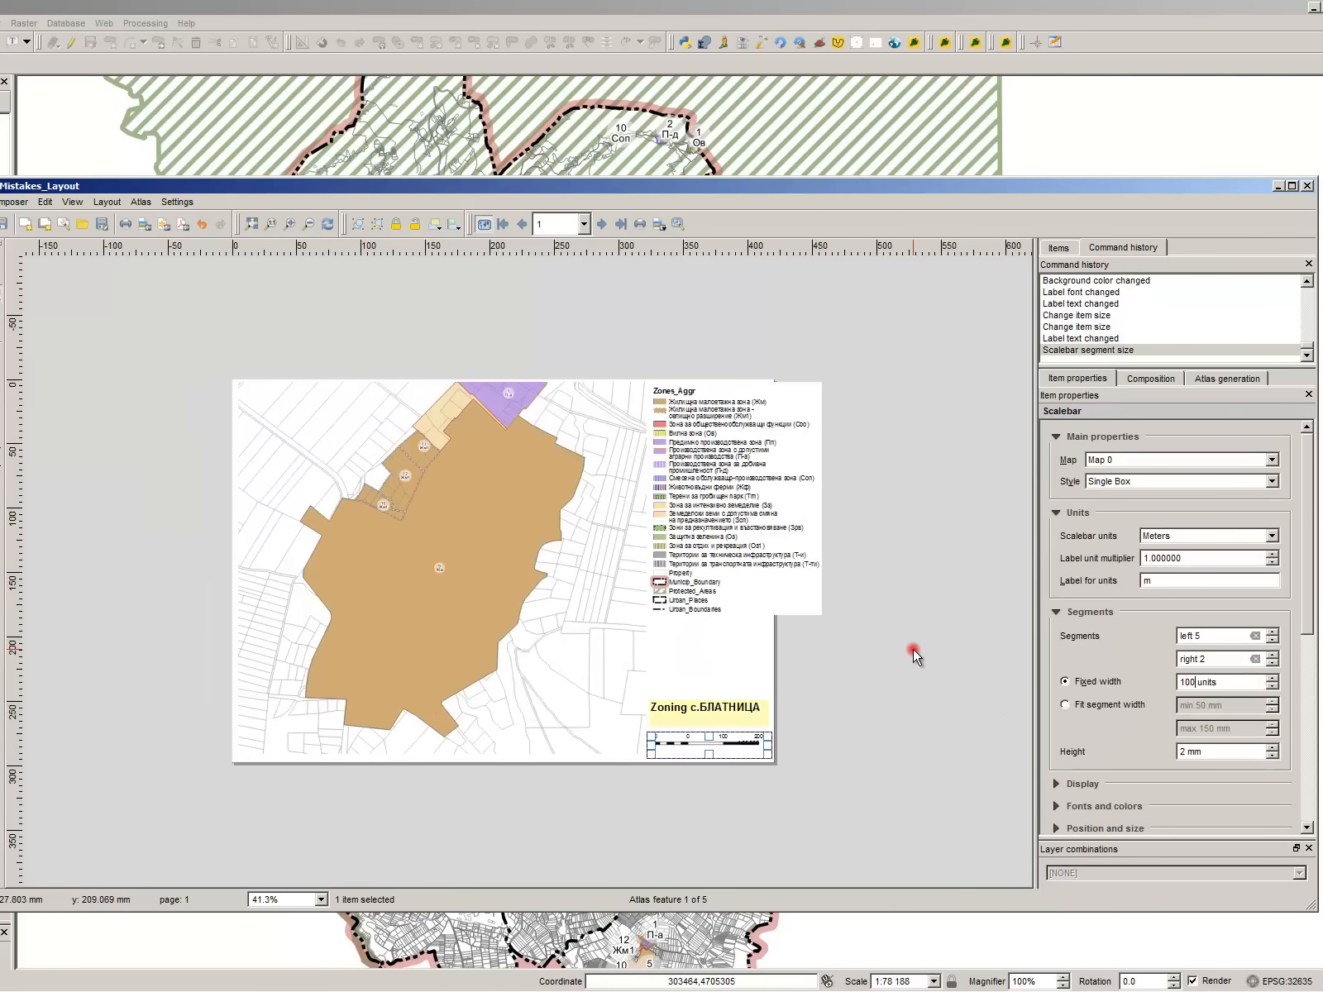
left_click(913, 648)
- Reduce the scale bar to 1 right segment
left_click(721, 745)
scroll(722, 744, "up", 1)
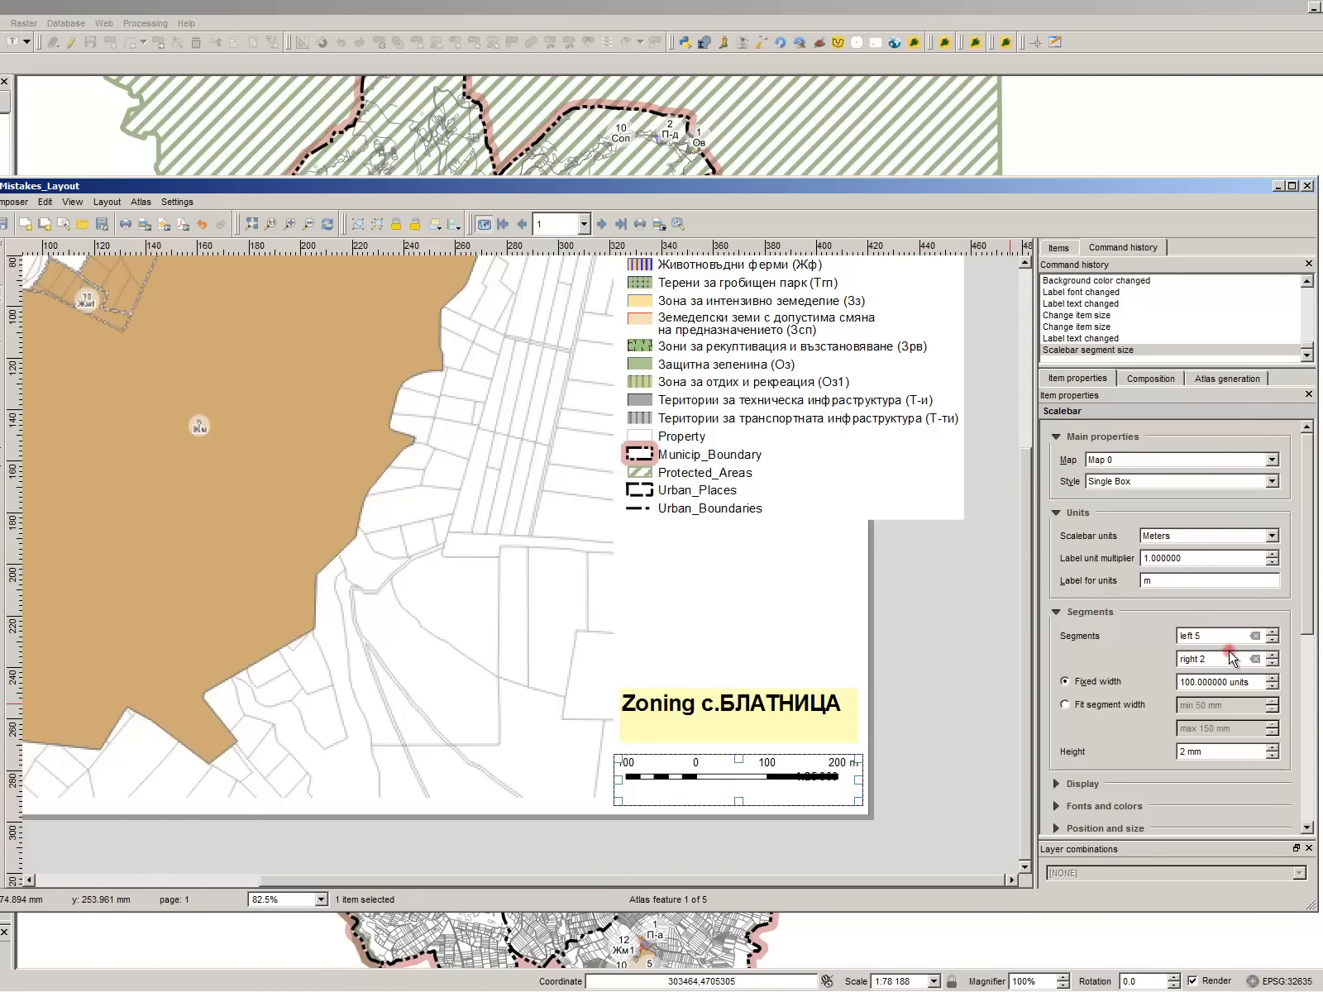
key("BackSpace")
type("1")
left_click(940, 668)
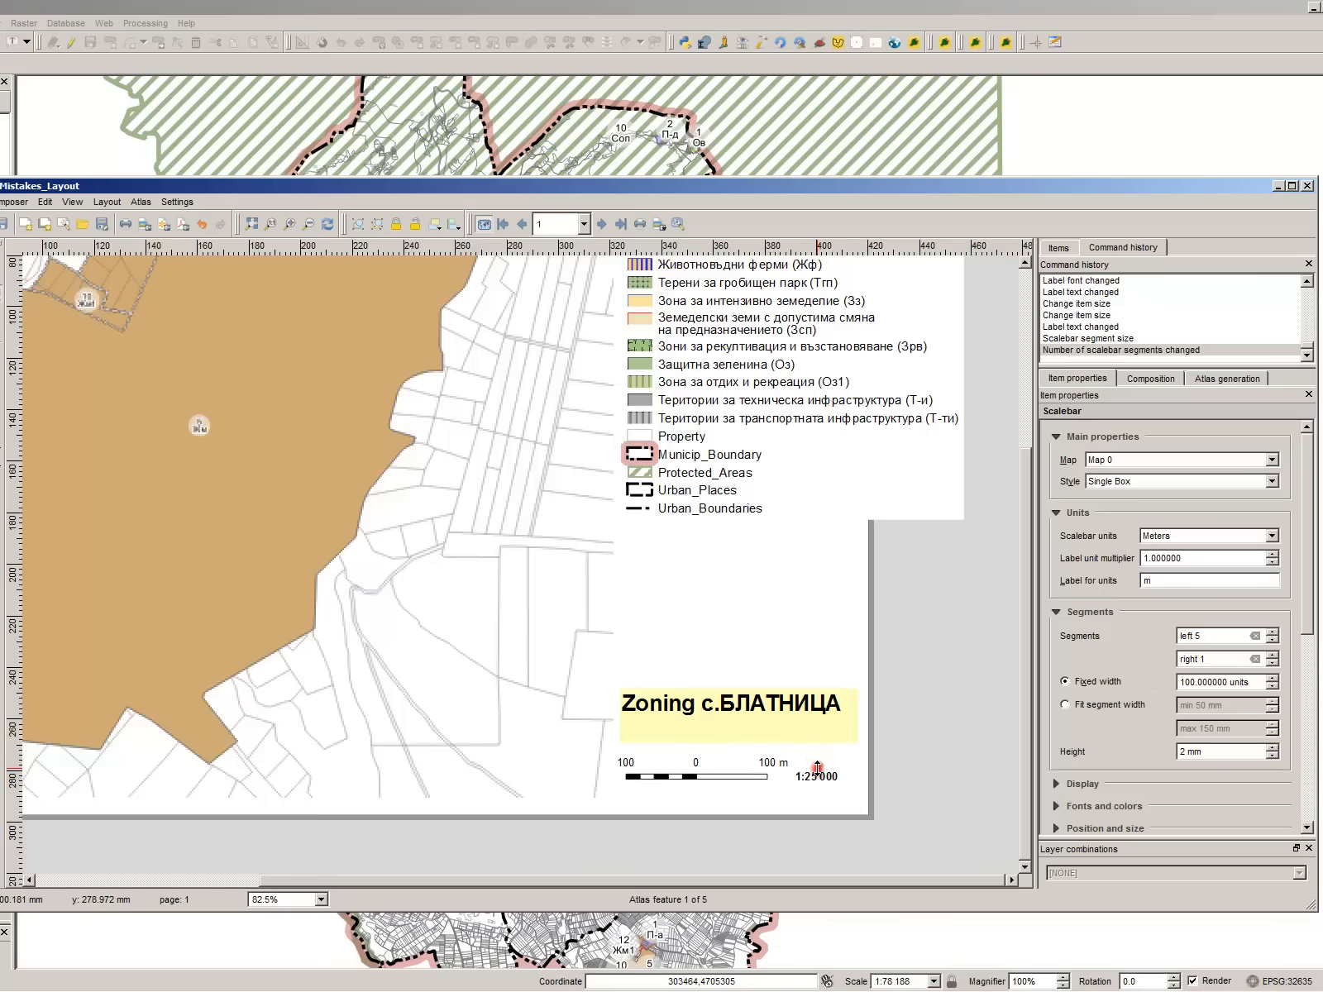
- Shrink the map from its lower-right corner and widen the Zoning label from beside the map to the page's right edge
left_click(818, 774)
scroll(683, 718, "down", 1)
left_click(644, 630)
left_click_drag(646, 636, 624, 640)
left_click(709, 710)
left_click_drag(725, 709, 774, 712)
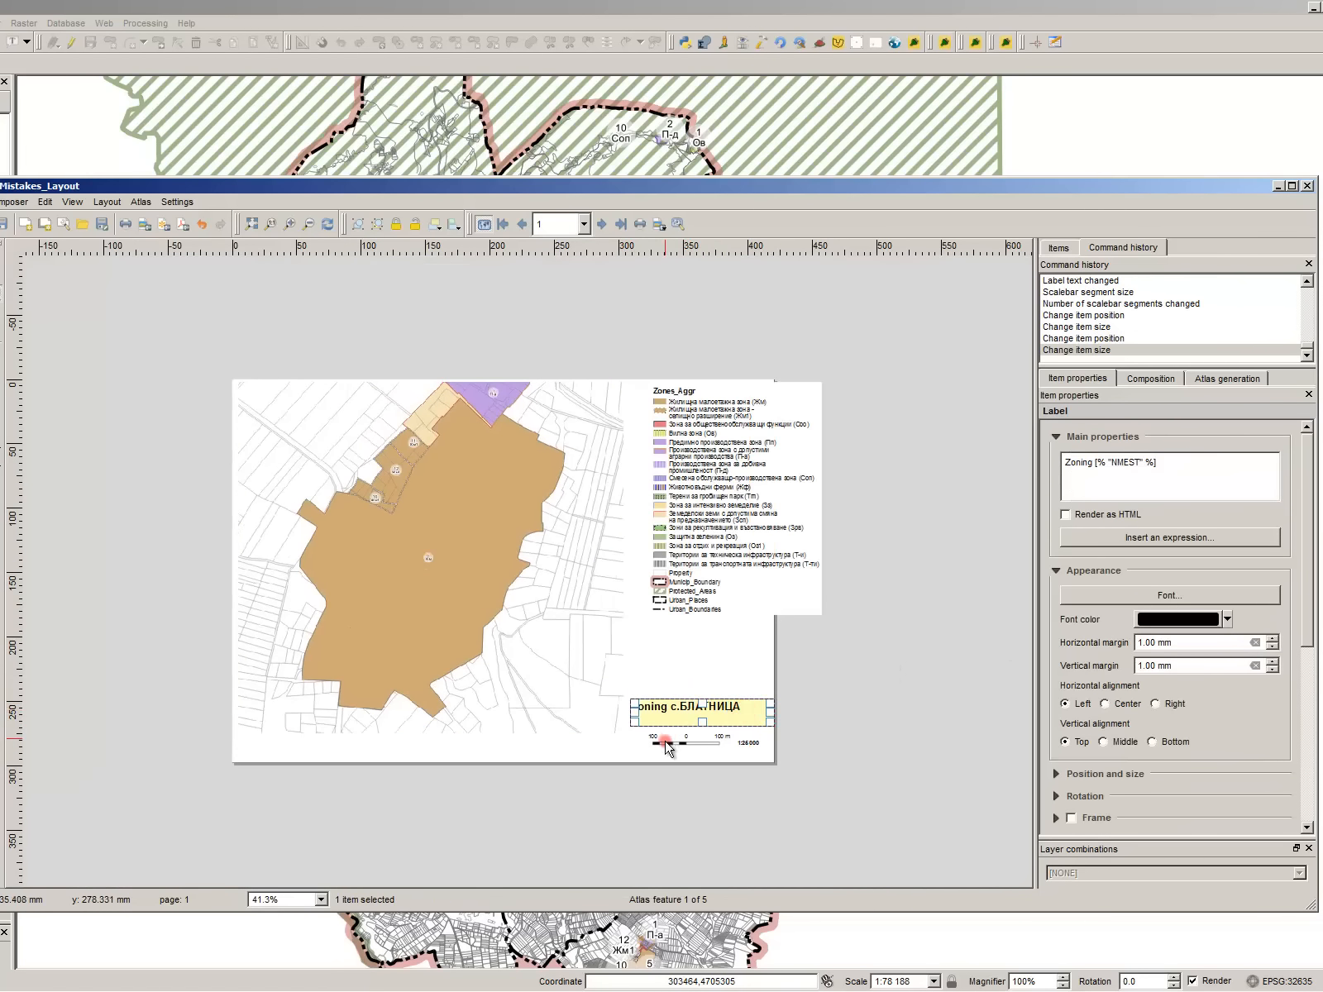
- Move the scale bar left under the start of the Zoning label and nudge the 1:25 000 label slightly right
left_click_drag(668, 744, 664, 743)
scroll(764, 760, "up", 1)
left_click(811, 772)
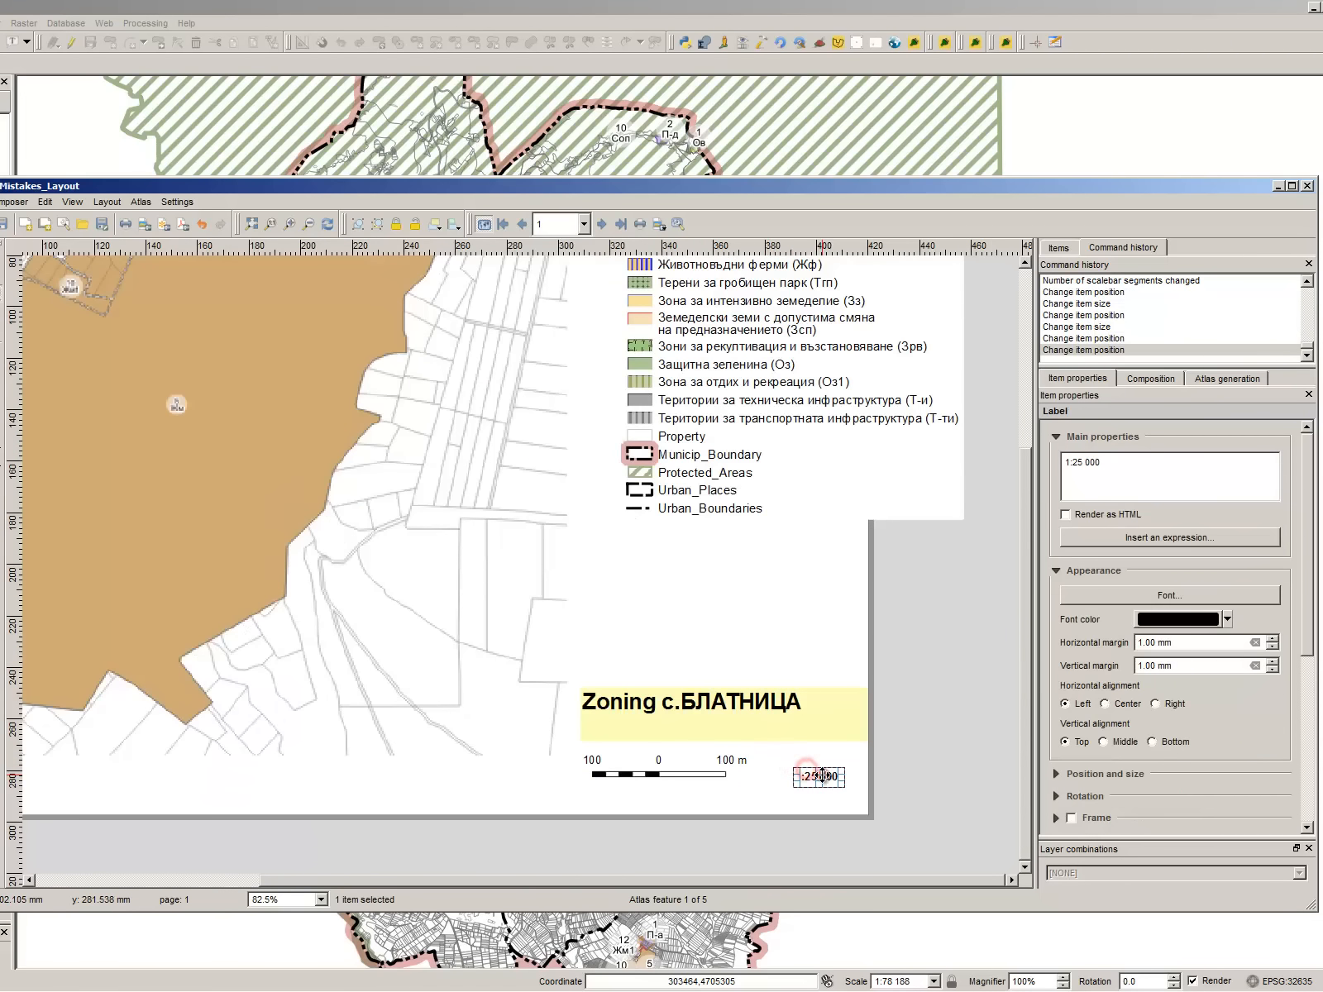
left_click_drag(826, 776, 834, 777)
scroll(907, 739, "down", 1)
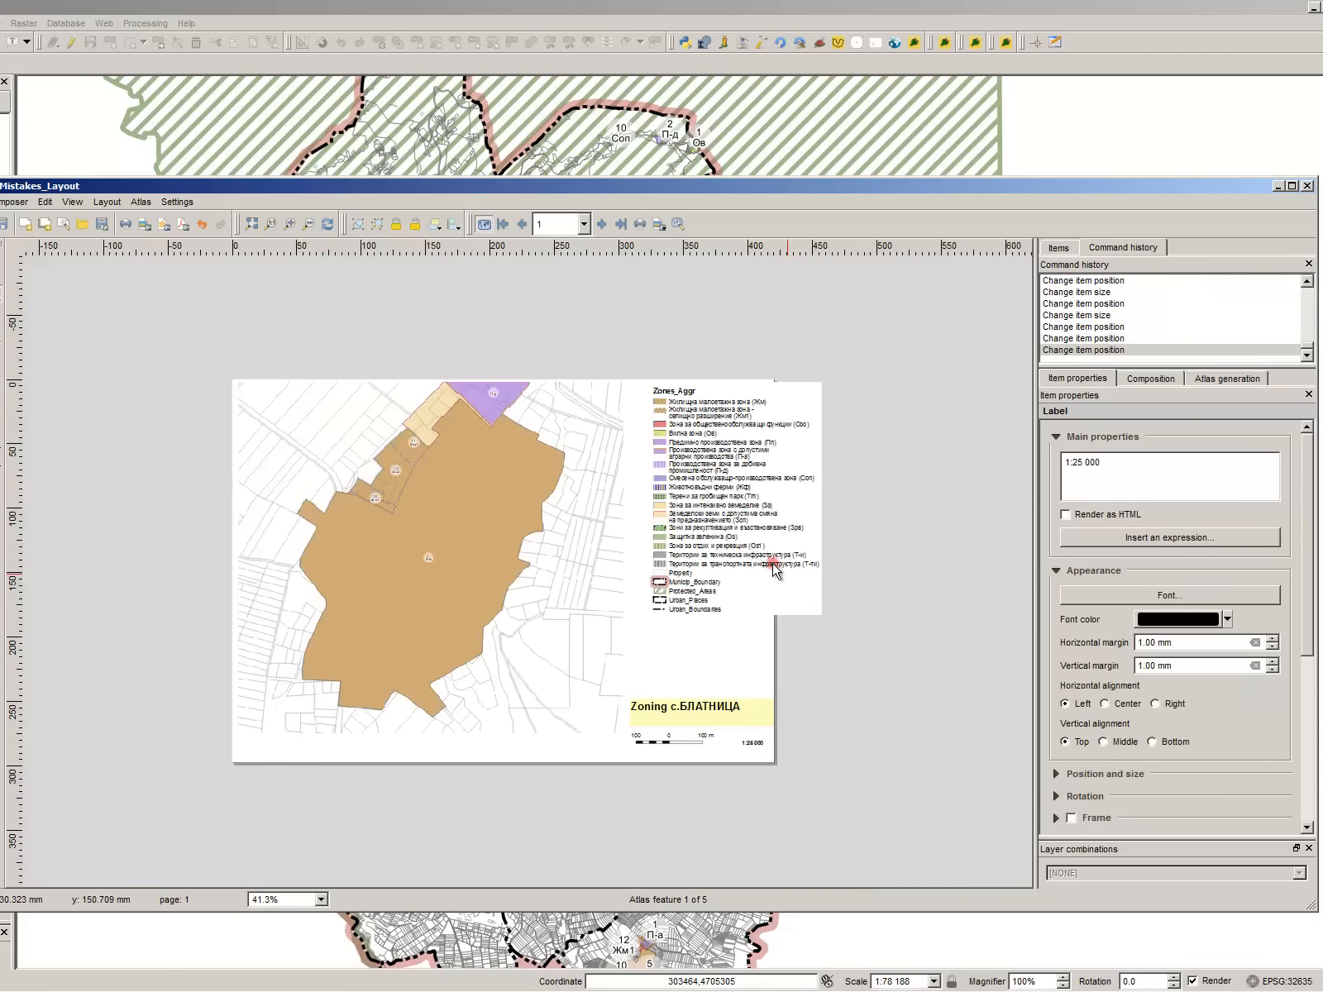
- Move the legend left so that it starts beside the map, in line with the Zoning label
left_click(758, 558)
left_click_drag(758, 558, 738, 558)
left_click(868, 656)
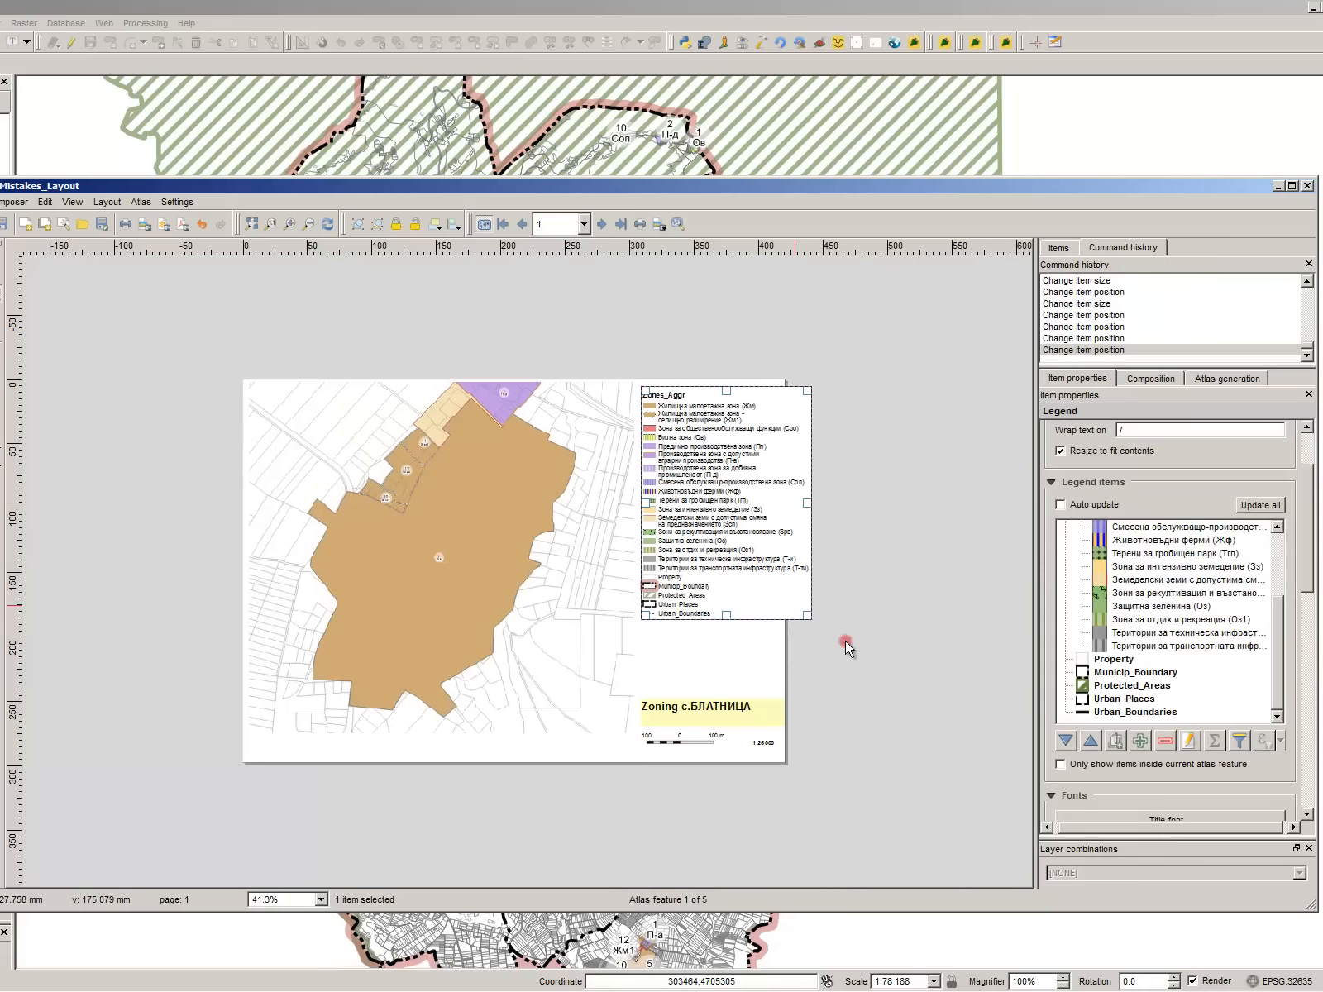
- Limit the legend to items inside the current atlas feature
left_click(736, 579)
left_click(854, 645)
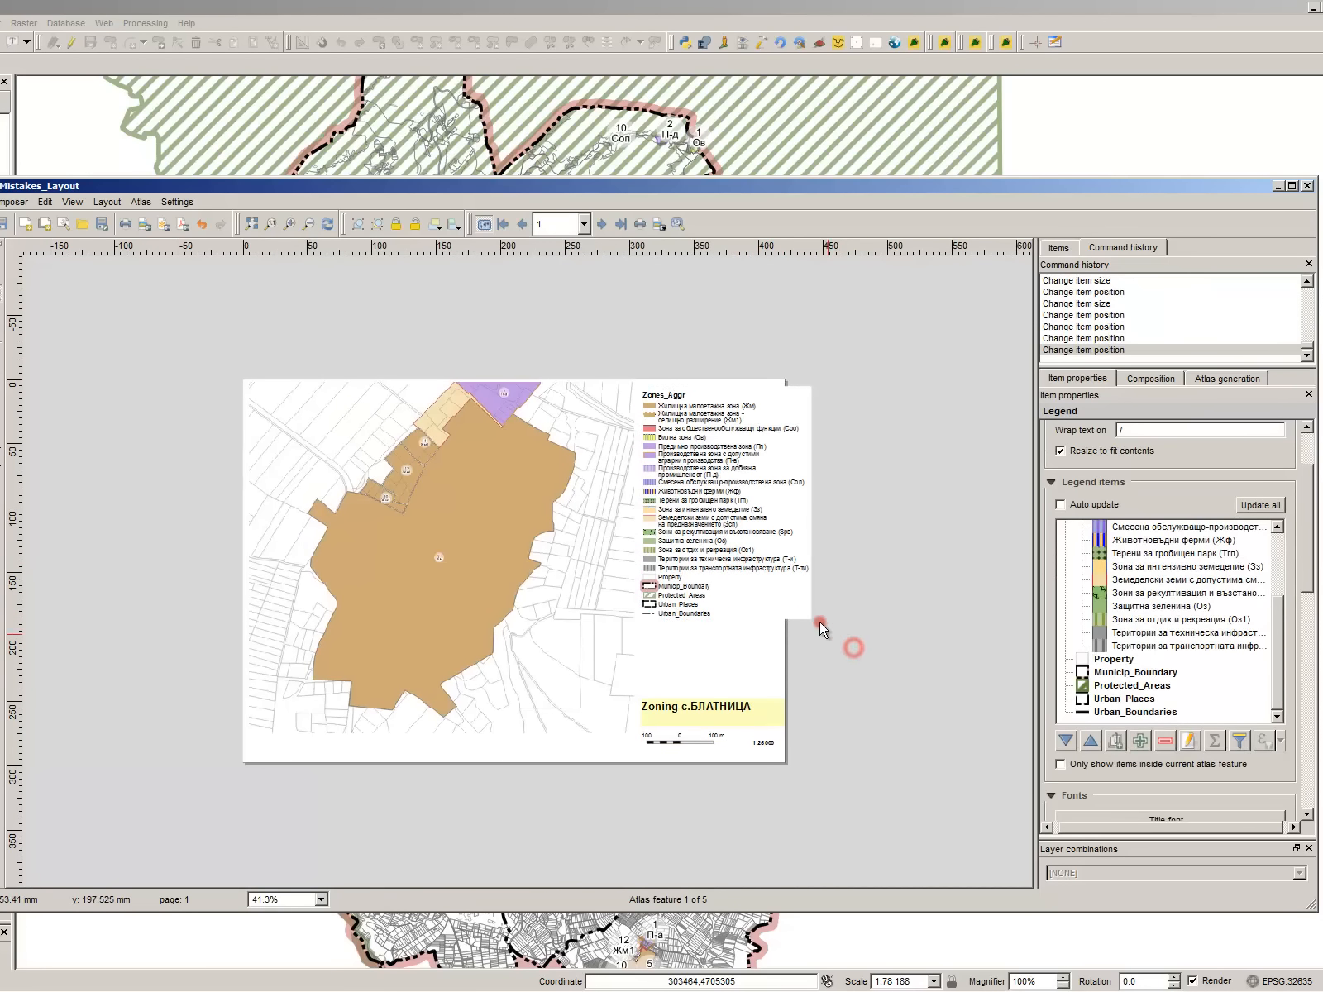
left_click(750, 529)
left_click(855, 658)
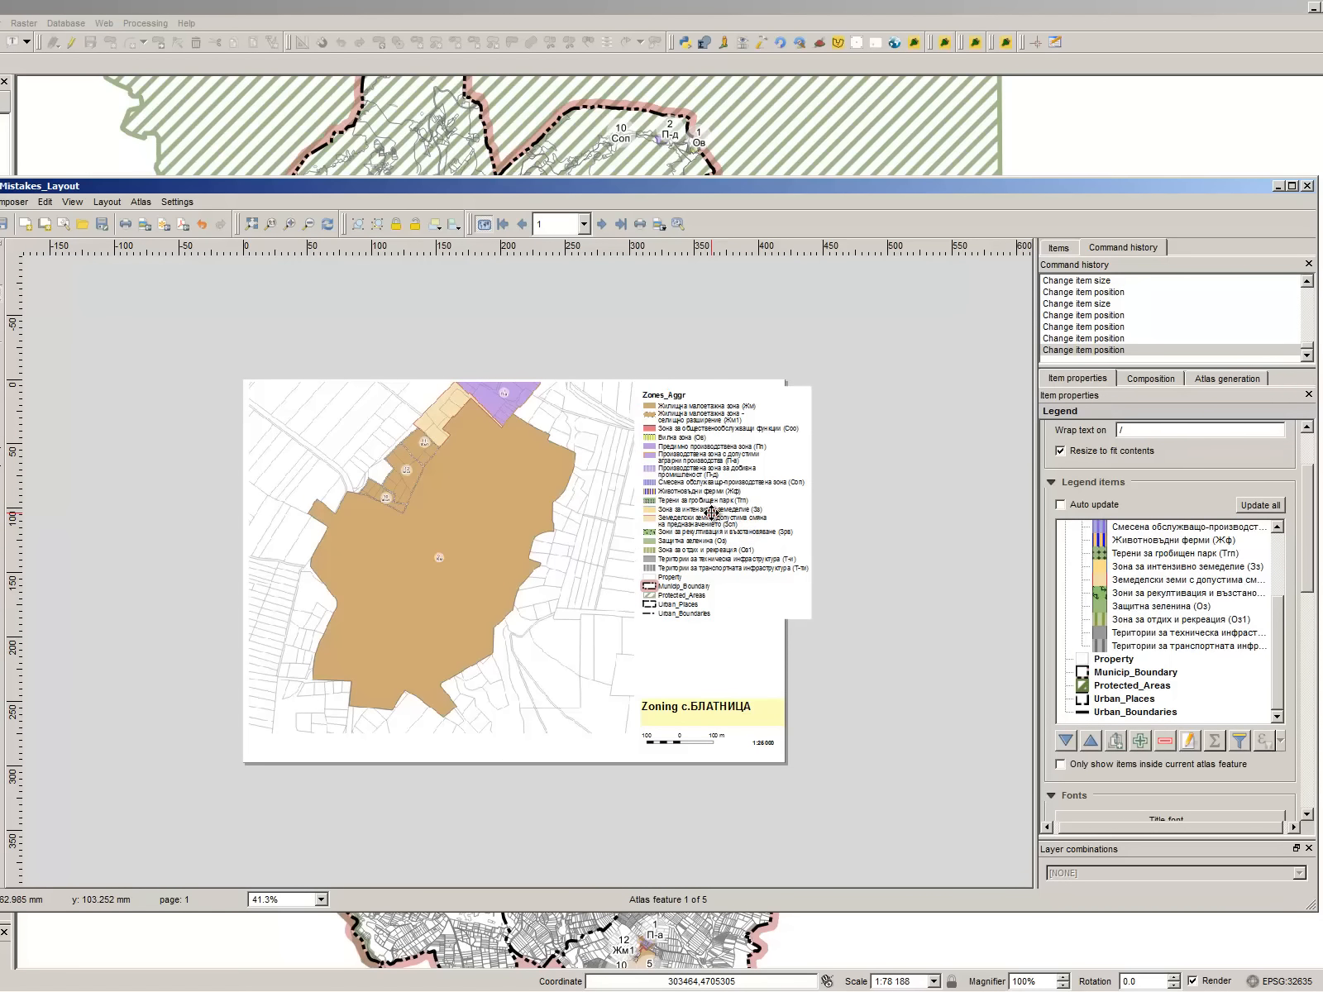
left_click(713, 512)
left_click(1098, 766)
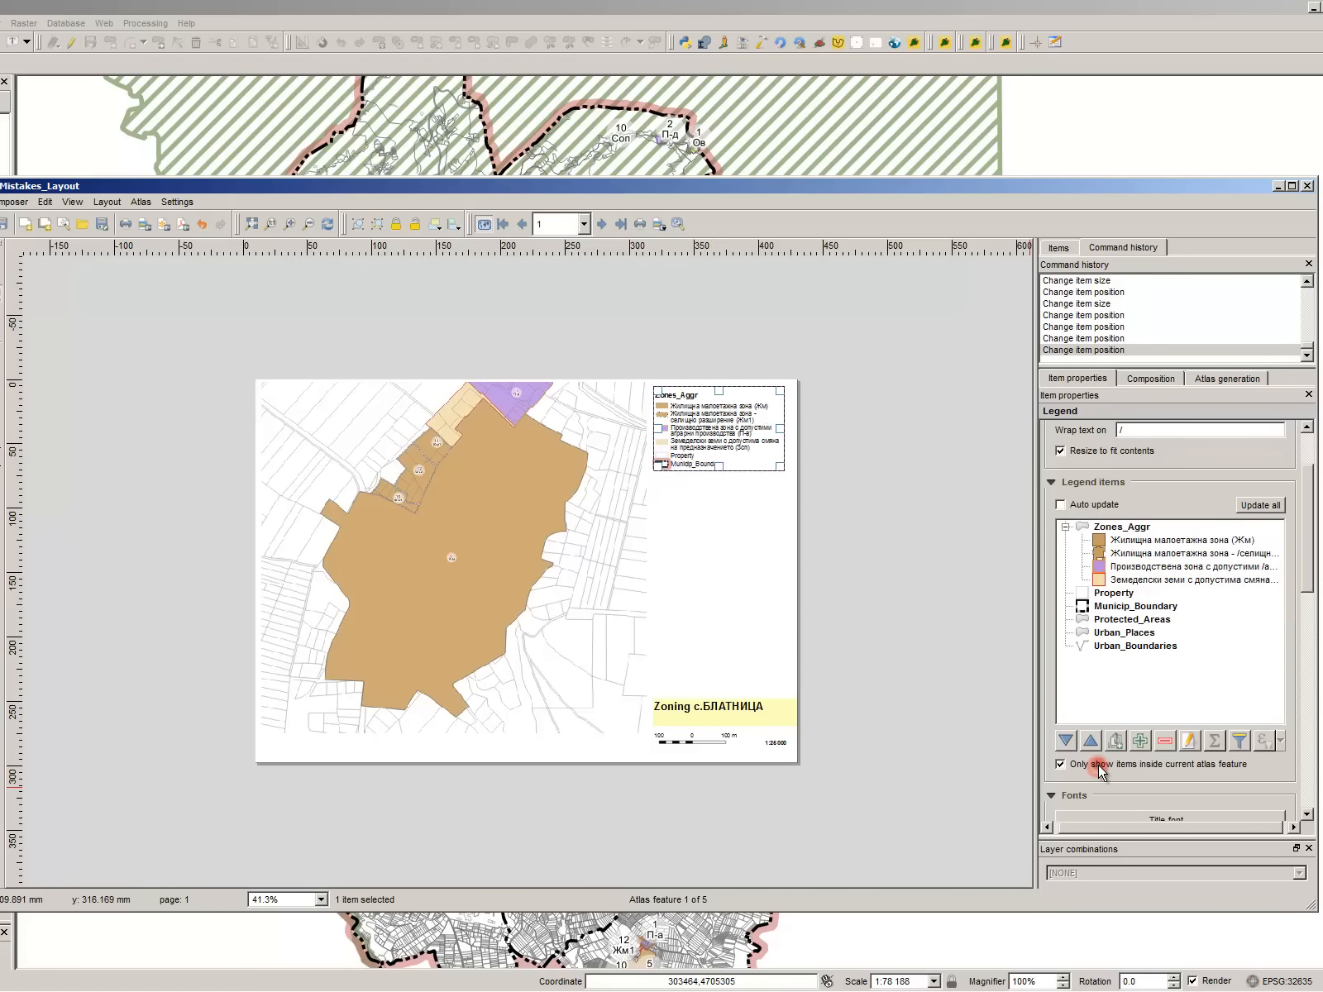
left_click(727, 445)
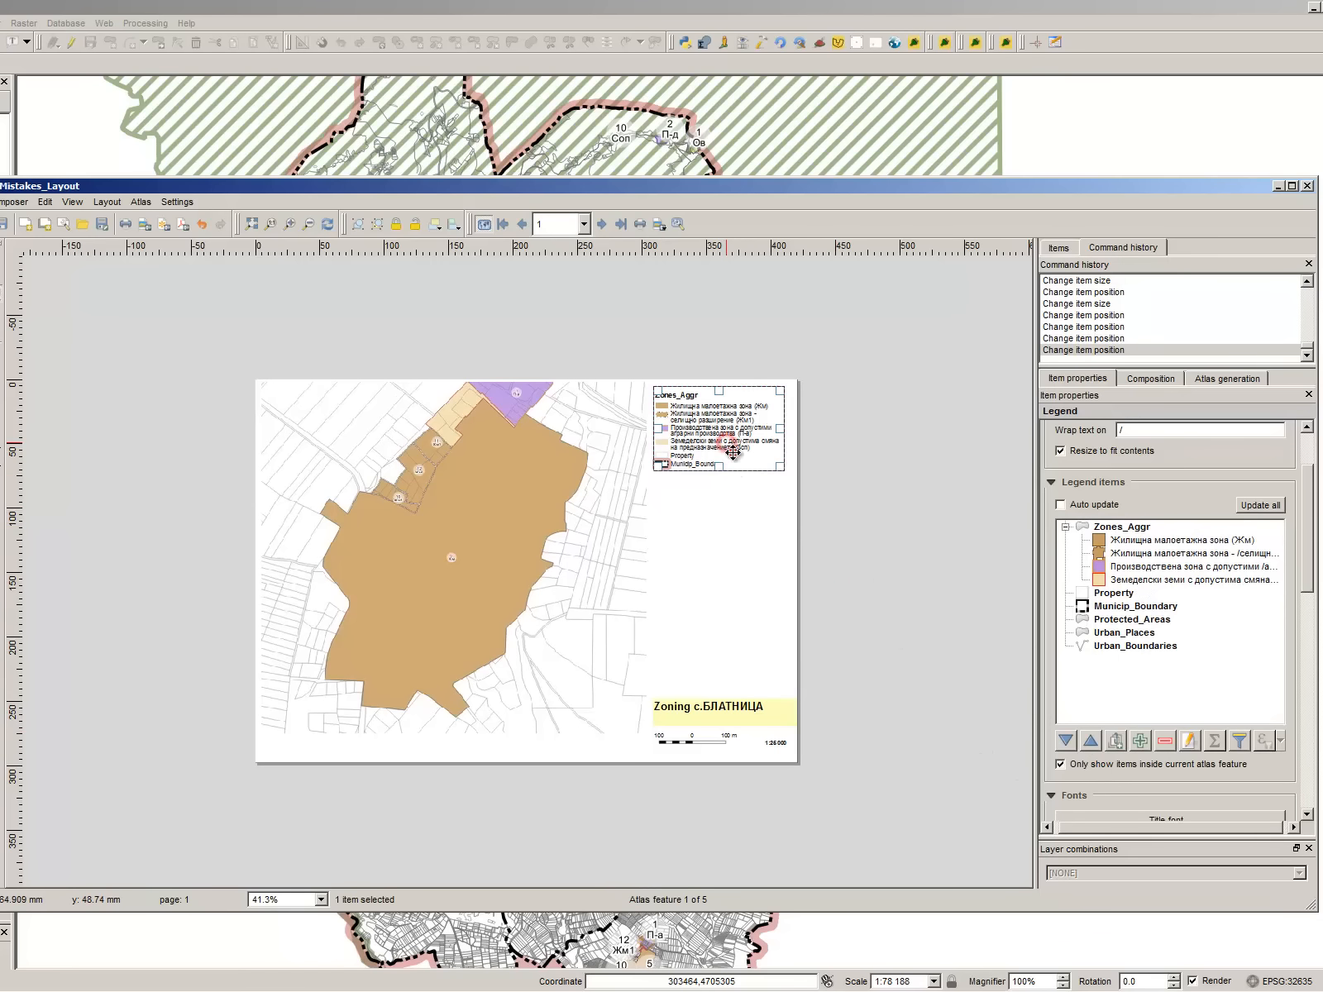
left_click(968, 577)
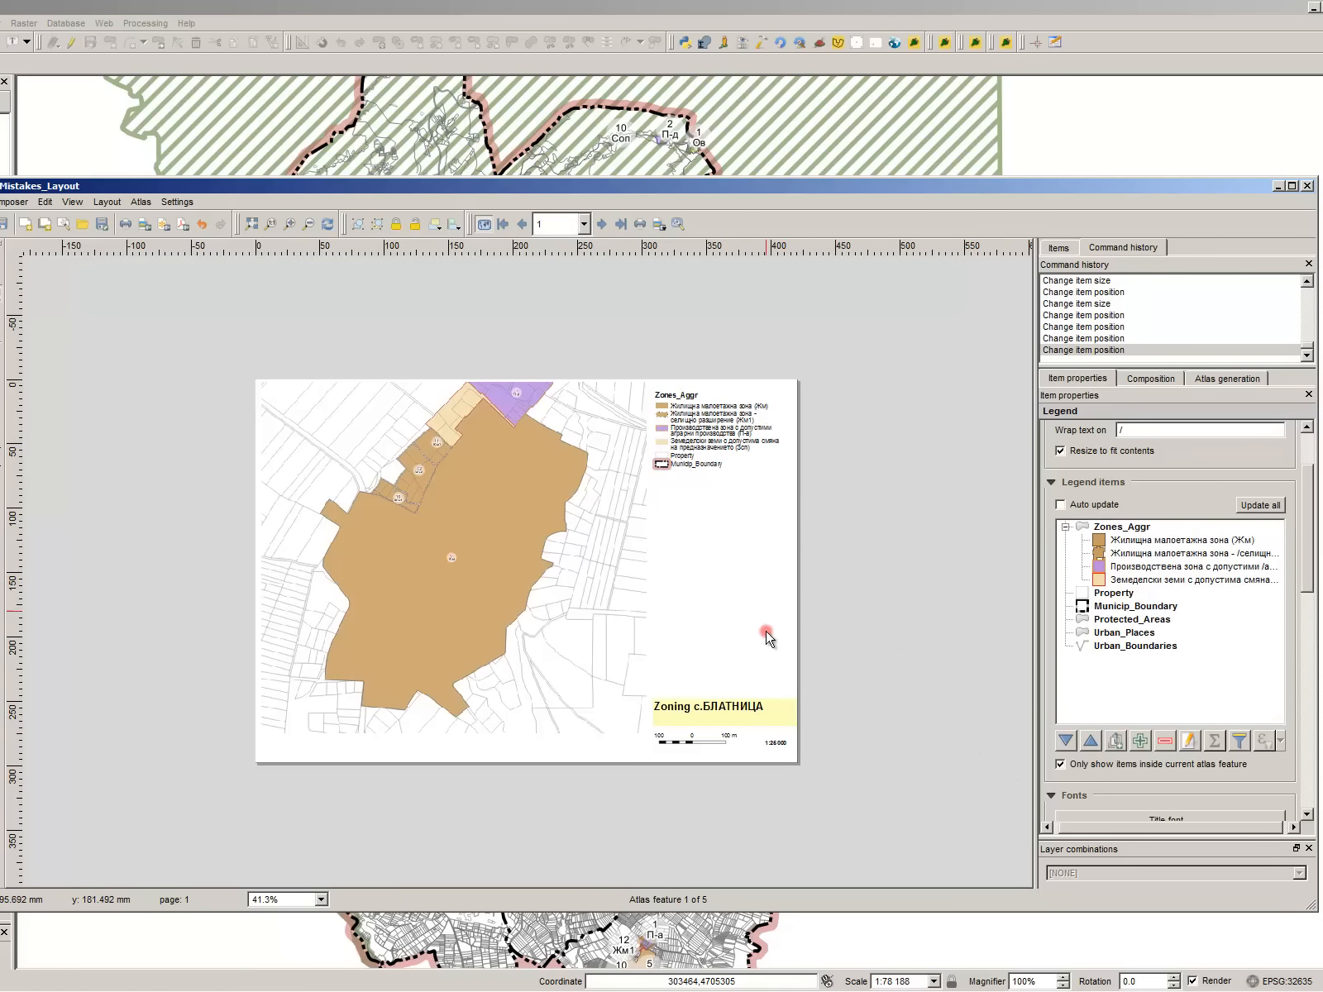
left_click(718, 468)
left_click(900, 566)
- Rename the legend's Property entry to Properties
scroll(874, 562, "up", 1)
left_click(792, 364)
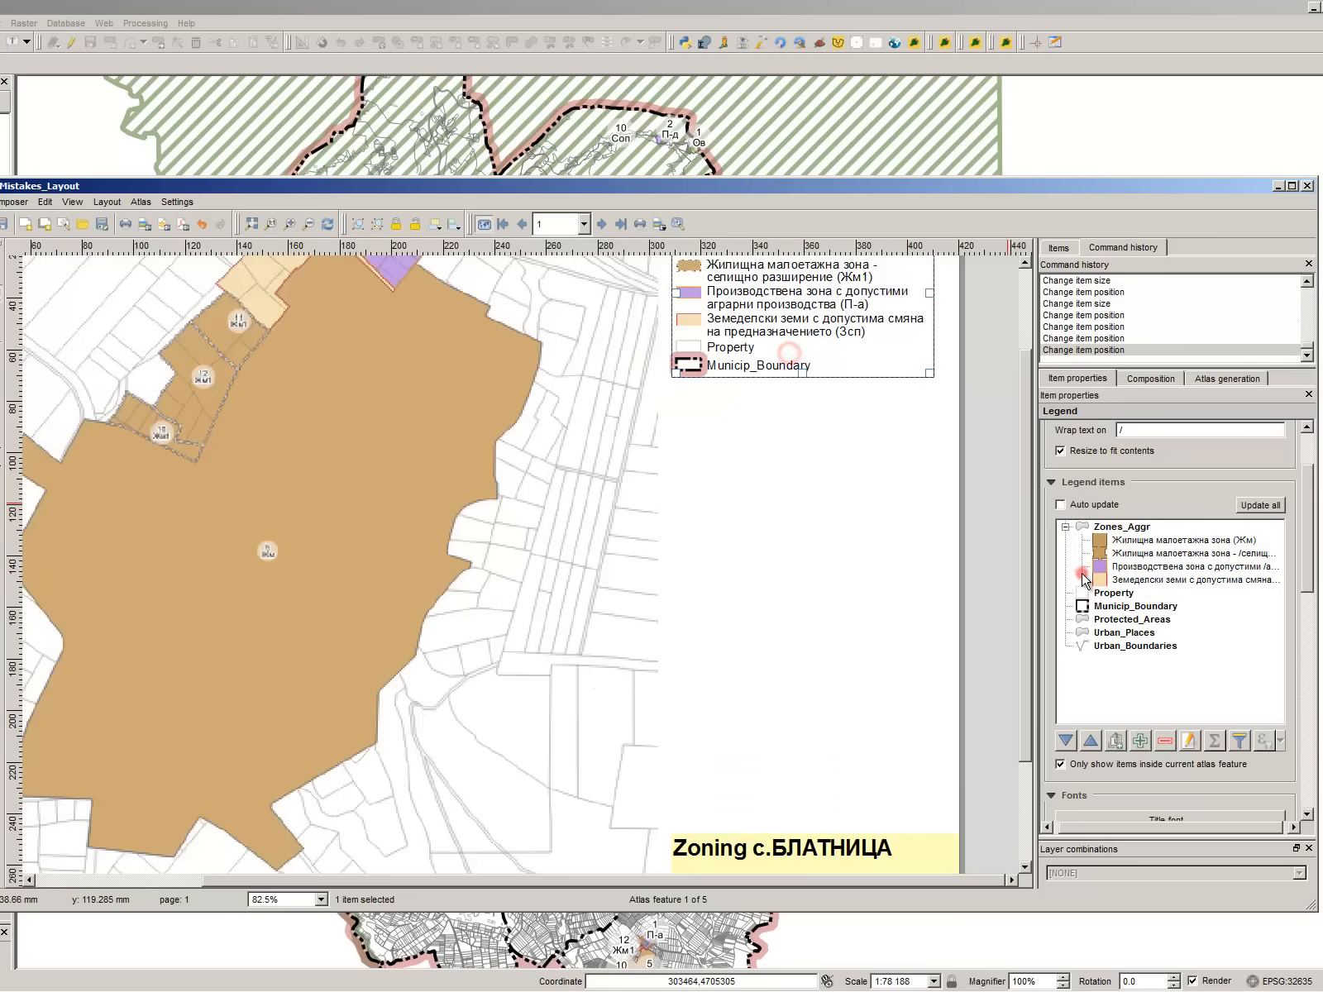
left_click(1116, 593)
left_click(1191, 742)
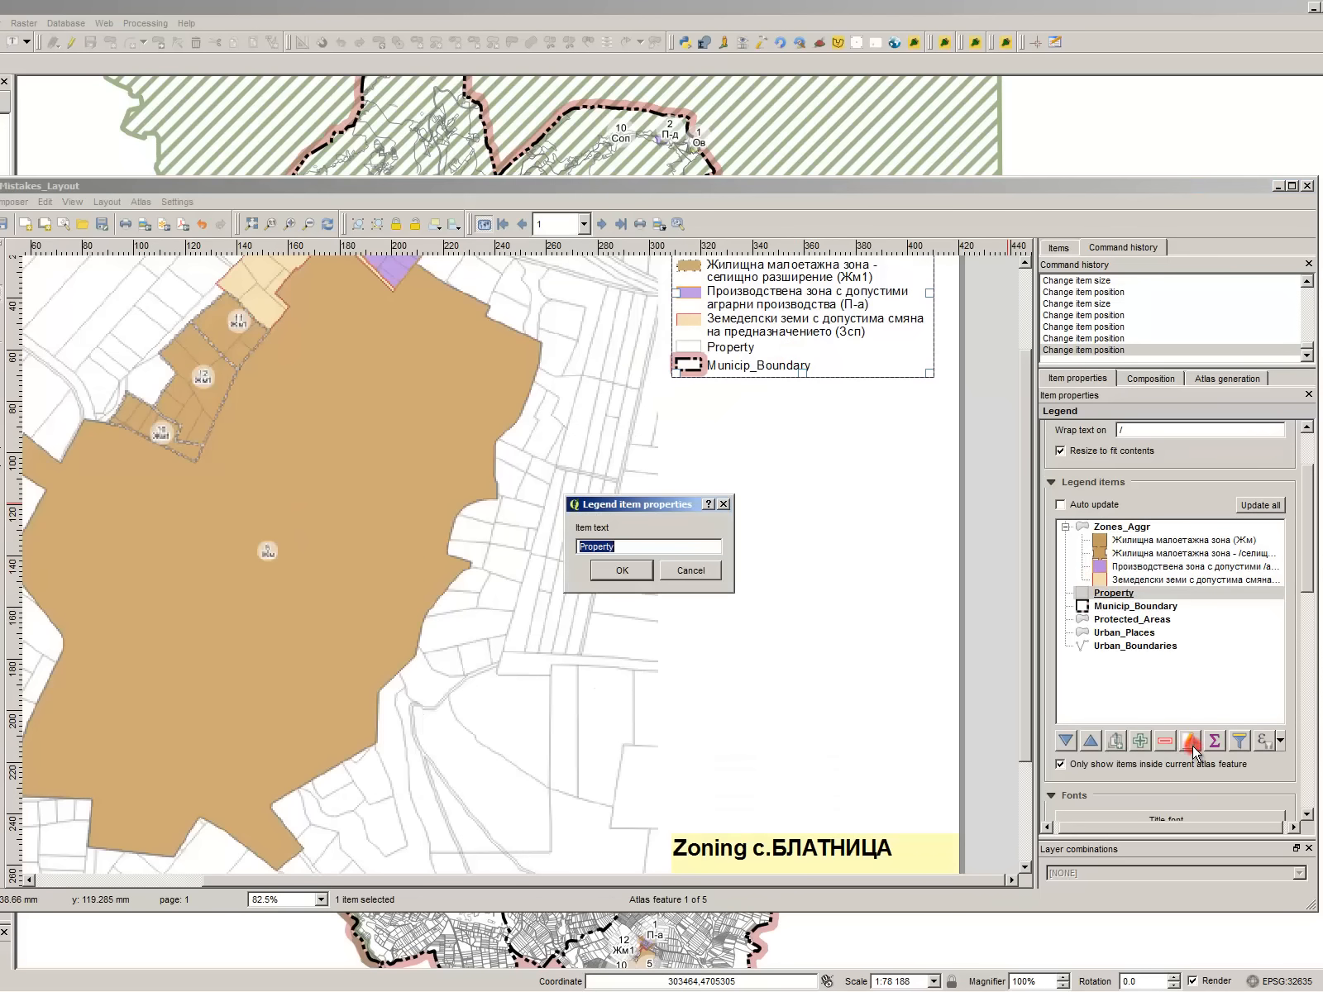
left_click(693, 566)
type("sdaf")
left_click_drag(620, 547, 134, 492)
type("Proeprties")
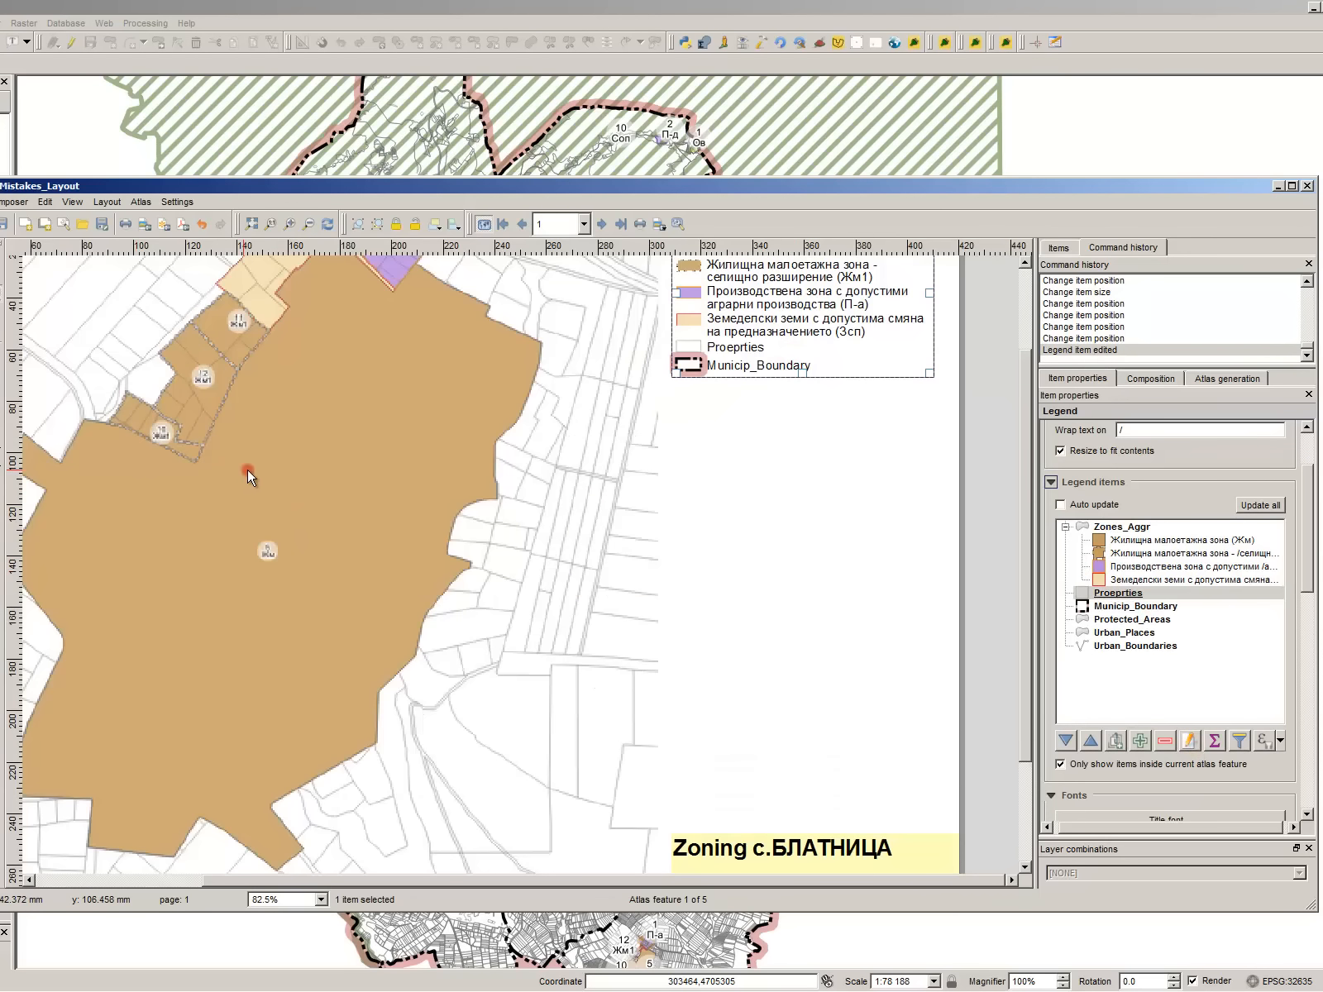
left_click(1189, 740)
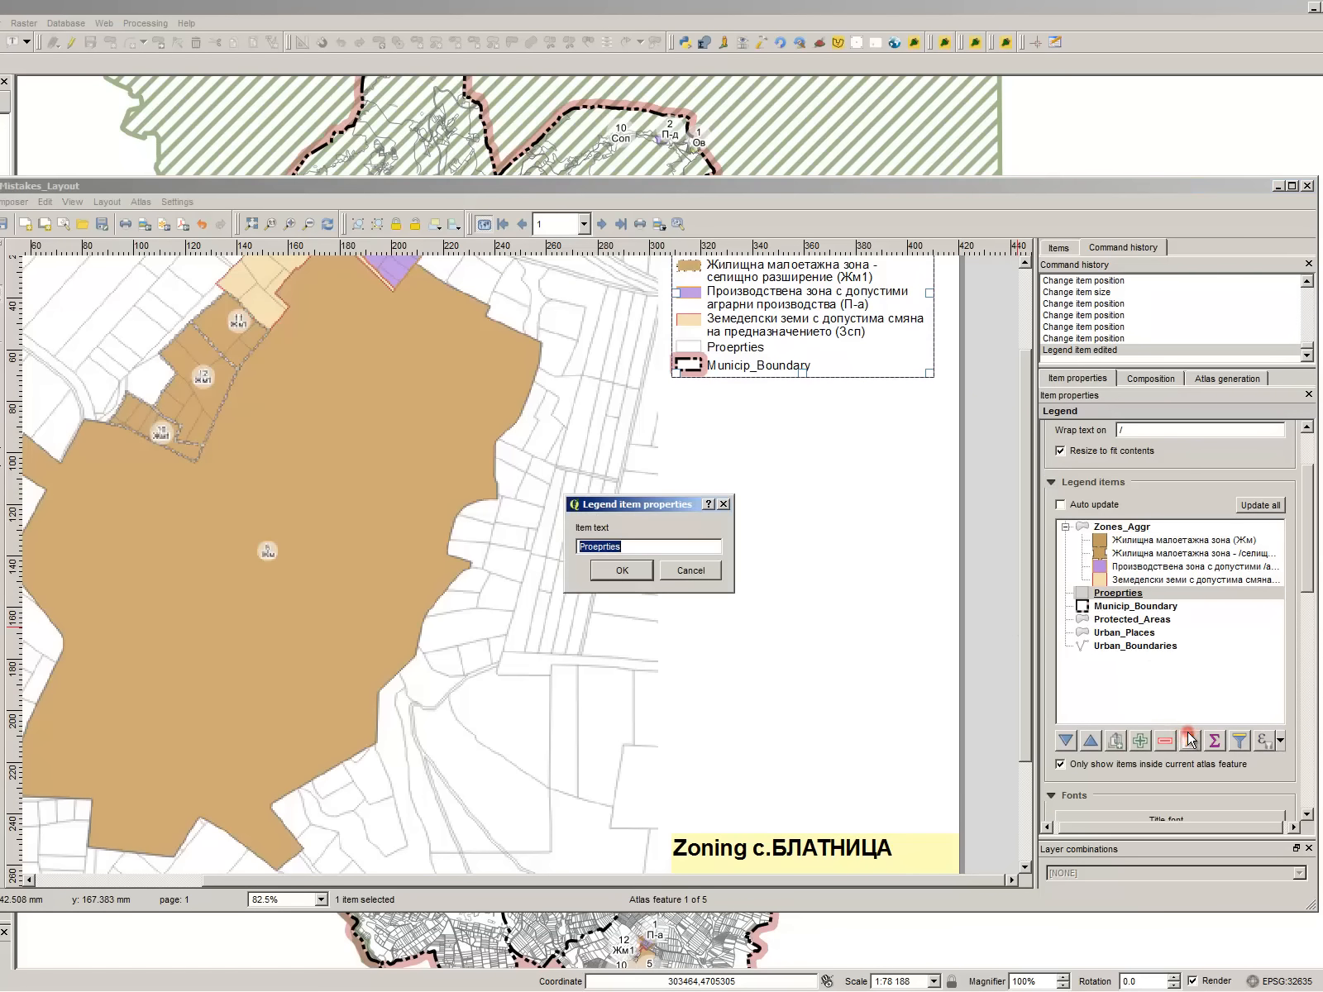
type("Properties")
key("Return")
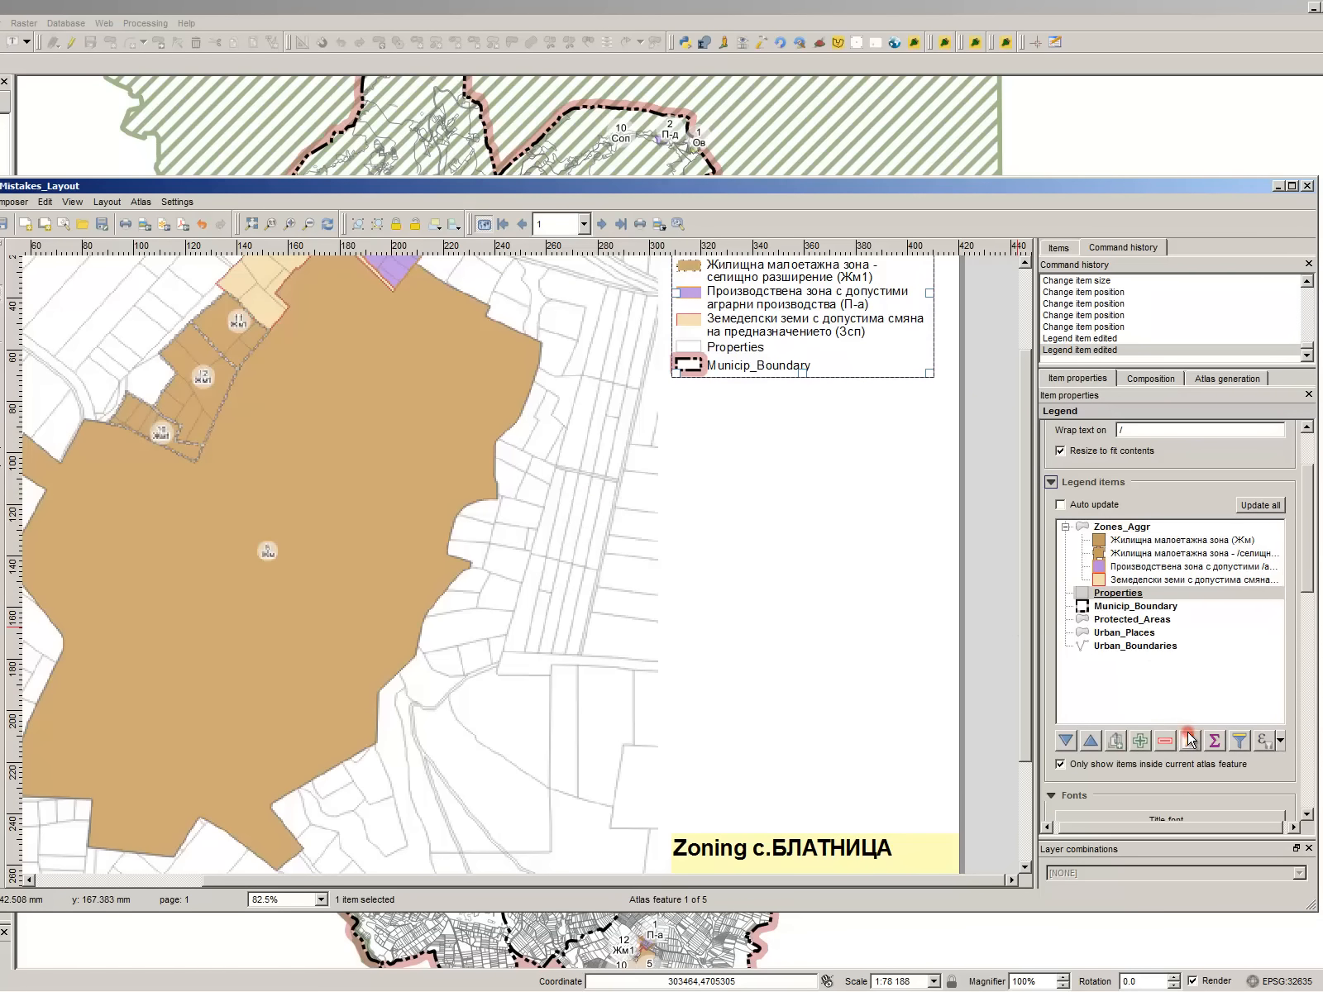
- Turn the legend's current-atlas-feature filter off and back on to compare the listed items
left_click(1203, 765)
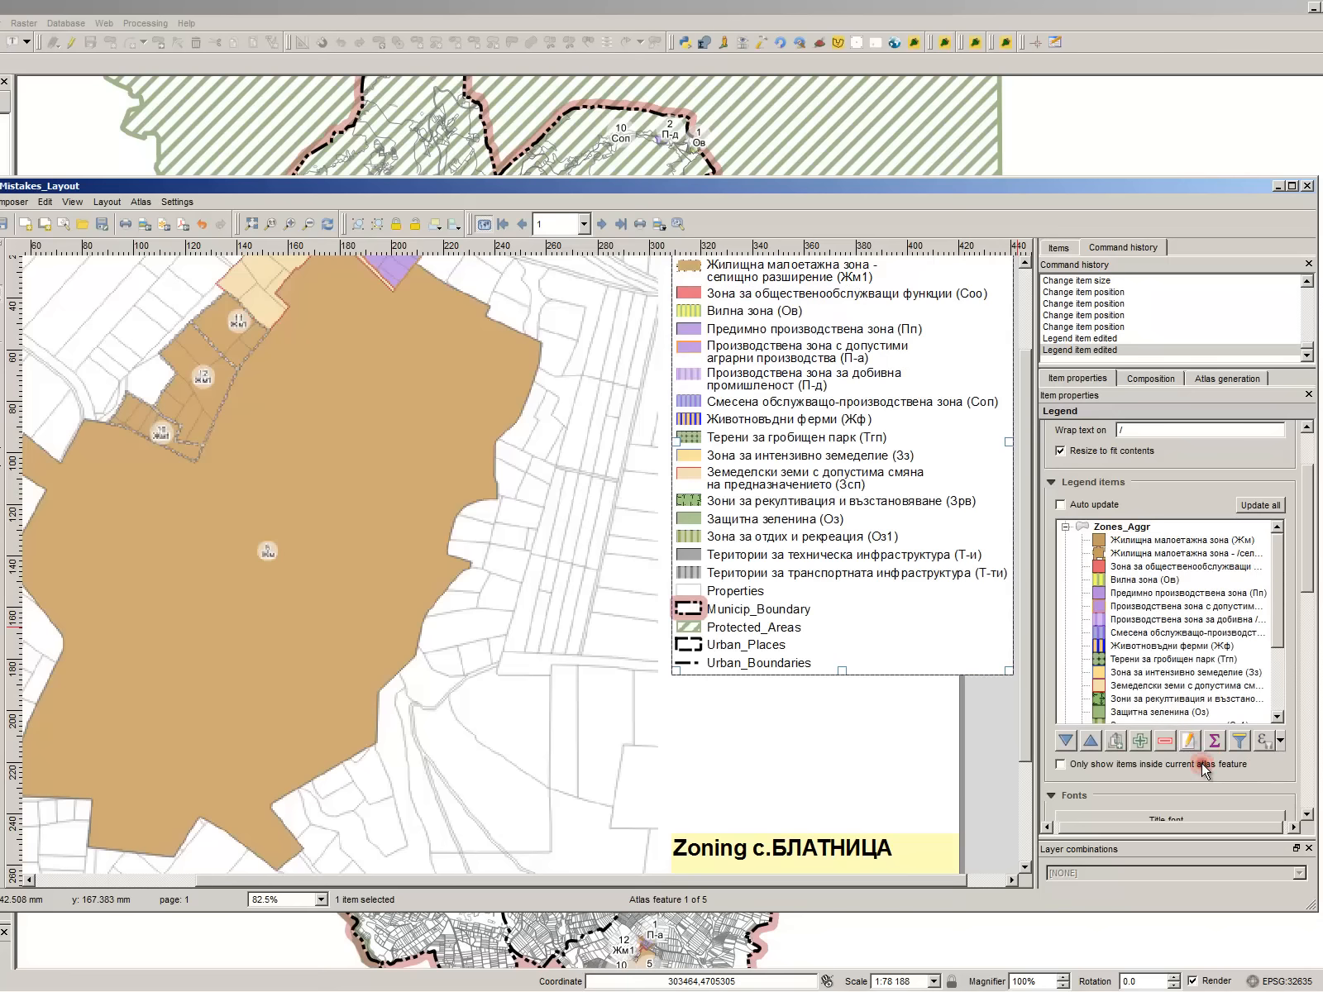
left_click(1204, 765)
scroll(592, 550, "down", 1)
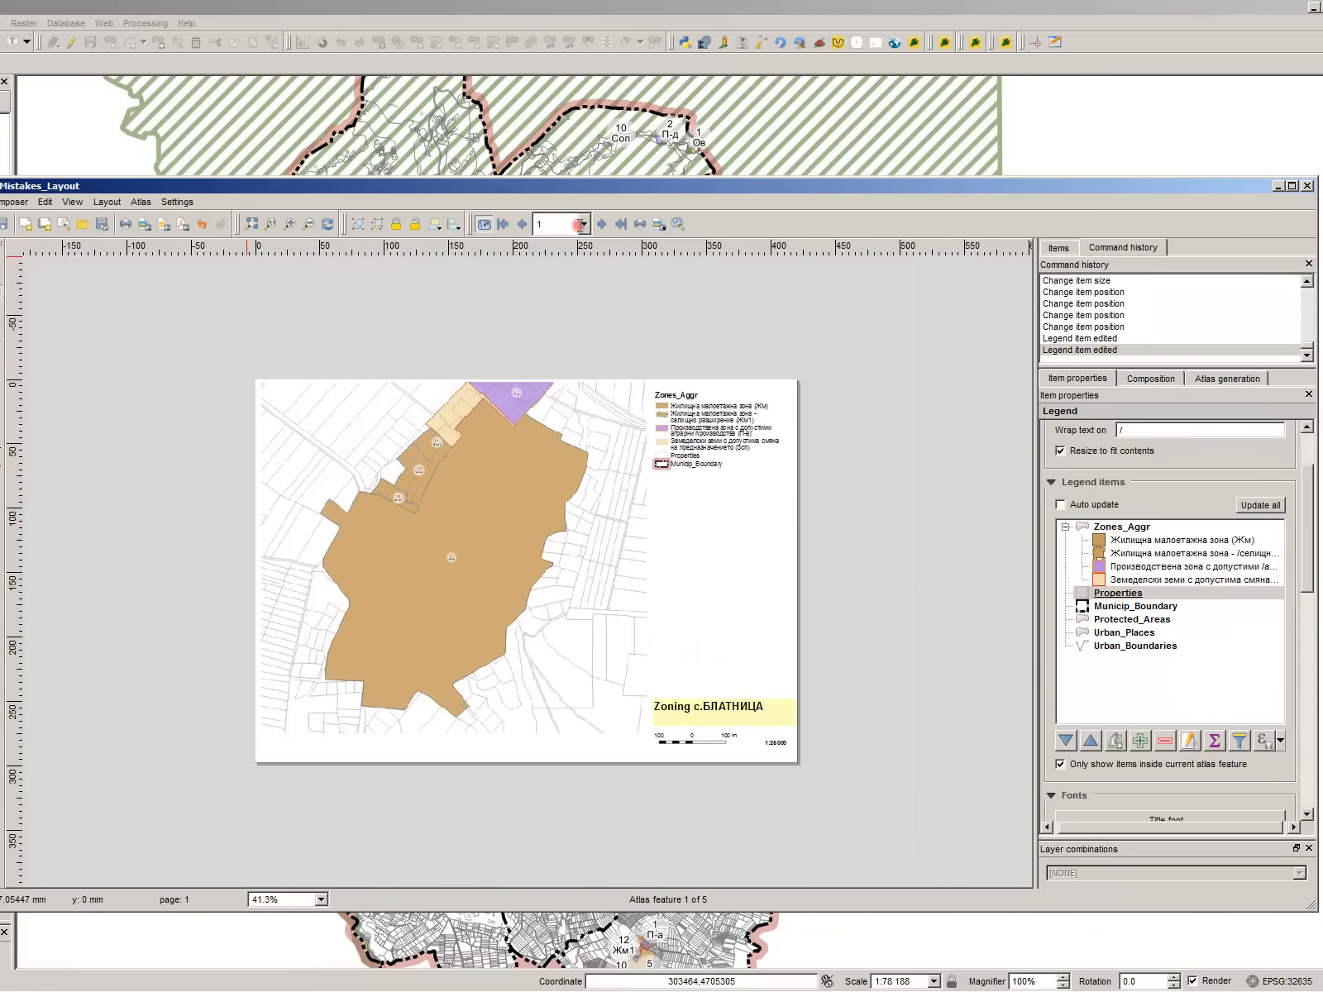
- Export the atlas as jpg images at 300 dpi into the Output folder inside D:\UDC\Mistakes
left_click(659, 224)
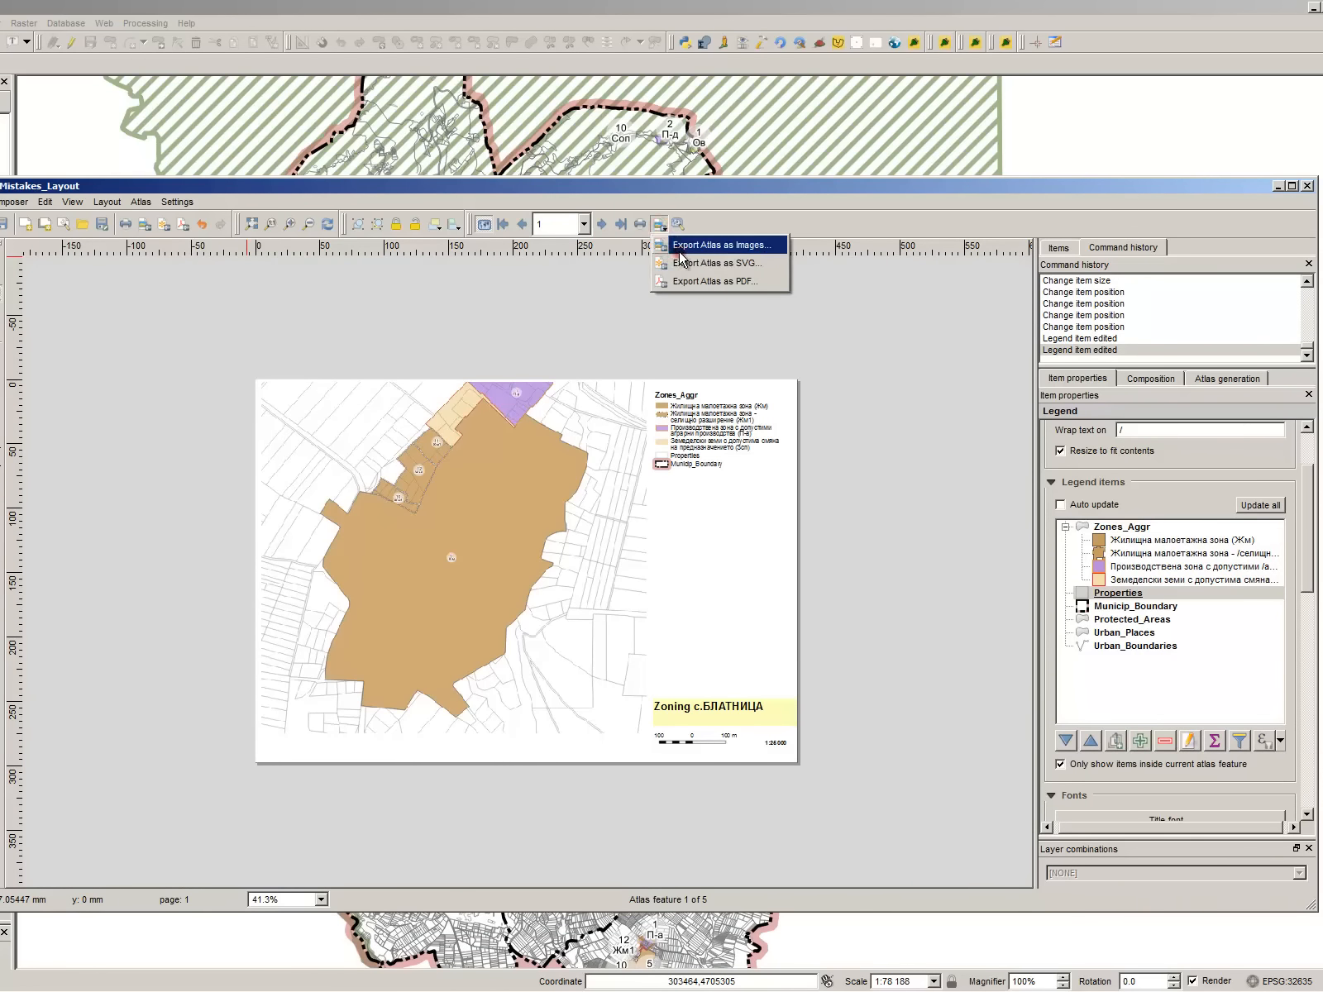
left_click(680, 248)
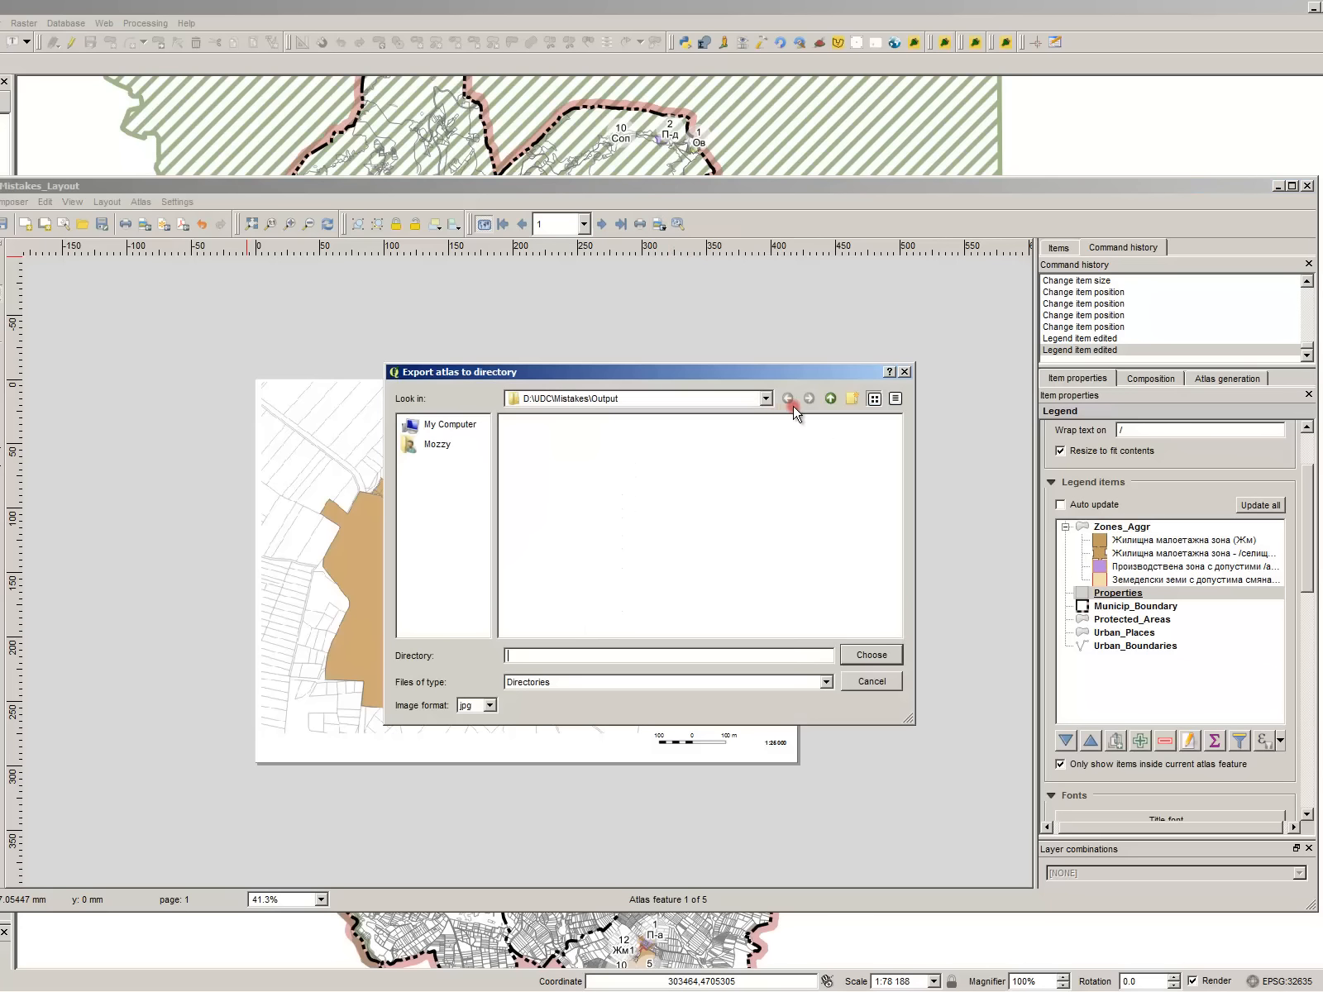
left_click(830, 399)
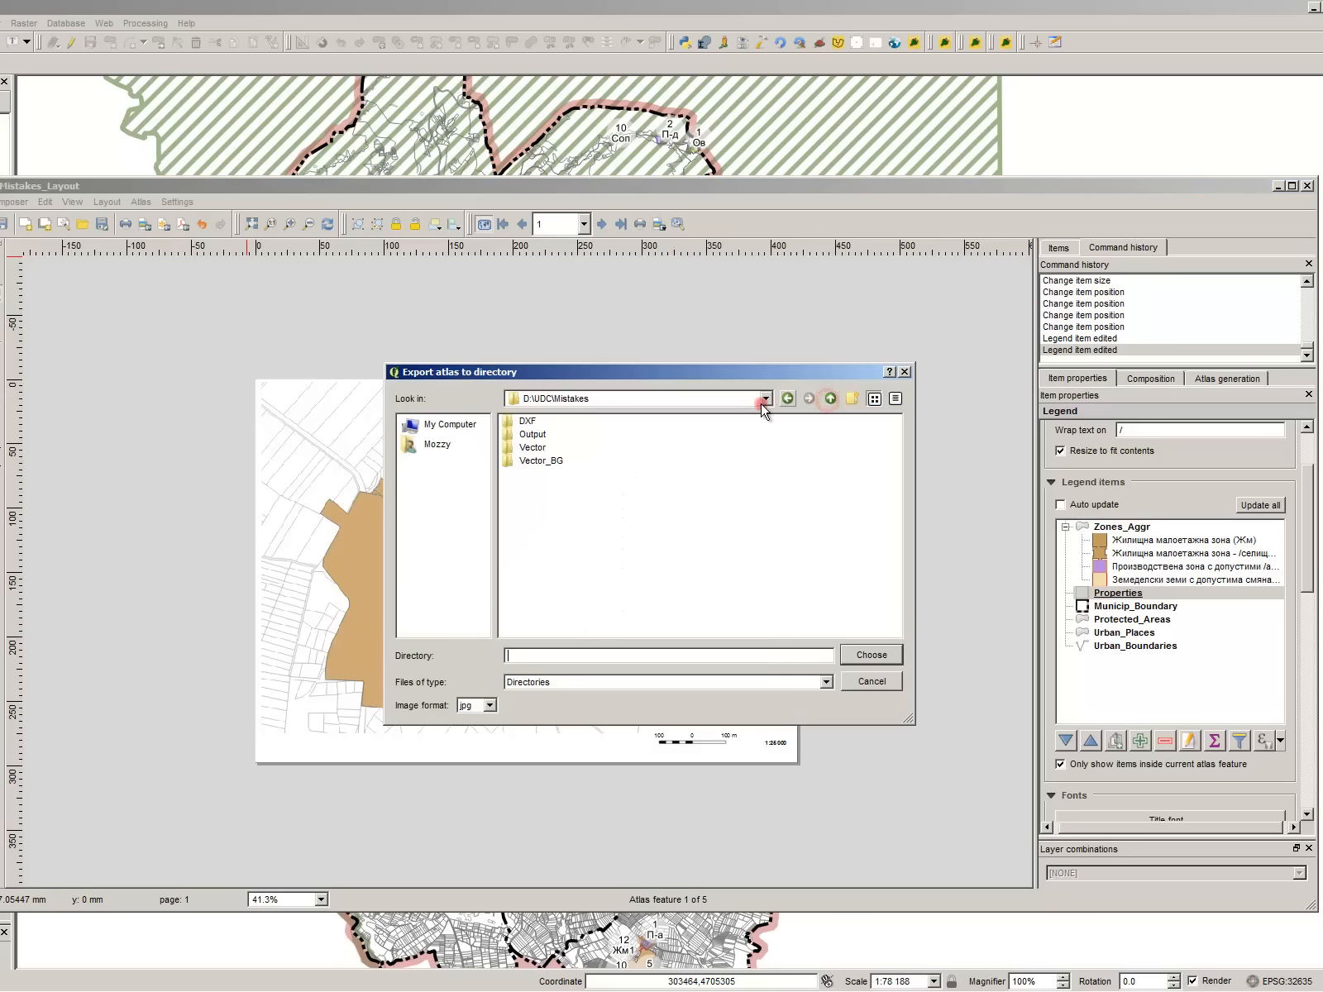
left_click(536, 436)
left_click(538, 448)
left_click(536, 435)
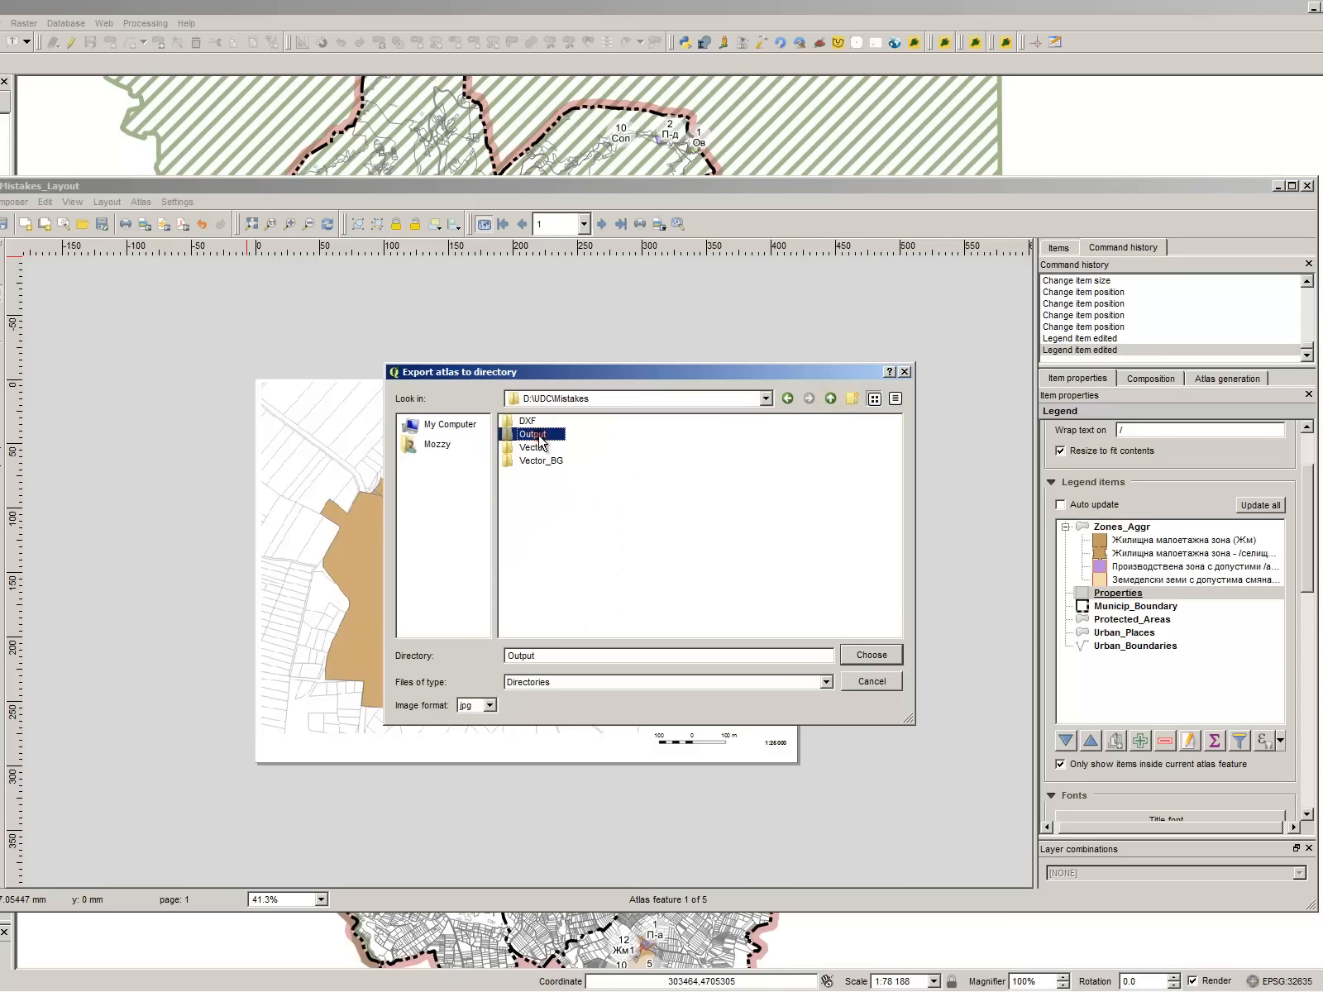
double_click(537, 436)
left_click(865, 655)
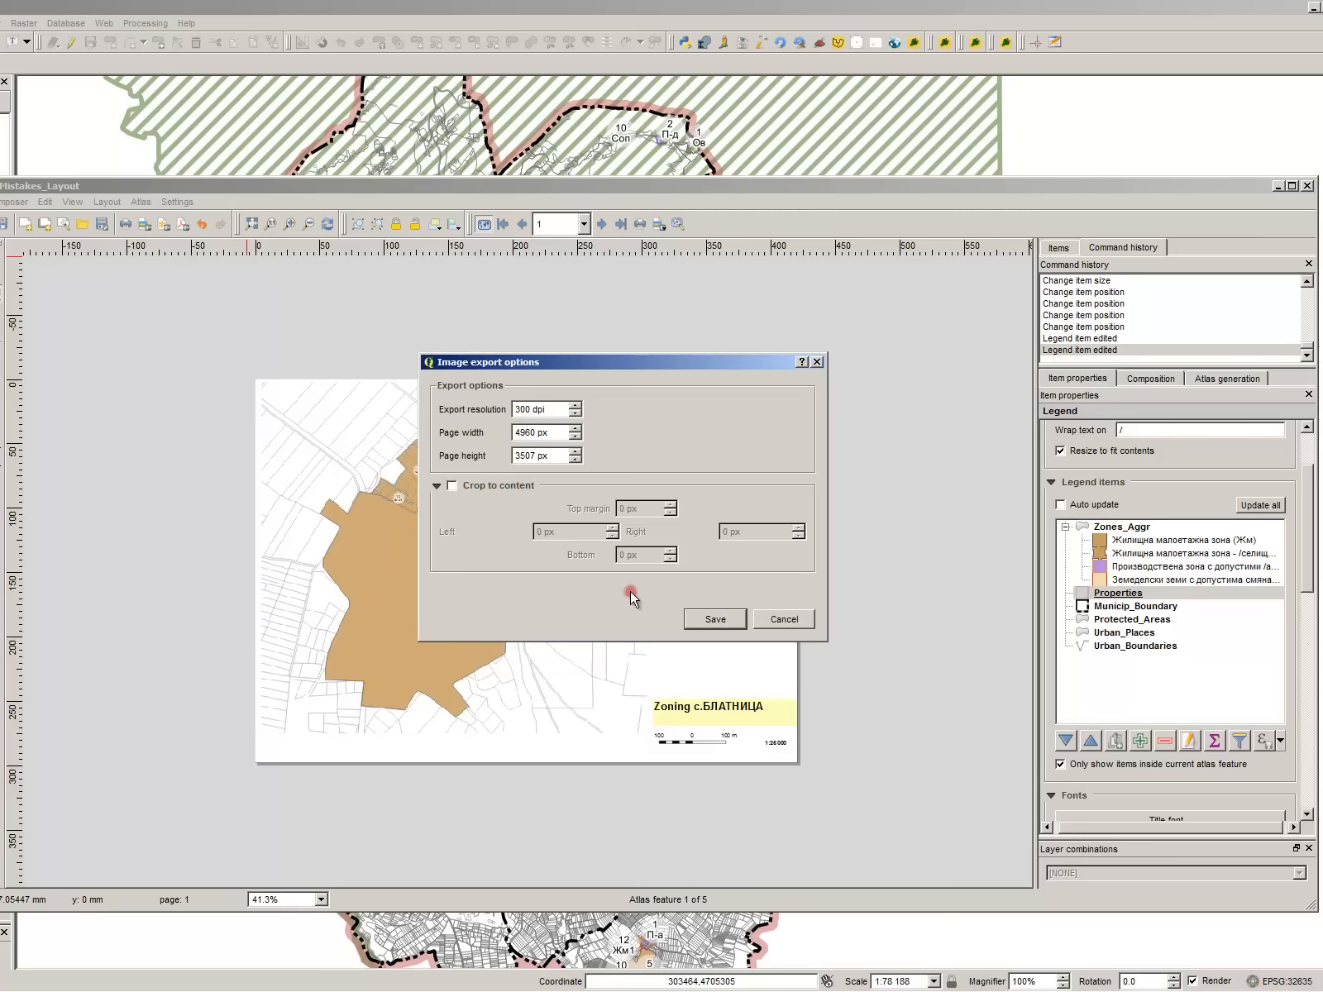
left_click(716, 619)
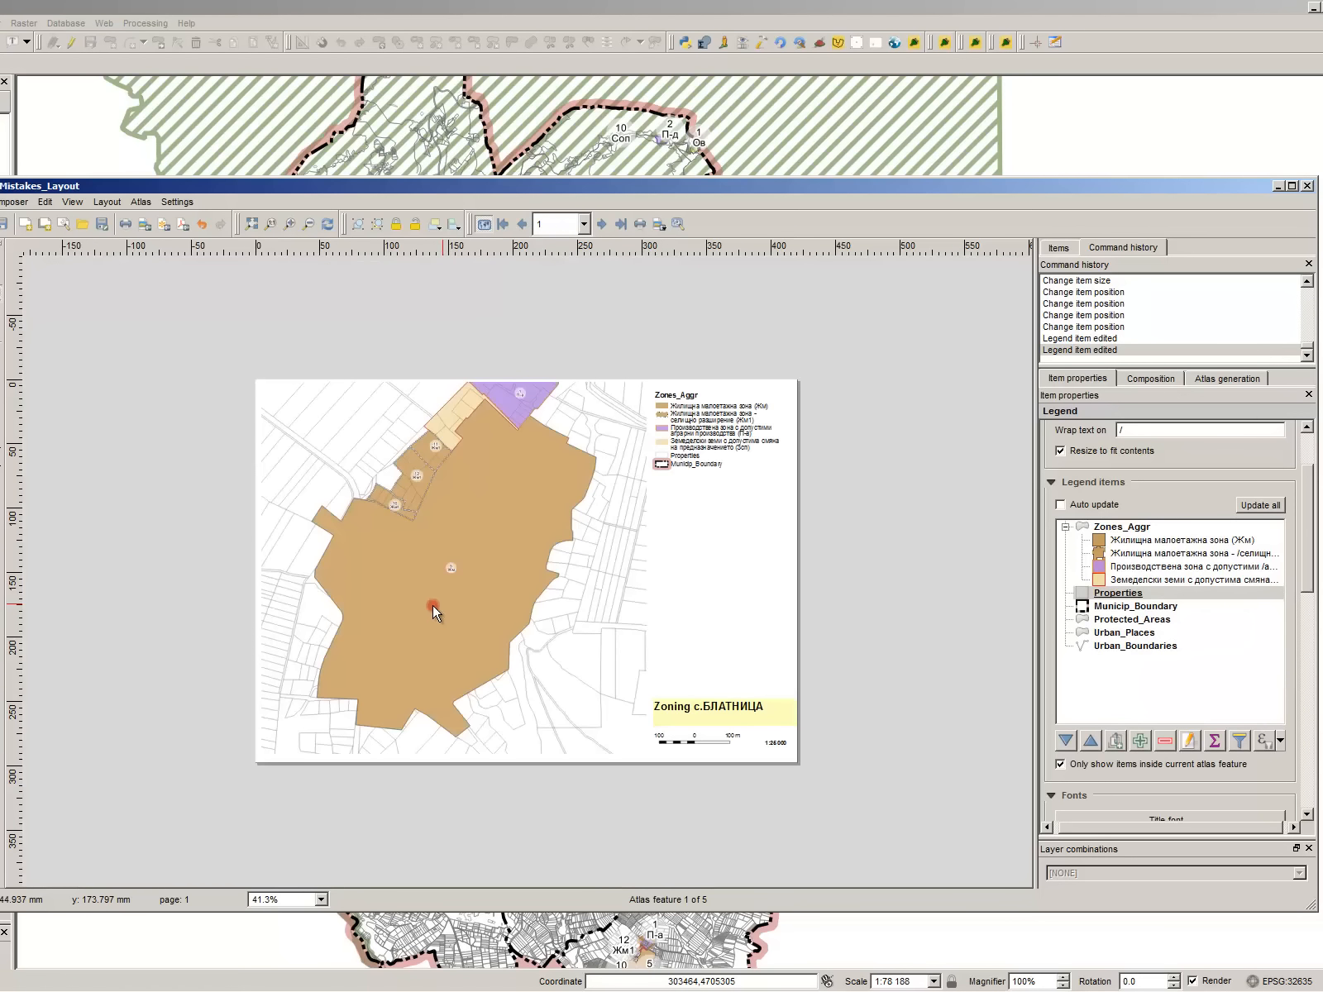
- Switch to the Mistakes window of FreeCommander XE and open the Output folder with the exported images
mouse_move(240, 979)
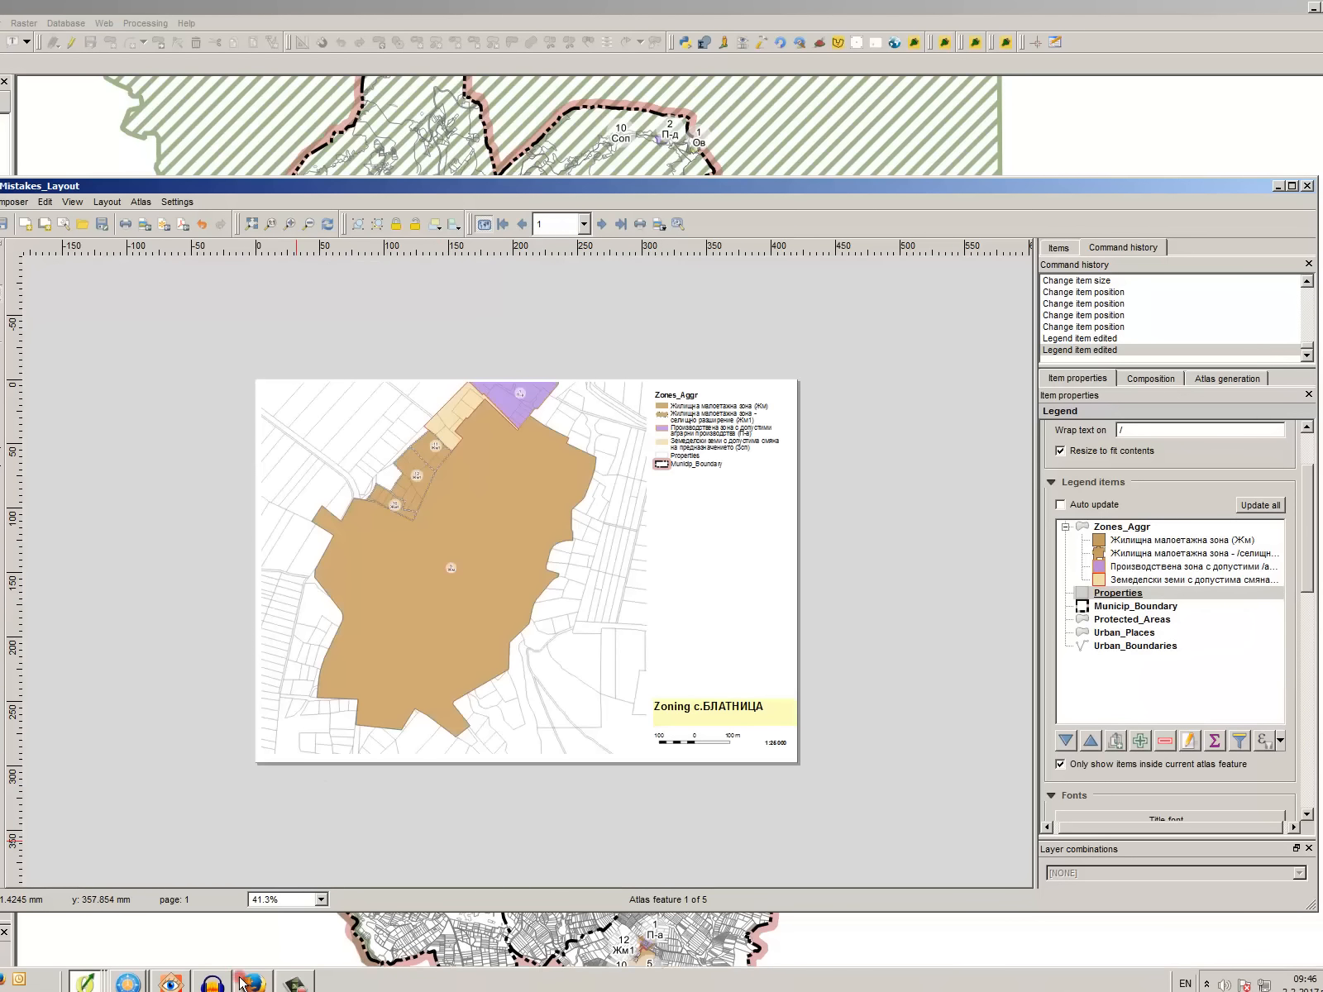
left_click(131, 980)
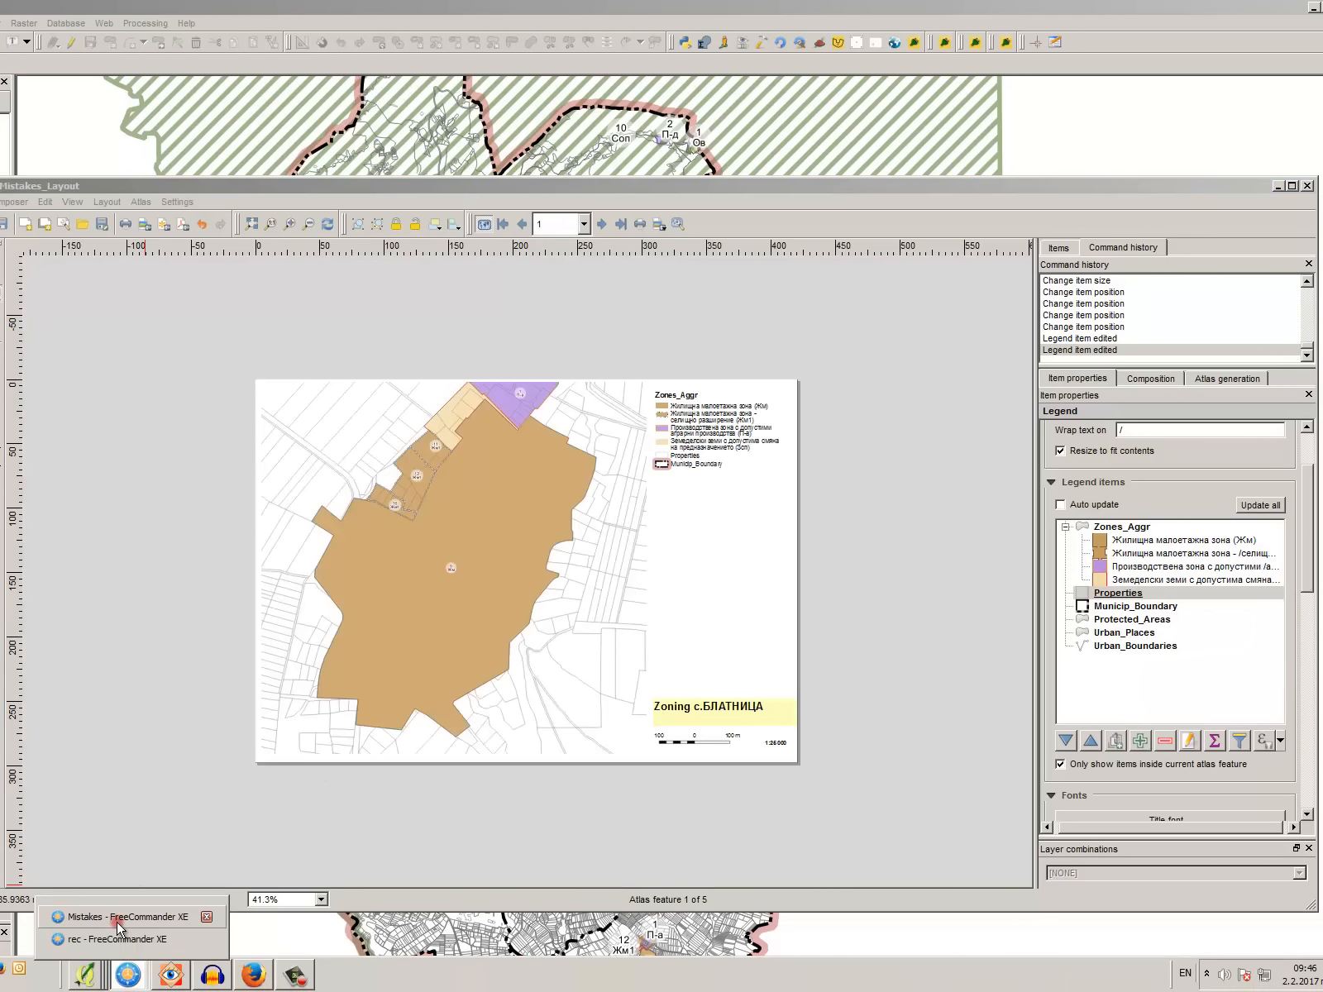
left_click(120, 919)
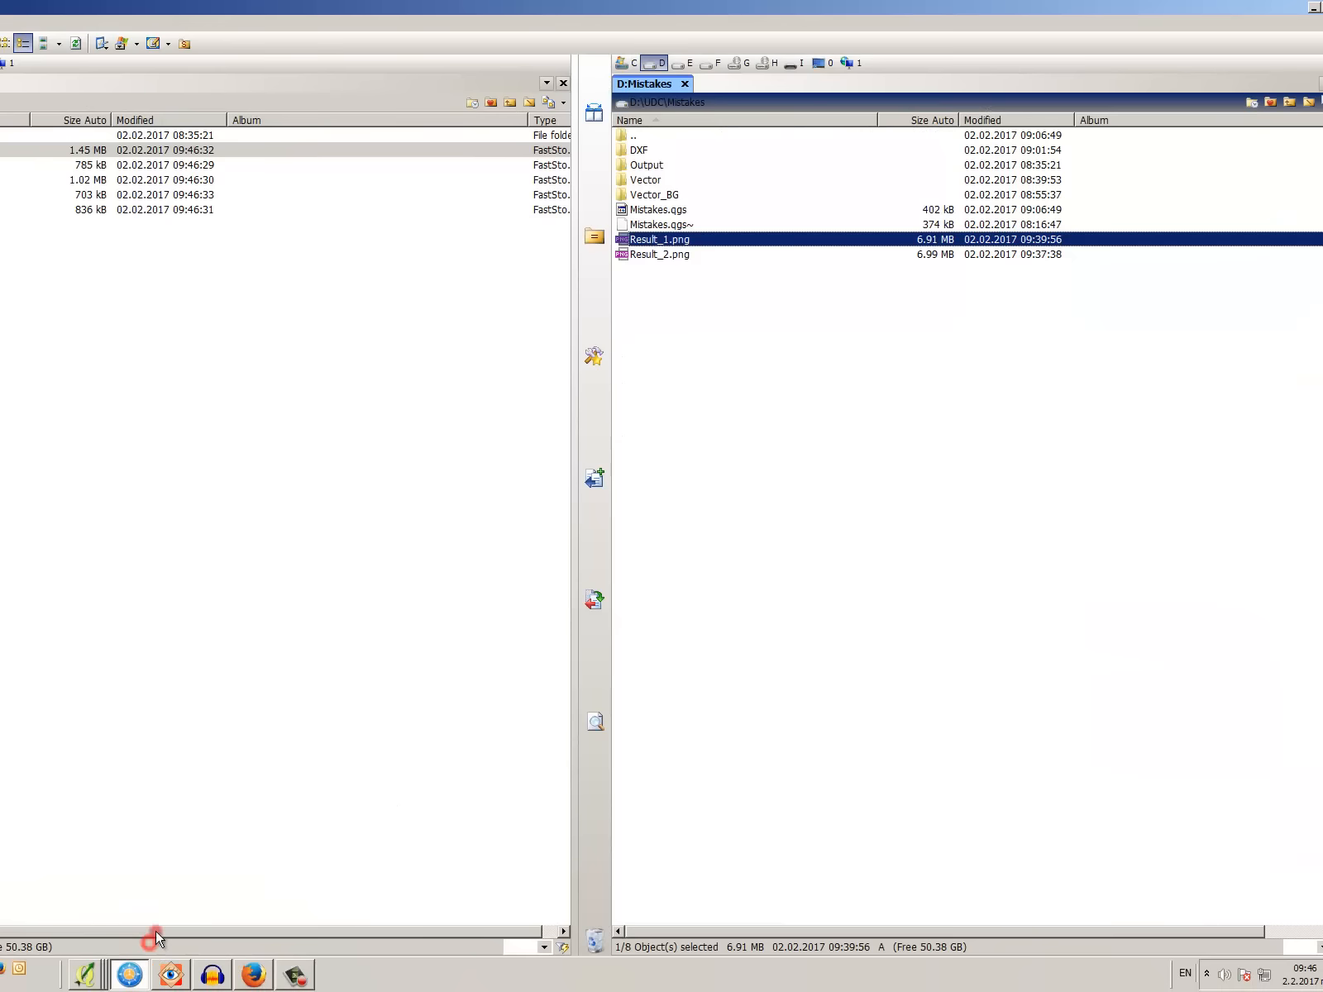
left_click(714, 301)
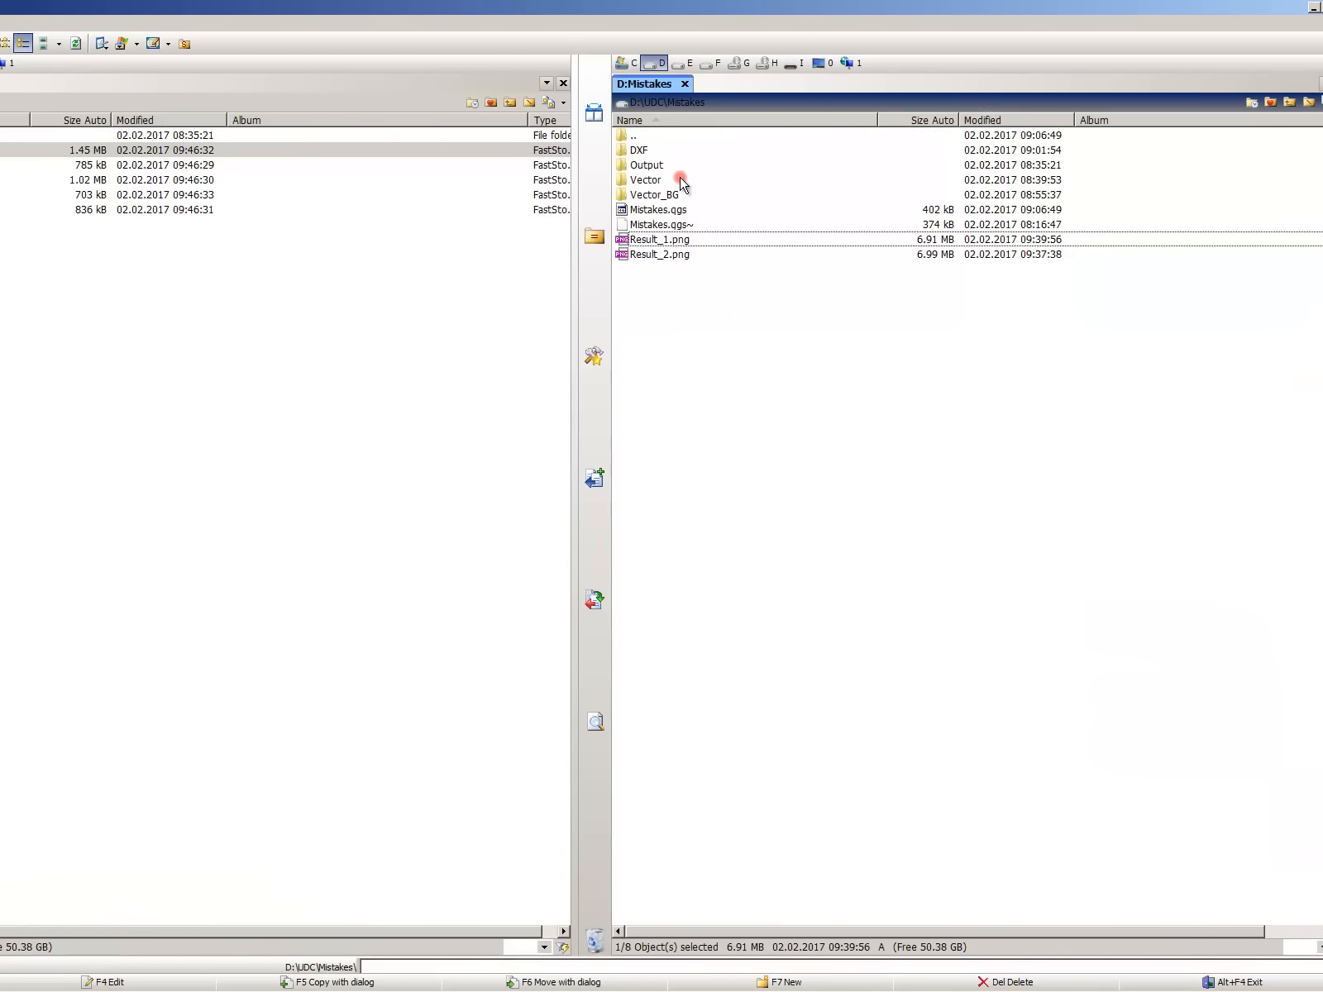
double_click(666, 166)
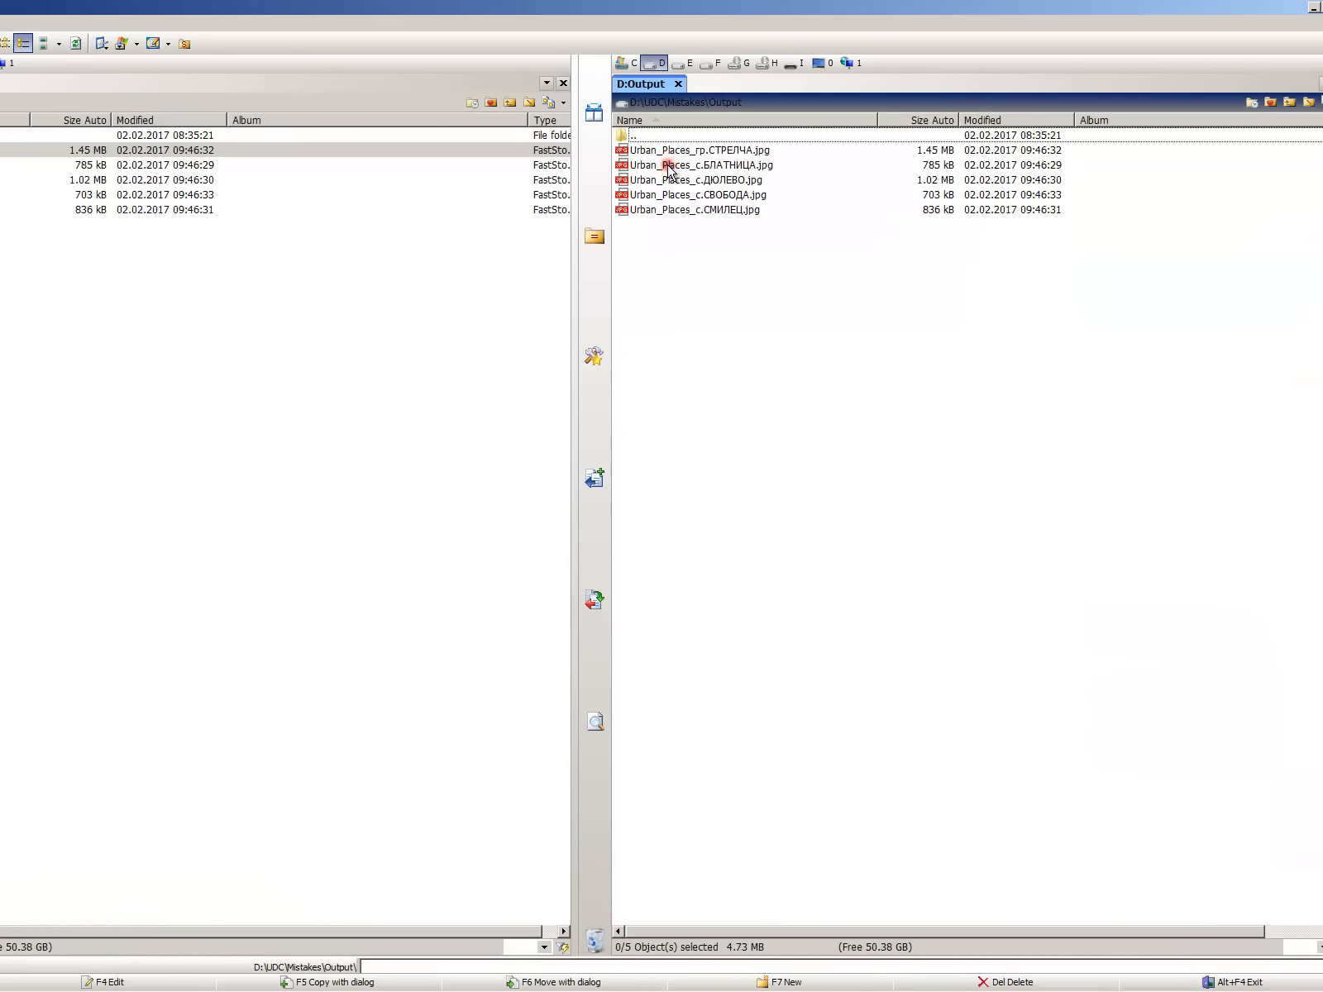
- Open the exported image Urban_Places_гр.СТРЕЛЧА.jpg from the Output folder at full screen
left_click(675, 164)
left_click(675, 151)
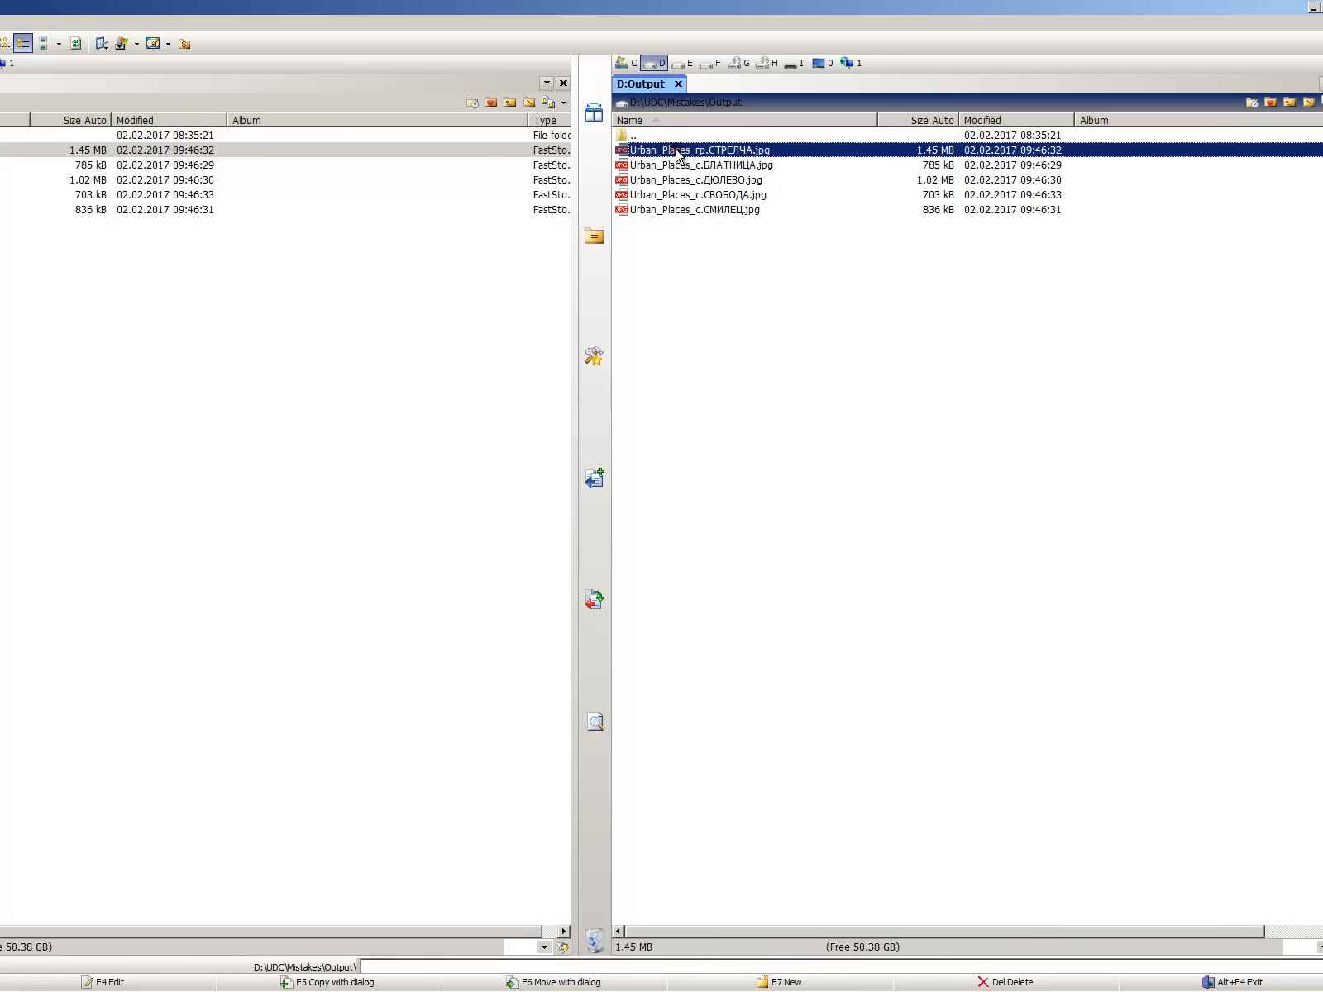
left_click(692, 193)
left_click(695, 154)
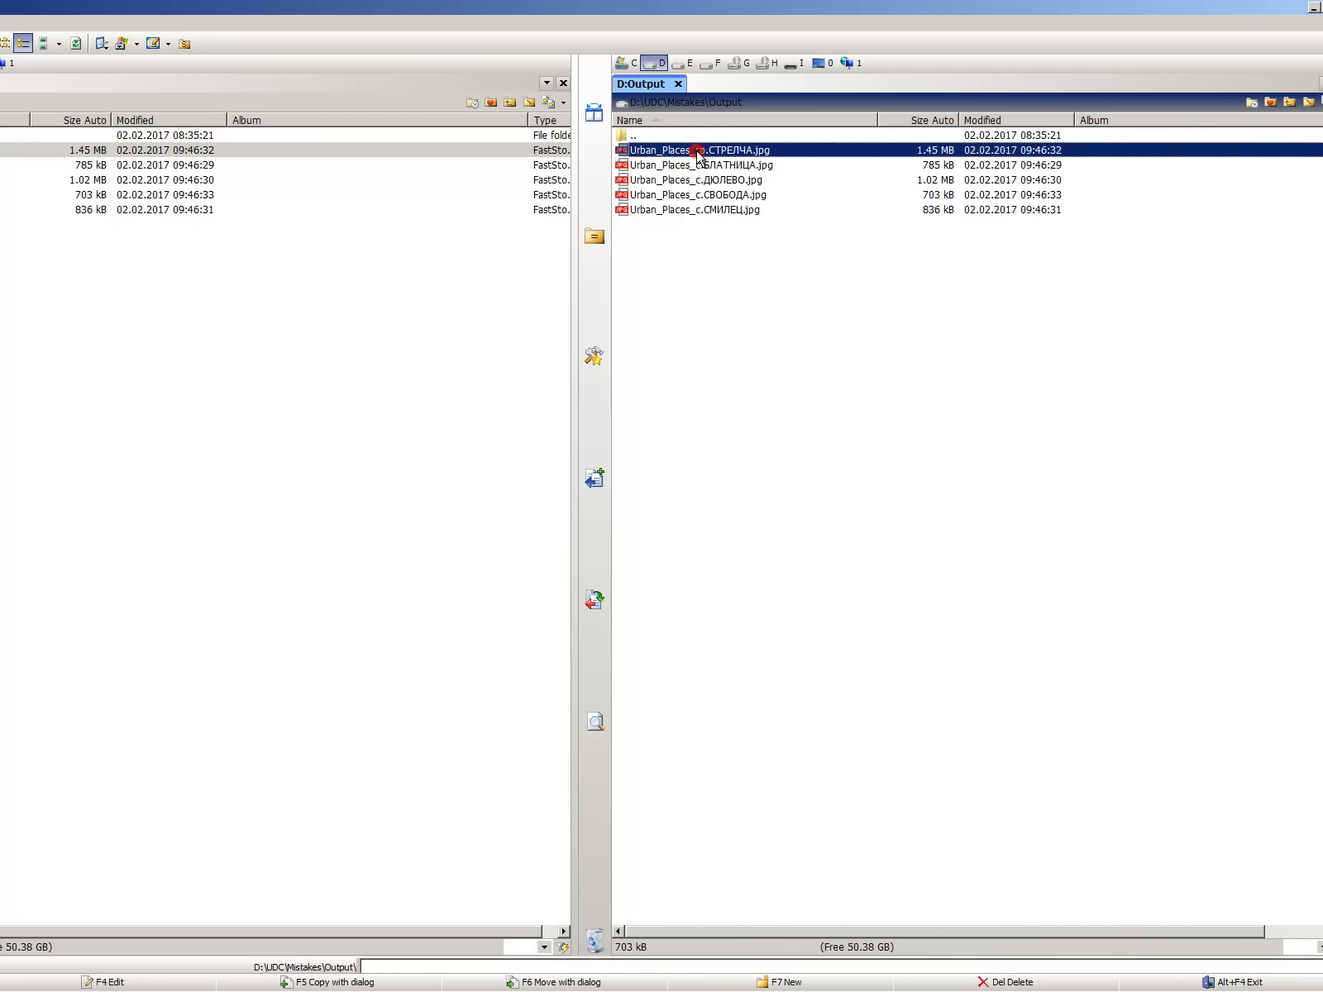
left_click(694, 183)
left_click(694, 212)
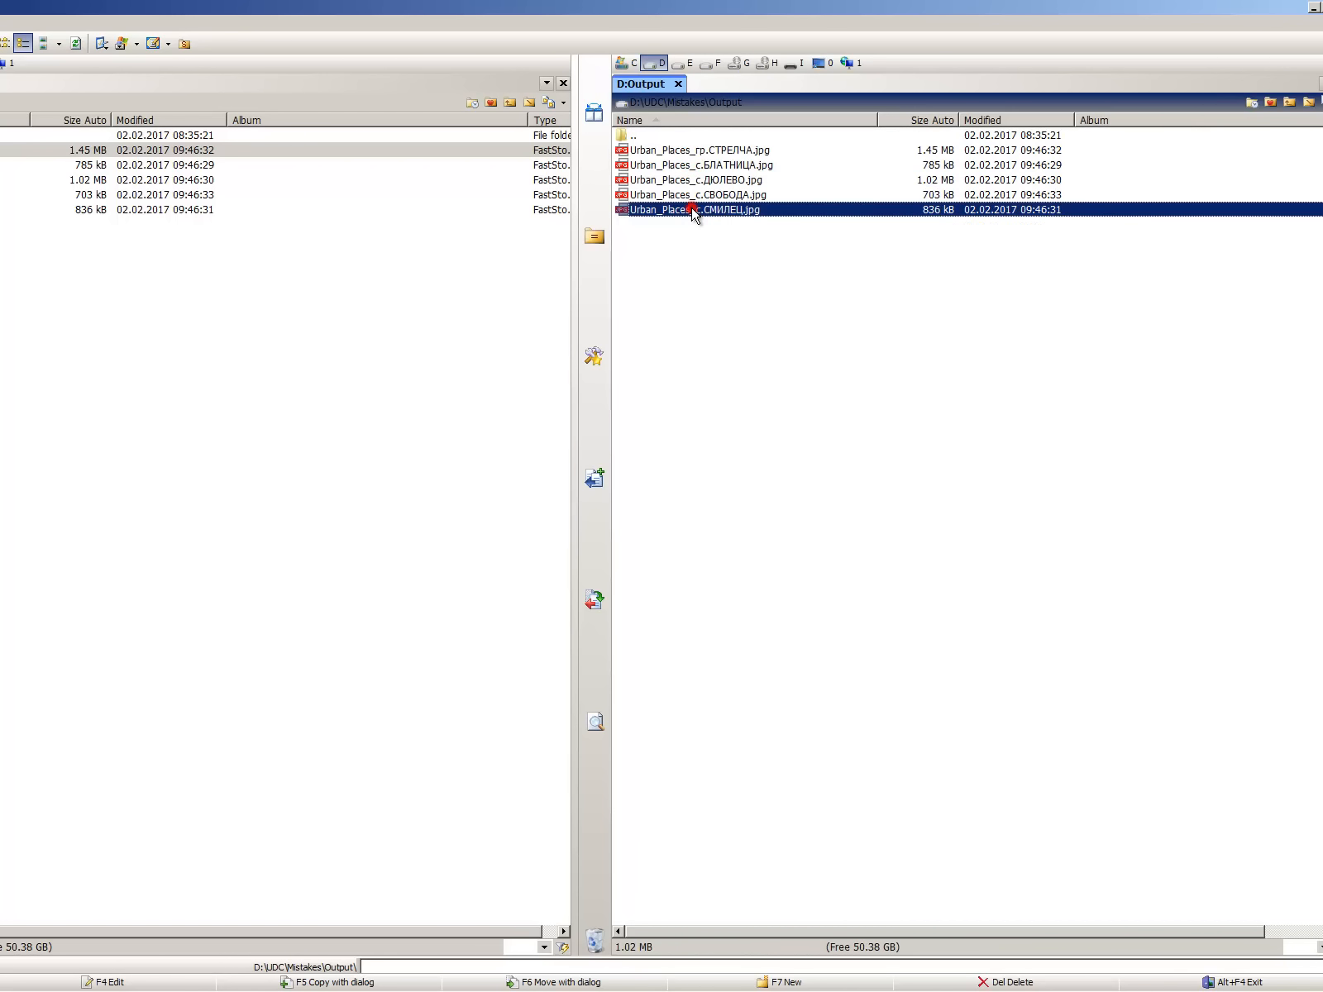
left_click(691, 152)
double_click(692, 157)
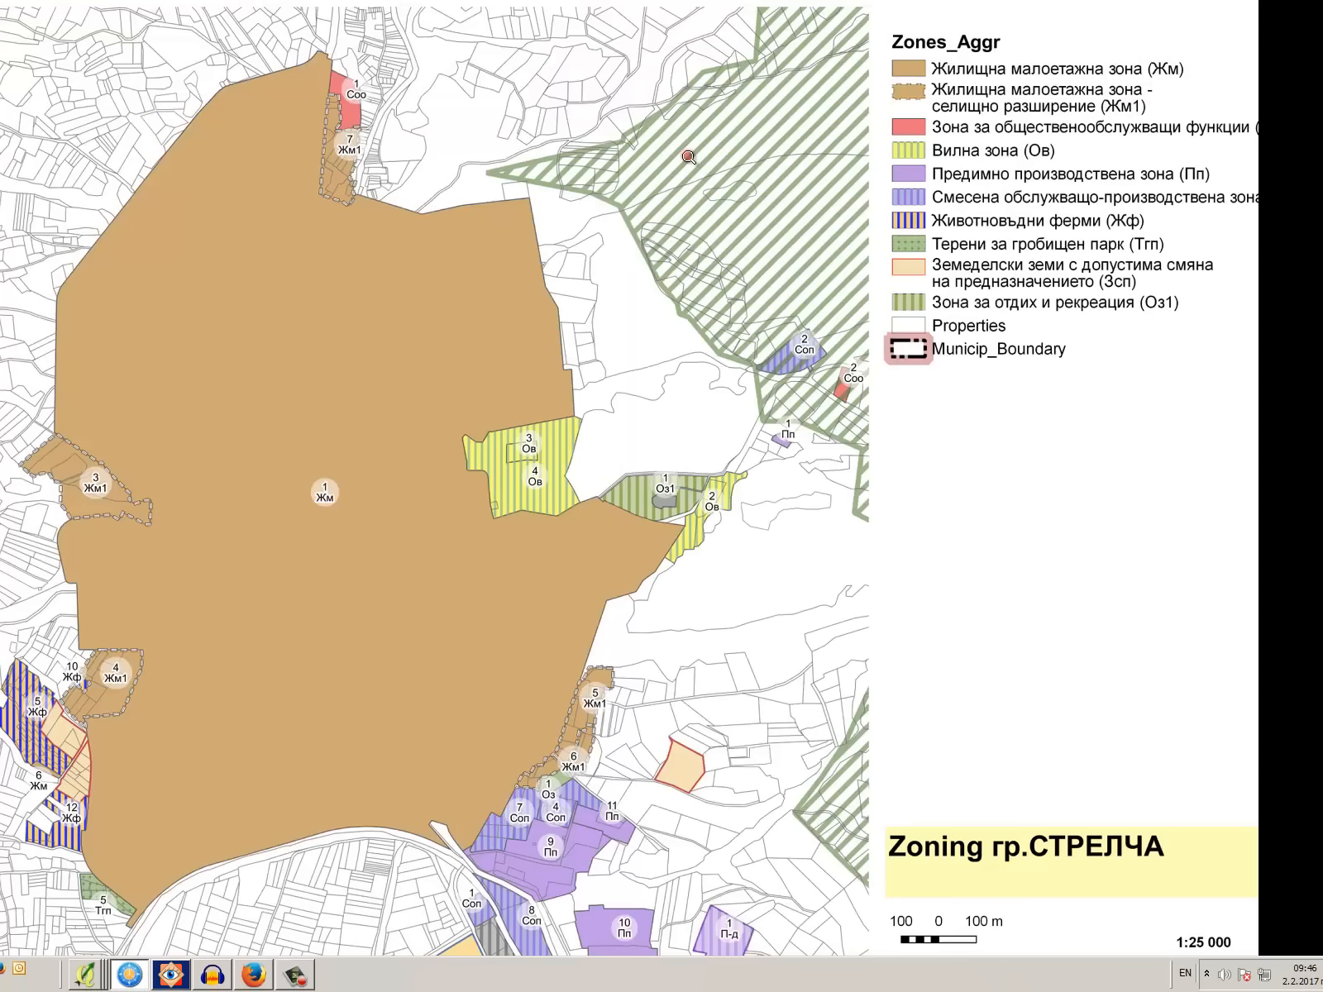
- Browse the exported atlas images and compare their titles, legends, scale bars and scale labels
scroll(699, 174, "down", 1)
scroll(844, 206, "up", 1)
scroll(795, 224, "down", 1)
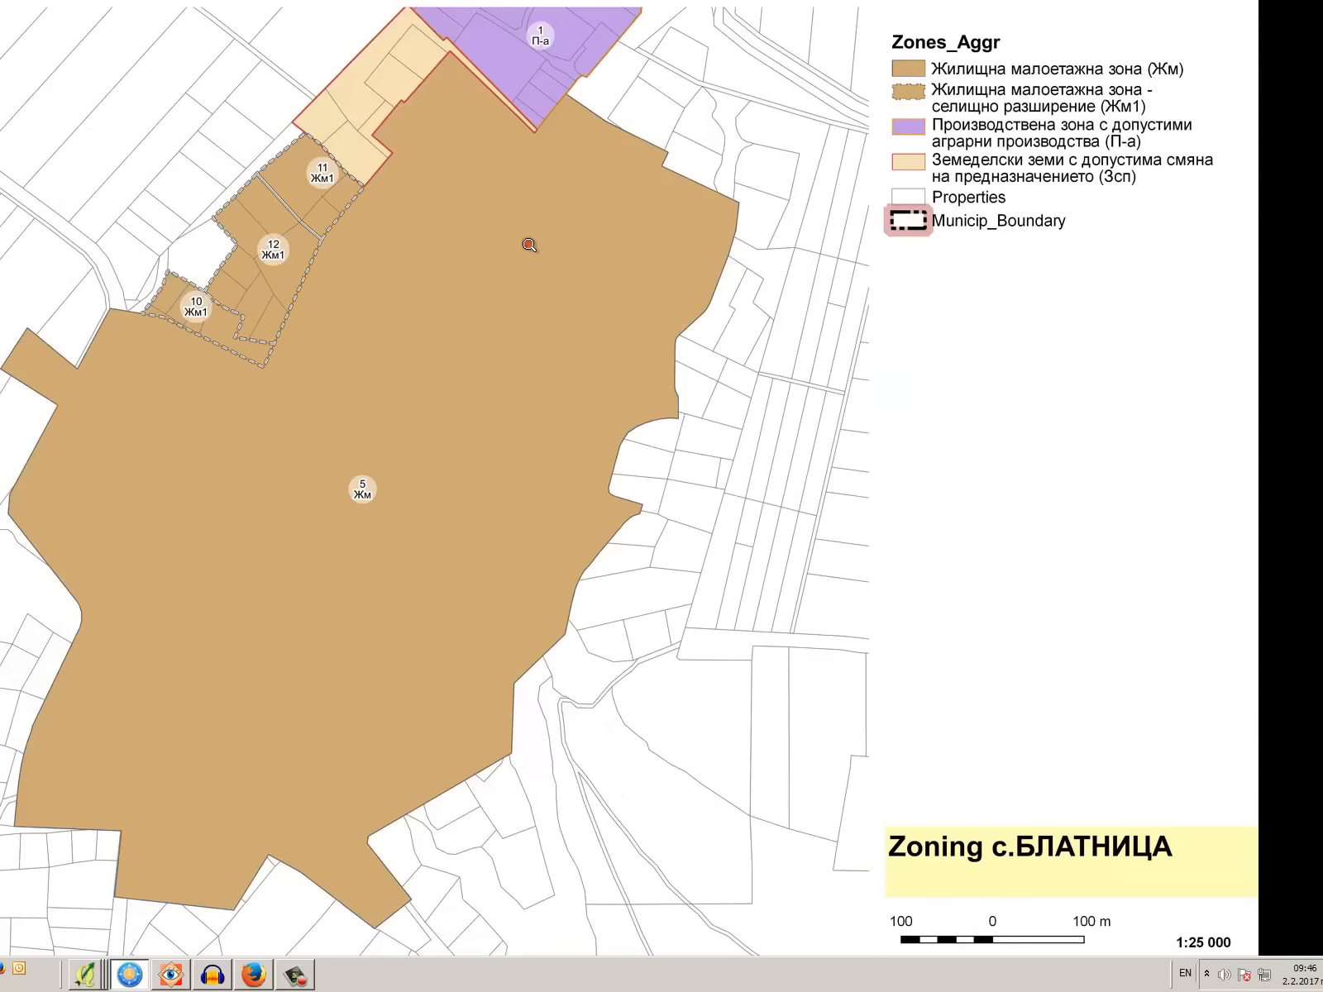
scroll(535, 249, "down", 2)
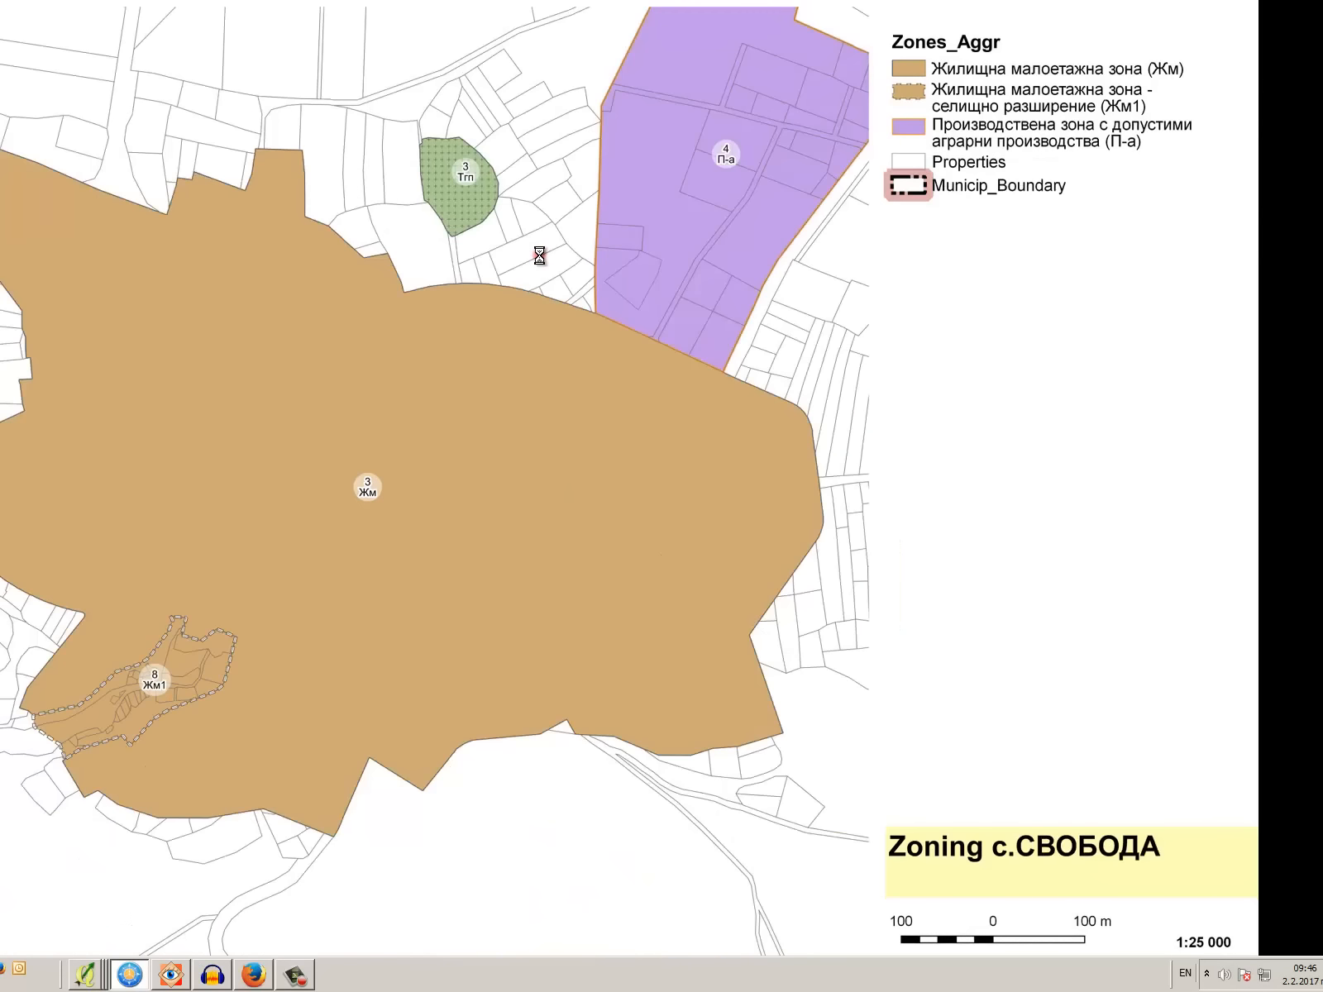
scroll(539, 256, "down", 1)
scroll(539, 257, "up", 4)
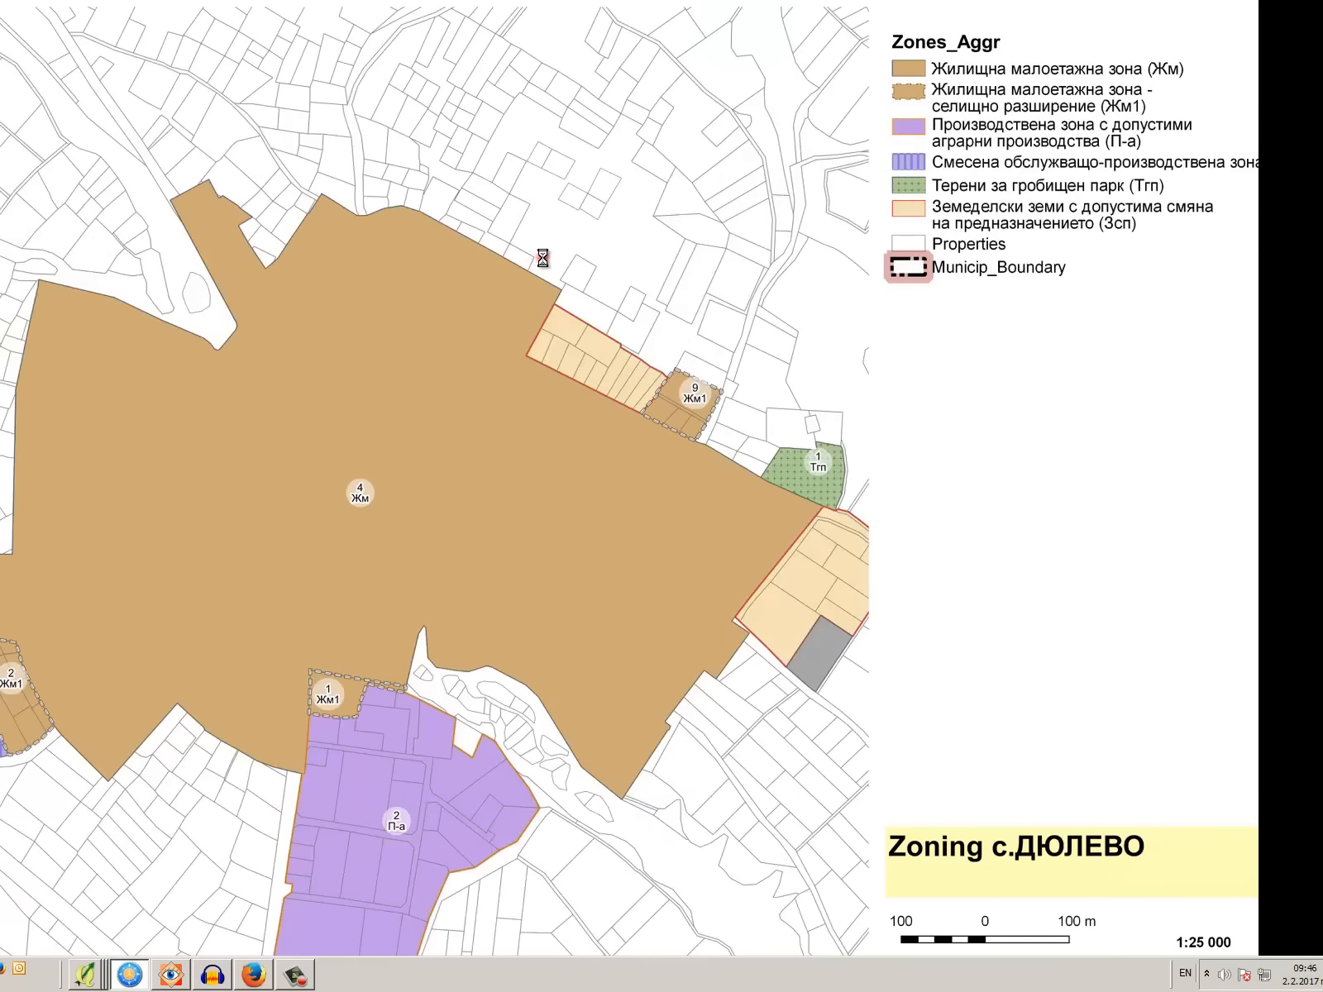
scroll(542, 259, "down", 4)
scroll(546, 267, "up", 2)
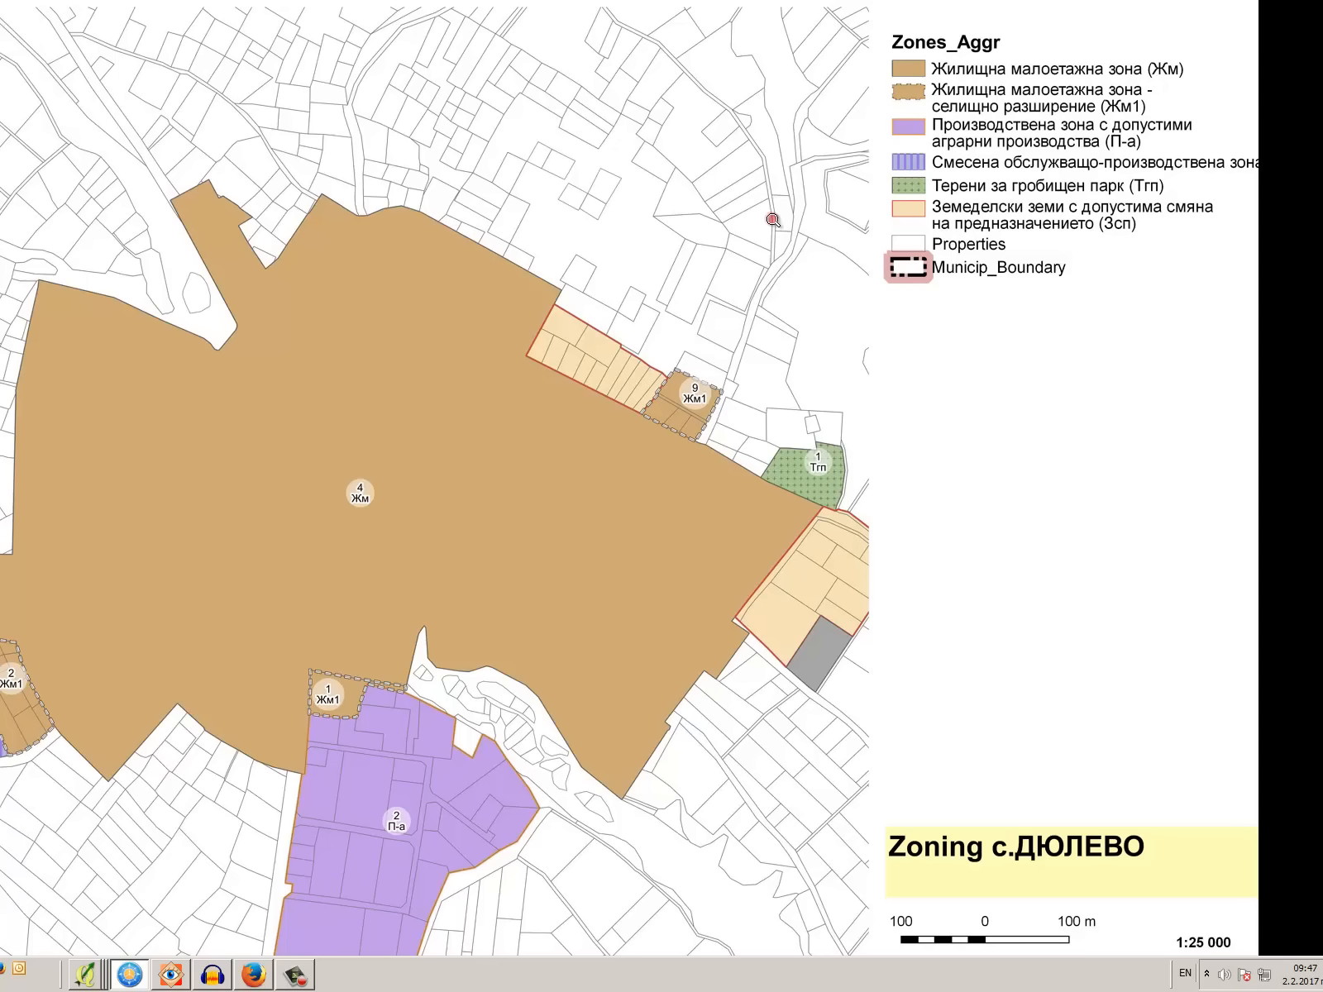
scroll(1095, 205, "down", 1)
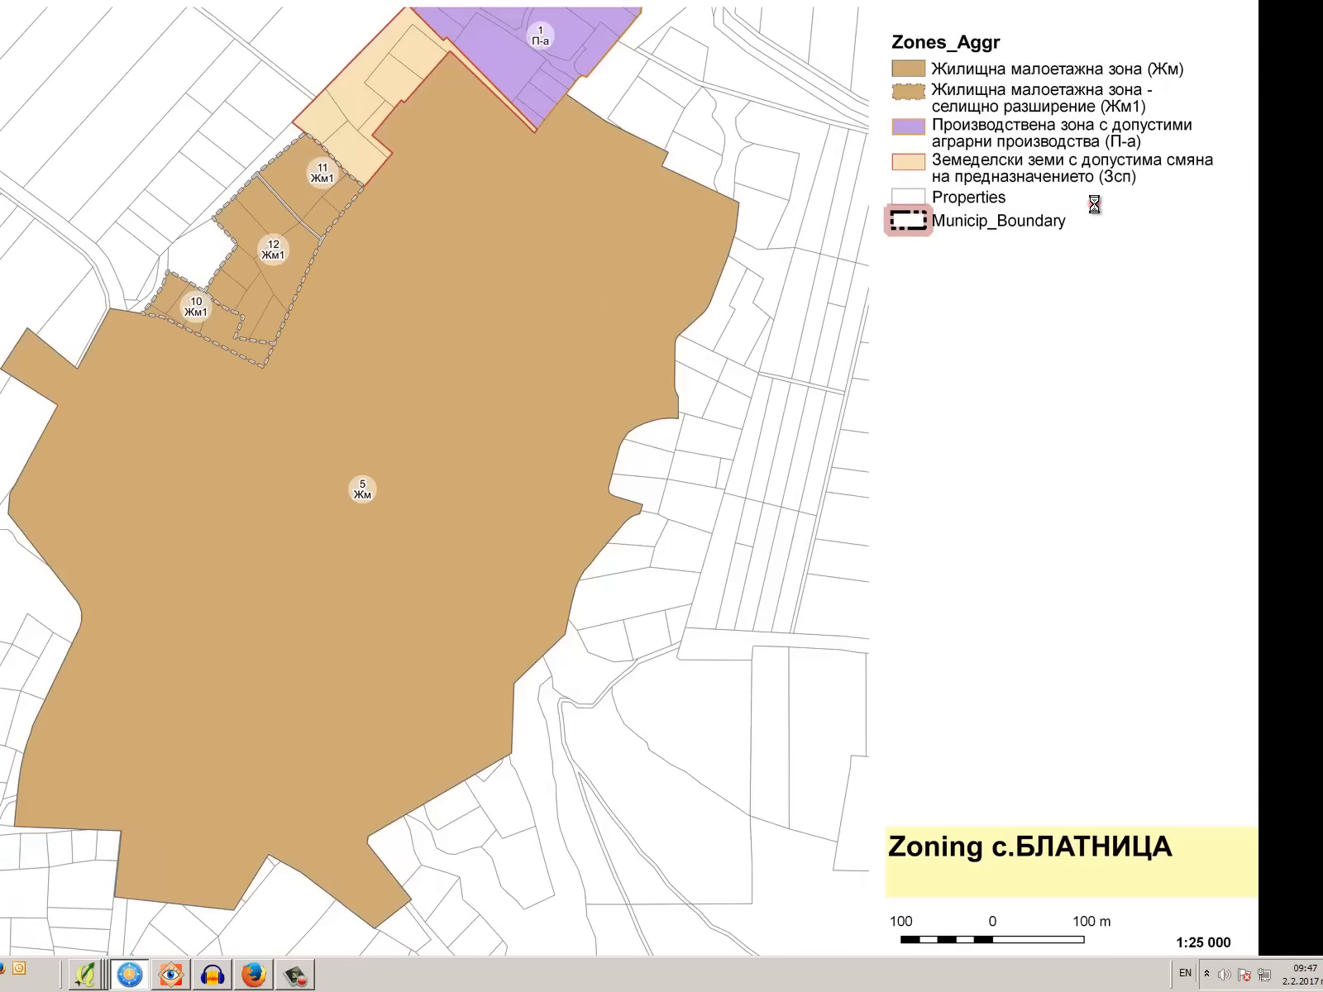
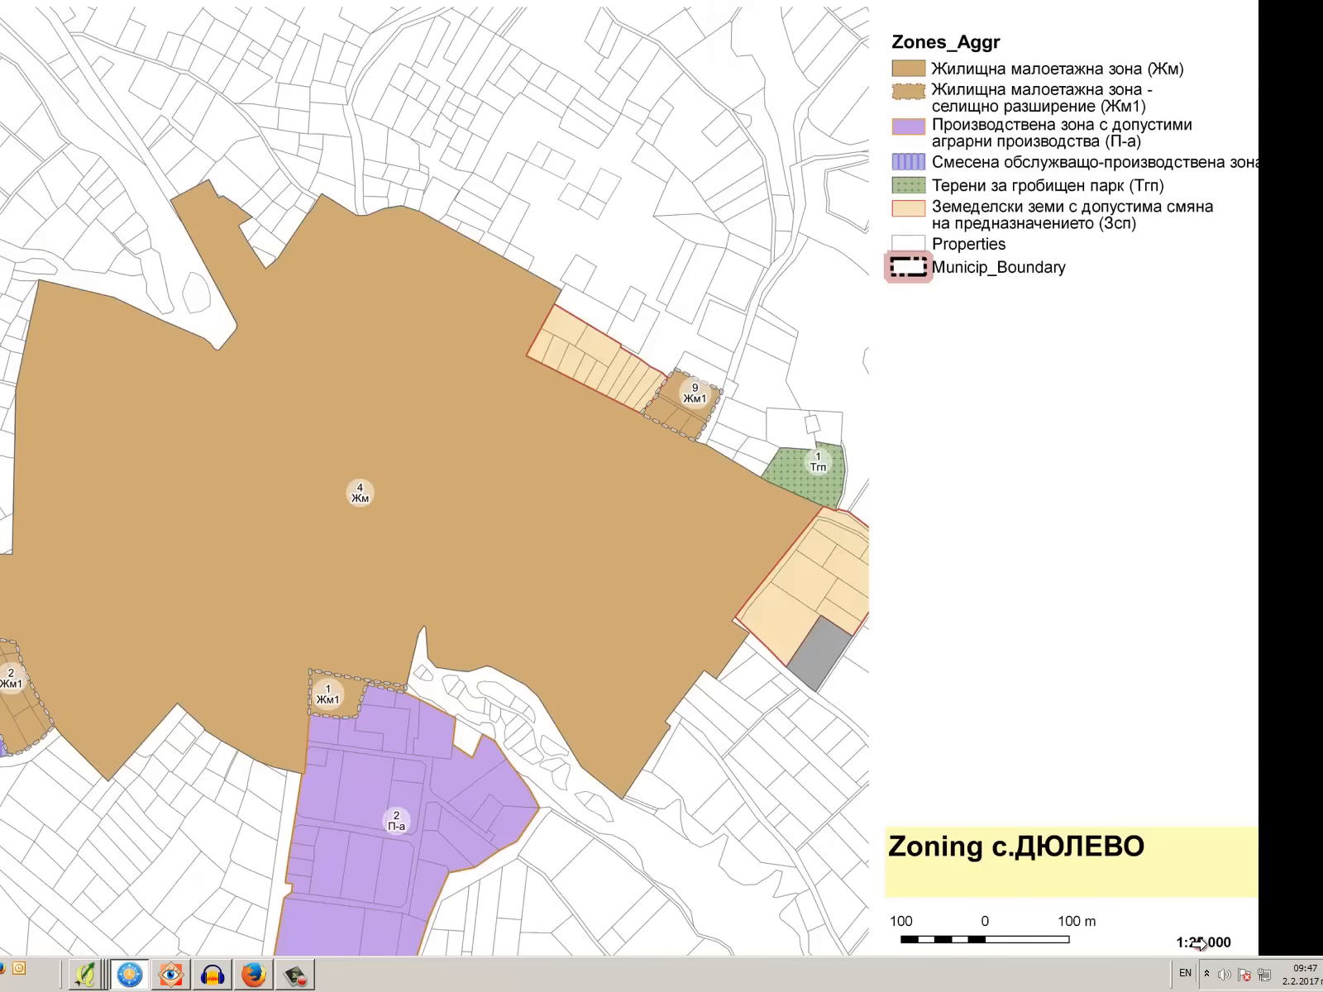
- Switch back to the Mistakes_Layout composer in QGIS and delete the fixed 1:25 000 scale label
left_click(171, 974)
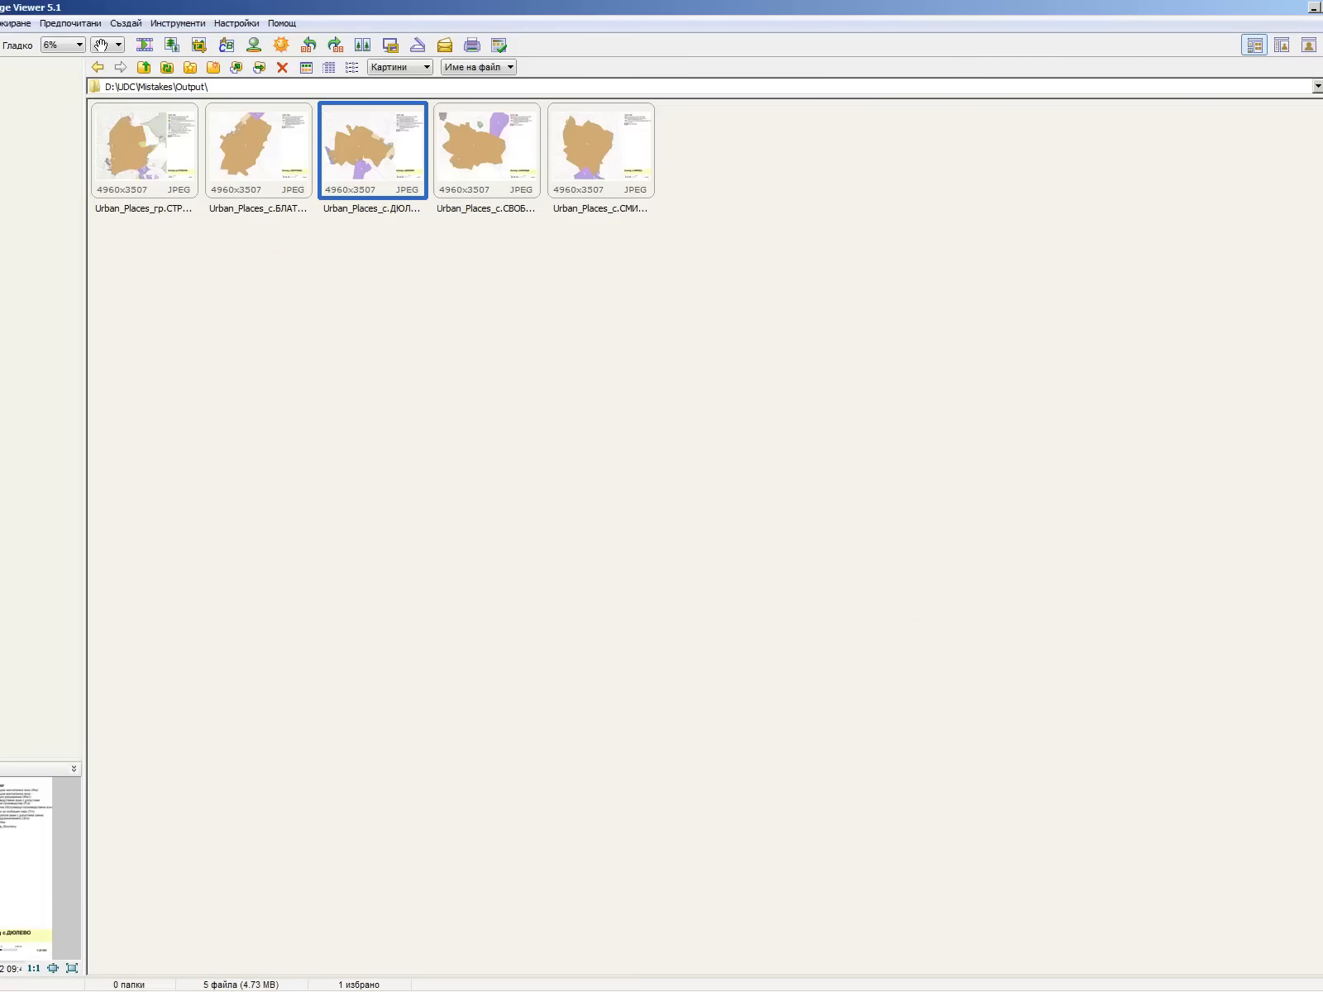
mouse_move(84, 974)
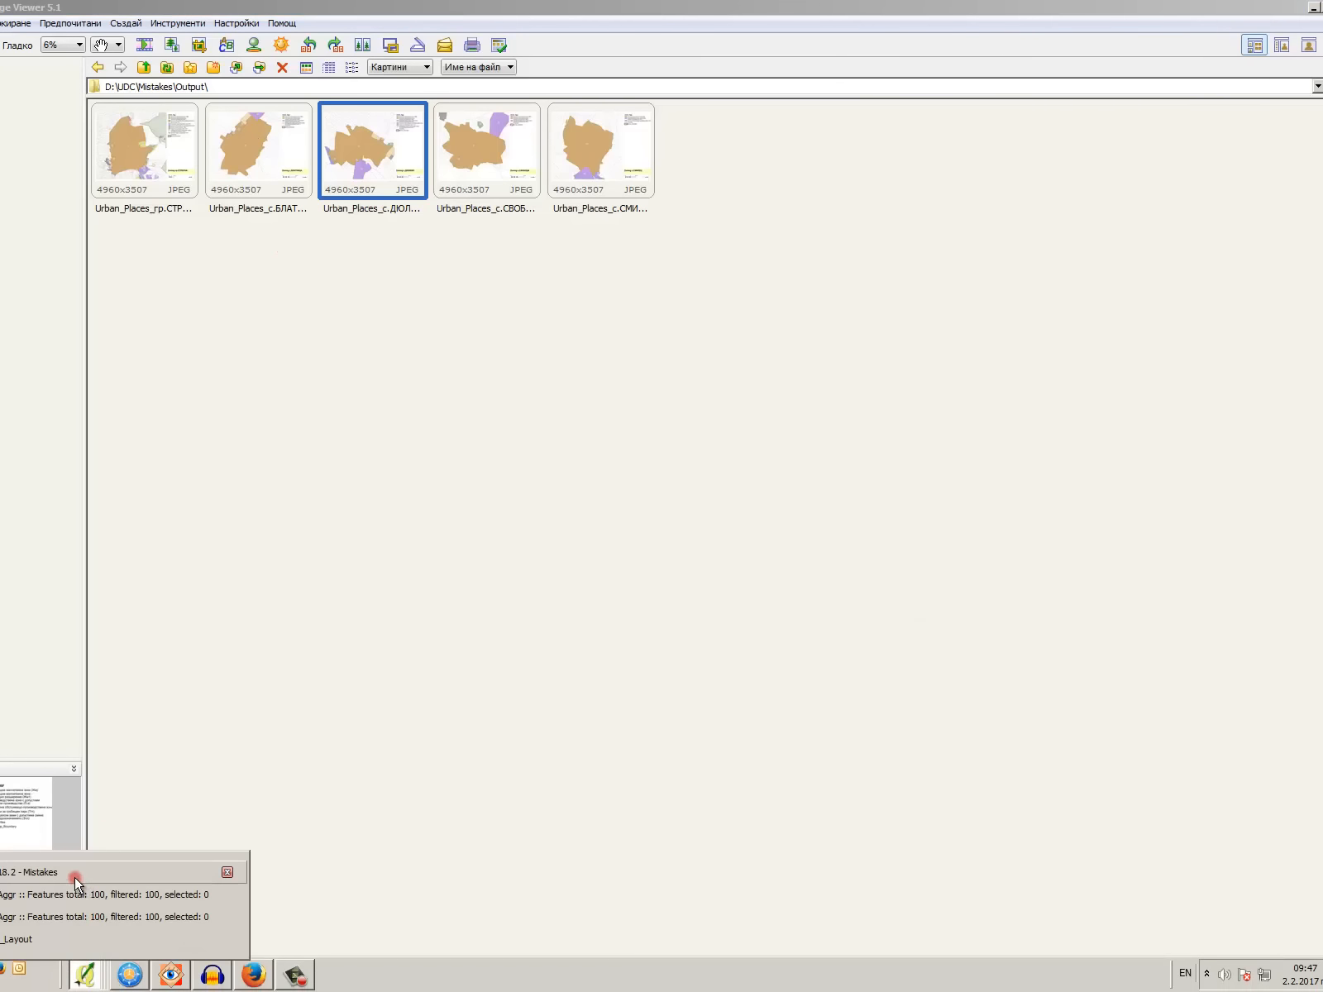
left_click(74, 876)
left_click(79, 939)
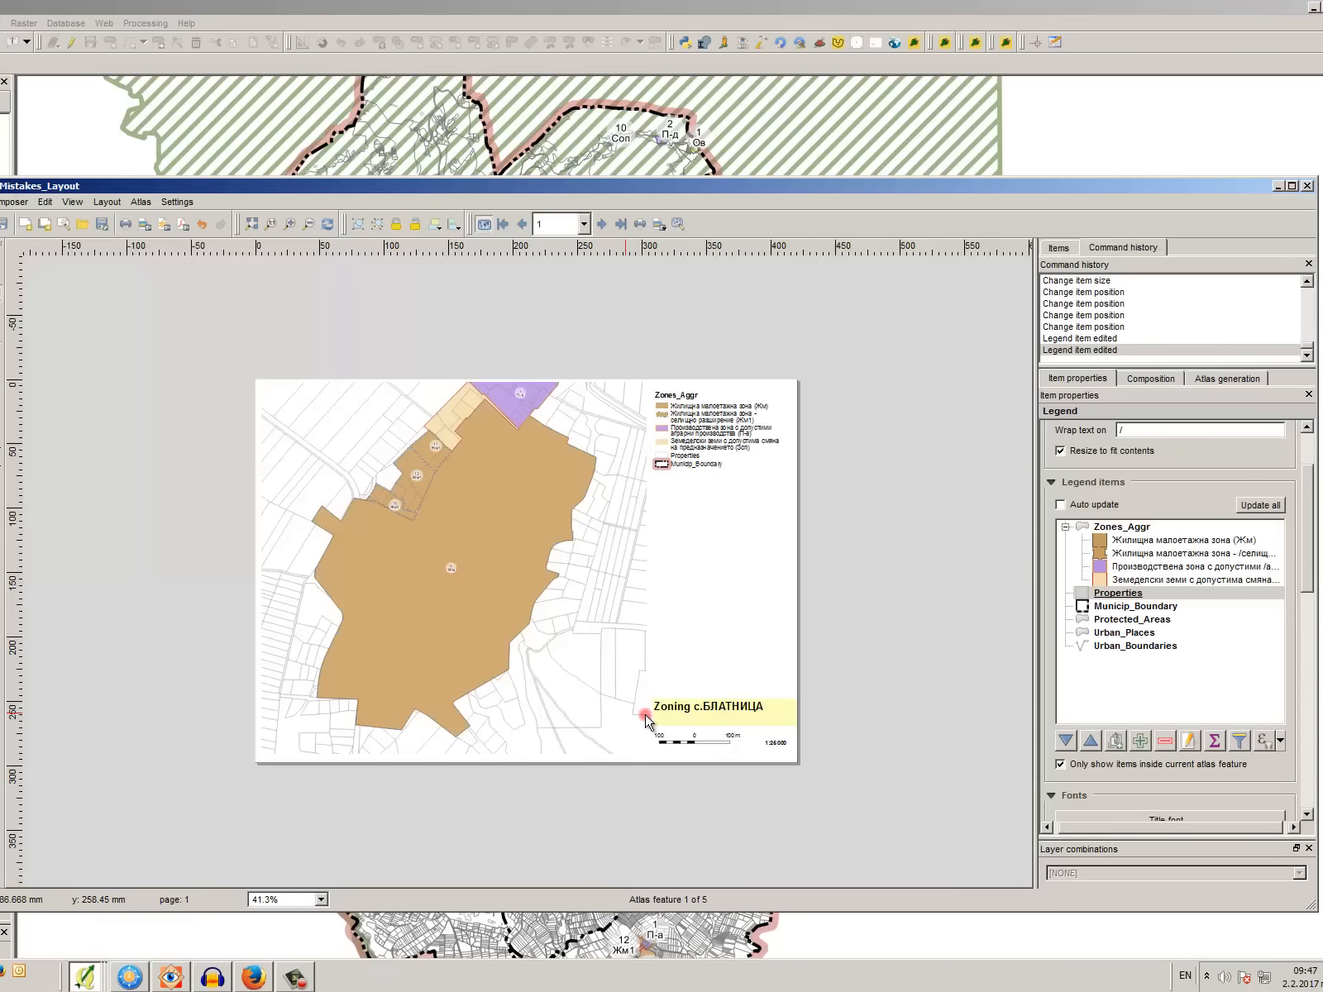
scroll(836, 774, "up", 3)
scroll(544, 579, "down", 1)
scroll(815, 657, "up", 1)
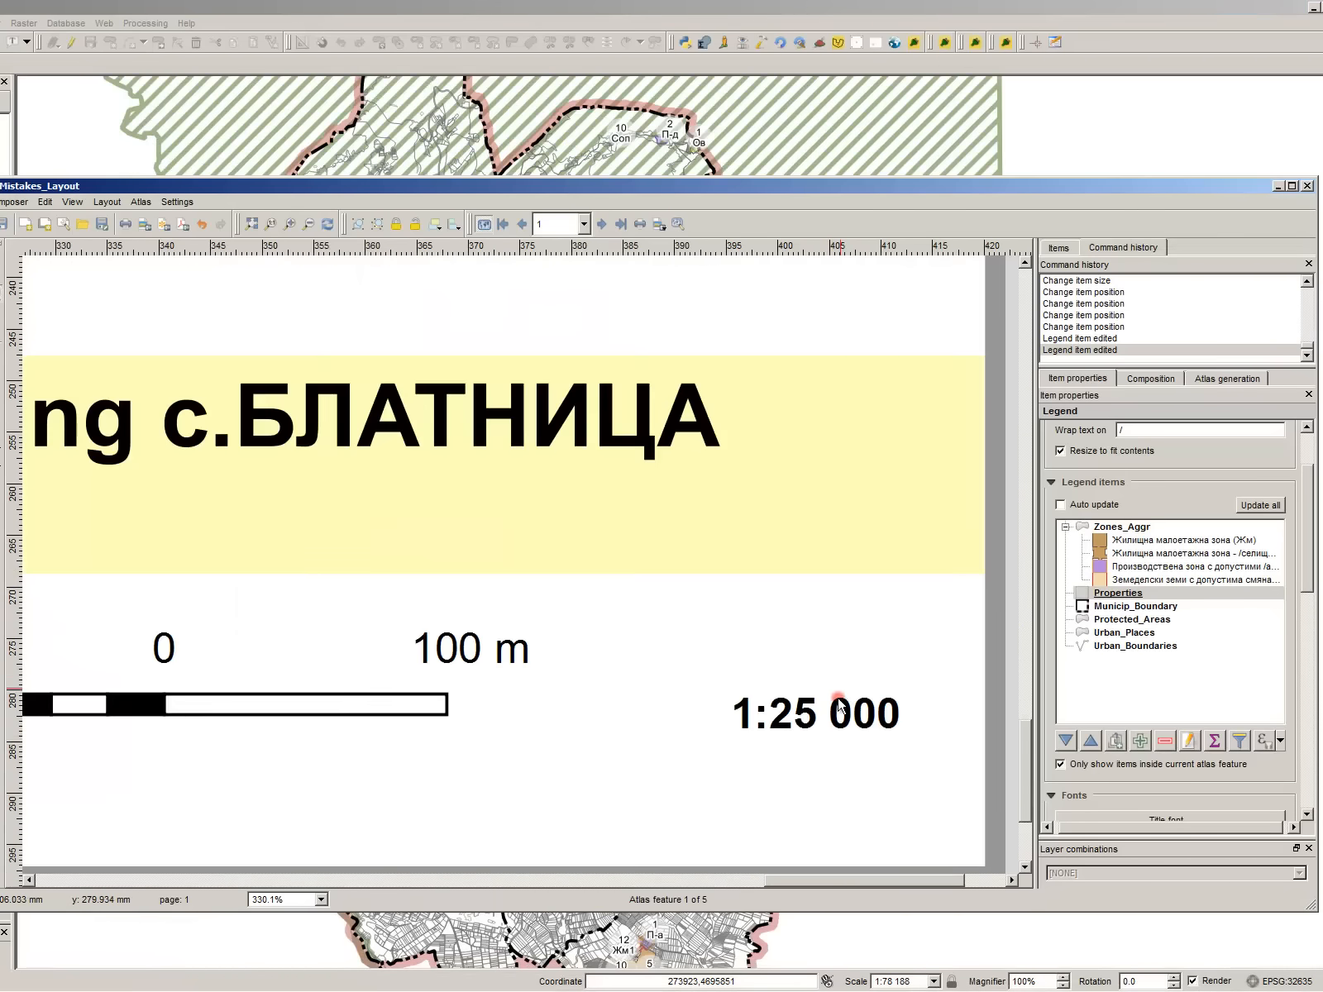
left_click(838, 713)
scroll(816, 673, "down", 1)
key("Delete")
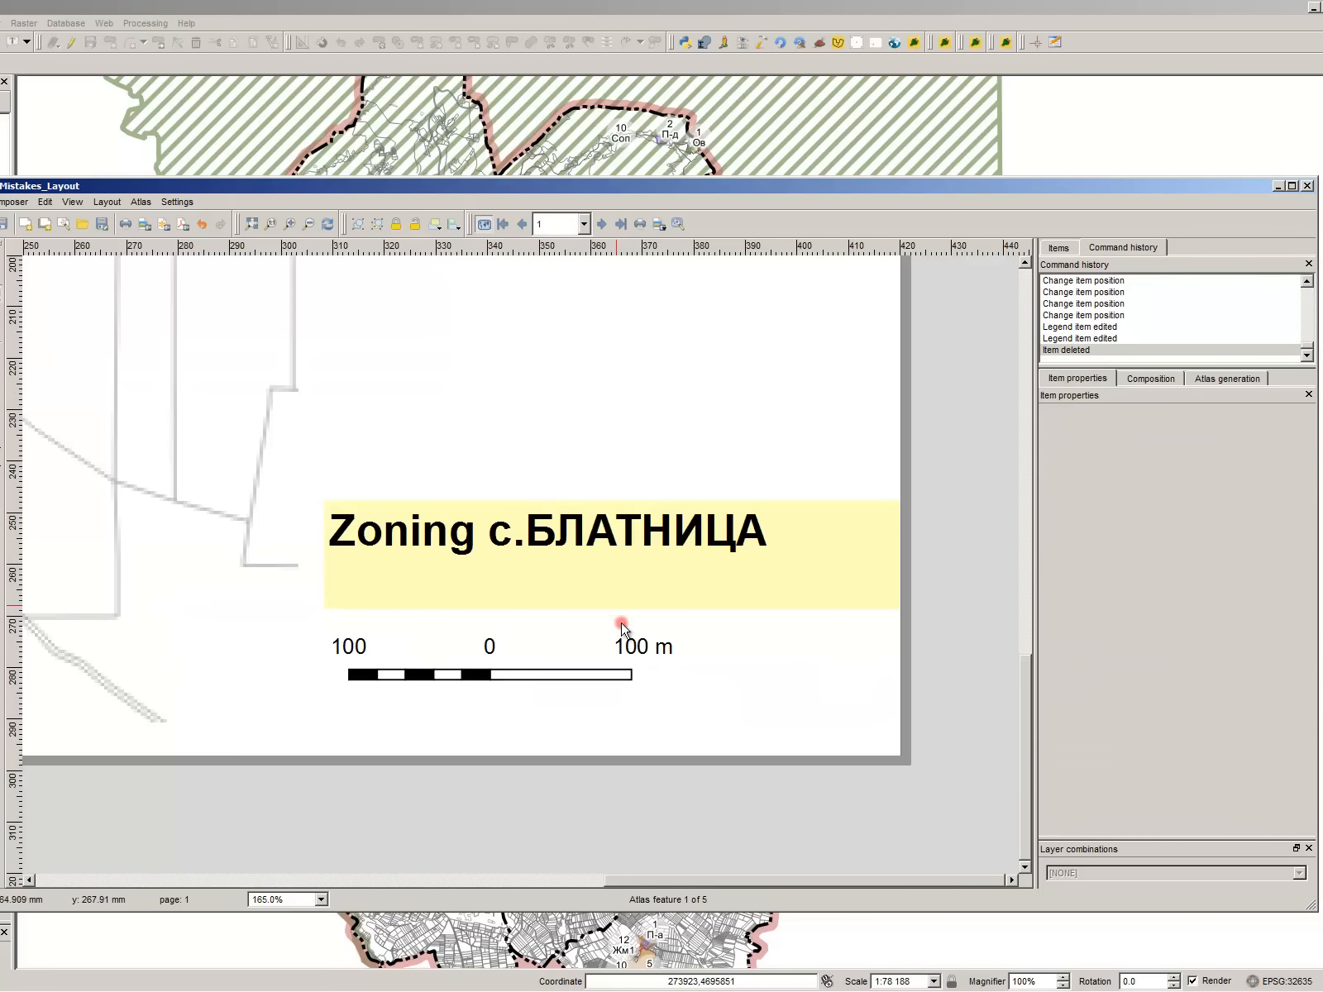
- Duplicate the scale bar, place the copy to its right and set the copy's style to Numeric
left_click(577, 662)
key("ctrl+c")
key("ctrl+v")
left_click_drag(934, 779, 785, 669)
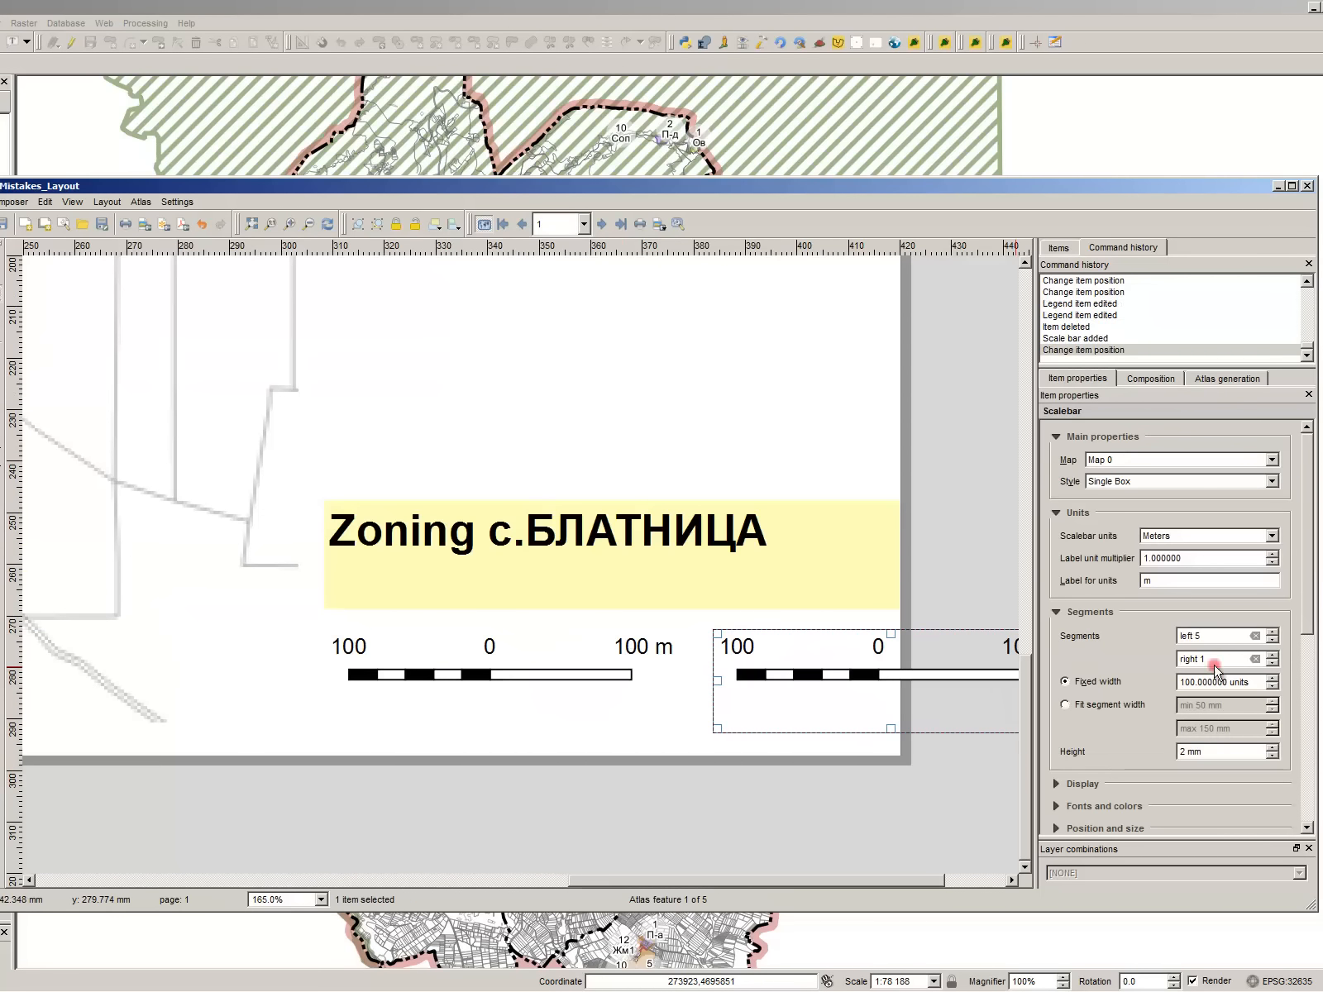
left_click(1110, 486)
left_click(1123, 543)
left_click(1118, 482)
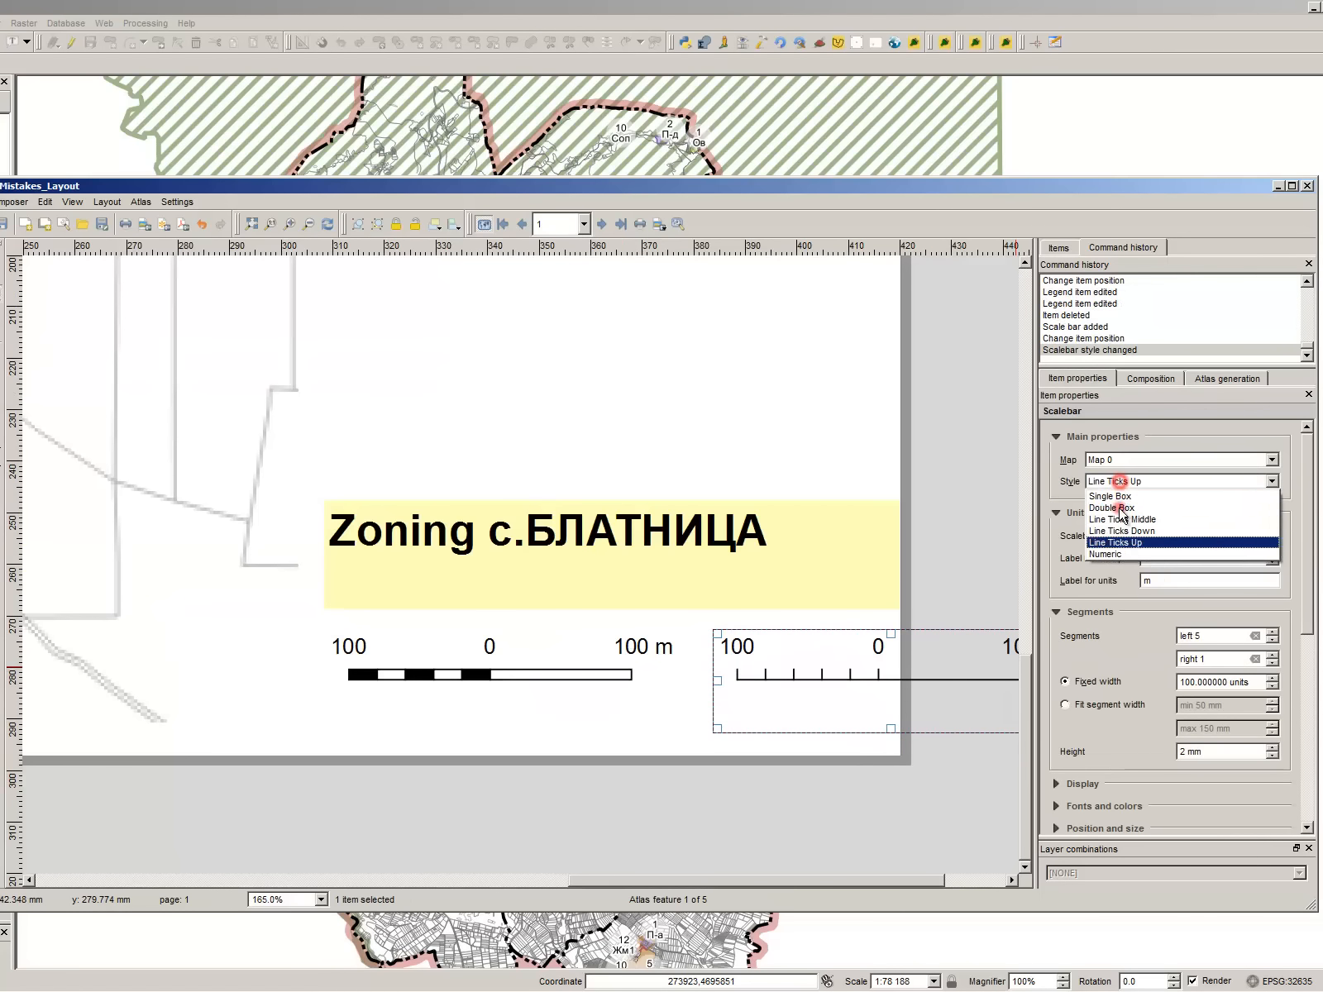
left_click(1126, 554)
scroll(720, 541, "down", 2)
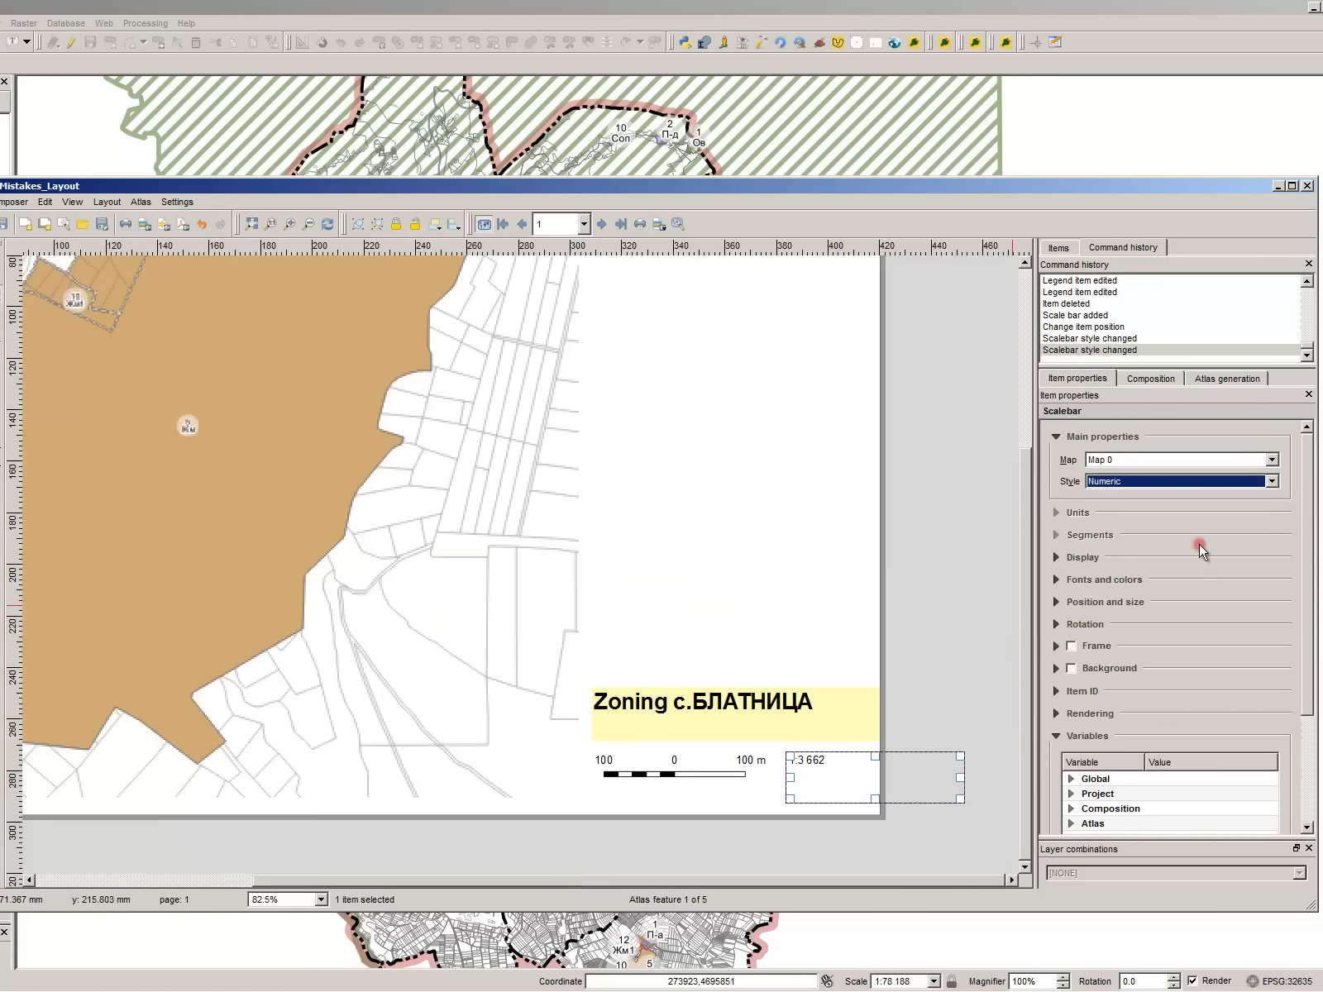
- Set the numeric scale's font to Arial Bold, size 14
left_click(1049, 584)
left_click(1169, 605)
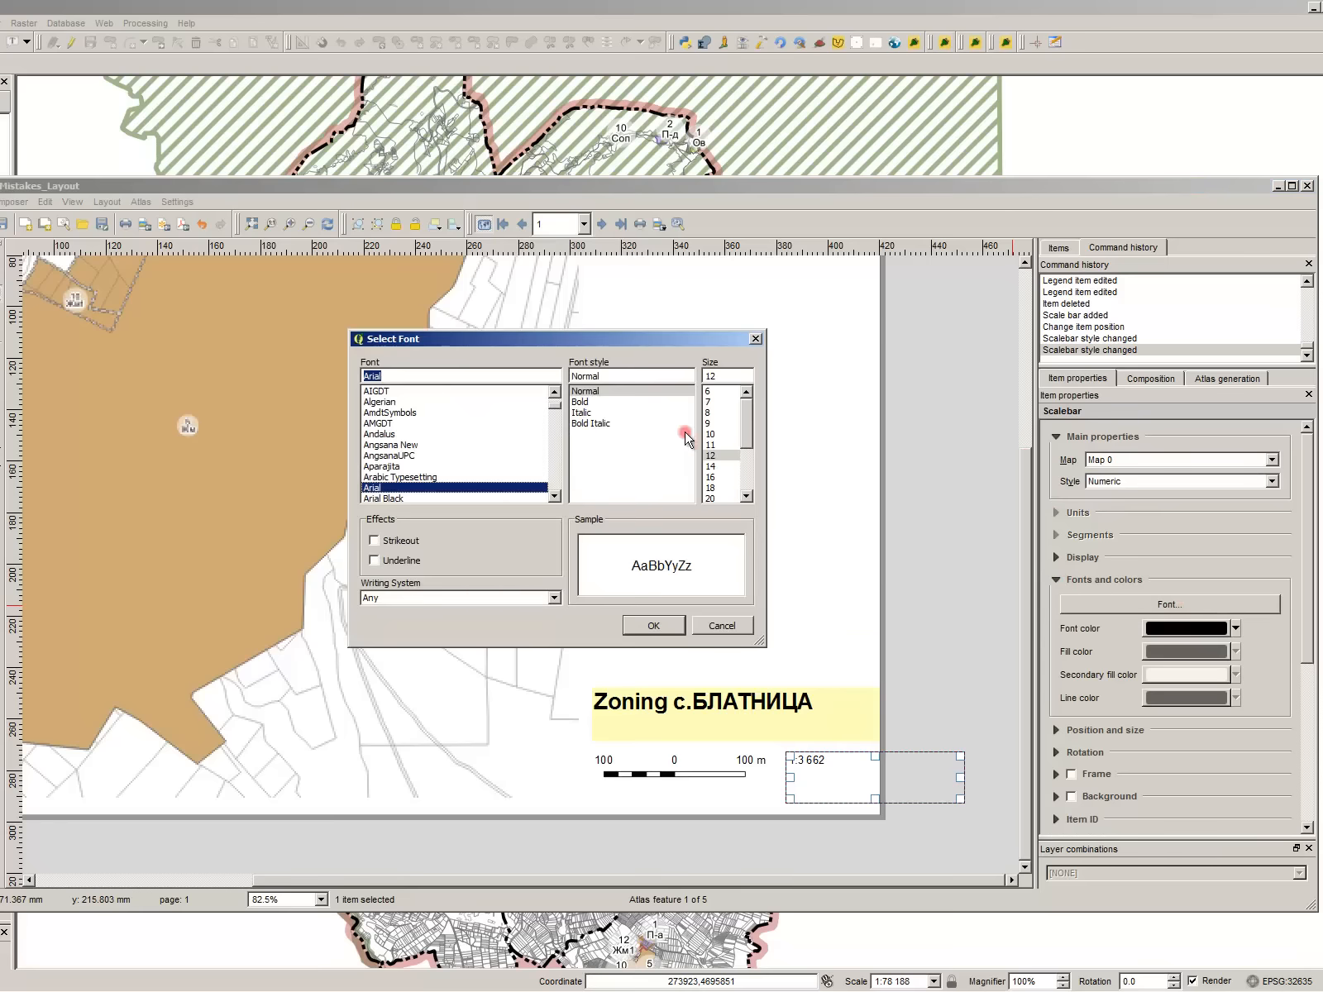
left_click(705, 467)
left_click(617, 402)
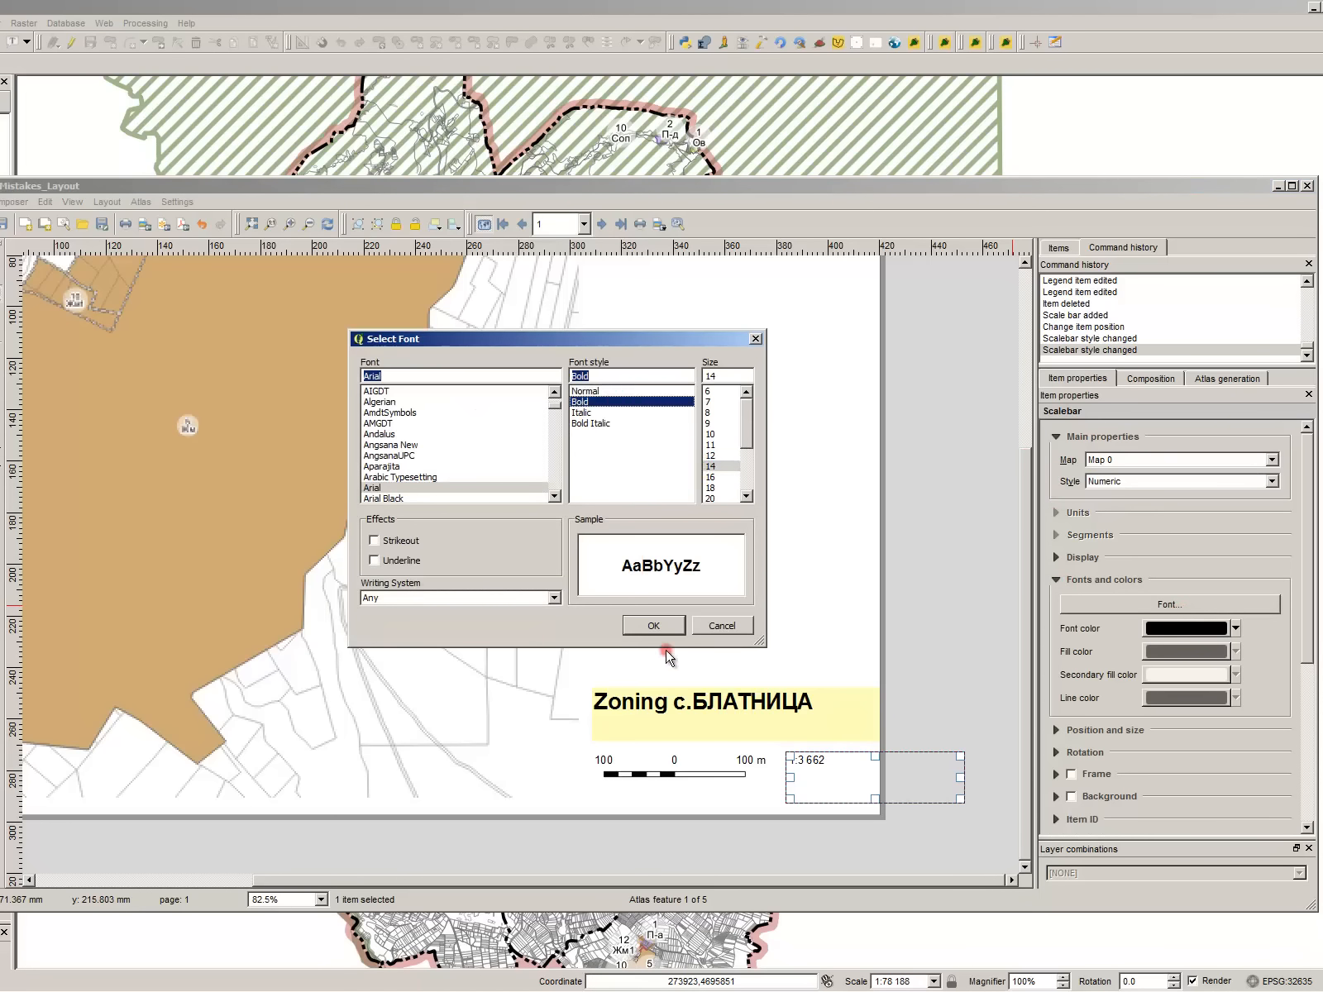
left_click(654, 629)
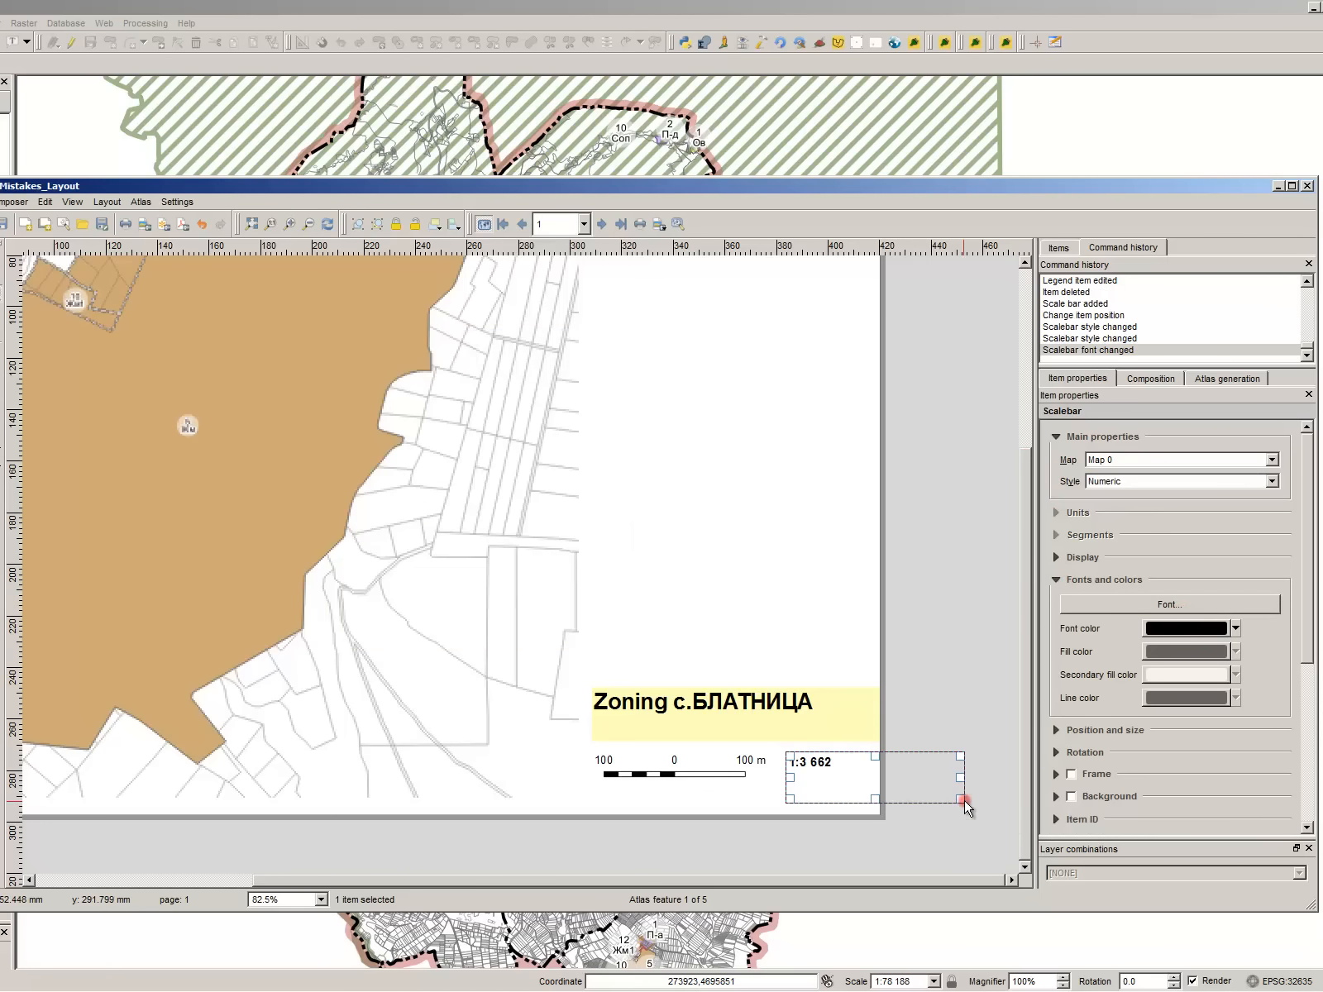
- Shrink the numeric scale's frame around its text and position it in the page's lower right corner
left_click_drag(961, 799, 840, 778)
scroll(920, 758, "up", 2)
left_click_drag(736, 699, 848, 750)
scroll(718, 617, "down", 3)
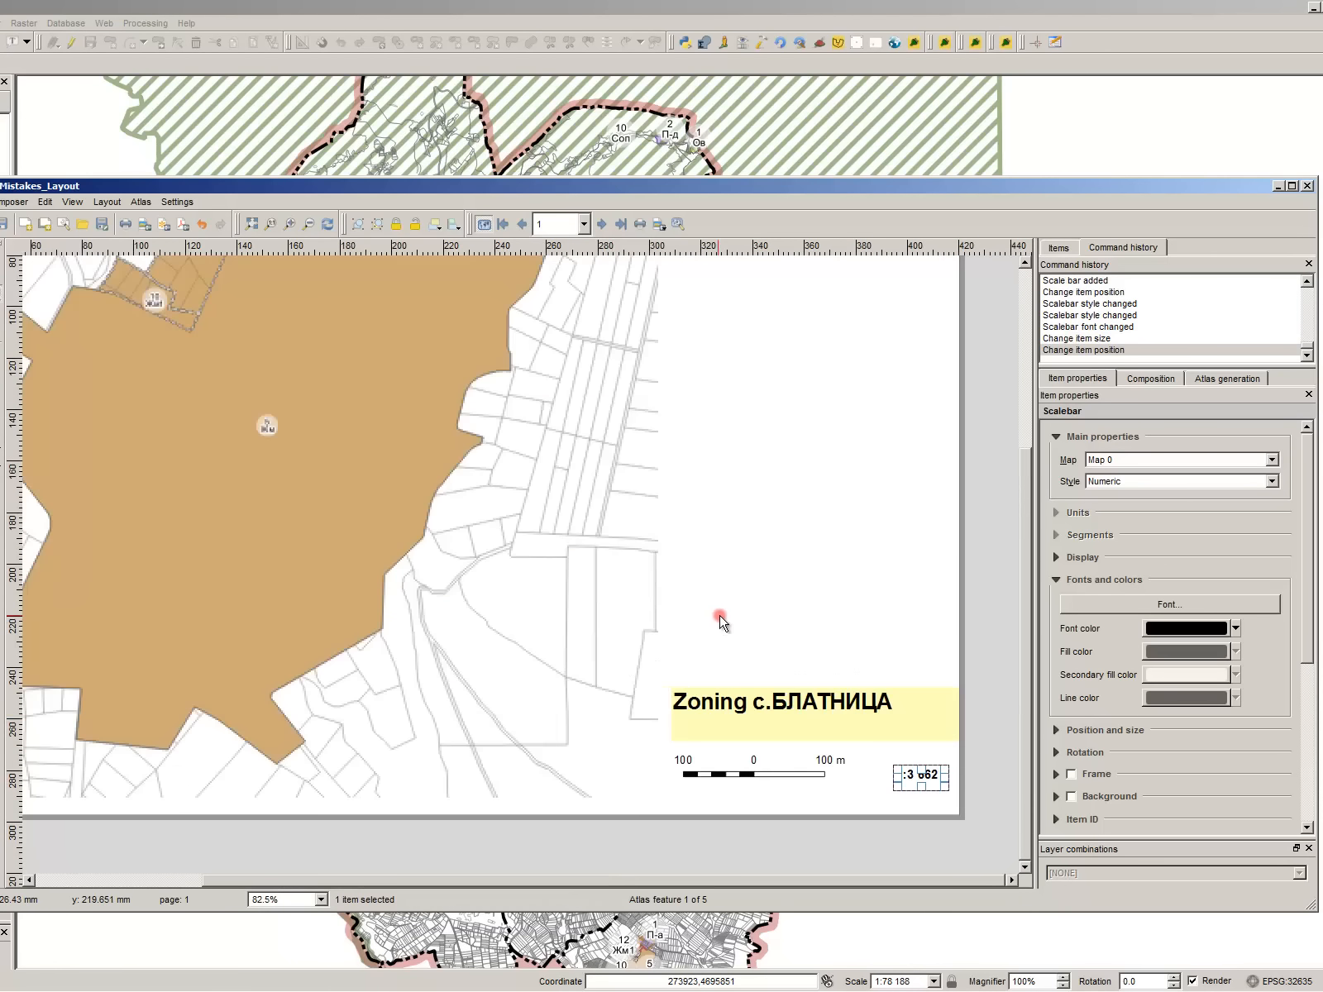
- Show atlas feature 2 and move the legend left until it fits completely on the page
scroll(801, 432, "up", 1)
left_click(755, 441)
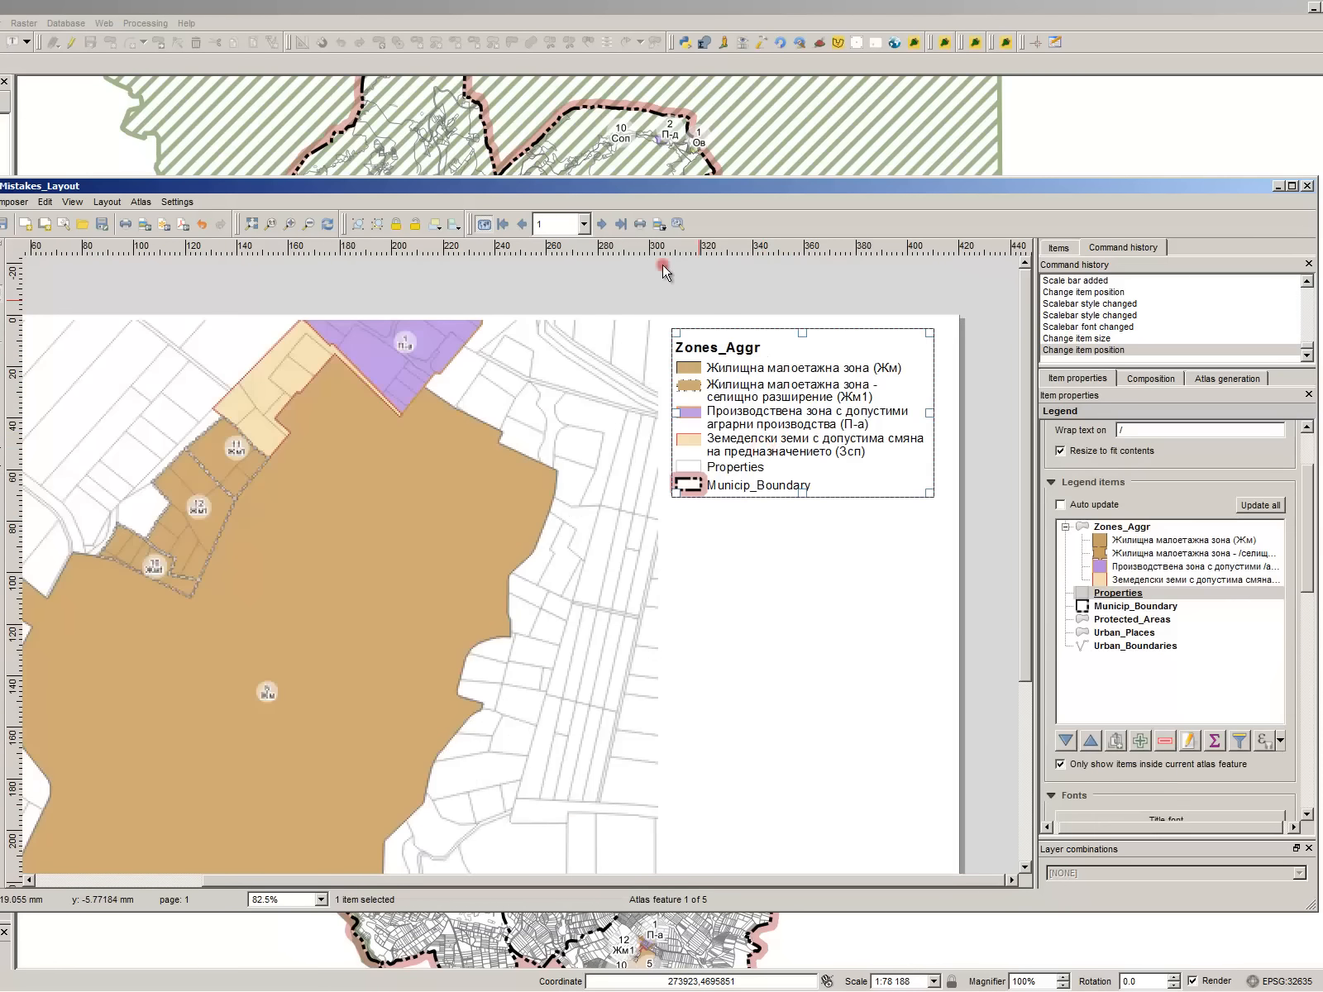
left_click(602, 223)
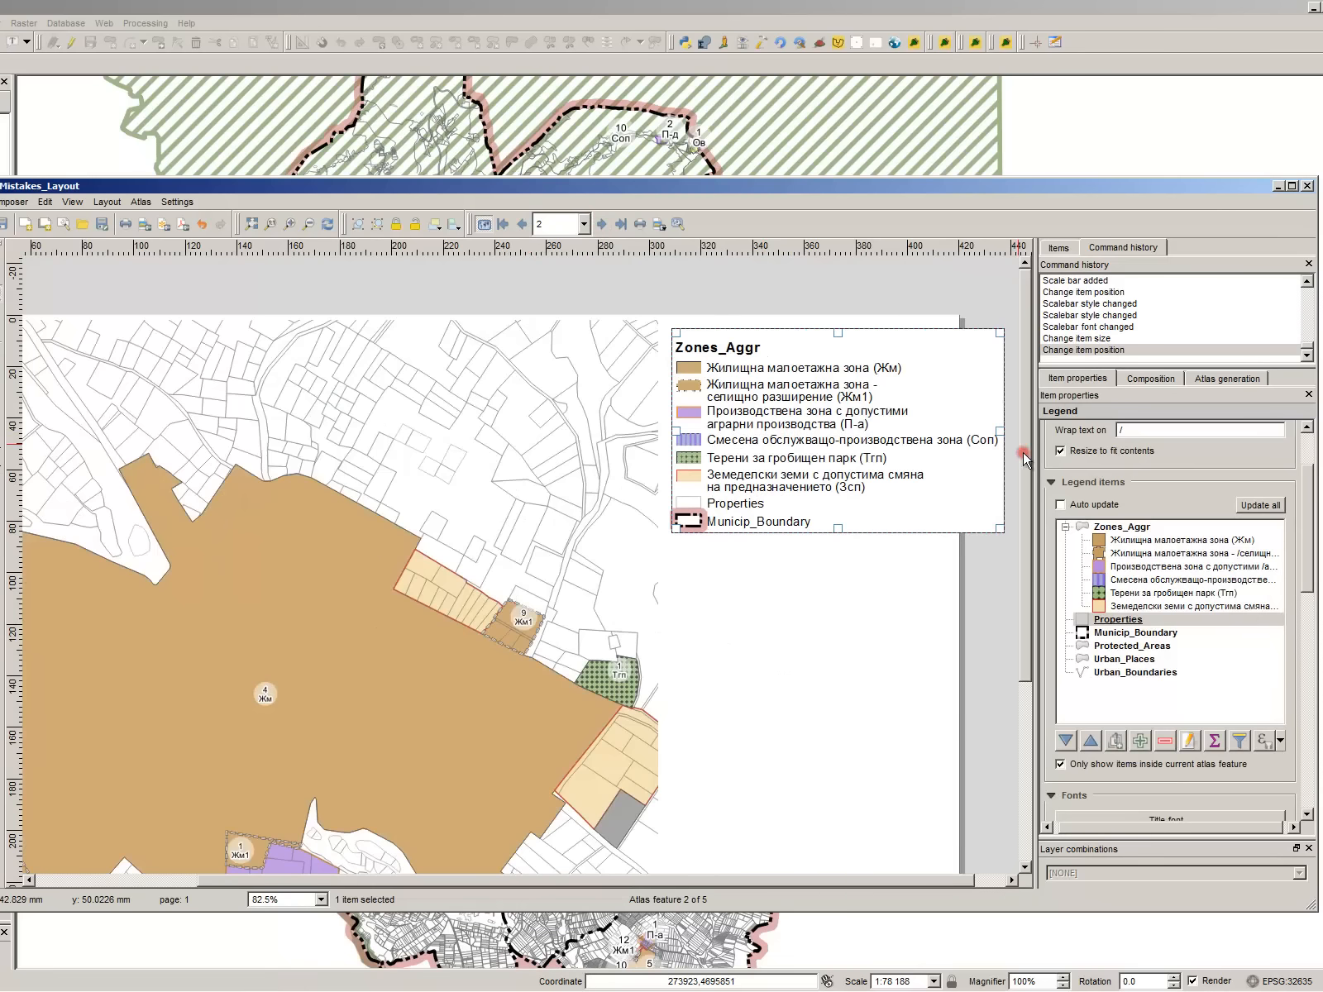
left_click_drag(846, 436, 791, 437)
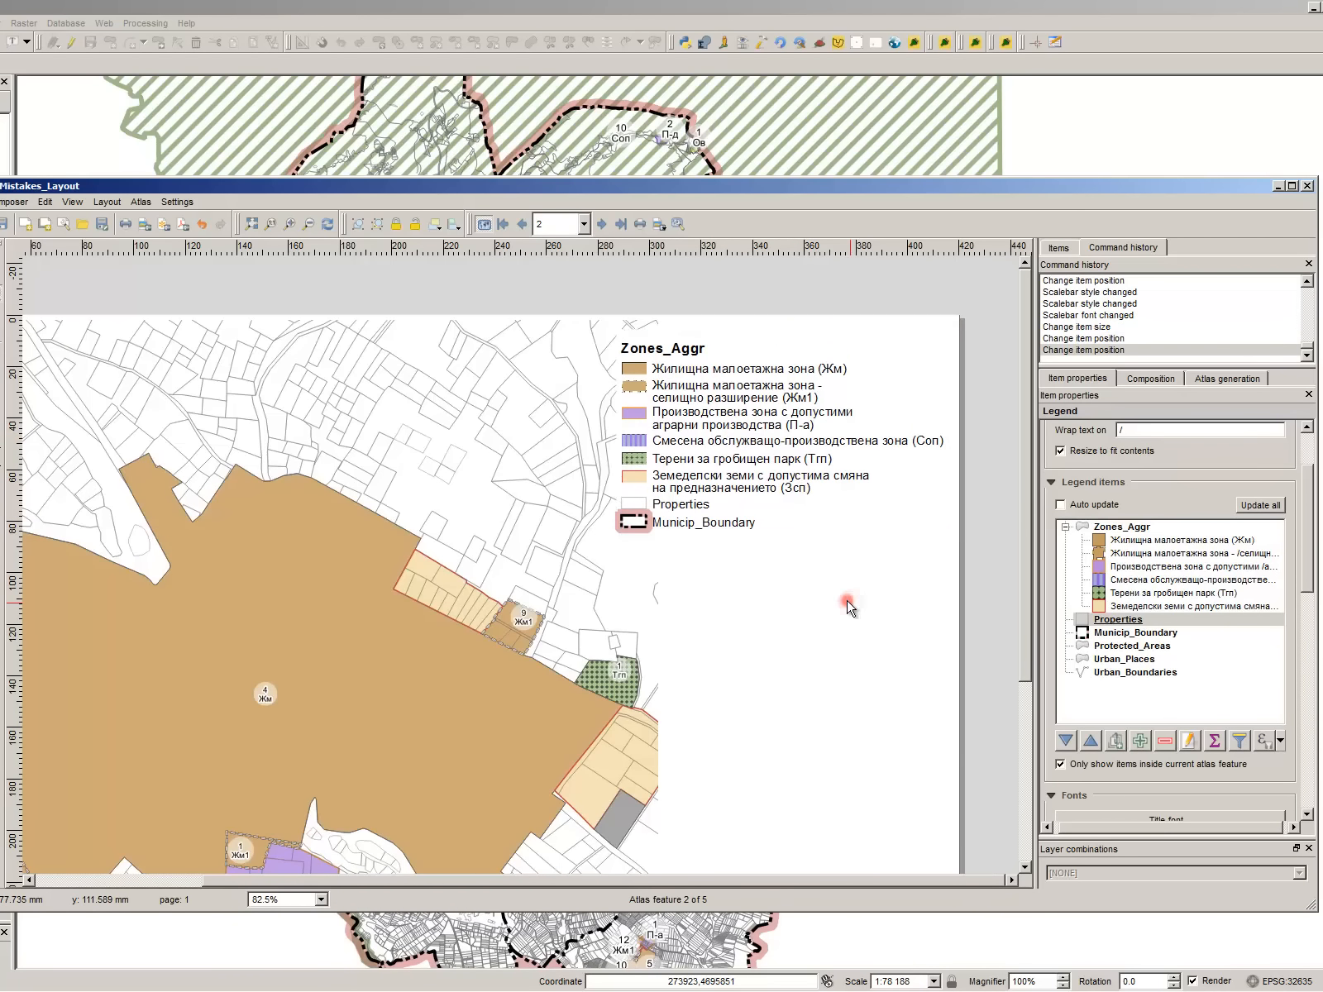
left_click(795, 554)
- Narrow the map from its right side to about 280 mm on the ruler so it clears the legend
scroll(713, 406, "down", 1)
left_click(640, 564)
left_click_drag(646, 561, 611, 550)
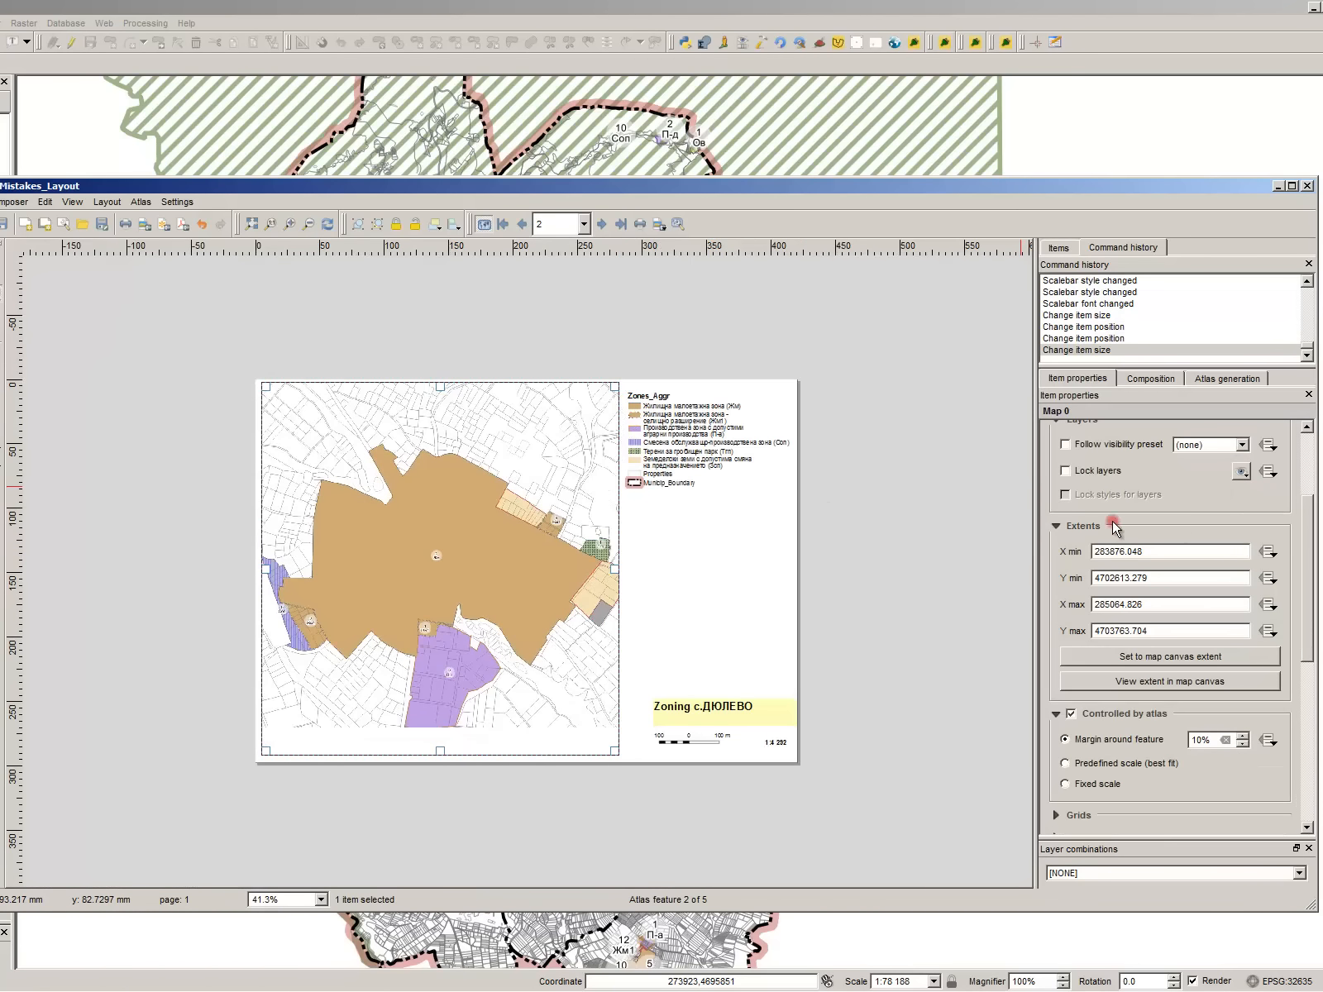
- Set the map's atlas control to Predefined scale (best fit)
scroll(1049, 463, "up", 3)
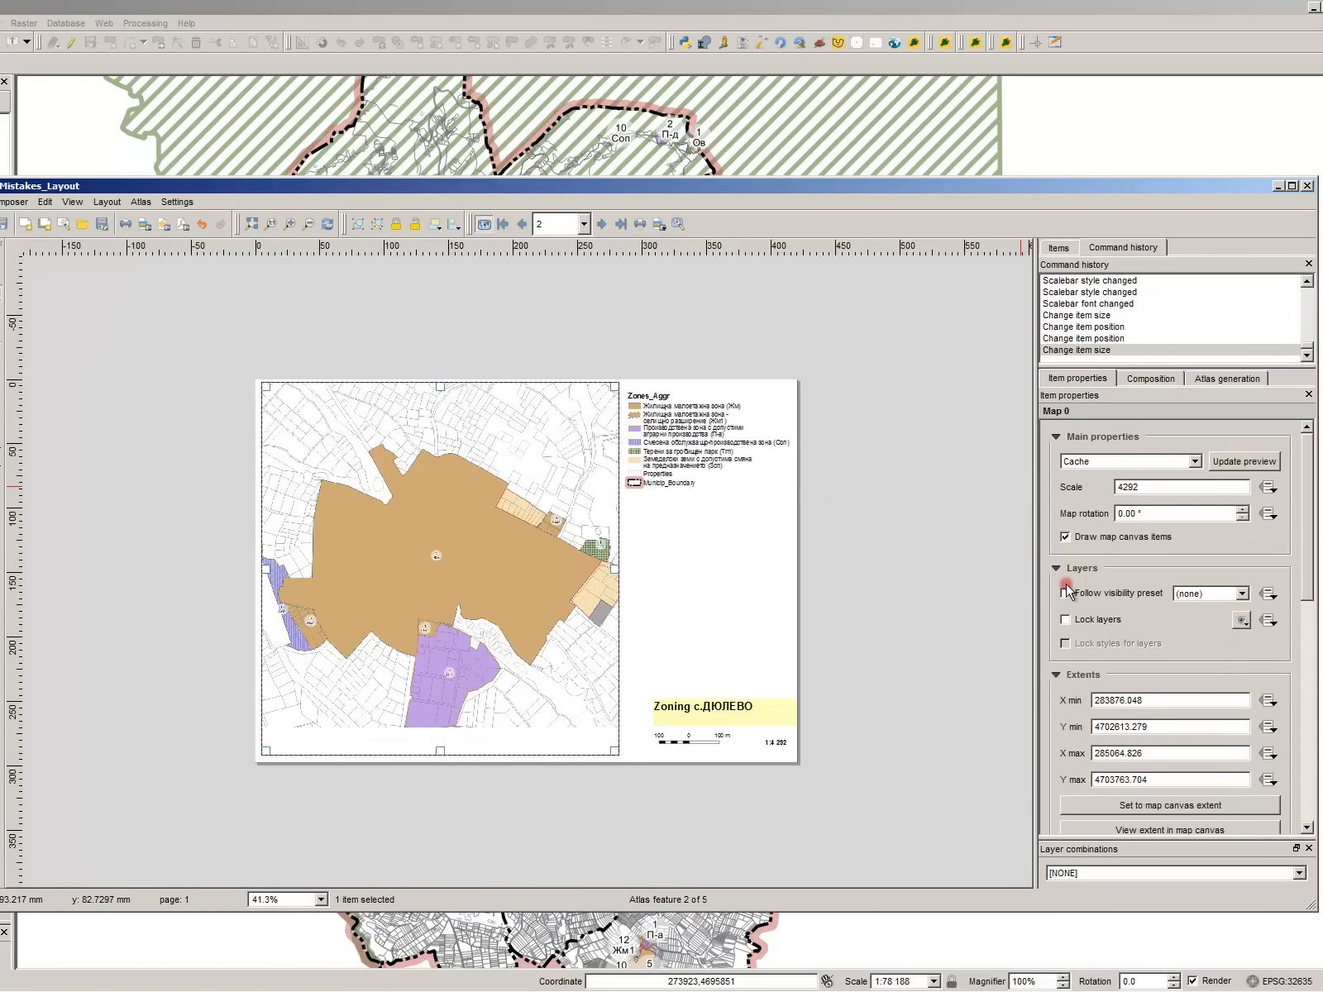
scroll(1049, 644, "down", 4)
left_click(1085, 713)
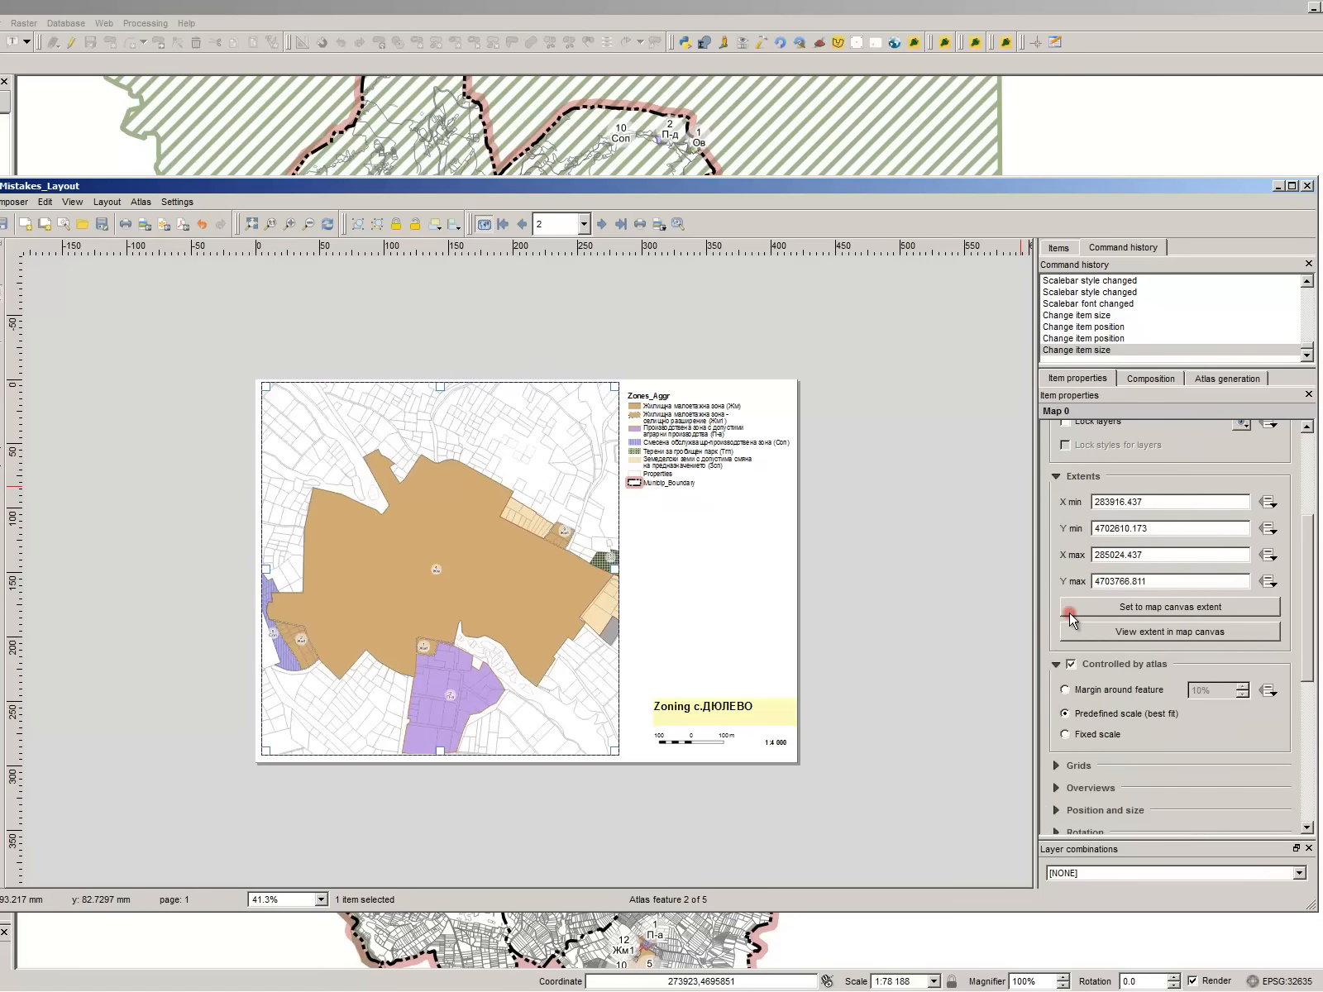
left_click(749, 566)
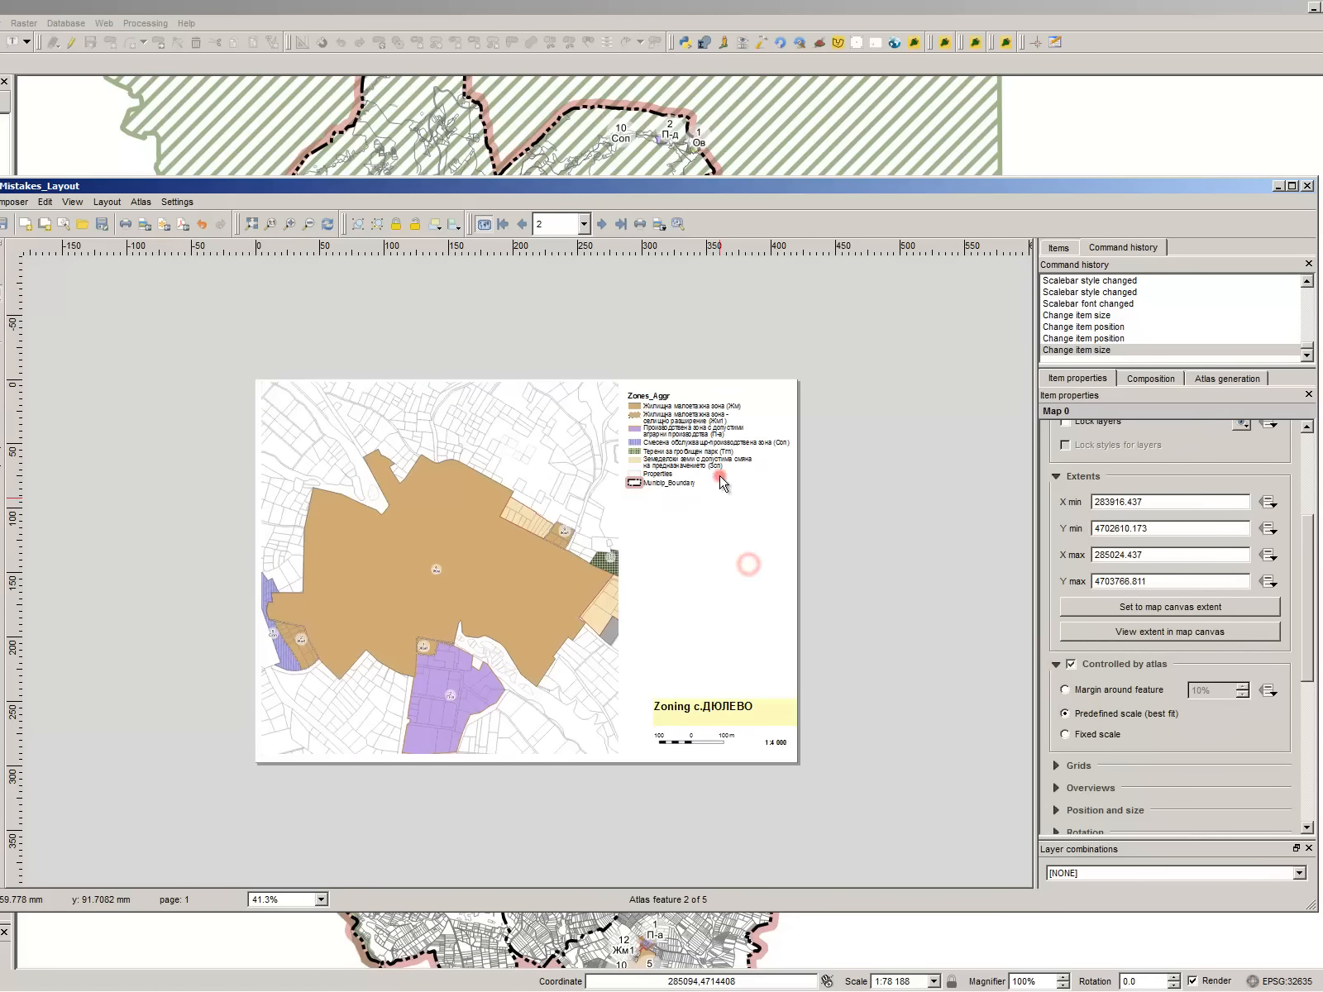
- Extend the yellow Zoning title label left to line up with the legend, and move the graphic scale bar left beneath it
left_click(721, 484)
left_click(715, 708)
scroll(600, 709, "up", 3)
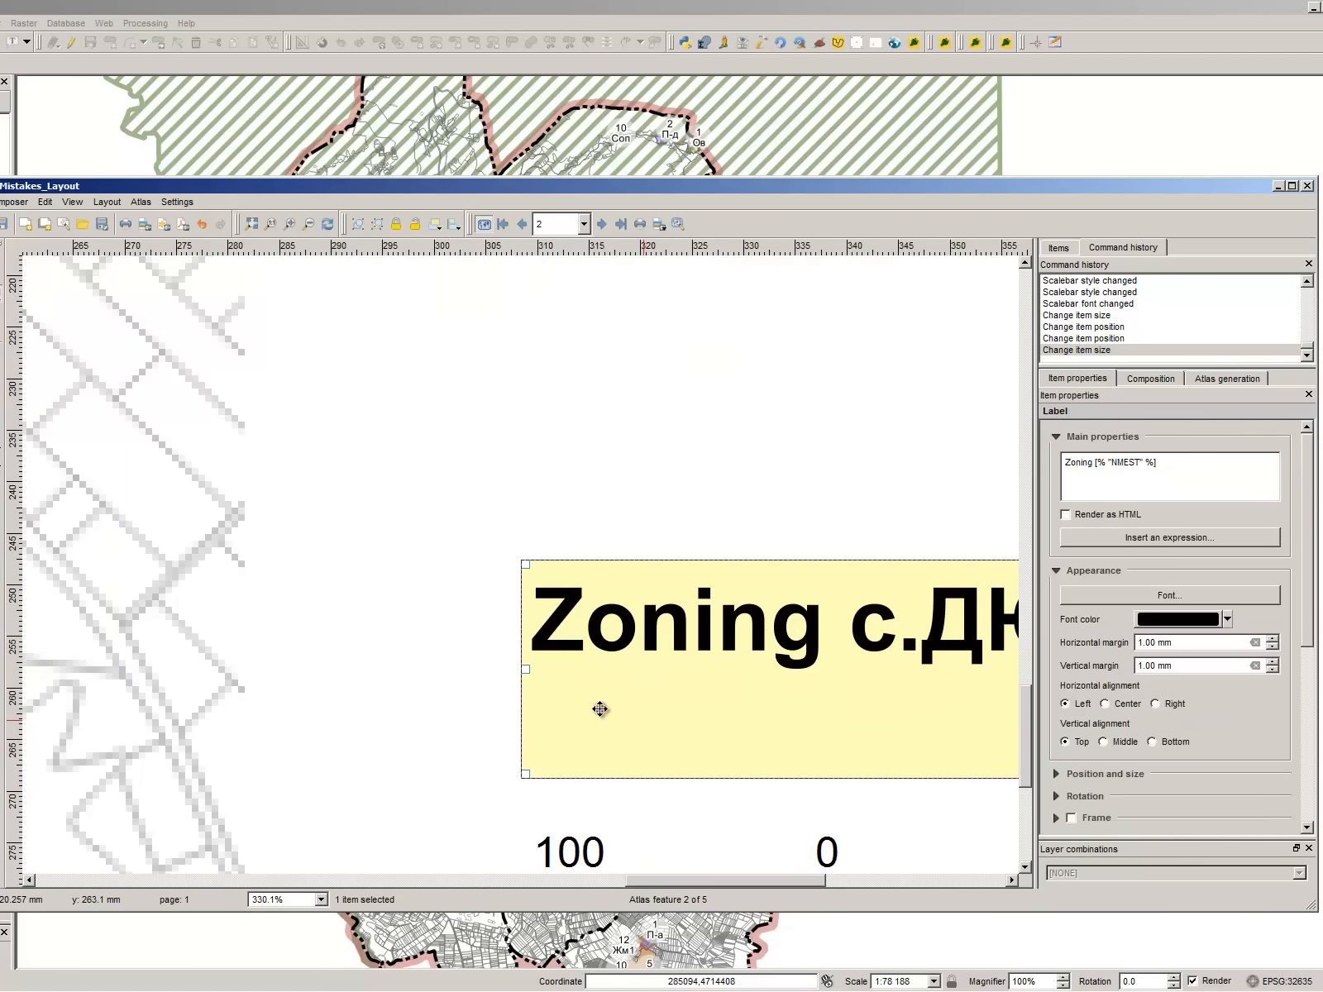
left_click_drag(525, 669, 303, 635)
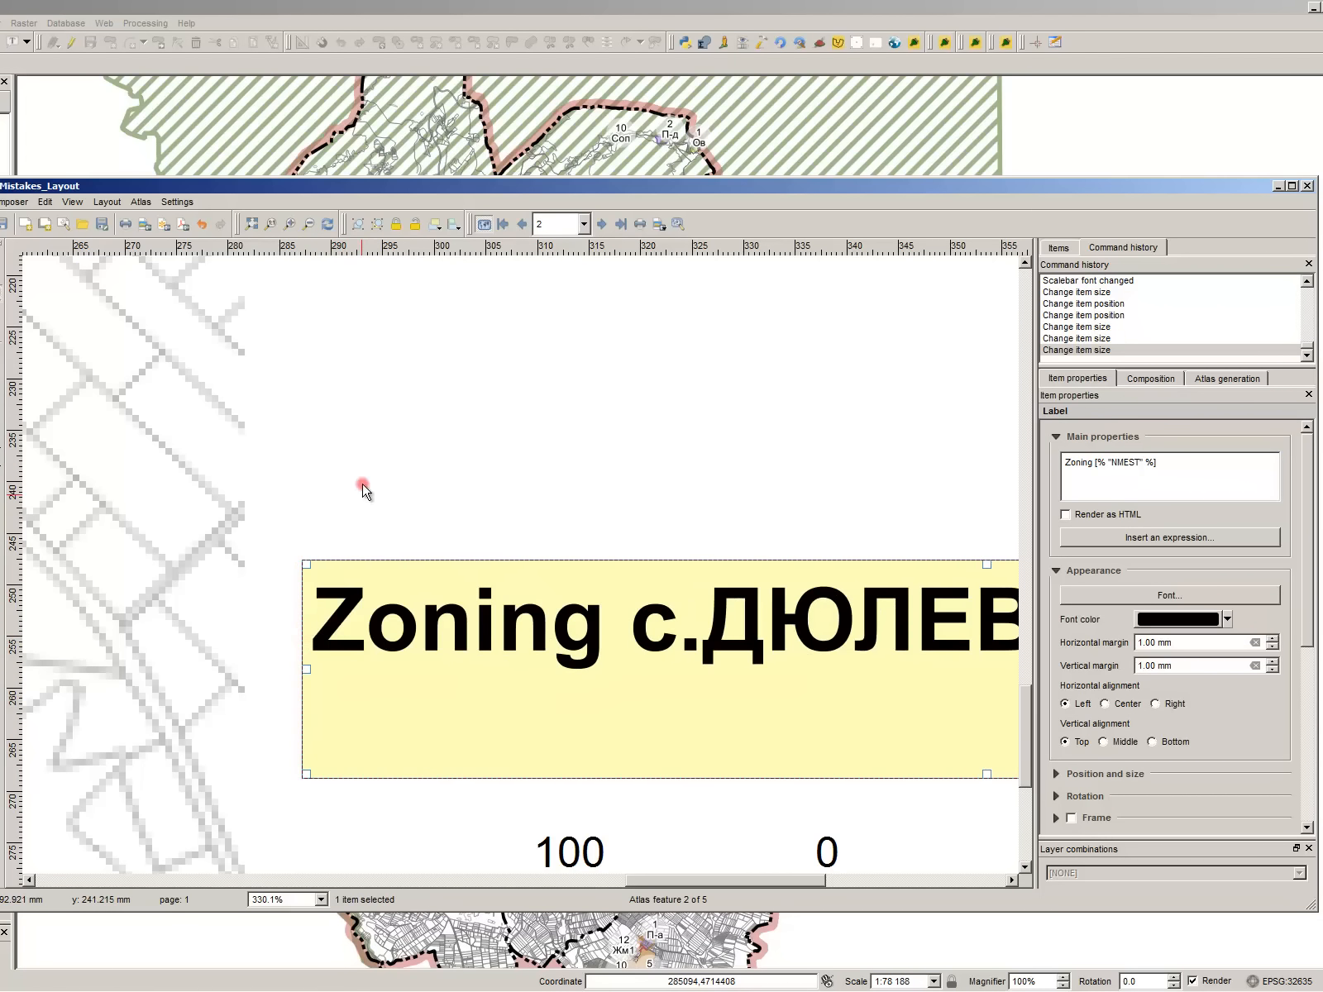
scroll(364, 489, "down", 1)
left_click_drag(512, 684, 405, 677)
scroll(432, 426, "down", 2)
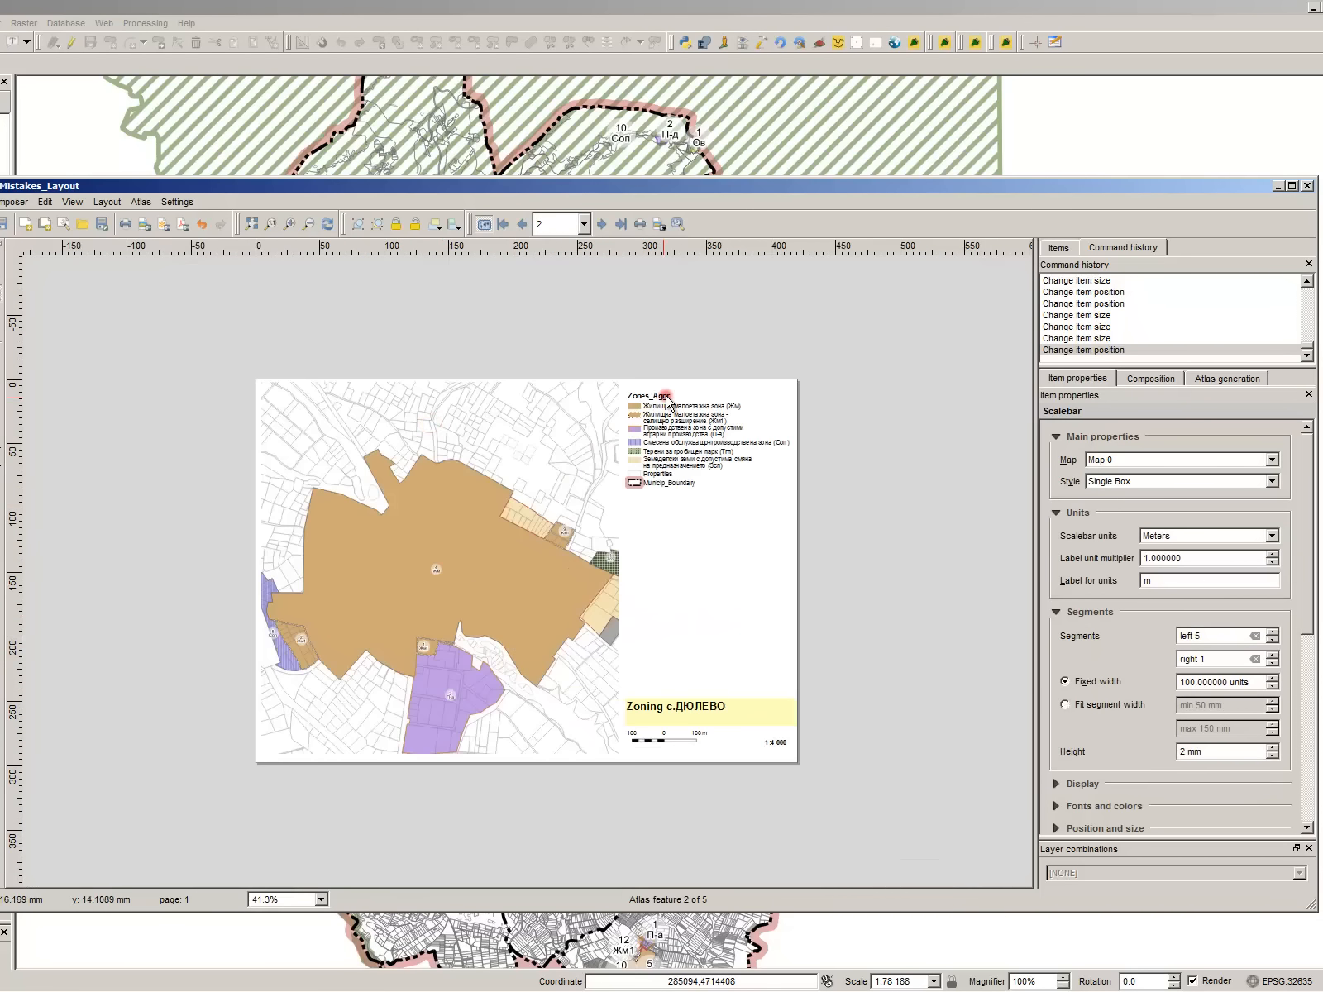
- Rename the legend's Municip_Boundary entry to Municipality_Boundary
scroll(668, 397, "up", 1)
left_click(733, 526)
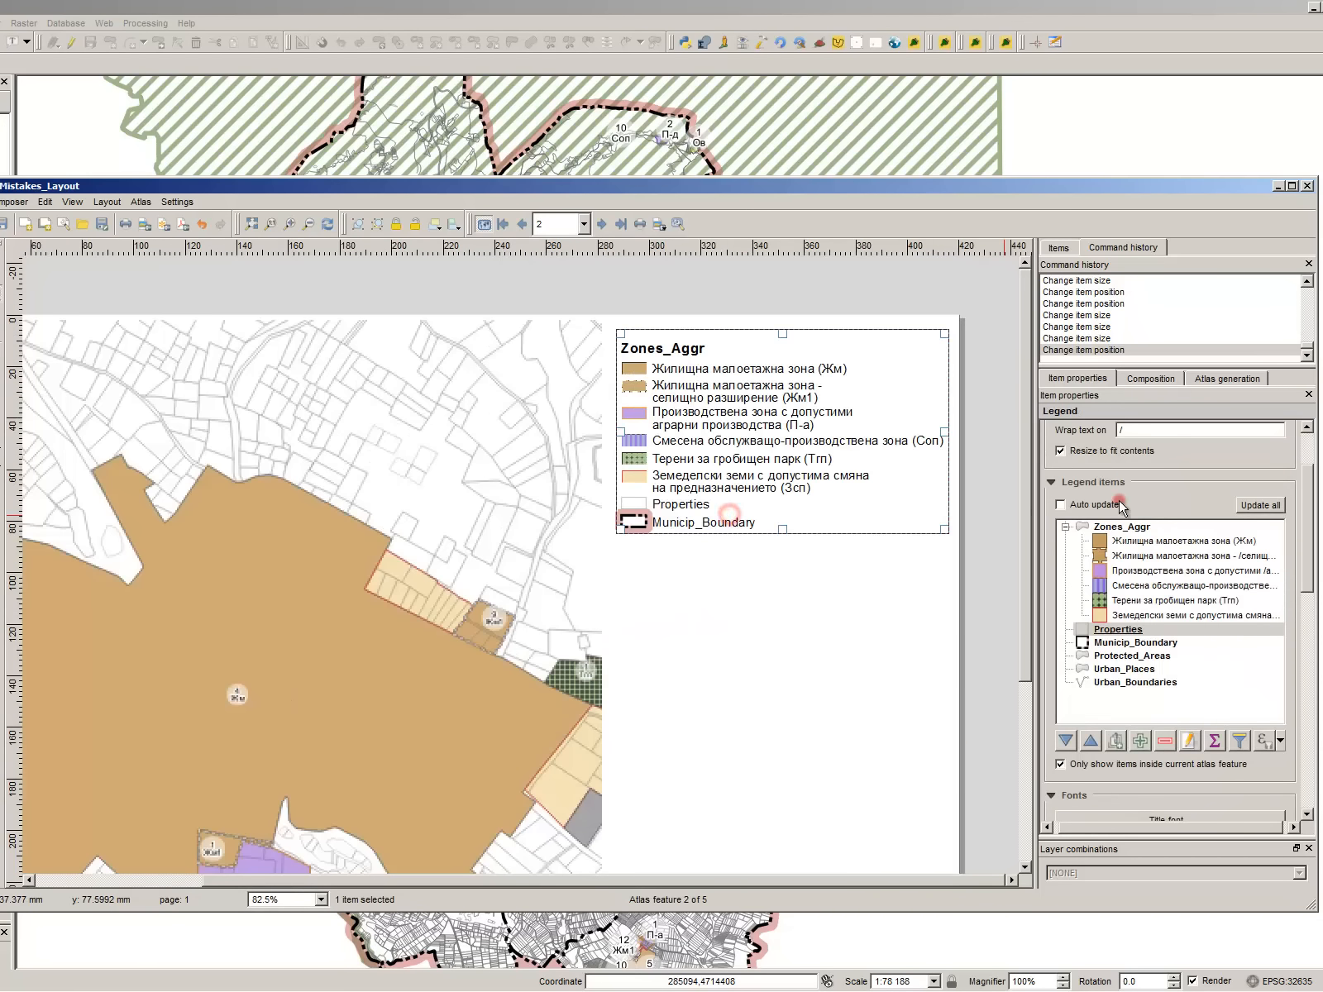
left_click(1156, 683)
left_click(1135, 642)
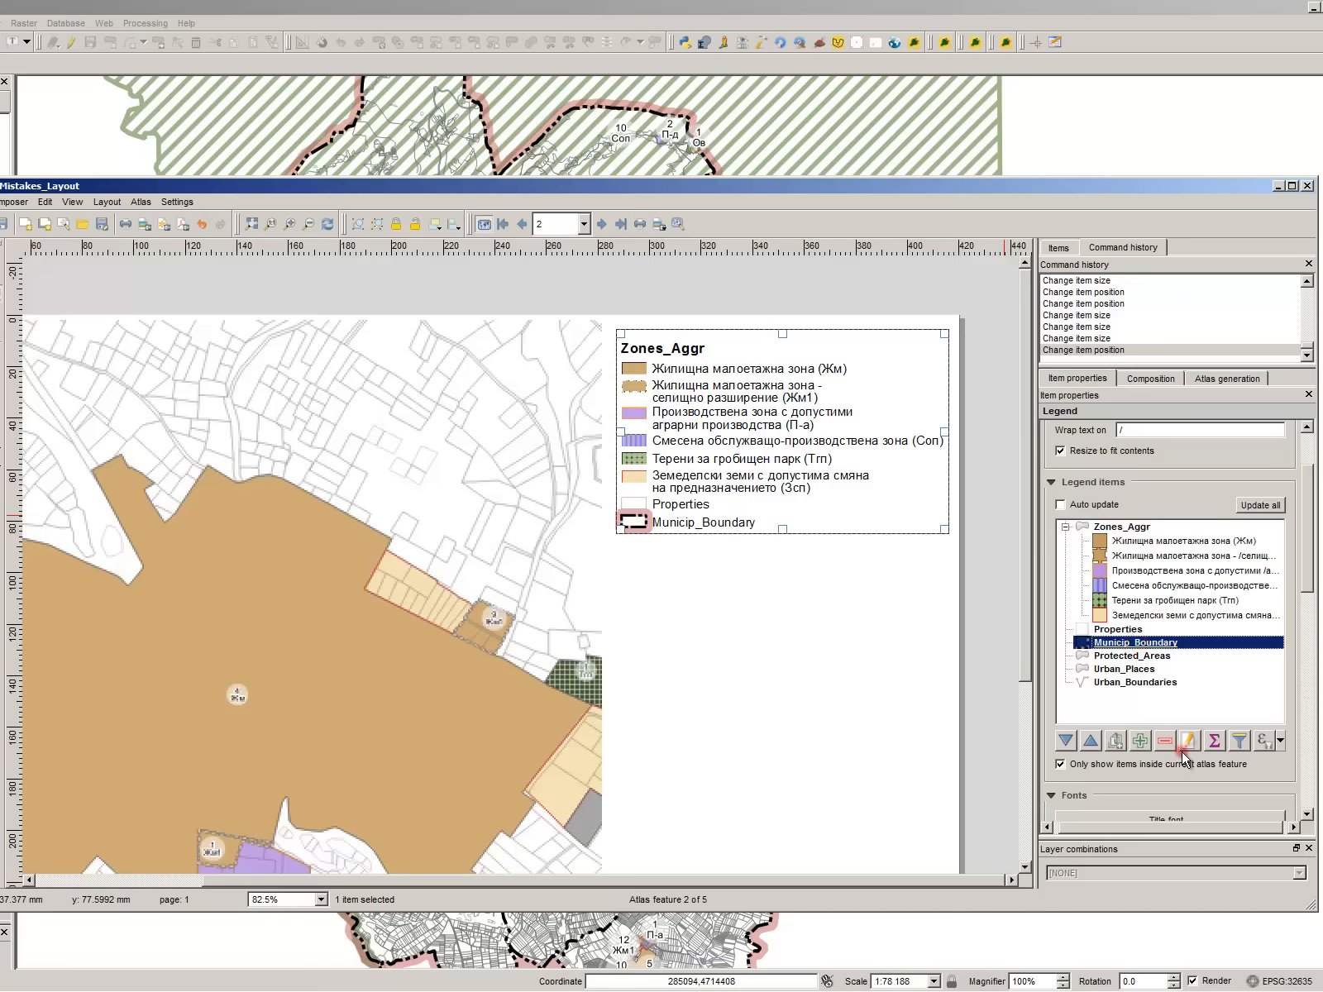
left_click(1191, 742)
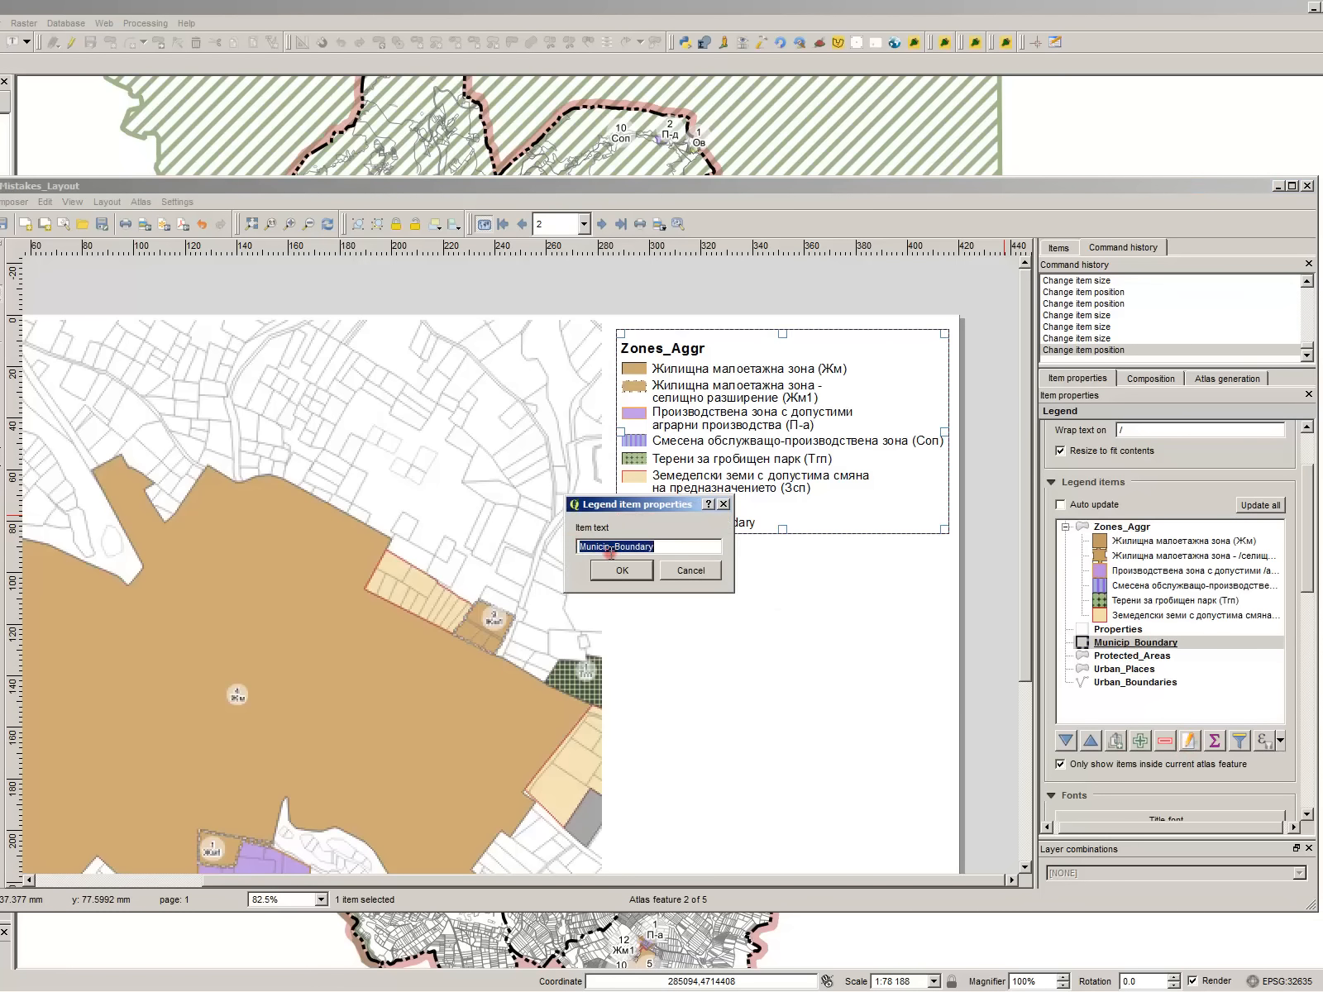
left_click(610, 548)
key("Return")
scroll(775, 619, "down", 1)
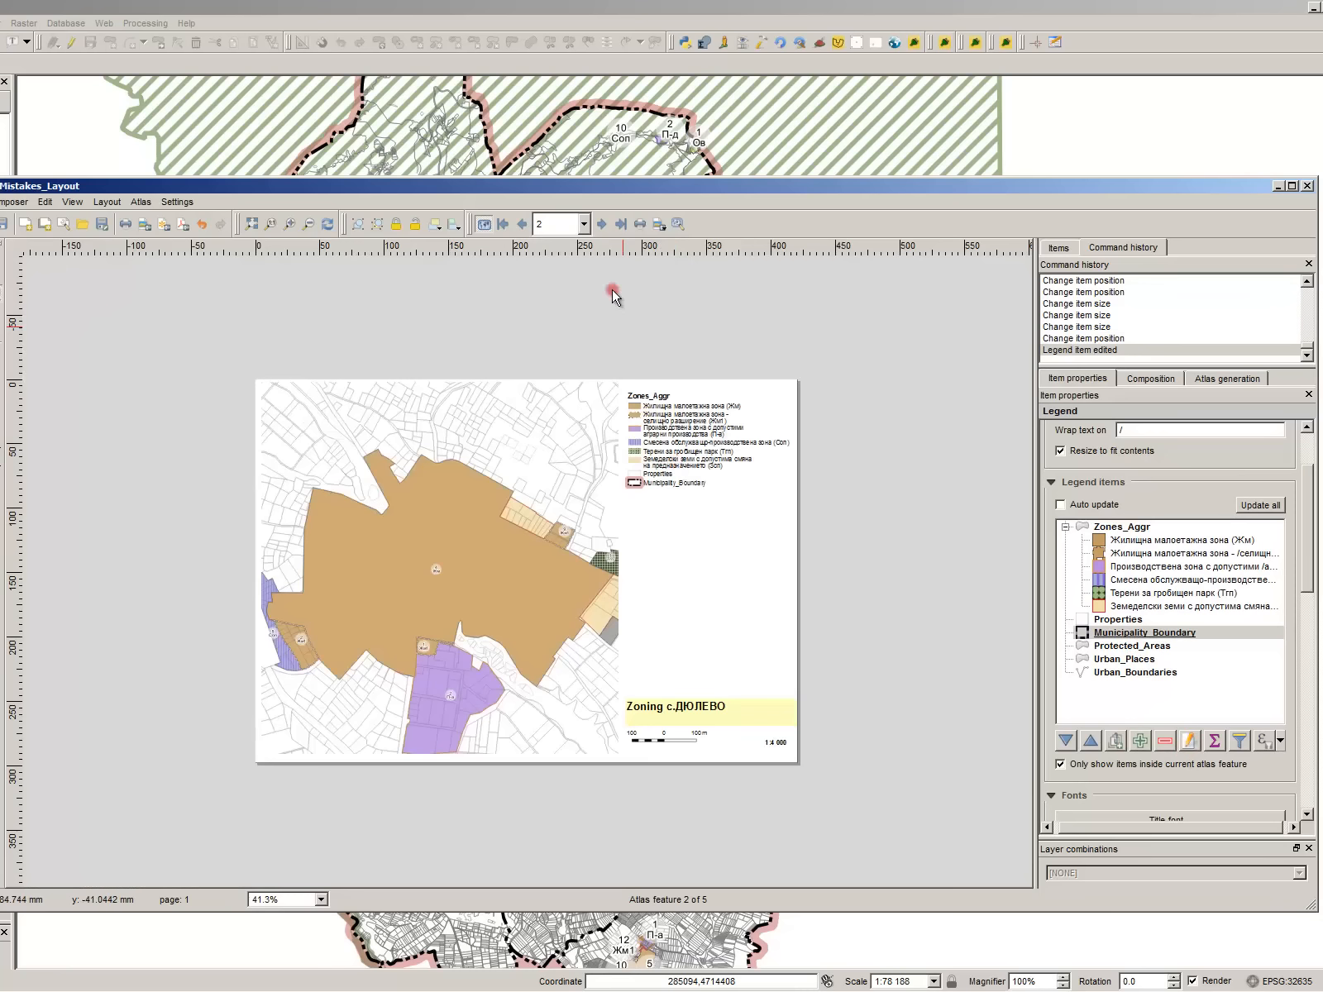
- Export the atlas as images at a resolution of 250 dpi
left_click(659, 223)
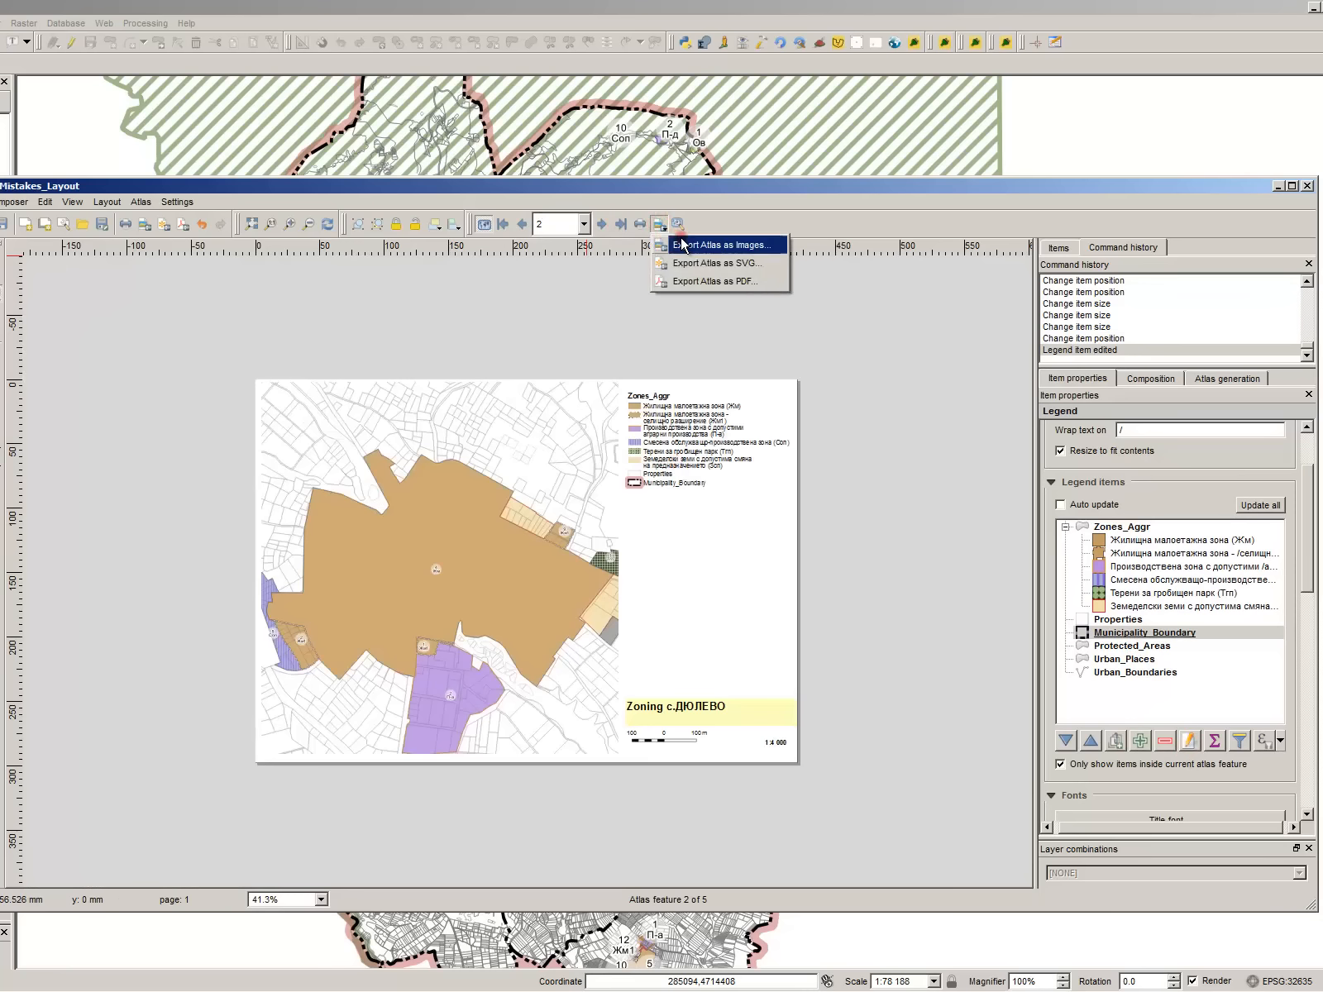
left_click(703, 239)
left_click(872, 654)
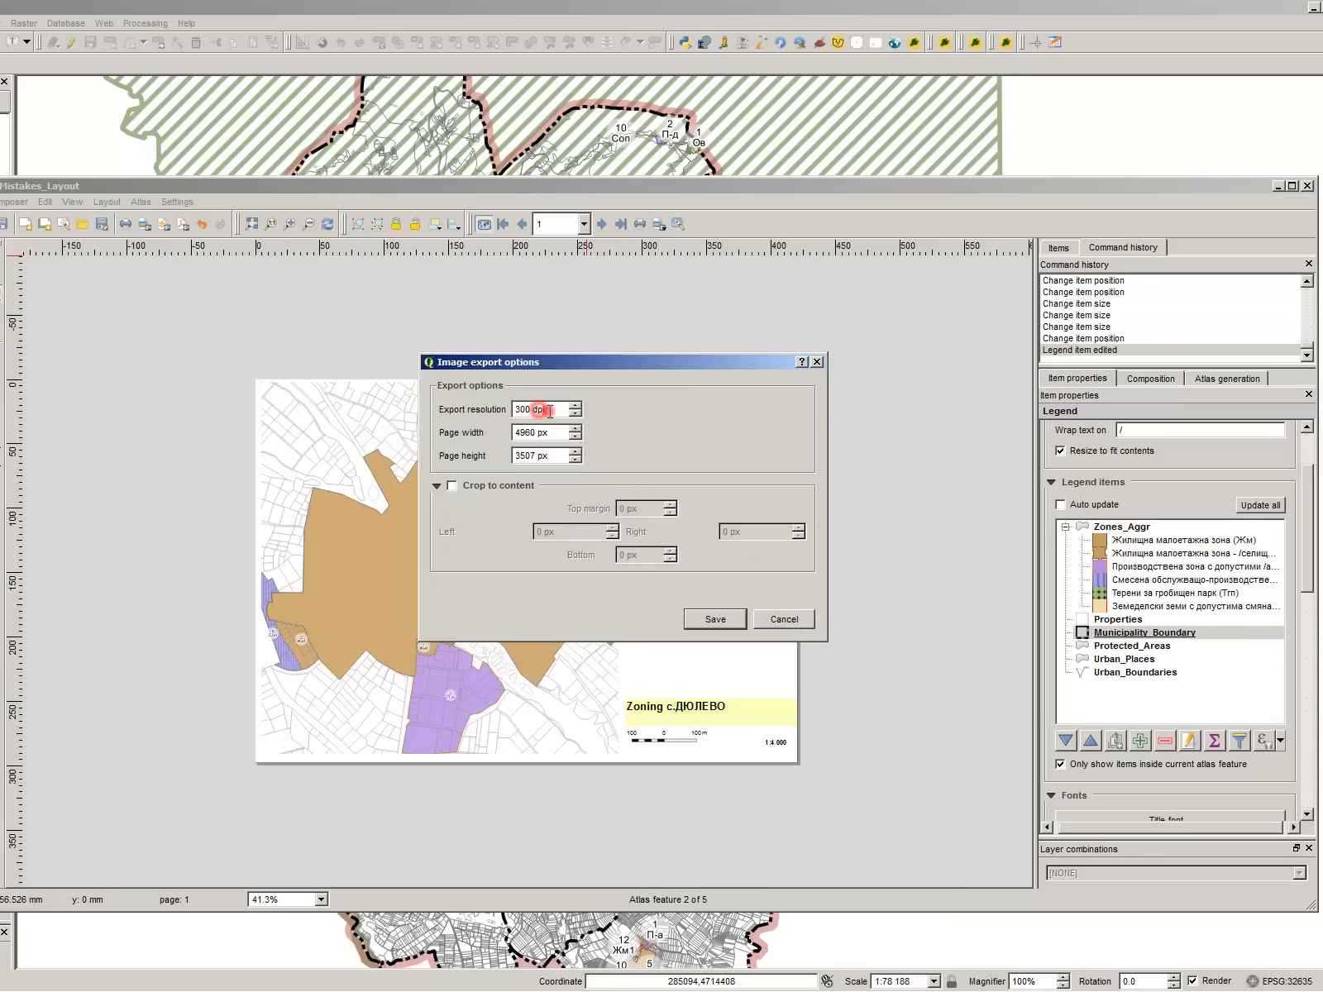
type("250")
left_click(717, 619)
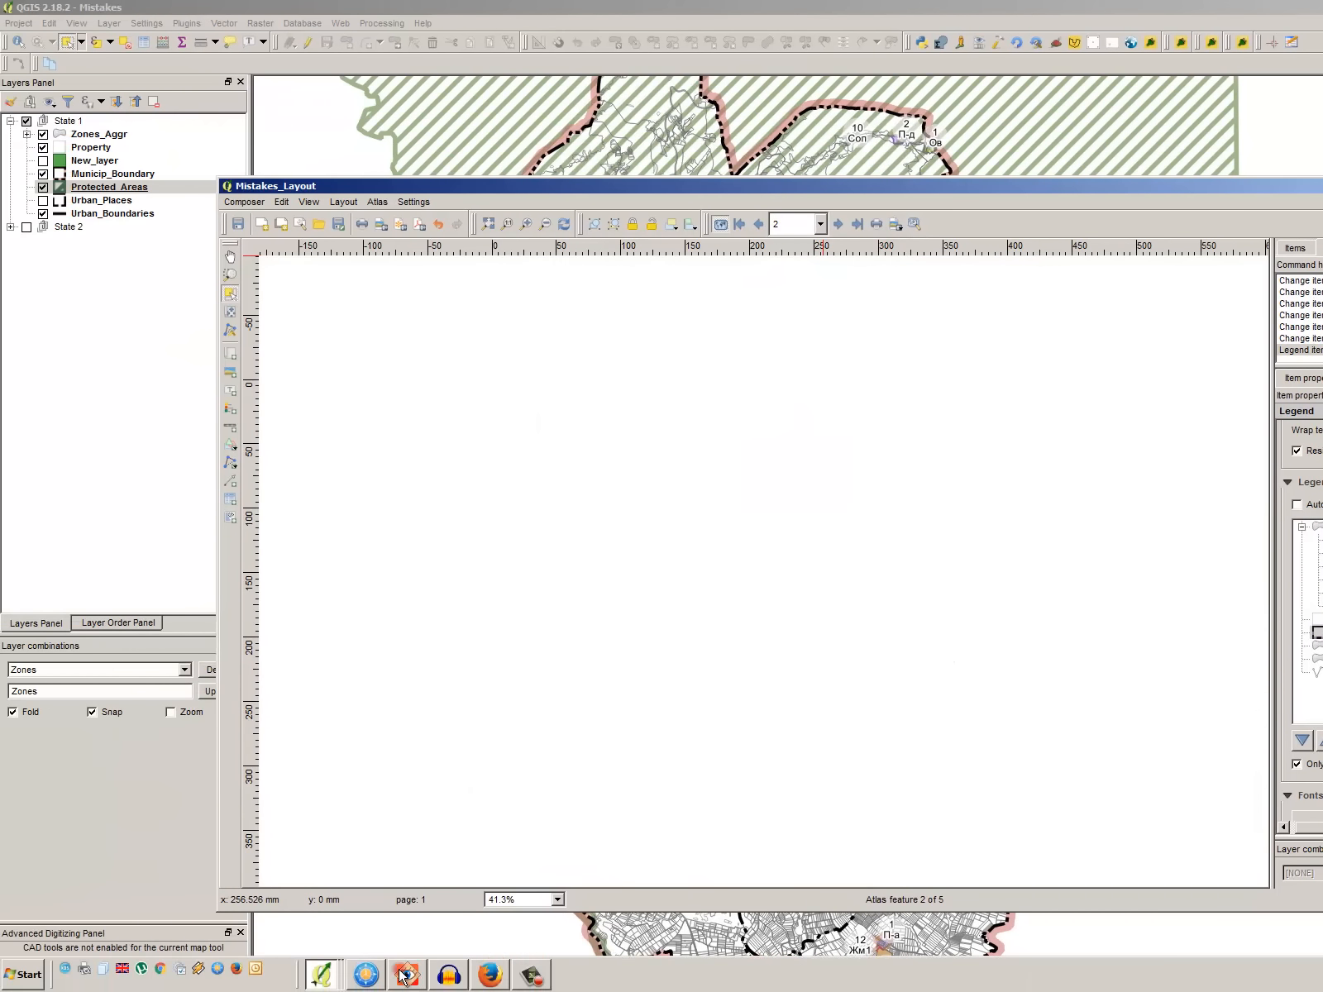
- Switch to FreeCommander, open the Urban_Places_гр.СТРЕЛЧА.jpg export, page through the exported maps and close the image viewer
left_click(366, 974)
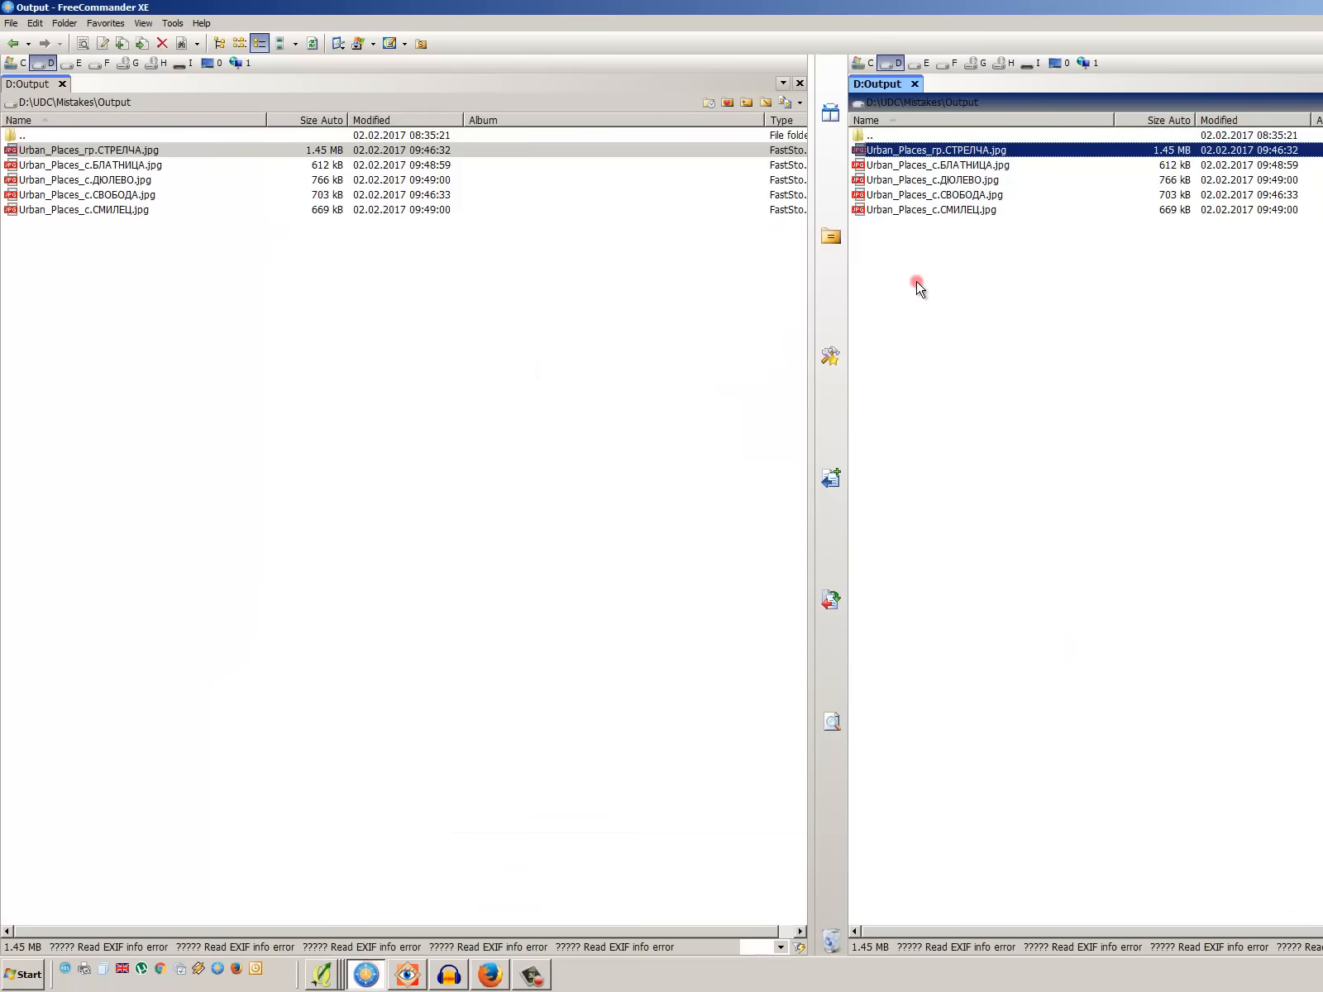
double_click(974, 151)
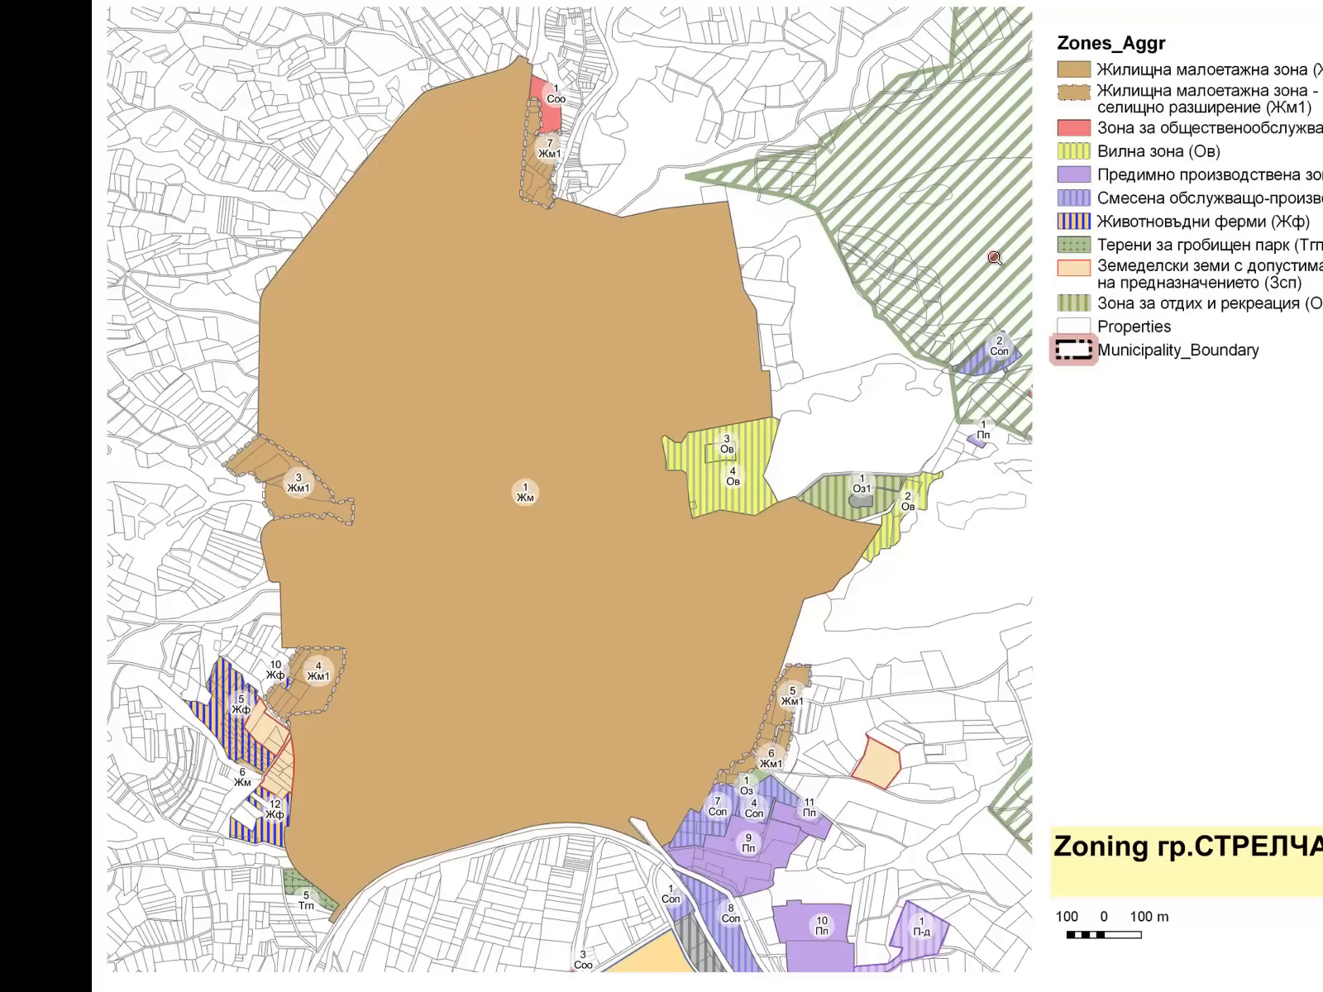
key("Right")
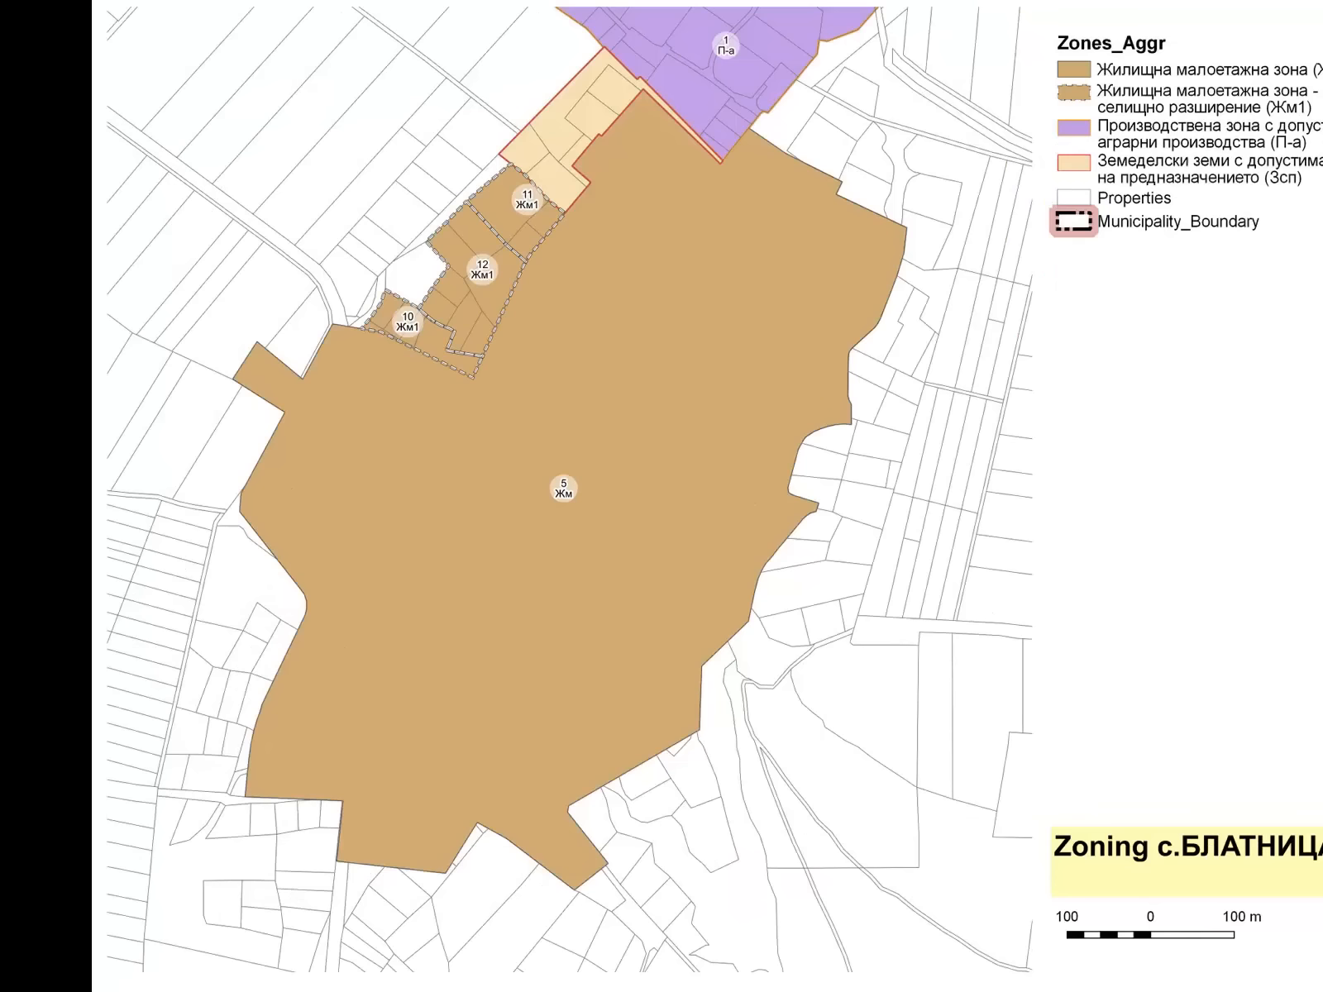
key("Right")
key("Right")
key("Right")
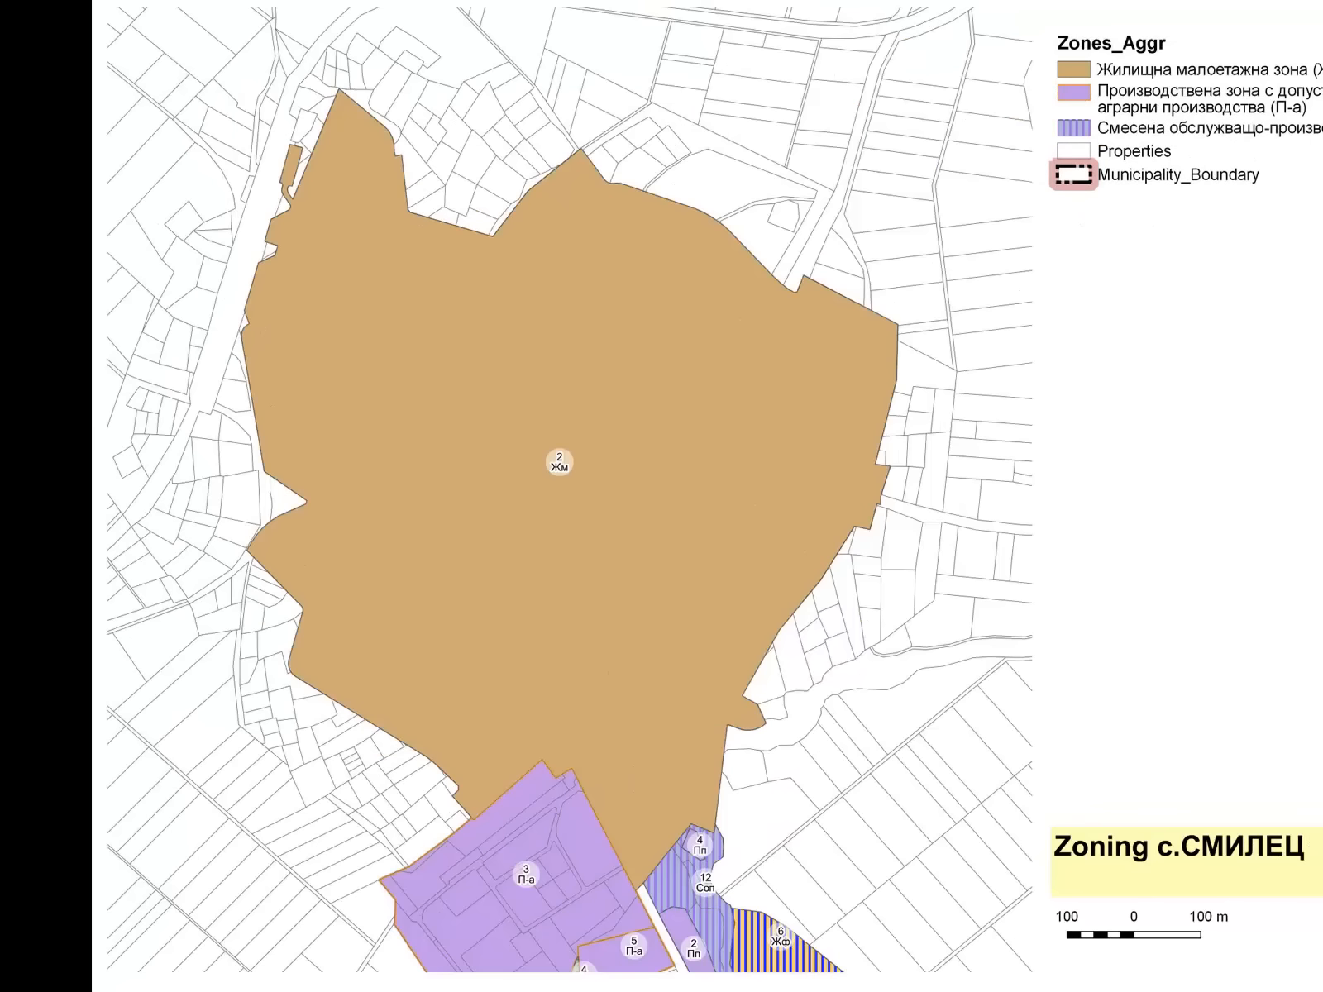
key("Left")
key("Left")
key("Left")
key("Left")
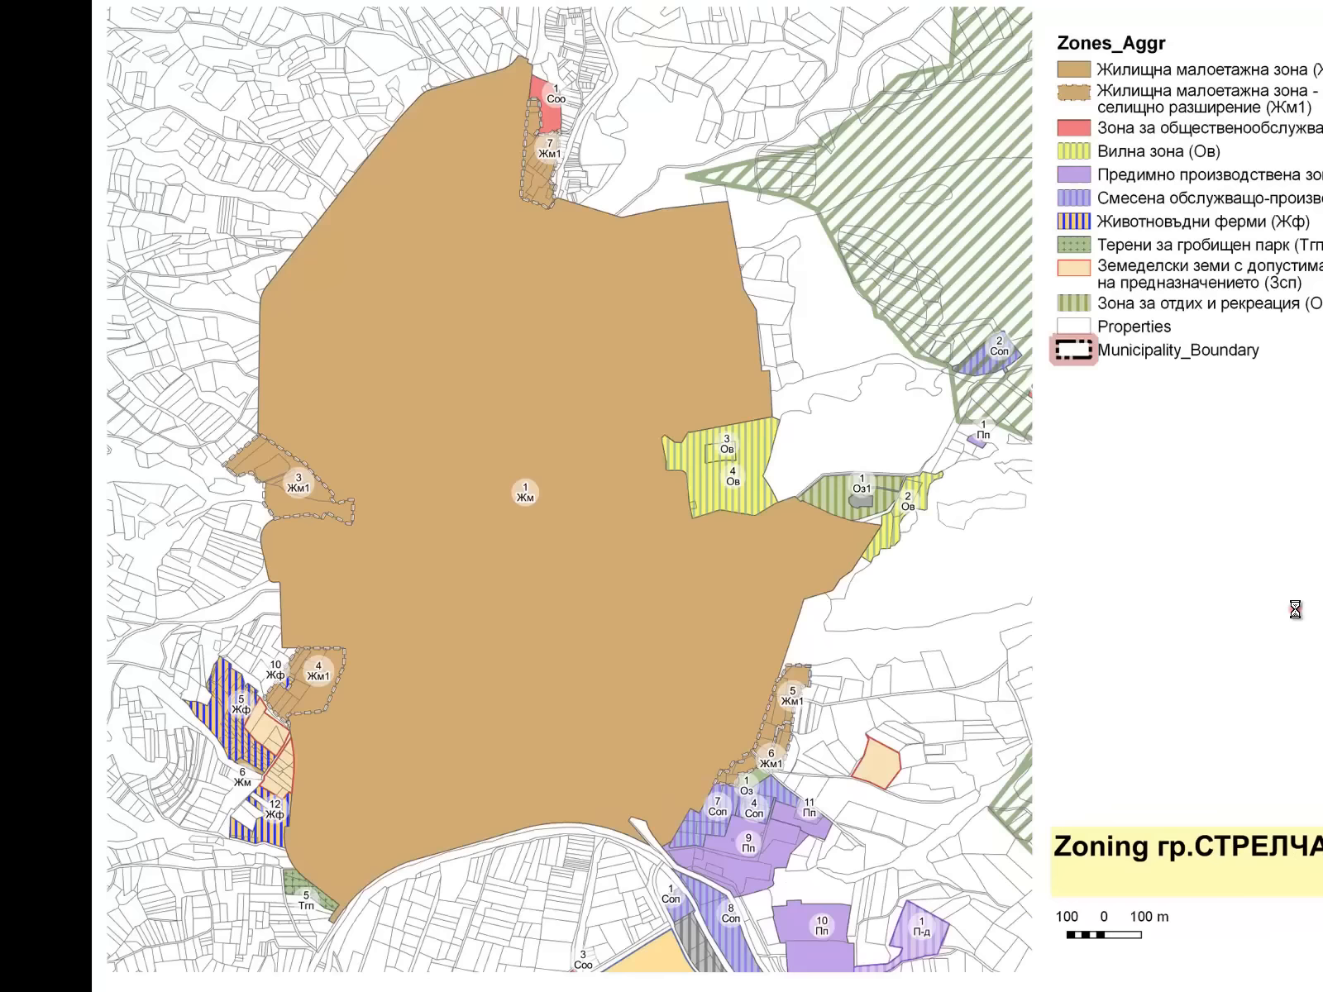
double_click(1202, 498)
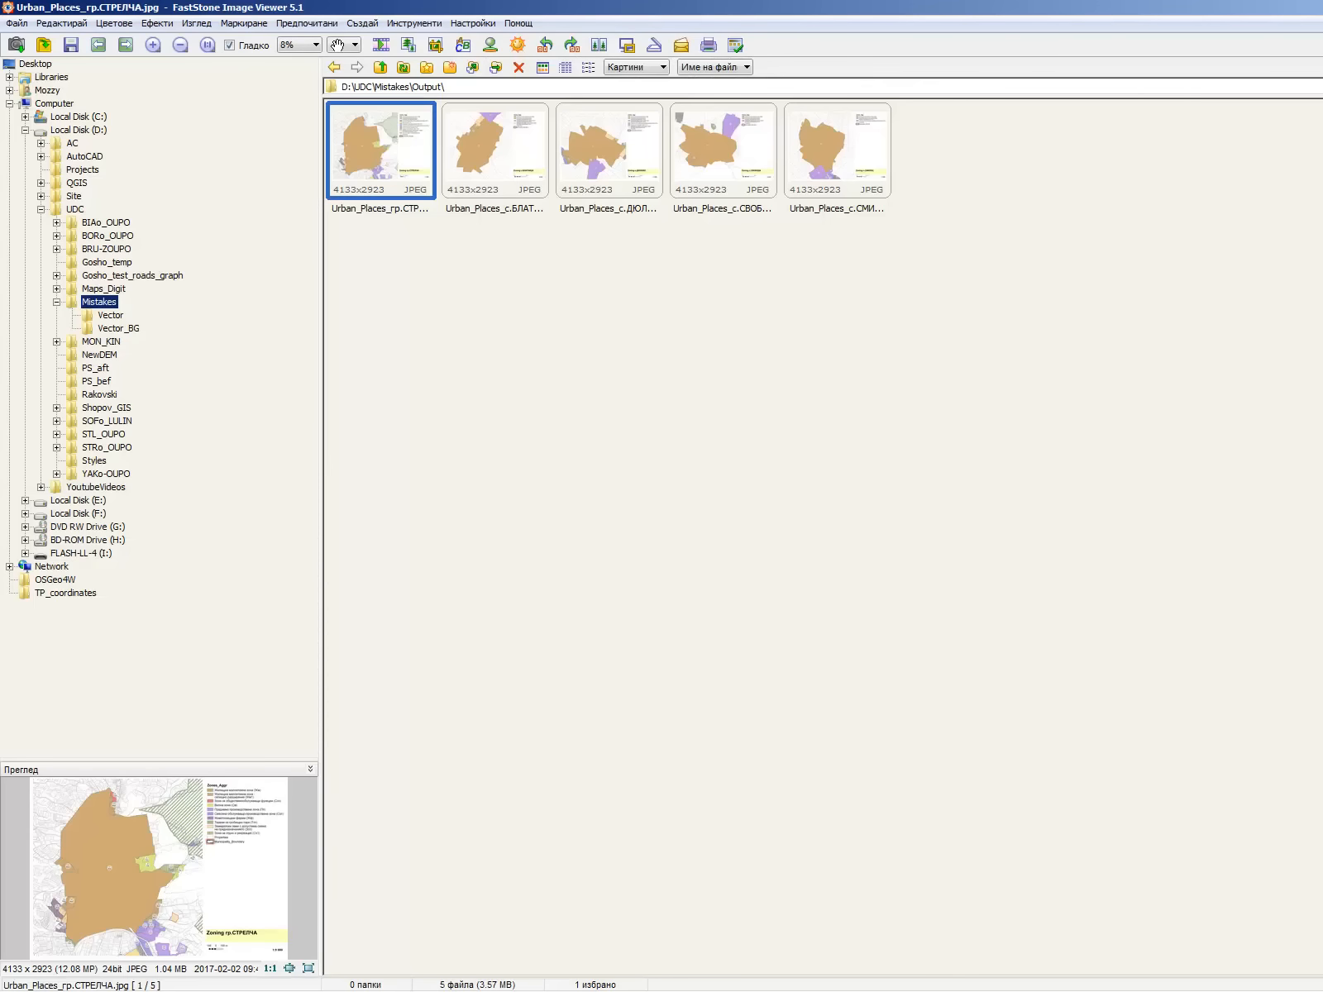
left_click(1321, 7)
mouse_move(480, 990)
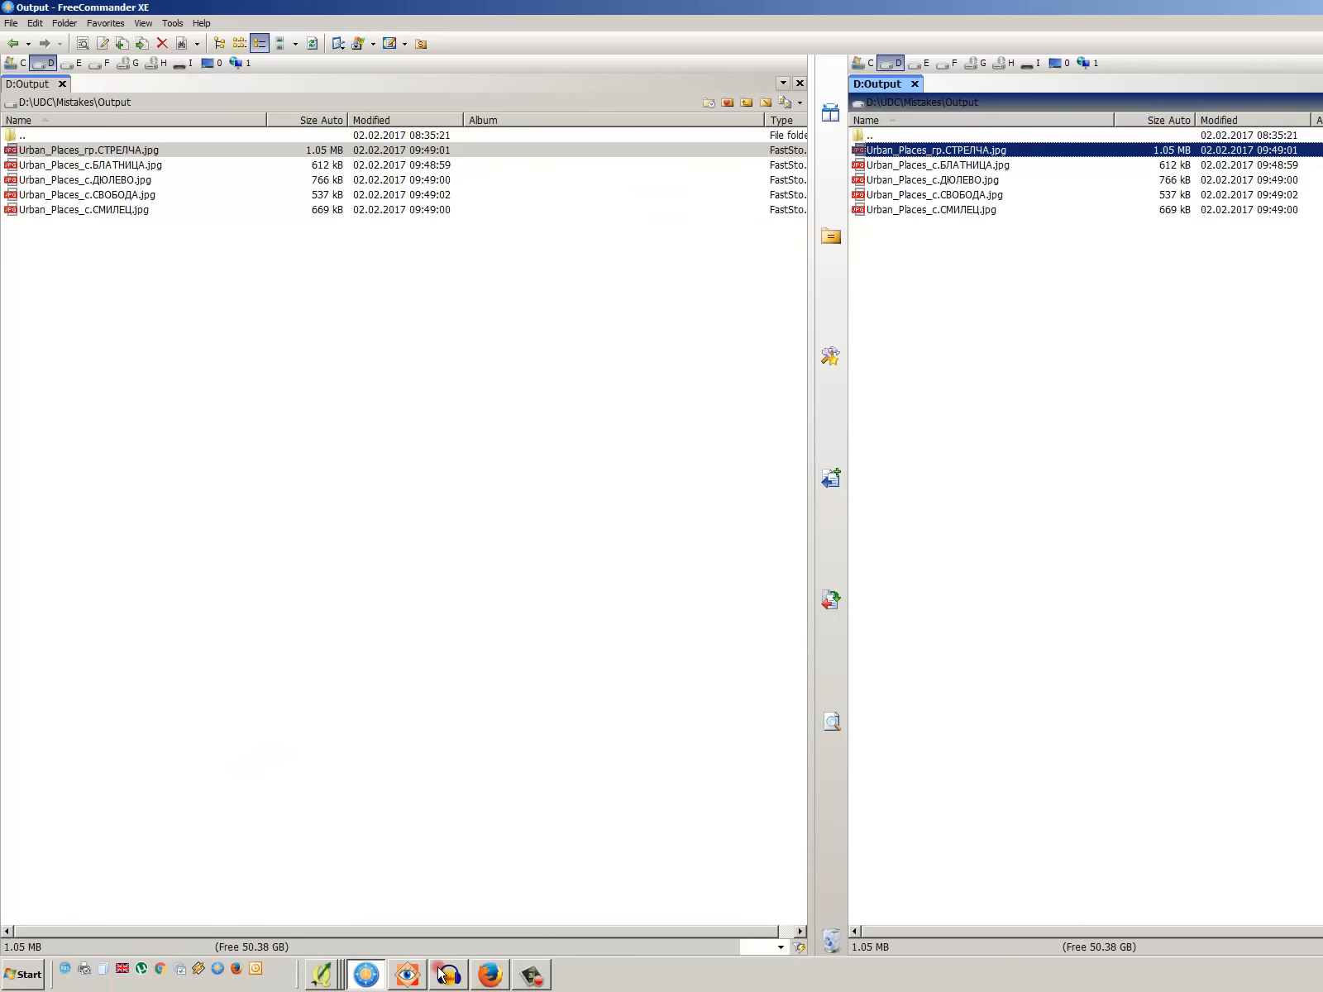
- Switch to the main QGIS Mistakes project and turn on editing for the Zones_Aggr layer
left_click(342, 977)
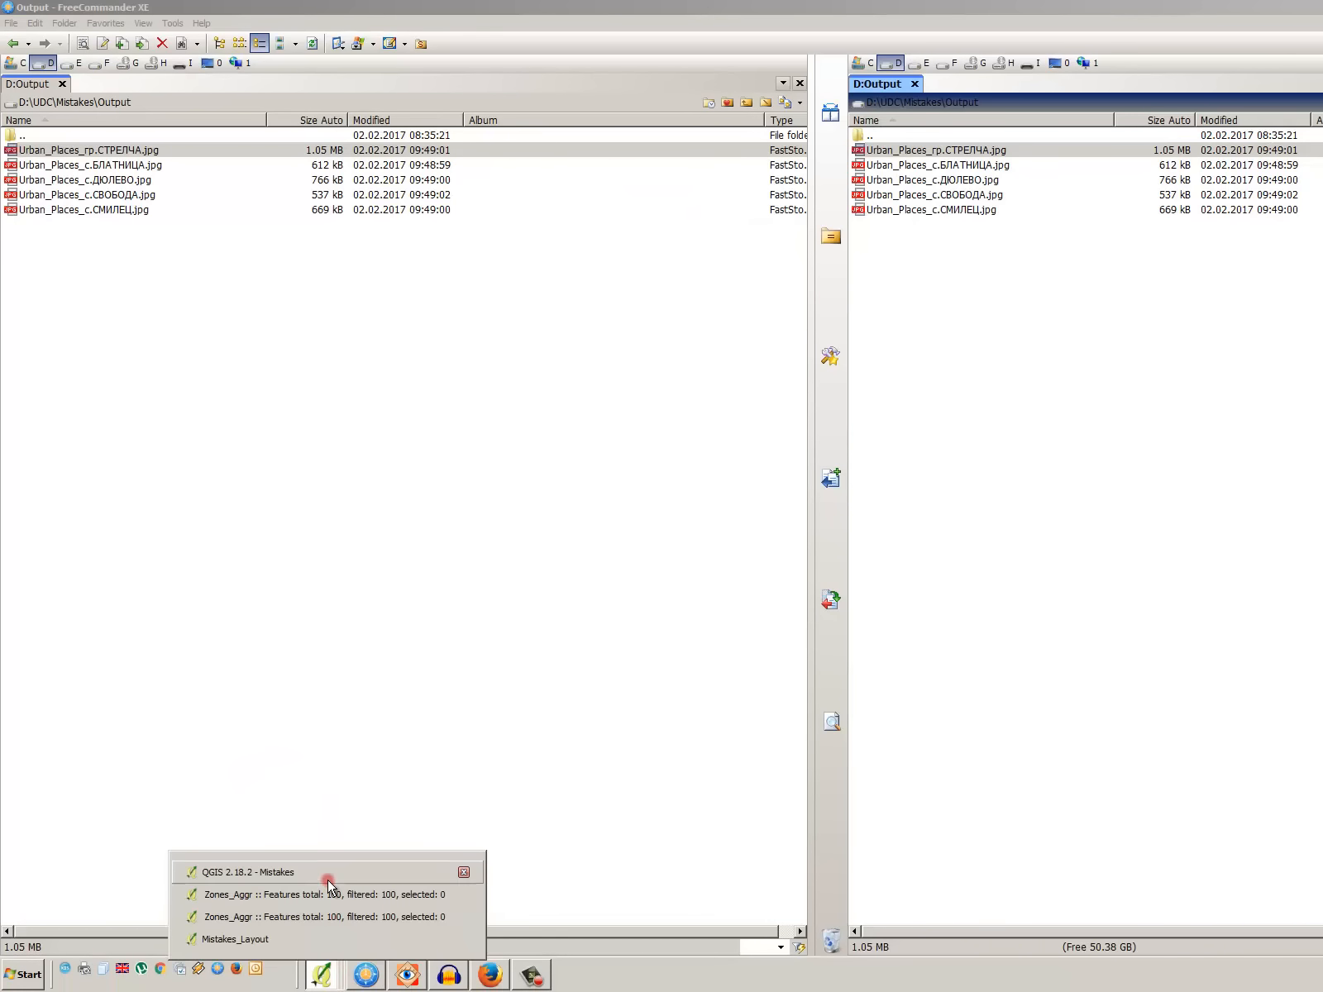
left_click(328, 873)
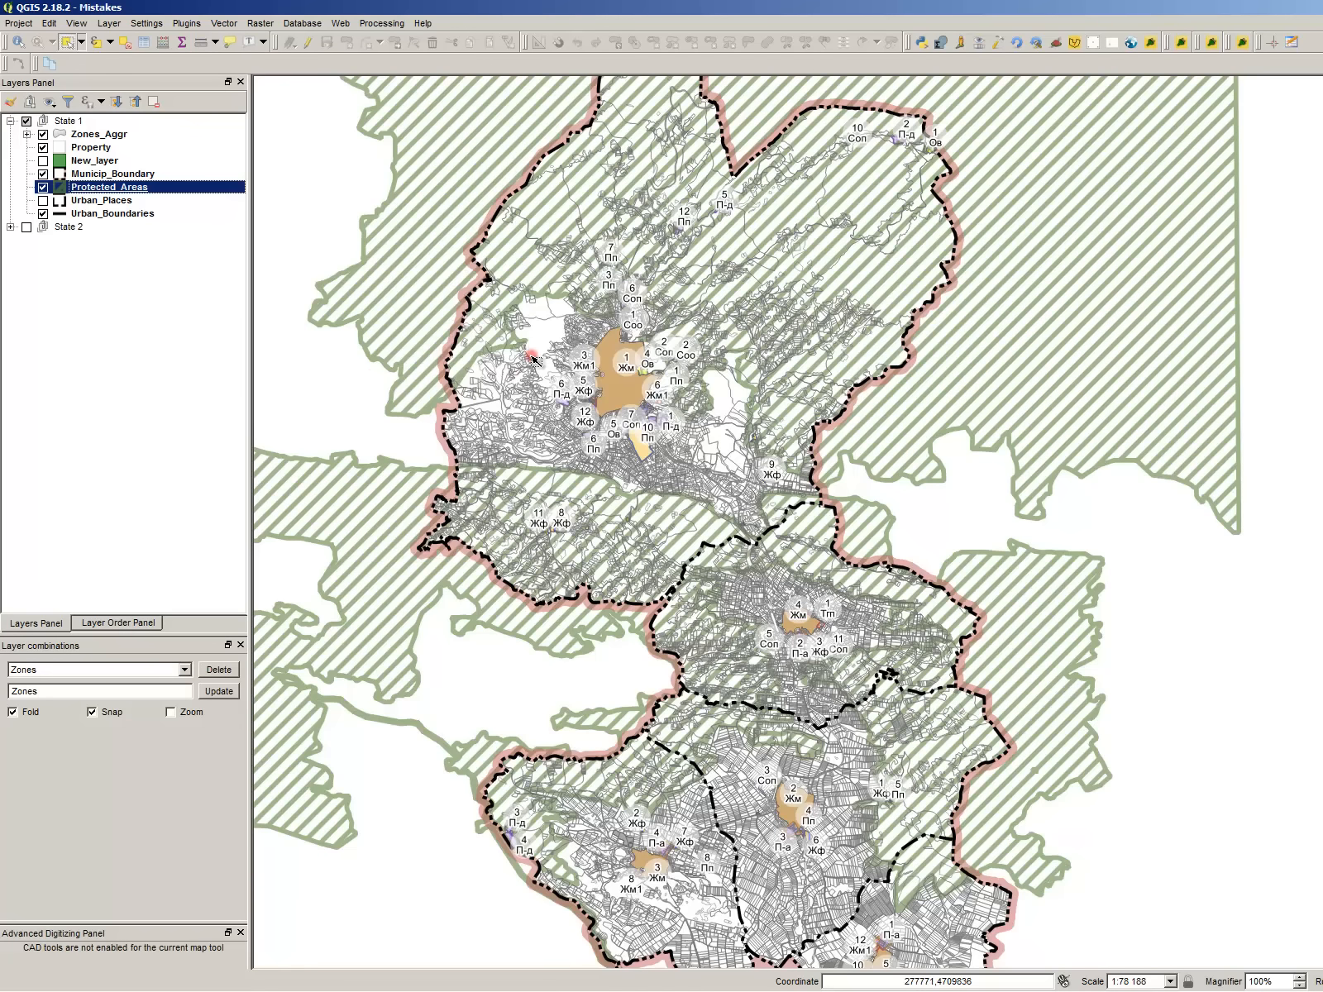
scroll(538, 365, "up", 1)
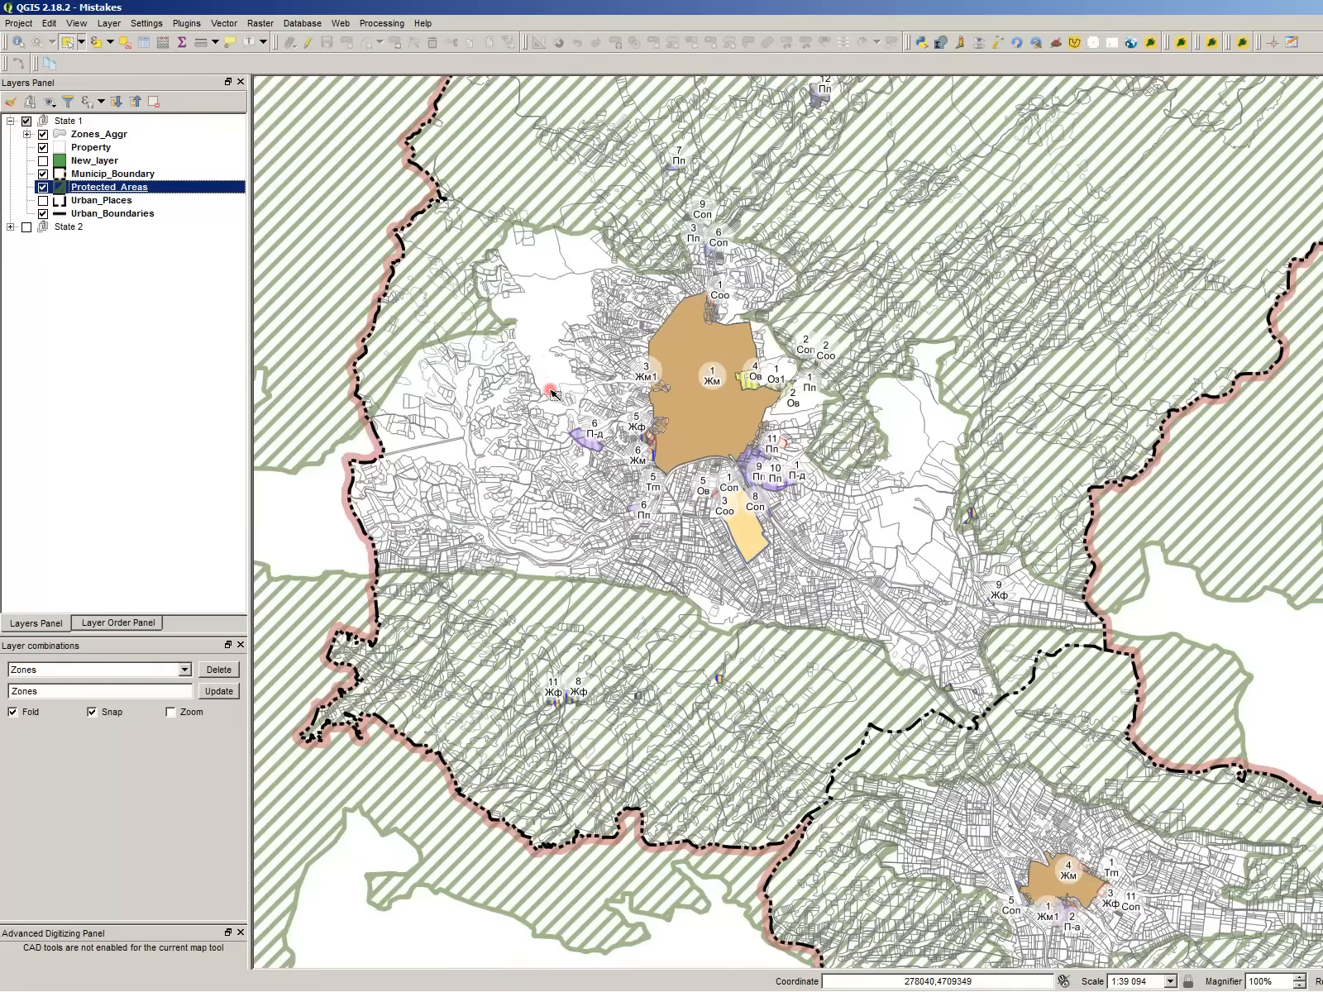
scroll(554, 398, "up", 1)
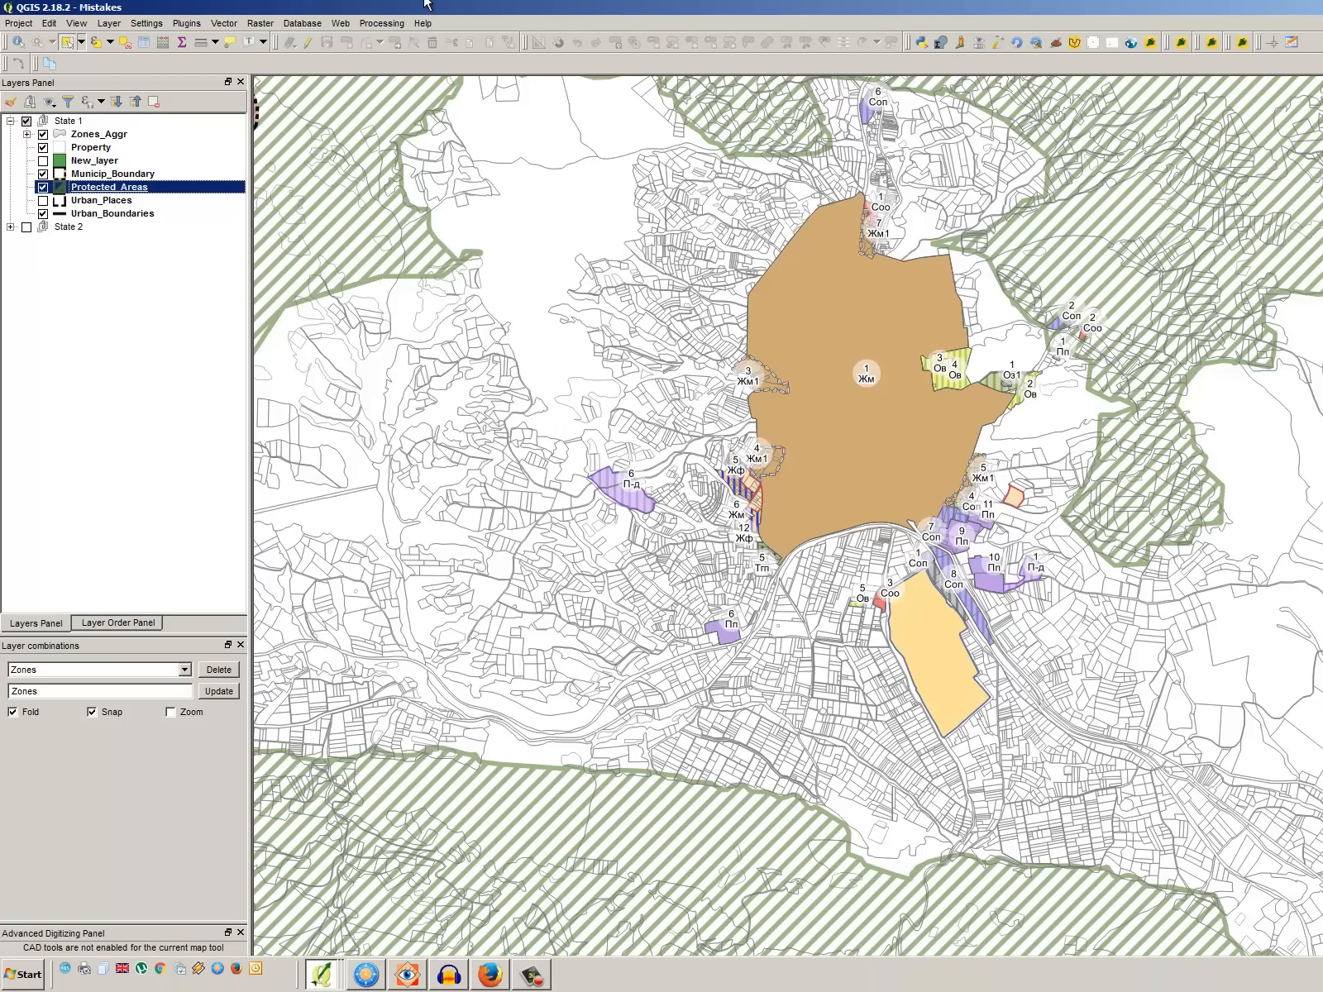
left_click(95, 139)
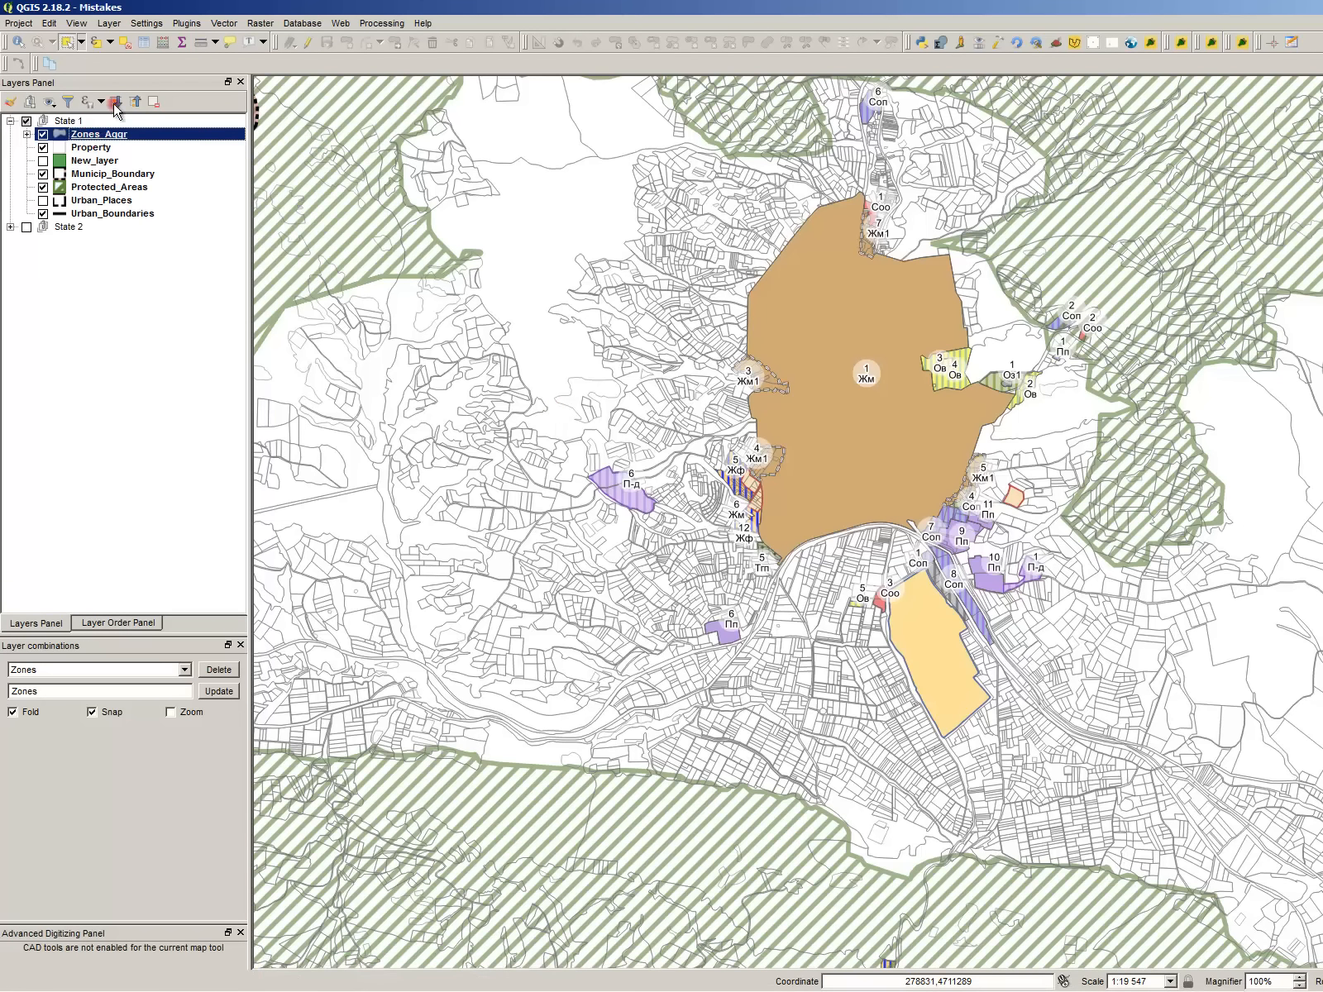
left_click(304, 45)
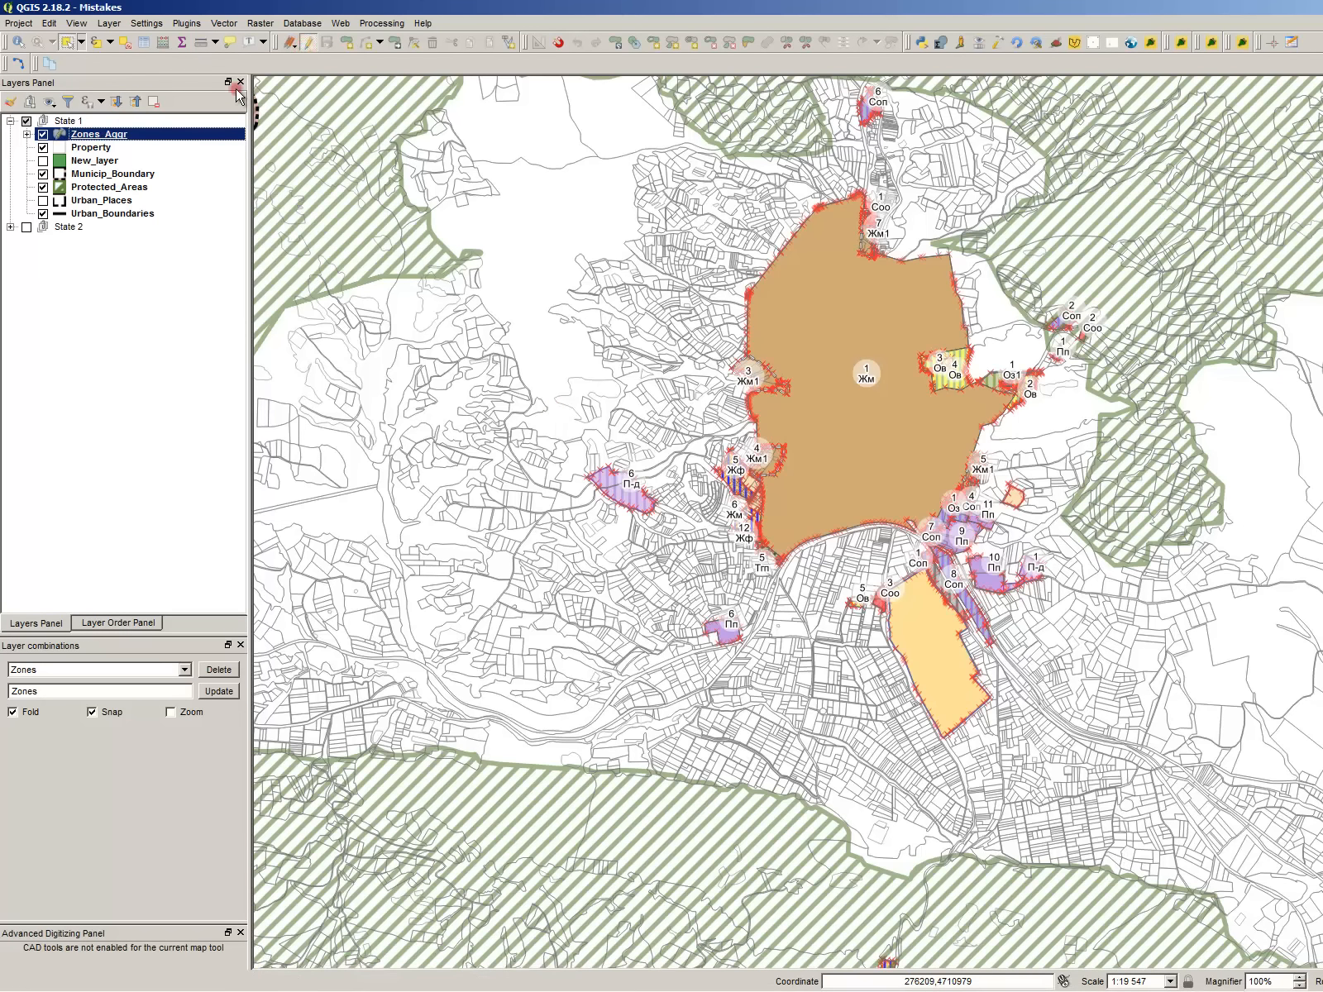
- Enable Avoid intersections for the Zones_Aggr layer in the snapping options and apply the change
left_click(147, 23)
left_click(174, 132)
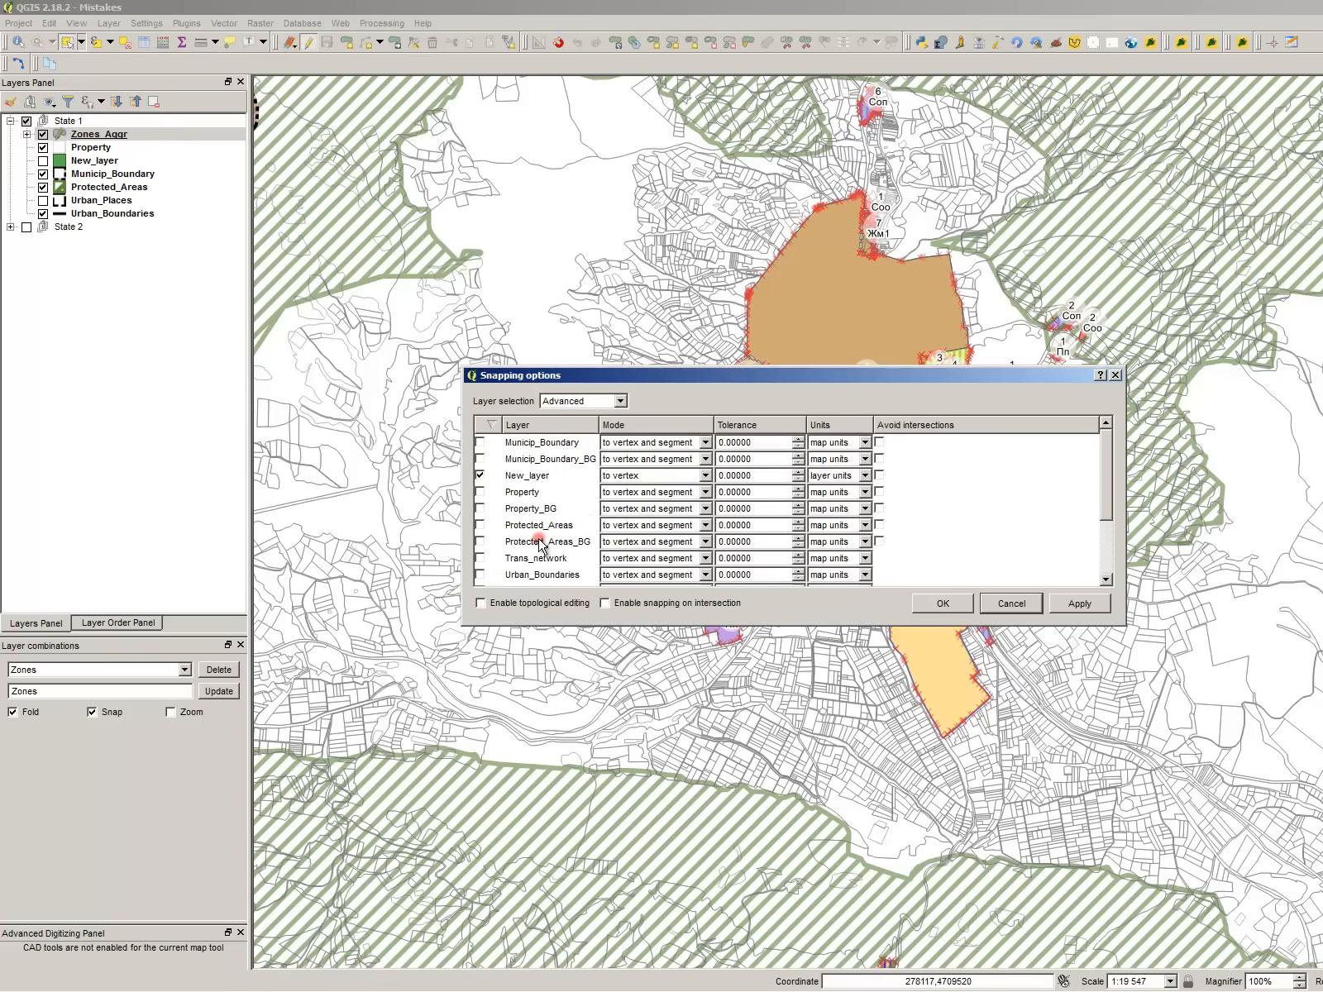
scroll(521, 547, "down", 2)
left_click(922, 559)
left_click(880, 559)
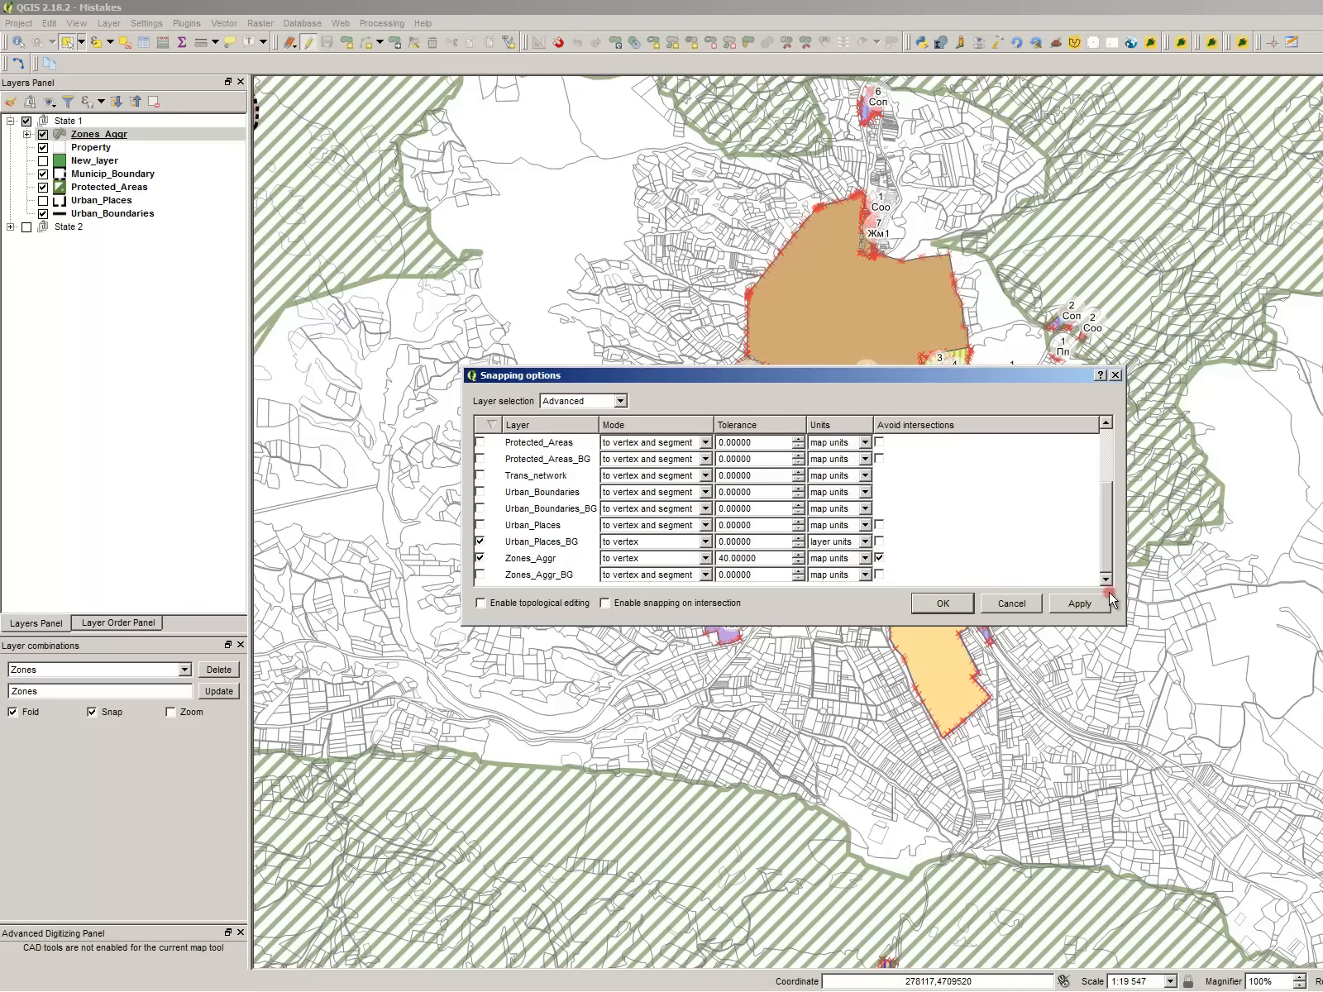
left_click(1092, 605)
left_click(918, 605)
- Hide all layers and show only Zones_Aggr near the zones along the west edge of zone 1 Жм
scroll(732, 489, "up", 2)
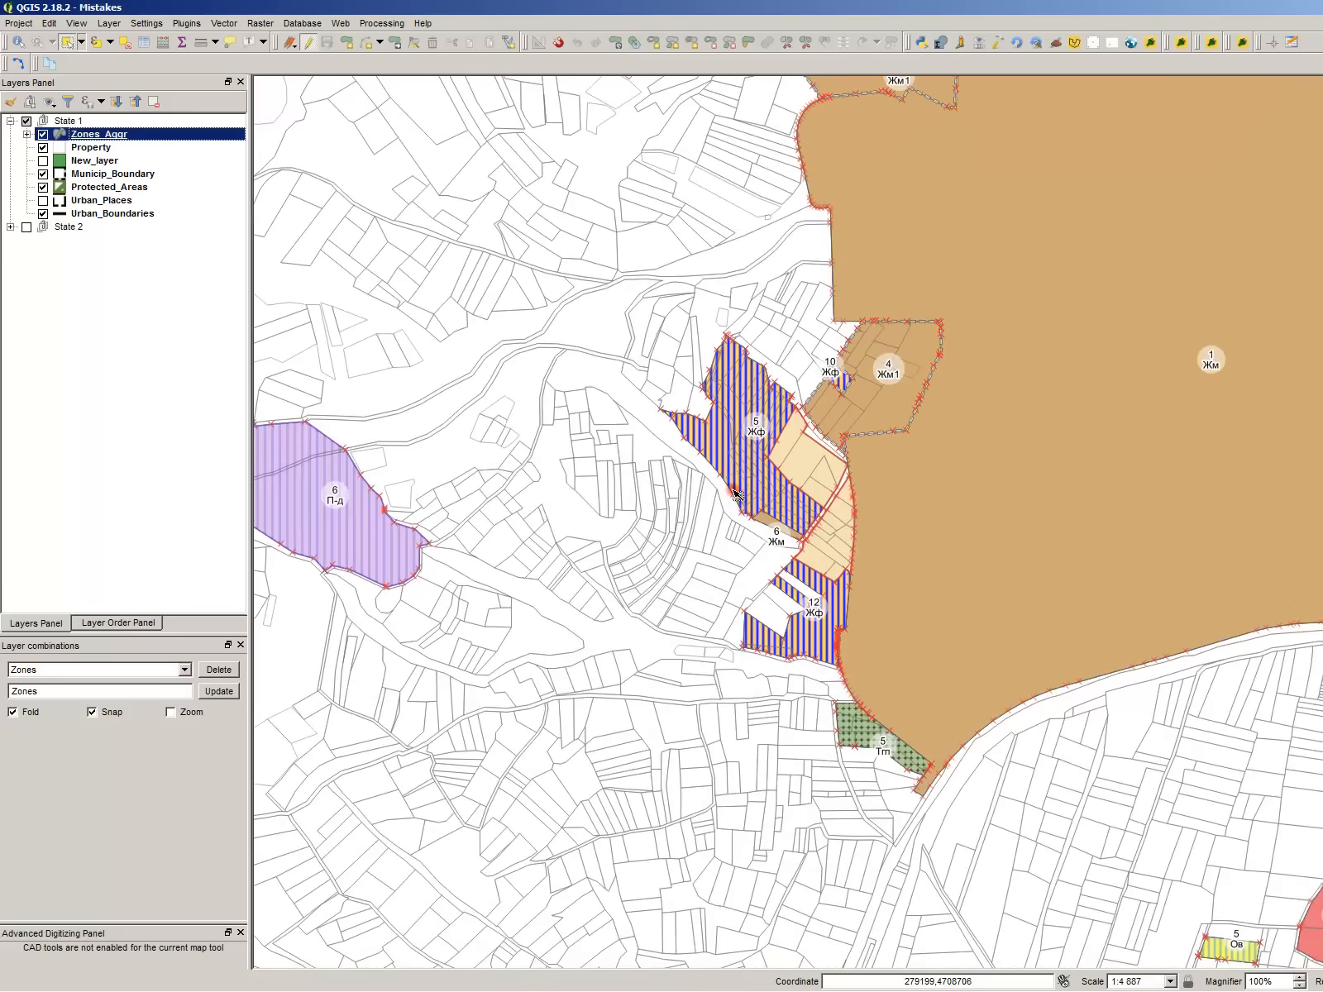
left_click(56, 138)
key("ctrl+shift+h")
left_click(44, 135)
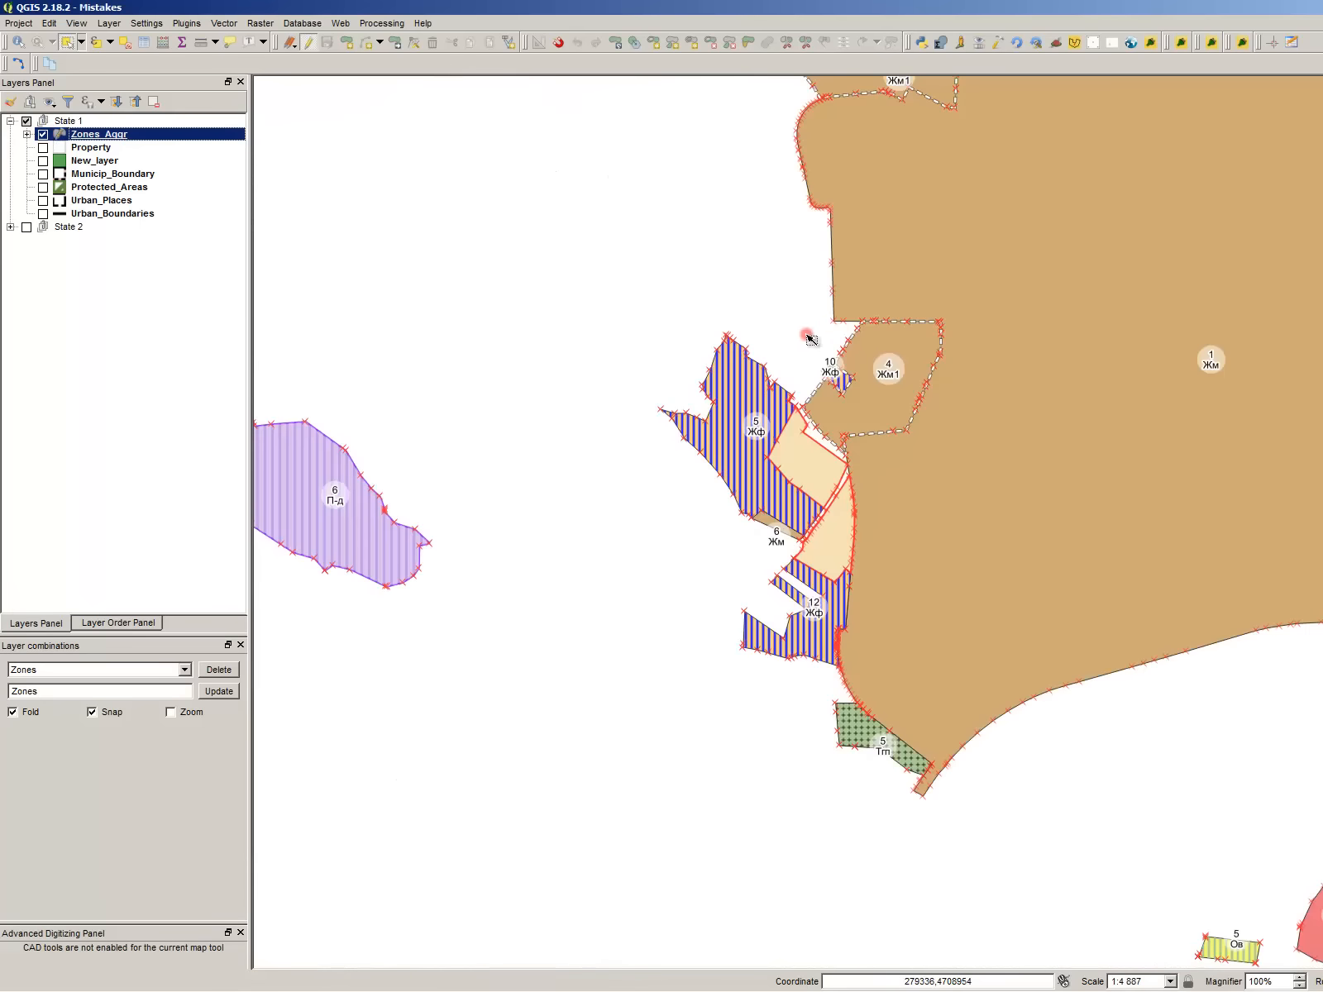
- Draw a new Zones_Aggr polygon west of zone 1 Жм, overlapping zones 1, 4 and 5, and accept its attributes left empty
scroll(590, 287, "down", 1)
scroll(617, 357, "up", 2)
scroll(683, 335, "down", 1)
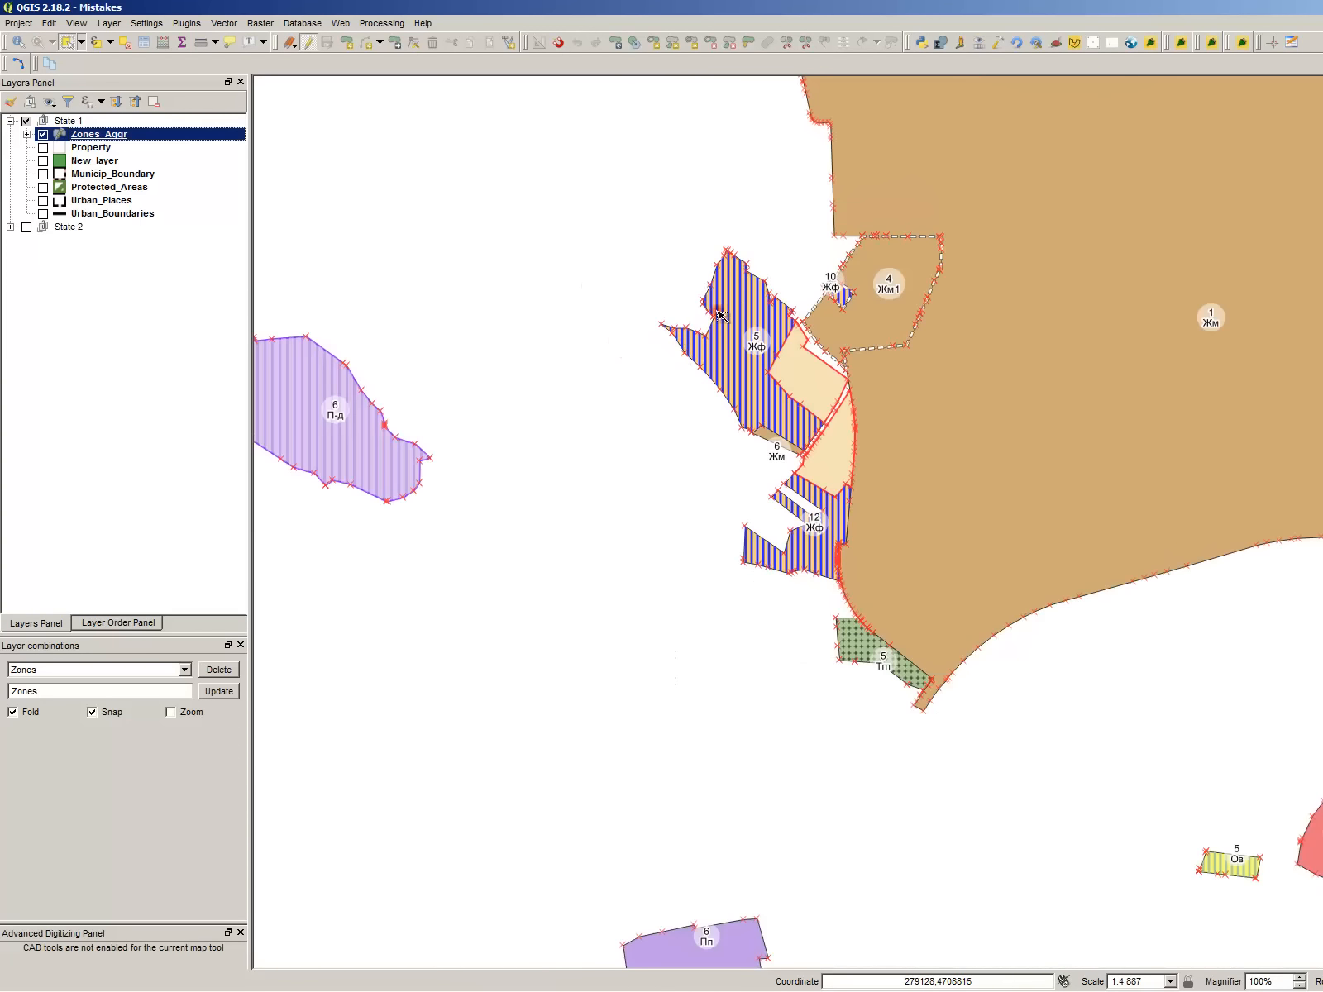
scroll(667, 412, "down", 1)
scroll(728, 234, "up", 1)
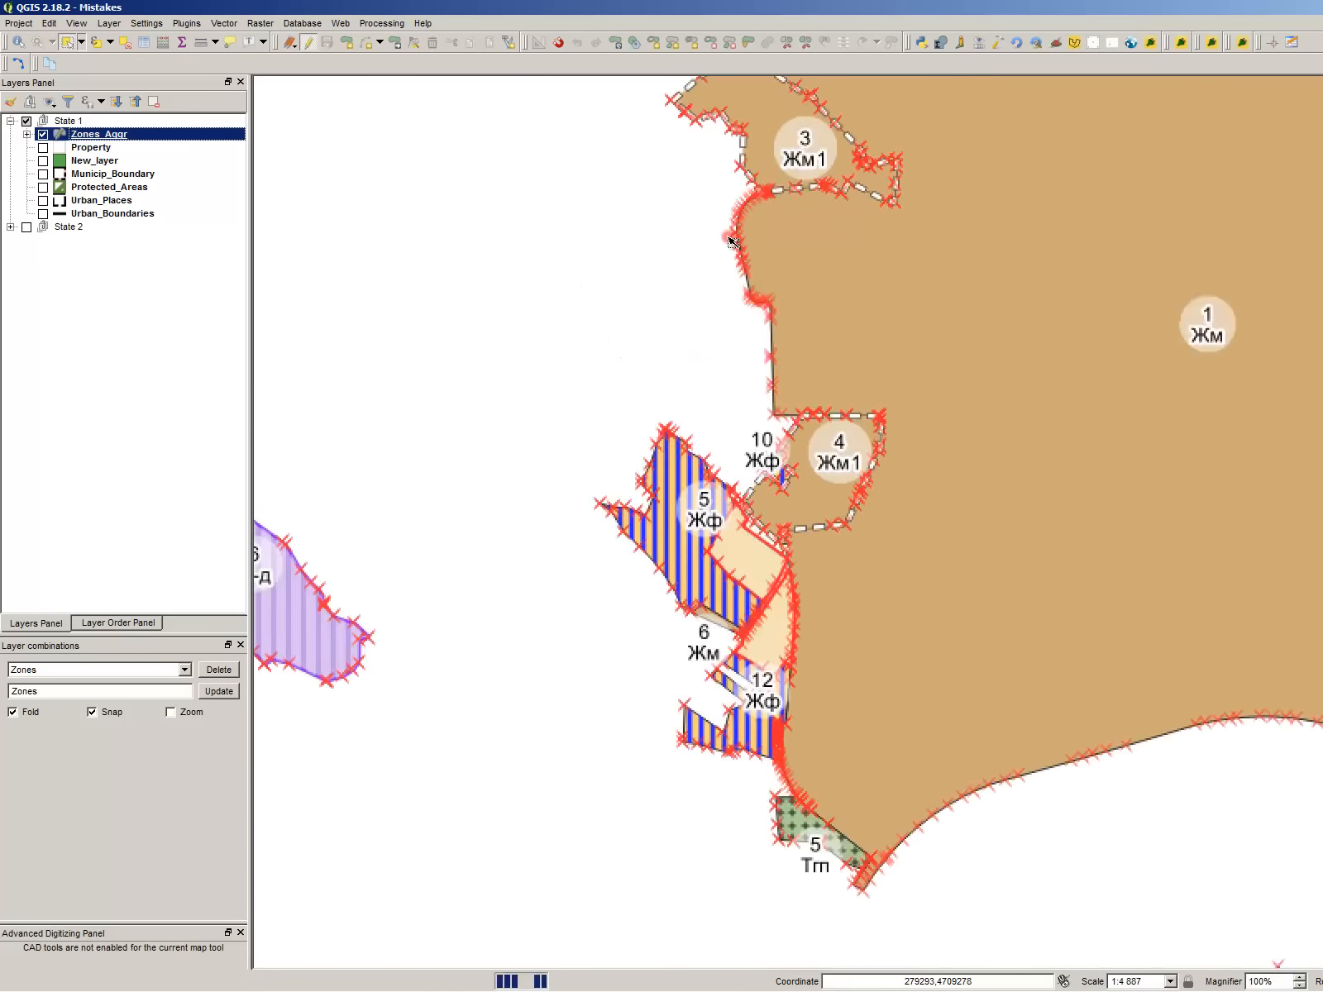
key("ctrl+period")
left_click(522, 332)
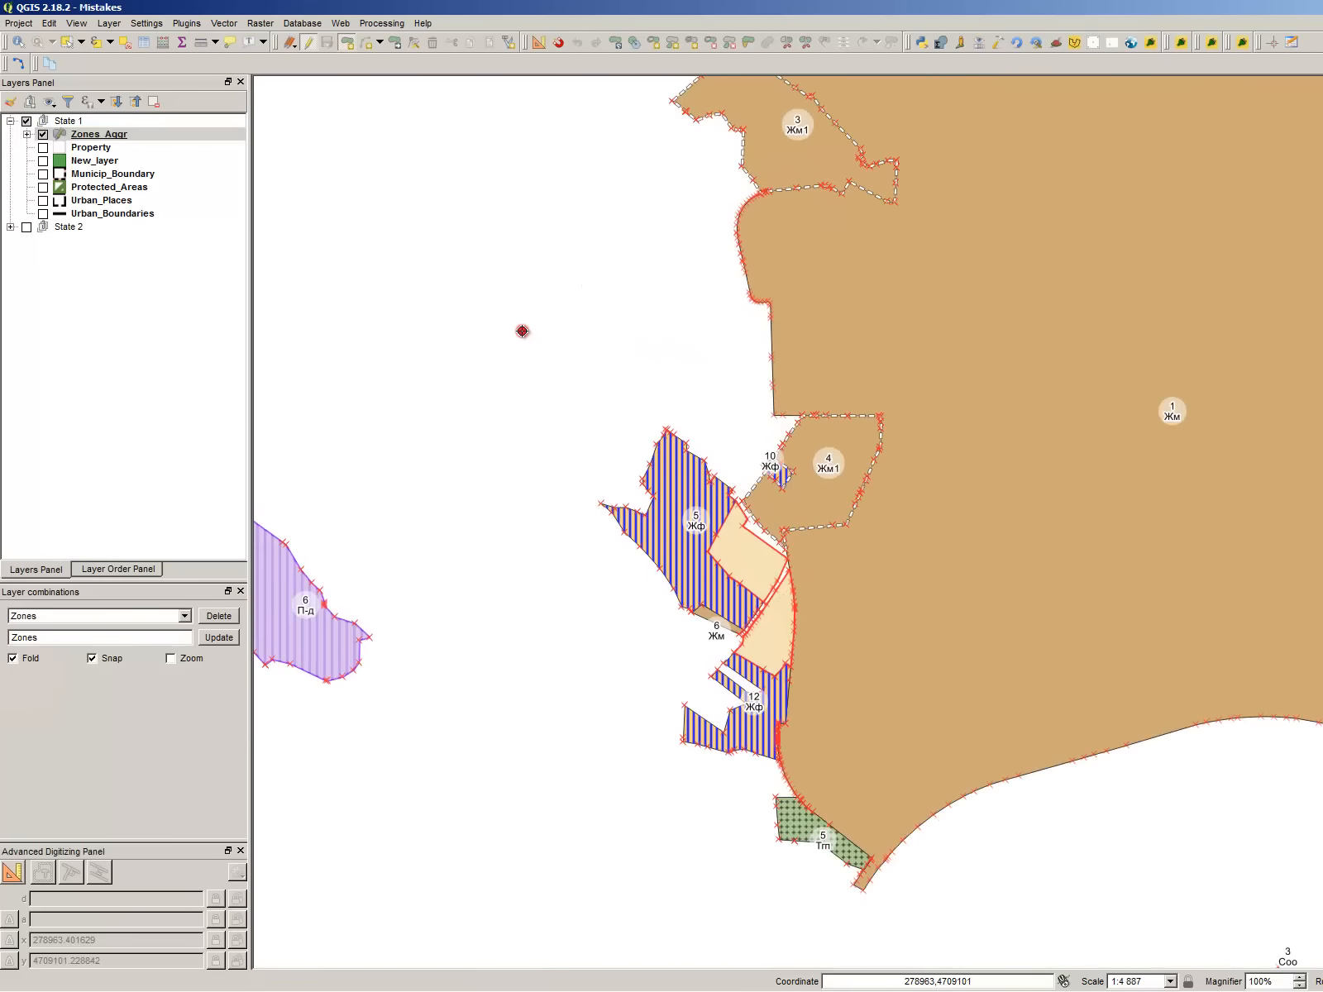
left_click(537, 553)
left_click(627, 577)
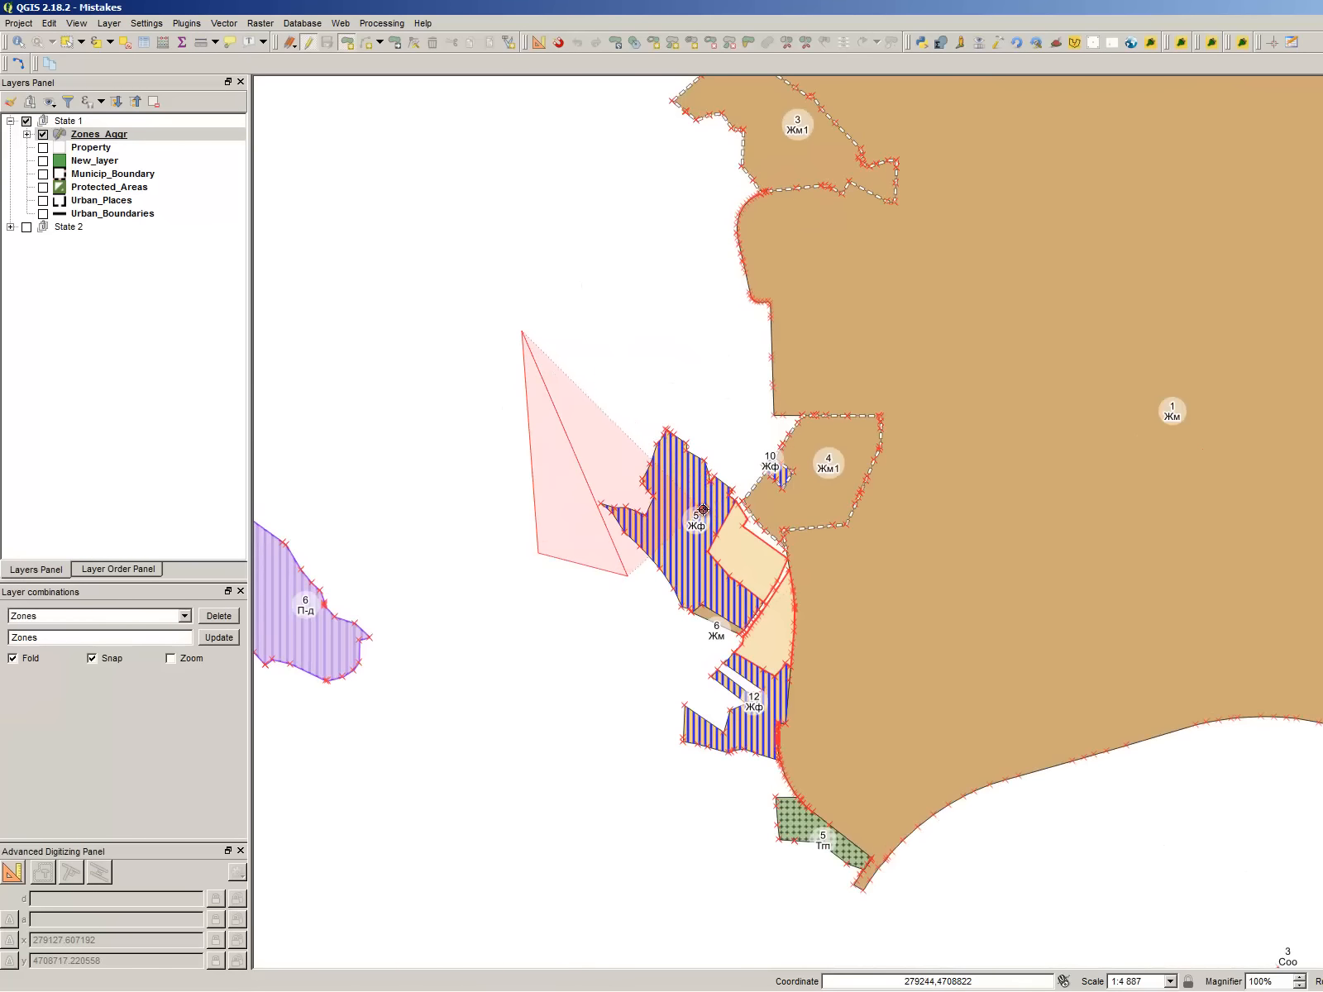
scroll(715, 499, "up", 1)
left_click(910, 500)
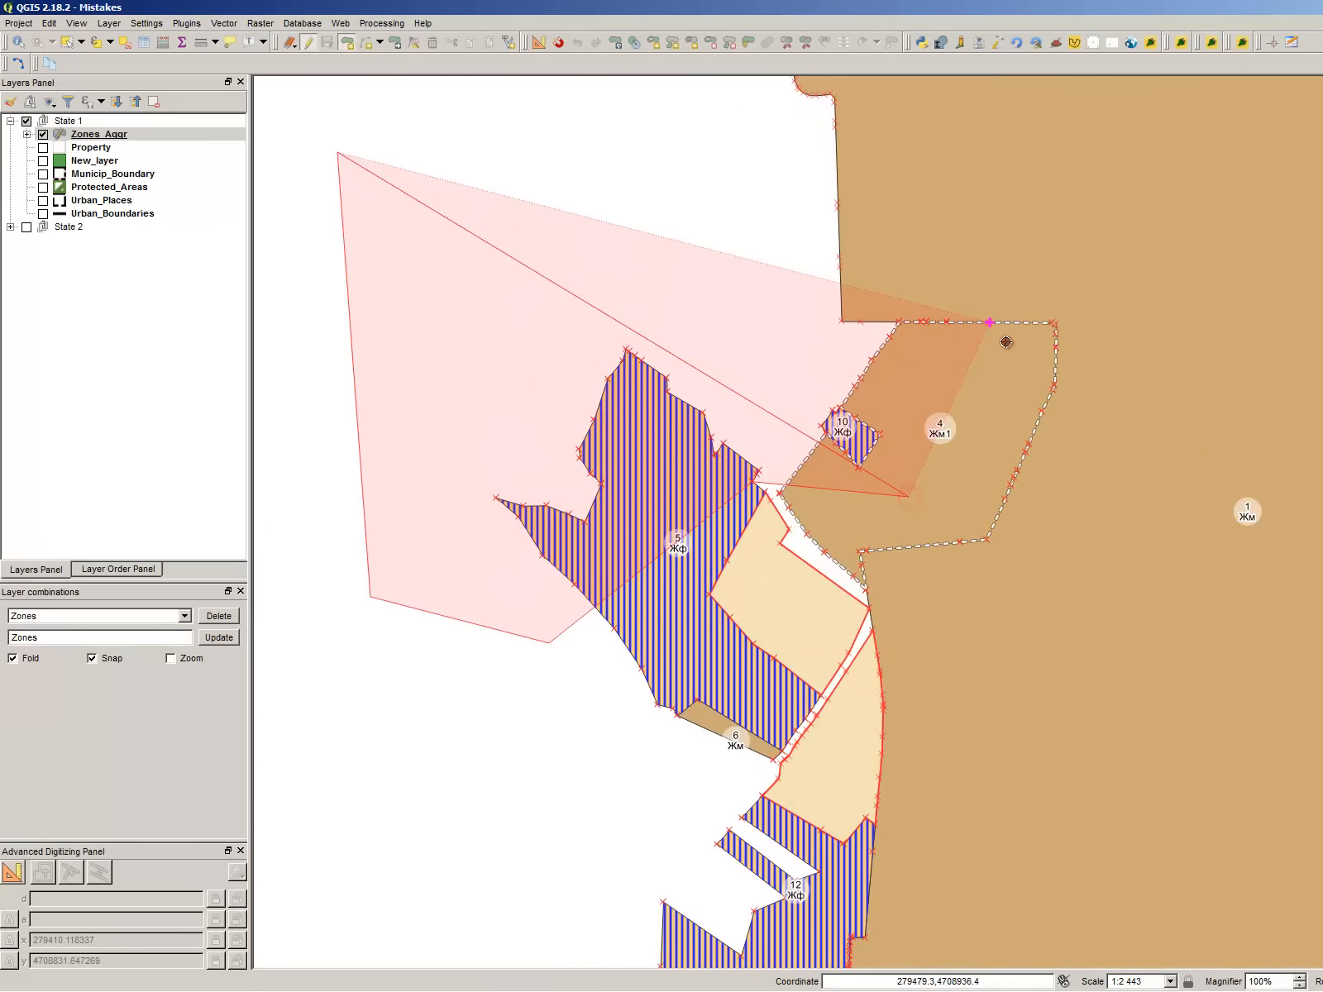
left_click(1019, 265)
scroll(994, 239, "down", 1)
left_click(984, 220)
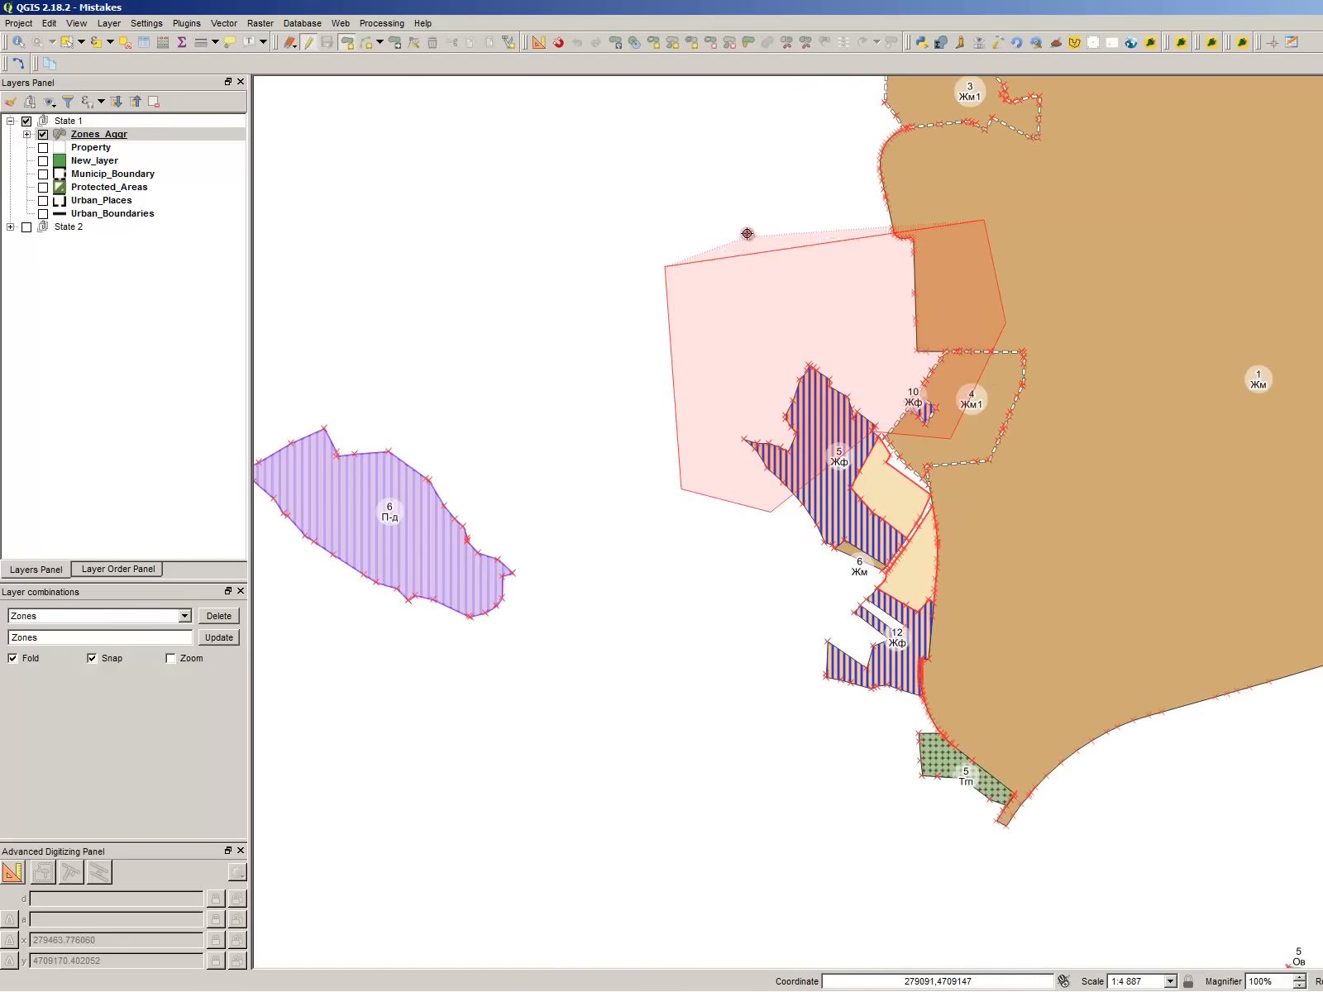
left_click(748, 228)
left_click(661, 231)
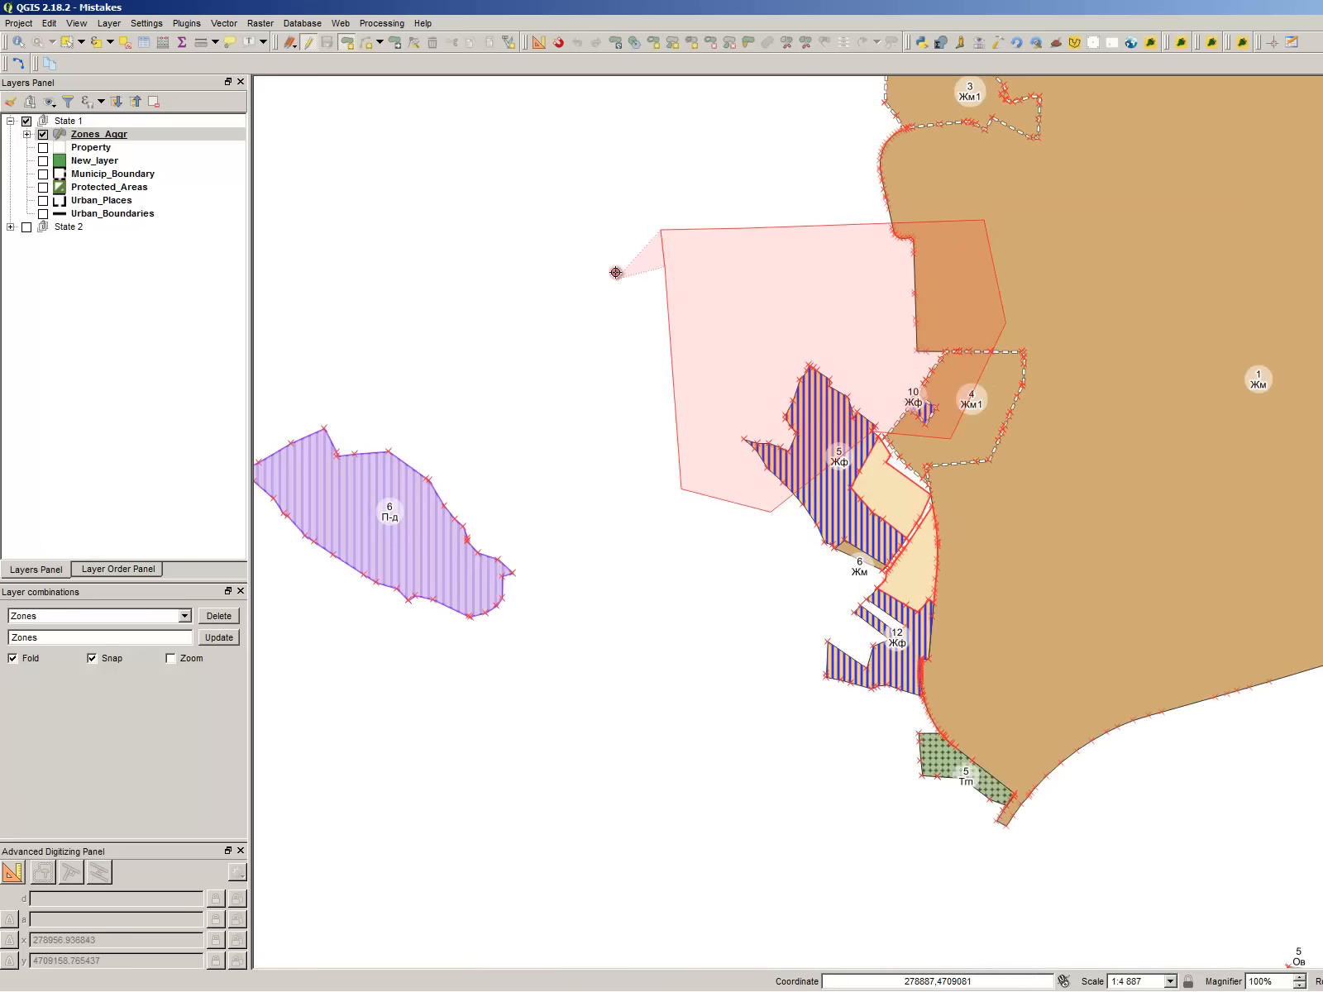
right_click(781, 285)
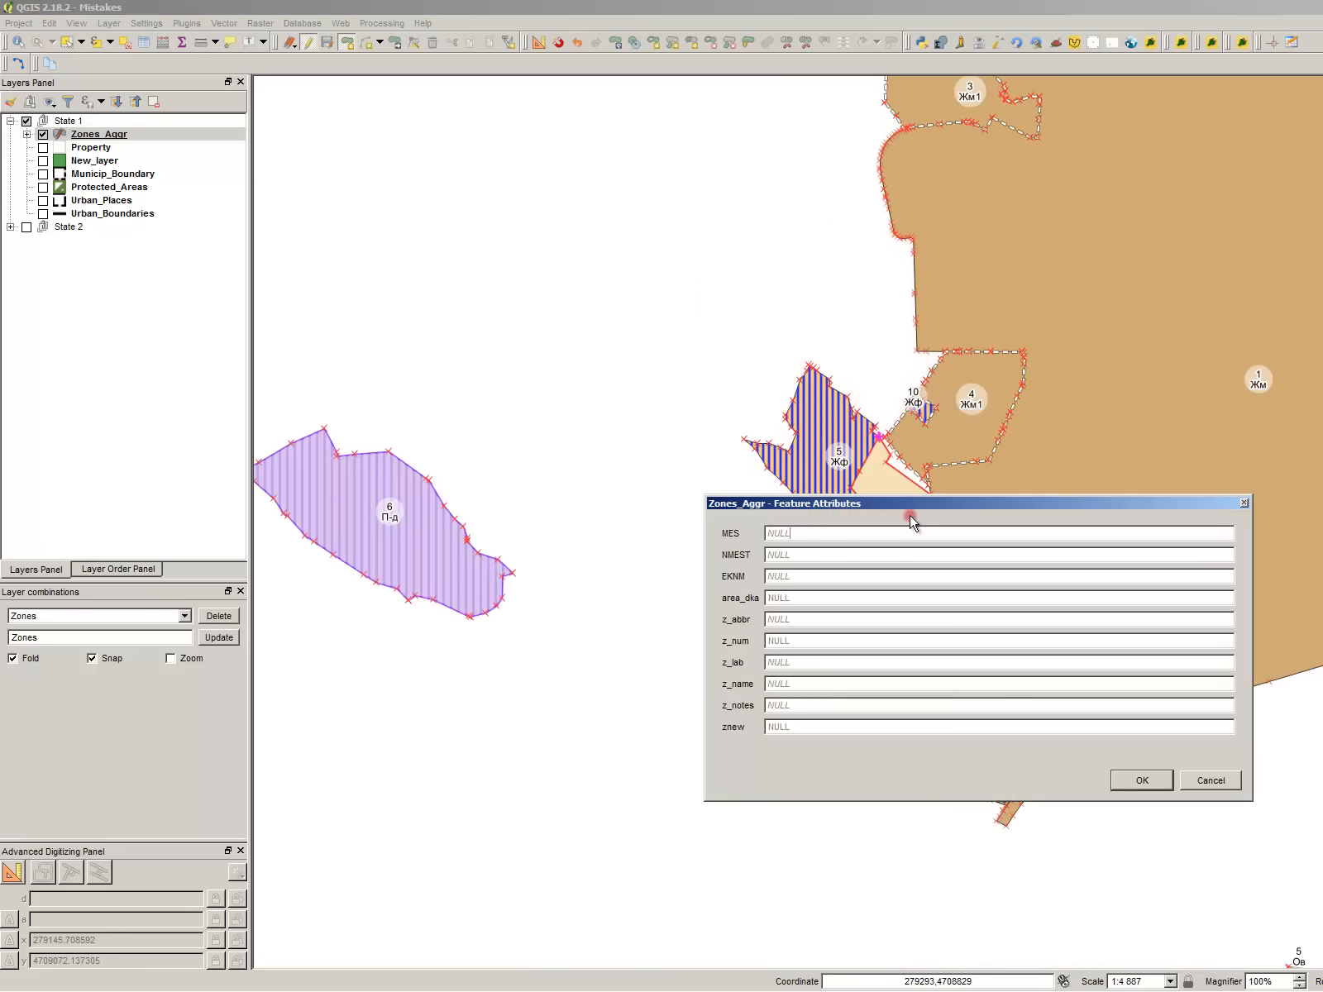
left_click(1141, 781)
- Select the new polygon beside zone 5 Жф and open the Zones_Aggr attribute table
key("s")
left_click(756, 254)
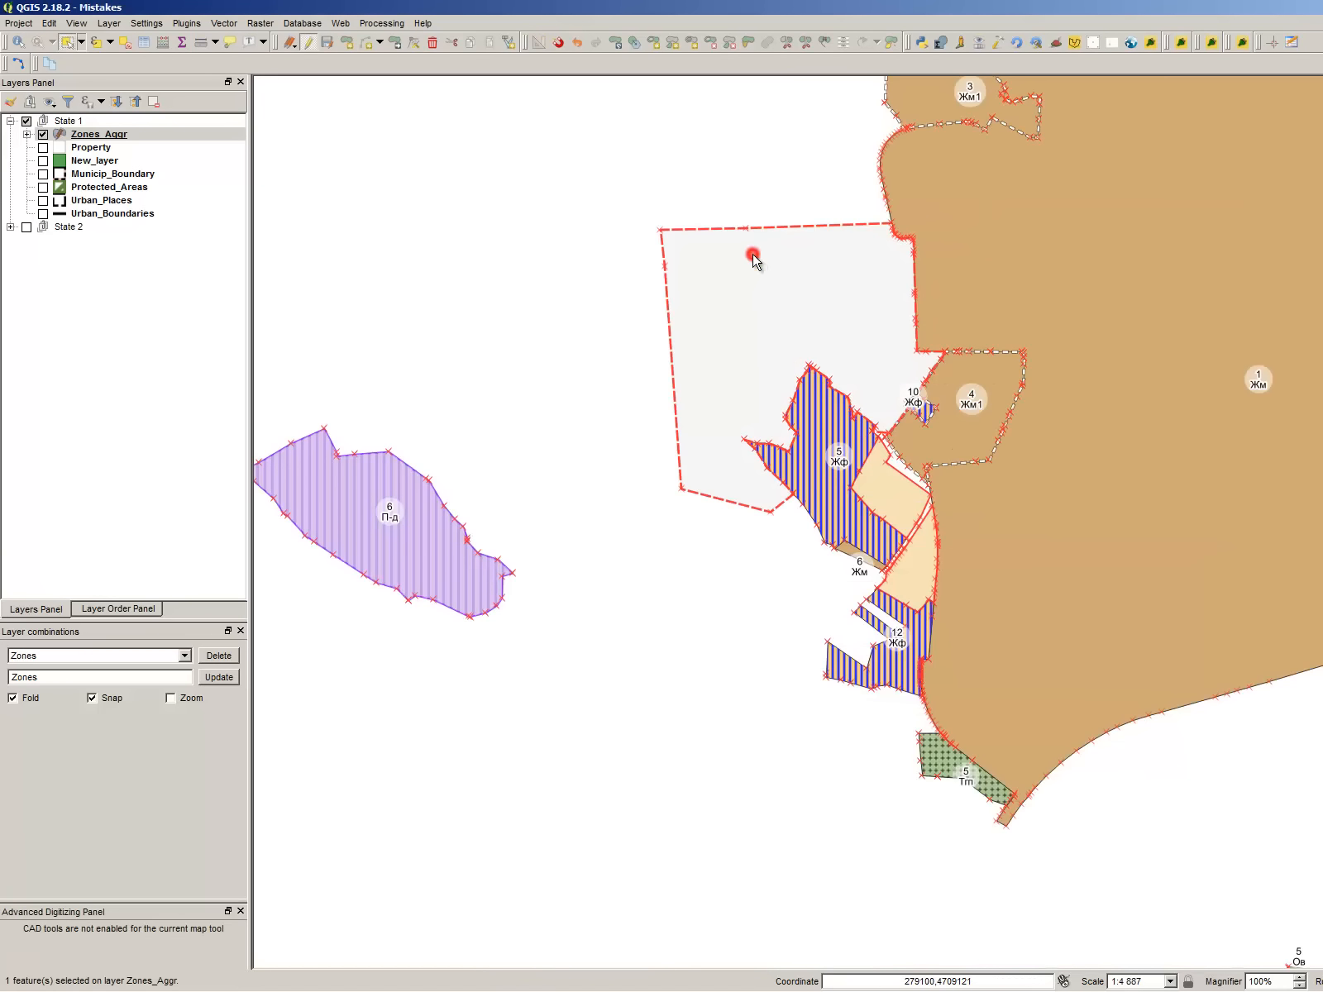
key("F6")
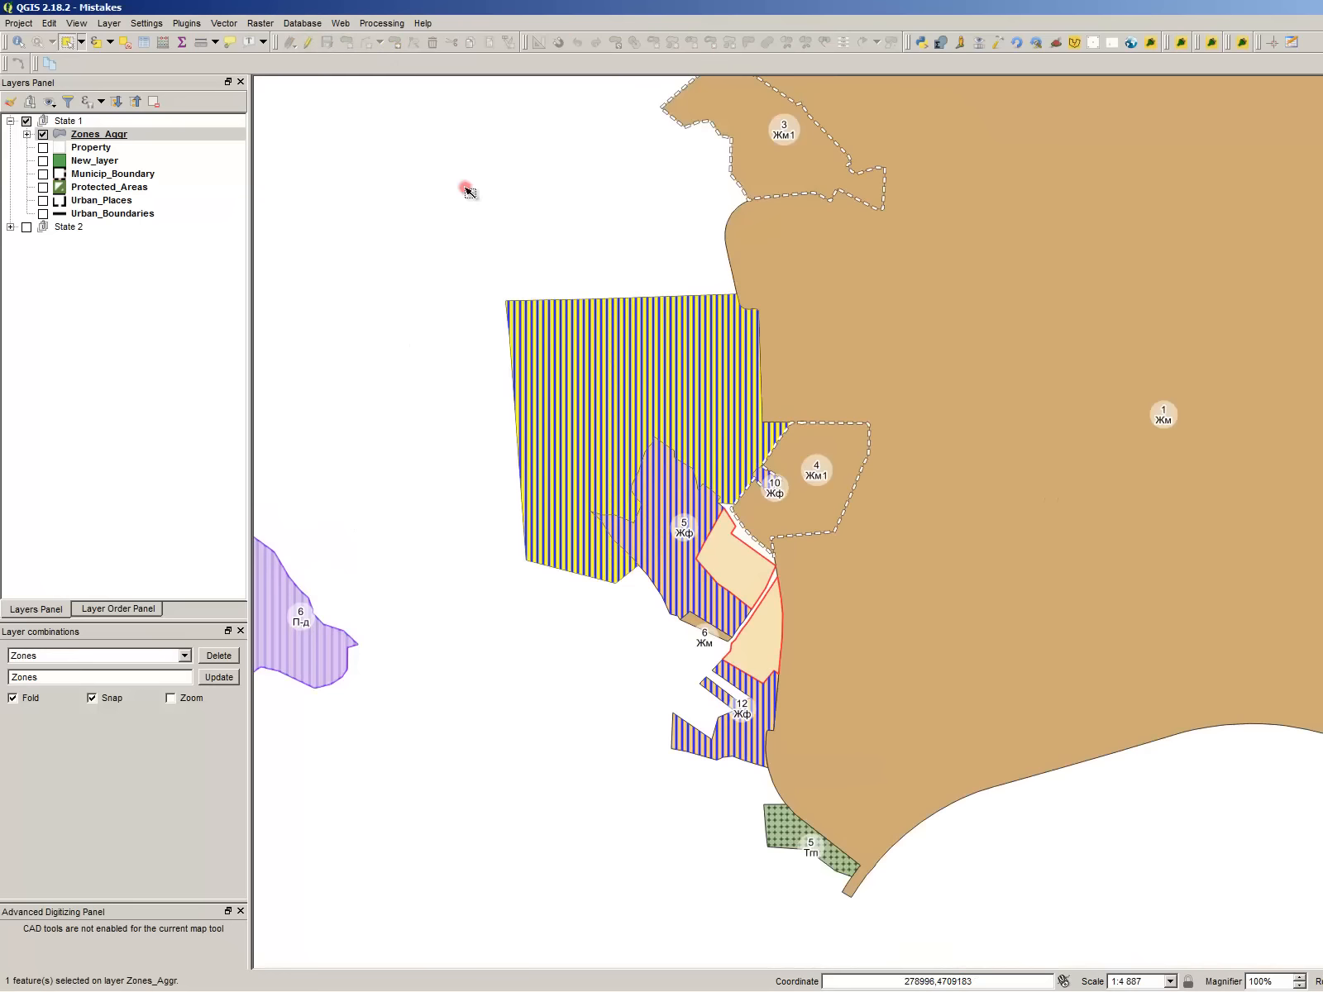
- Put Zones_Aggr in edit mode and move the new striped polygon to examine its edges along zones 1 and 4
left_click(301, 47)
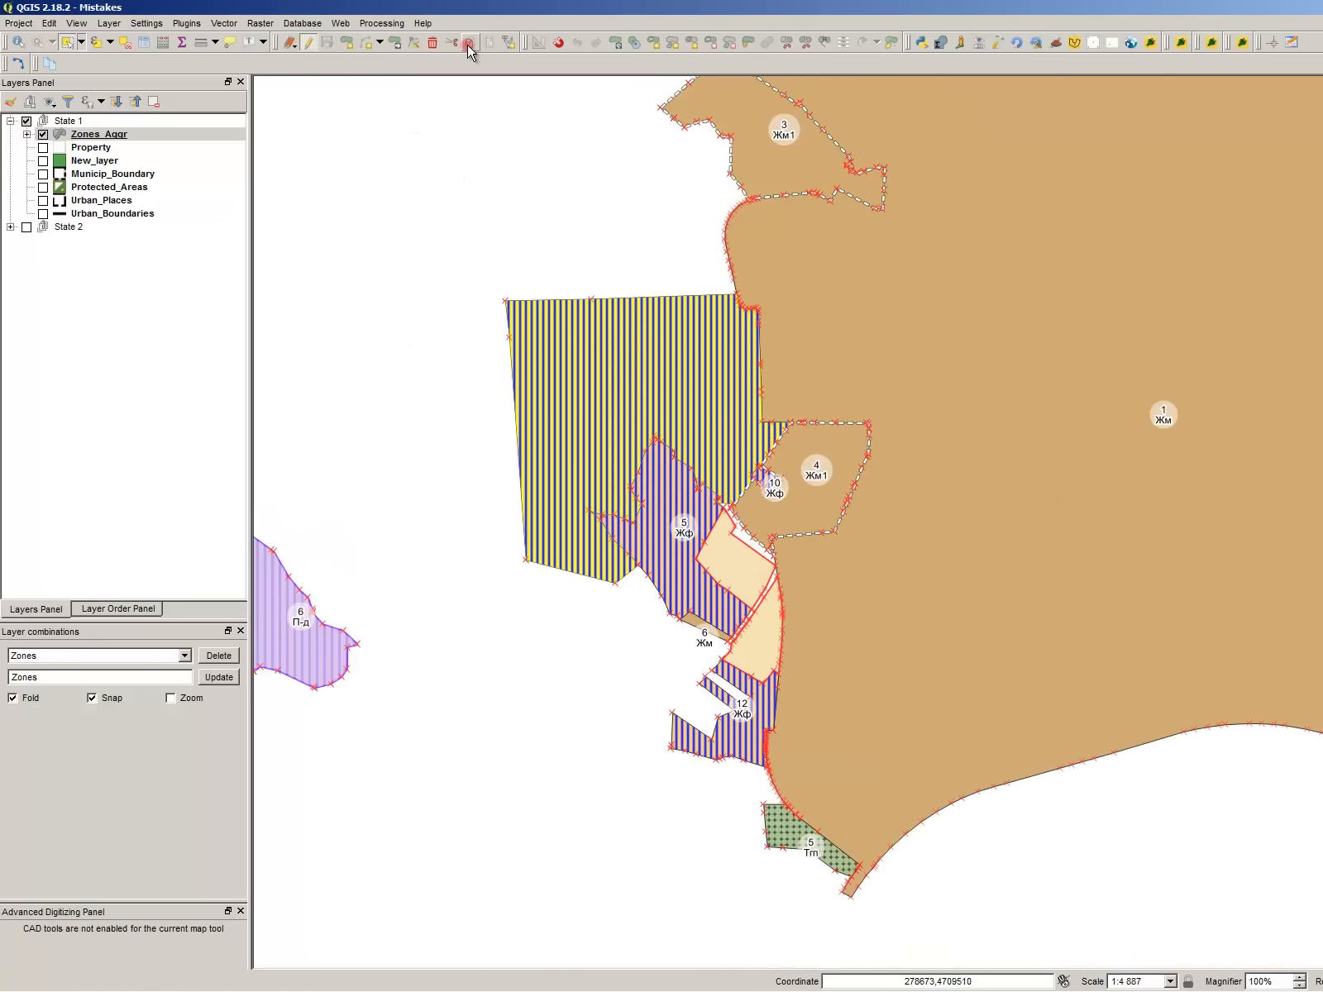
left_click(396, 42)
left_click_drag(560, 355, 617, 387)
scroll(800, 374, "up", 2)
left_click_drag(806, 369, 756, 427)
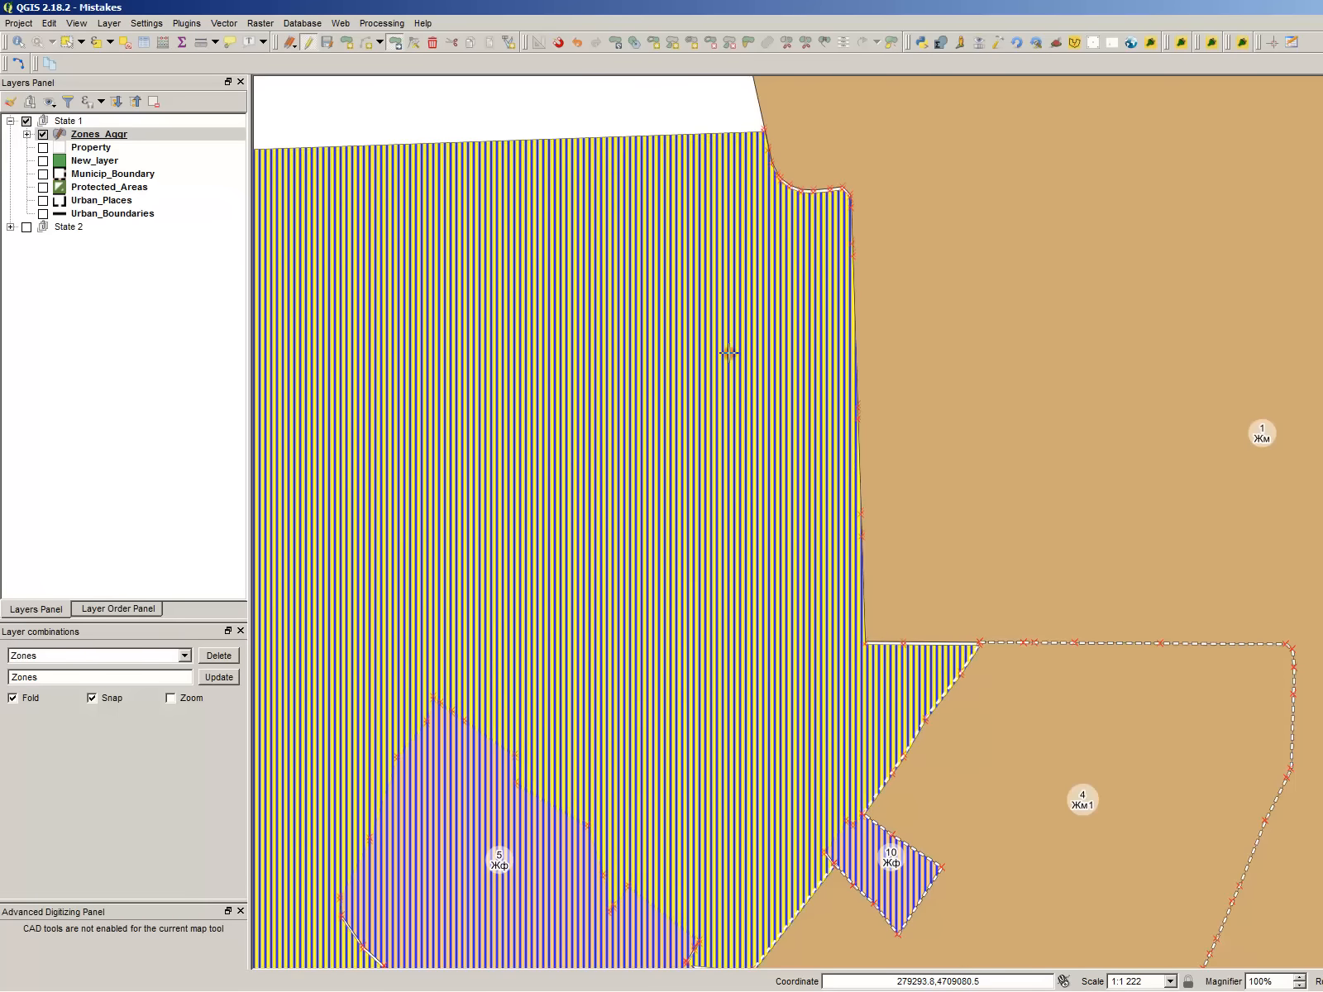
scroll(728, 353, "down", 2)
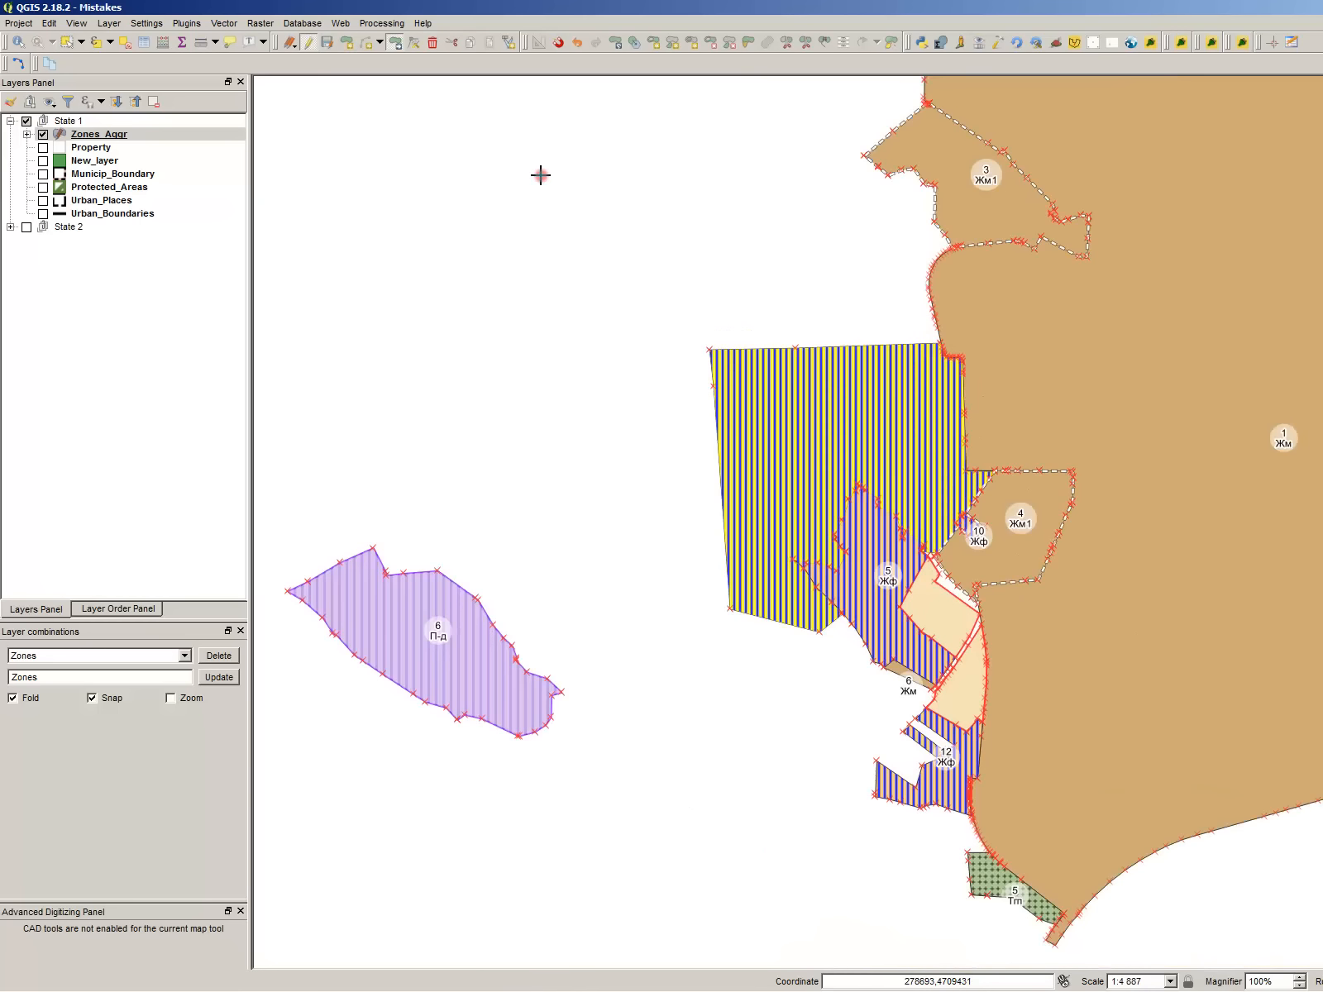
- Delete the new striped polygon beside zone 1 Жм, then stop editing Zones_Aggr and save the changes
left_click(741, 299)
left_click(798, 380)
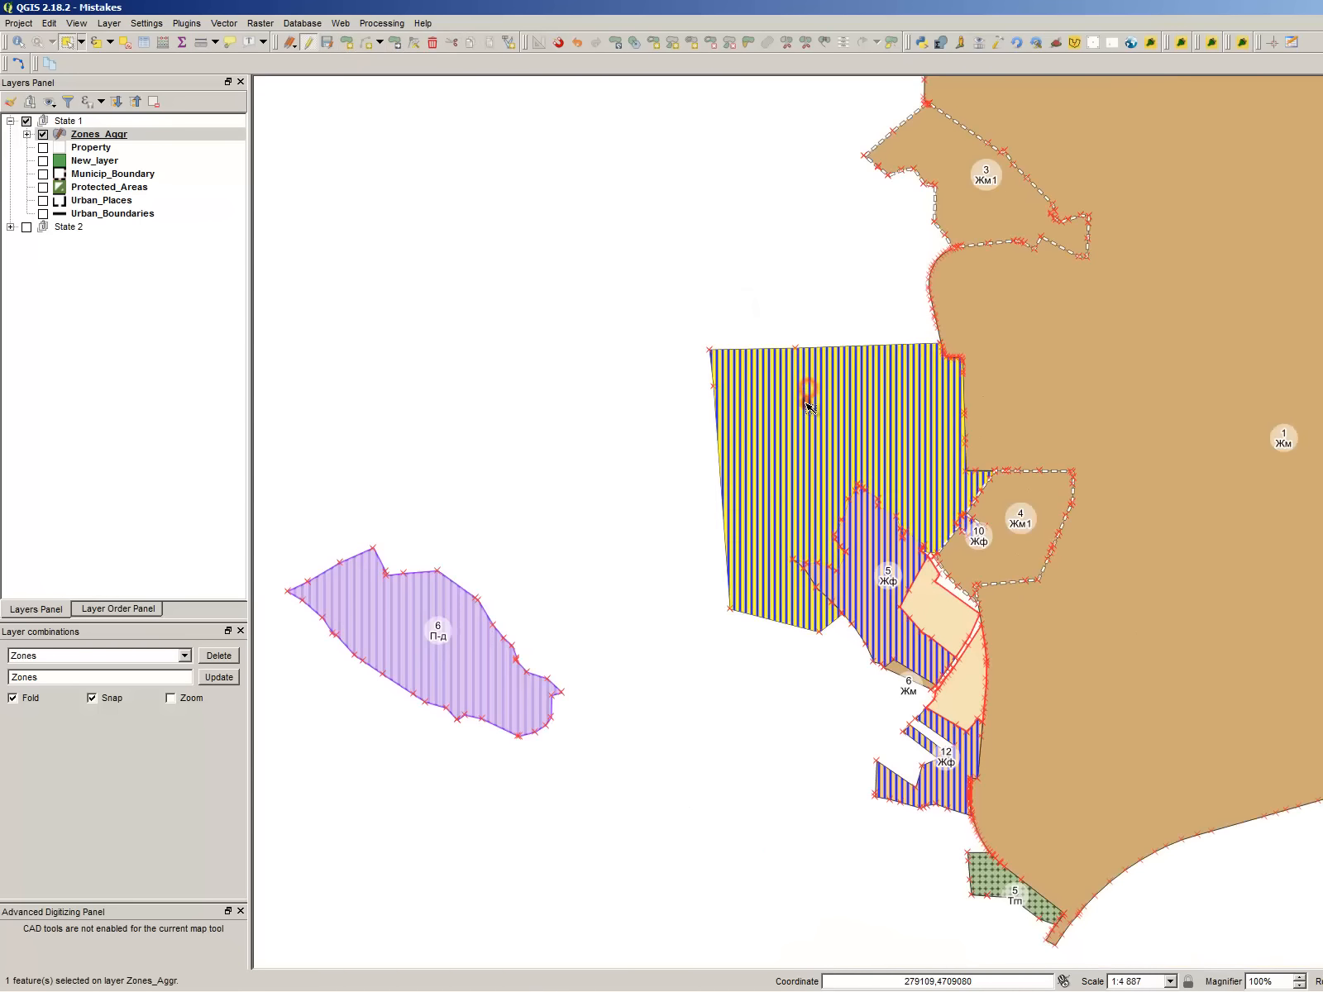
key("Delete")
left_click(315, 62)
left_click(305, 52)
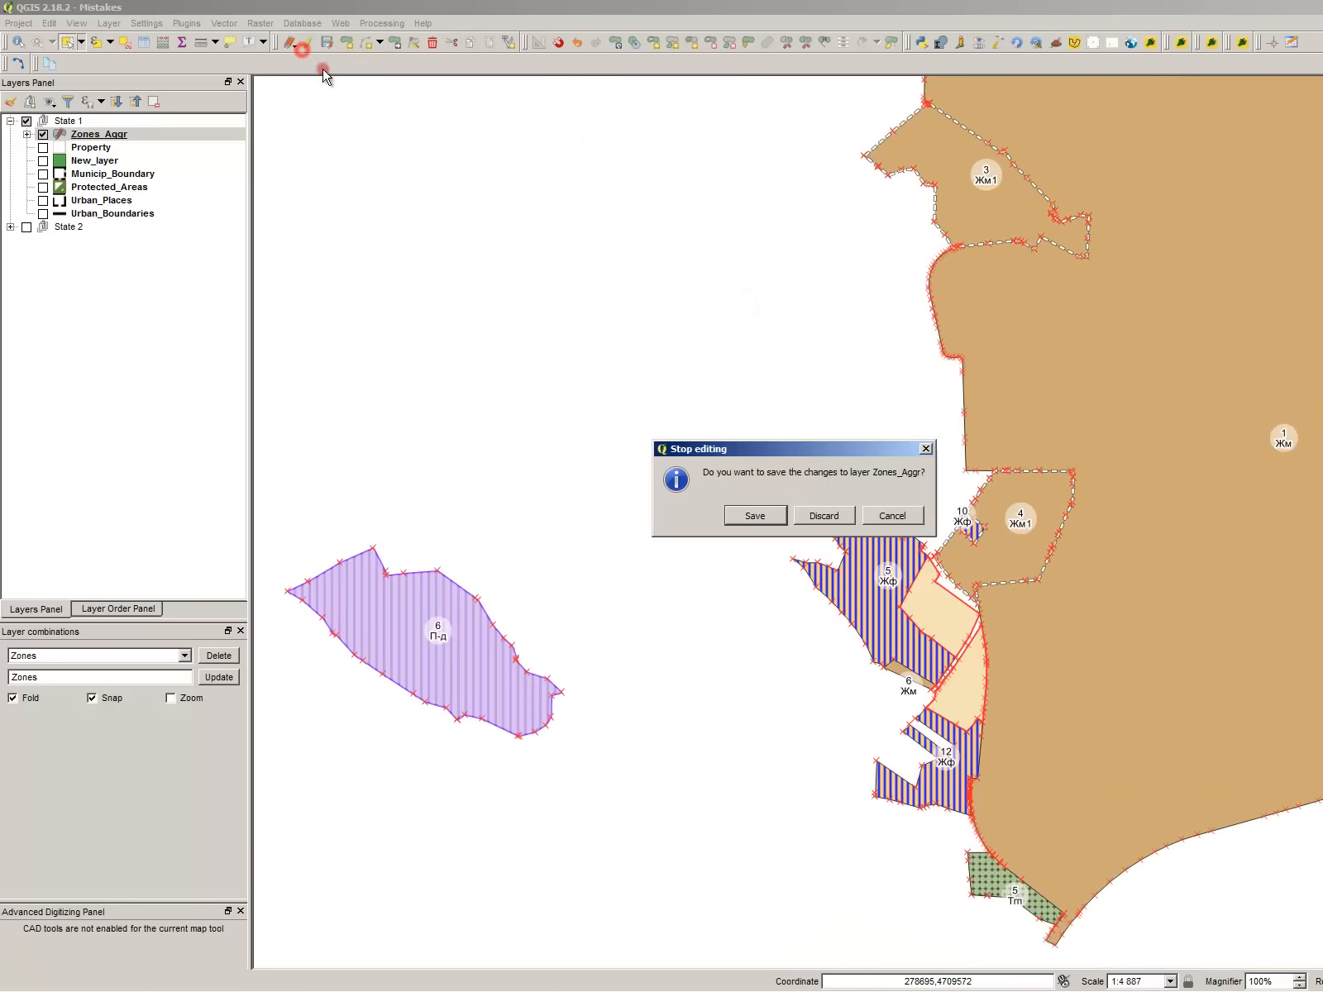
left_click(774, 514)
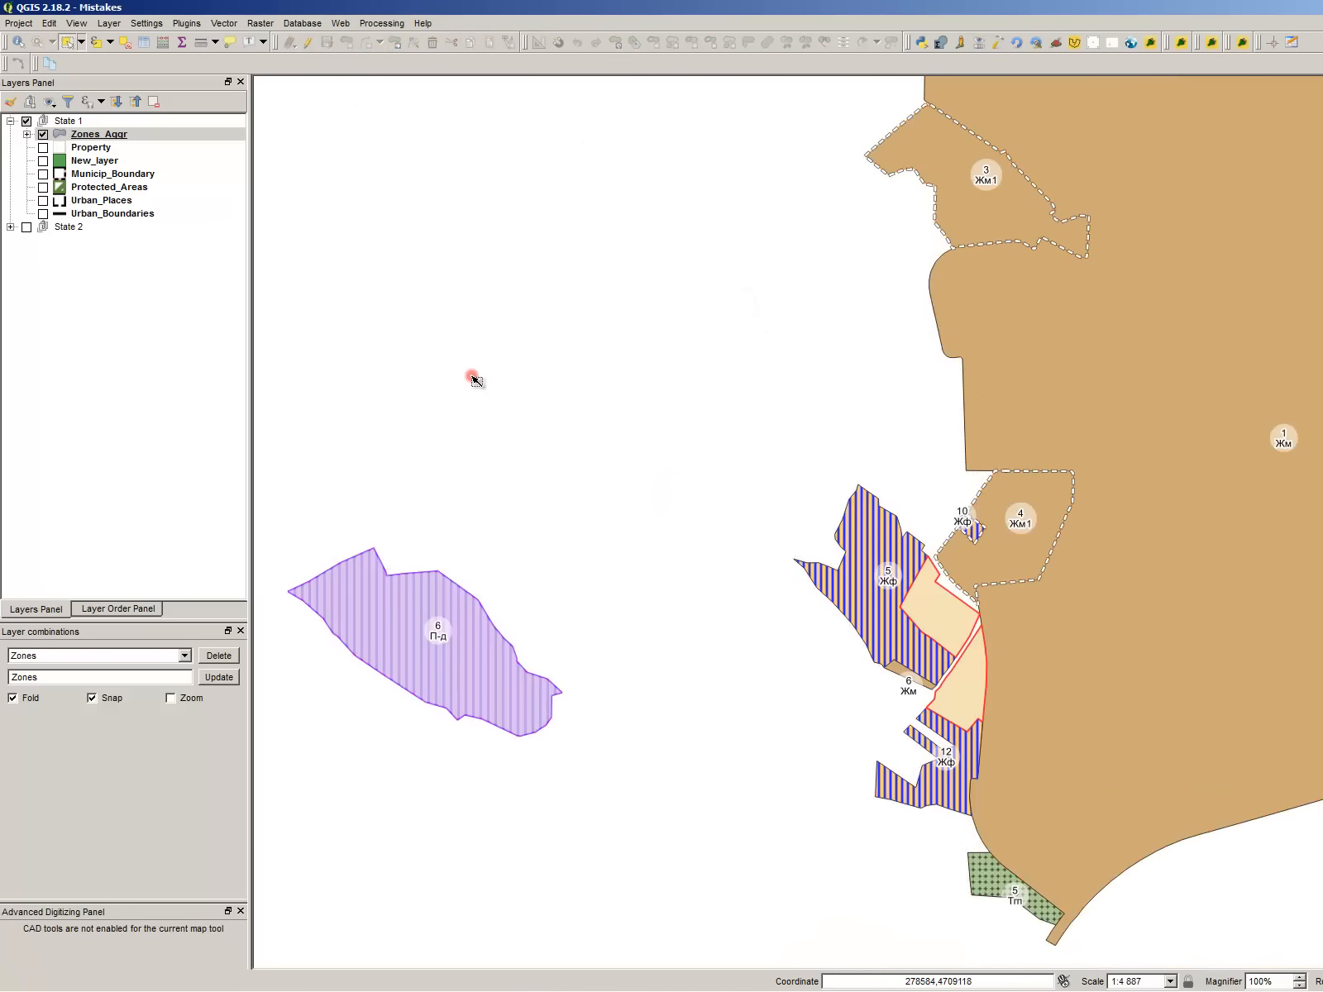
- Hide Zones_Aggr, show and expand the State 2 group, and hide its Zones_Aggr_BG layer
scroll(457, 355, "down", 2)
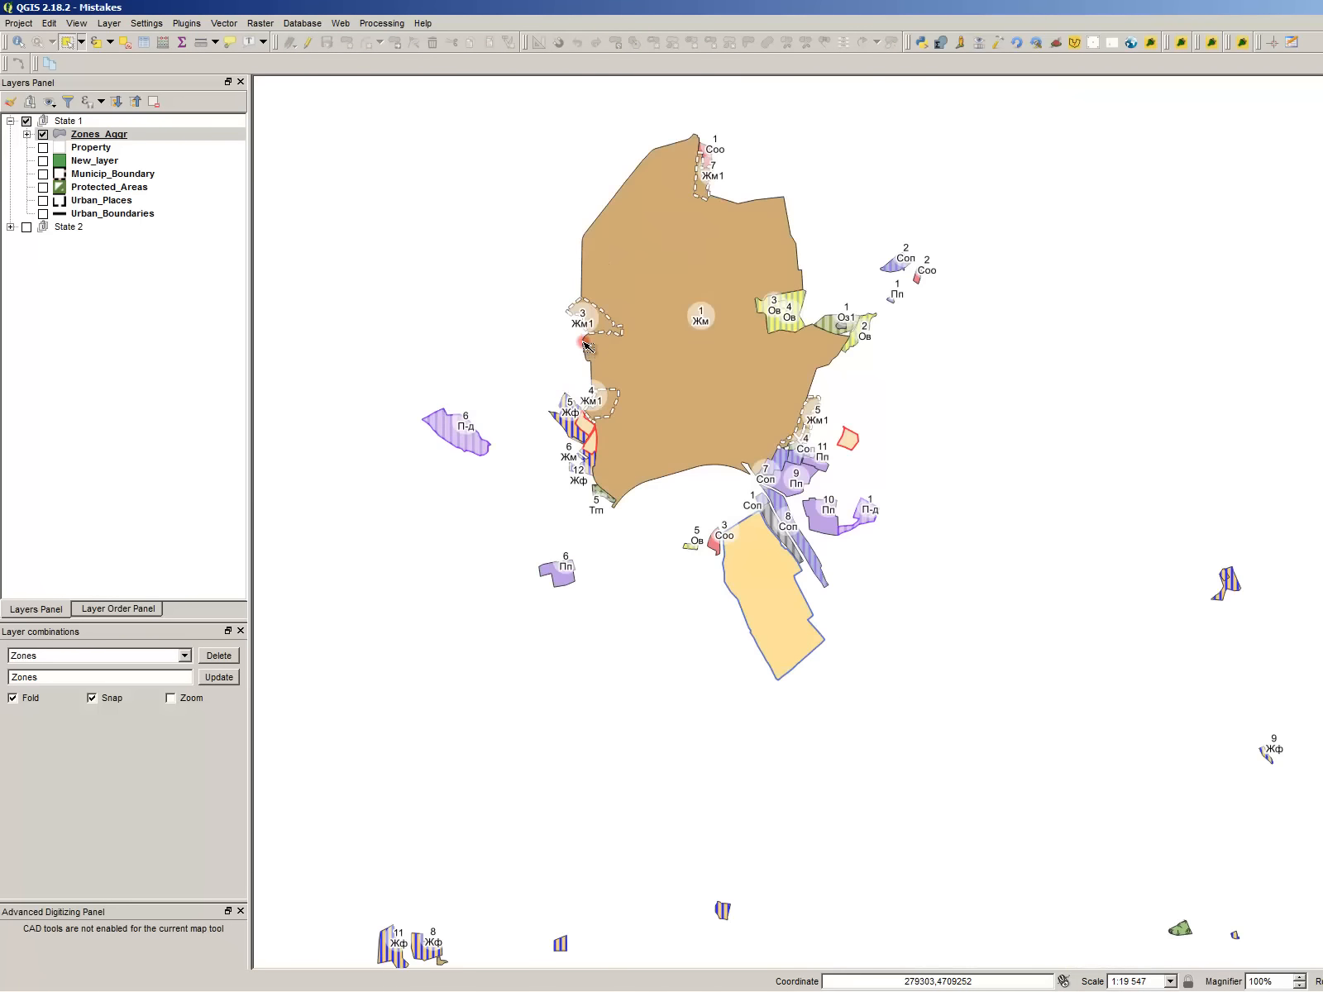
scroll(588, 342, "up", 2)
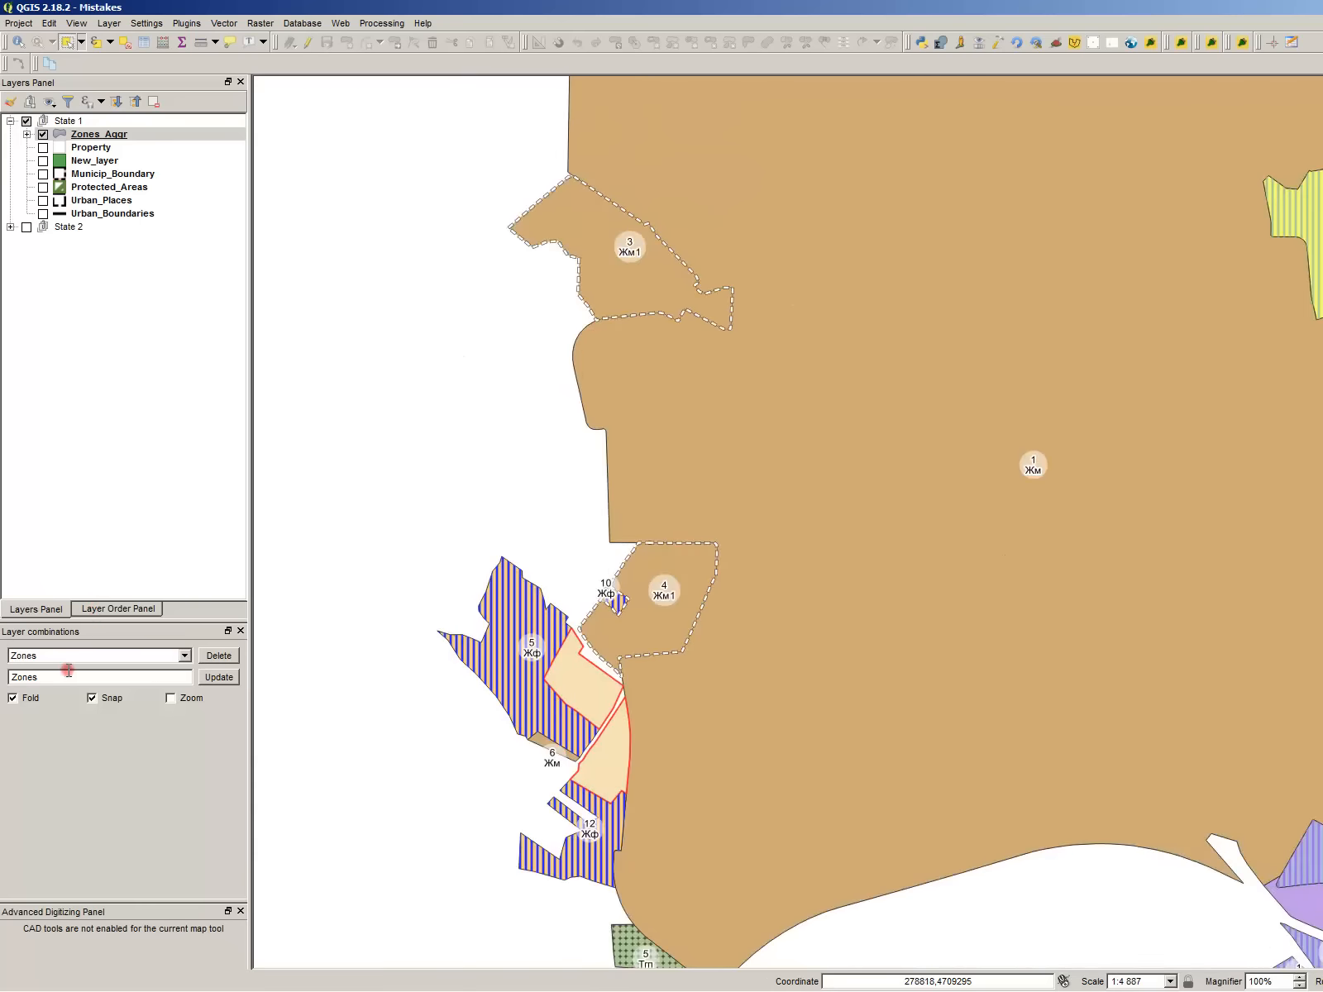
left_click(46, 136)
left_click(24, 232)
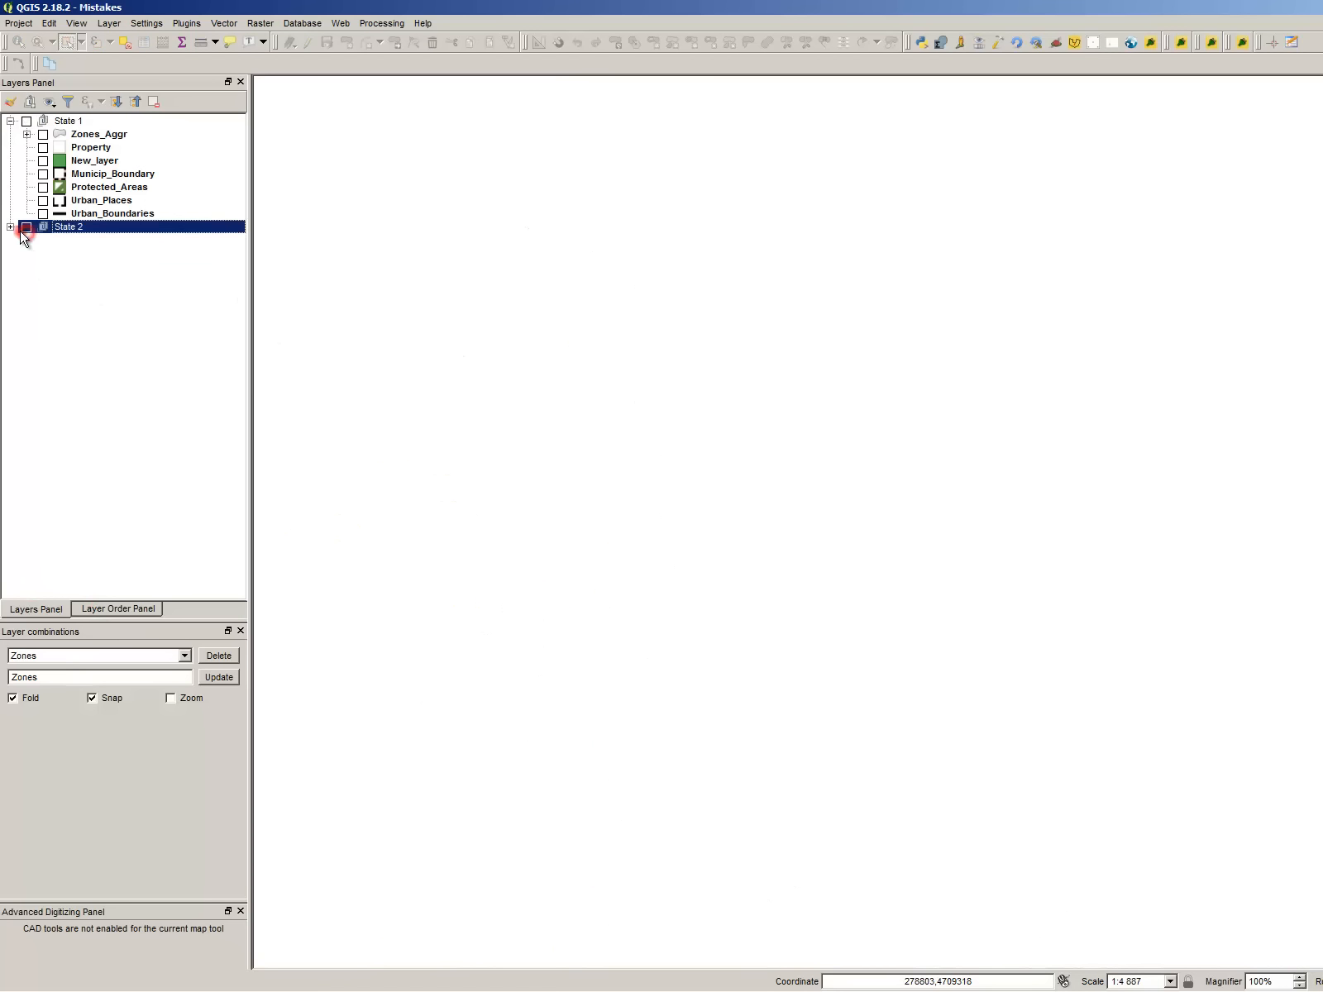
left_click(26, 227)
left_click(10, 227)
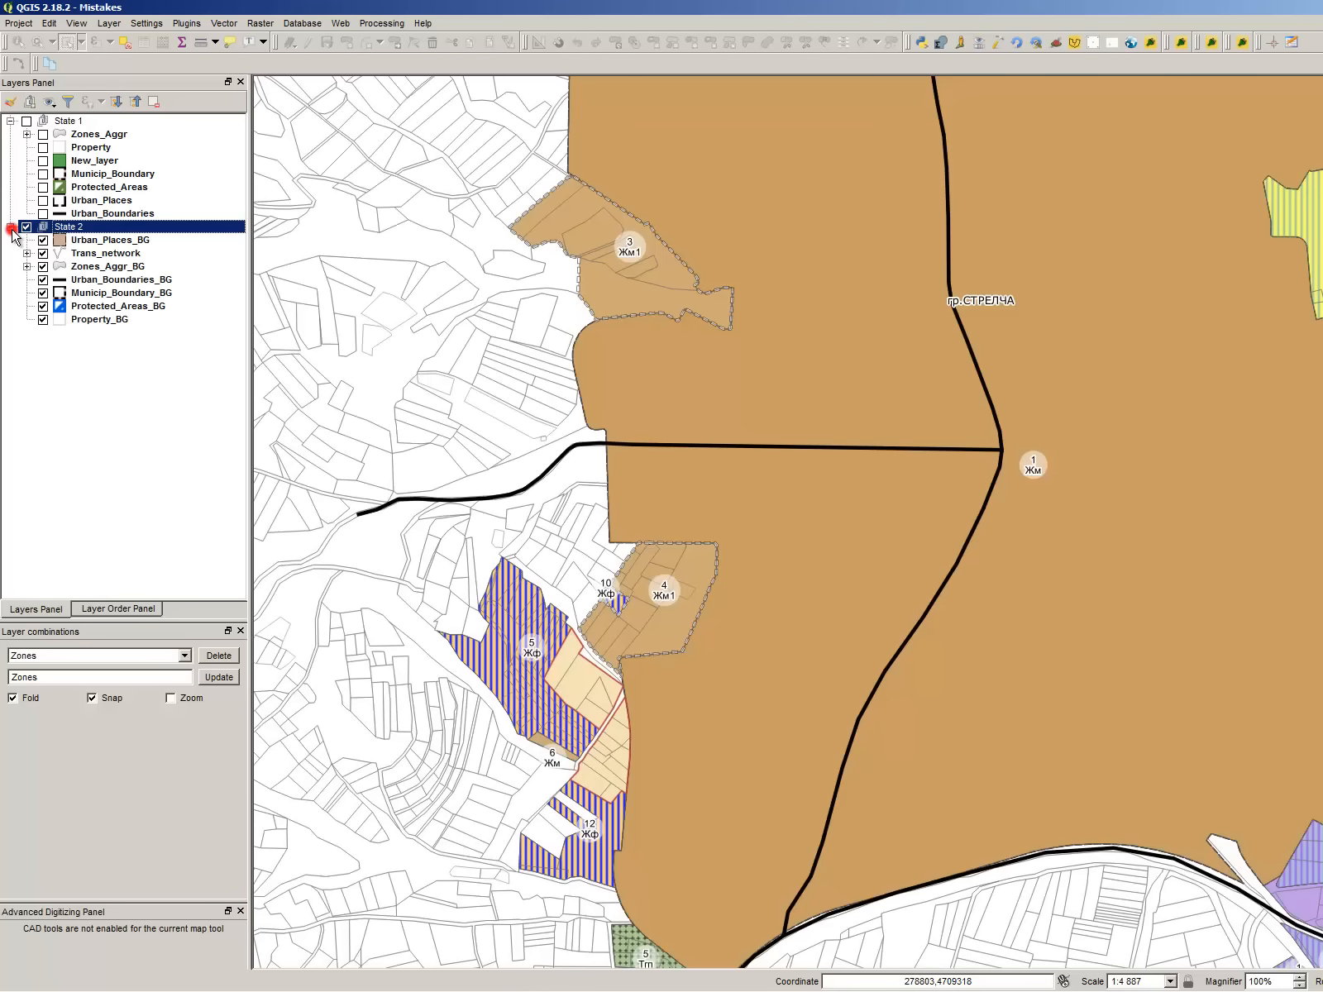
left_click(43, 267)
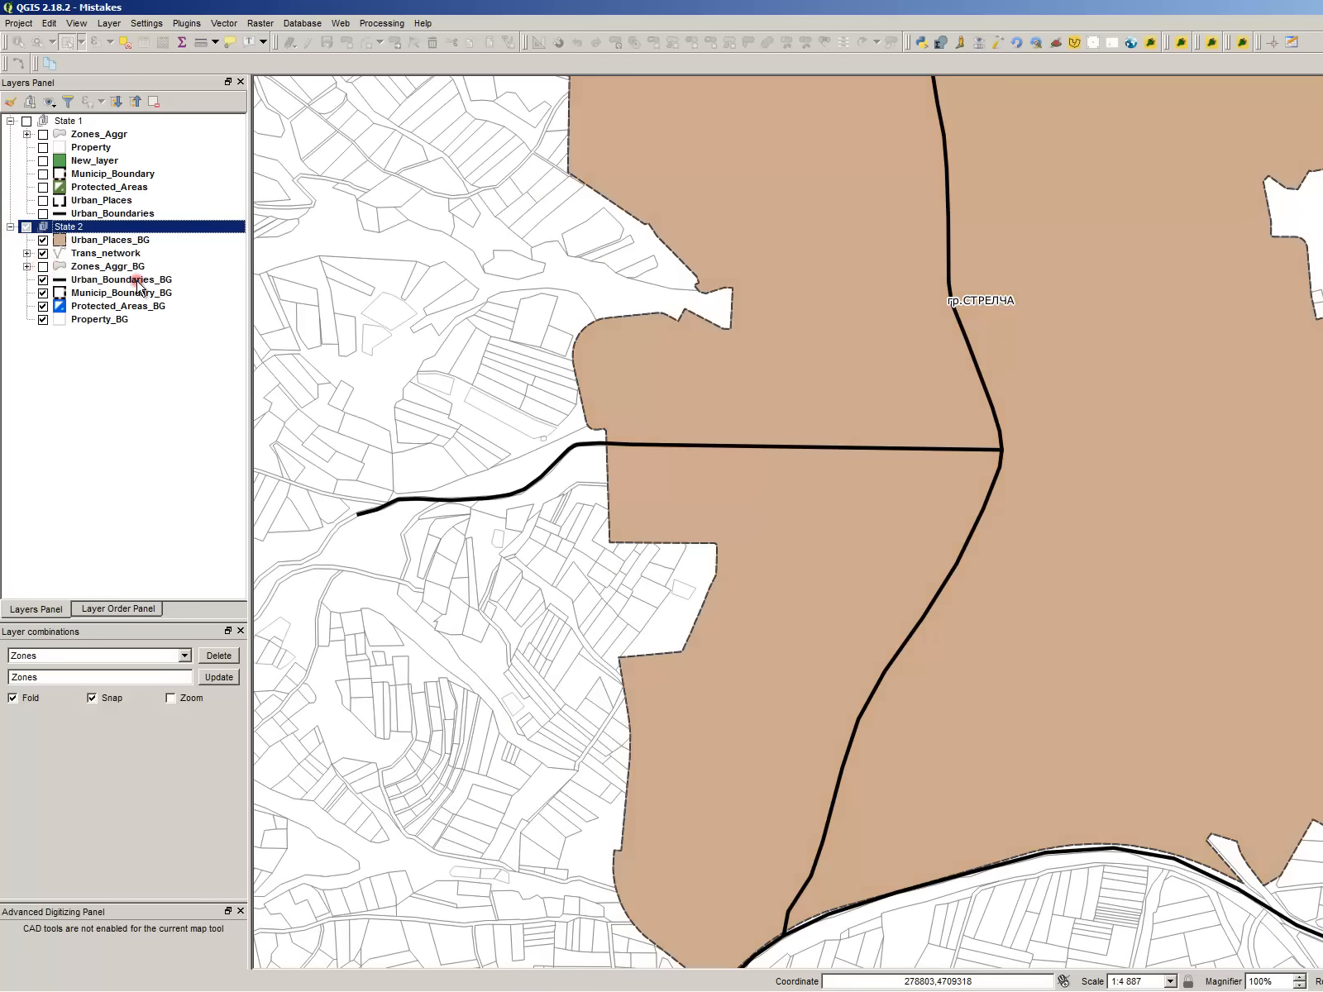
- Make Urban_Boundaries_BG the active layer and save the current layer visibility as a new combination named Communications
left_click(142, 284)
scroll(593, 412, "down", 1)
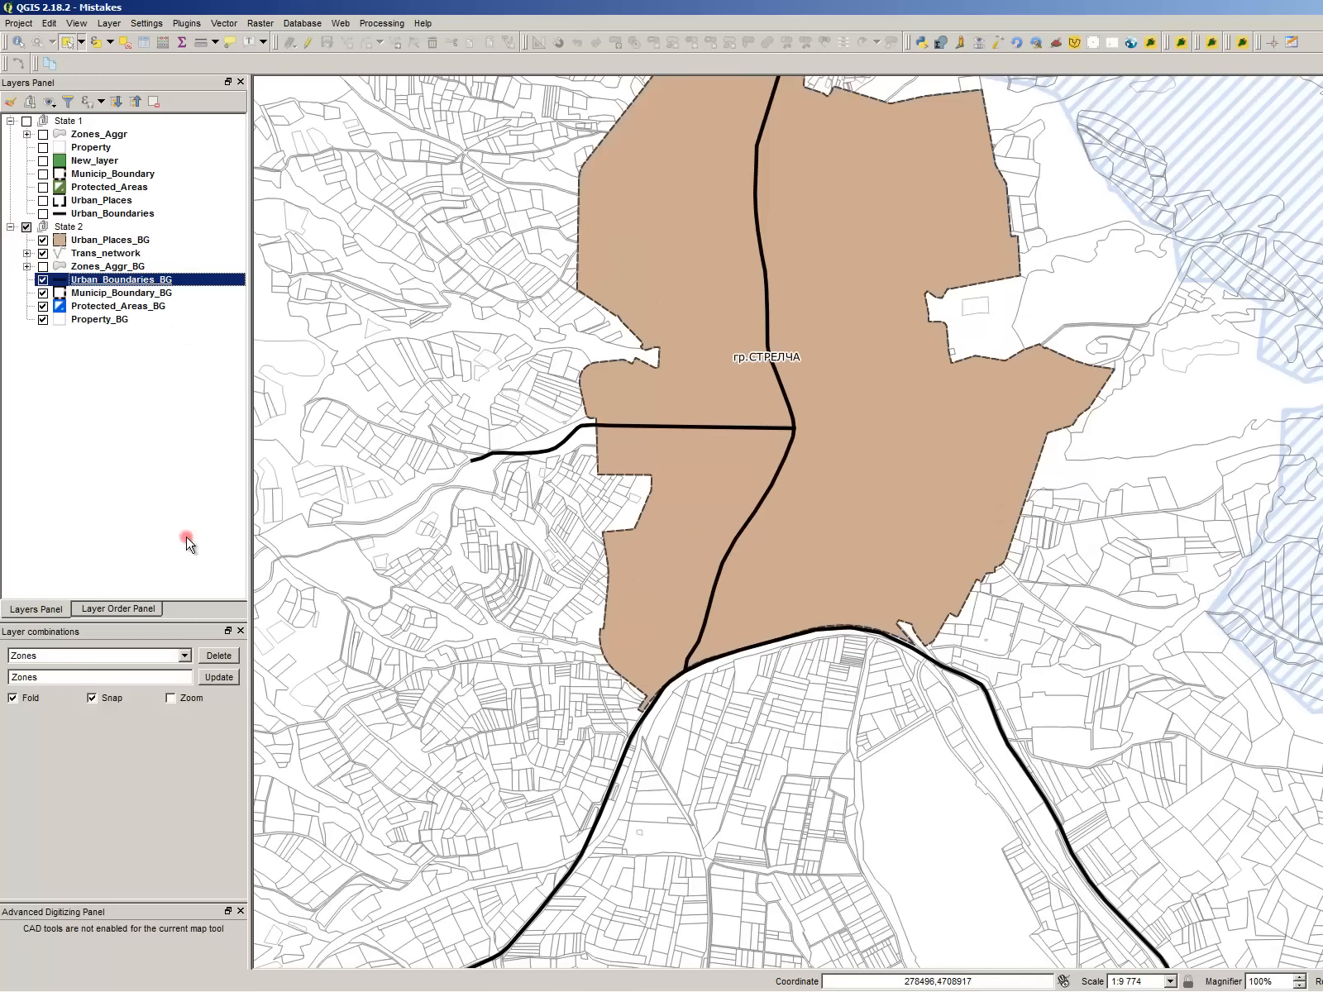
double_click(65, 677)
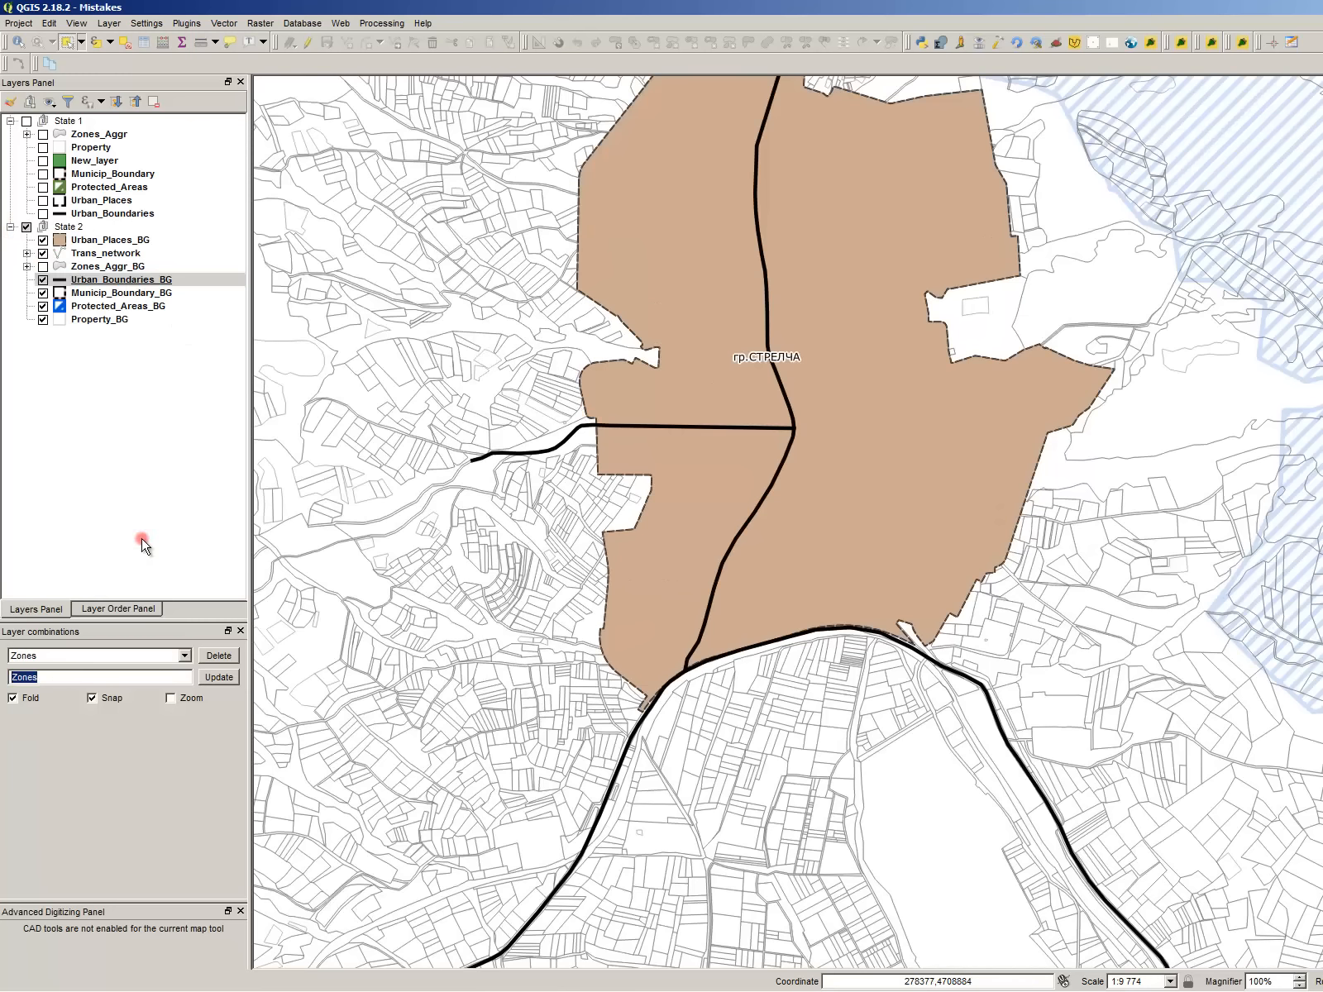
type("Цо")
type("mmunications")
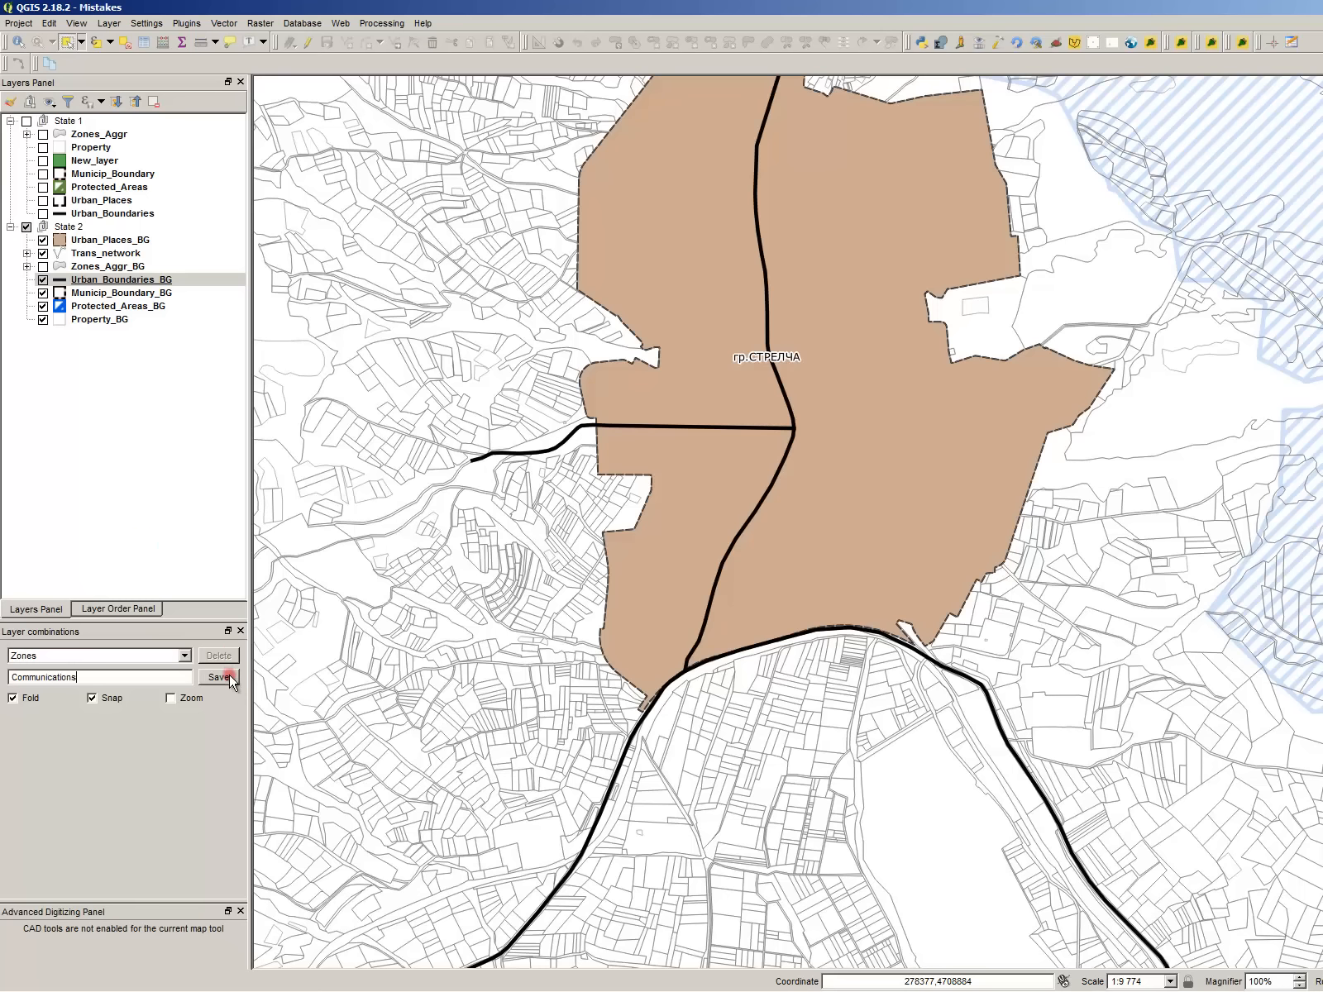
left_click(220, 678)
- Start editing Urban_Boundaries_BG and activate the Add Feature tool near the road west of гр.СТРЕЛЧА
left_click(660, 504)
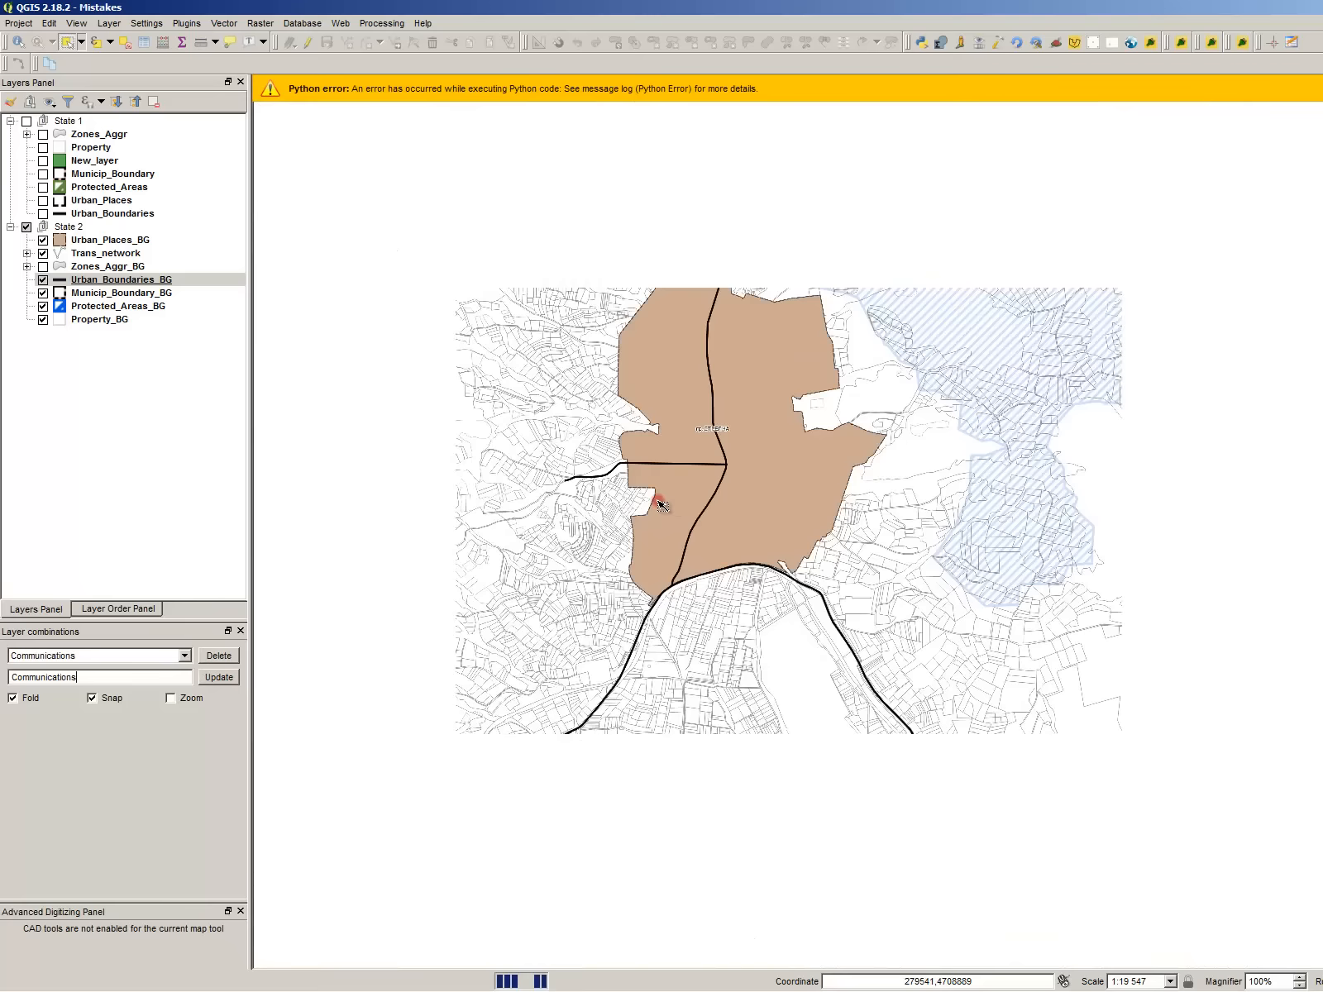
scroll(660, 504, "down", 1)
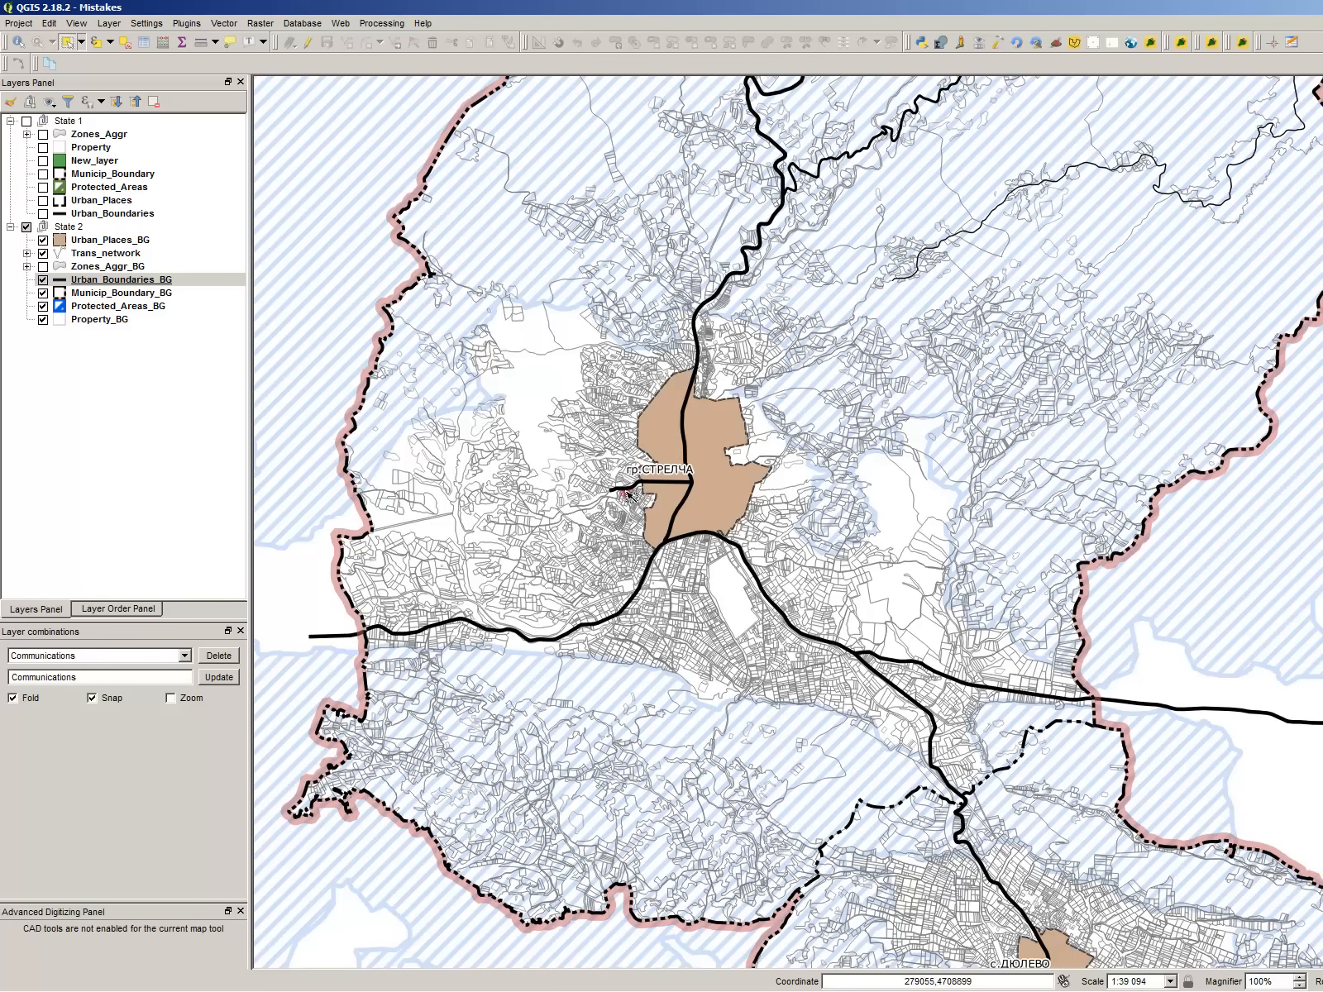
scroll(629, 495, "up", 1)
left_click(679, 485)
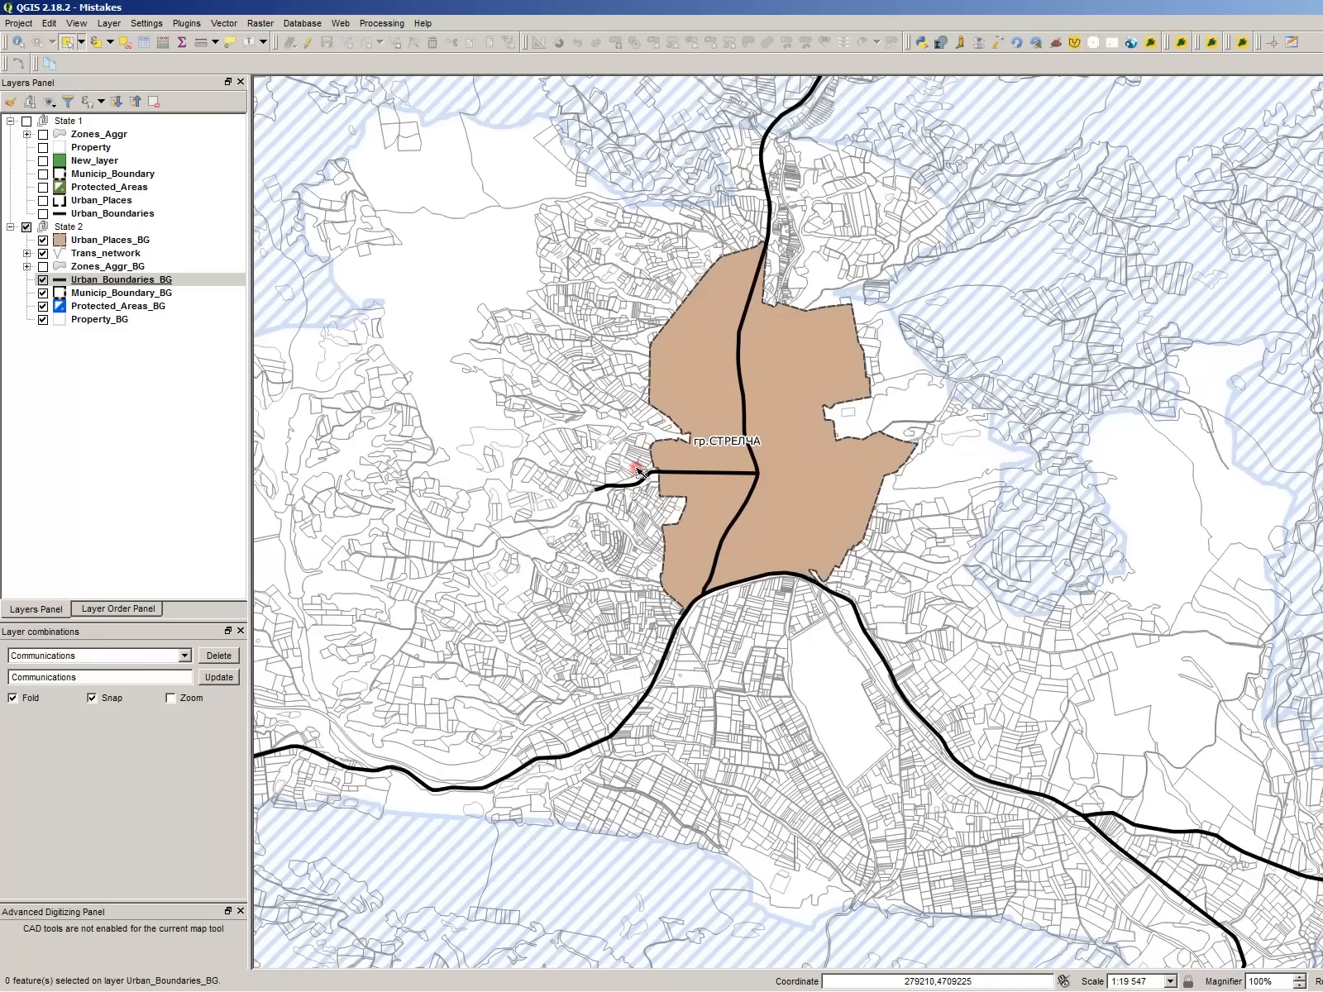
scroll(468, 274, "up", 1)
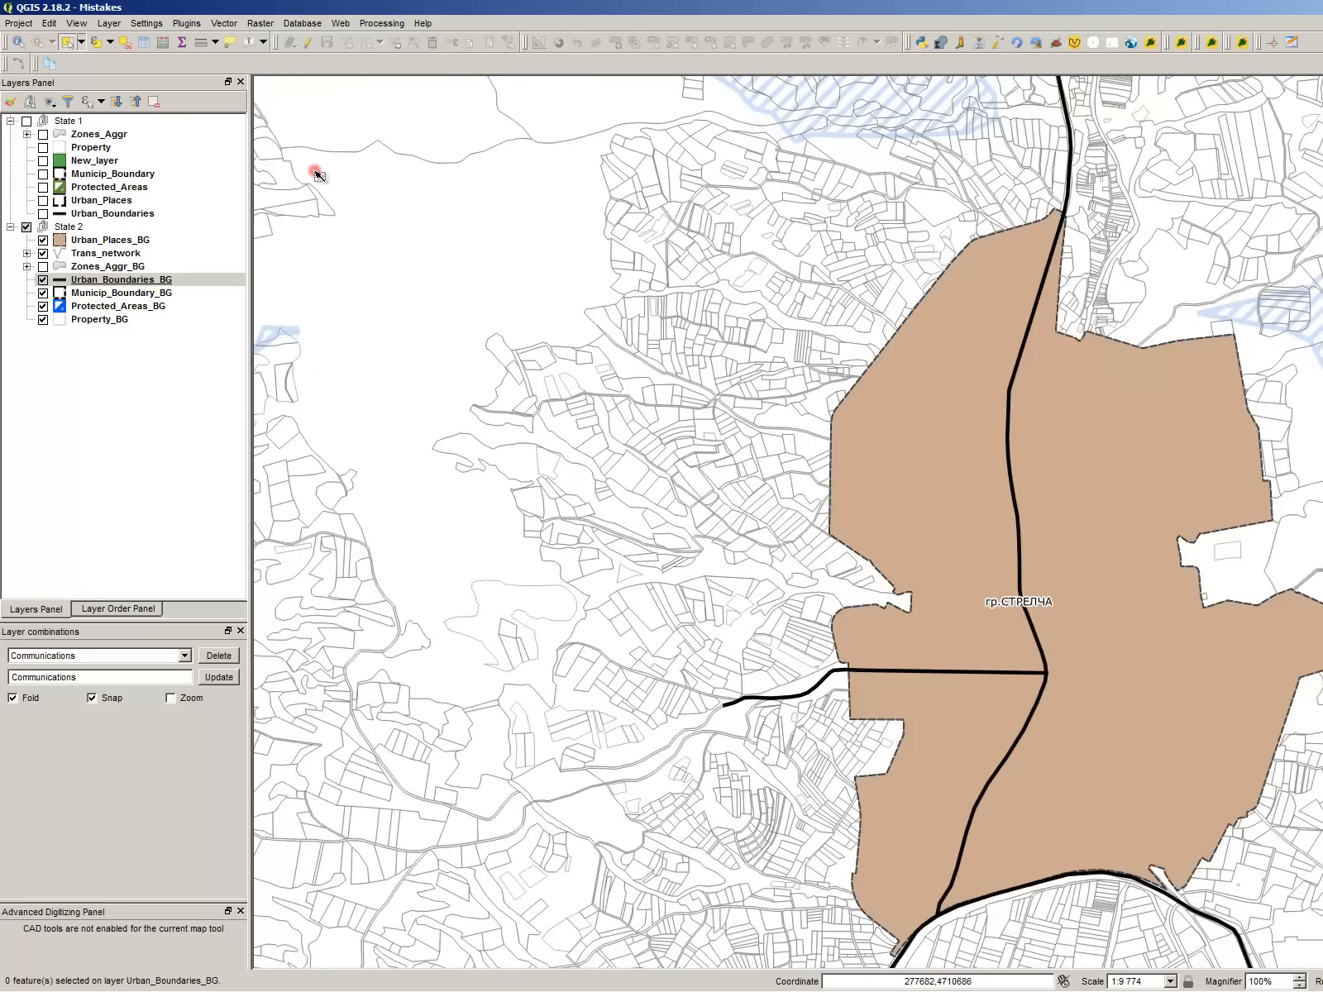
scroll(325, 230, "down", 1)
scroll(674, 513, "up", 1)
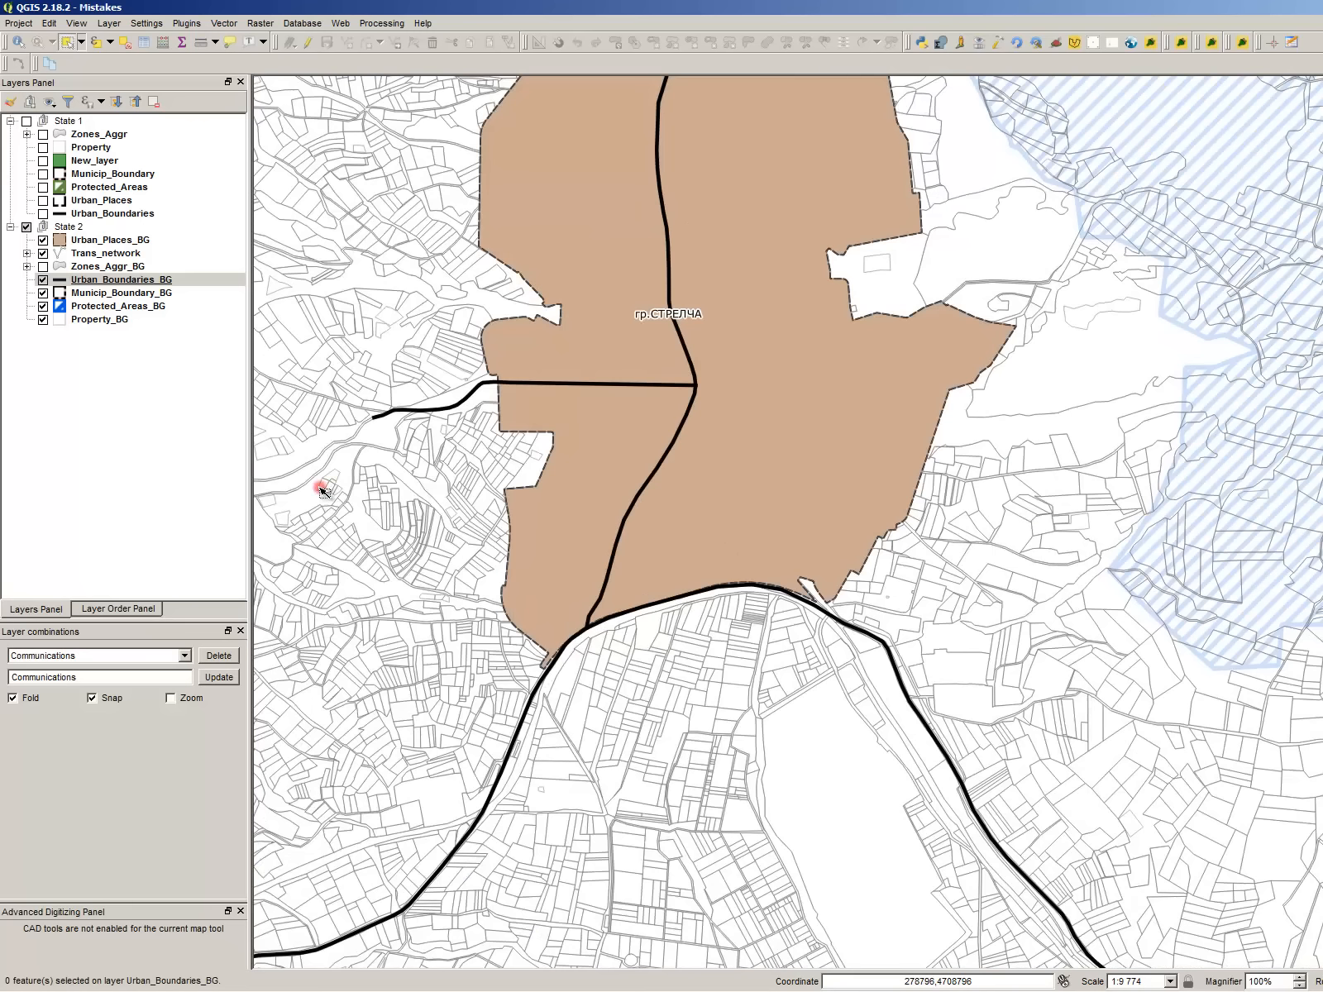
left_click(309, 42)
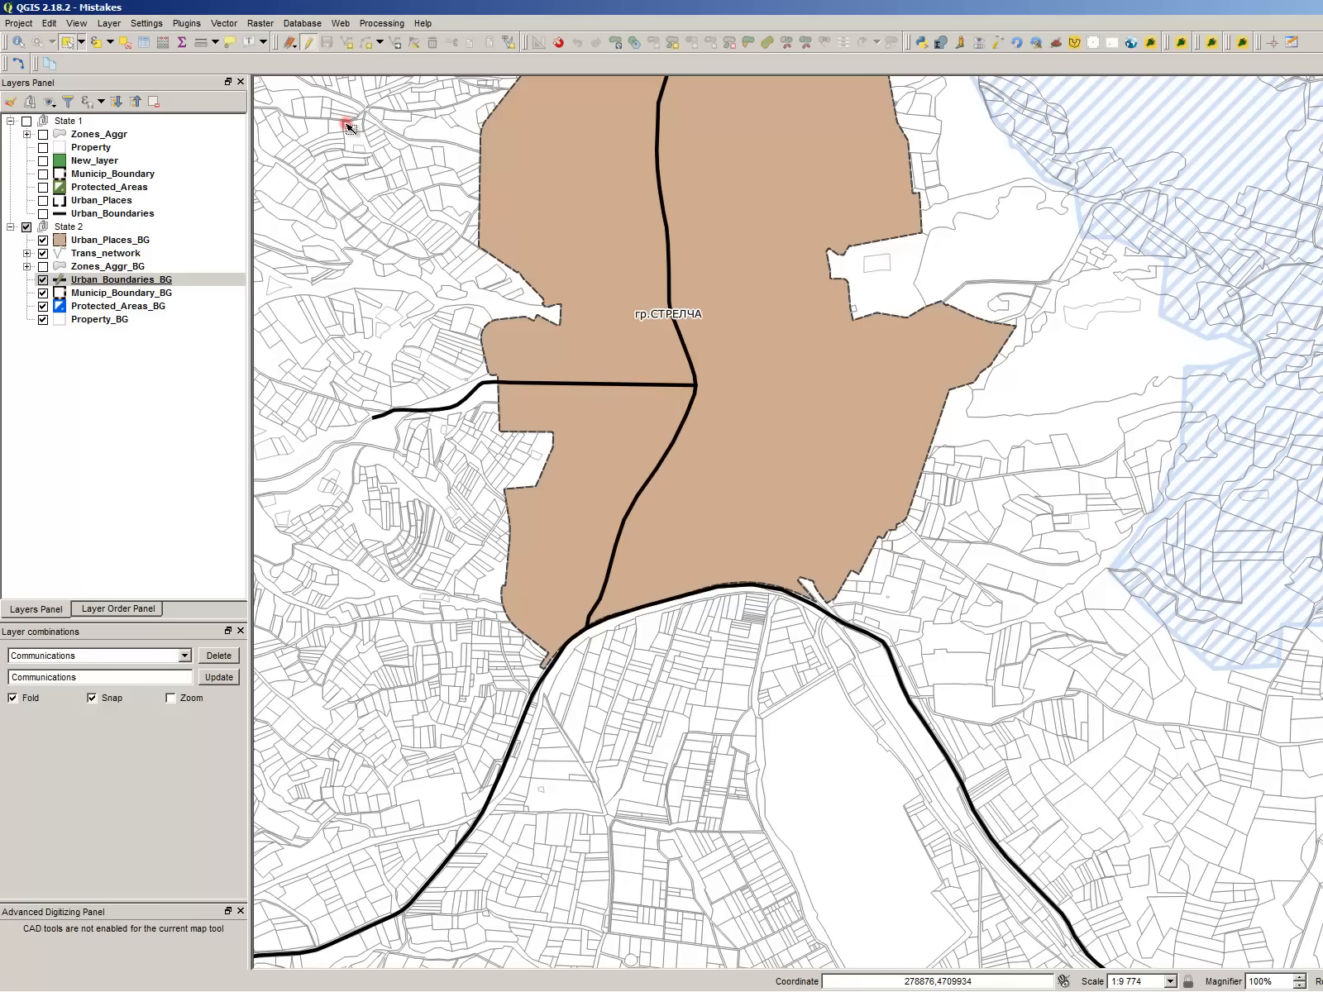
key("ctrl+period")
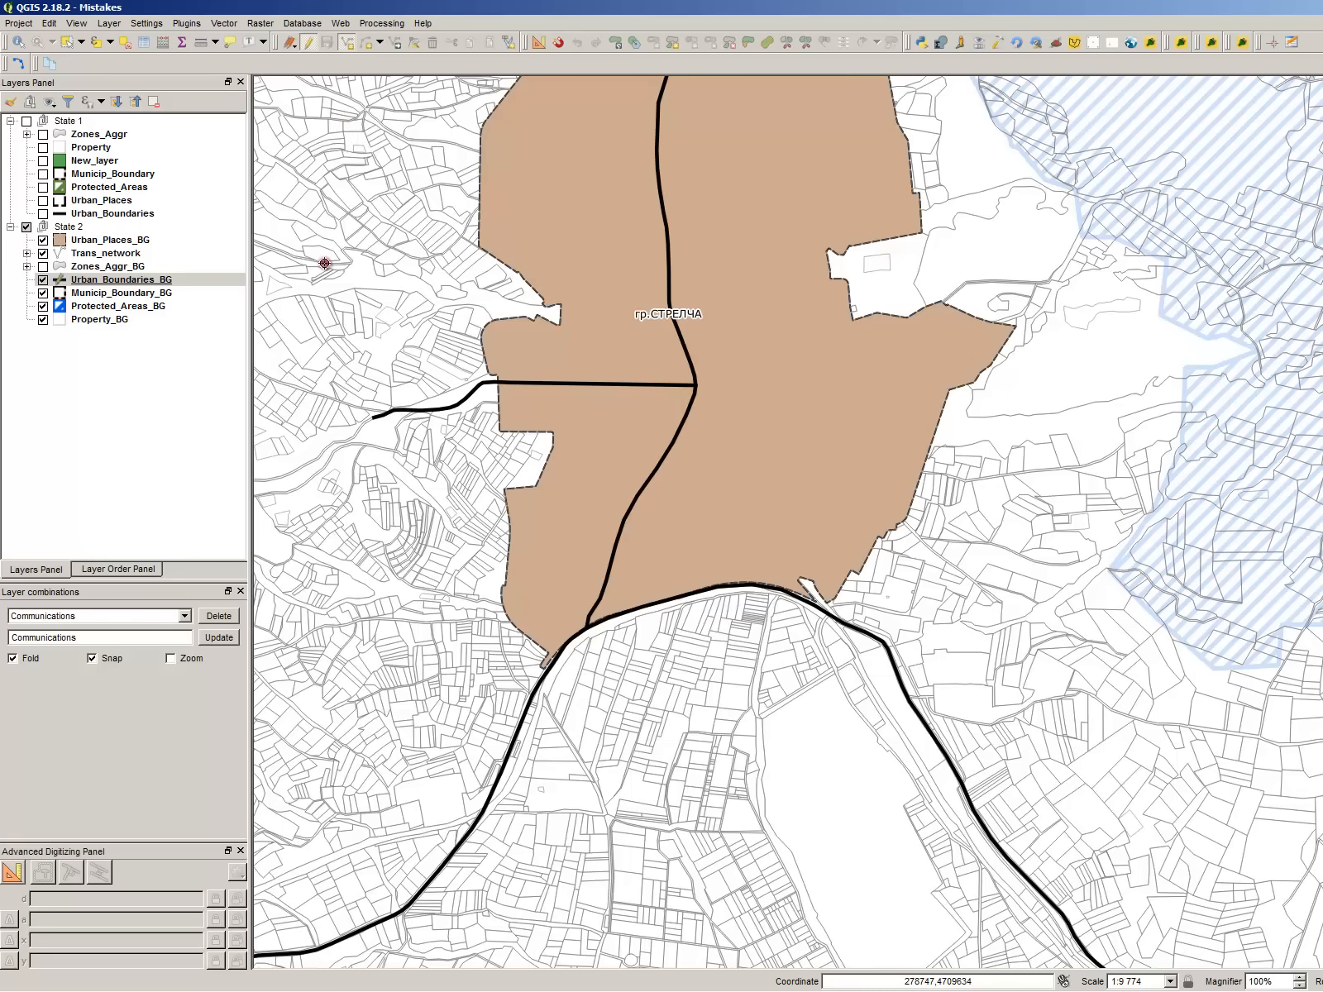
scroll(570, 483, "down", 1)
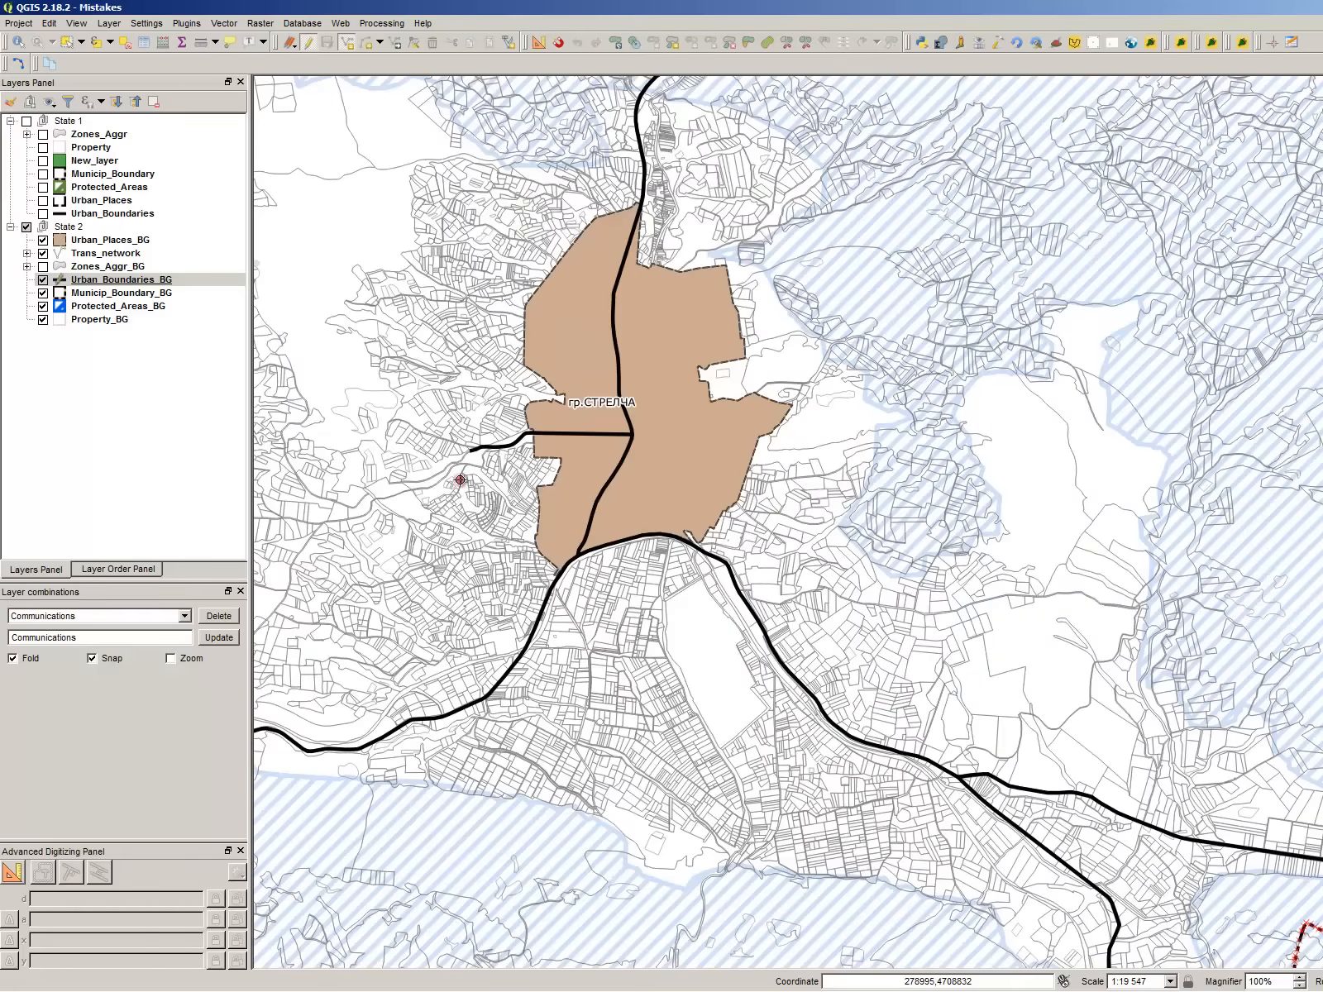
scroll(488, 476, "up", 1)
scroll(508, 487, "up", 1)
scroll(367, 483, "up", 2)
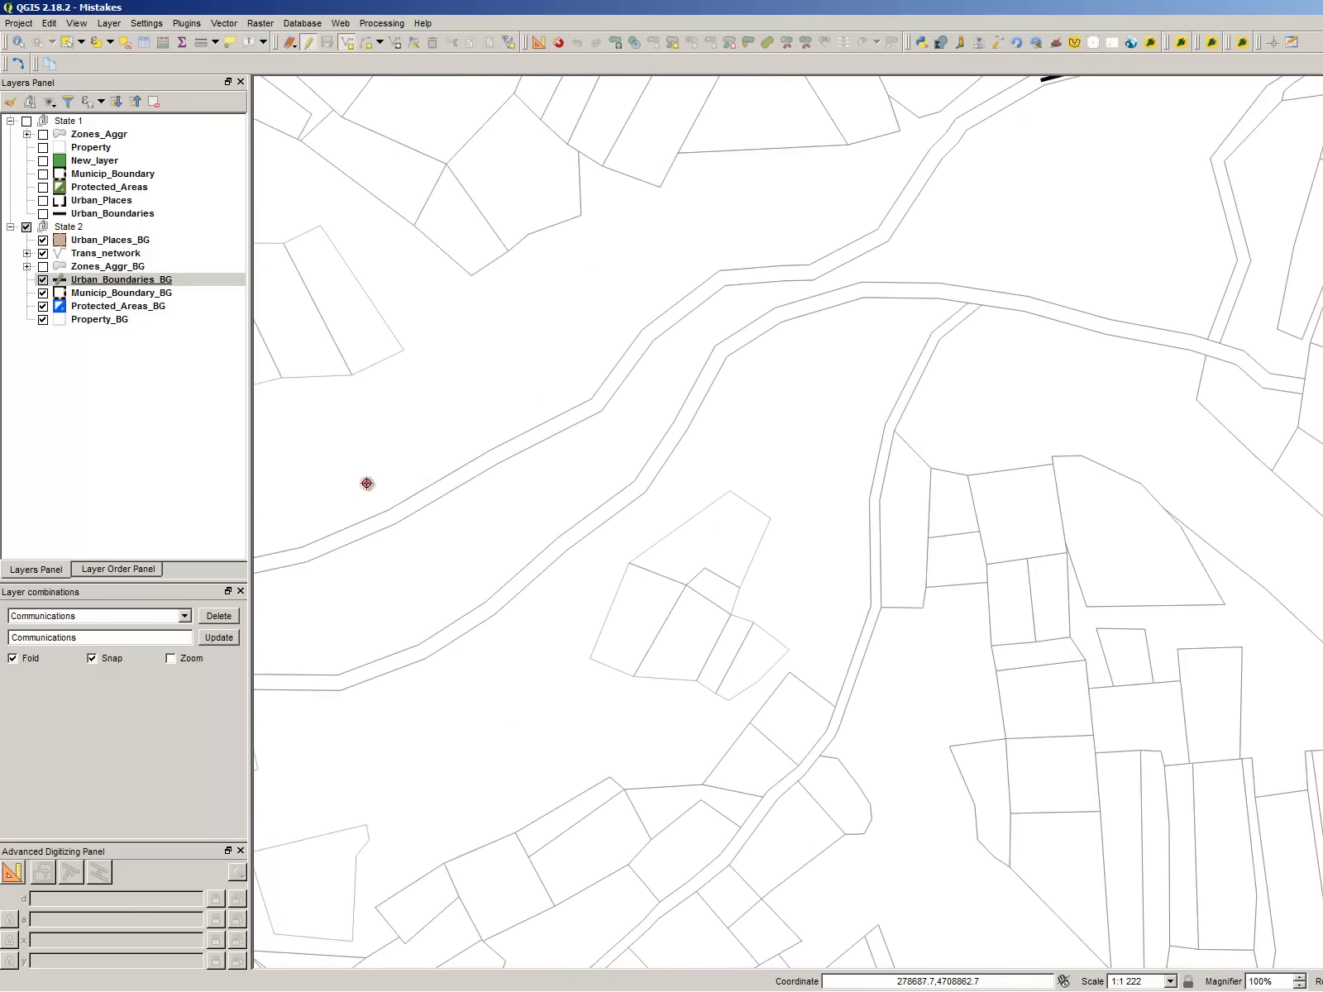
- Try to add a line to Urban_Boundaries_BG along the road up to the black line's west end, leaving the attributes empty
left_click(382, 525)
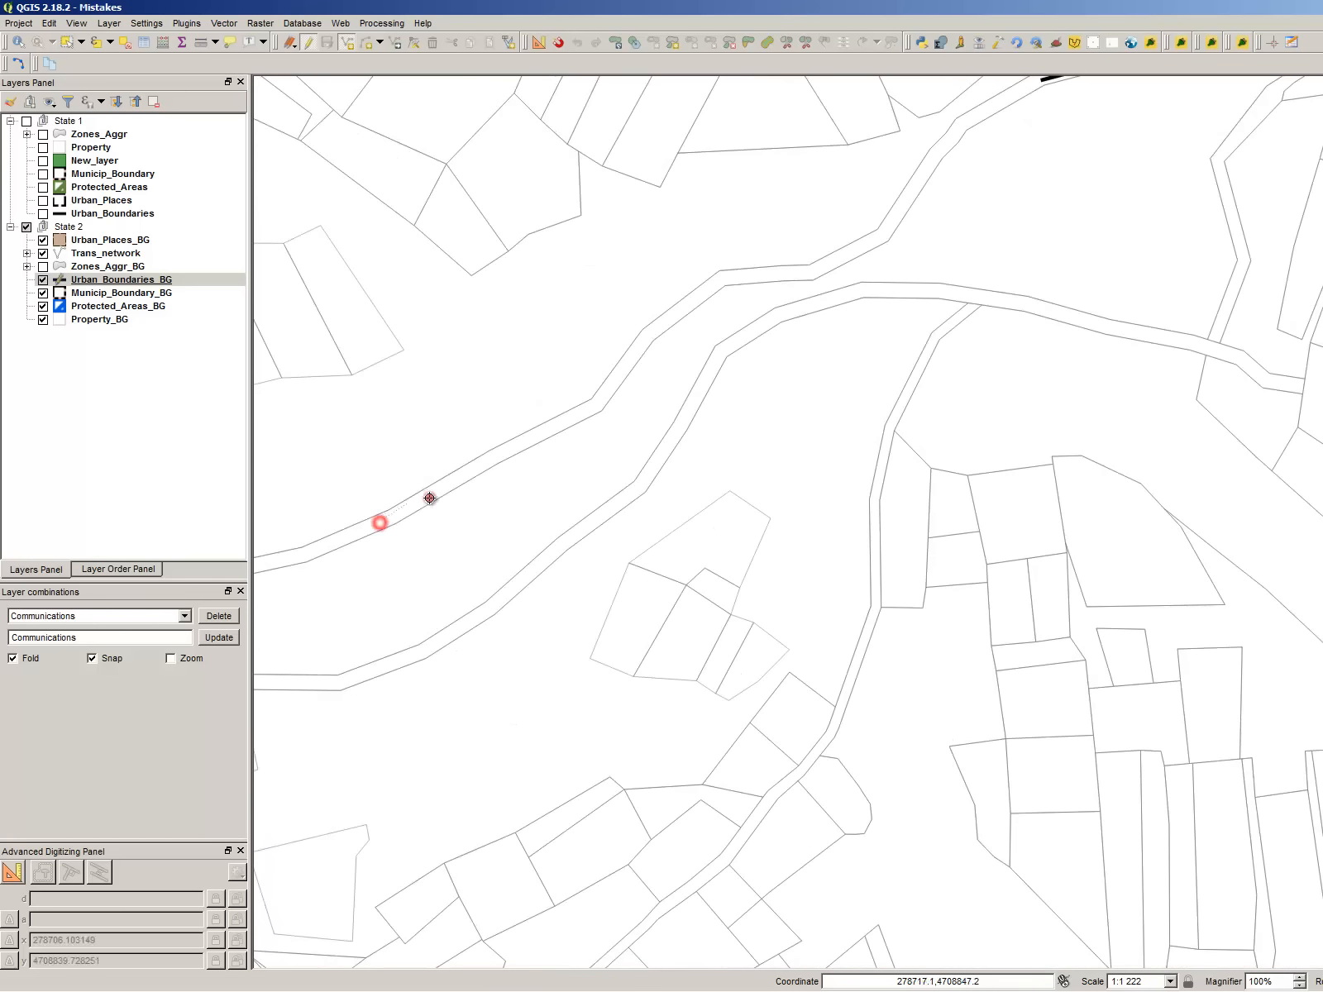
left_click(522, 445)
left_click(571, 426)
left_click(595, 411)
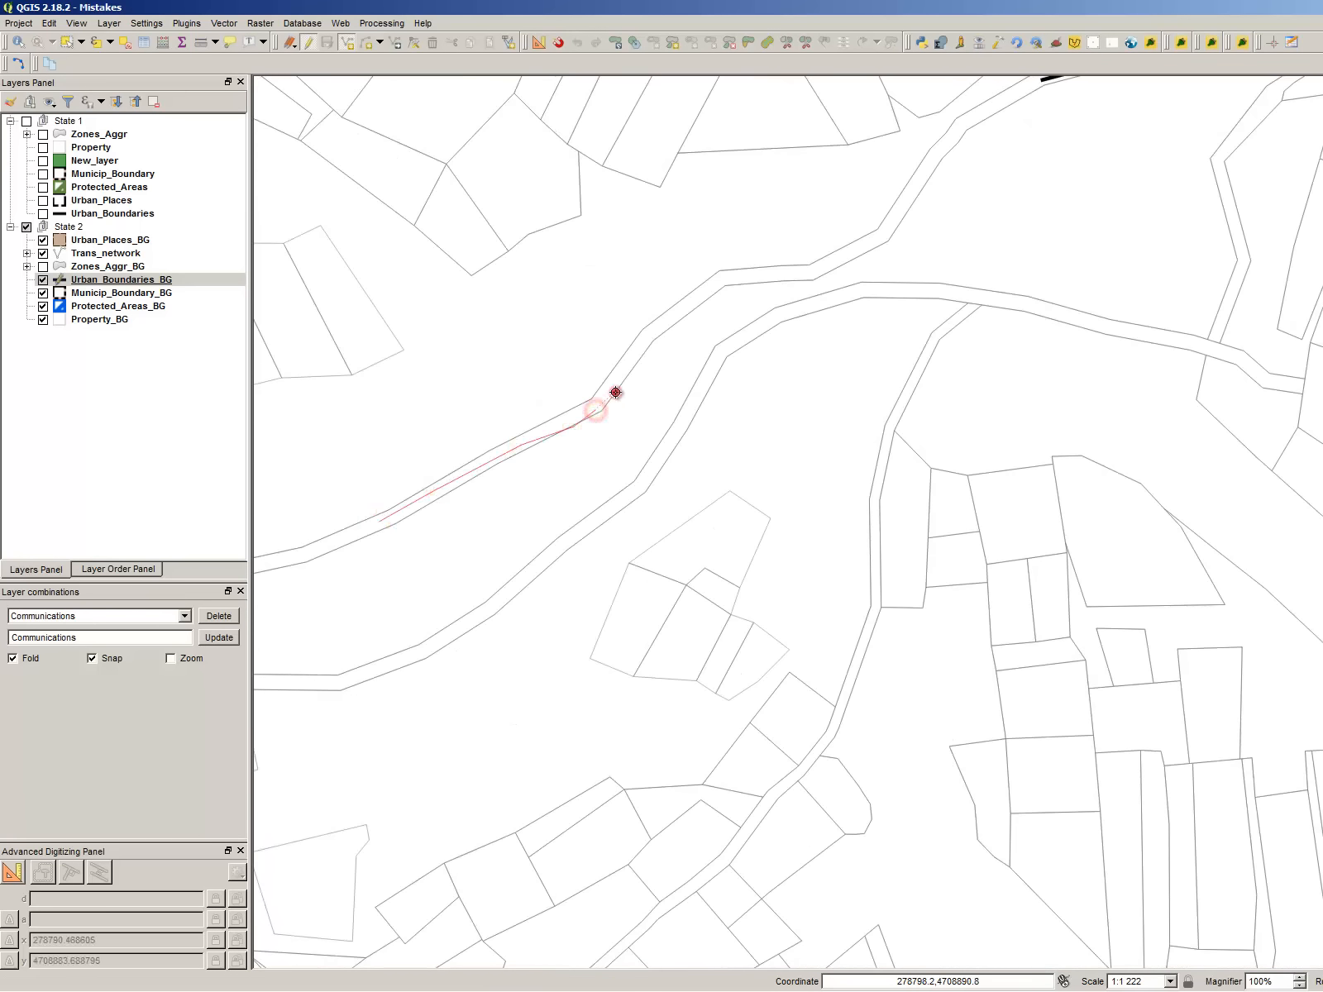
left_click(629, 346)
left_click(678, 314)
left_click(713, 284)
left_click(759, 273)
left_click(792, 272)
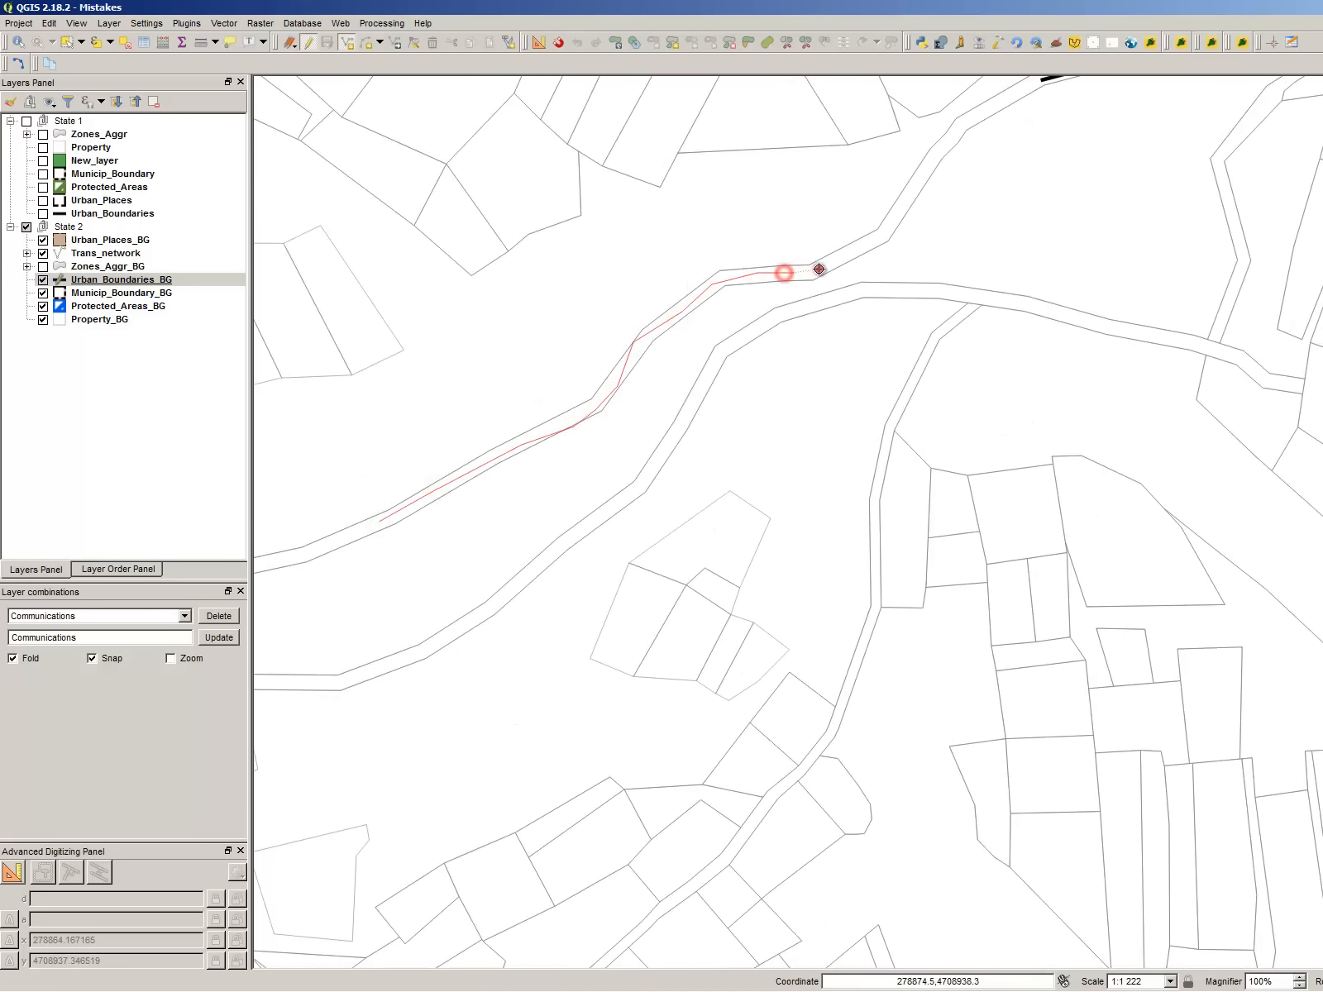
left_click(829, 265)
left_click(874, 231)
left_click(951, 141)
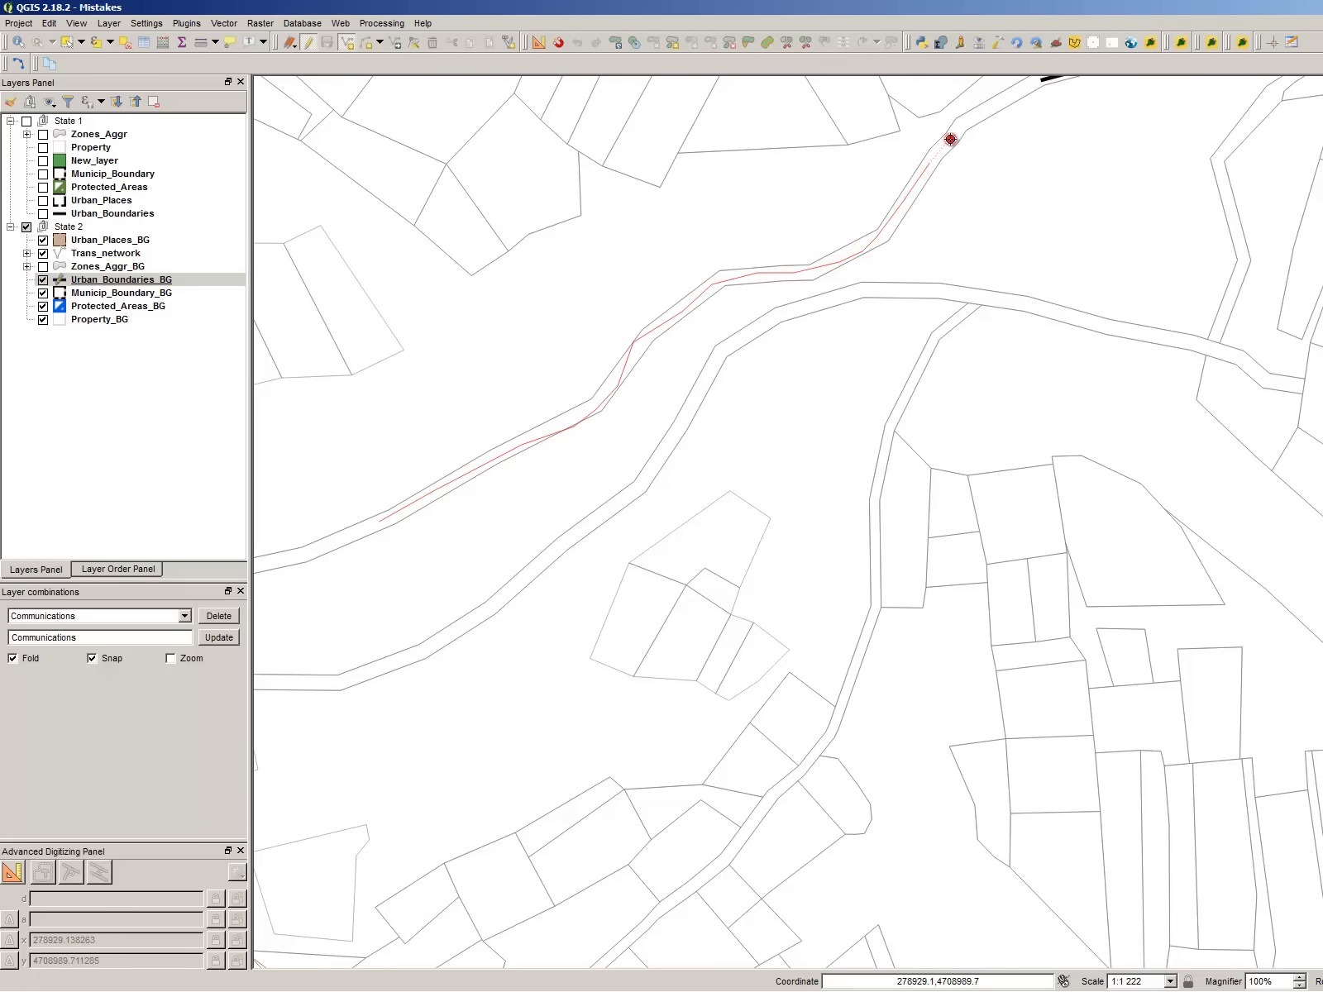
scroll(785, 356, "down", 1)
scroll(980, 198, "up", 1)
left_click(811, 258)
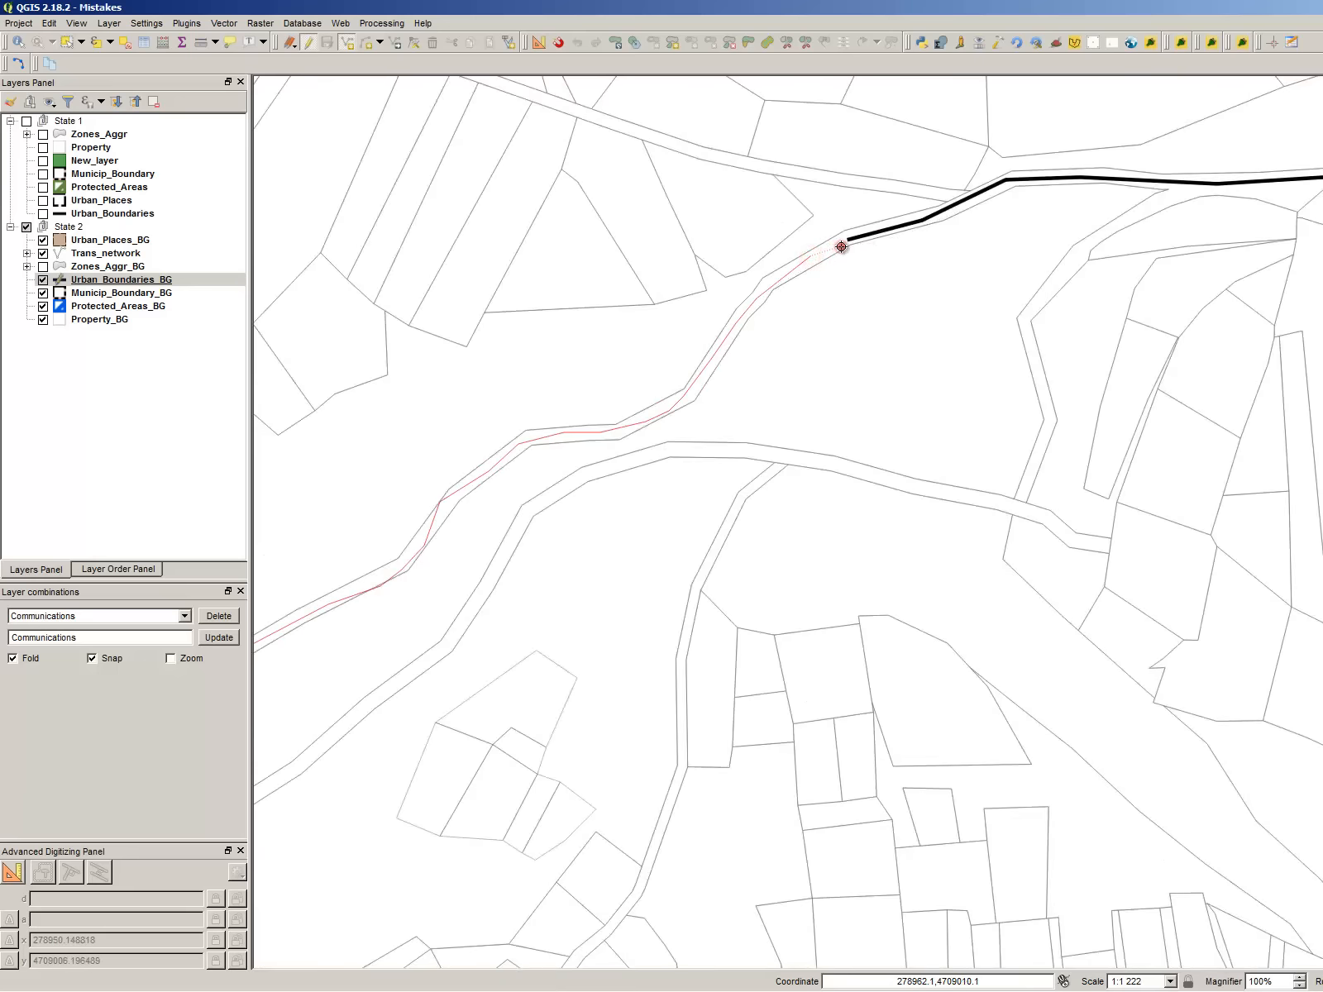
scroll(850, 244, "up", 1)
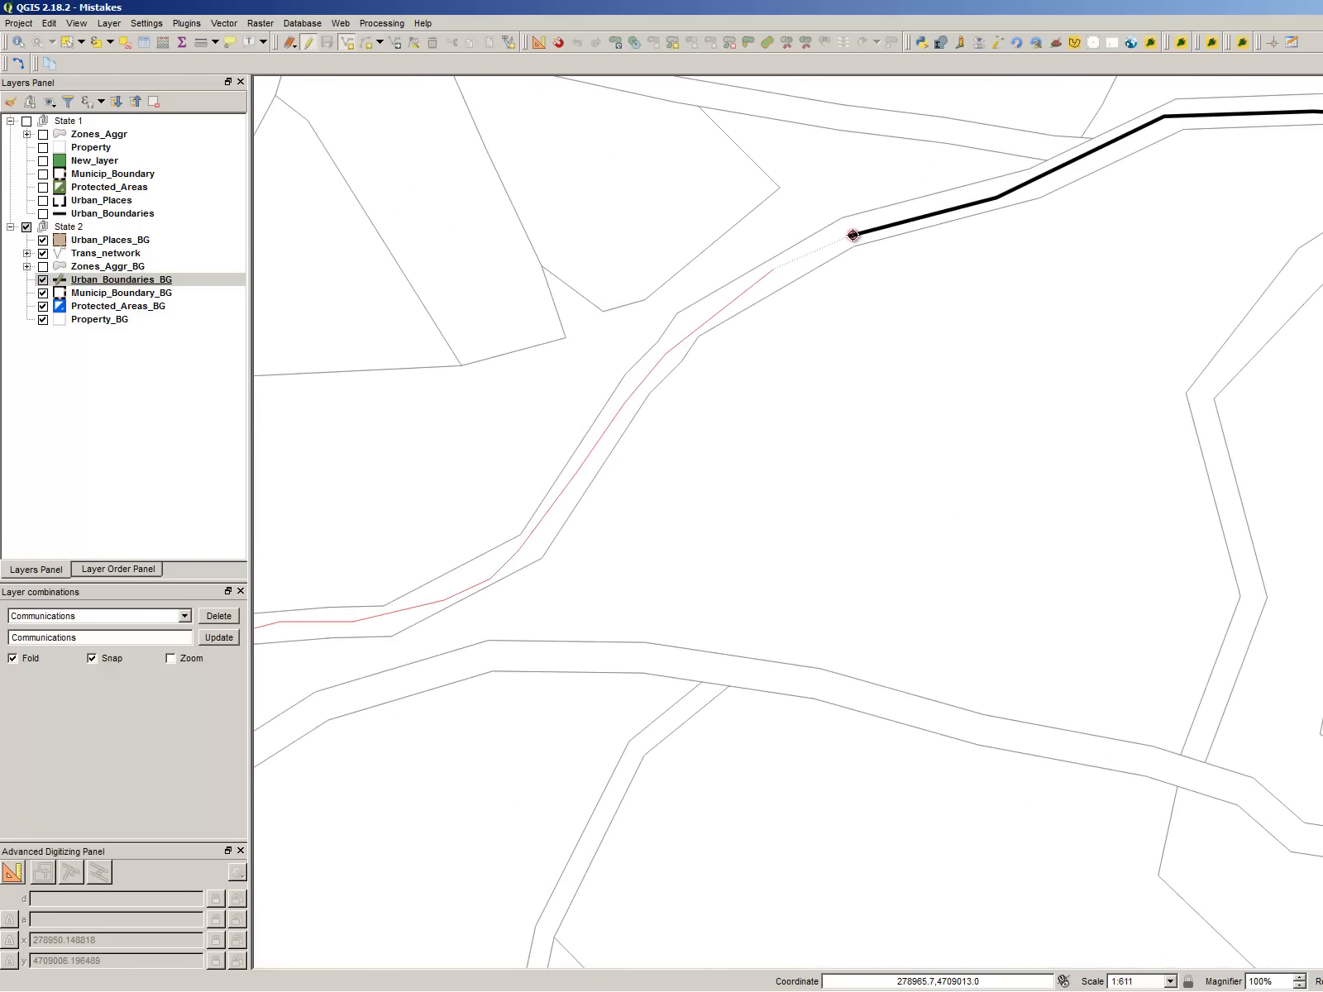
left_click(853, 236)
right_click(854, 235)
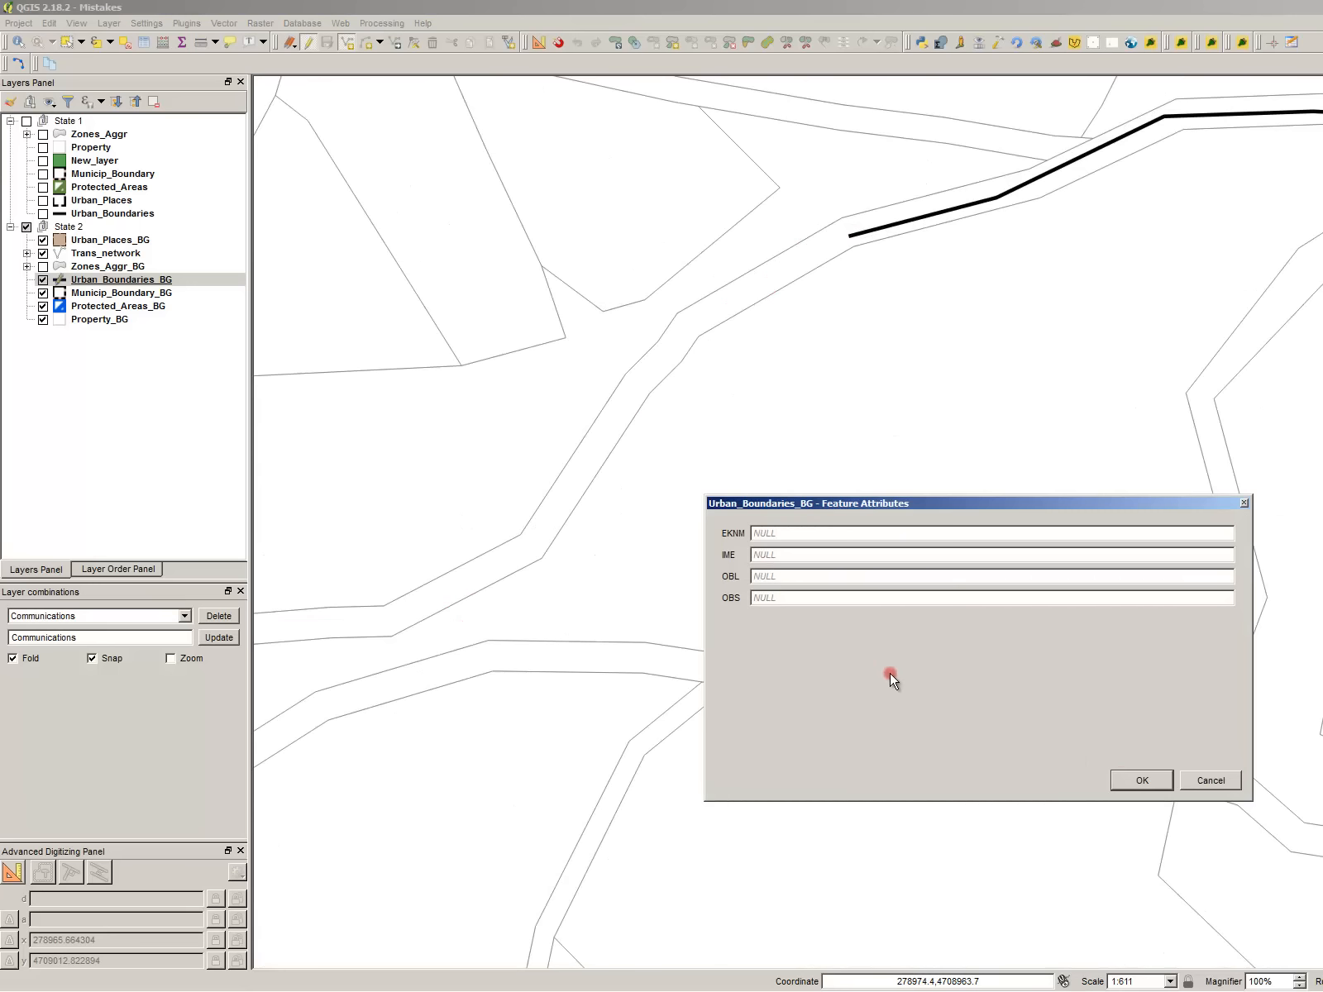
key("Return")
scroll(735, 599, "down", 1)
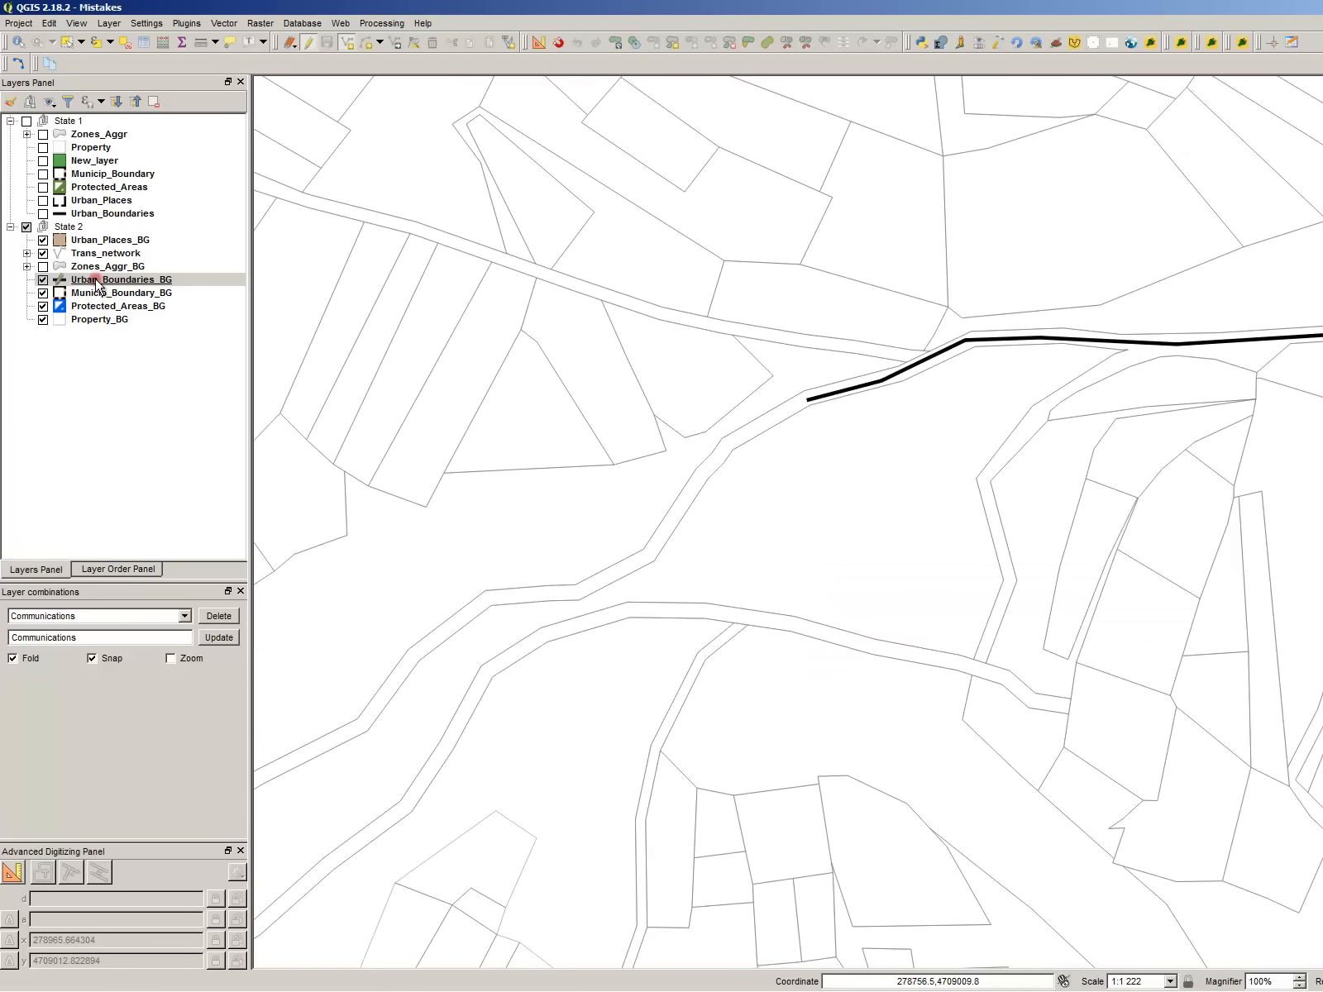
- Switch editing from Urban_Boundaries_BG to the Trans_network layer and activate its Add Feature tool
left_click(124, 293)
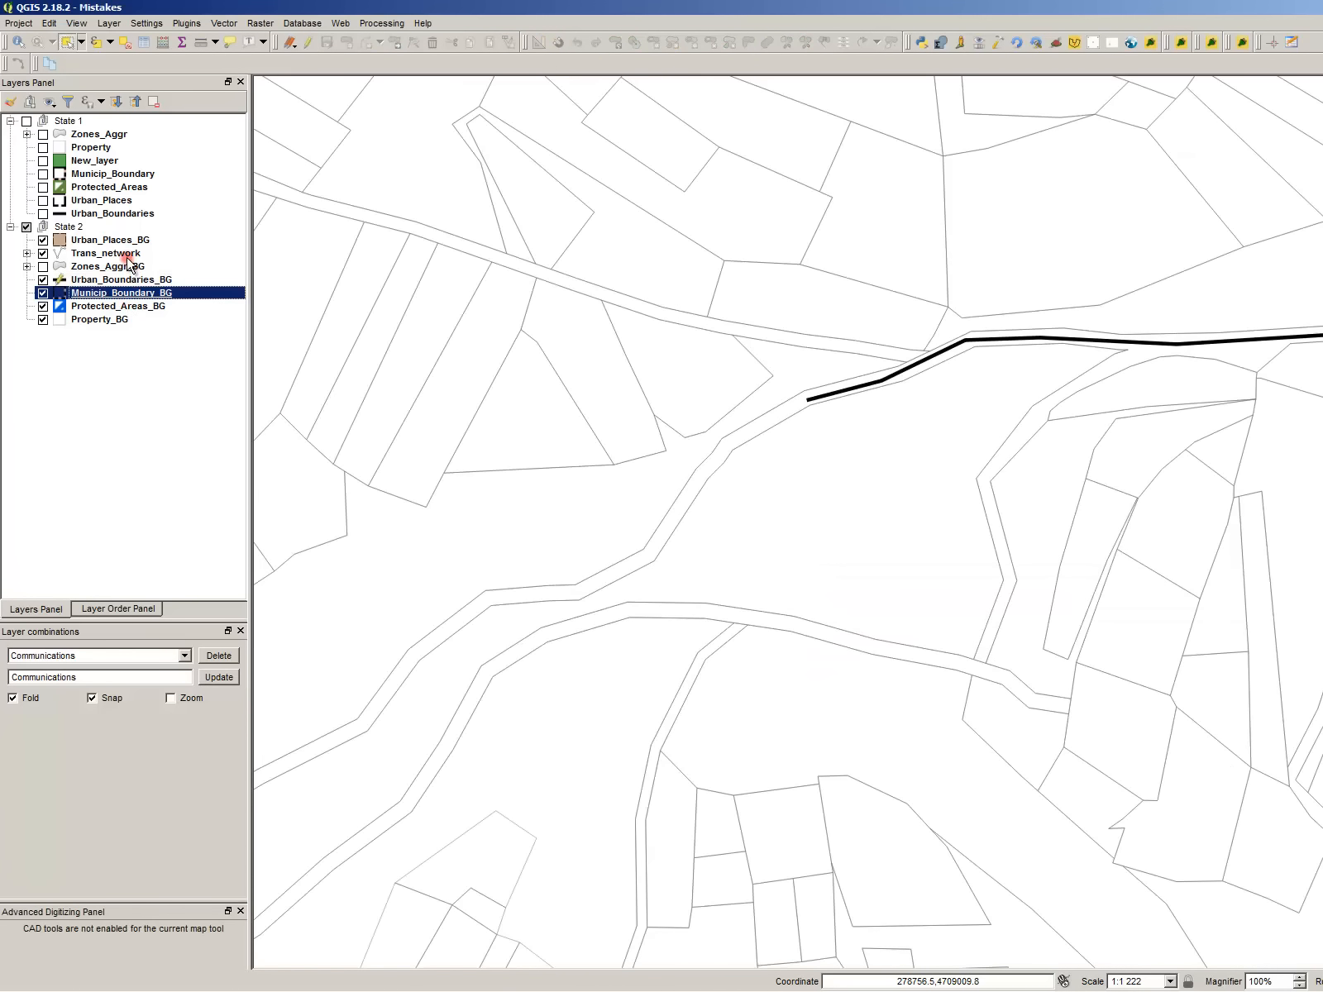
left_click(126, 255)
left_click(306, 43)
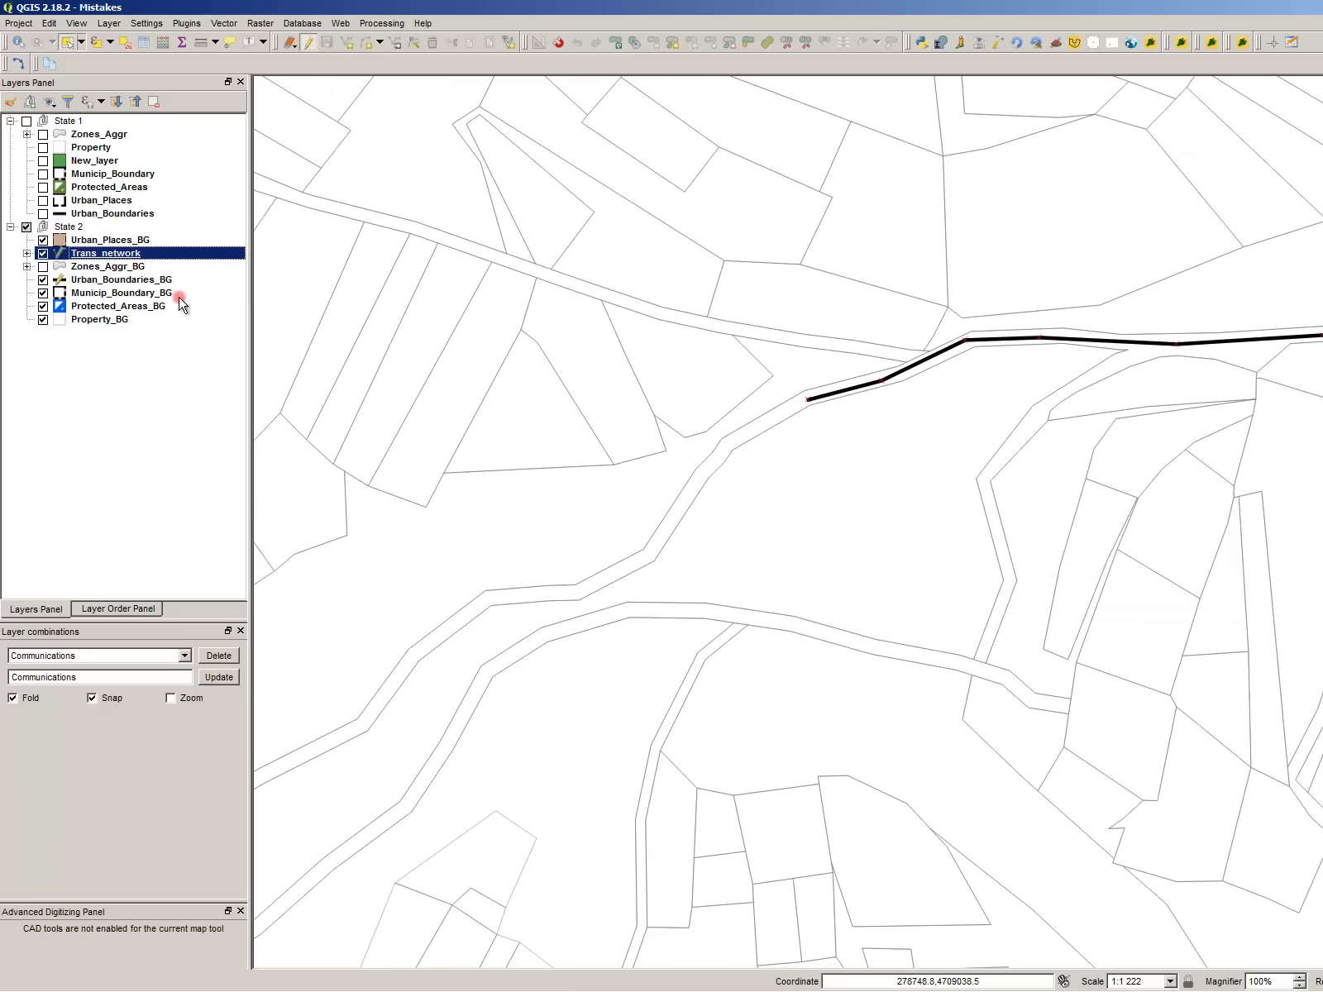
left_click(174, 279)
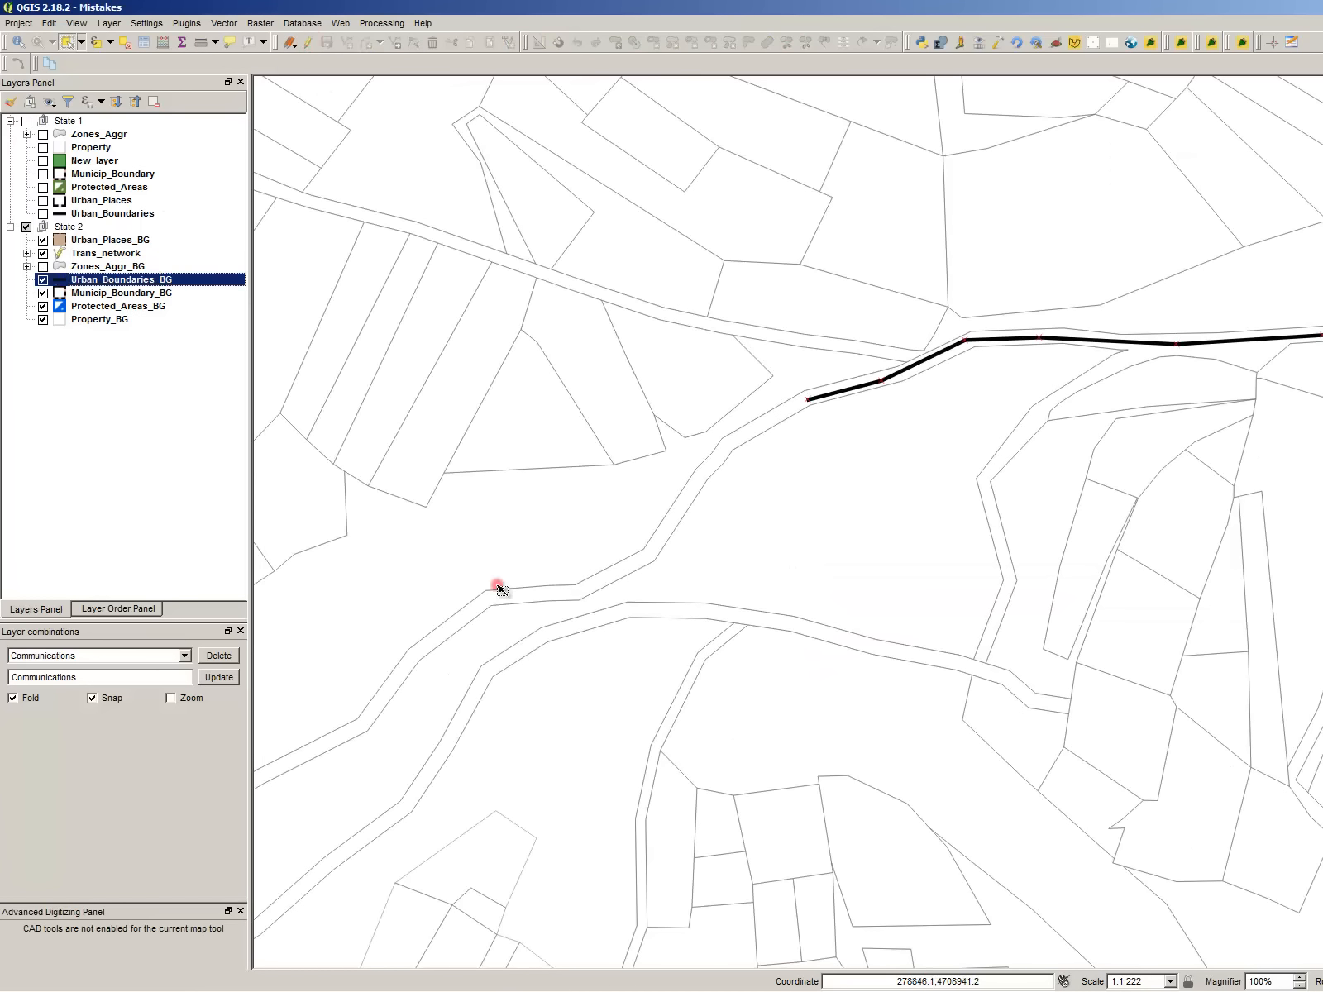
left_click(162, 256)
key("ctrl+.")
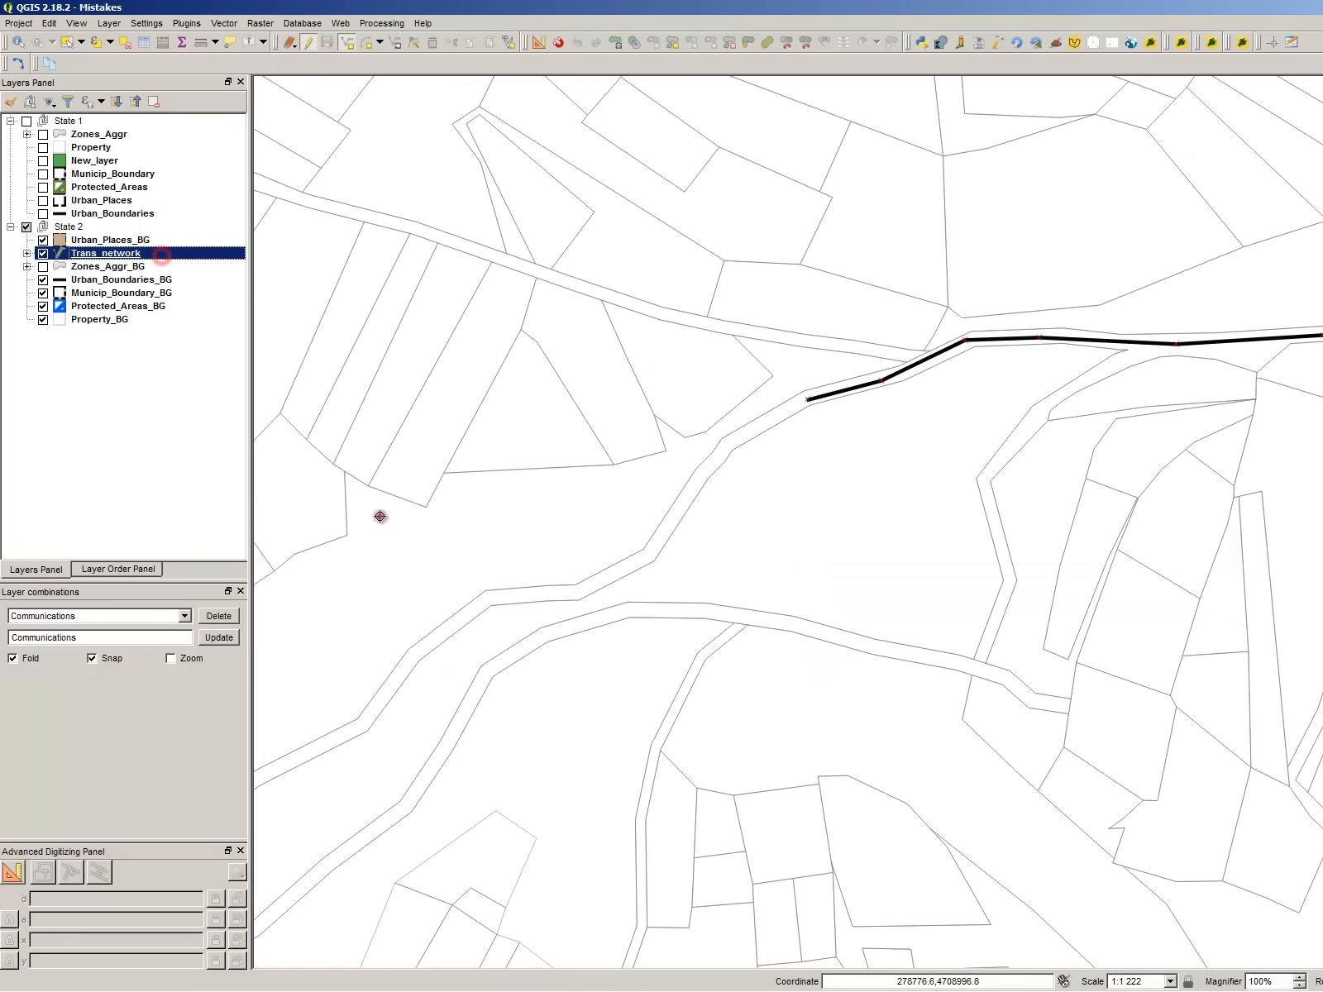
- Add a line to Trans_network along the road up to the black line's west end, leaving the attributes empty
left_click(418, 636)
left_click(530, 573)
left_click(610, 547)
left_click(714, 487)
left_click(806, 400)
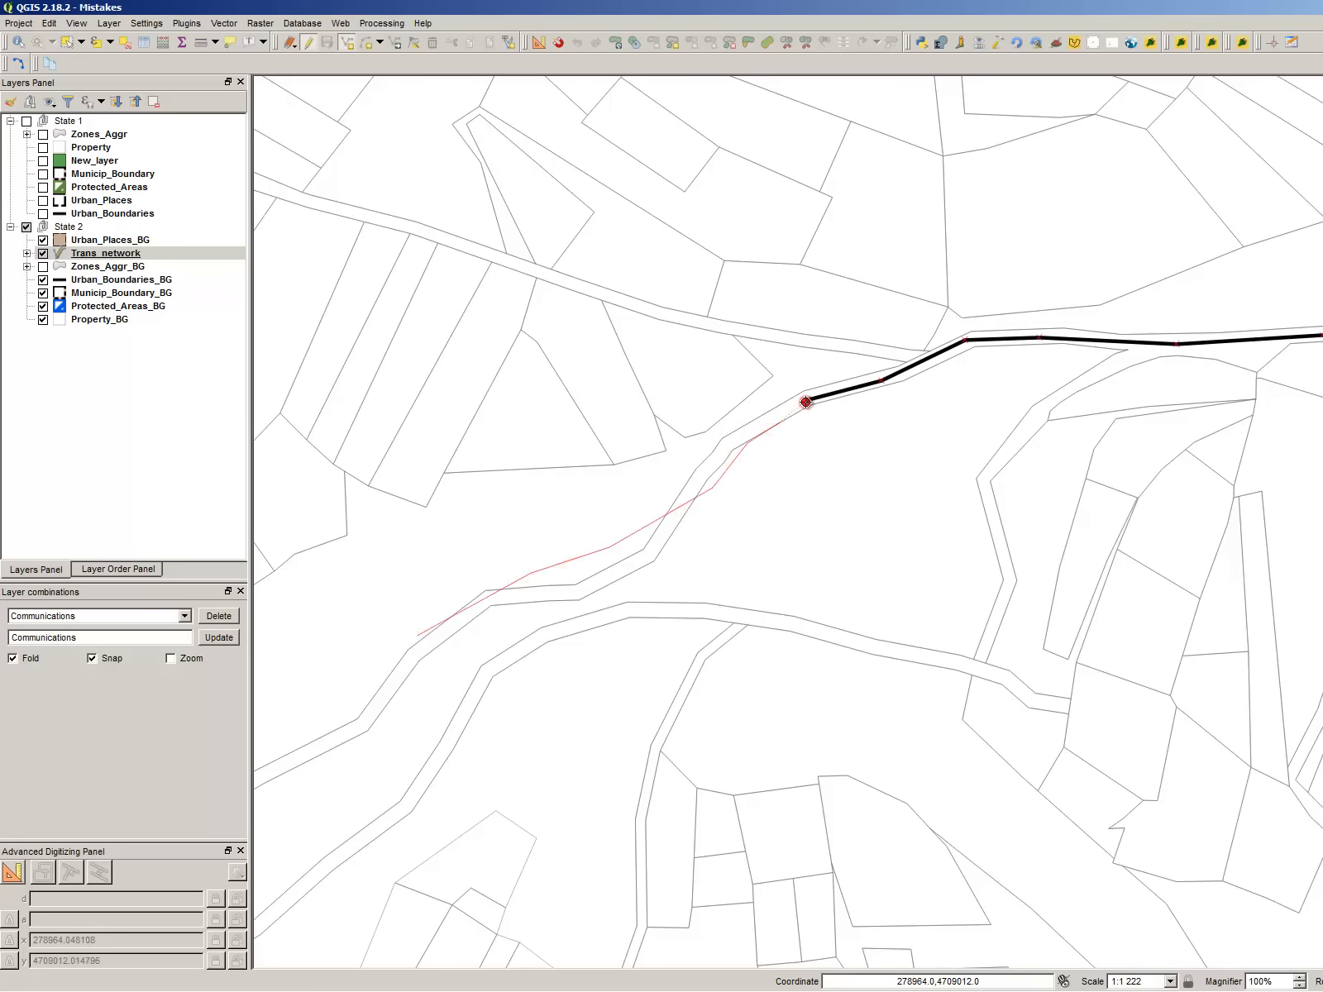
right_click(783, 596)
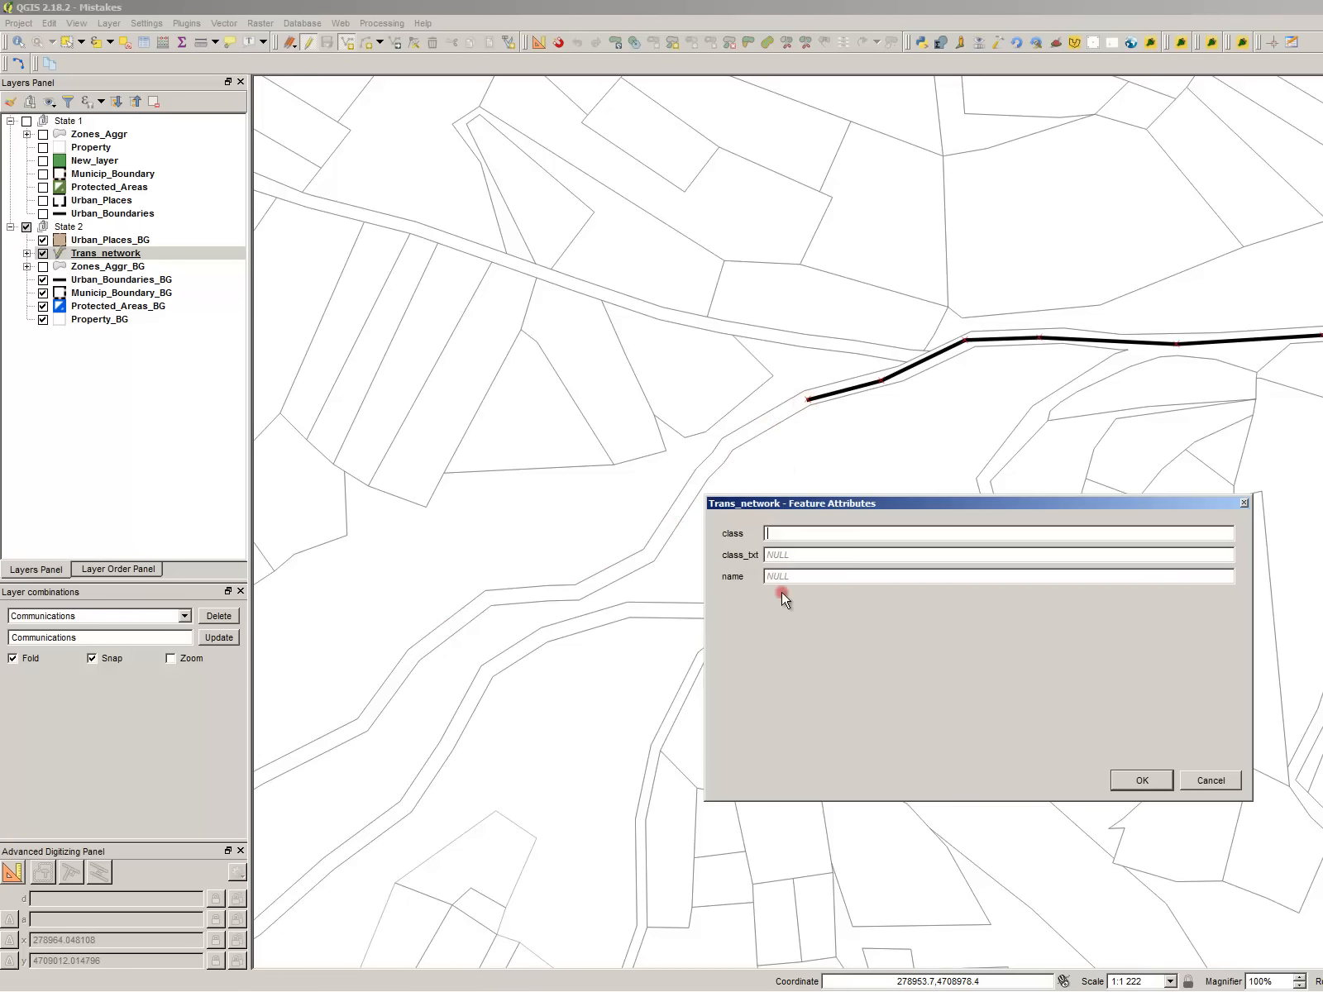
left_click(1158, 779)
- Open the Trans_network attribute table and set the new line's class to 3
key("F6")
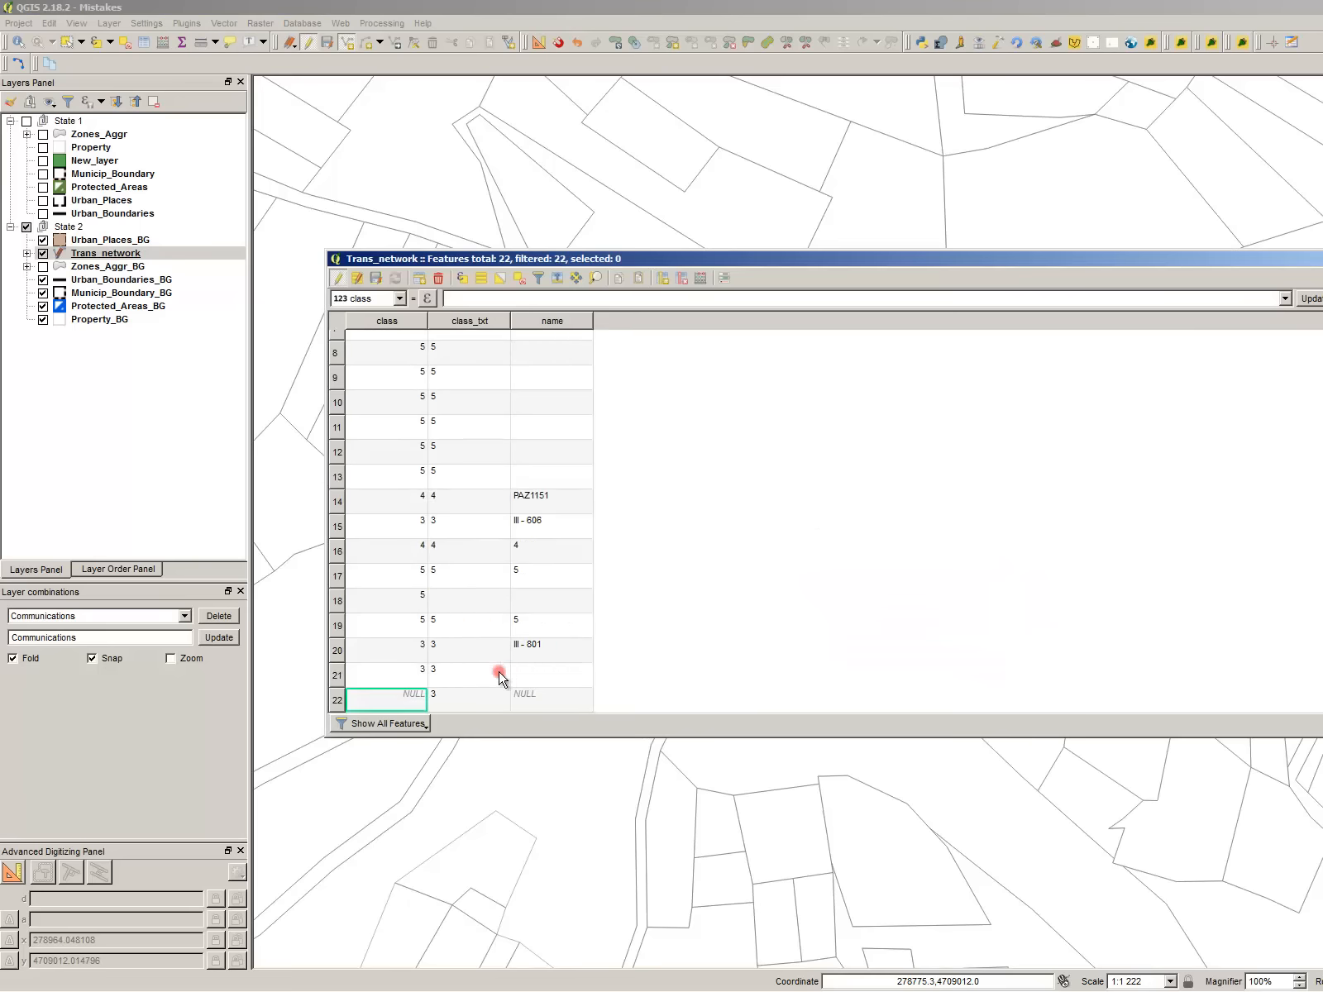
double_click(391, 700)
type("3")
left_click(473, 797)
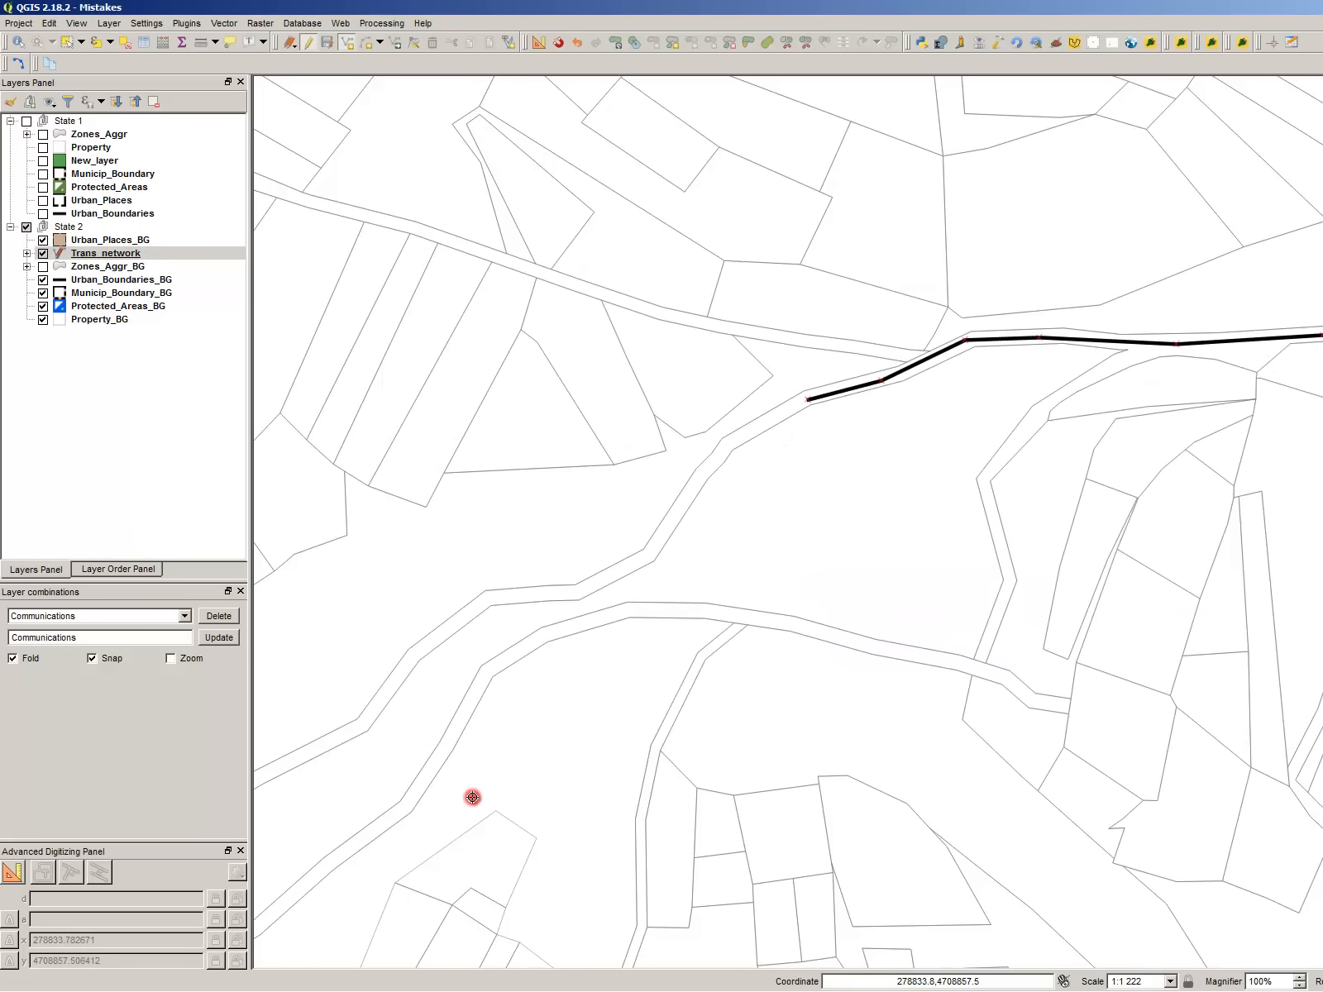
- Stop editing Trans_network and save its changes
scroll(553, 775, "down", 2)
key("s")
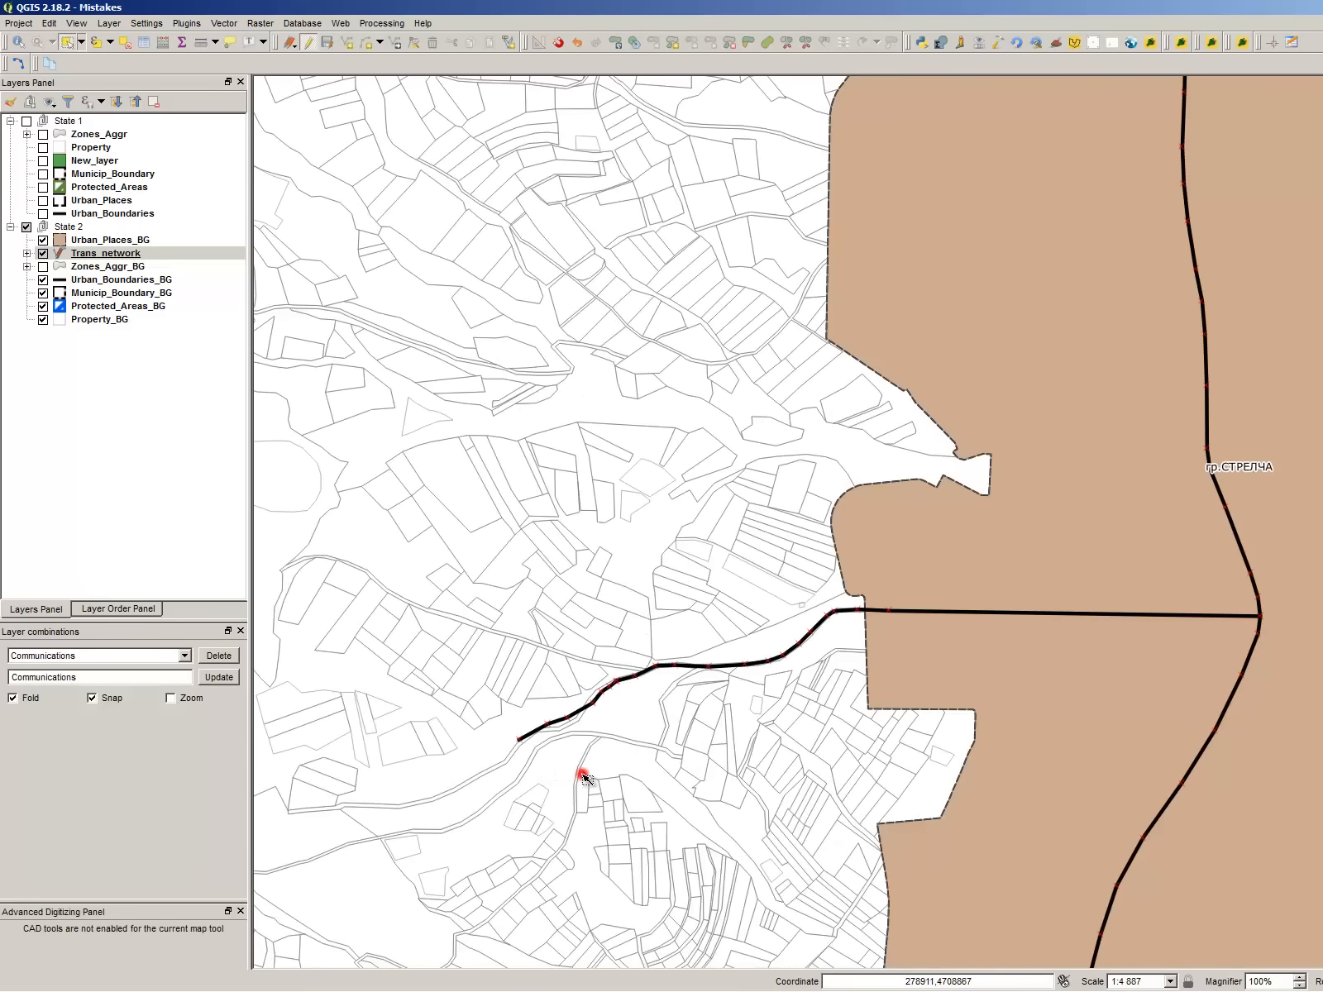
scroll(809, 731, "up", 1)
left_click(116, 252)
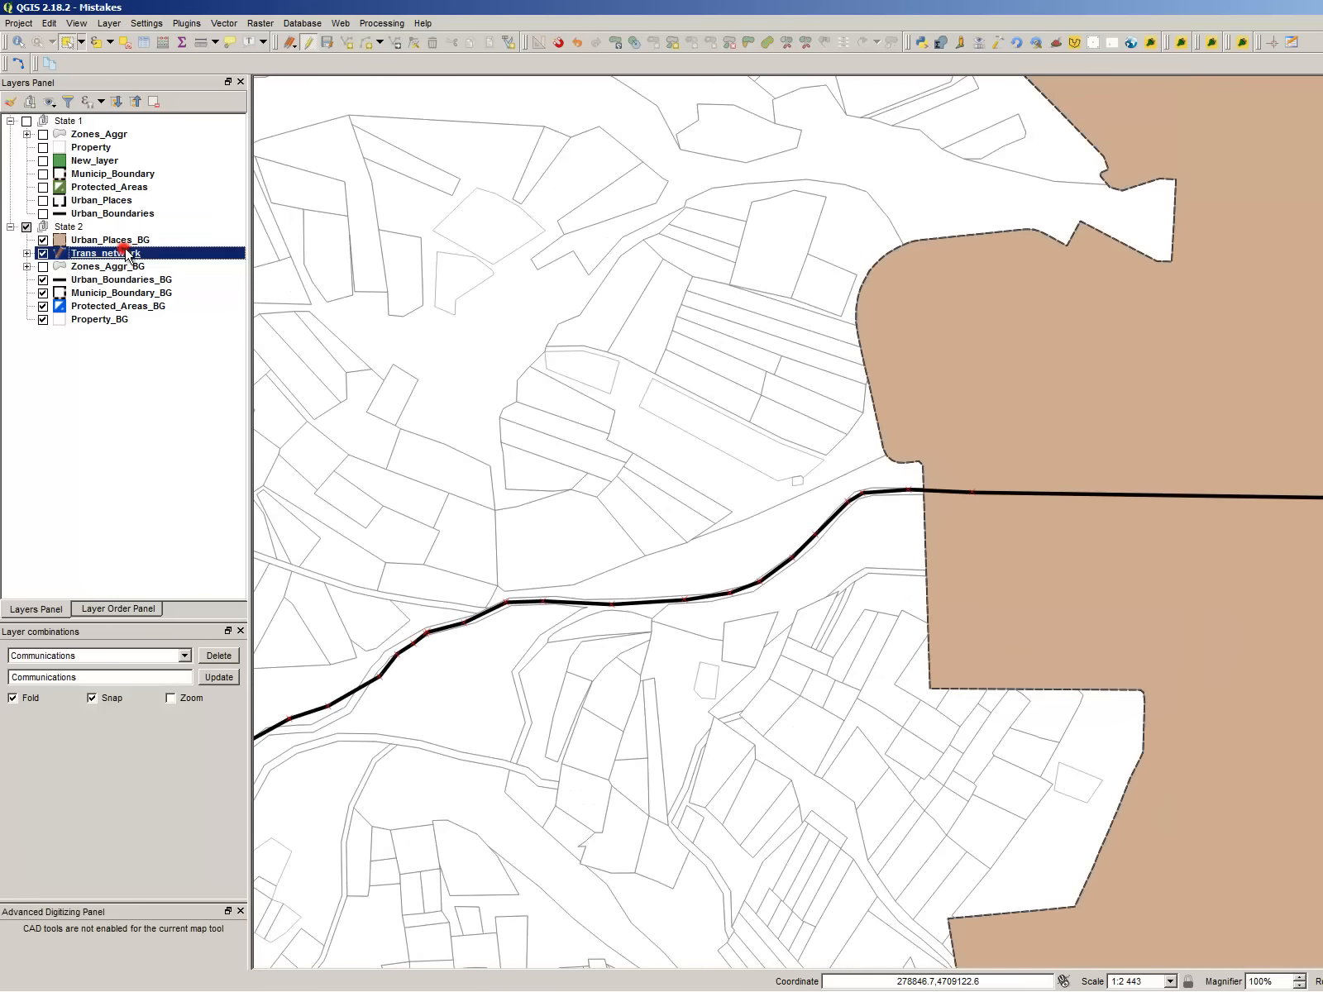
left_click(310, 40)
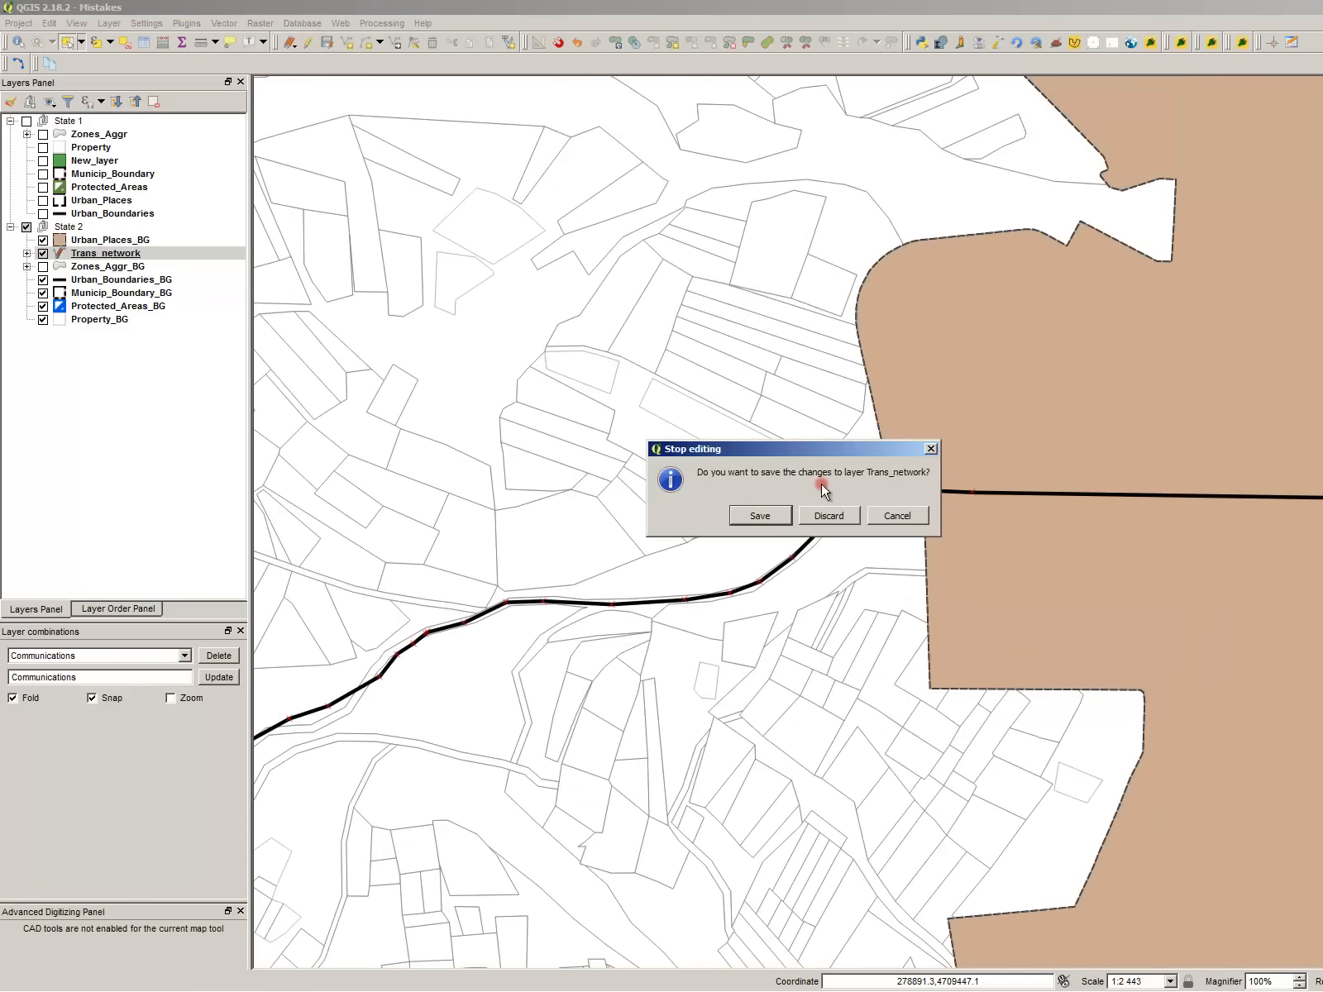
left_click(760, 515)
- Start editing Urban_Places_BG and draw a large polygon overlapping the west side of гр.СТРЕЛЧА, leaving the attributes empty
left_click(108, 240)
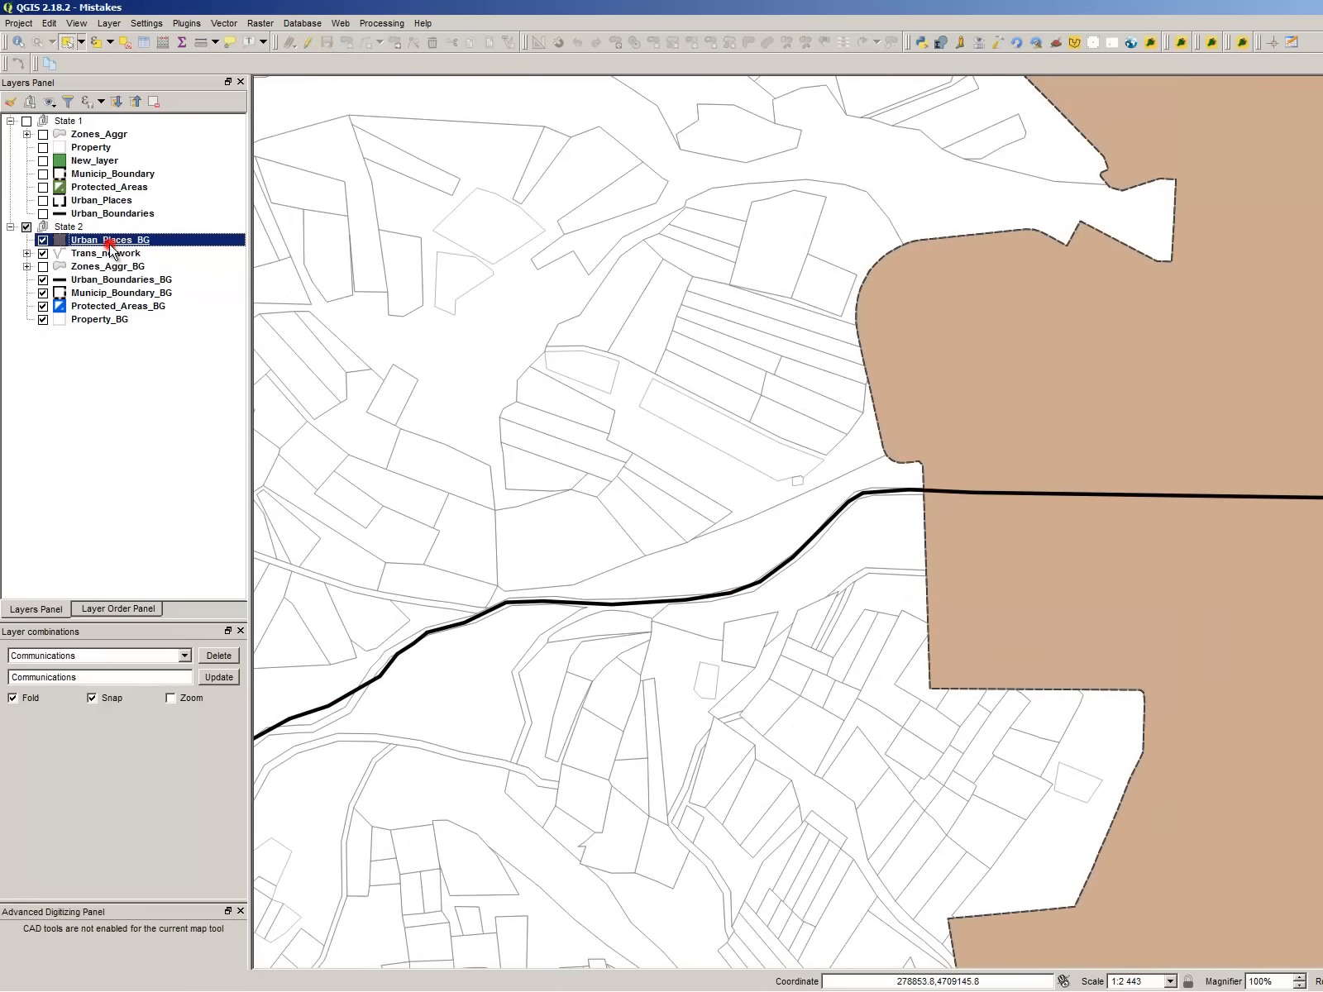
left_click(309, 40)
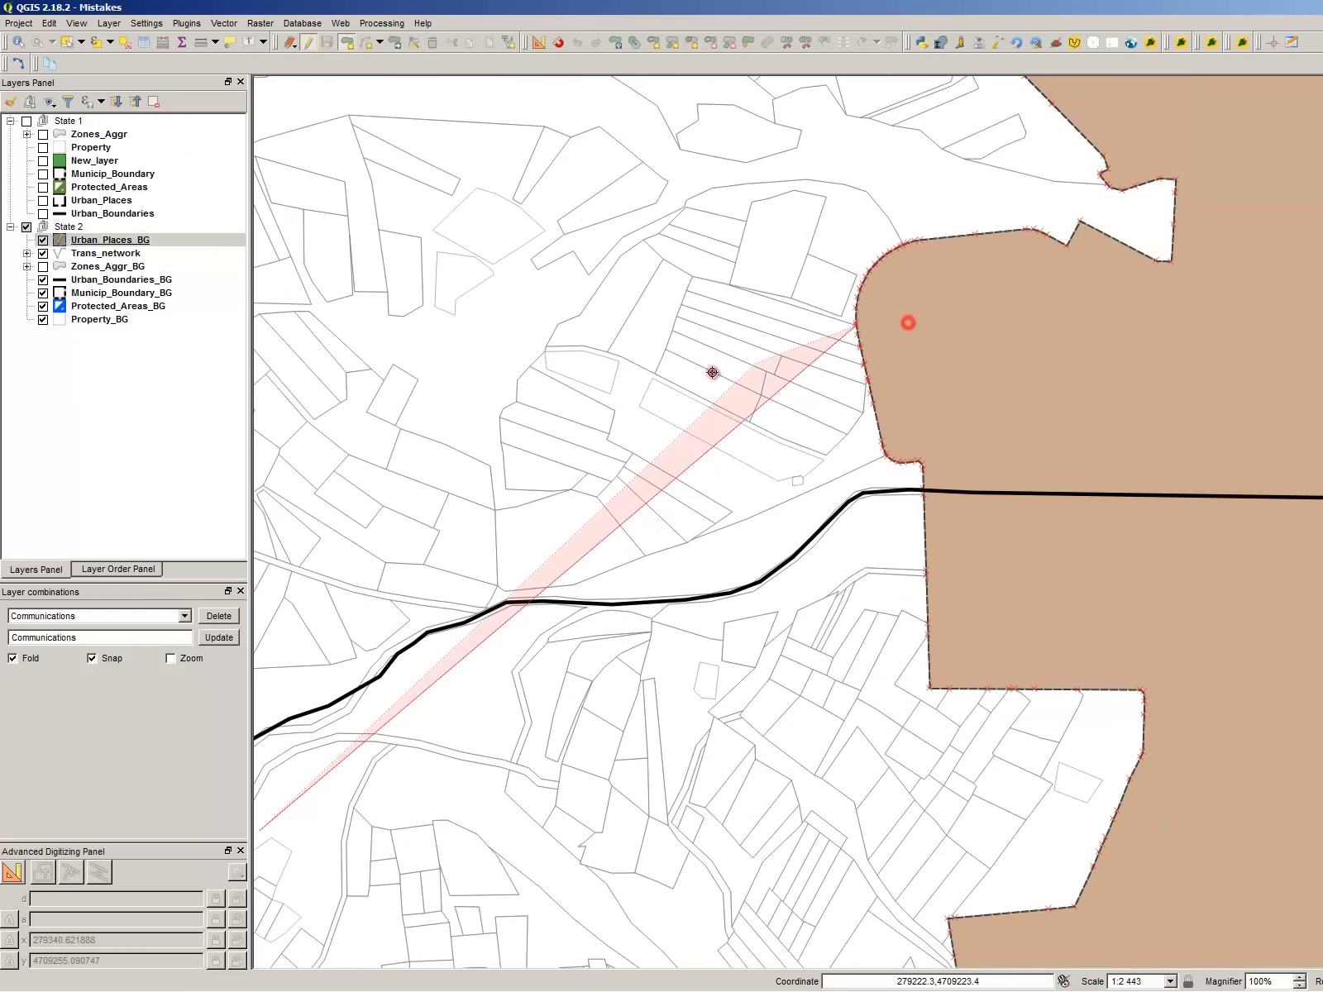
scroll(641, 354, "down", 1)
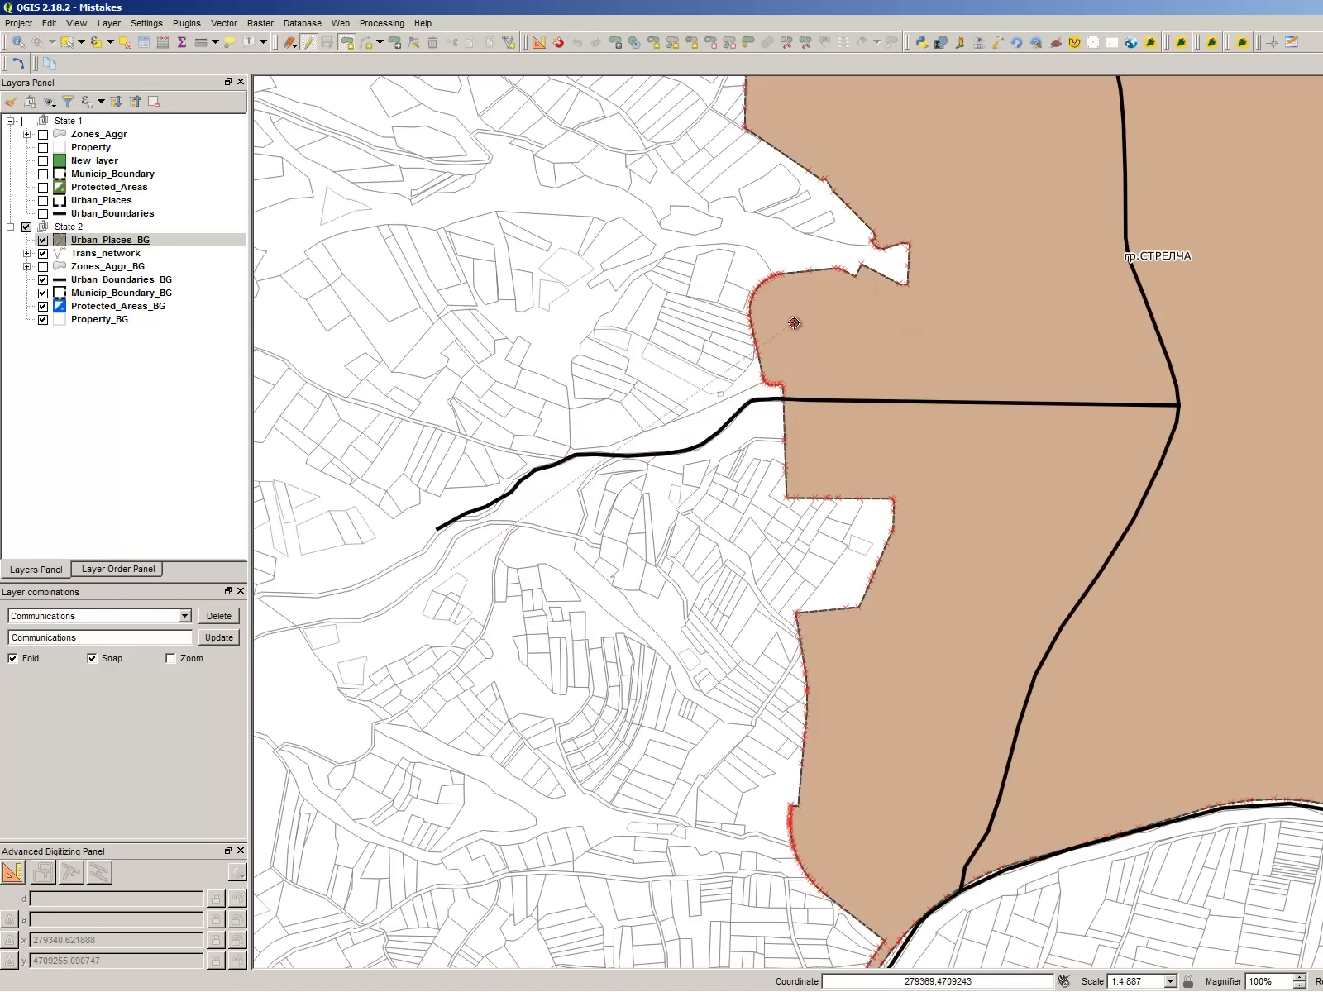
left_click(626, 374)
left_click(752, 330)
left_click(886, 391)
left_click(976, 591)
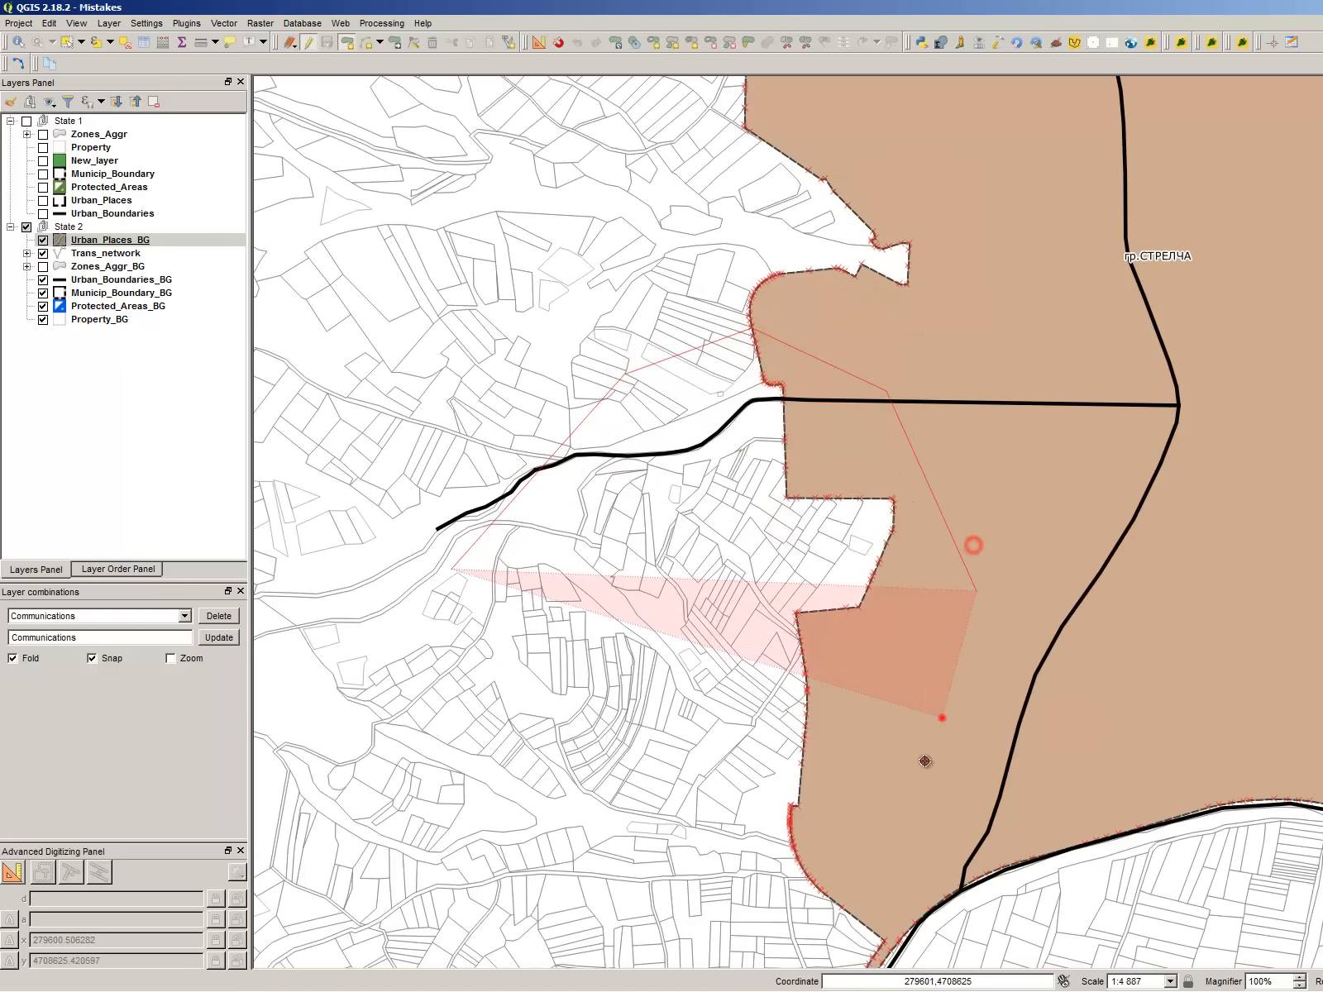
left_click(914, 777)
left_click(865, 887)
left_click(746, 910)
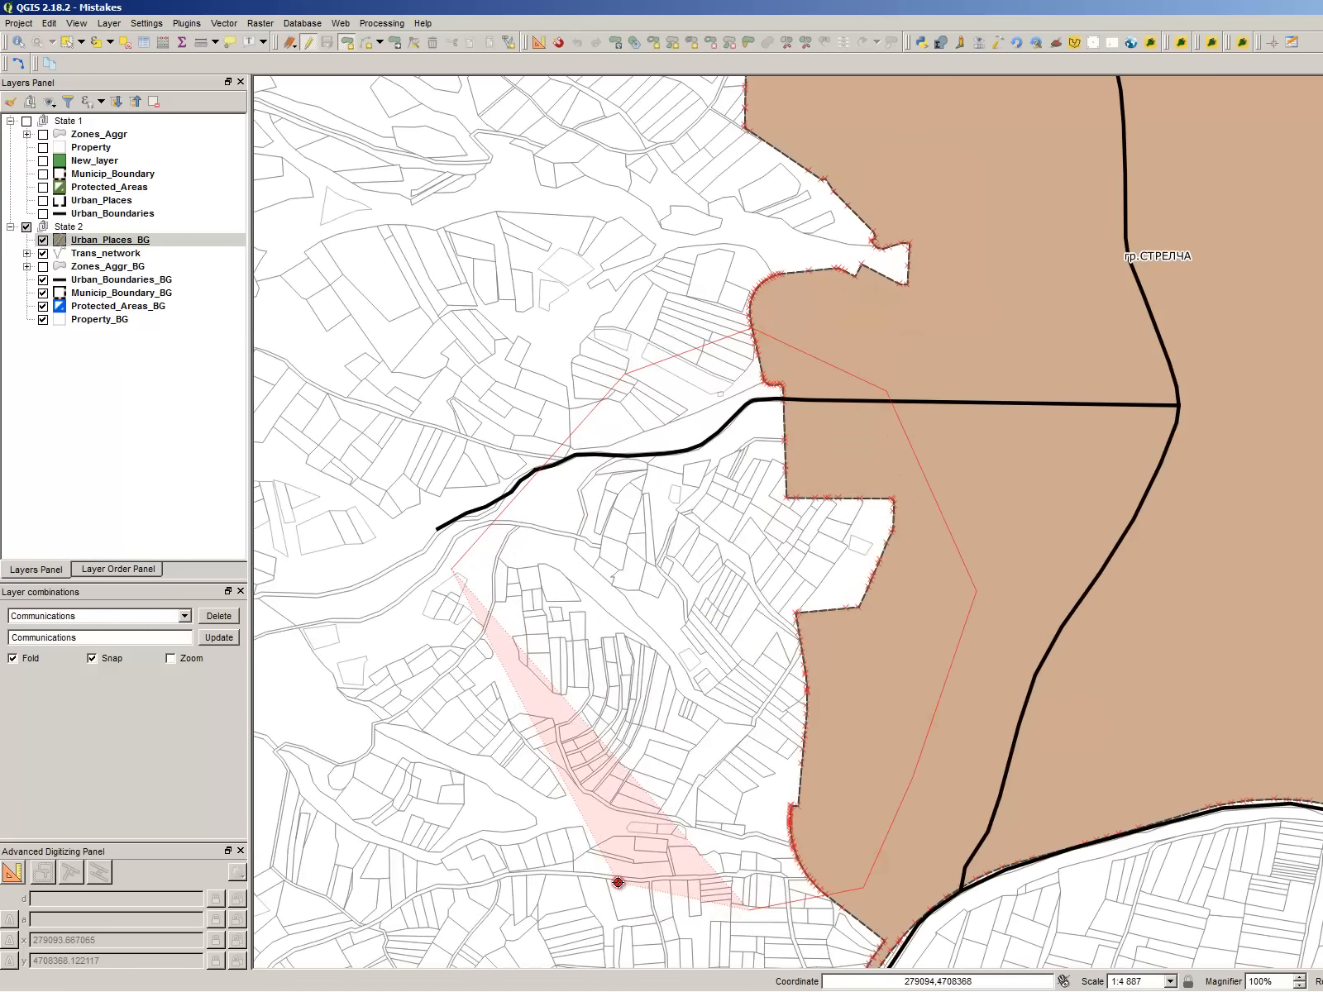
left_click(610, 879)
right_click(570, 828)
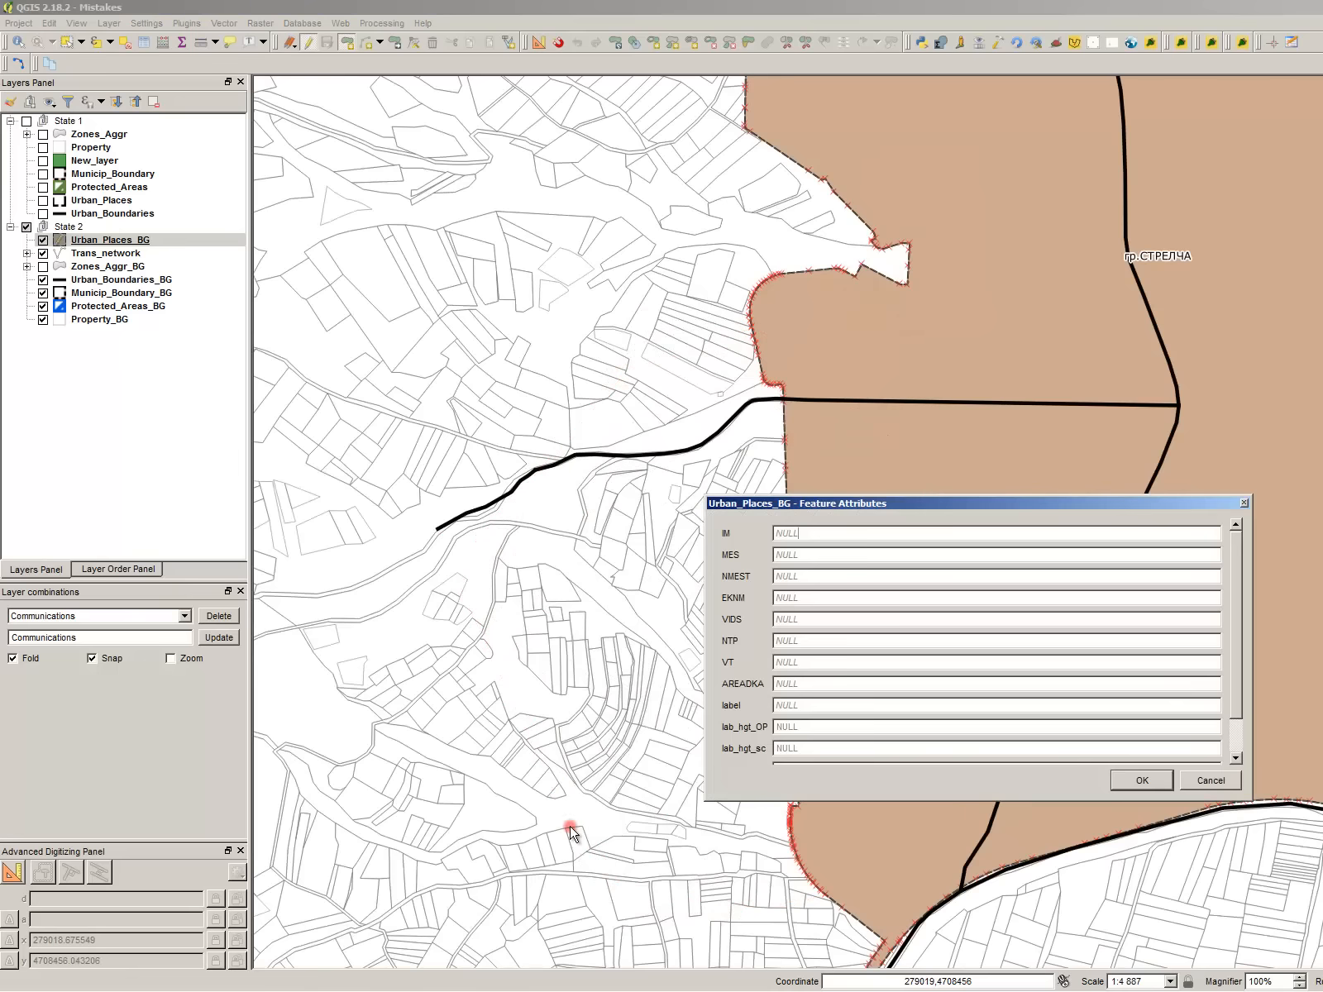
left_click(1141, 780)
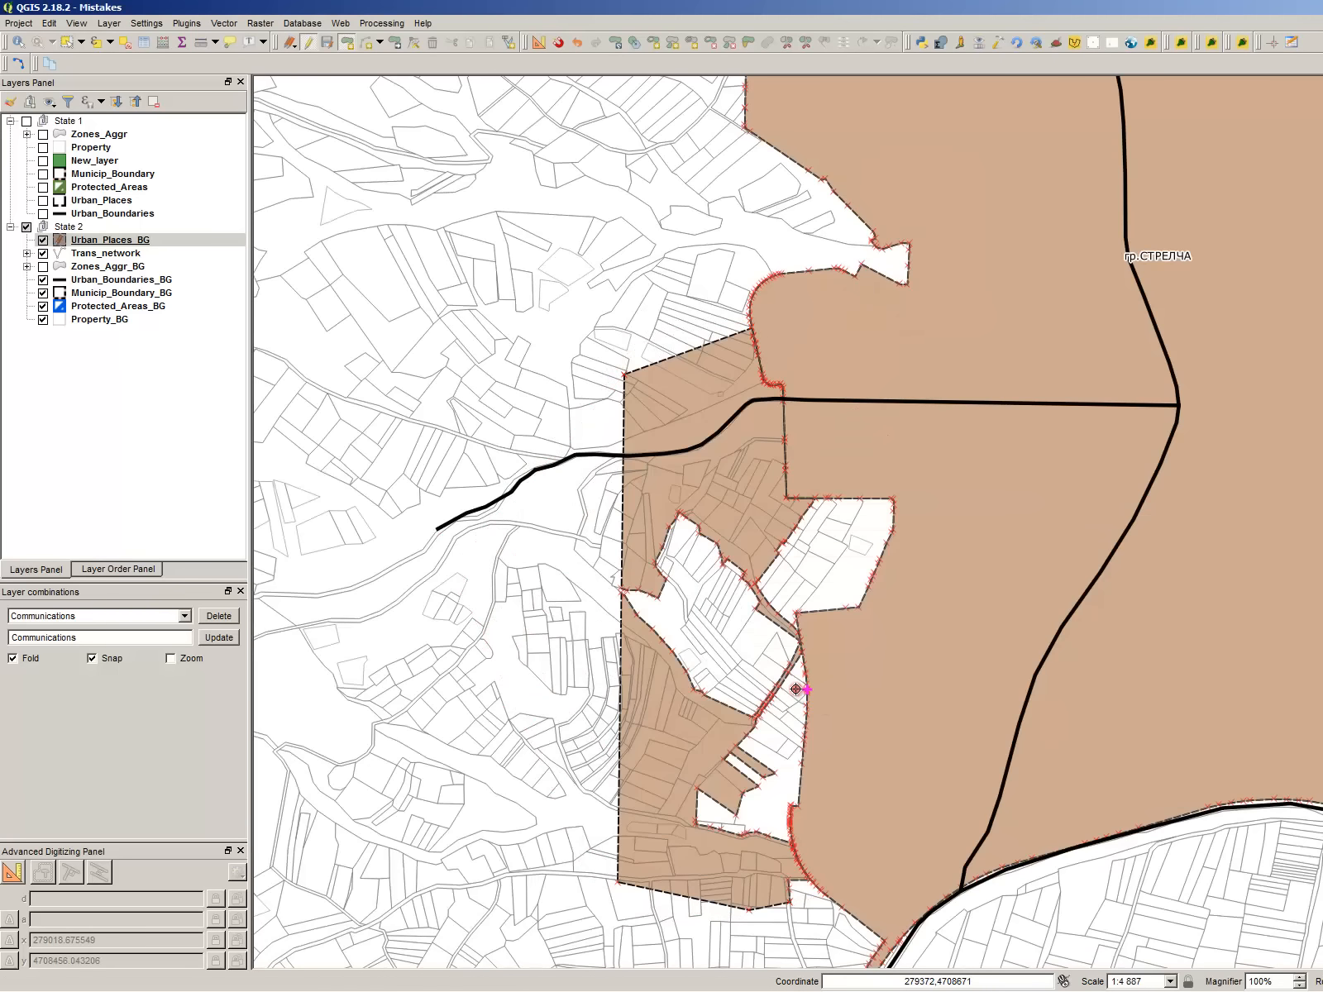
- Select the new Urban_Places_BG polygon west of гр.СТРЕЛЧА
scroll(770, 651, "down", 1)
scroll(817, 698, "up", 1)
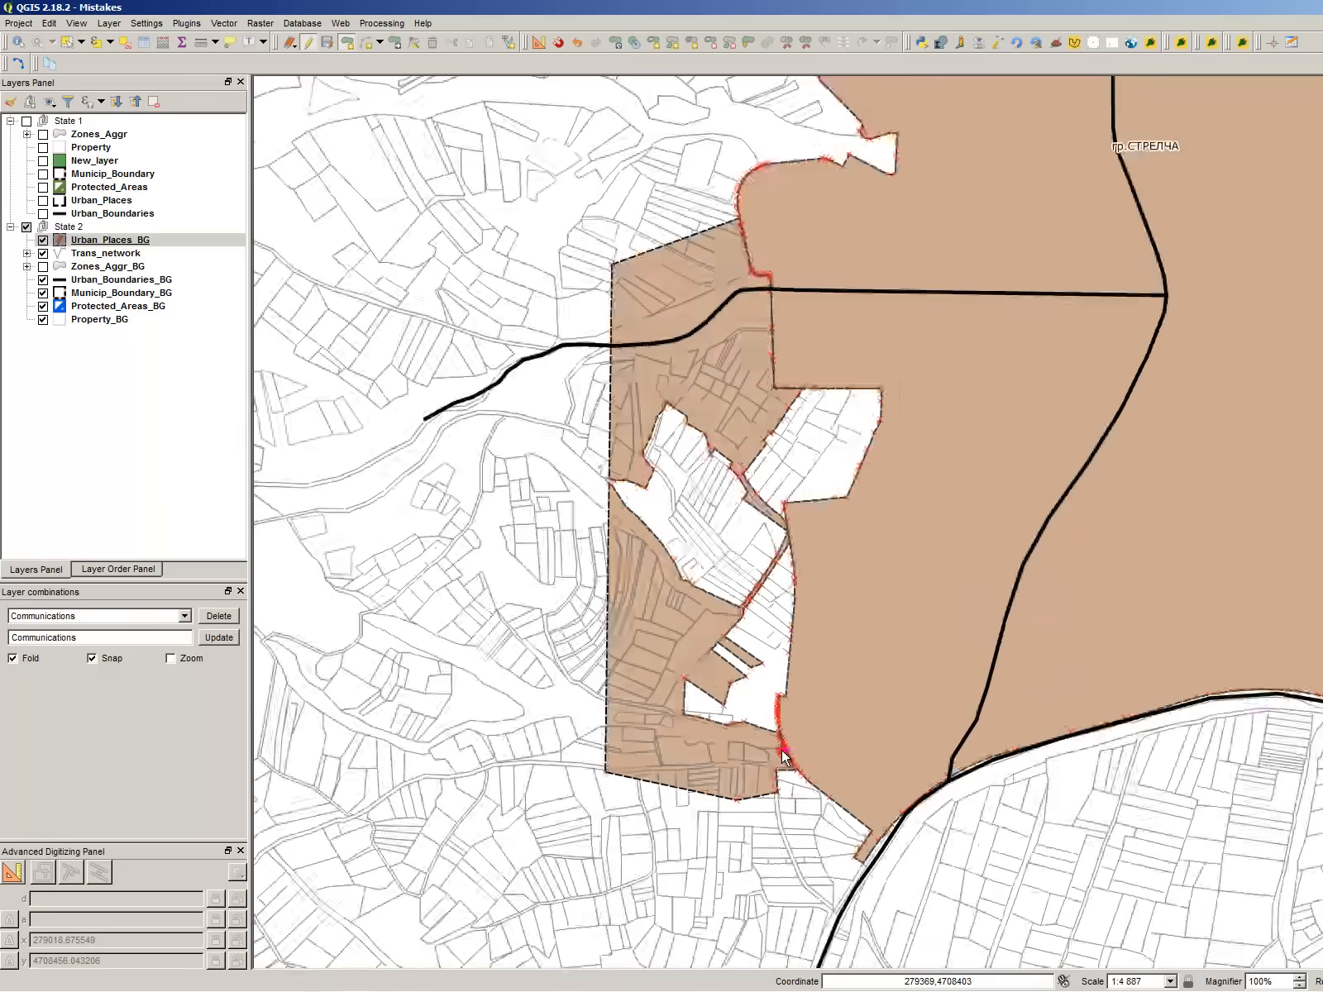
scroll(676, 703, "up", 1)
scroll(620, 506, "down", 1)
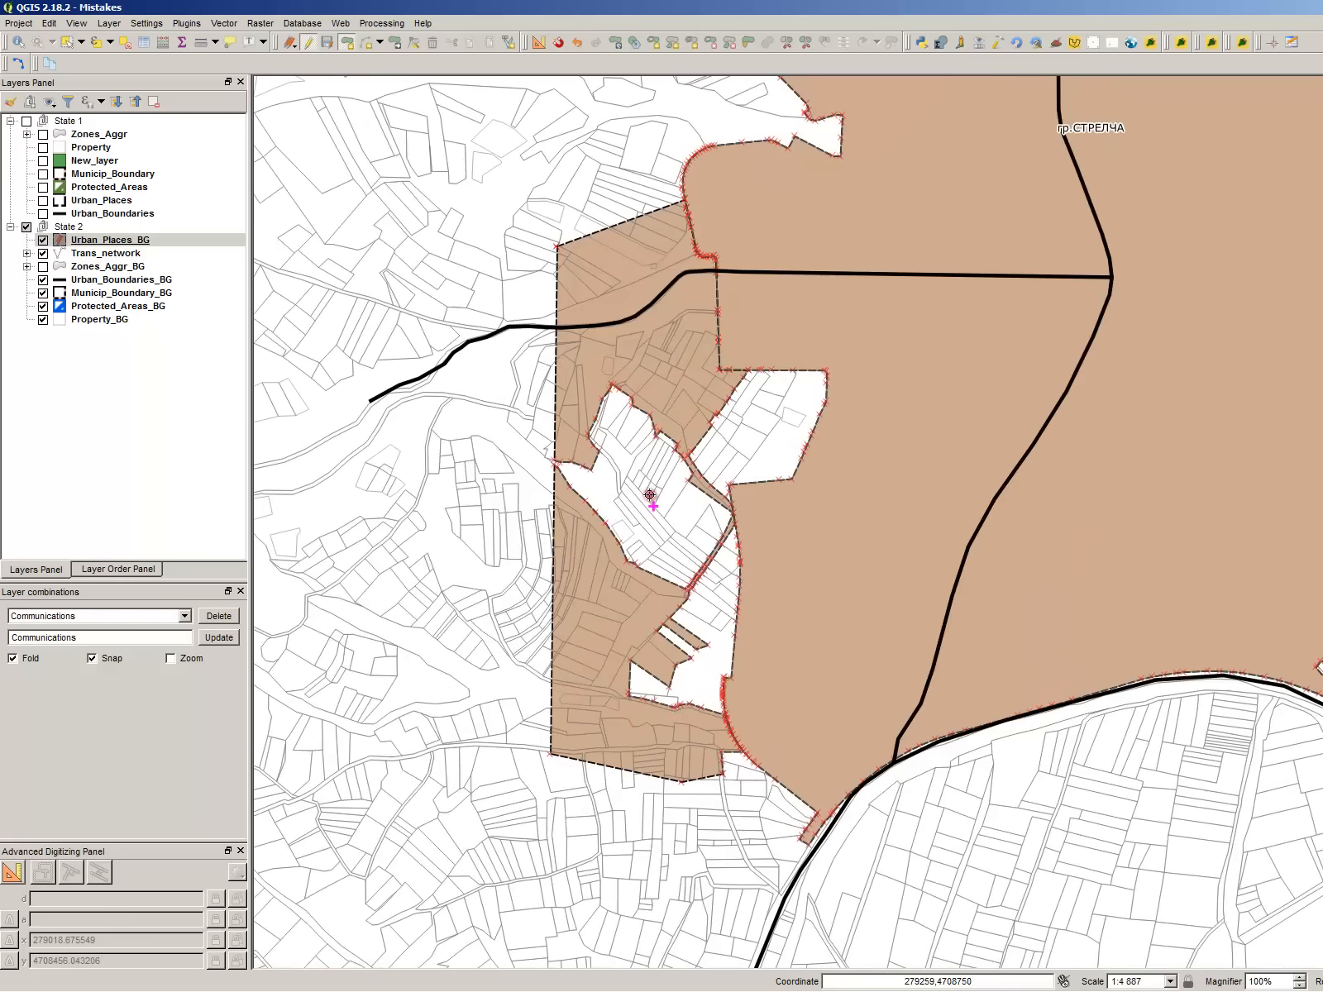
key("ctrl+shift+s")
left_click(668, 406)
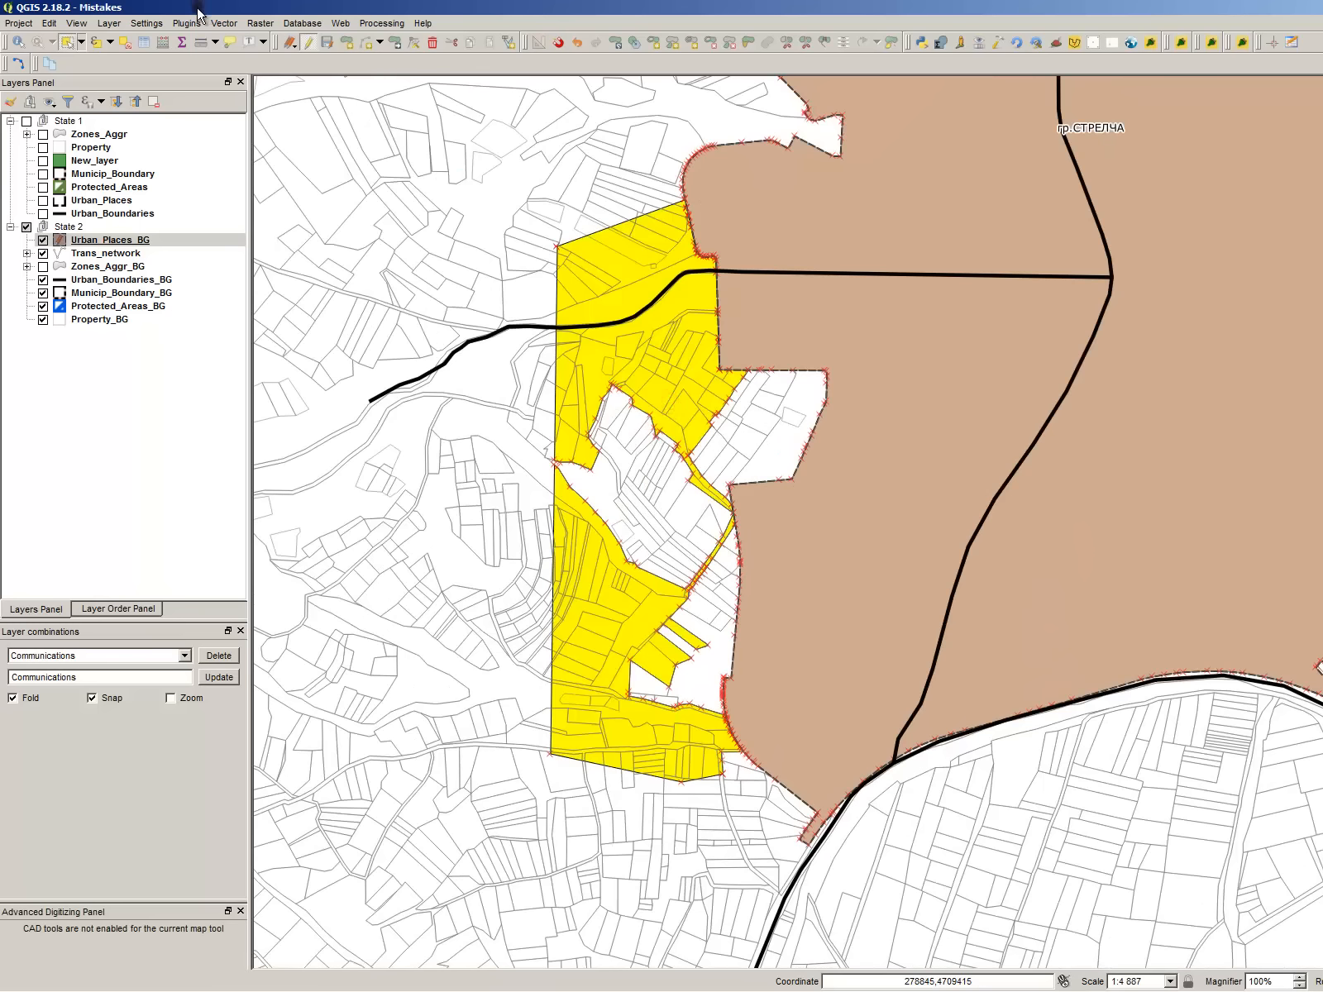
- Turn off Avoid intersections for Zones_Aggr in the snapping options and apply the change
left_click(147, 23)
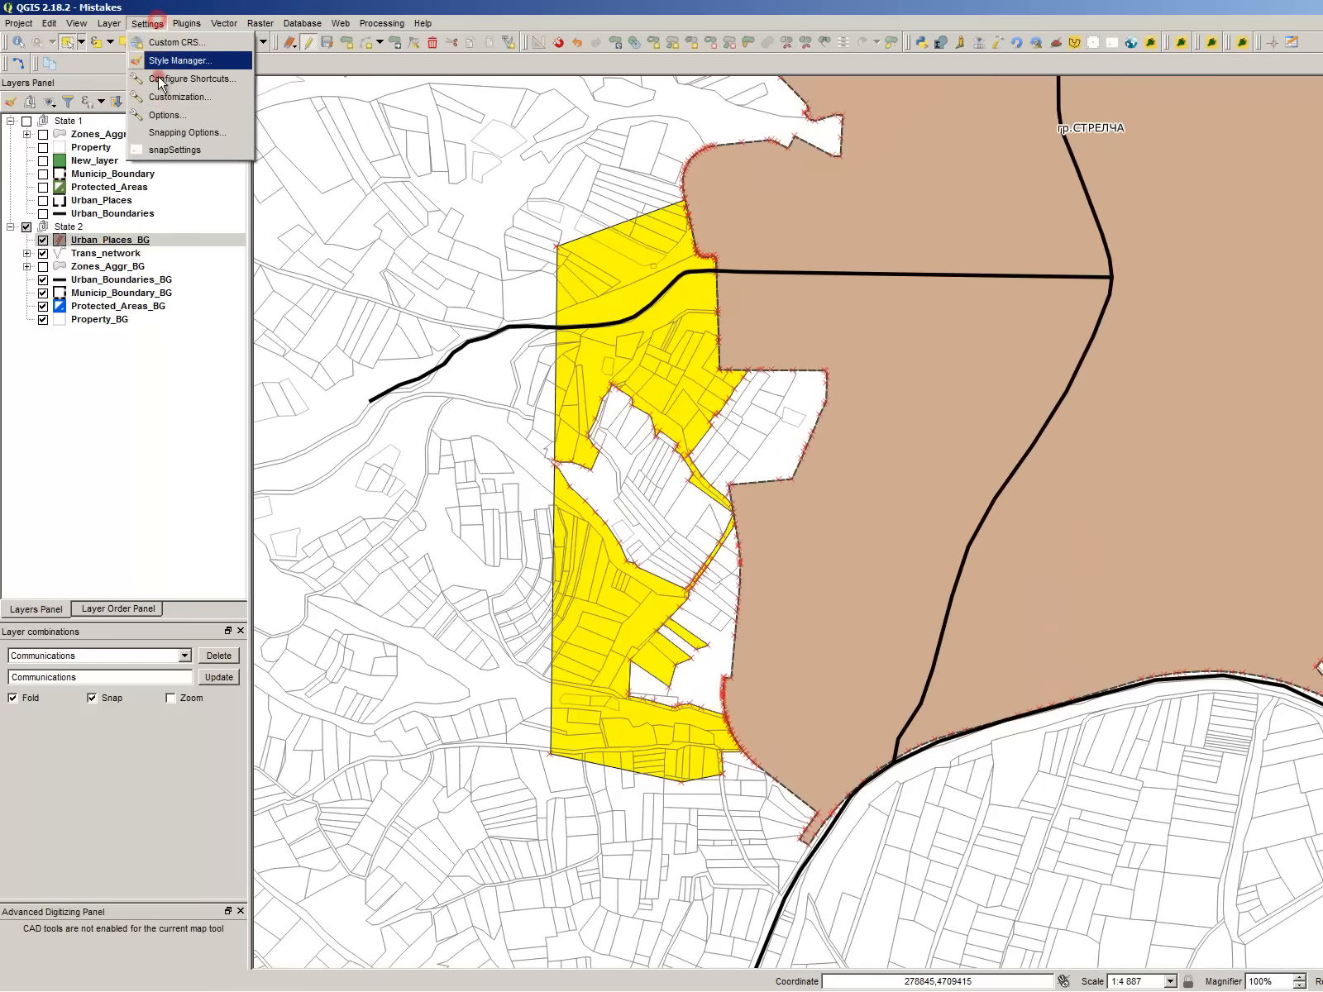
left_click(195, 132)
left_click(879, 559)
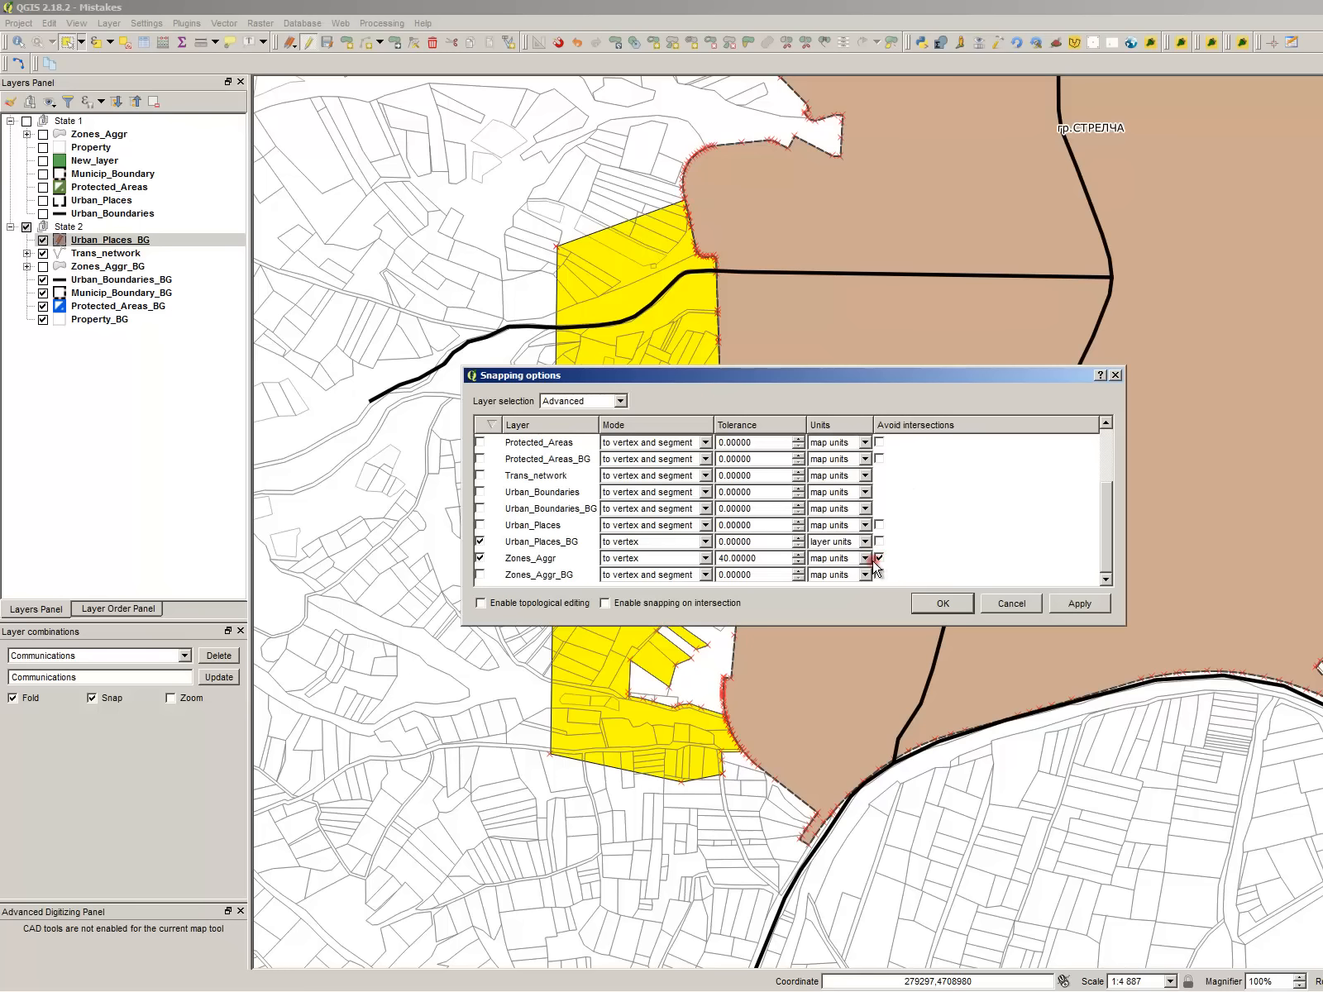
left_click(1075, 603)
left_click(943, 603)
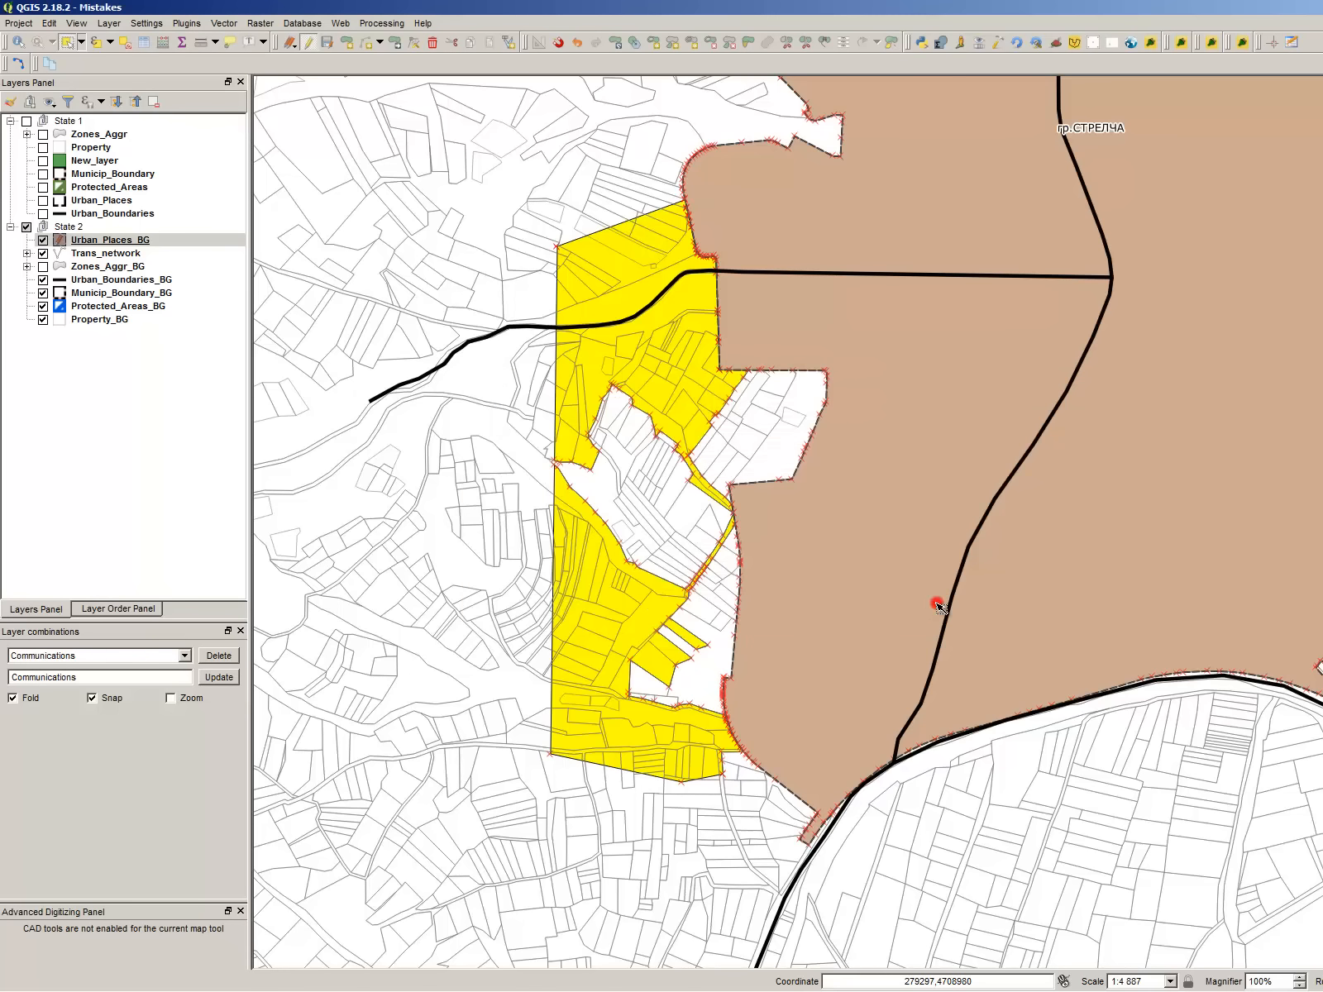
- Delete the selected polygon and keep Urban_Places_BG as the active layer
key("Delete")
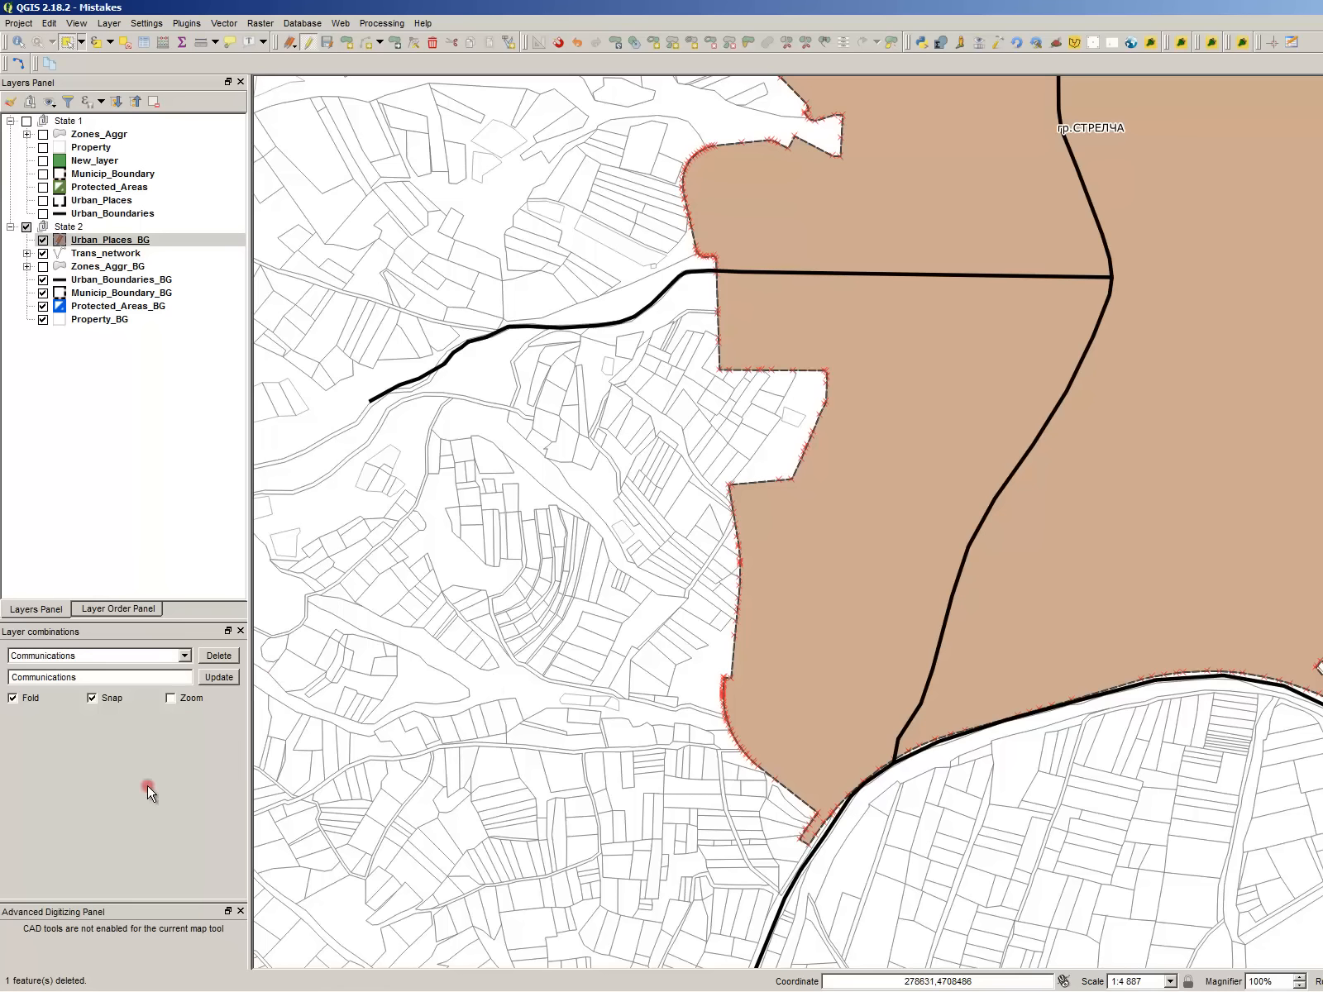
left_click(140, 239)
scroll(587, 451, "down", 1)
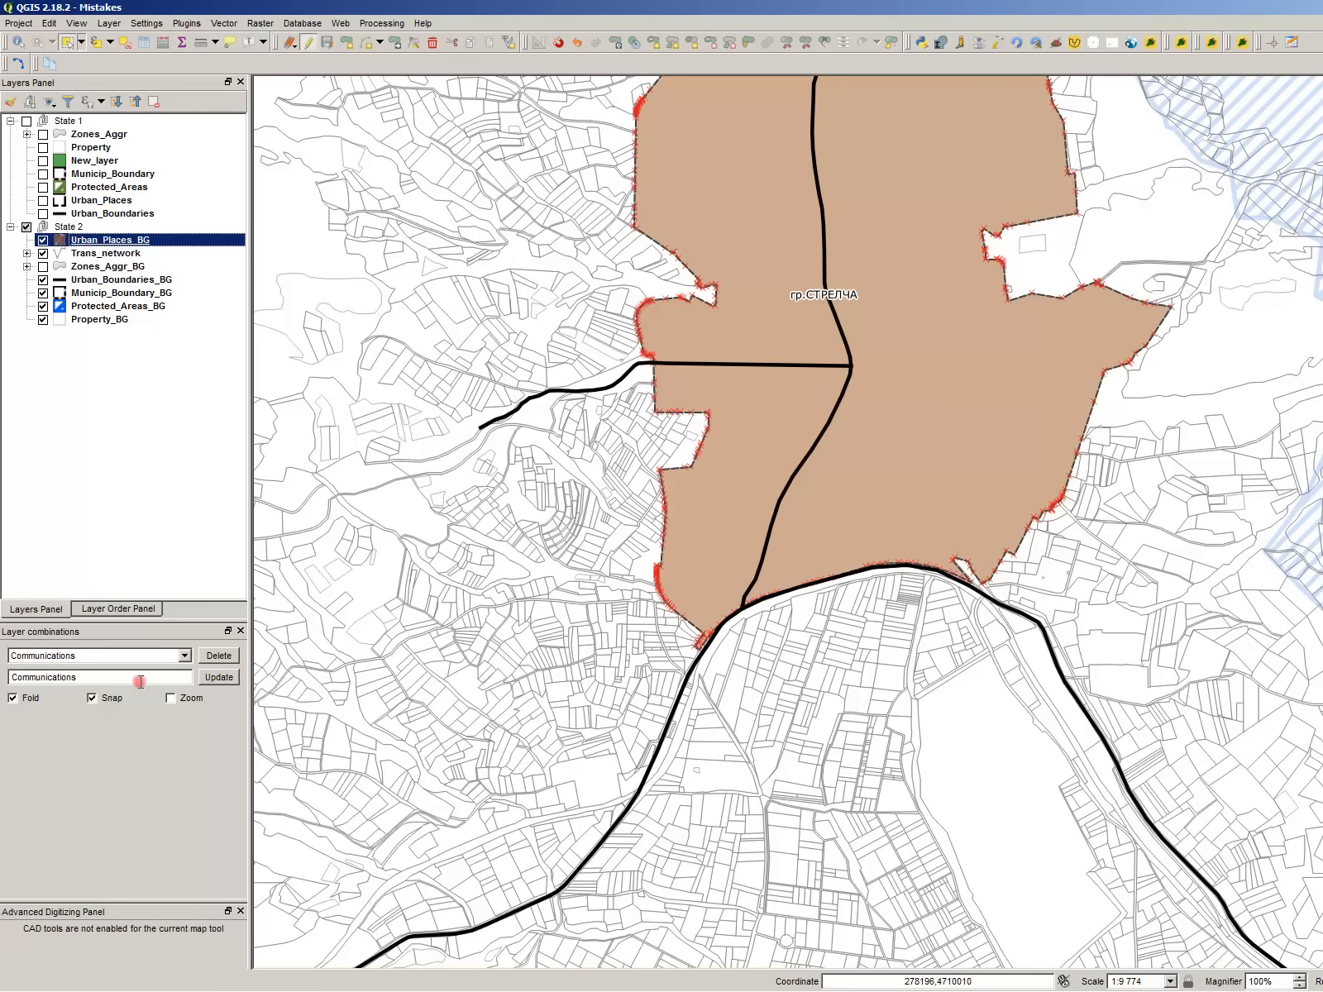
left_click(100, 705)
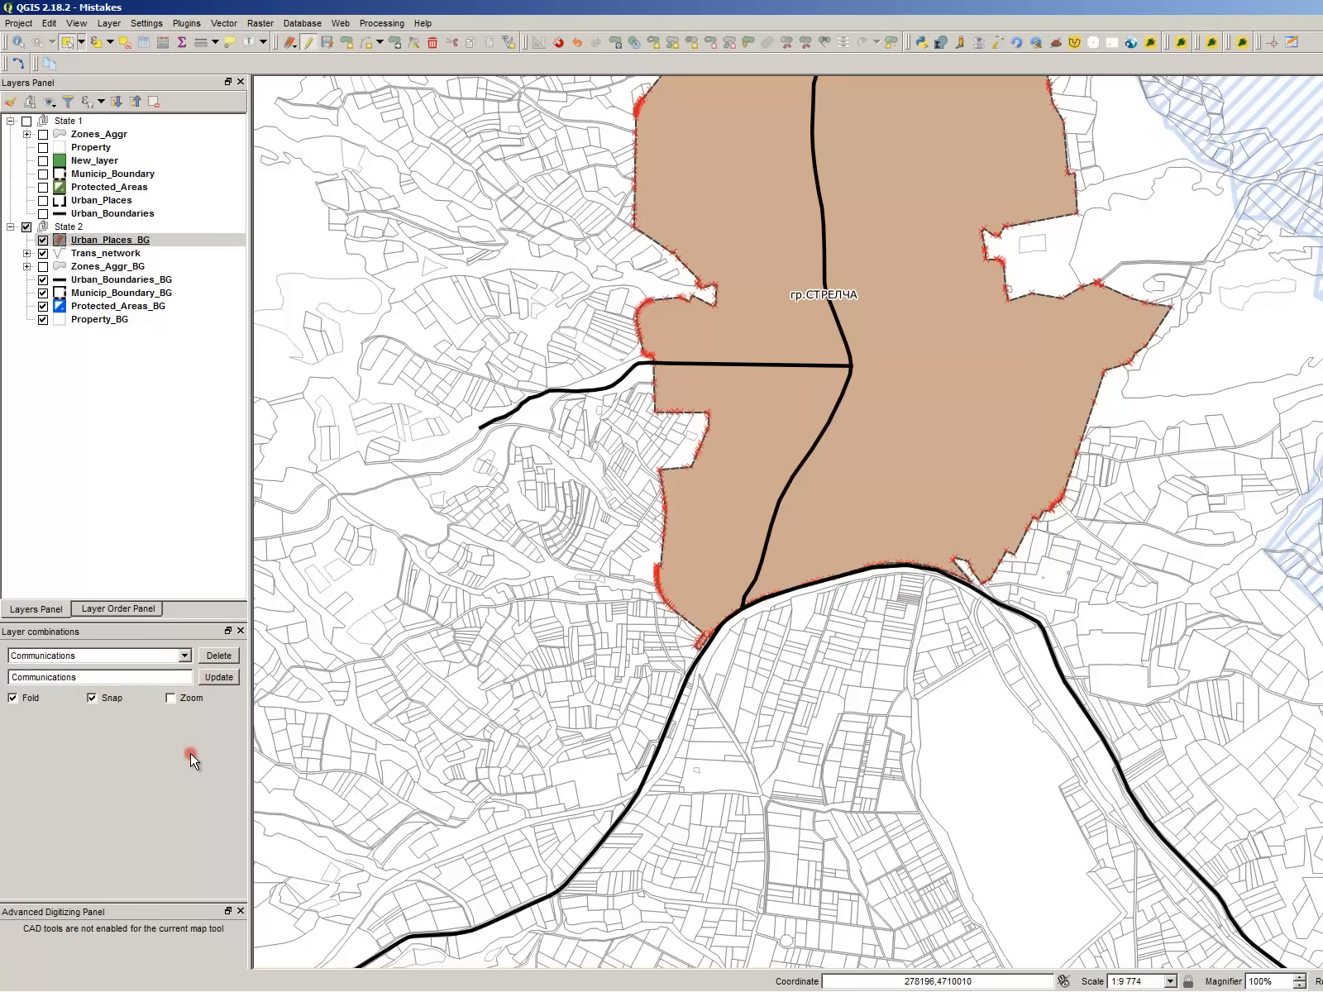
- Apply the snapping options with Avoid intersections off for Zones_Aggr and update the Communications layer combination
left_click(187, 23)
mouse_move(146, 23)
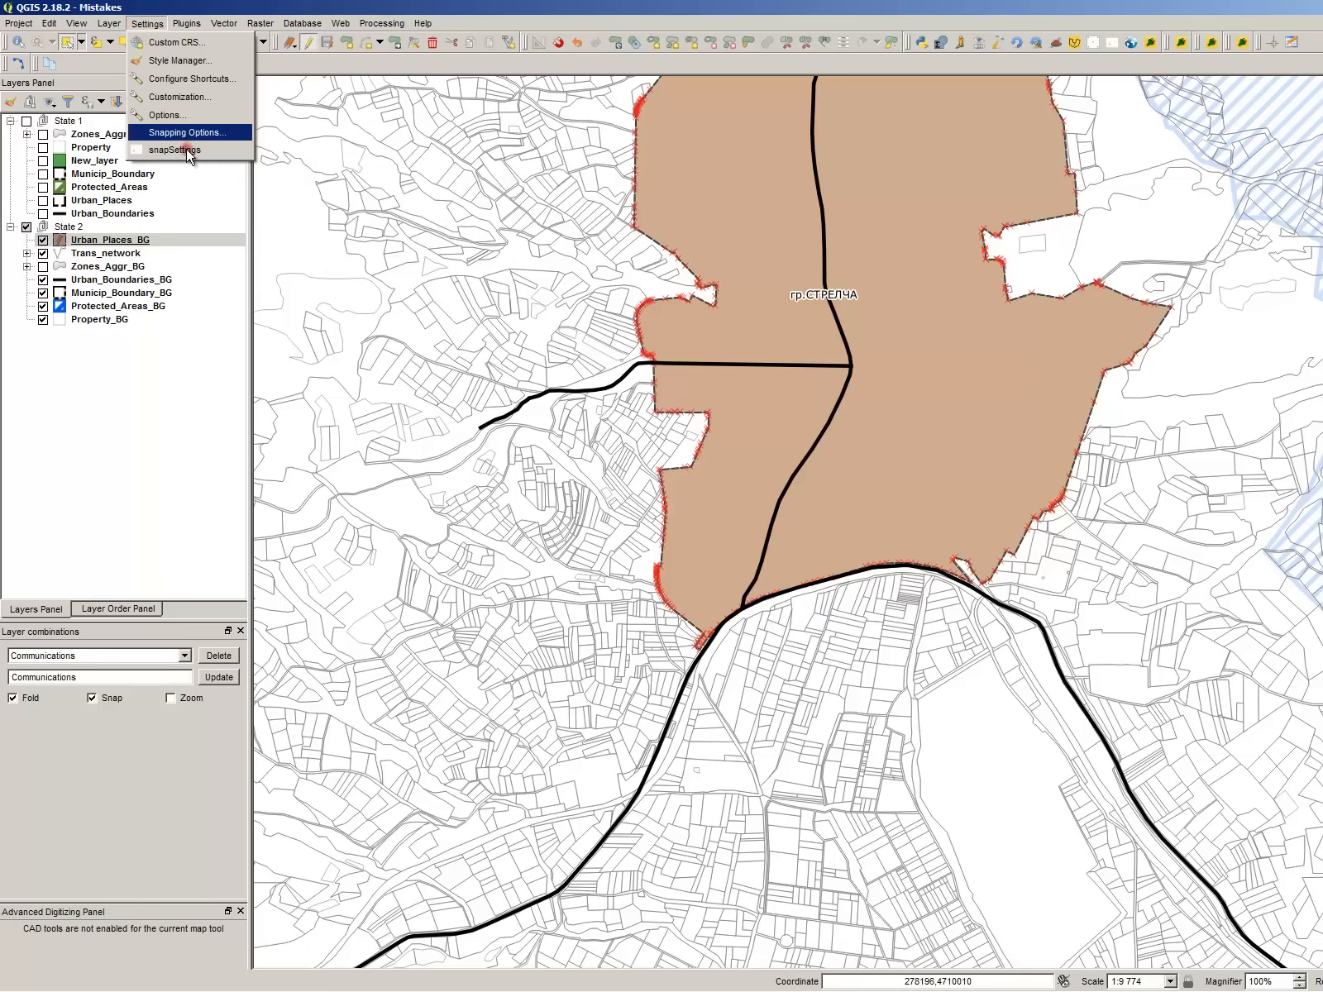
left_click(190, 175)
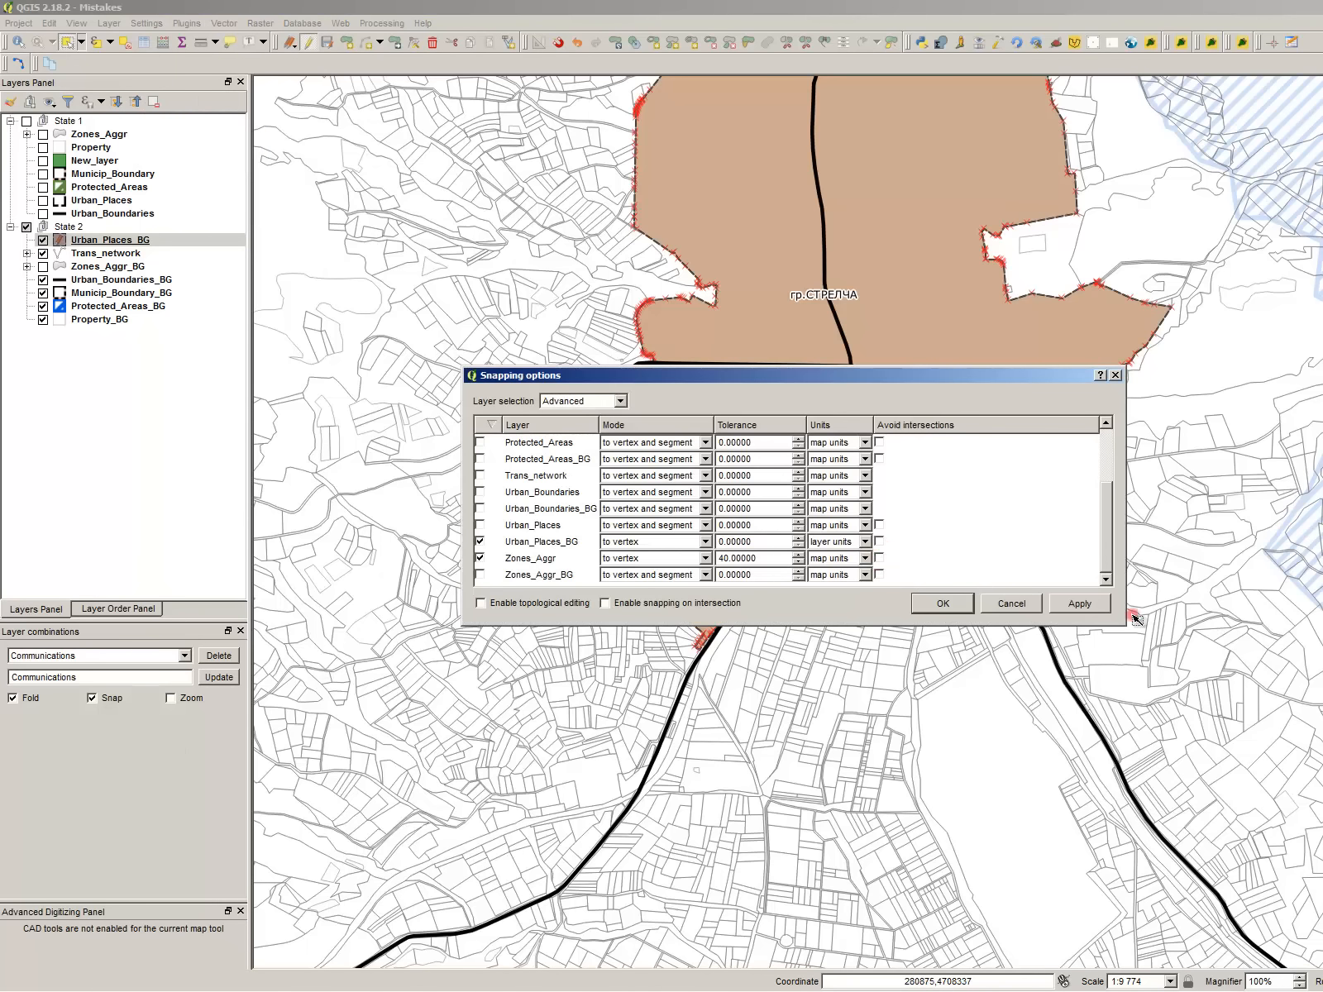
left_click(1080, 603)
left_click(942, 604)
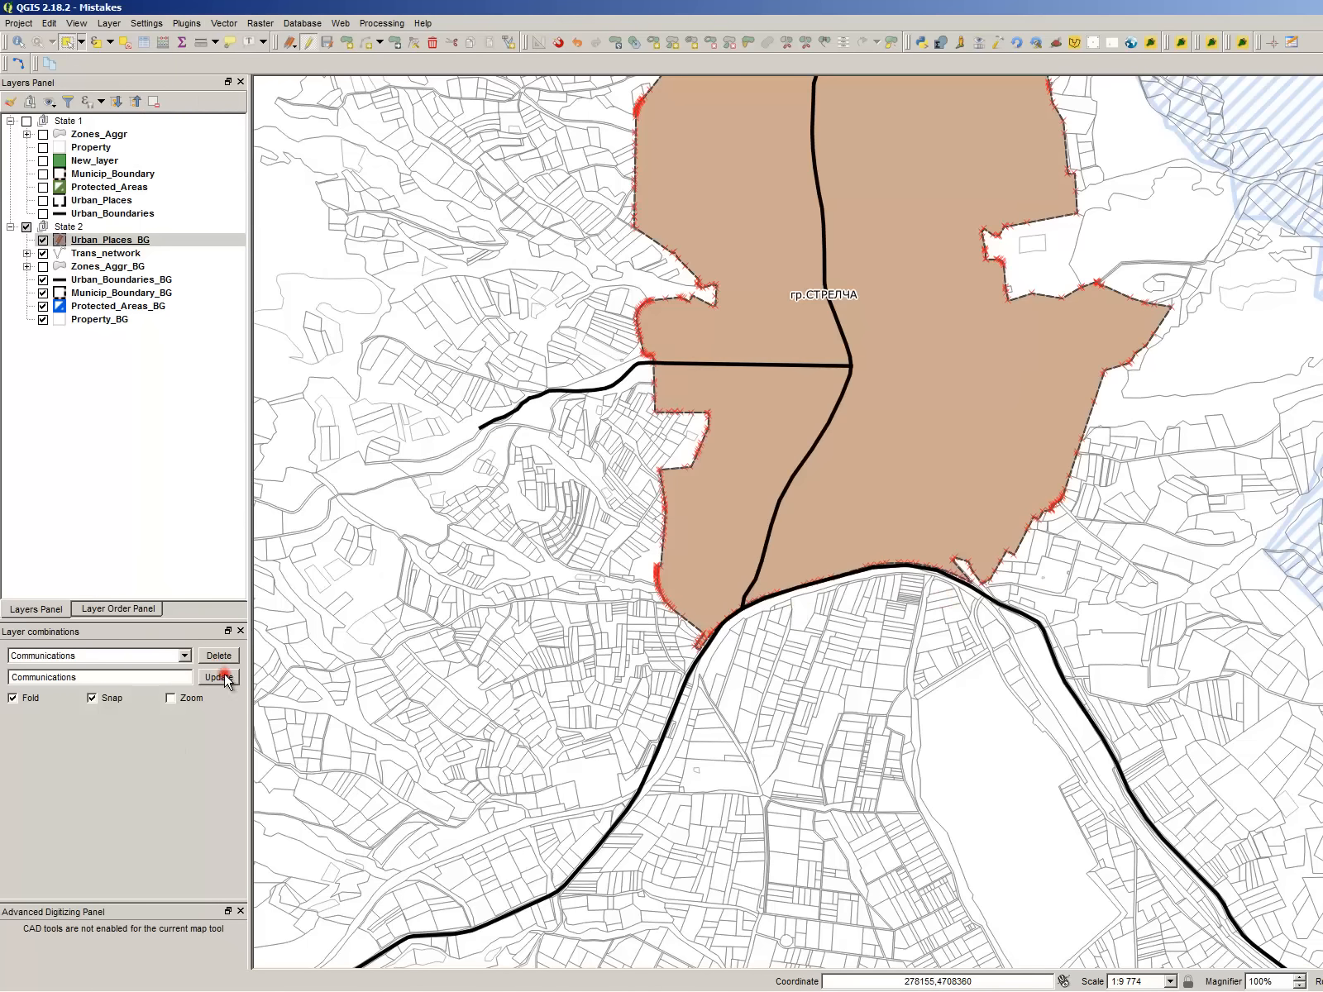
left_click(220, 678)
- Draw a polygon in Urban_Places_BG extending гр.СТРЕЛЧА to the west and southwest, leaving the attributes empty
key("ctrl+period")
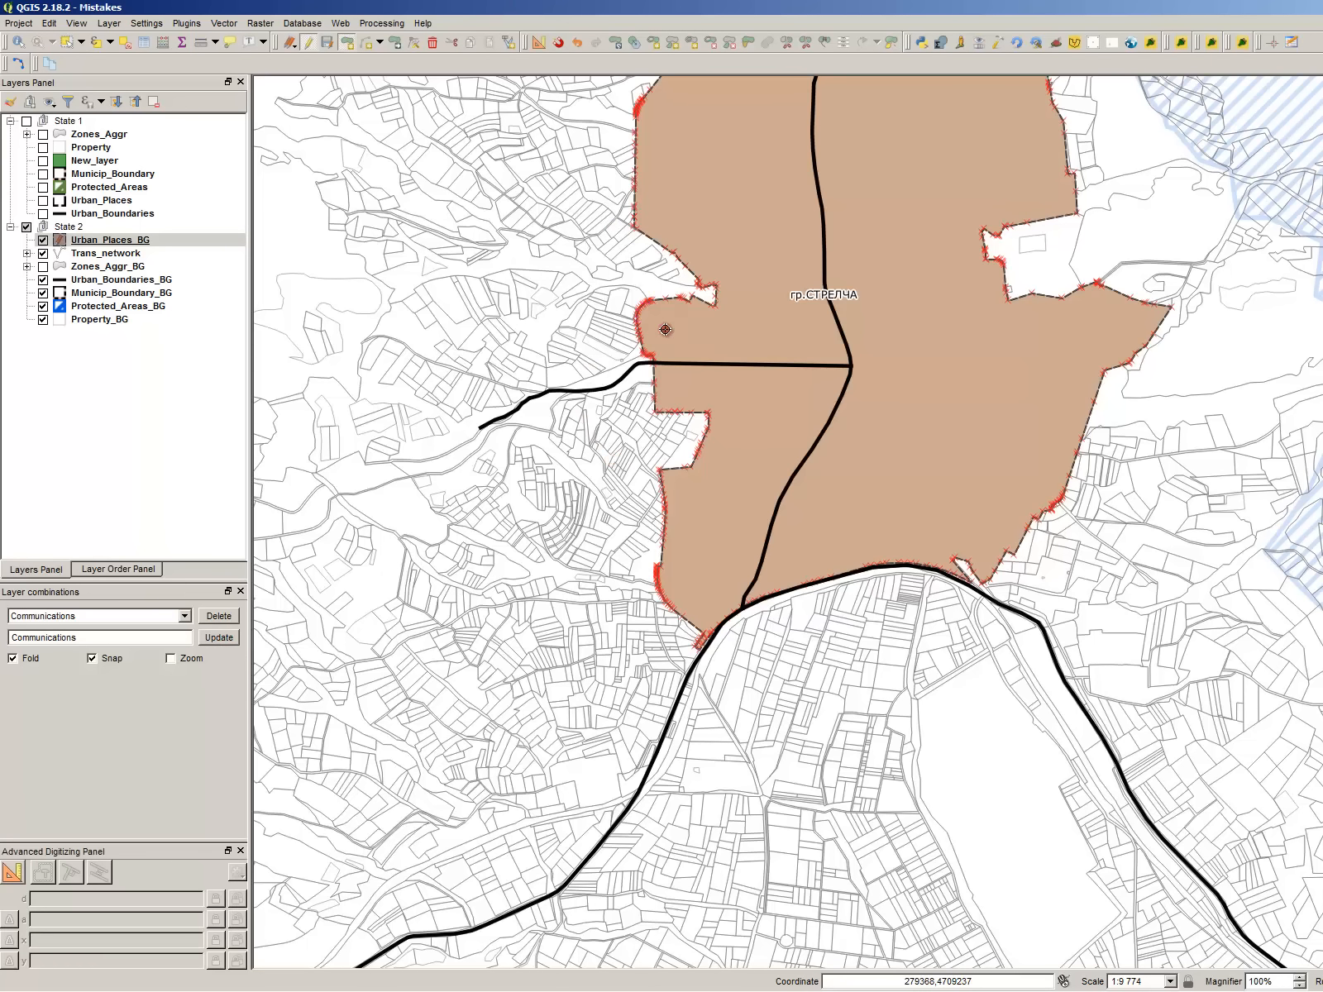
left_click(683, 325)
left_click(548, 350)
left_click(454, 446)
left_click(459, 564)
left_click(534, 638)
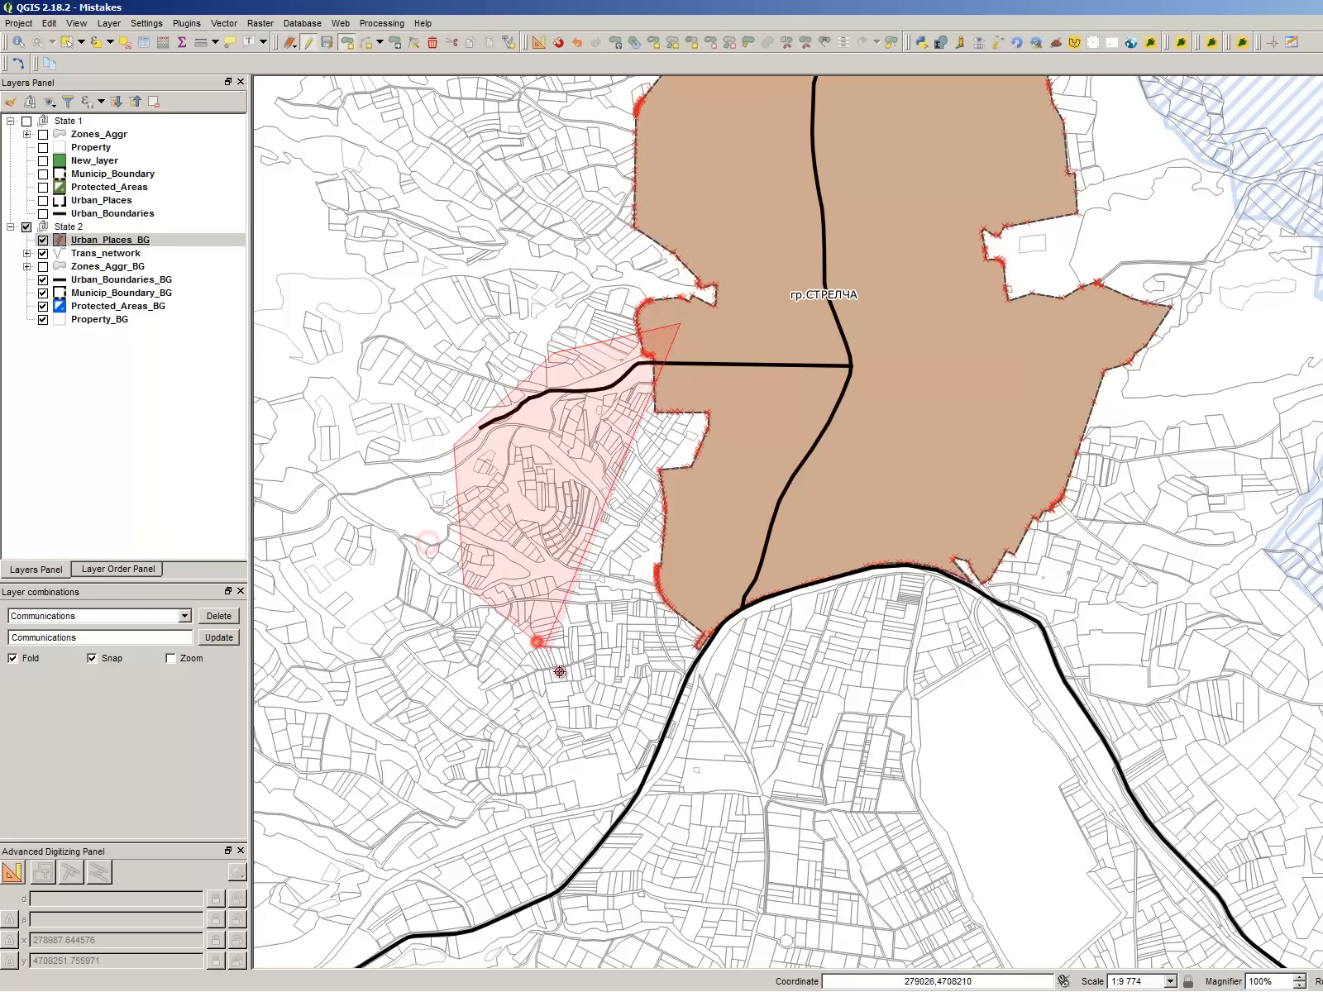
left_click(567, 686)
left_click(624, 705)
left_click(732, 621)
right_click(729, 608)
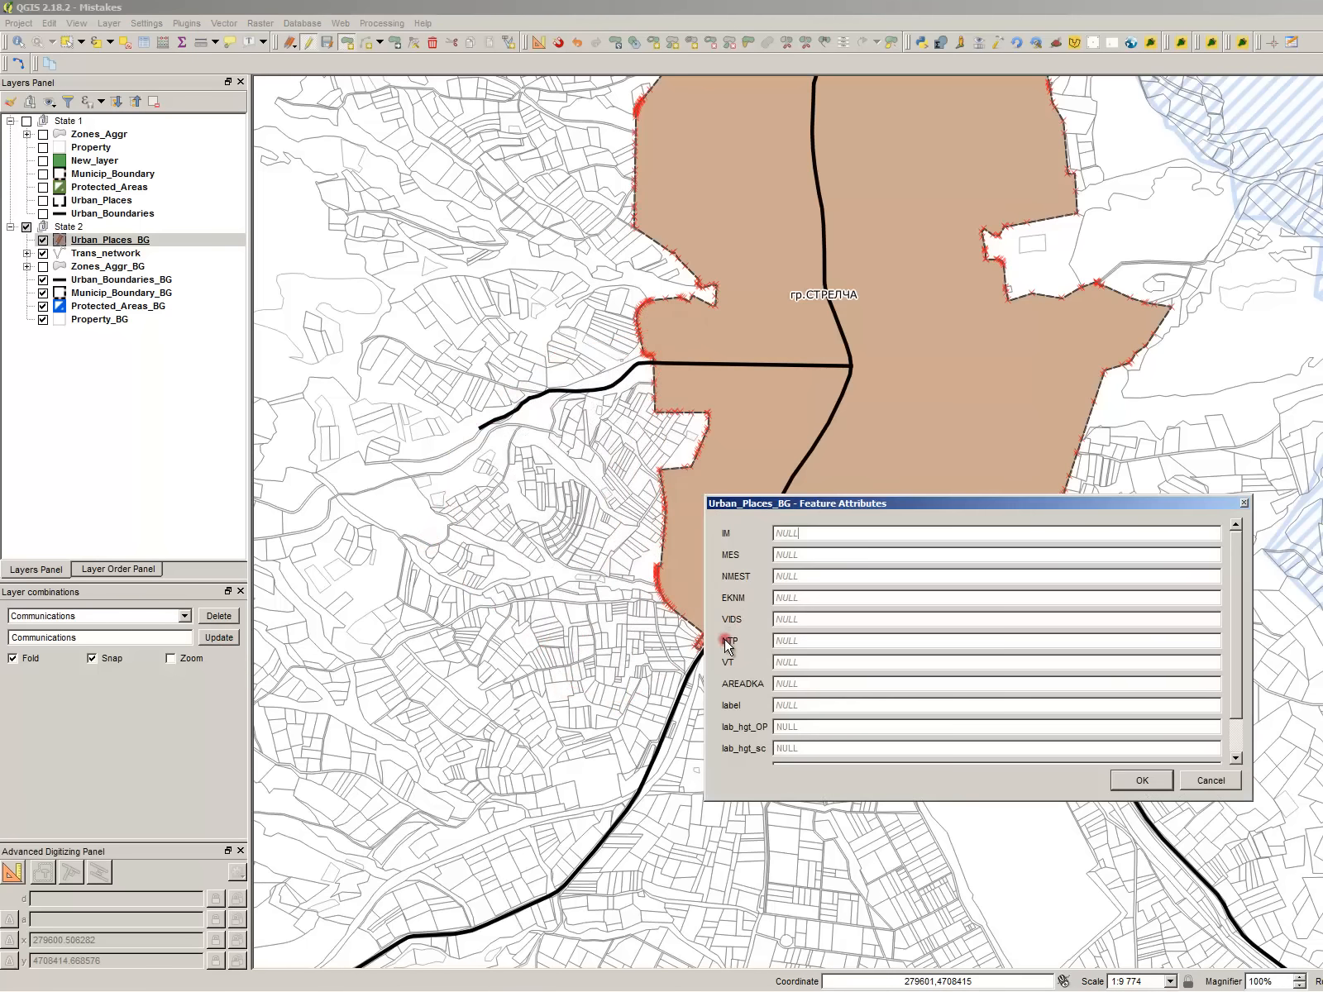
key("Return")
- Select the new polygon together with the гр.СТРЕЛЧА polygon and merge them into one feature
key("s")
left_click(701, 502)
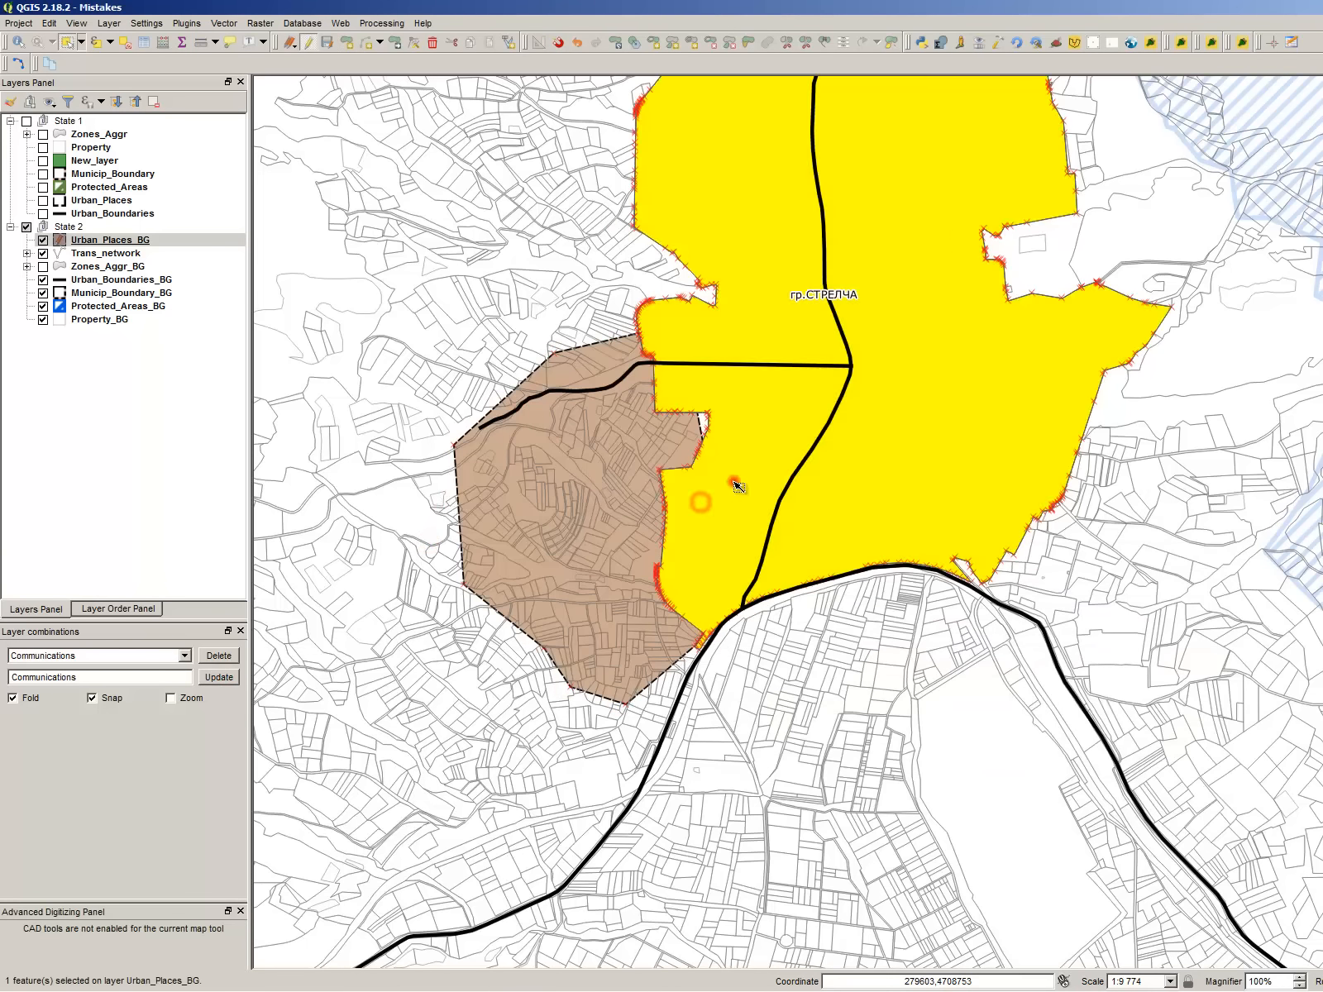
key("ctrl+shift+a")
left_click(597, 488)
left_click(758, 439, "ctrl")
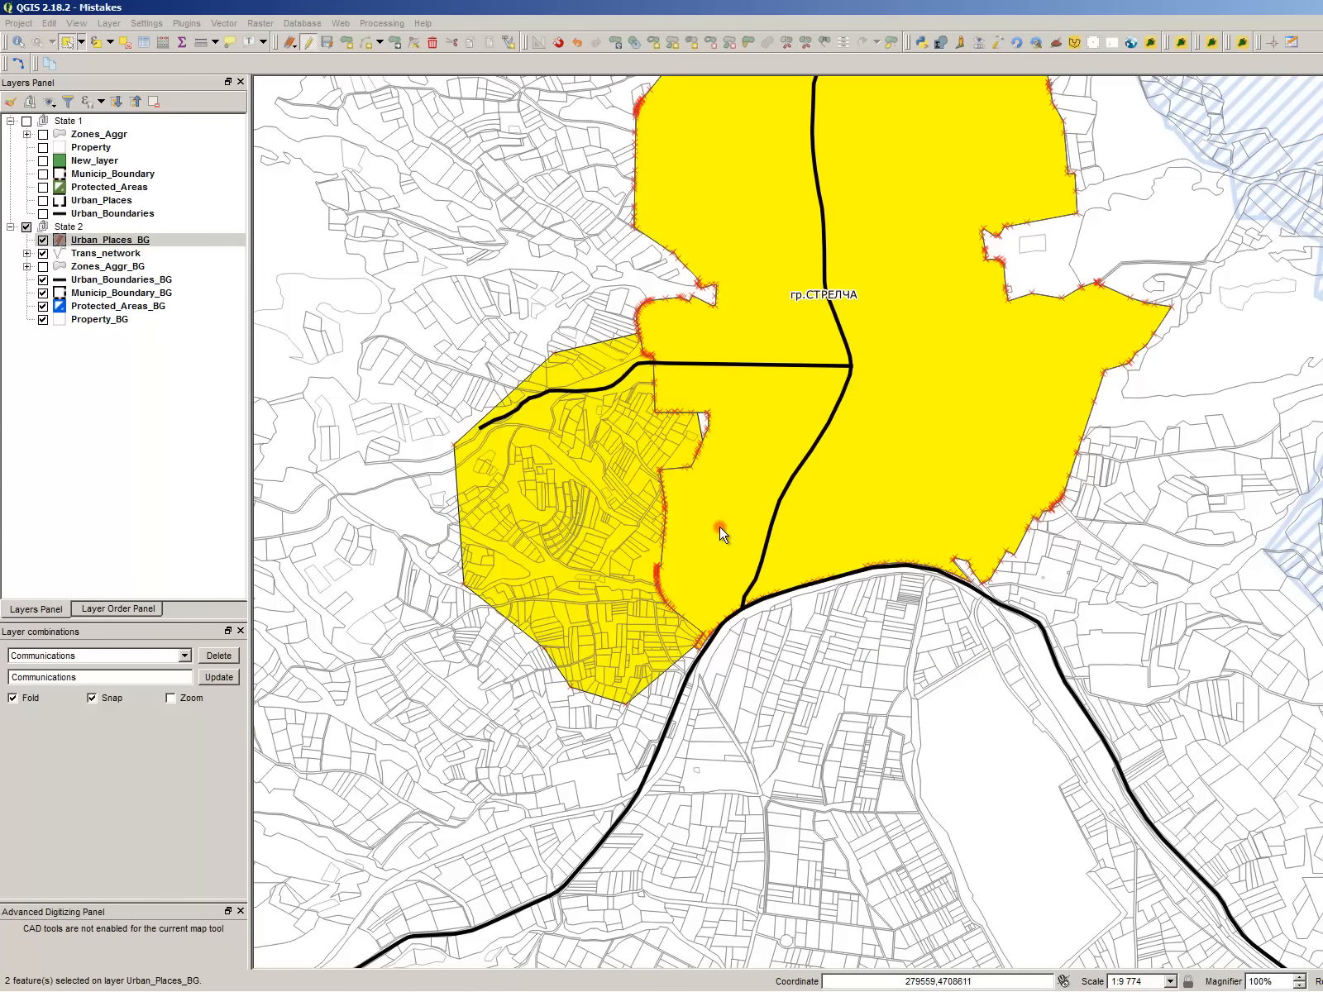
key("m")
key("Return")
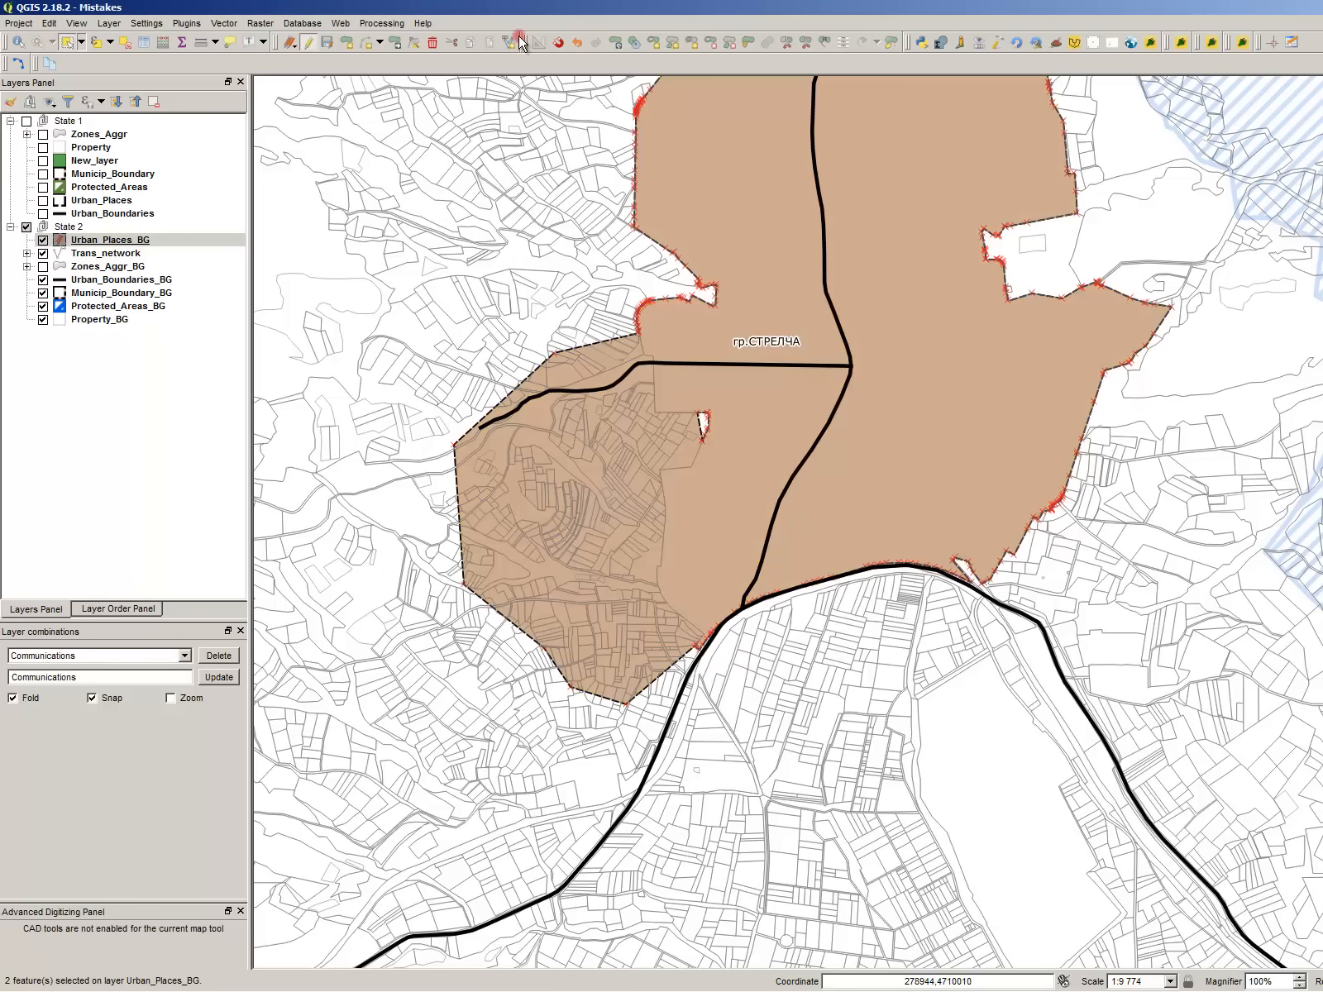
- Clear the selection of the merged polygon, stop editing Urban_Places_BG and discard its changes
left_click(657, 488)
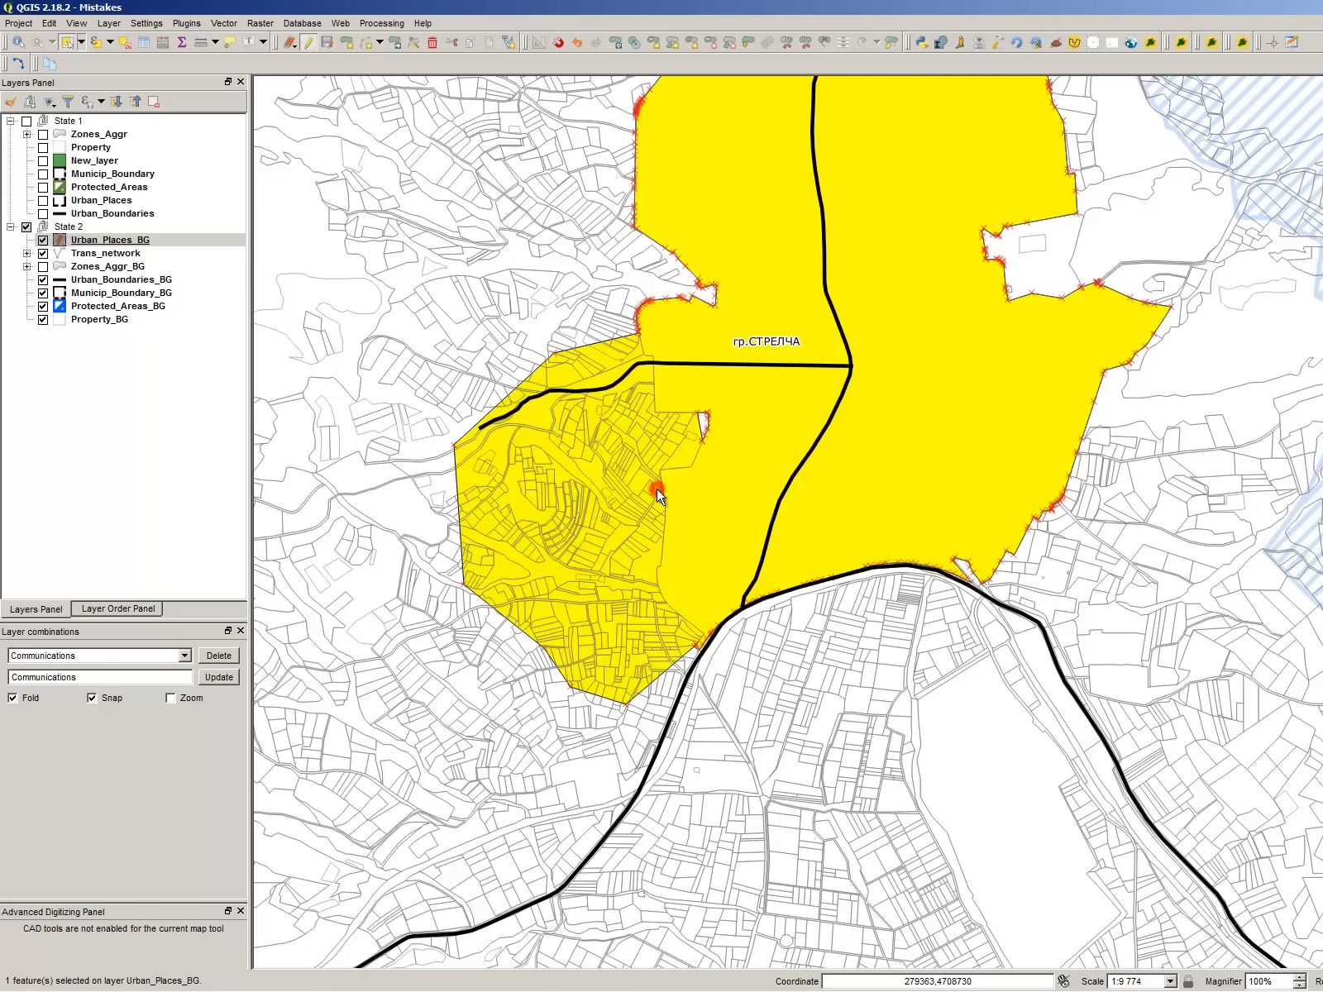
left_click(787, 728)
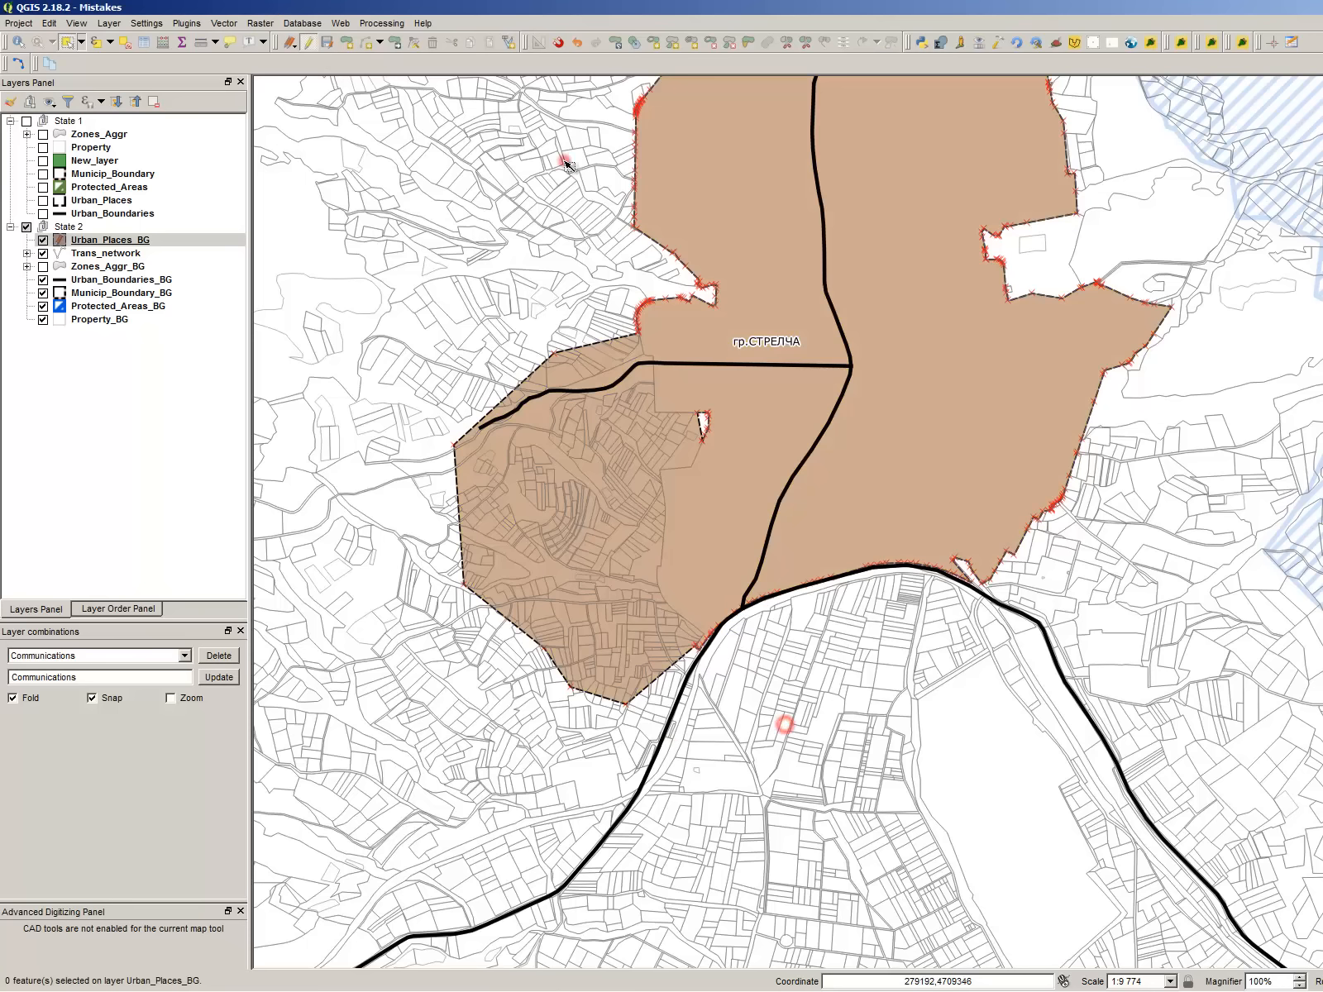
left_click(311, 41)
left_click(847, 511)
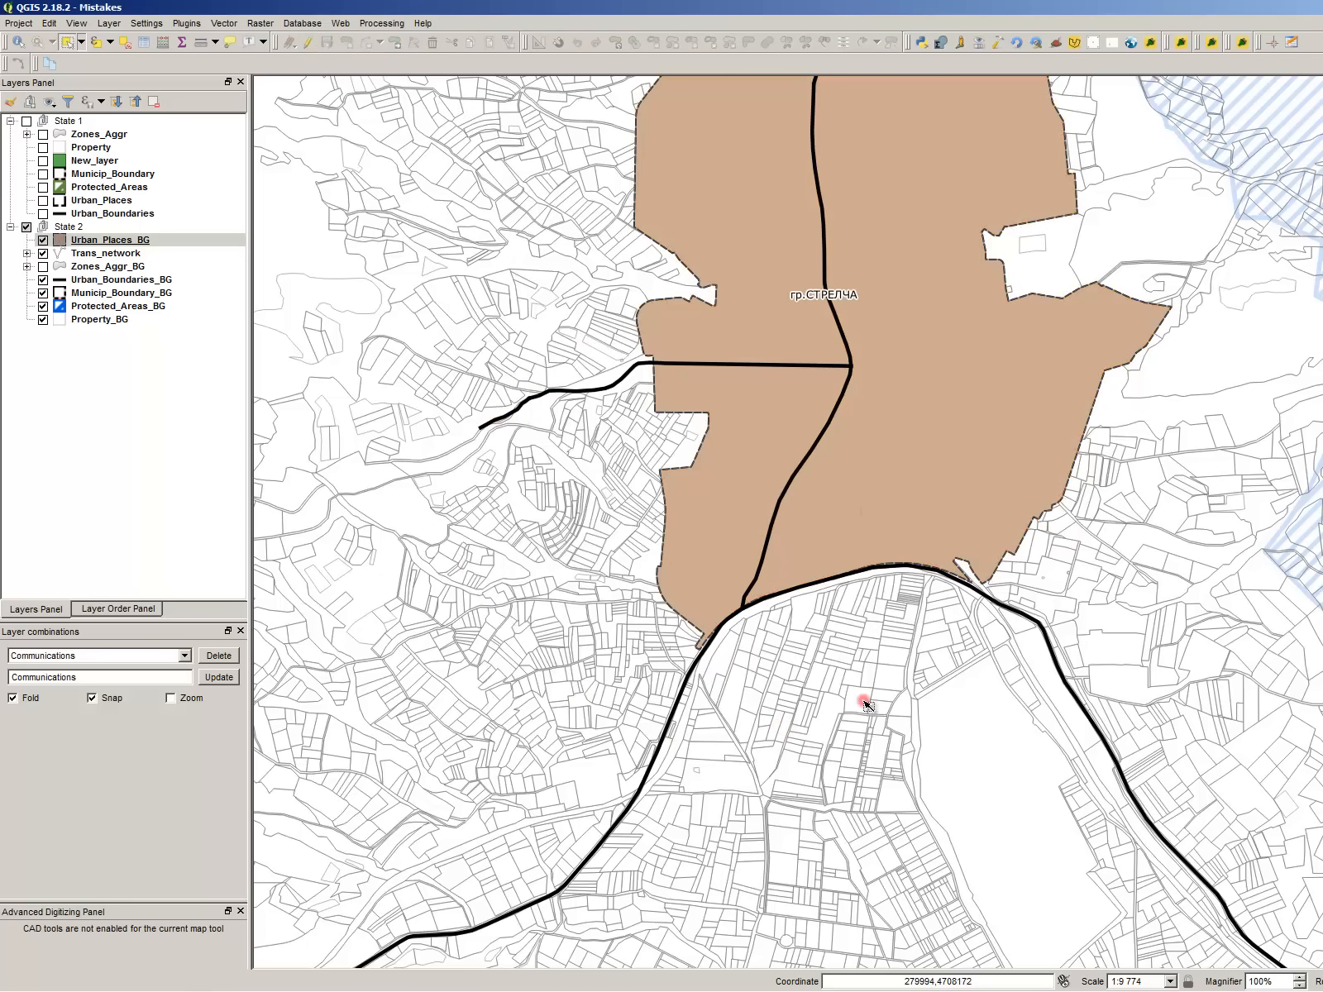
- Close the Advanced Digitizing Panel and enlarge the Layers Panel by shrinking the Layer combinations area
left_click(866, 727)
scroll(635, 502, "down", 1)
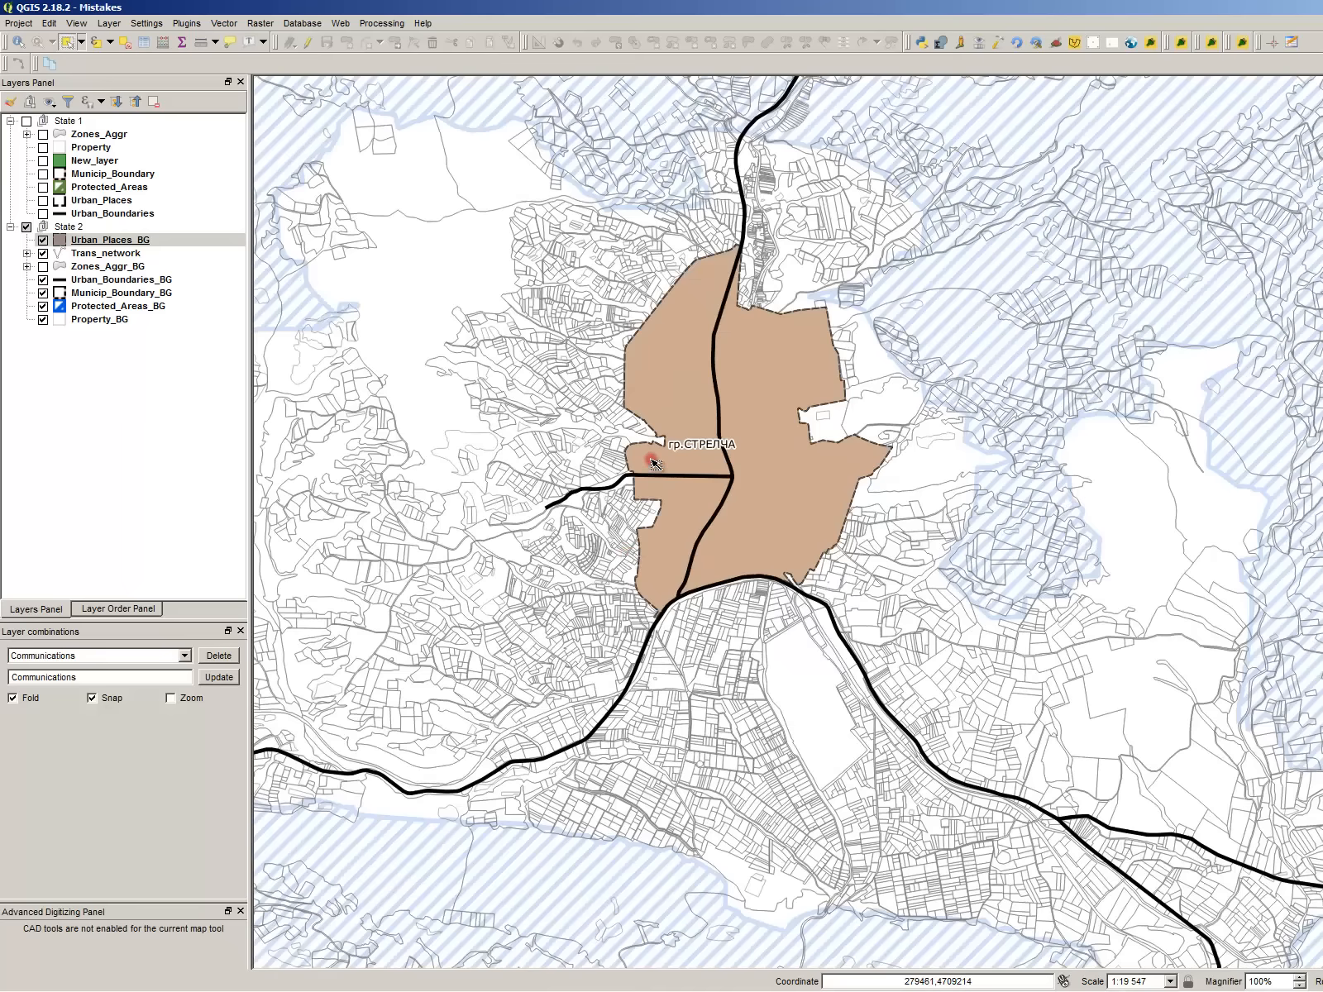
scroll(651, 459, "up", 1)
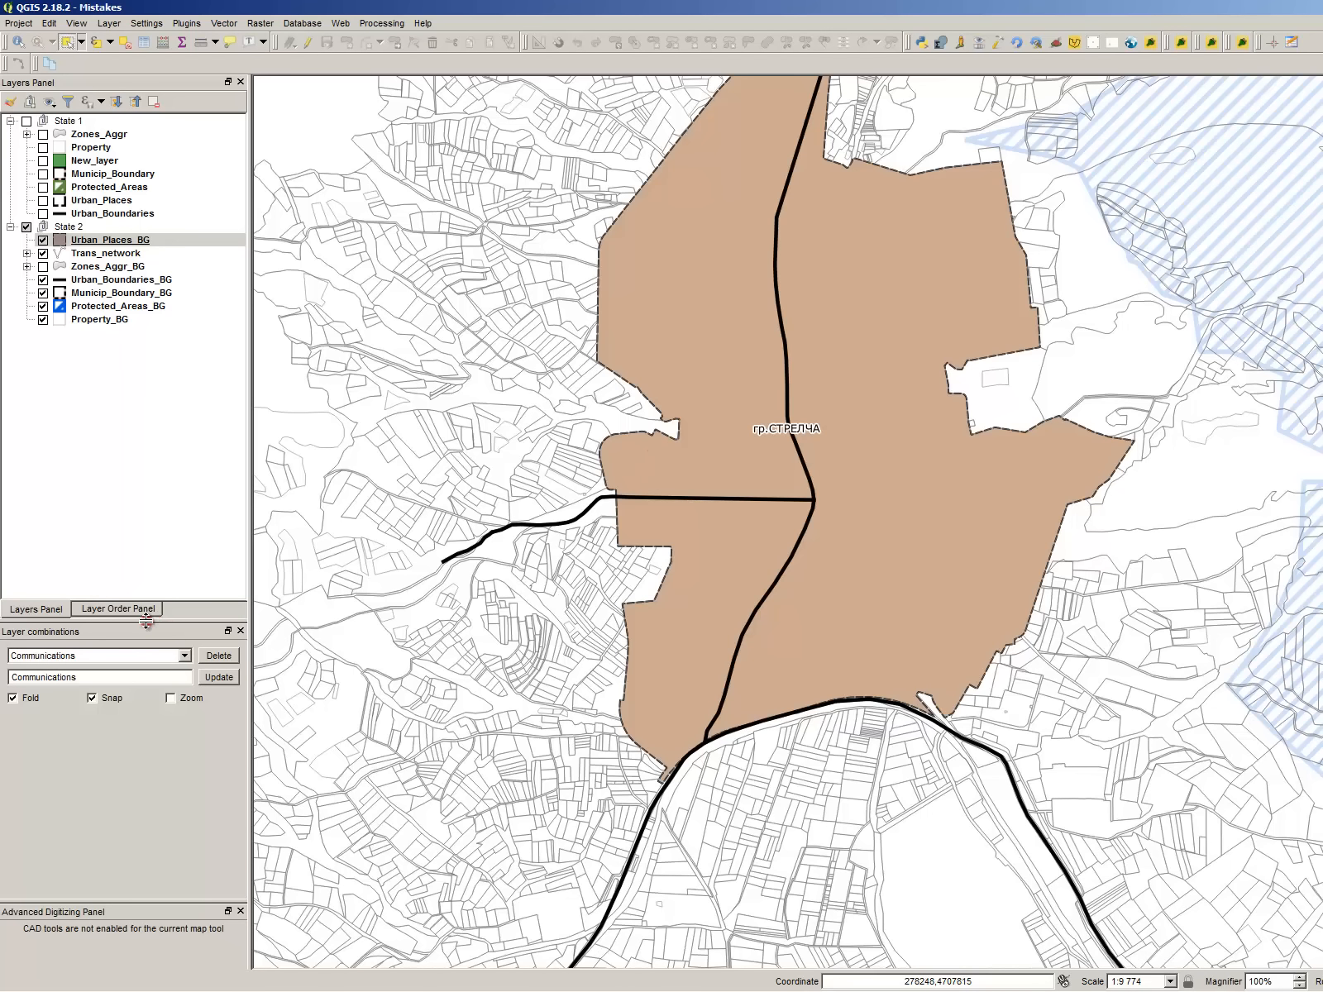
left_click_drag(146, 621, 163, 837)
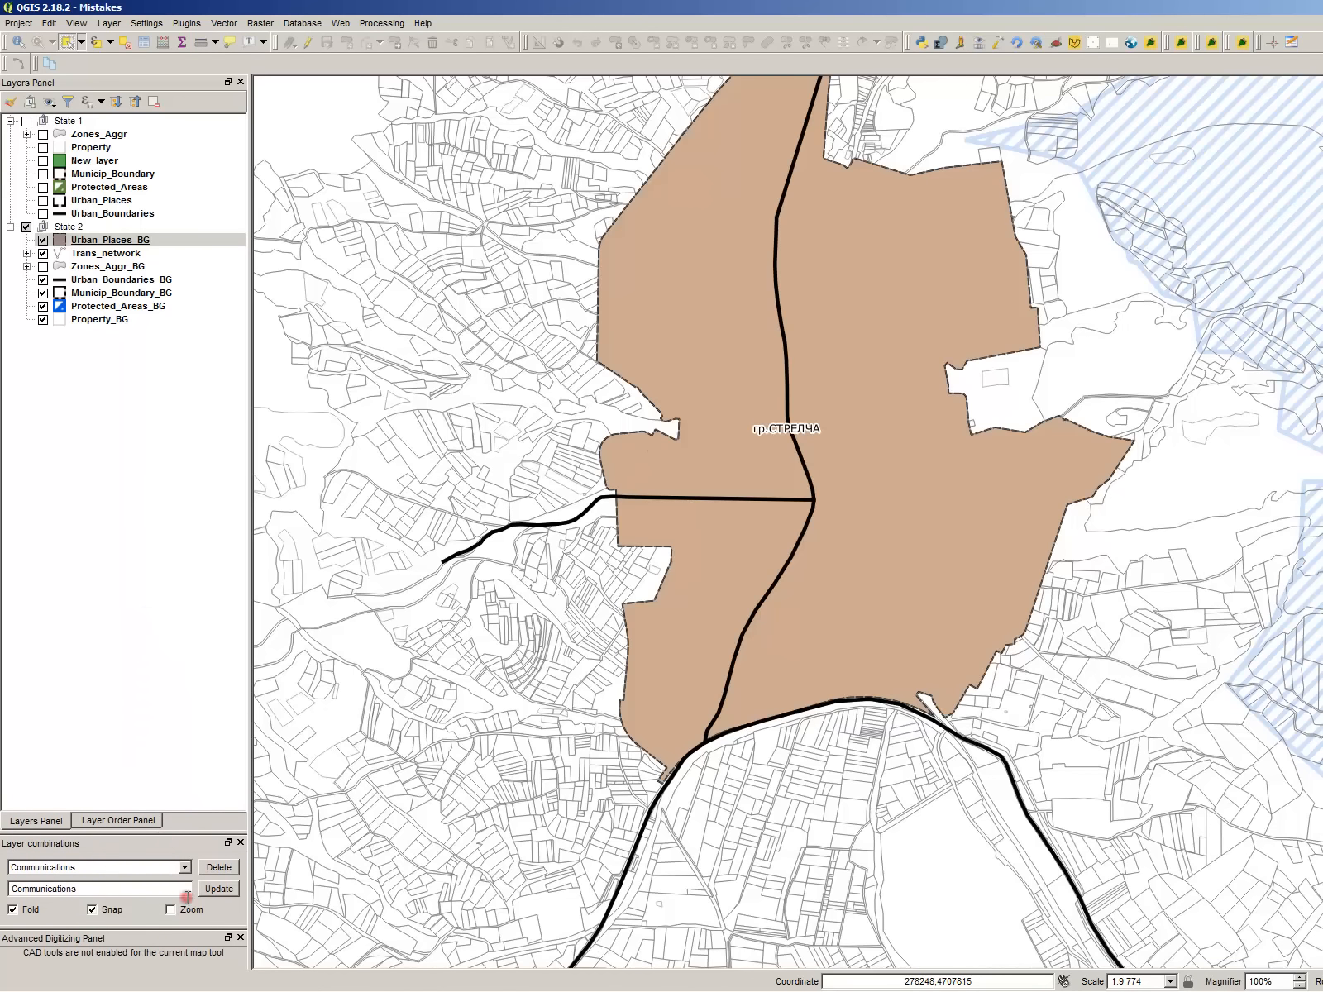
left_click(240, 937)
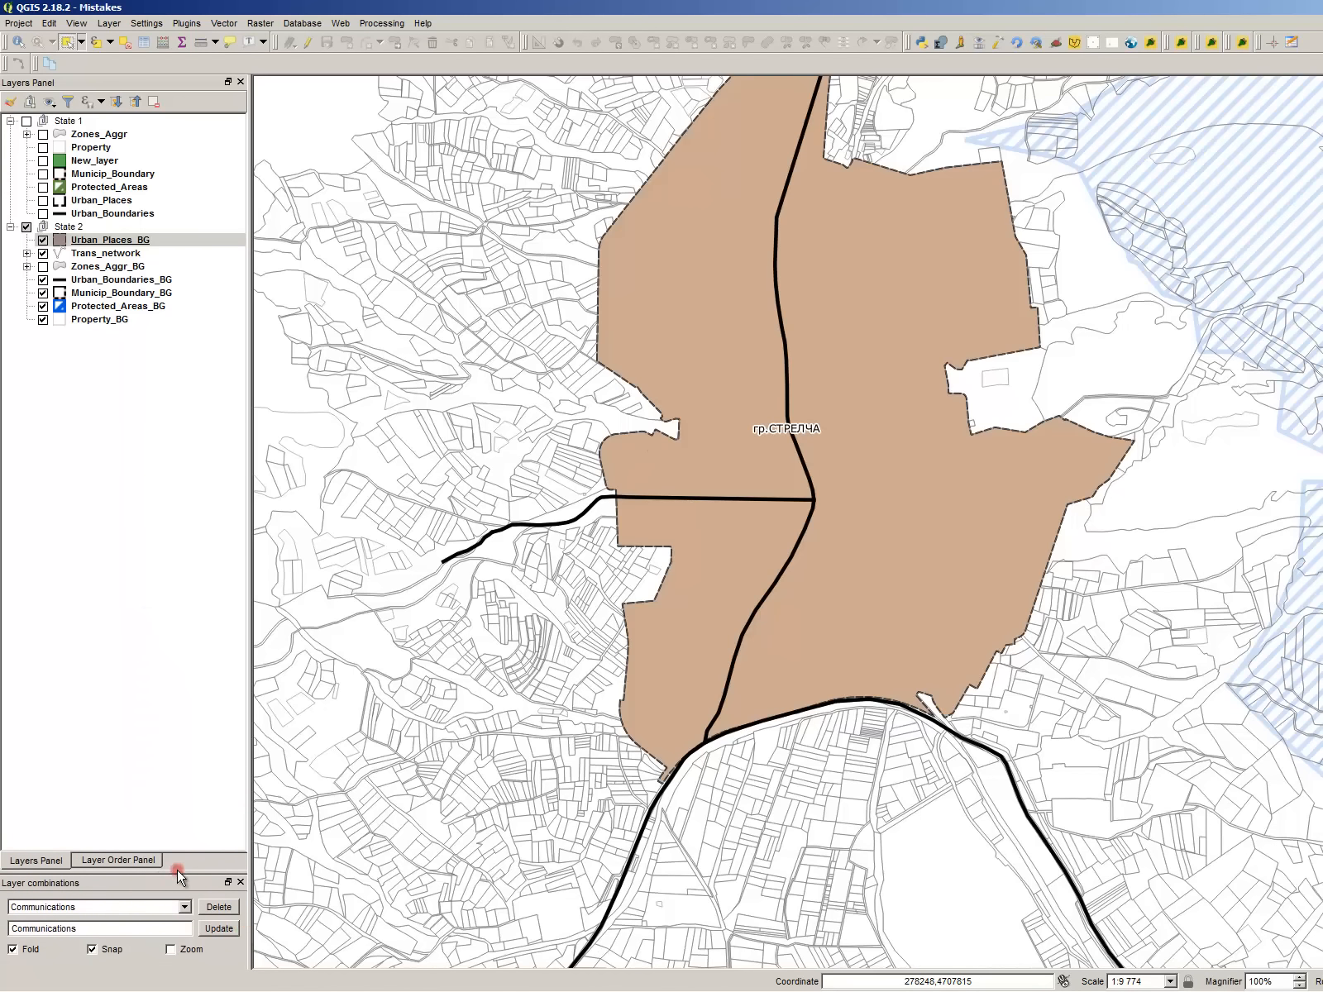
left_click_drag(179, 873, 93, 917)
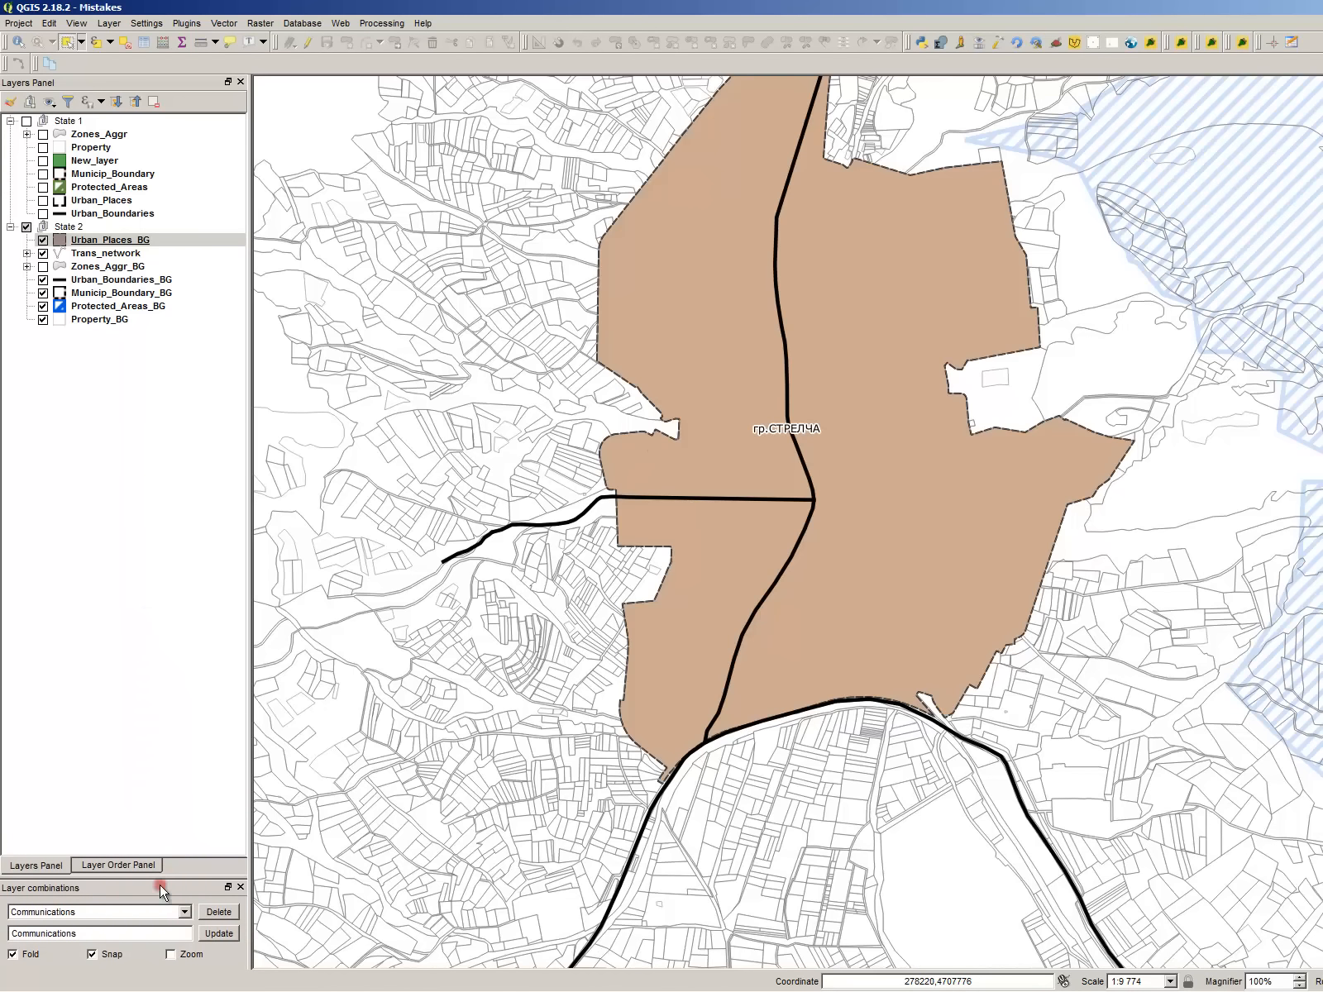
- View the Zones layer combination, return to Communications and examine the road network across the municipality
left_click(63, 918)
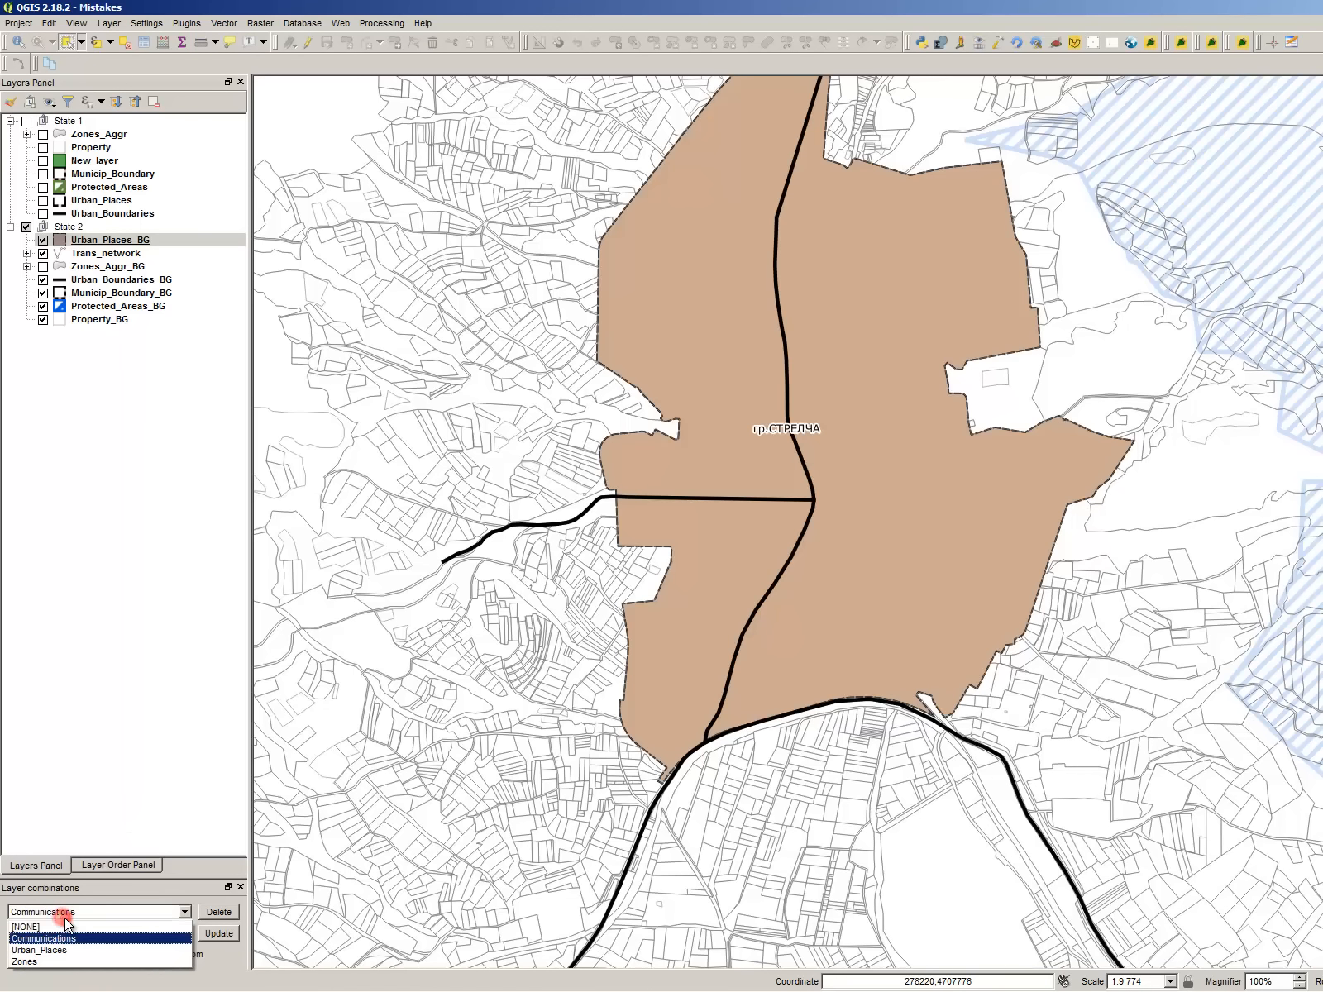
left_click(64, 961)
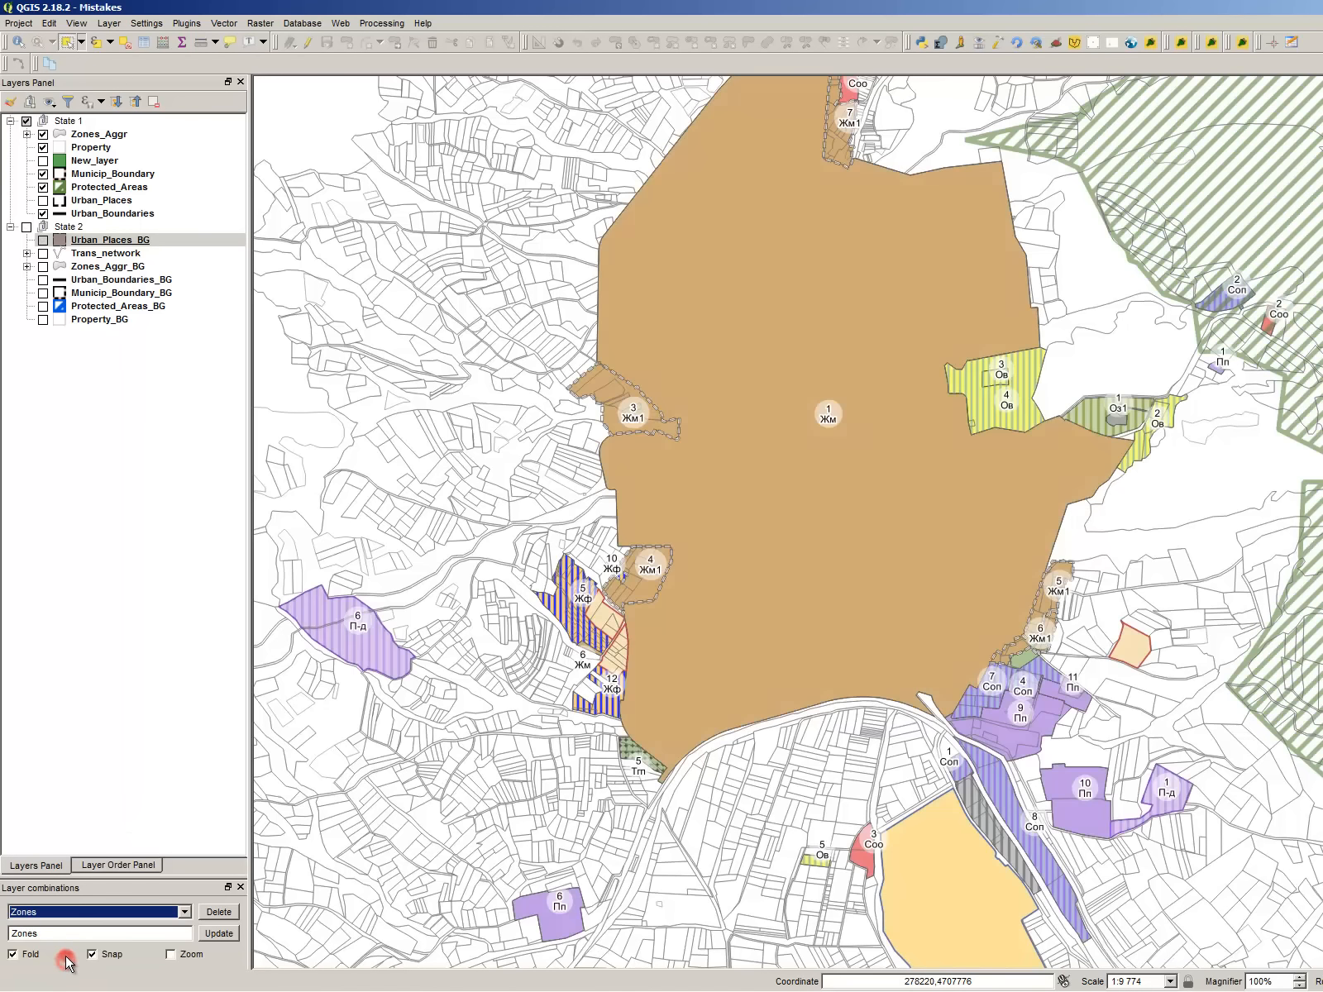
left_click(69, 917)
left_click(62, 927)
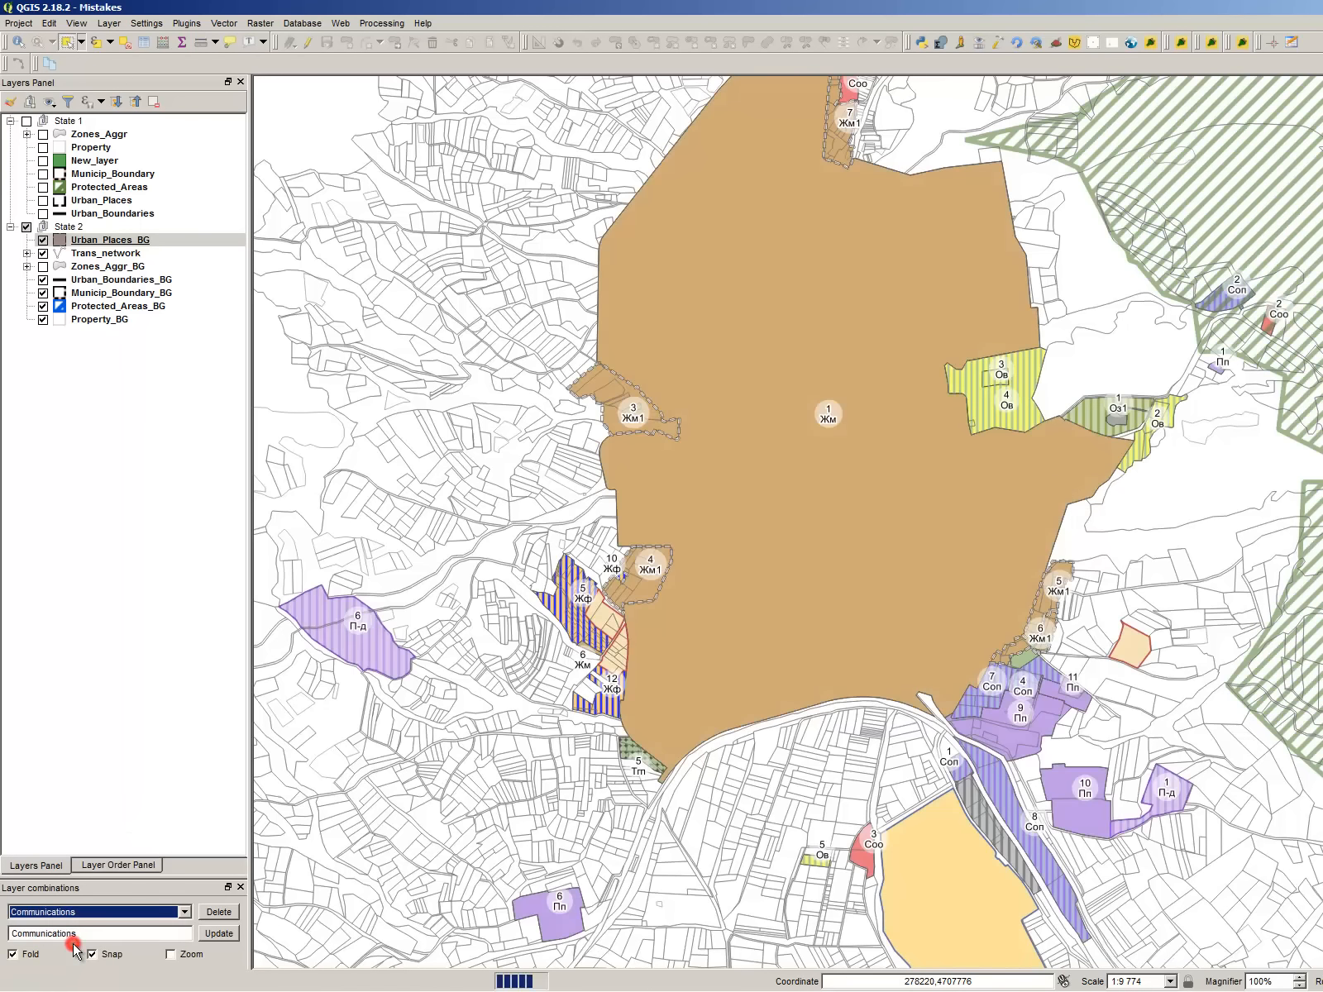
scroll(629, 397, "down", 2)
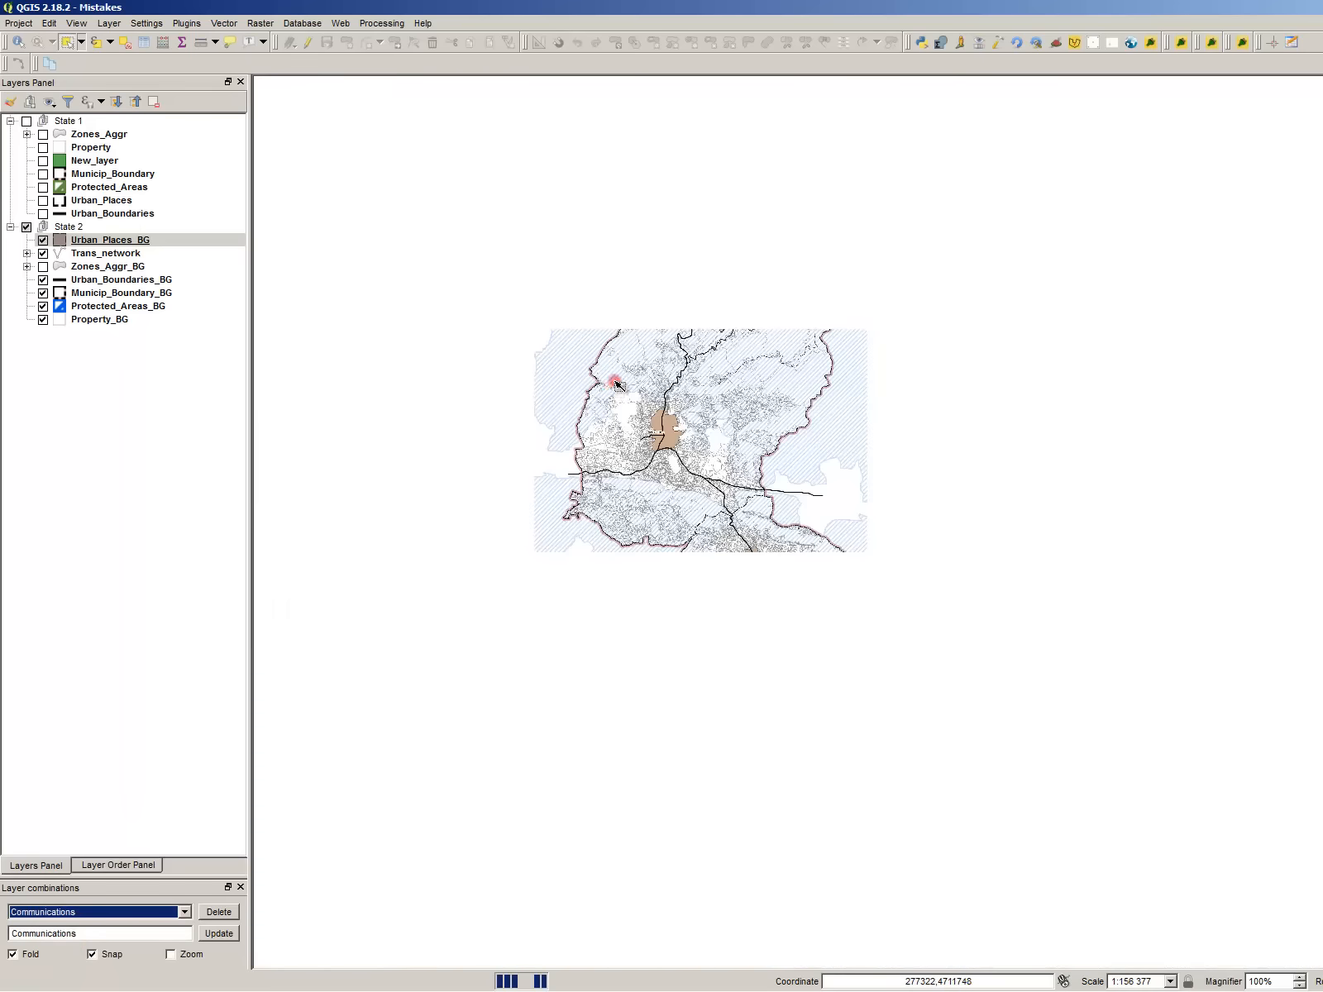
scroll(744, 434, "up", 1)
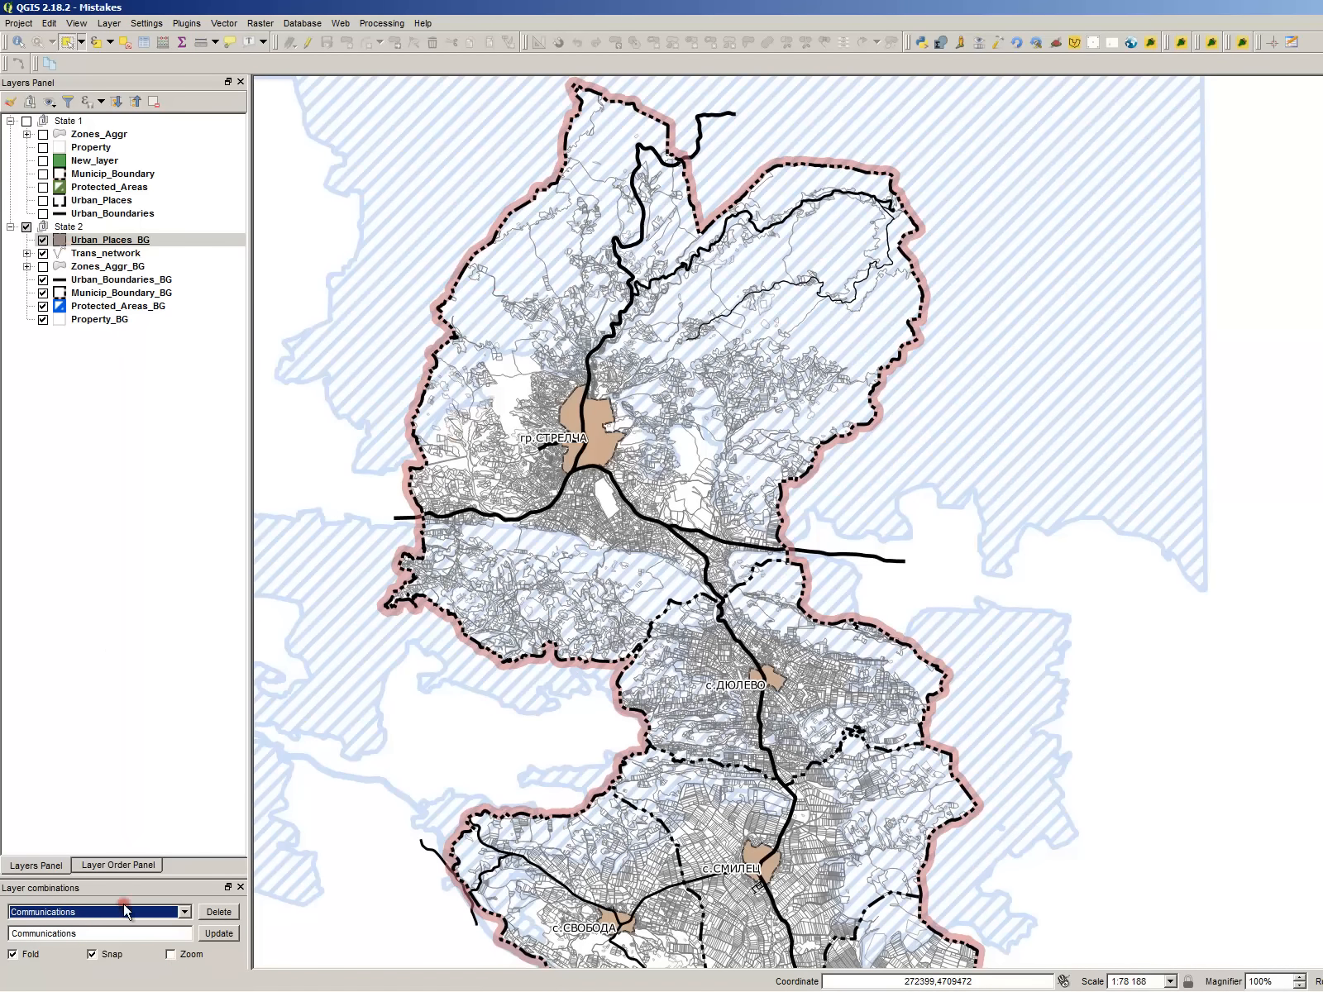
- Show the Zones_Aggr, Property, New_layer and Municip_Boundary layers of the State 1 group one by one
left_click(65, 358)
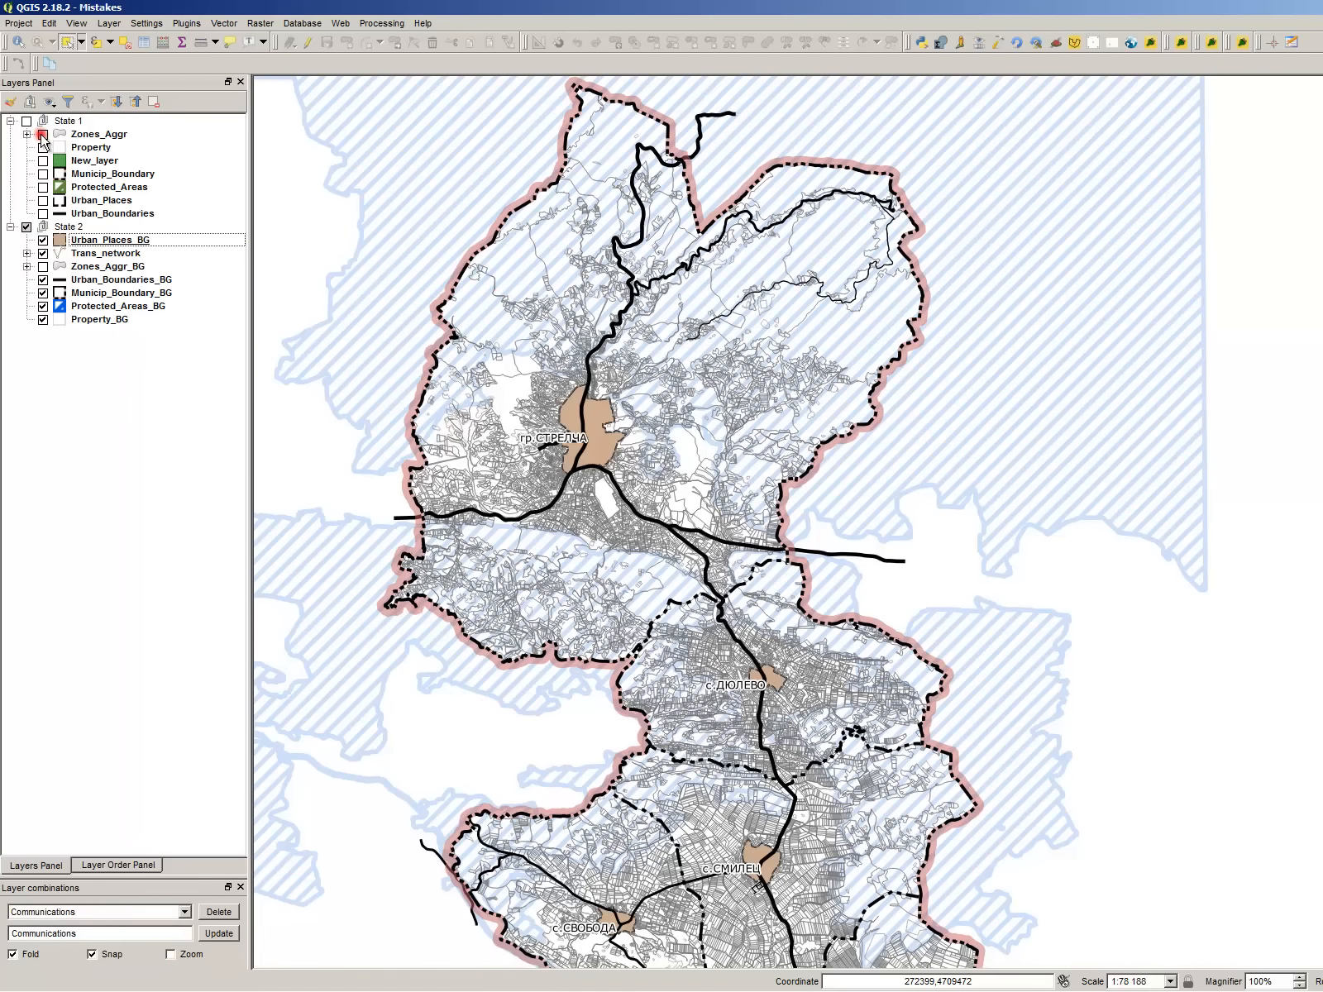
left_click(43, 134)
left_click(43, 147)
left_click(43, 161)
left_click(43, 173)
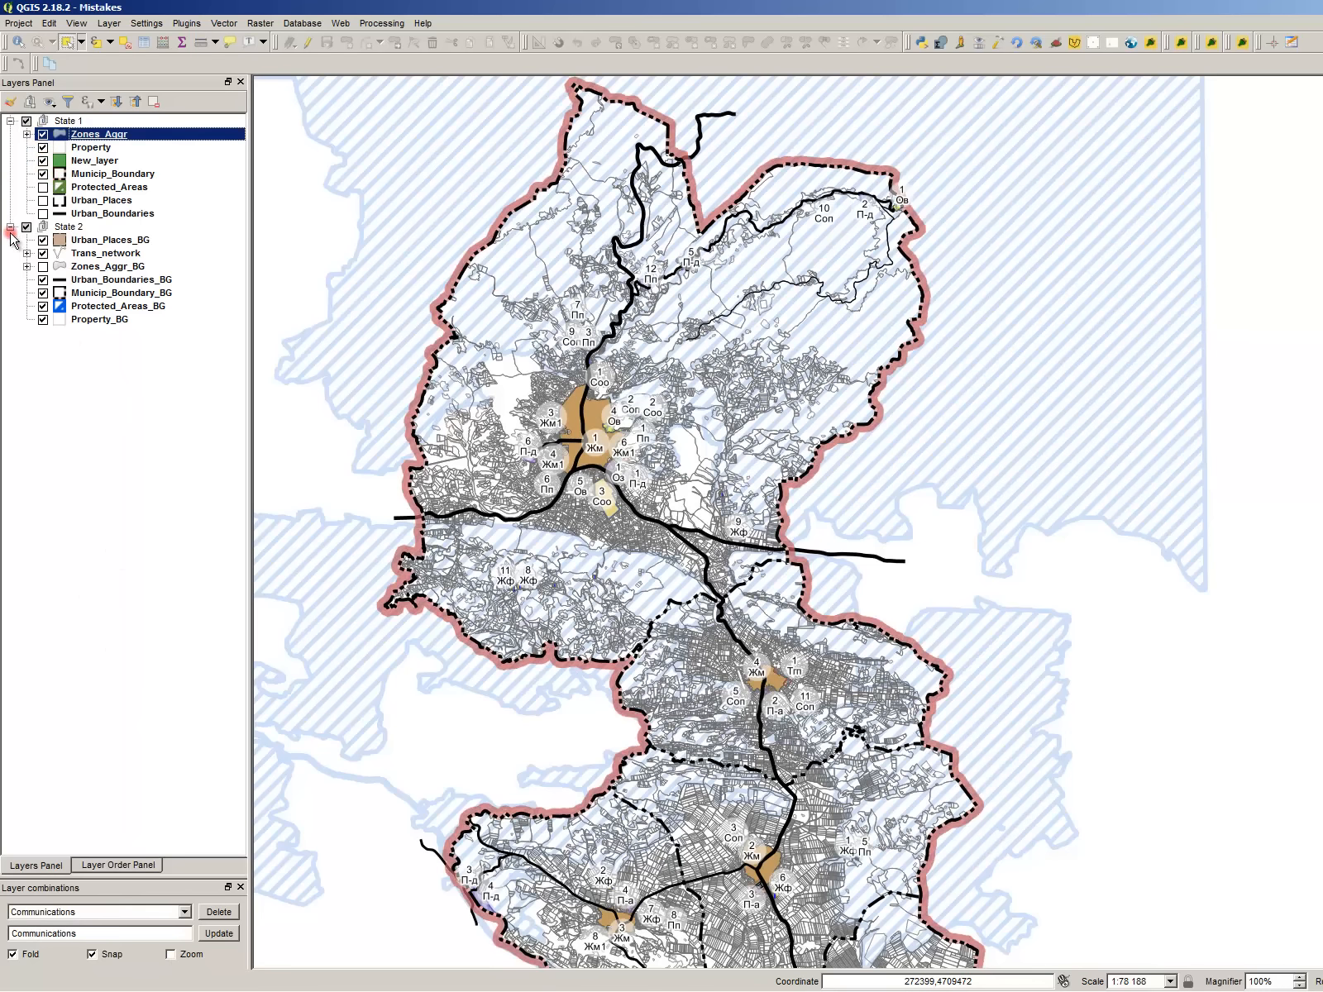
- Hide every layer of the State 2 group individually and show Protected_Areas in State 1
left_click(43, 239)
left_click(43, 253)
left_click(43, 266)
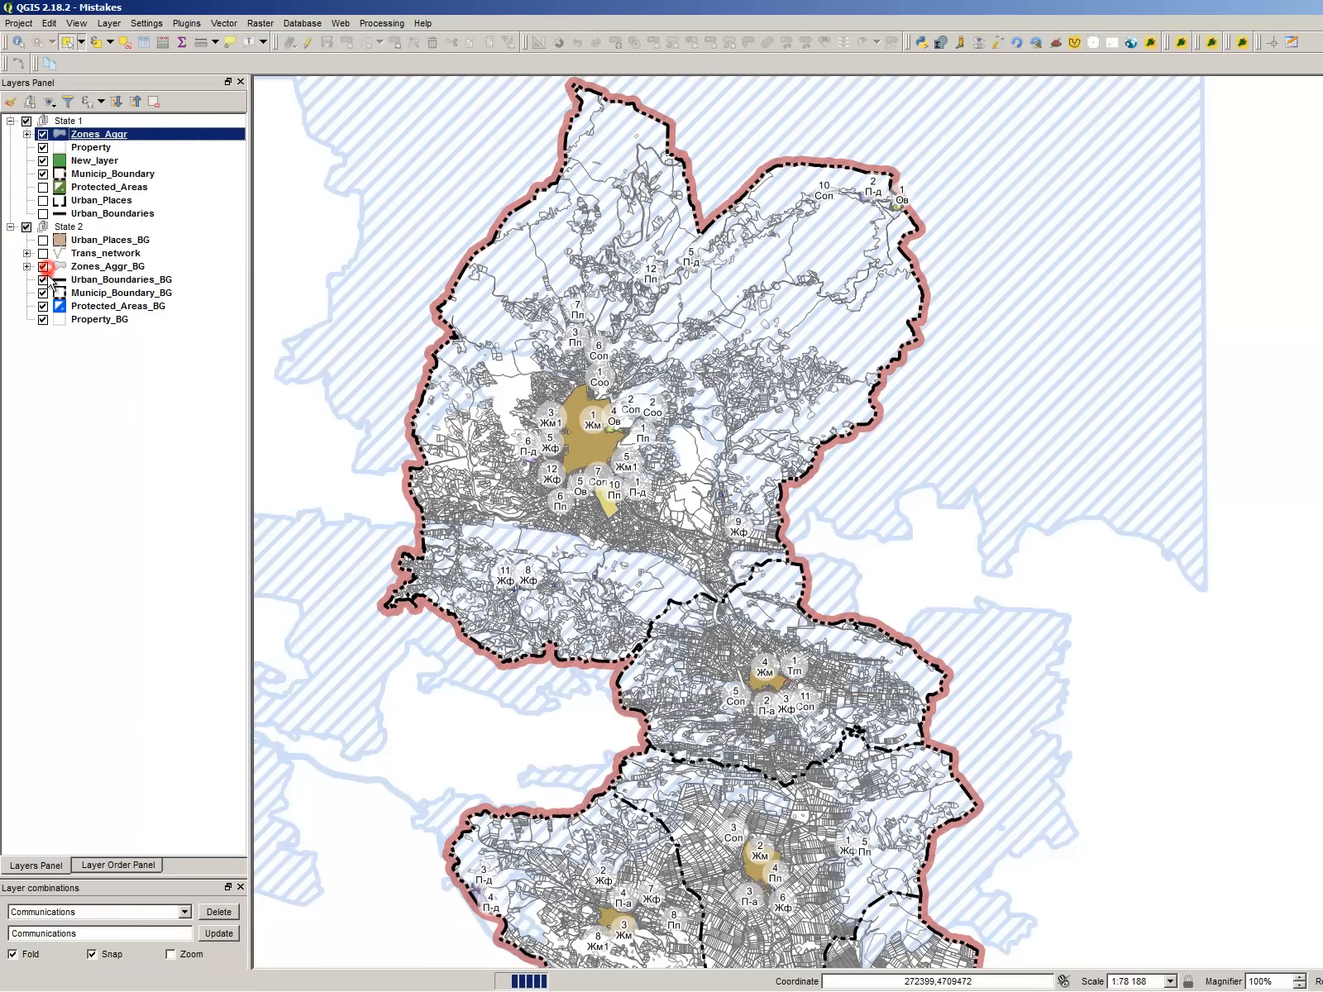
left_click(43, 279)
left_click(43, 293)
left_click(43, 306)
left_click(43, 319)
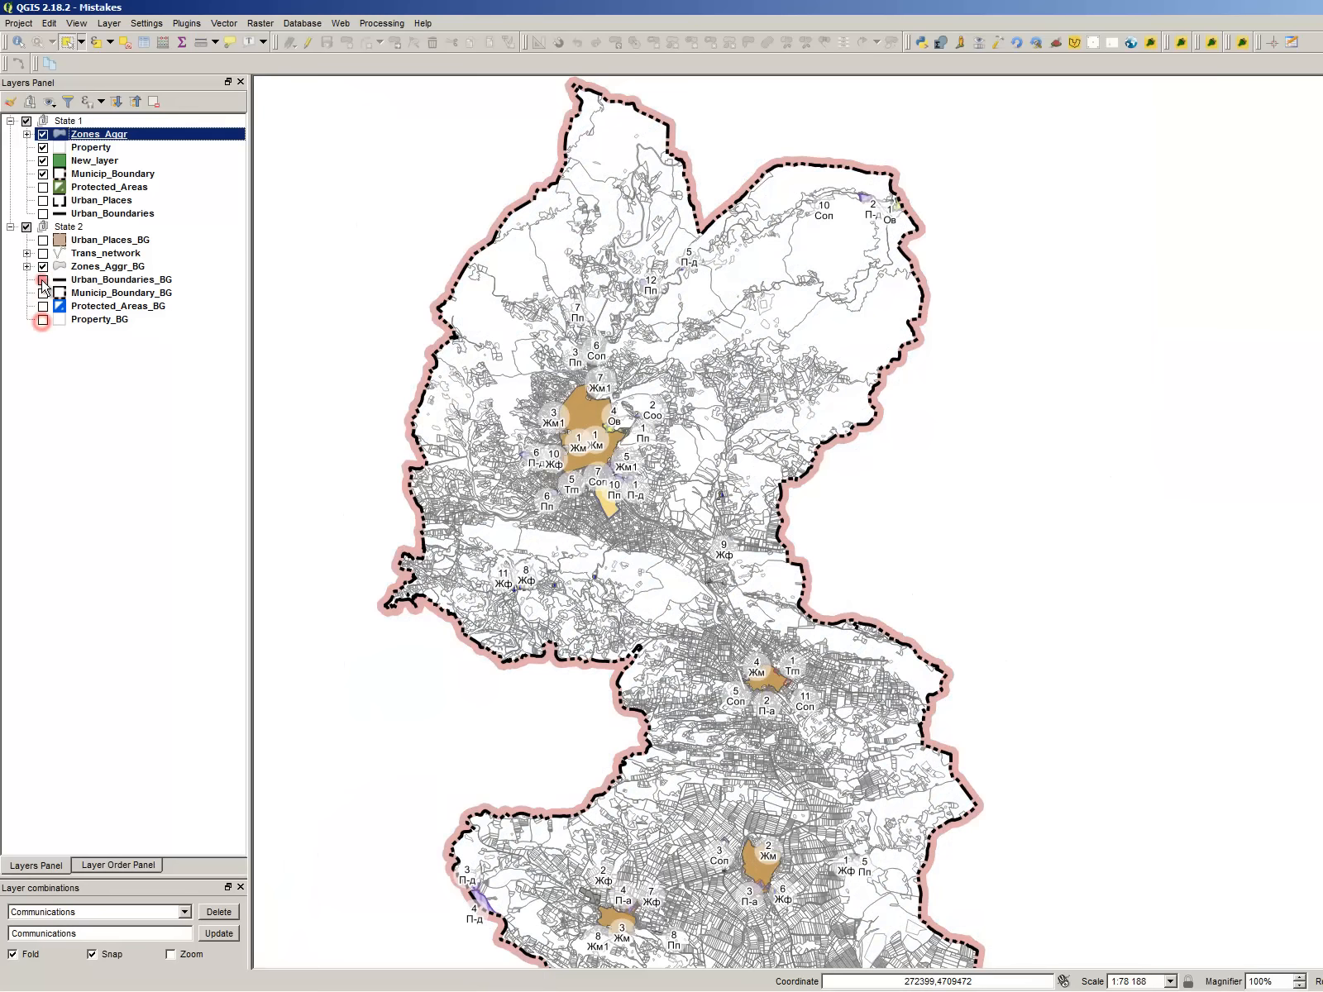
left_click(43, 266)
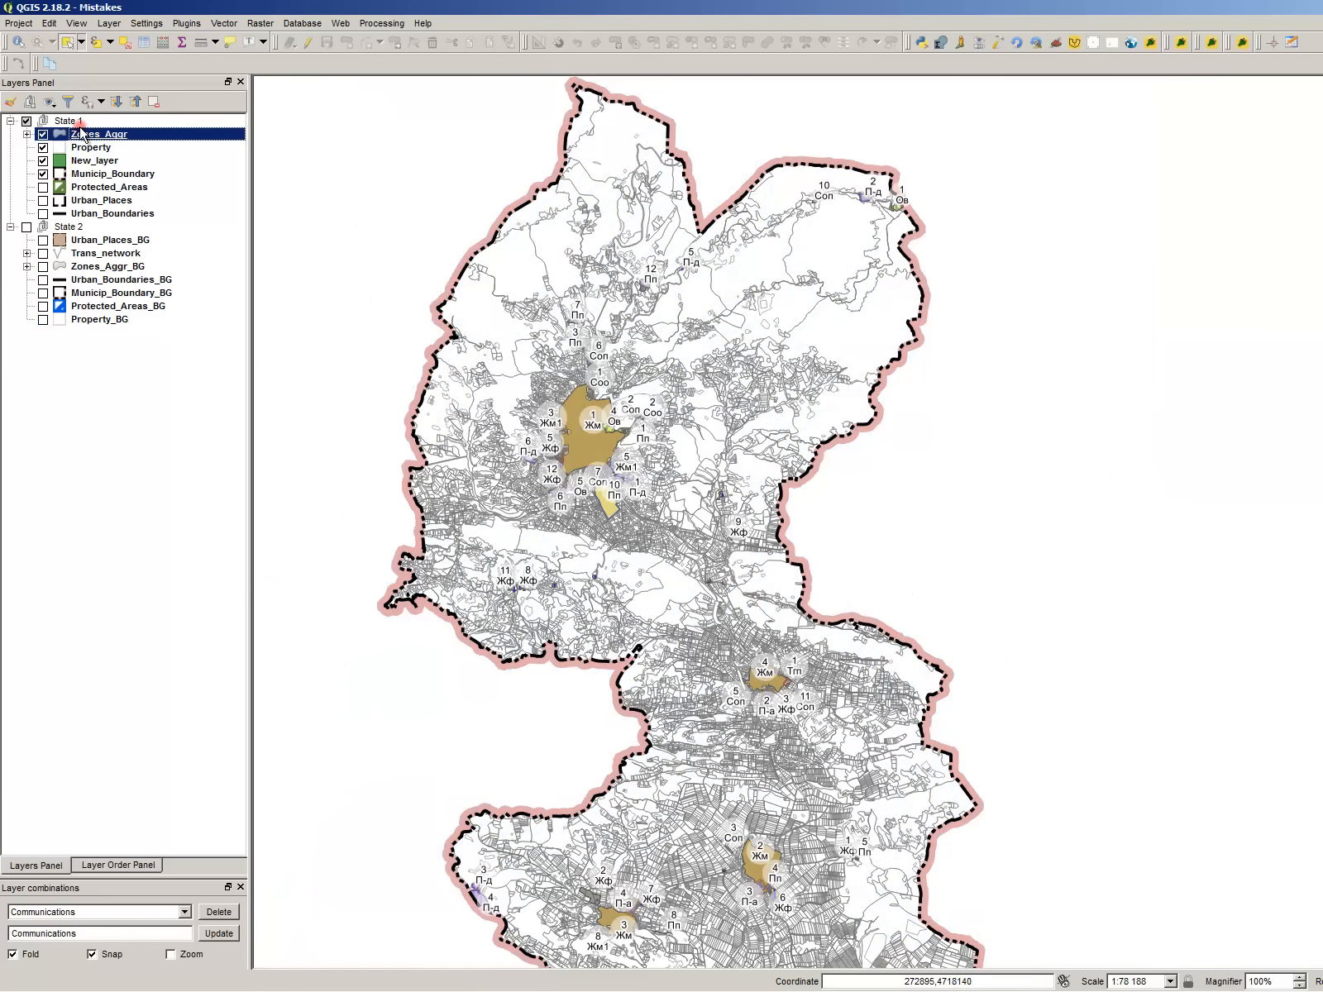
left_click(43, 187)
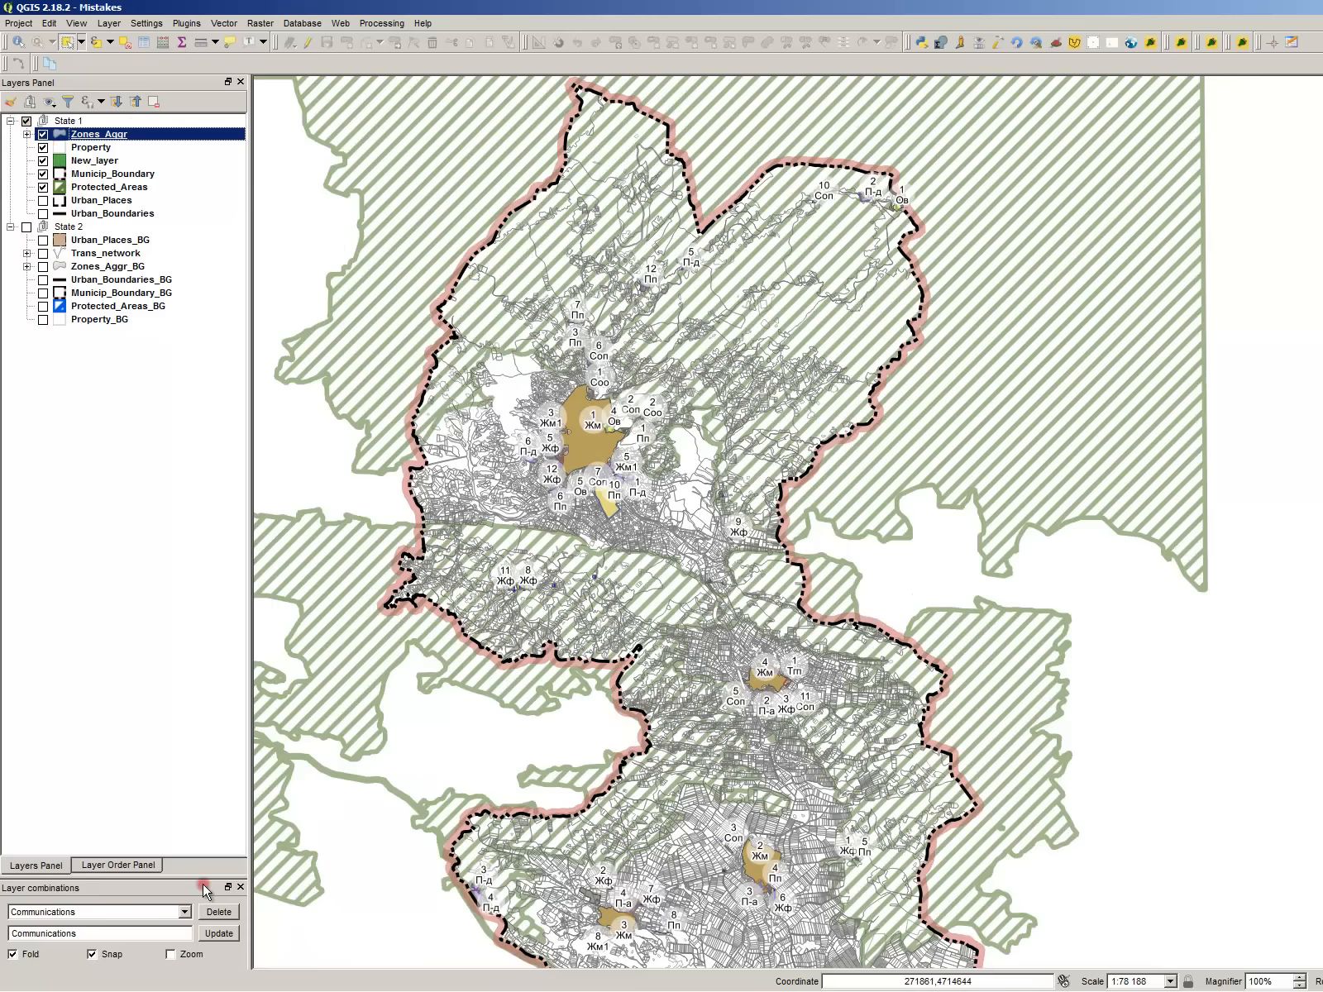
- Reapply the Communications layer combination and open the Mistakes_Layout print composer
left_click(162, 912)
left_click(143, 939)
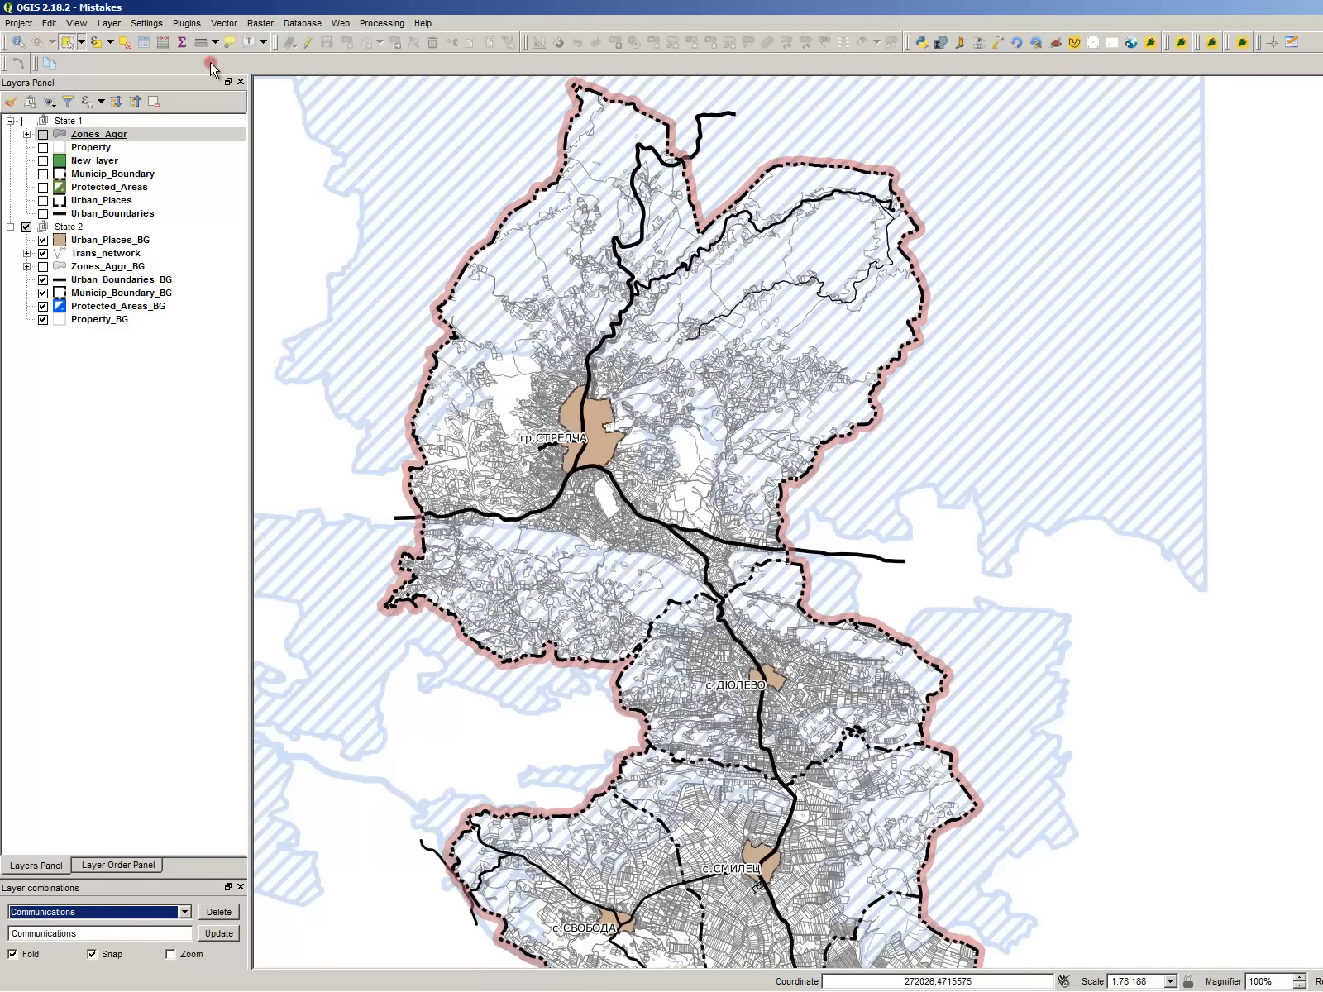
left_click(19, 23)
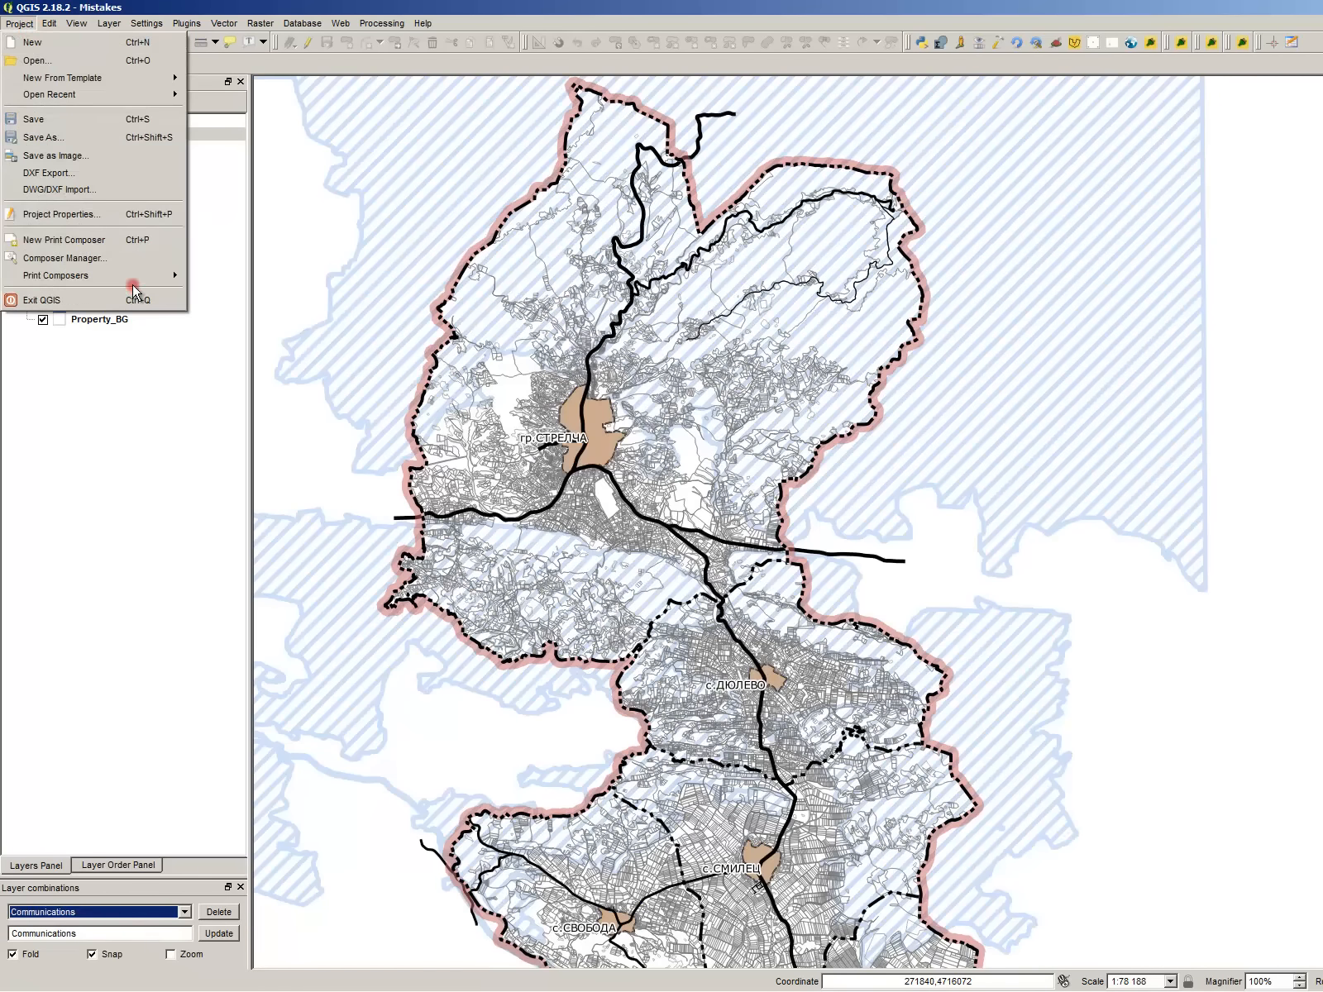
mouse_move(132, 277)
left_click(240, 280)
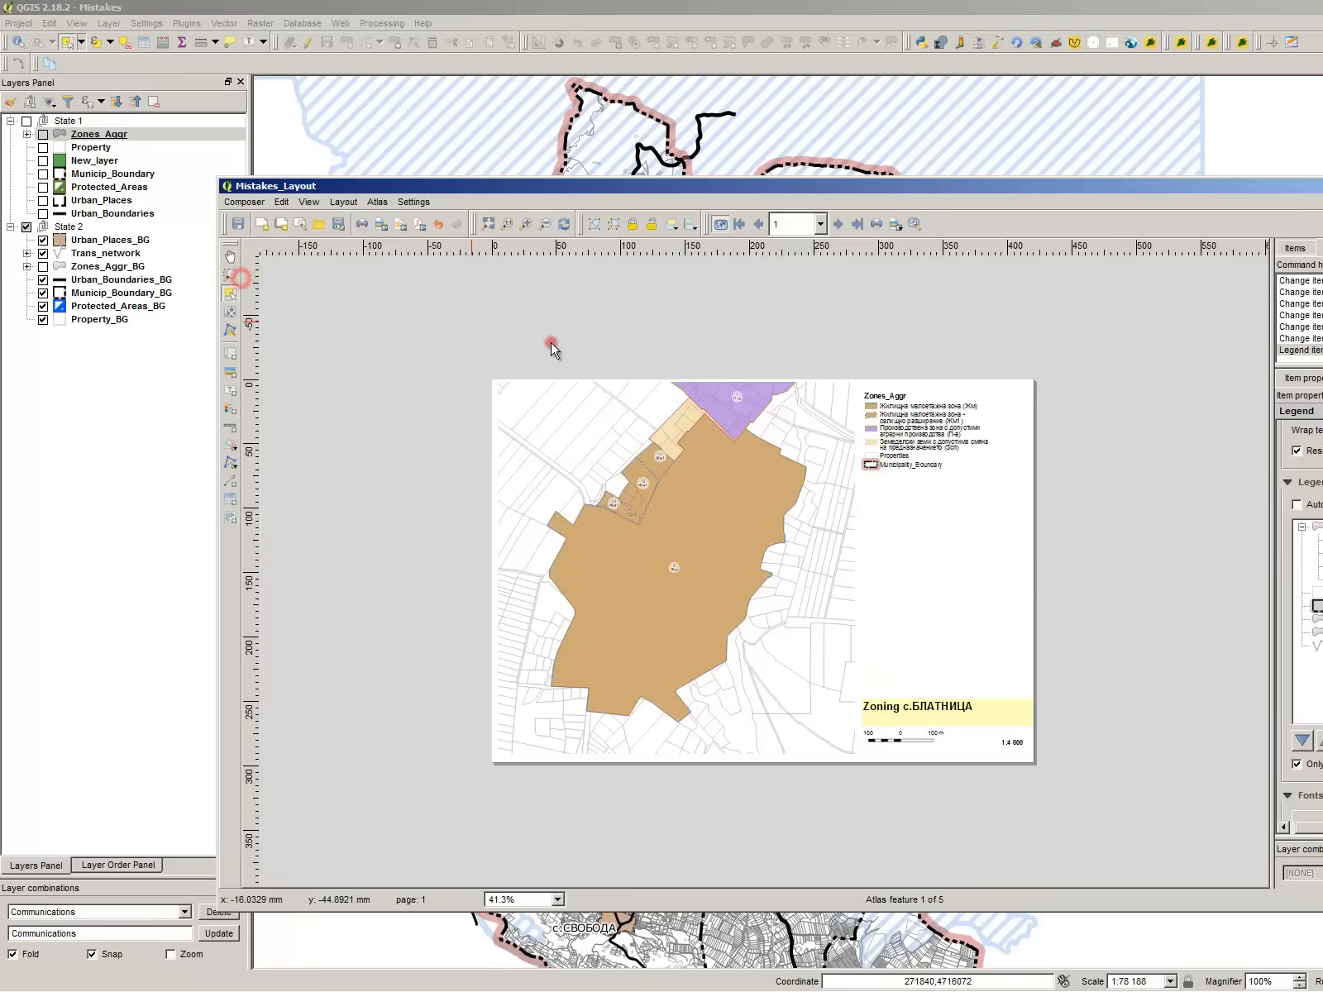
- Select the layout's map item, adjust its layer and style locks, and refresh it with the Communications layers
left_click(702, 460)
left_click(778, 336)
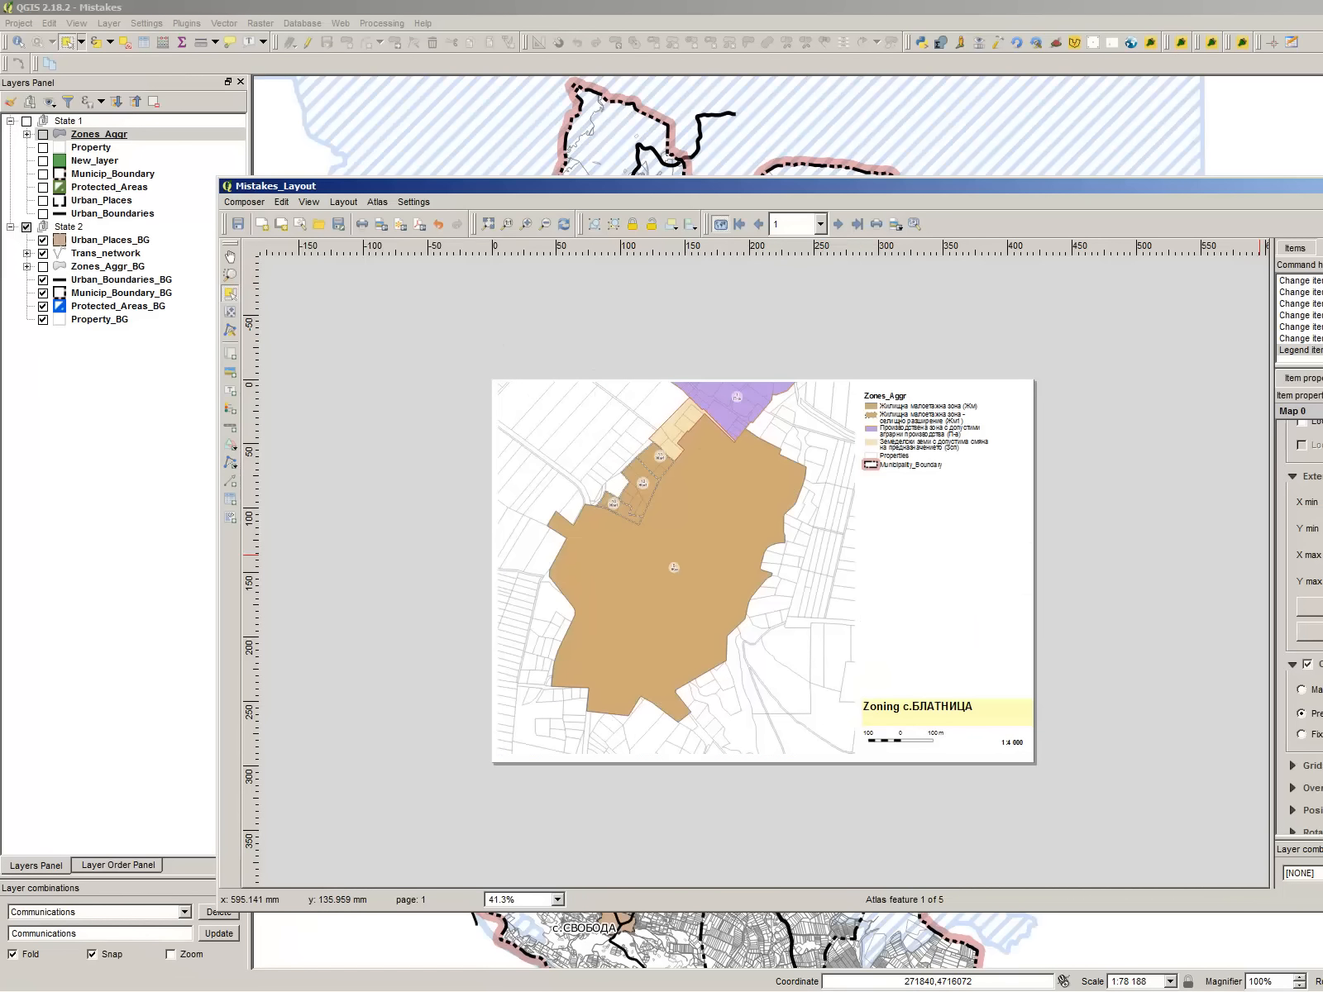
left_click(735, 447)
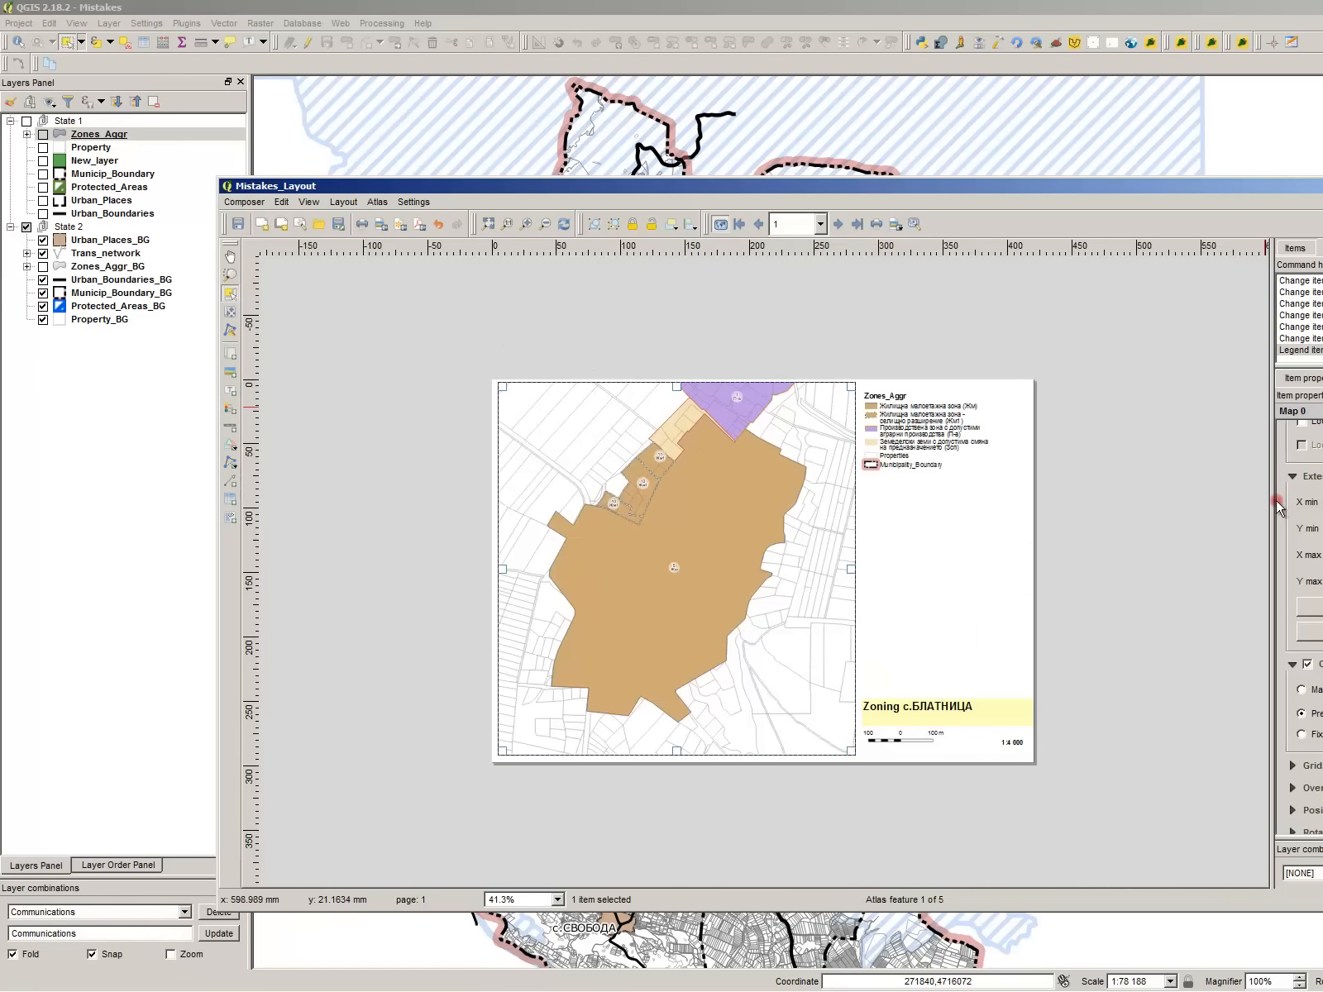
scroll(1312, 571, "up", 2)
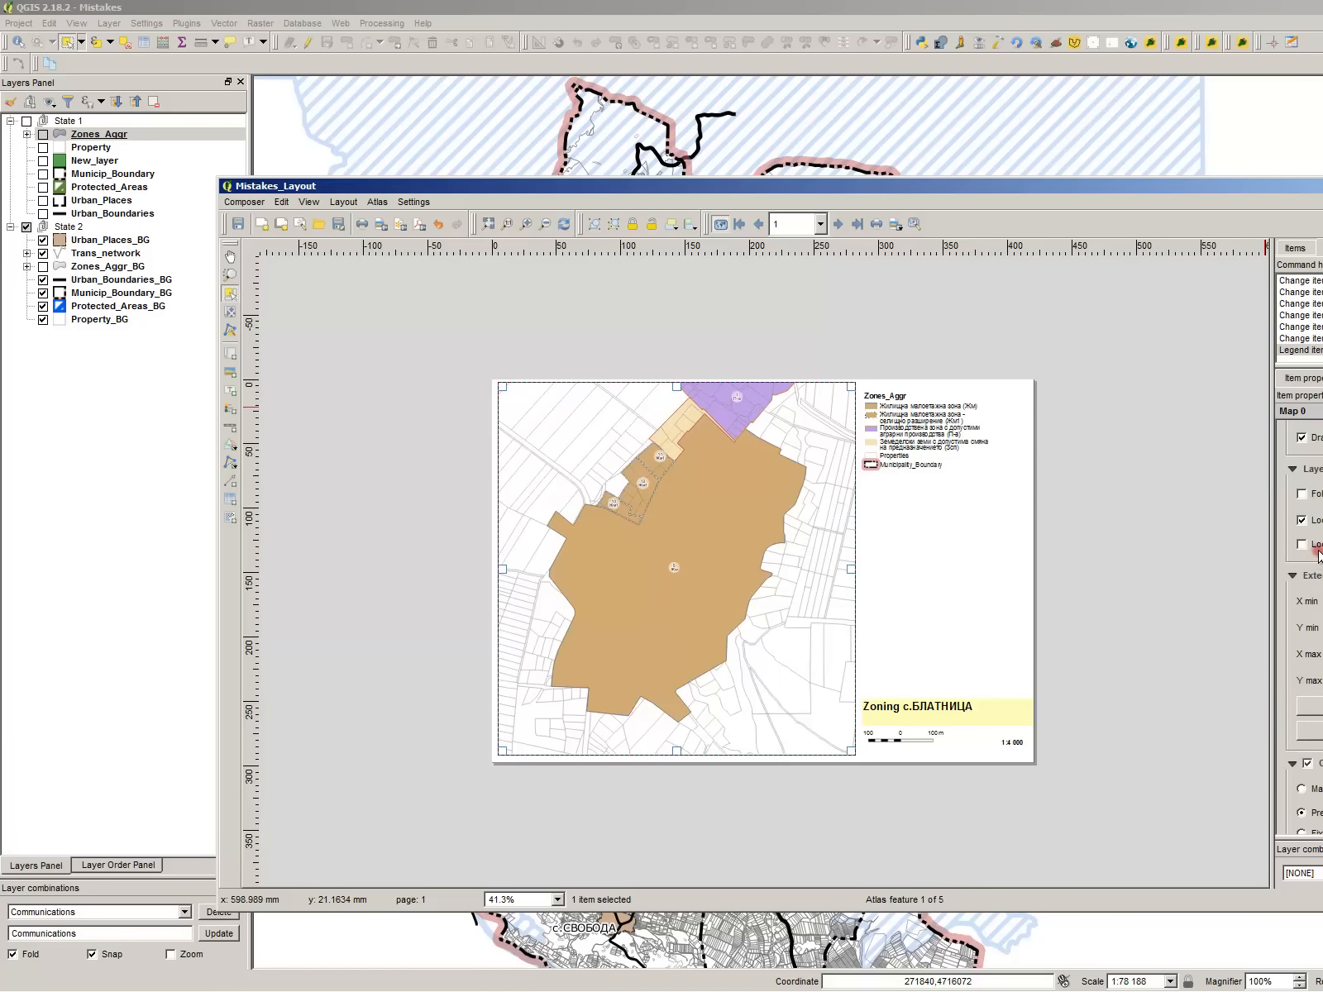
left_click(1317, 546)
left_click(1174, 559)
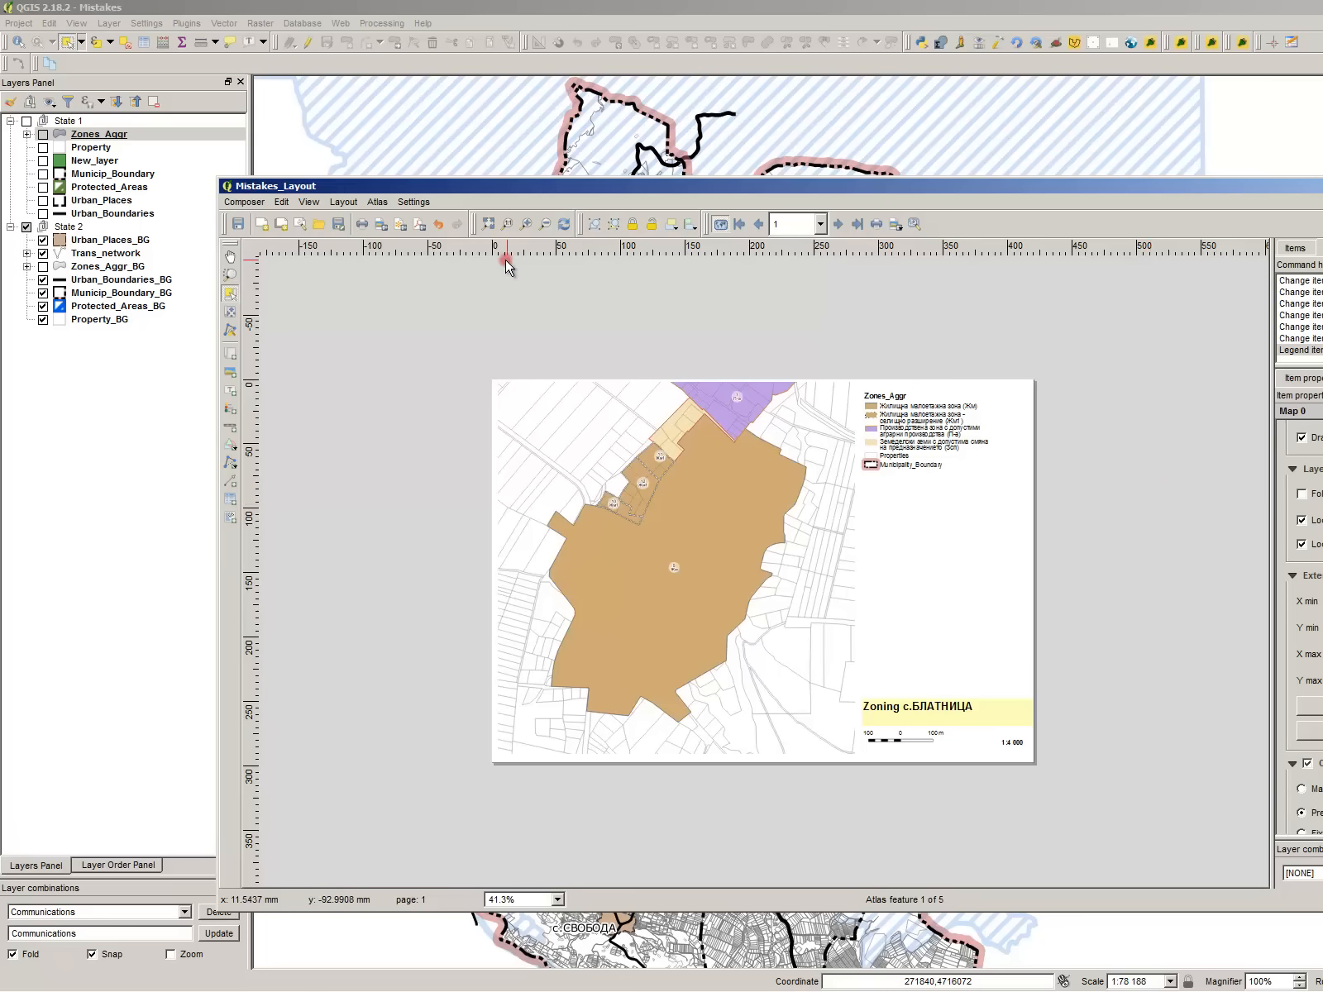
left_click(561, 227)
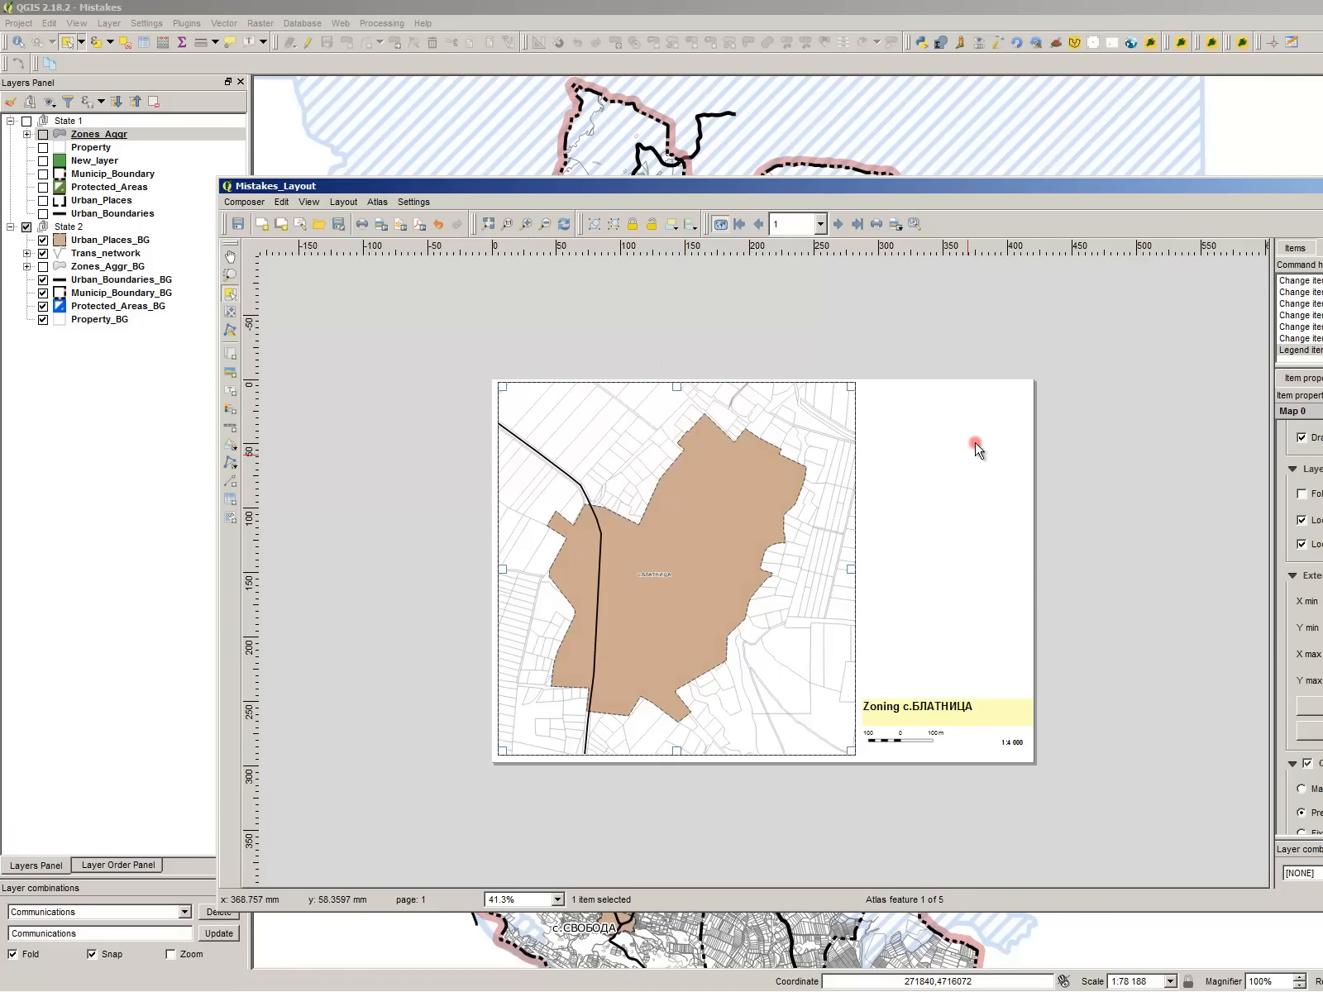
left_click(658, 433)
- Return to the main map and switch between the Zones and Communications combinations, ending with Zones applied
left_click(124, 631)
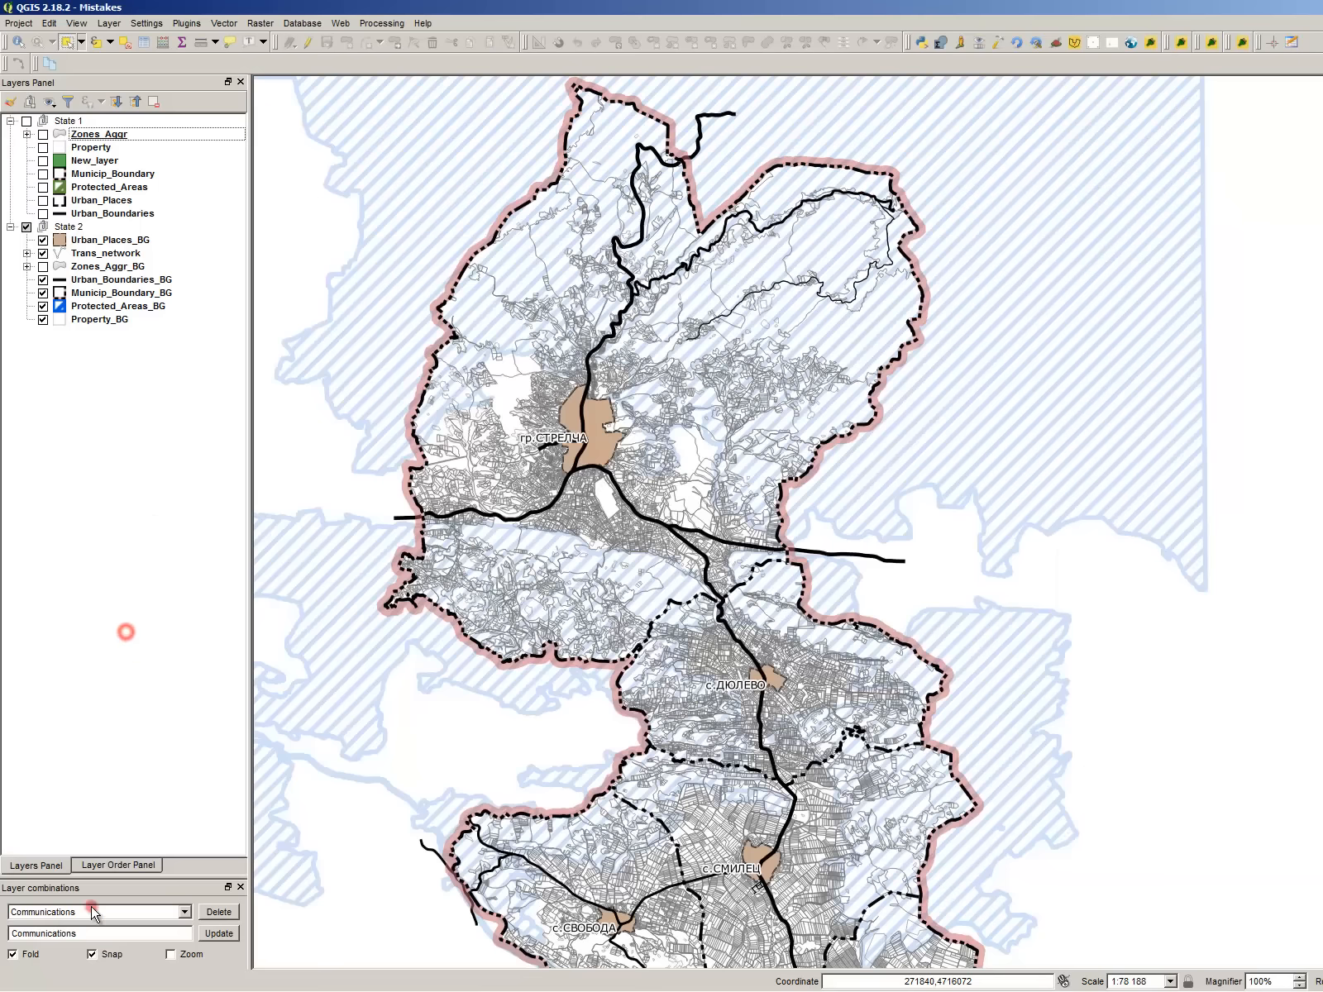
left_click(91, 912)
left_click(88, 961)
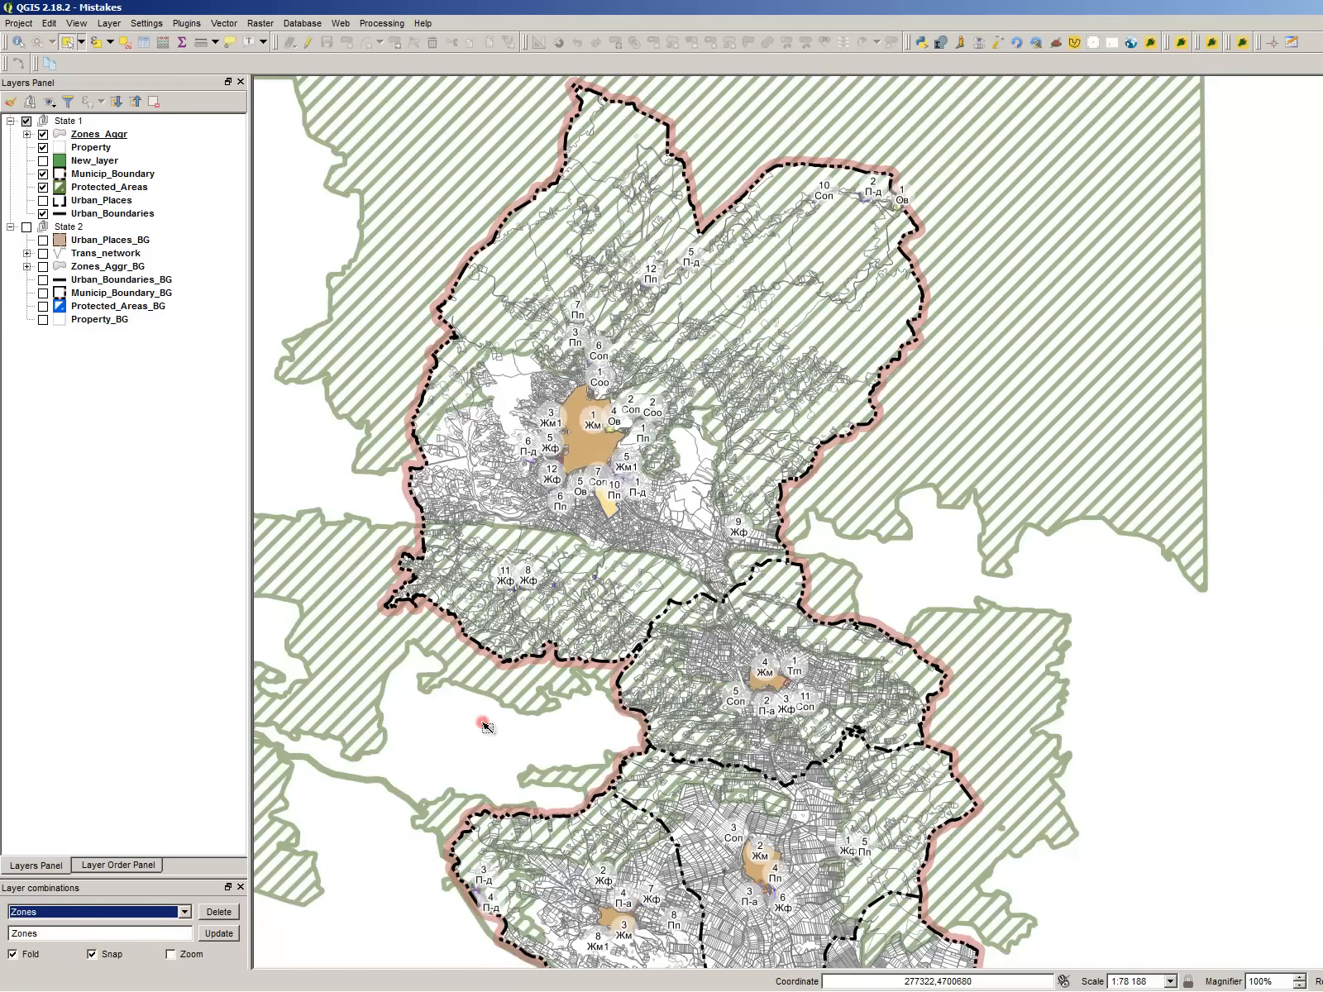
scroll(483, 480, "up", 2)
scroll(765, 519, "down", 1)
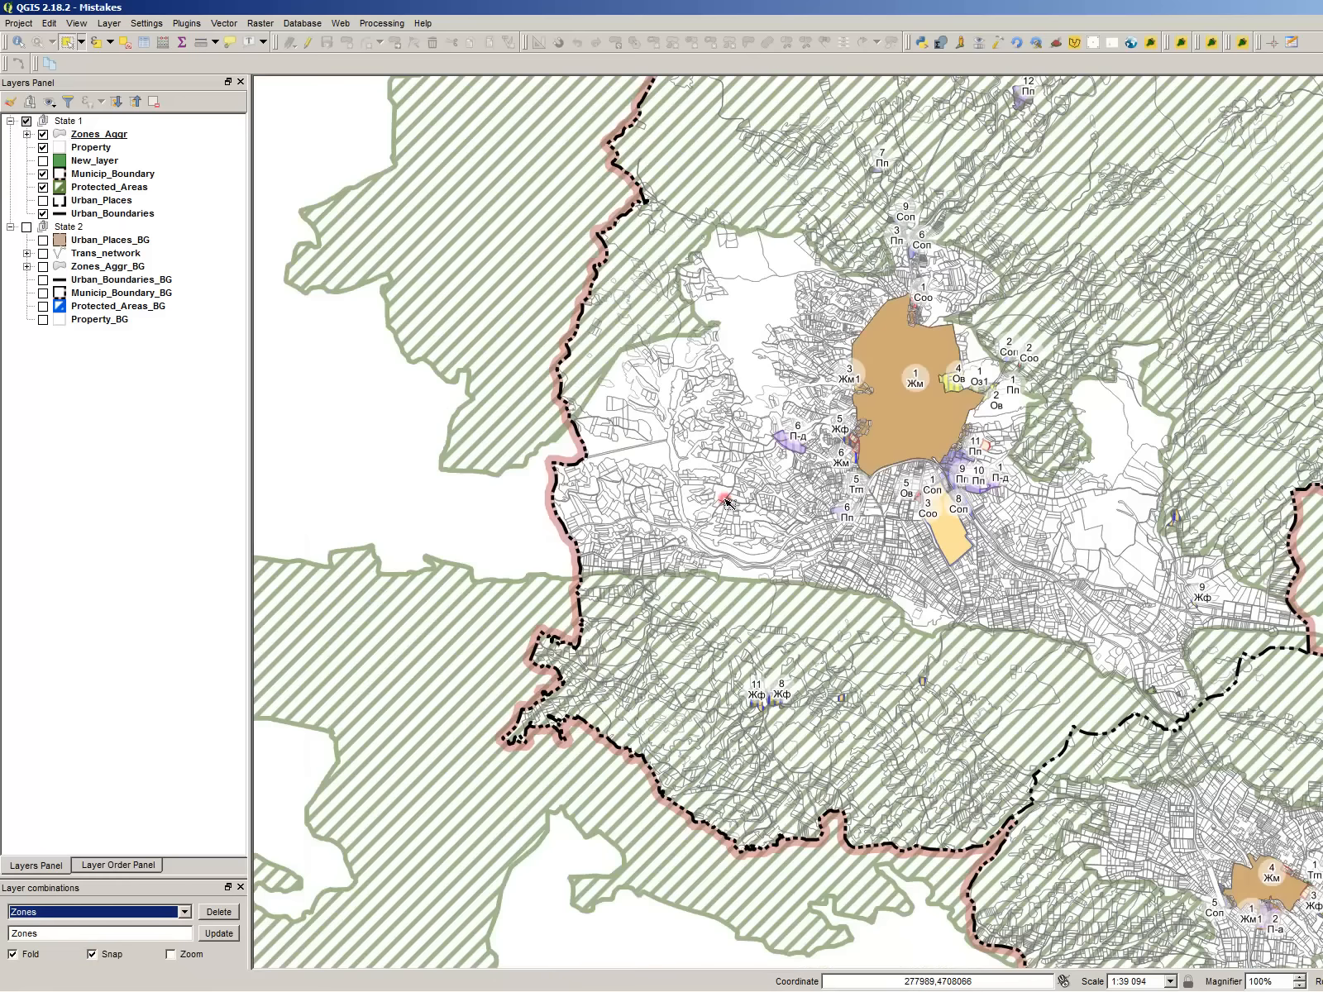
left_click(97, 914)
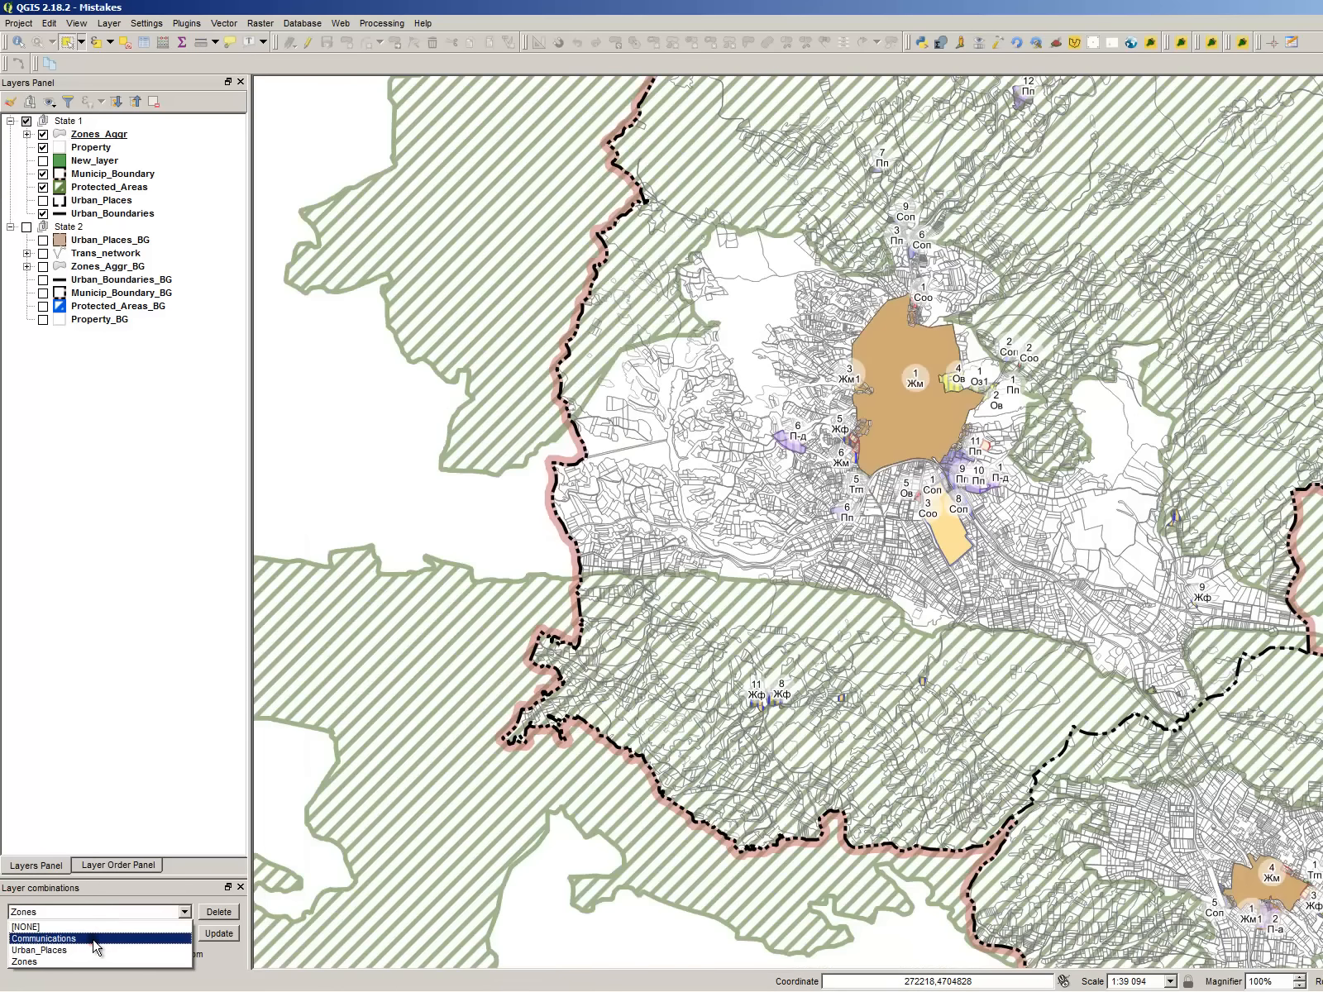
left_click(89, 933)
left_click(86, 912)
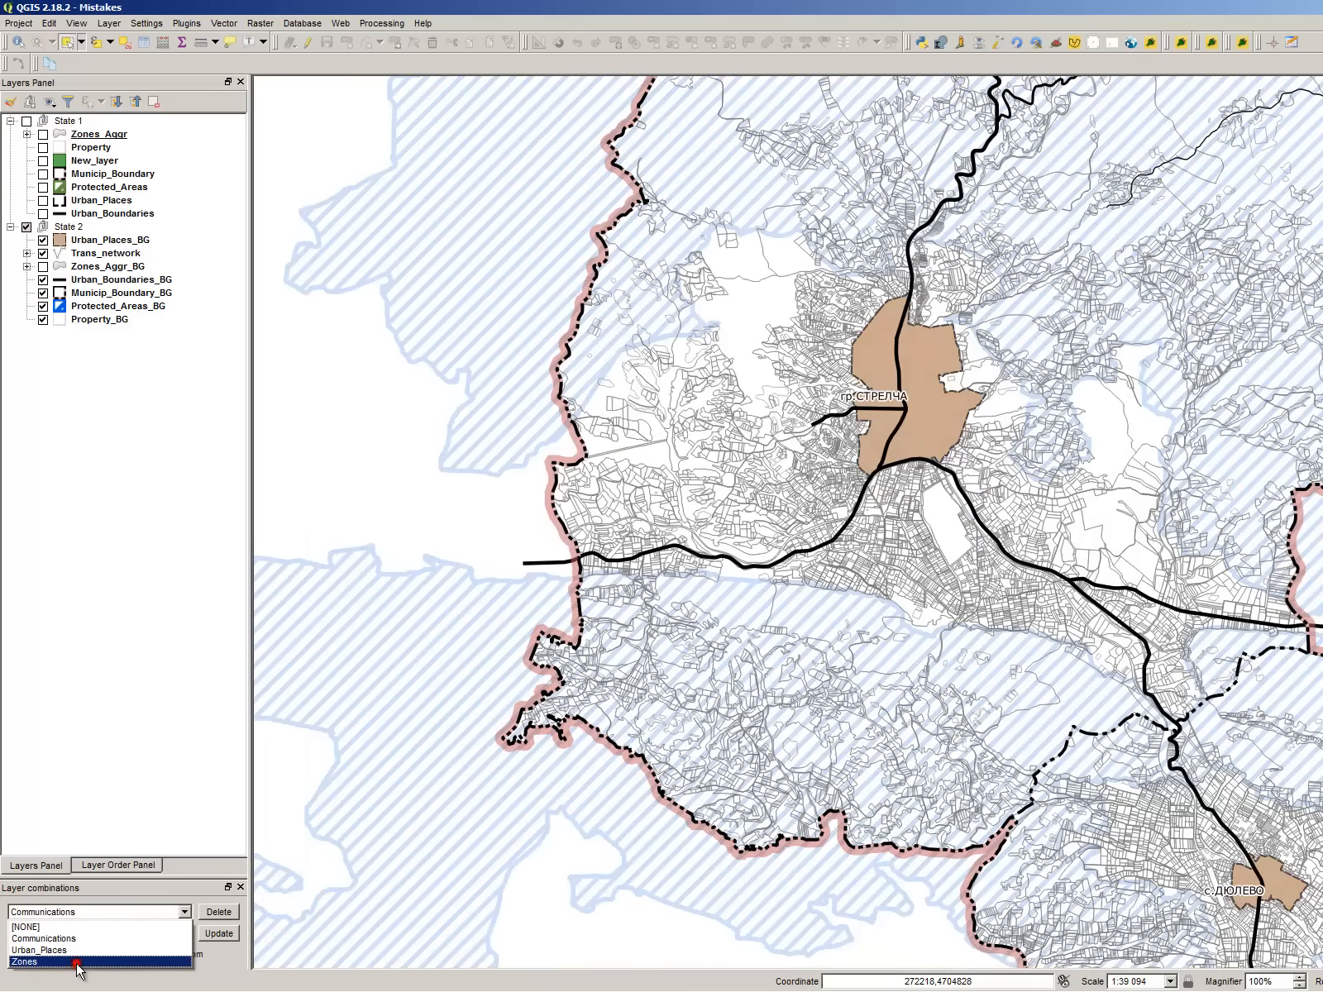
left_click(76, 962)
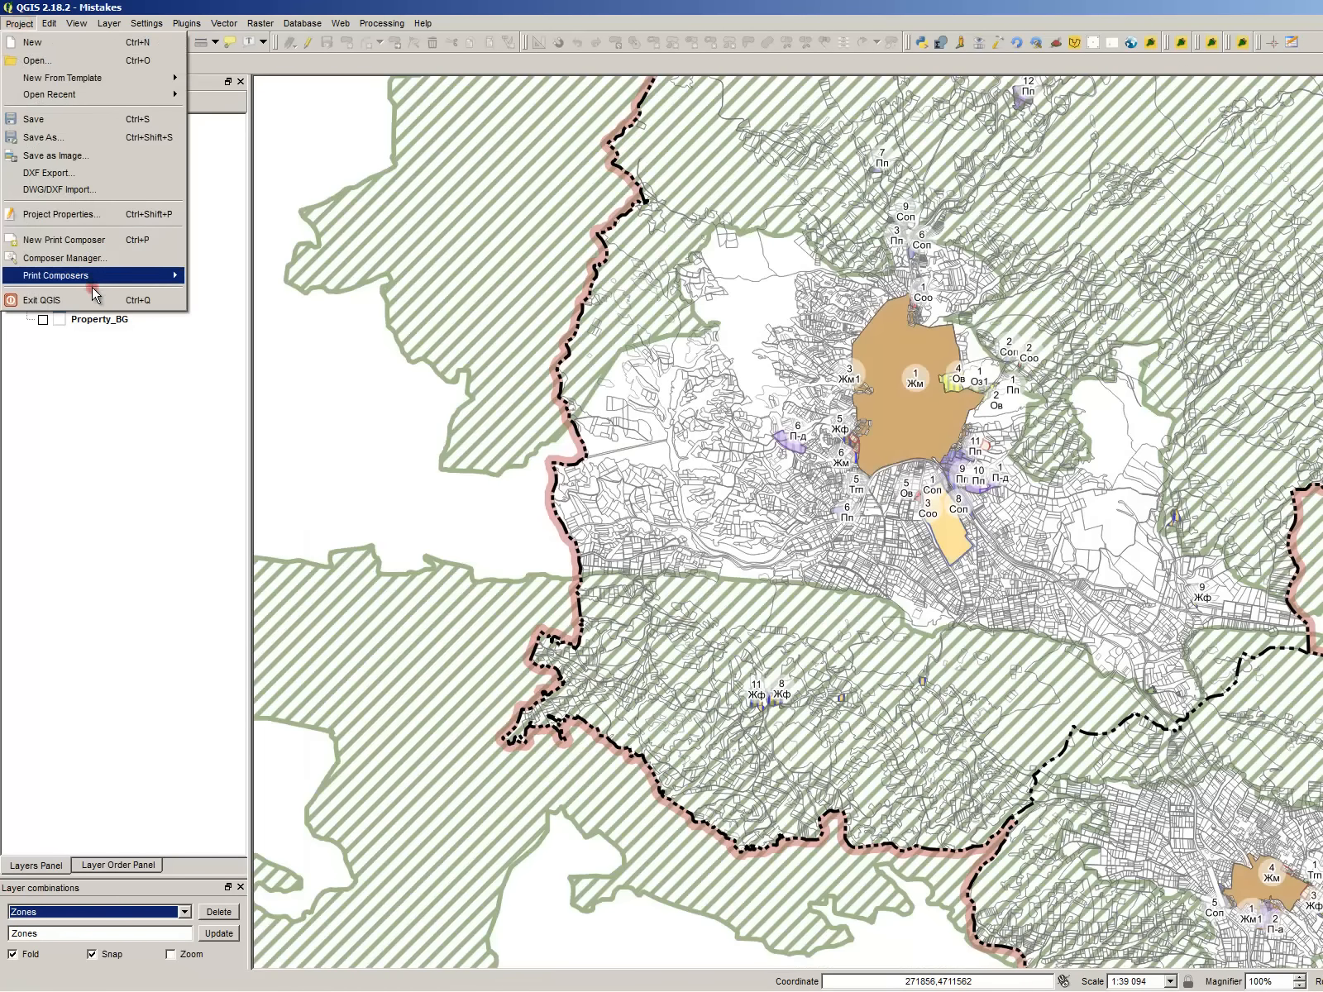
- Reopen the Mistakes_Layout composer and refresh its map with the Zones layers
left_click(239, 275)
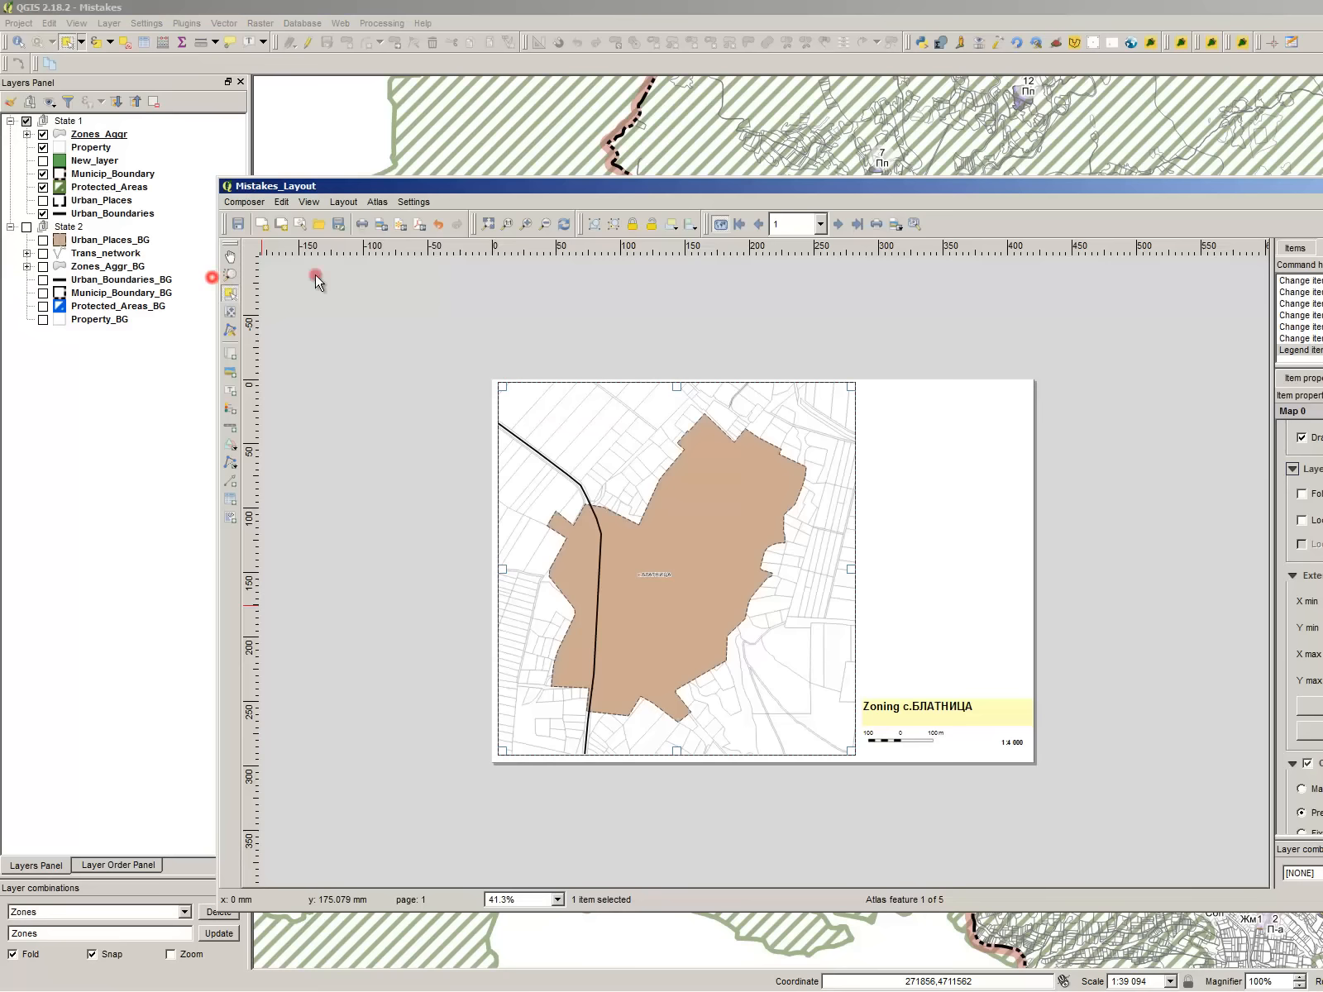
left_click(563, 224)
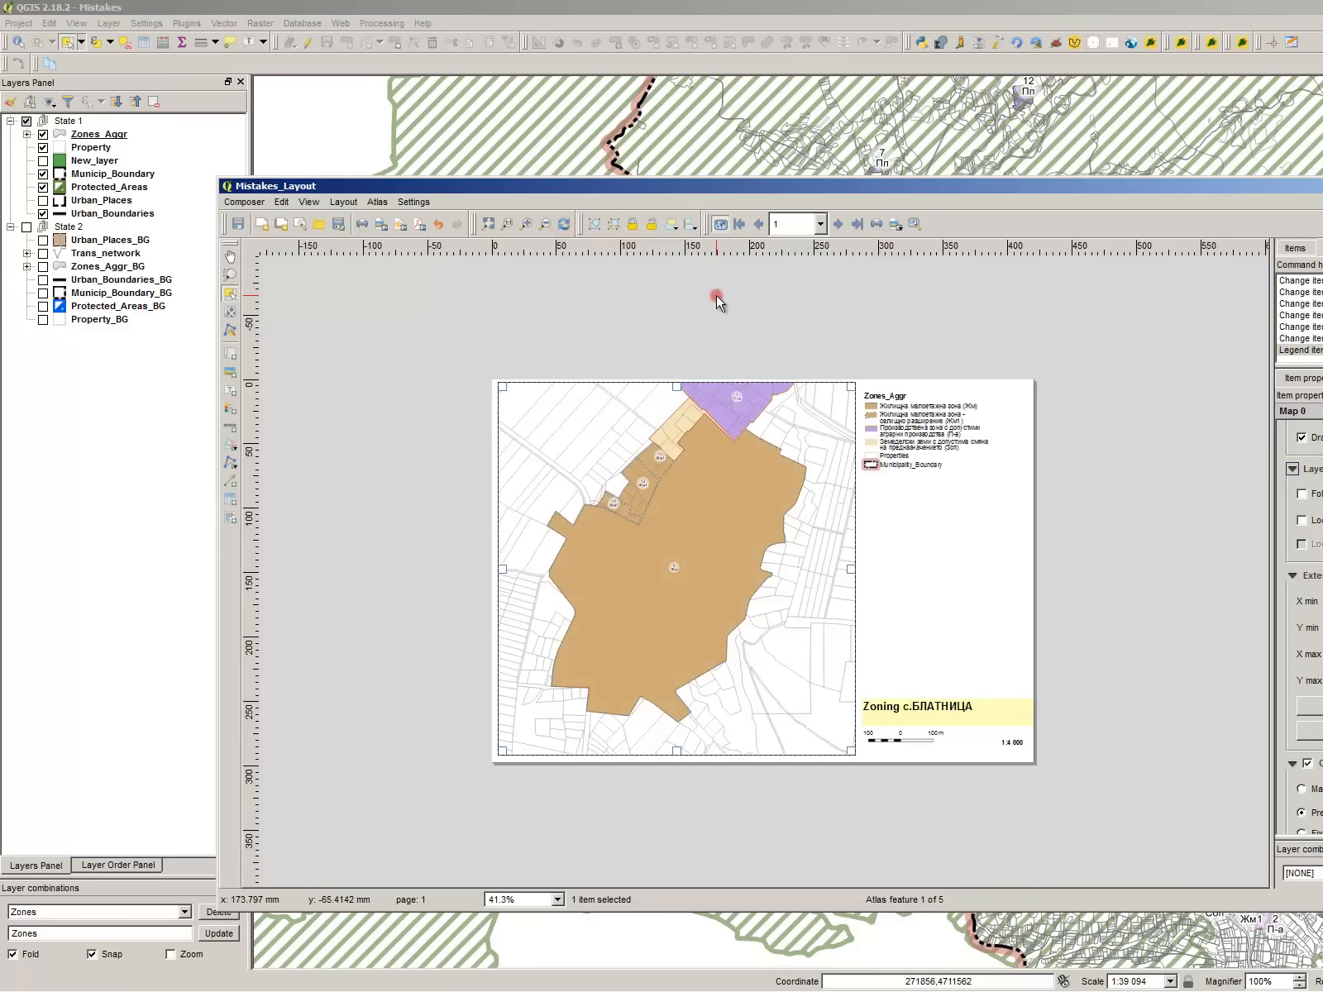
left_click(1320, 521)
- Move the map content slightly down within its frame to reveal more of the purple zone, and deselect the map item
left_click(225, 318)
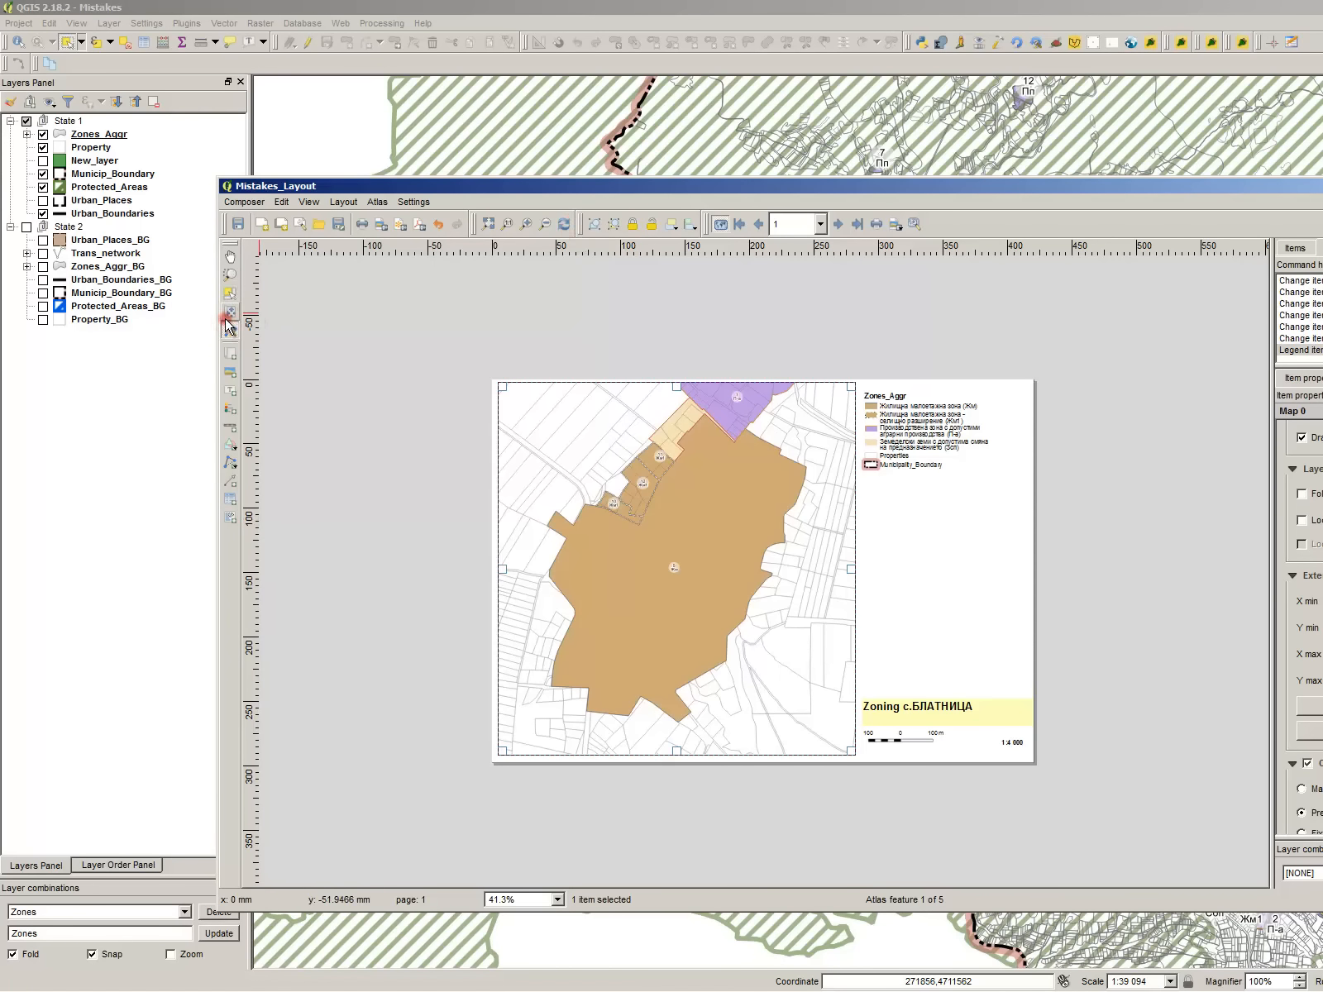
left_click_drag(640, 492, 670, 626)
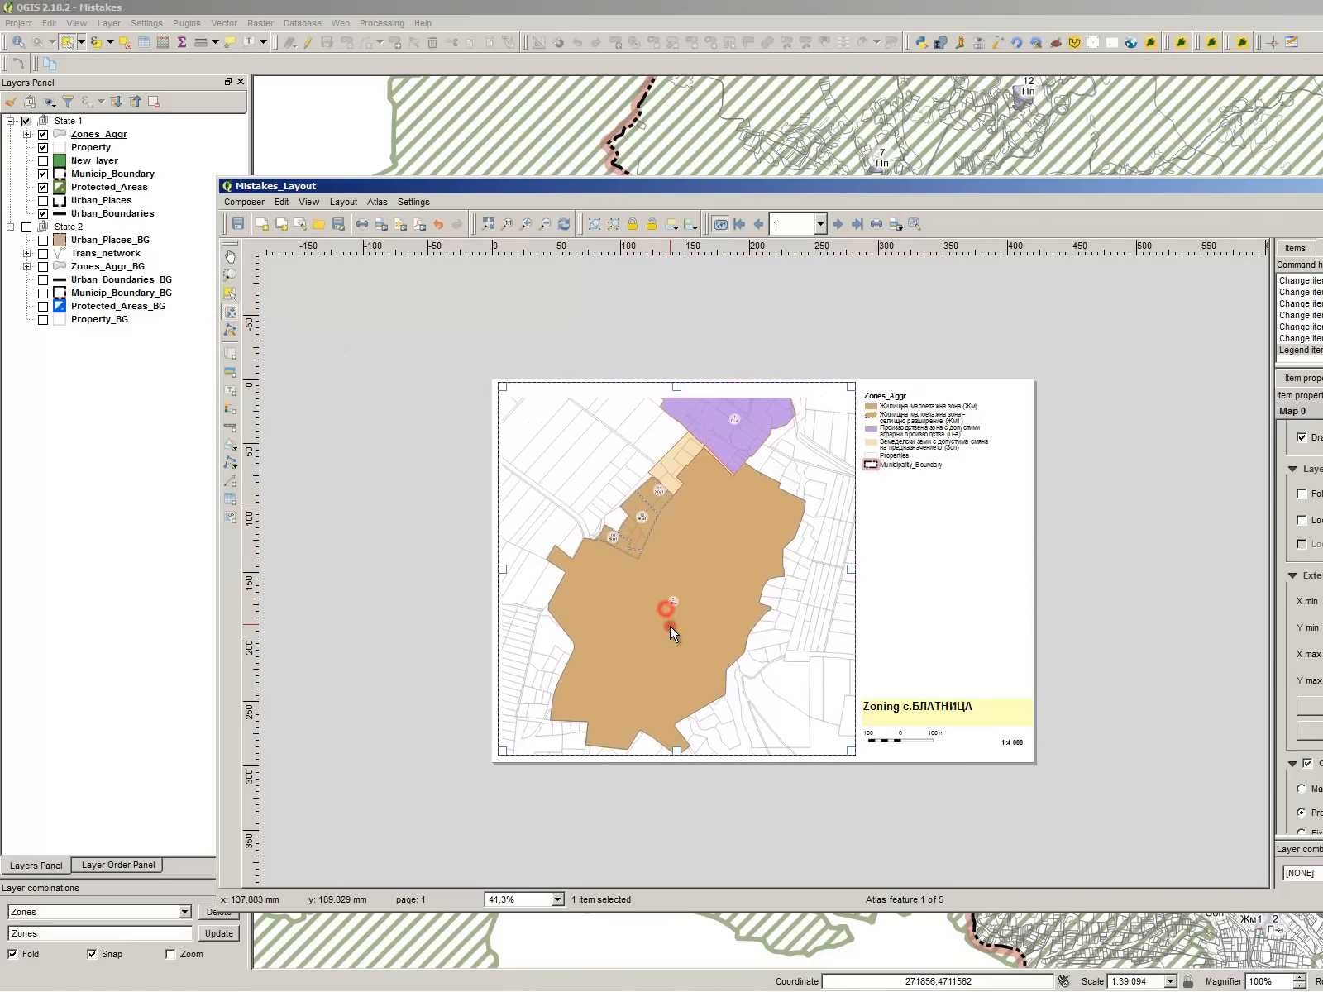
left_click(230, 294)
left_click(405, 282)
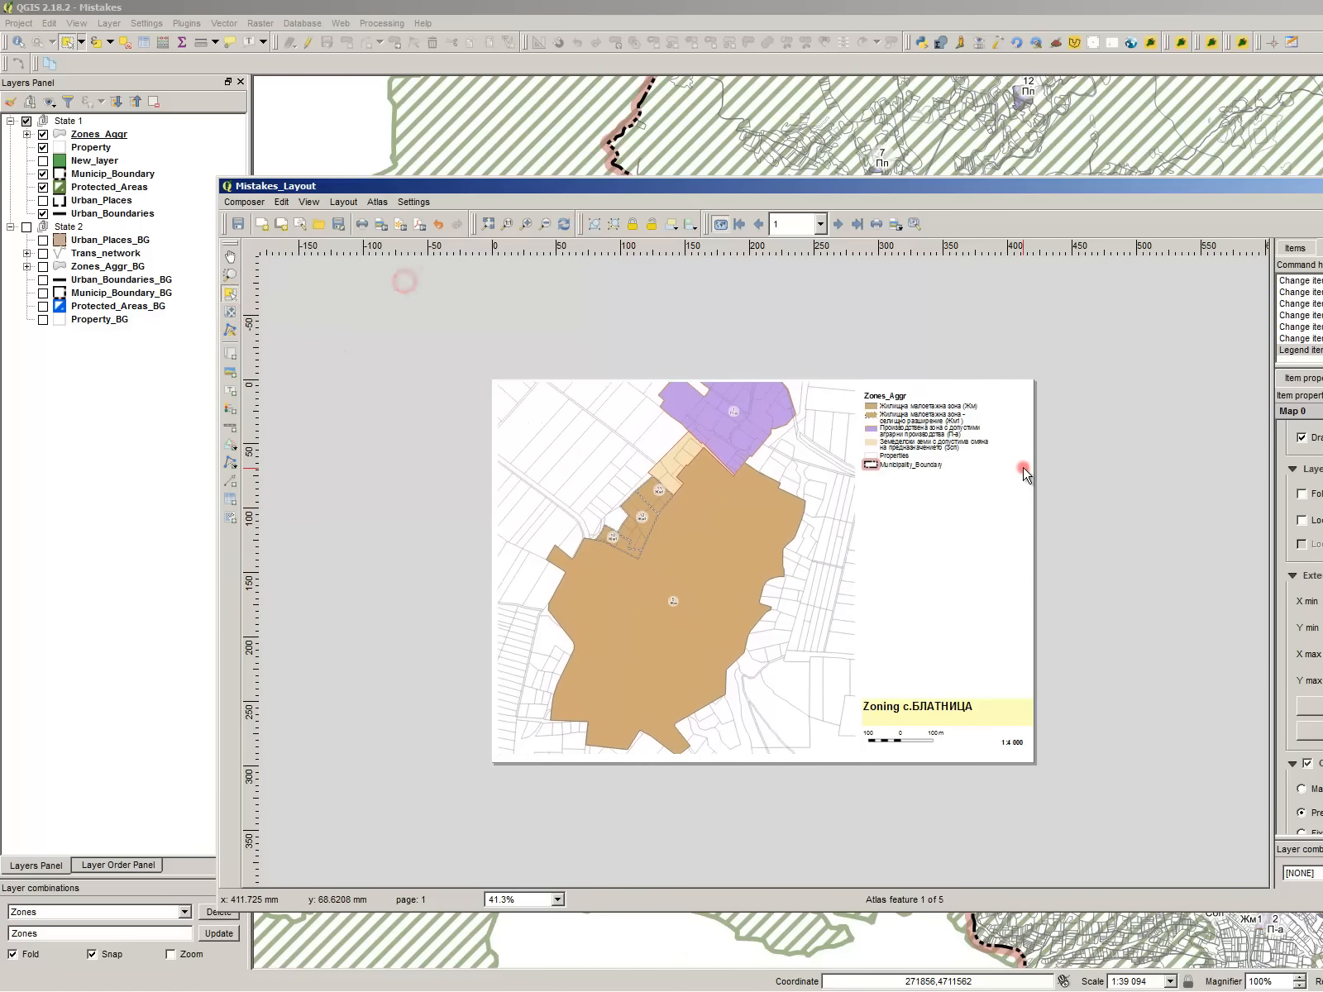
- Select the layout's legend to inspect it, clear the selection and return to the main map window
left_click(1024, 473)
left_click(1143, 638)
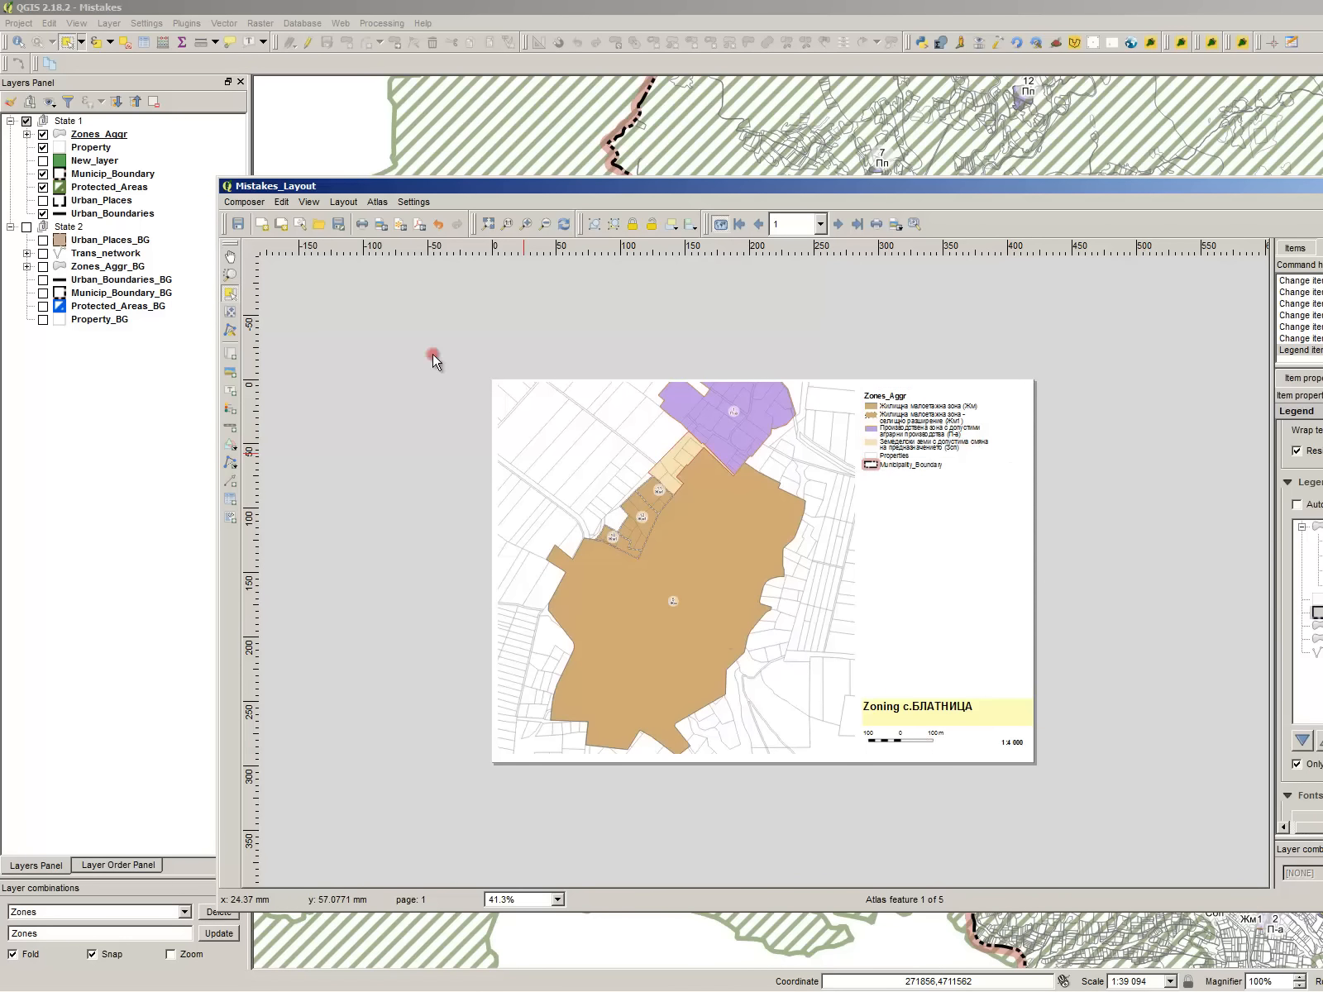
left_click(281, 8)
- Open the plugin manager and view the details of the Layer Combinations plugin among the installed plugins
left_click(189, 24)
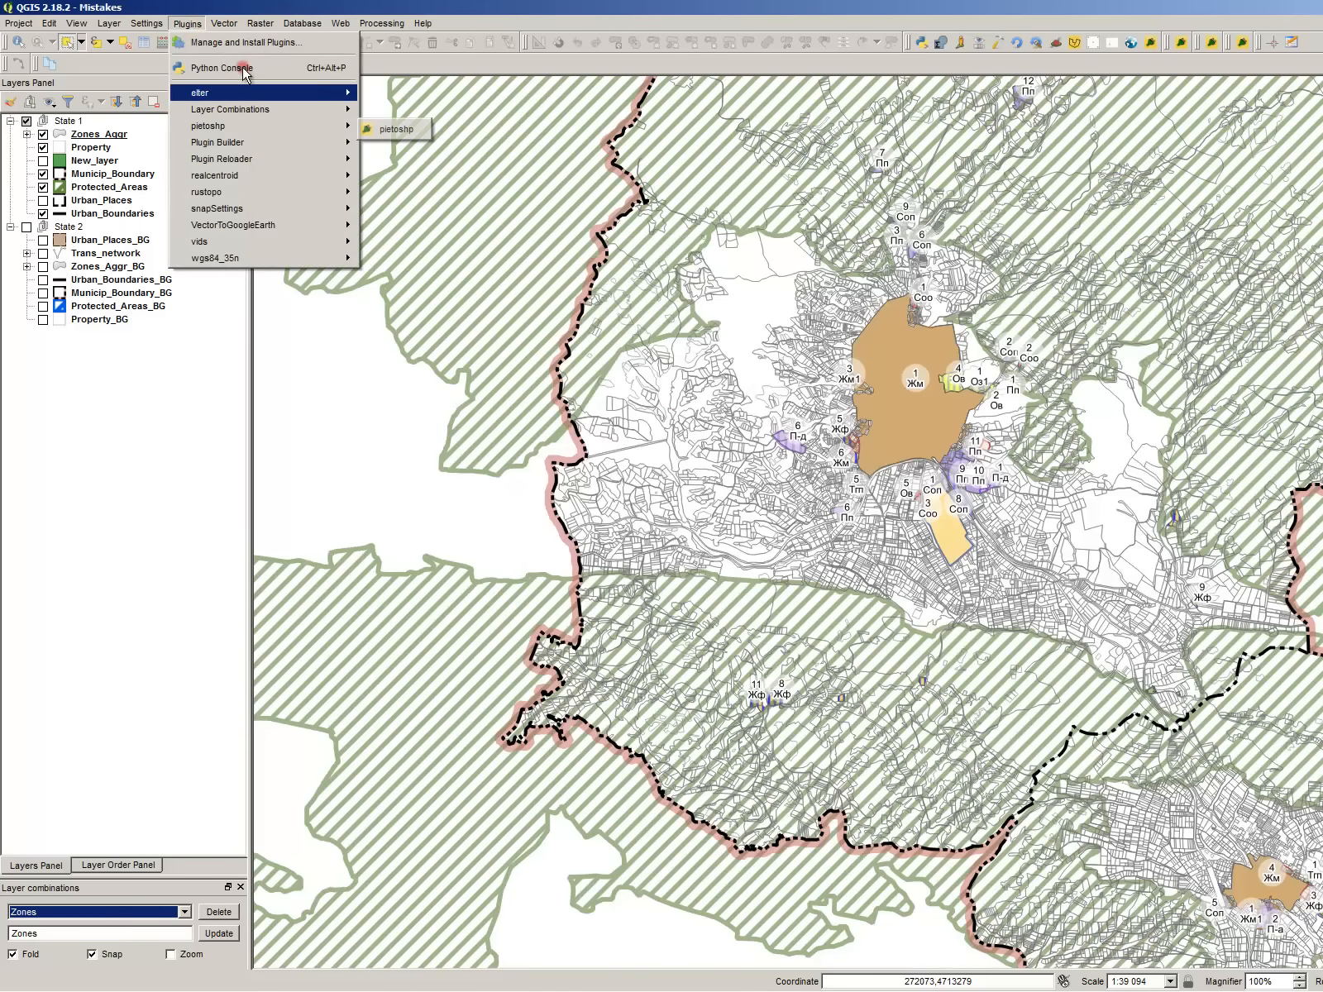
left_click(241, 43)
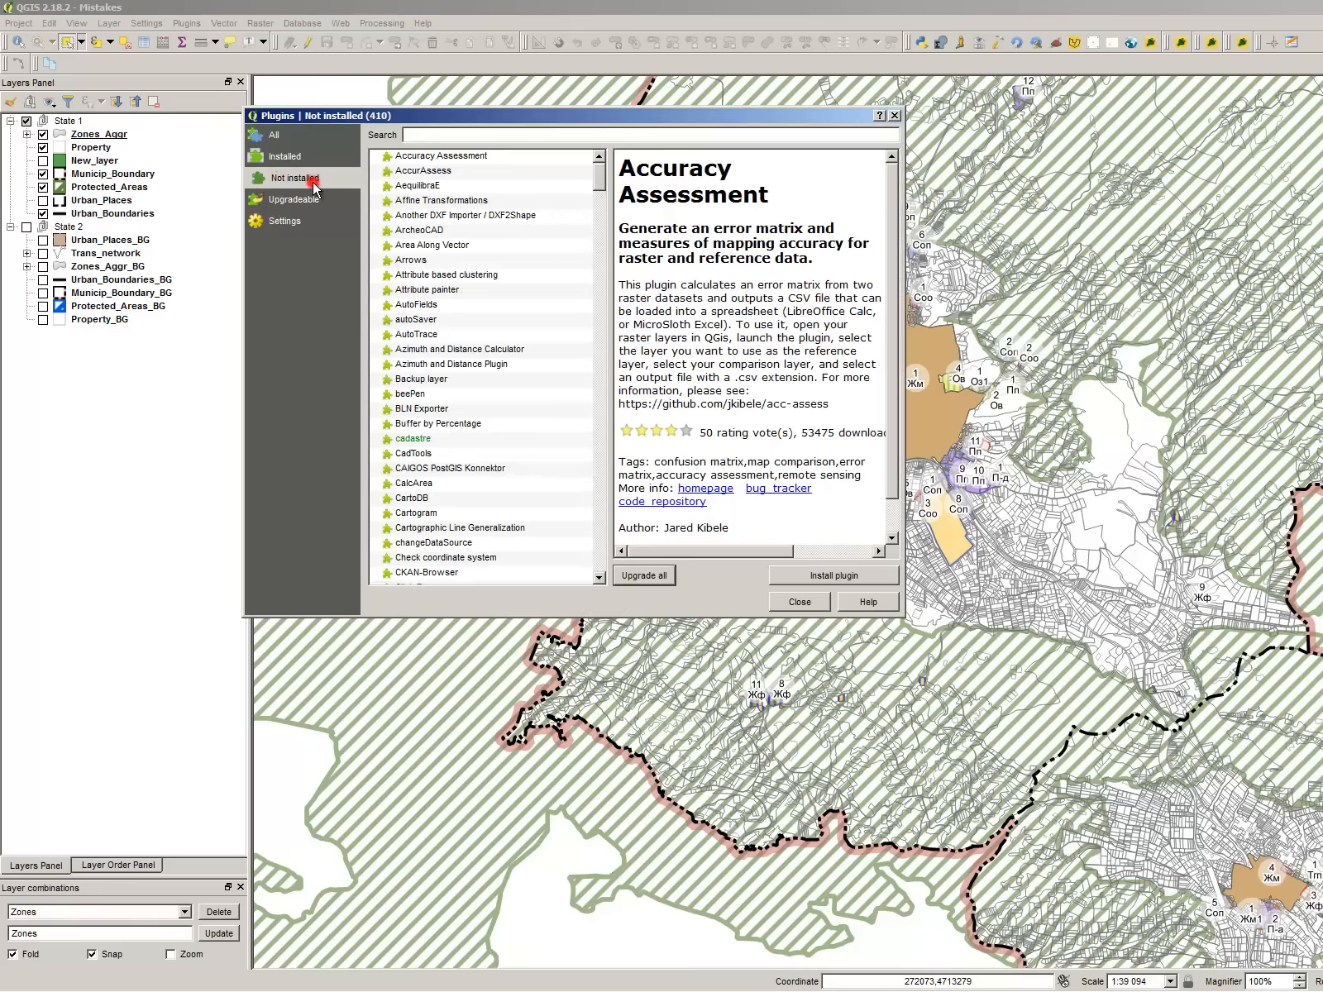
left_click(457, 304)
left_click(352, 165)
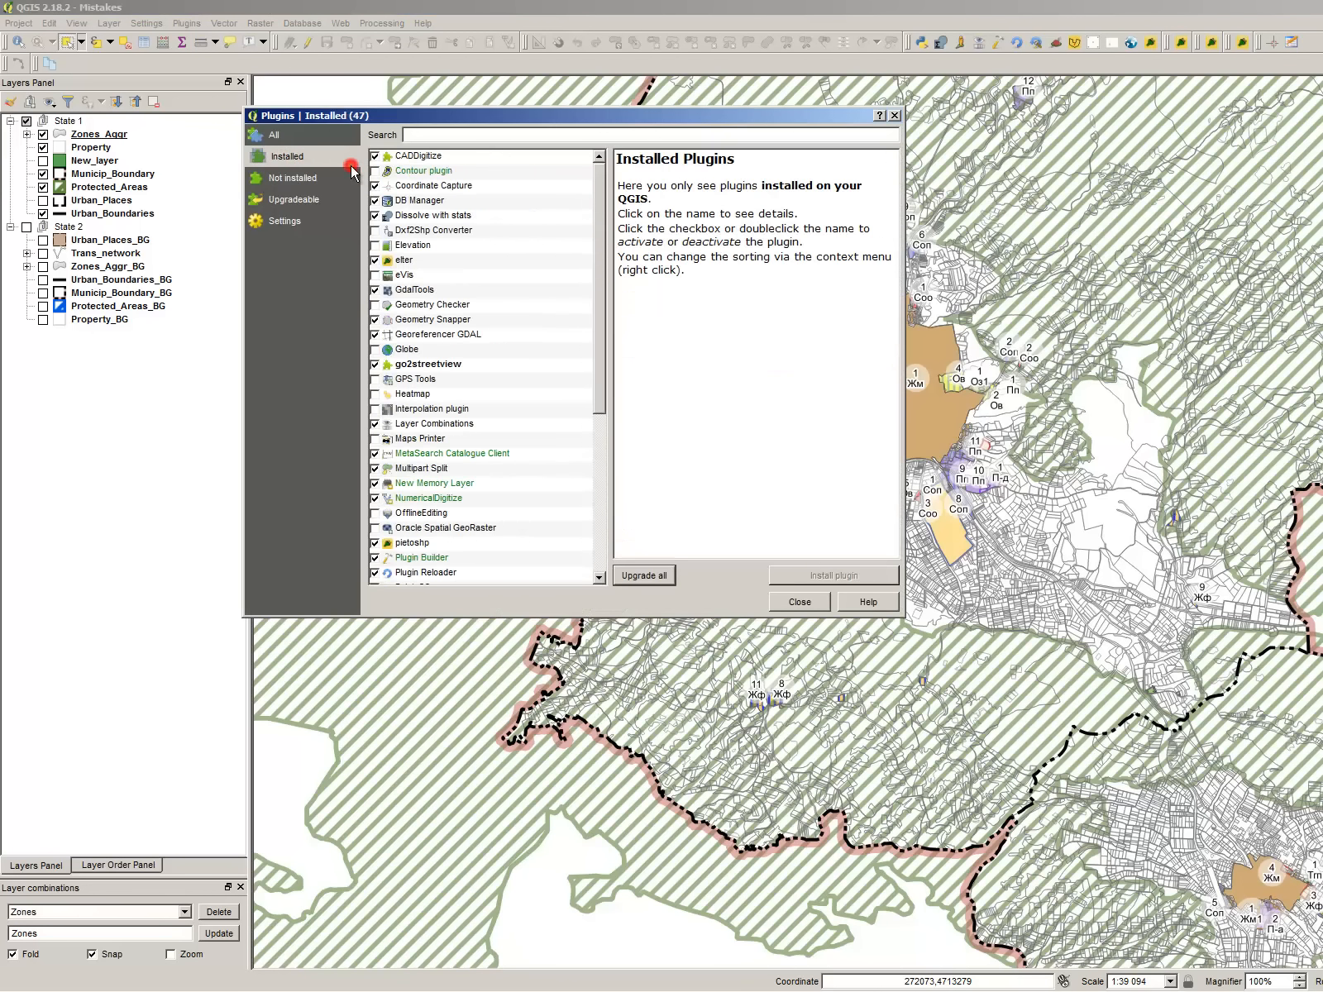
left_click(496, 305)
scroll(490, 341, "down", 1)
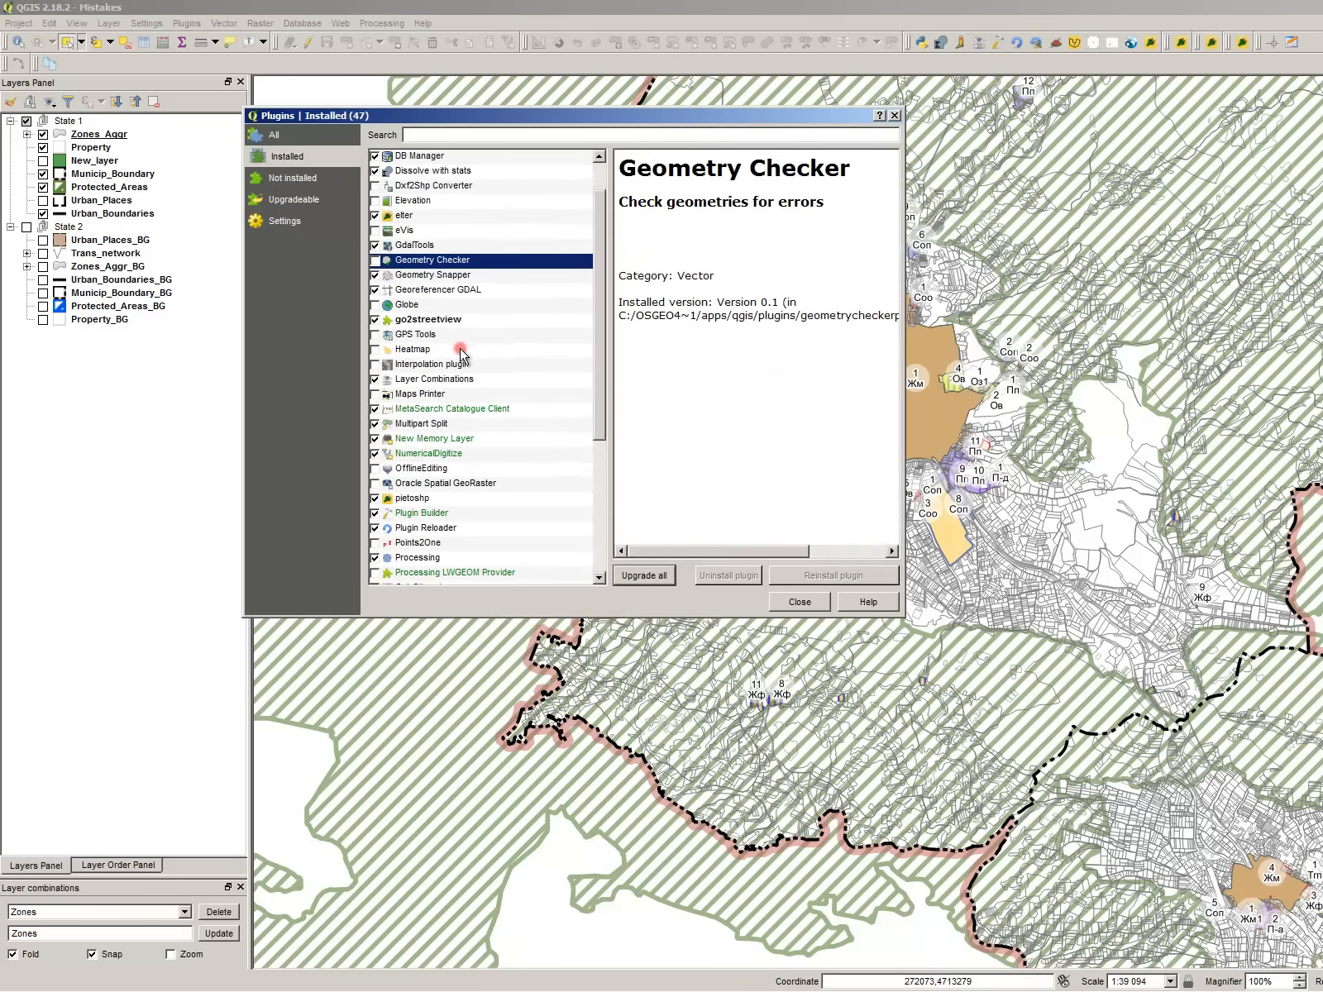
scroll(460, 356, "down", 1)
left_click(439, 335)
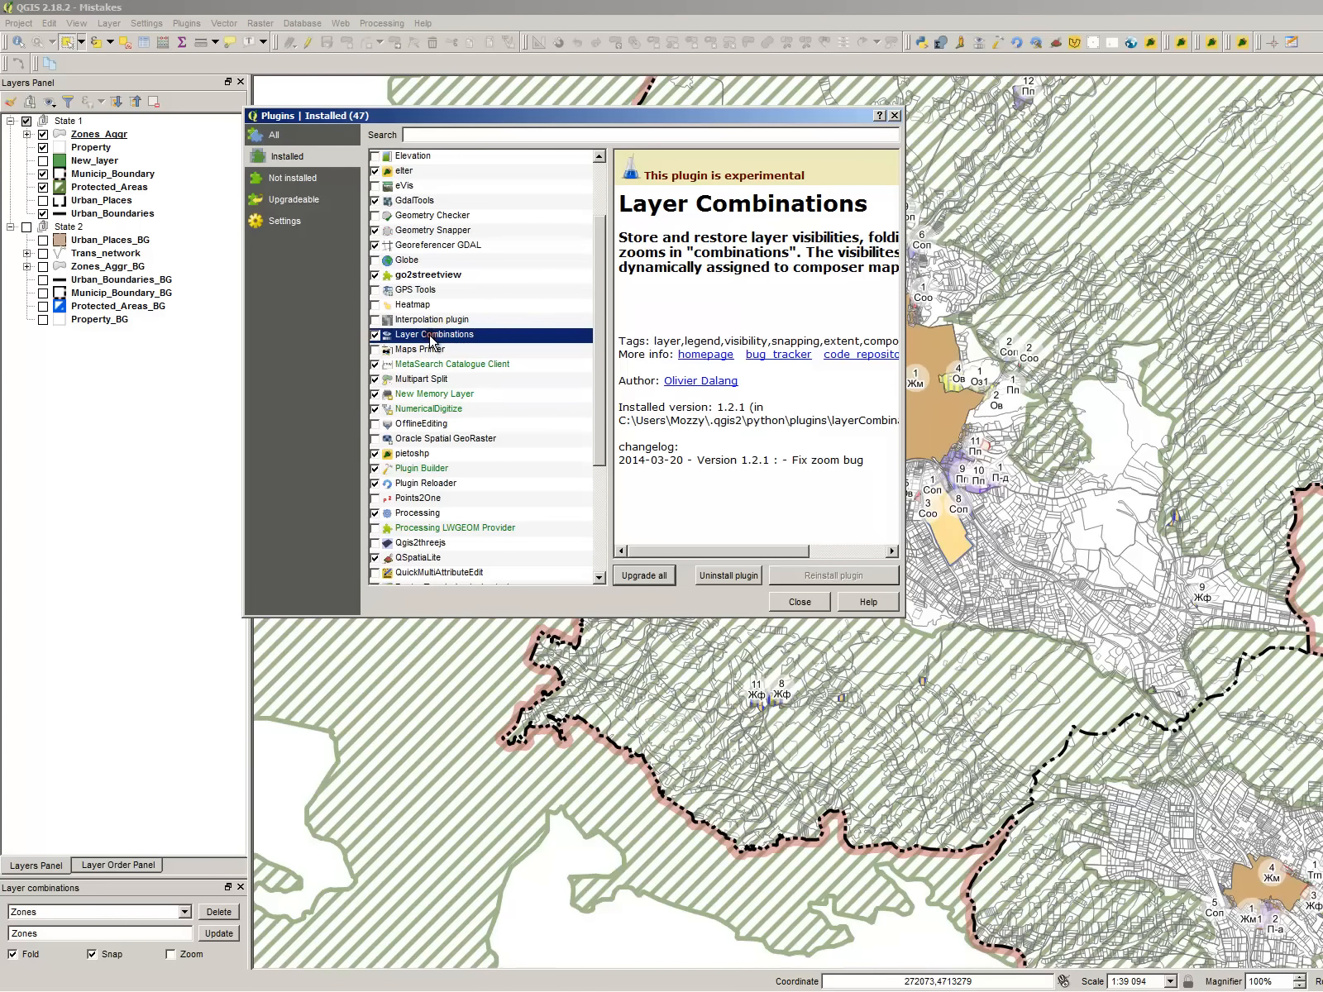
left_click(431, 349)
left_click(429, 335)
- Search the plugins that are not installed for "layer" and close the plugin manager
left_click(273, 180)
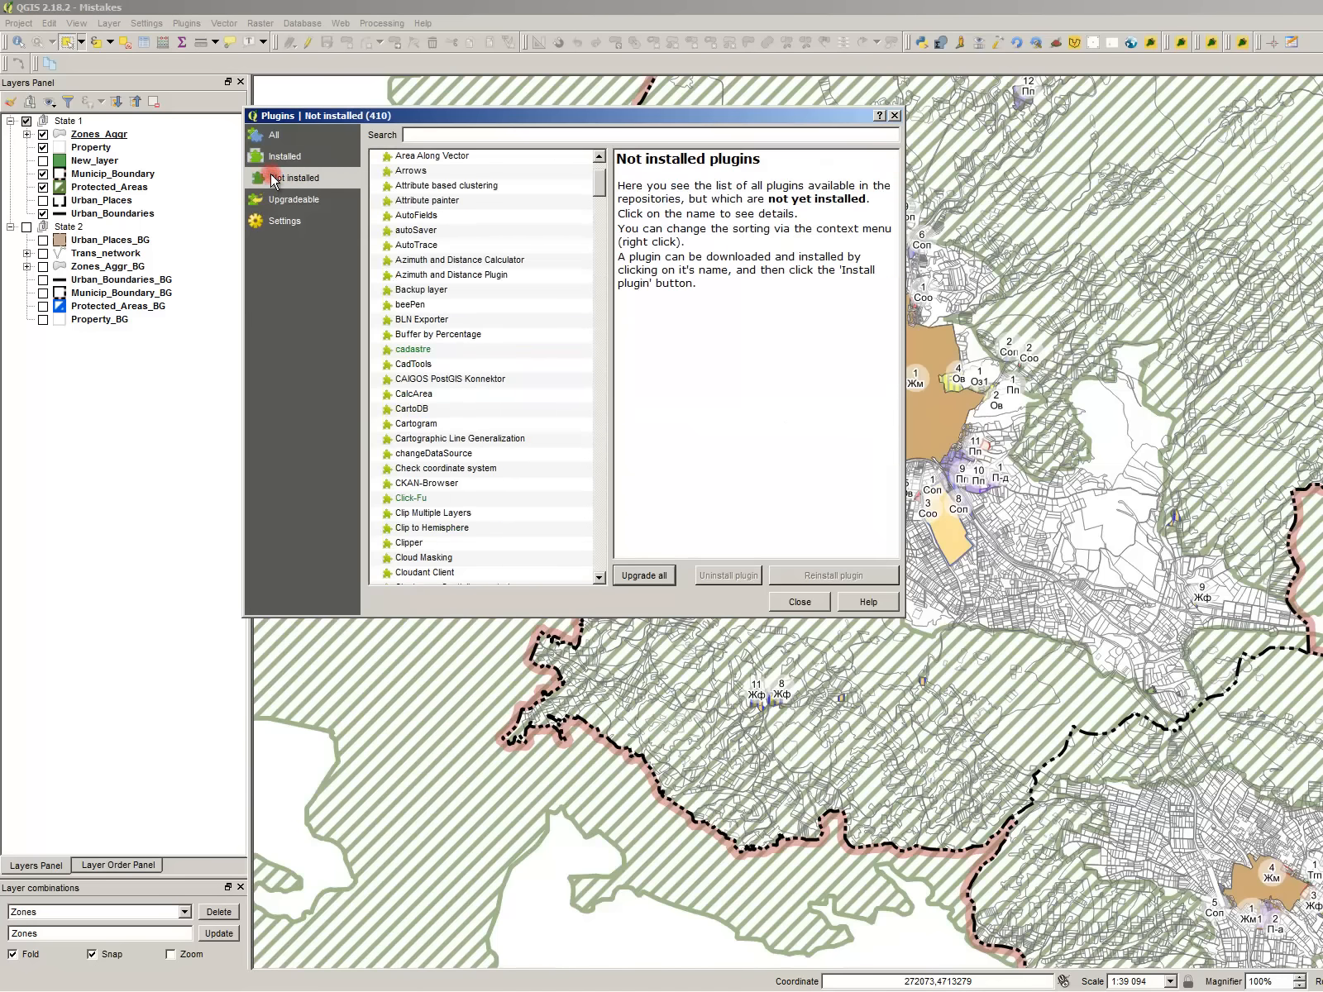
left_click(461, 289)
scroll(455, 389, "down", 2)
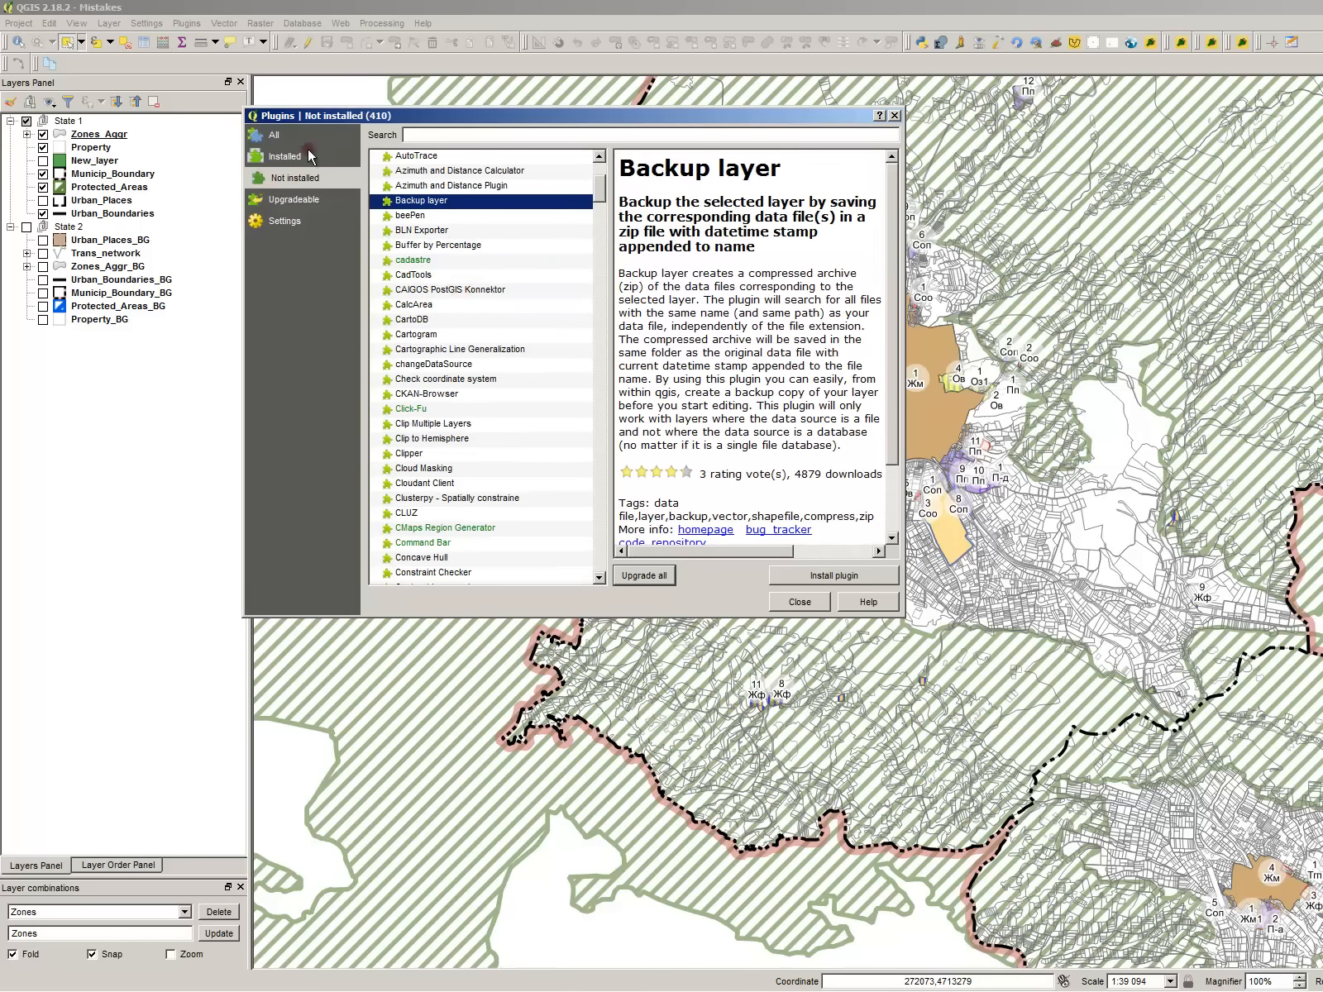
left_click(435, 133)
type("layer")
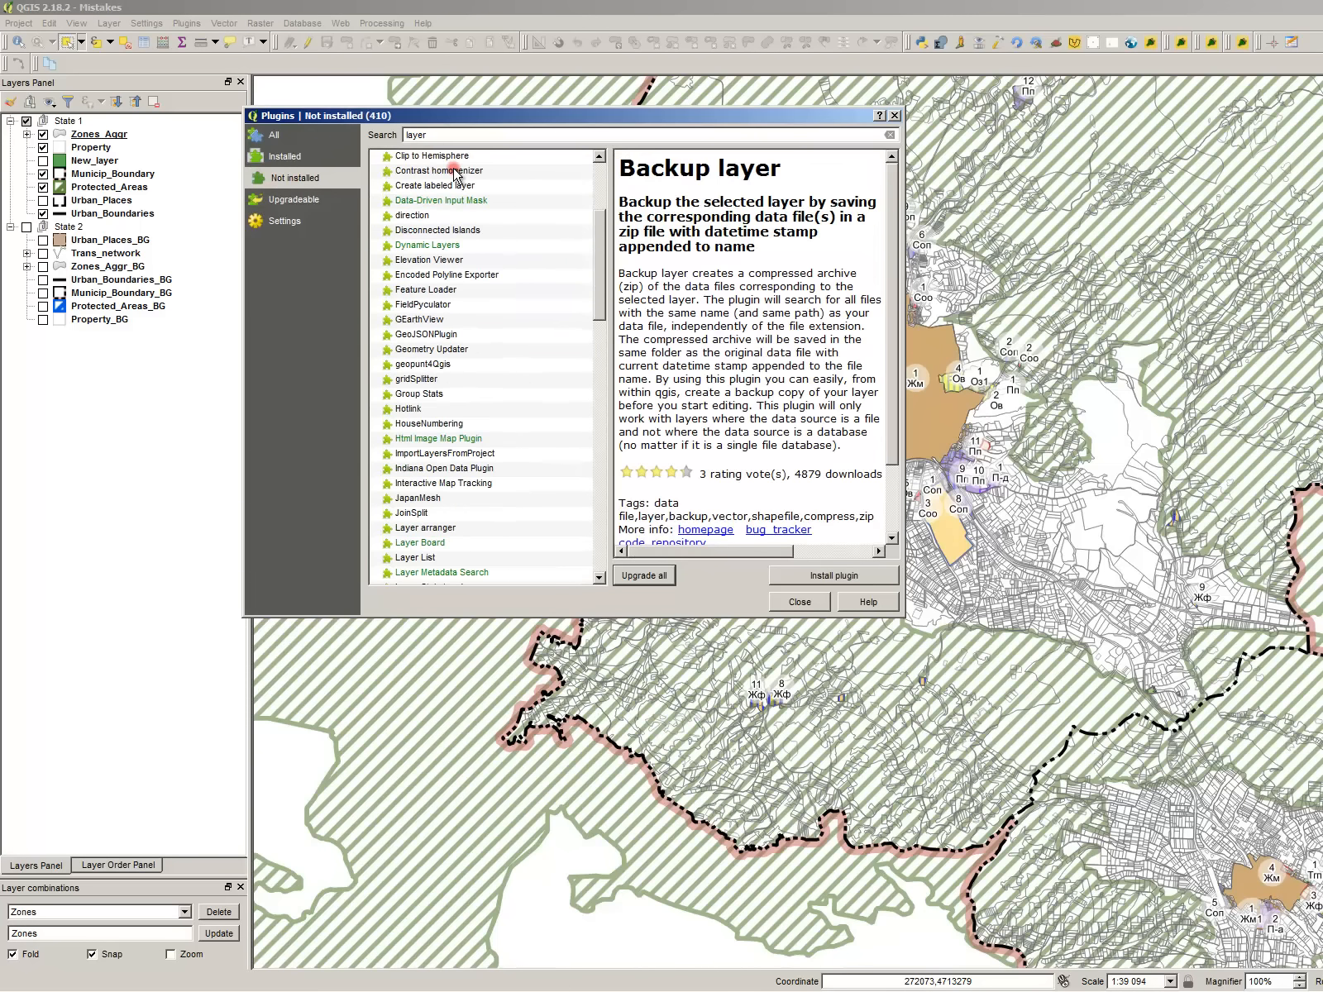
left_click(800, 602)
scroll(582, 481, "down", 1)
scroll(582, 481, "down", 1)
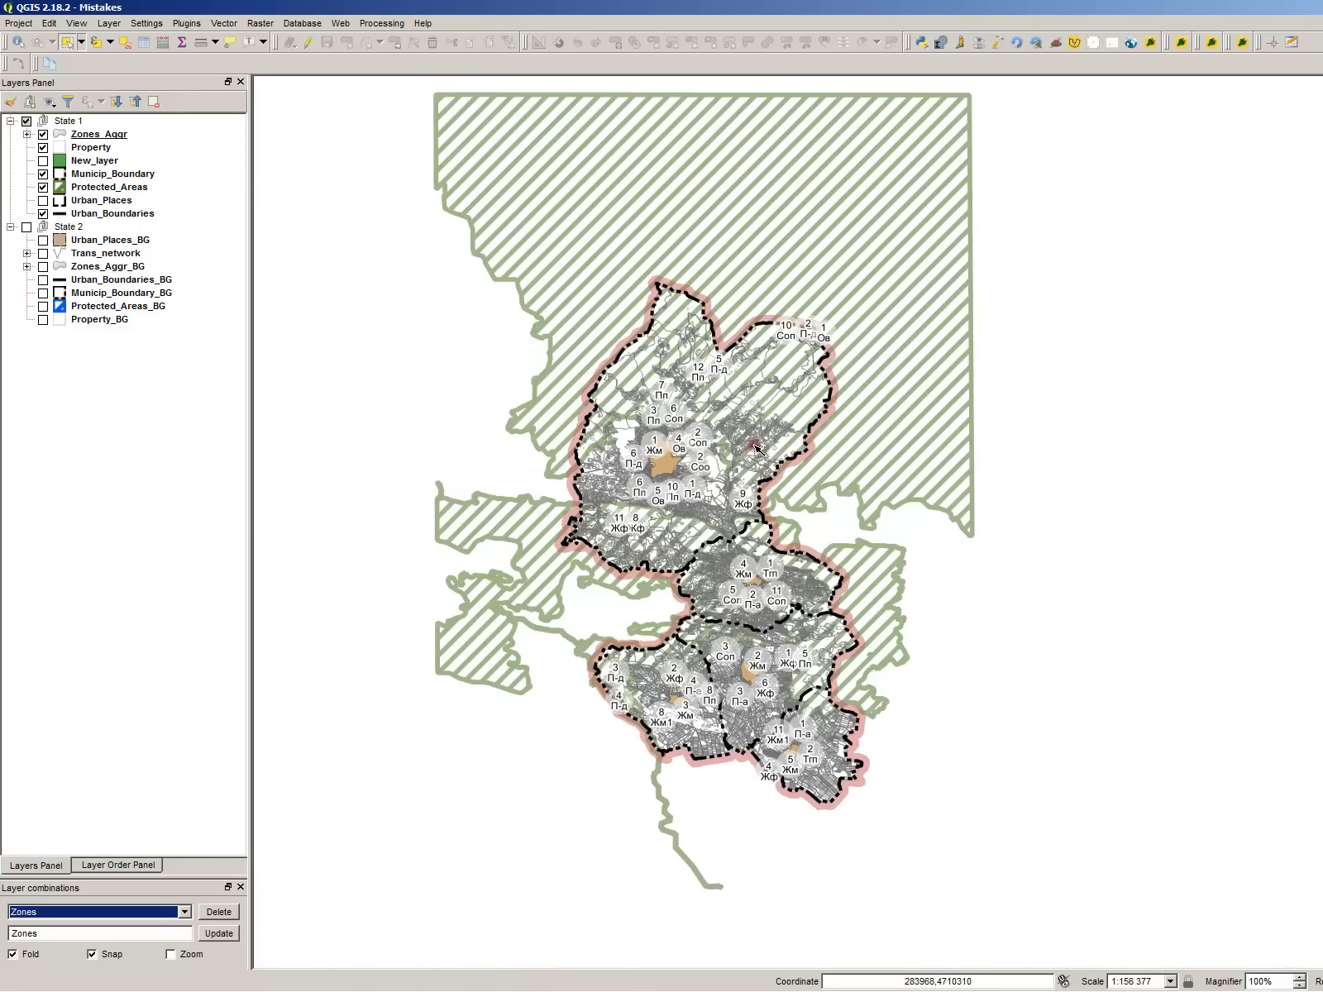
scroll(737, 492, "up", 1)
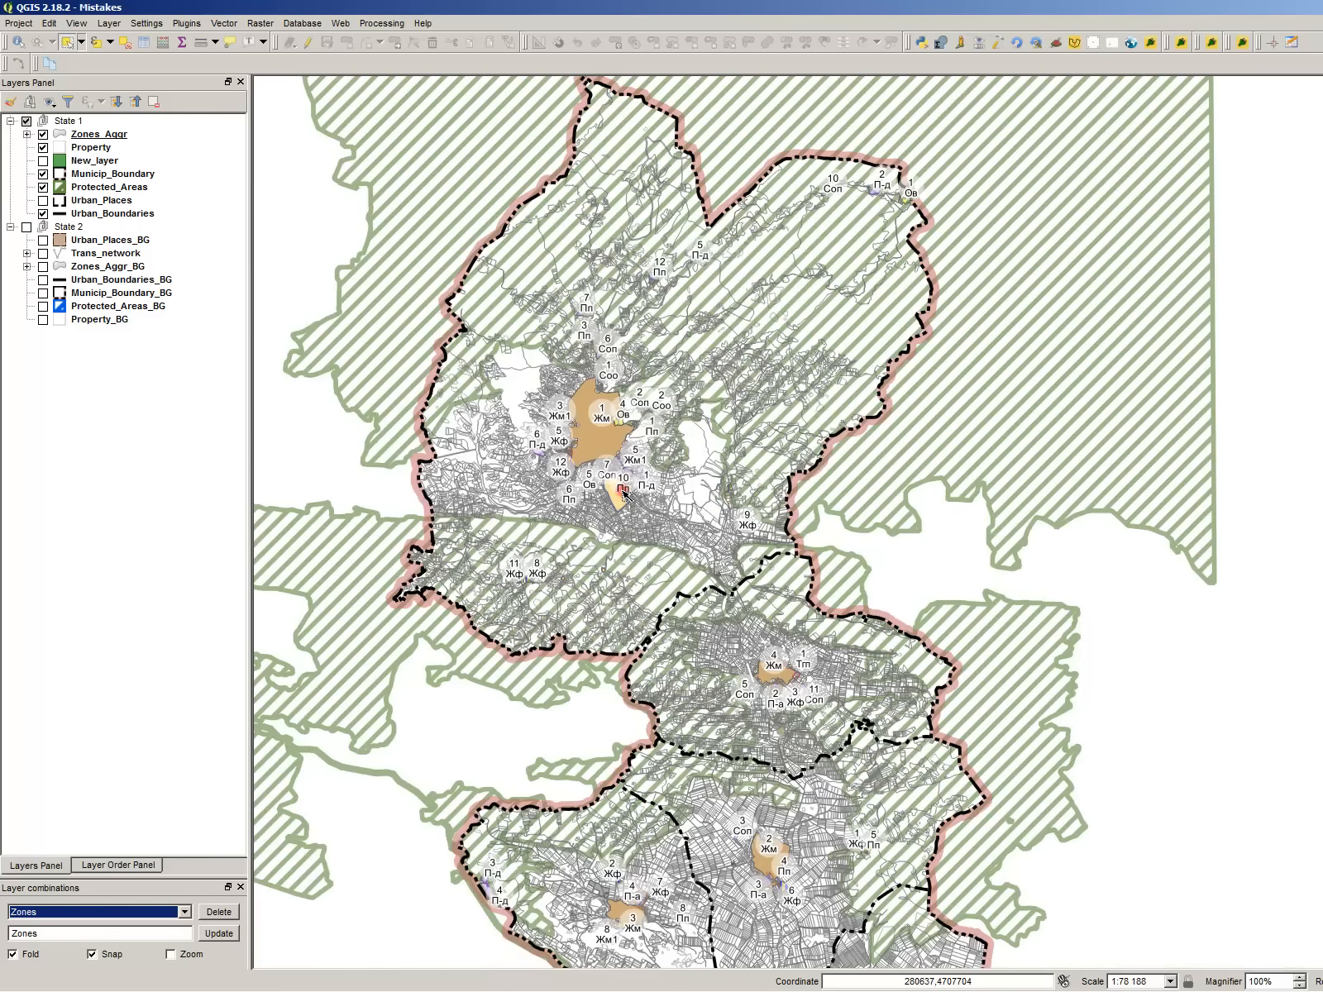